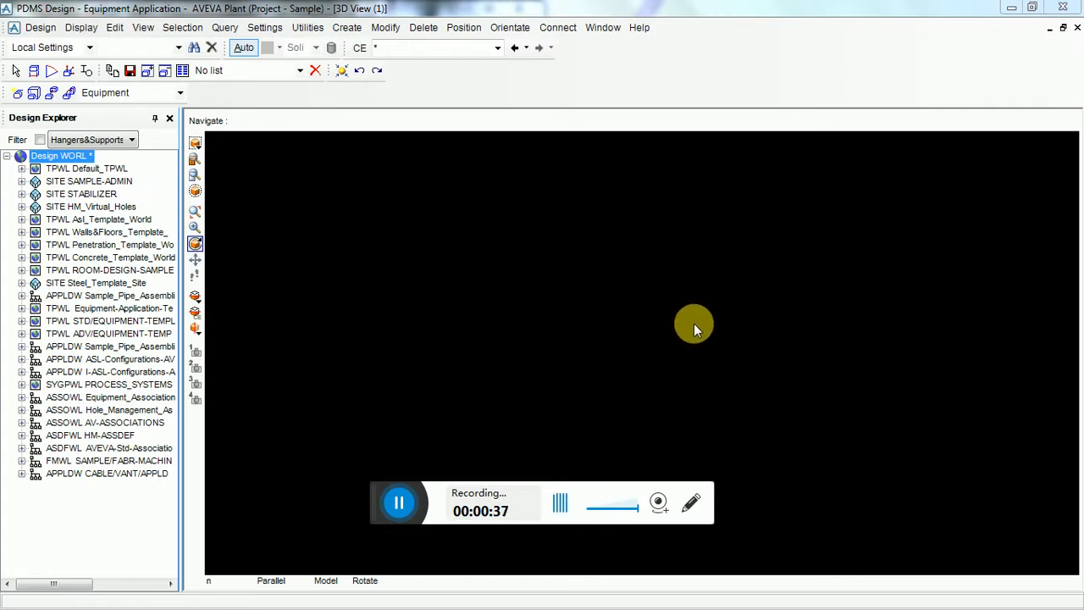
{"action": "key", "text": "super"}
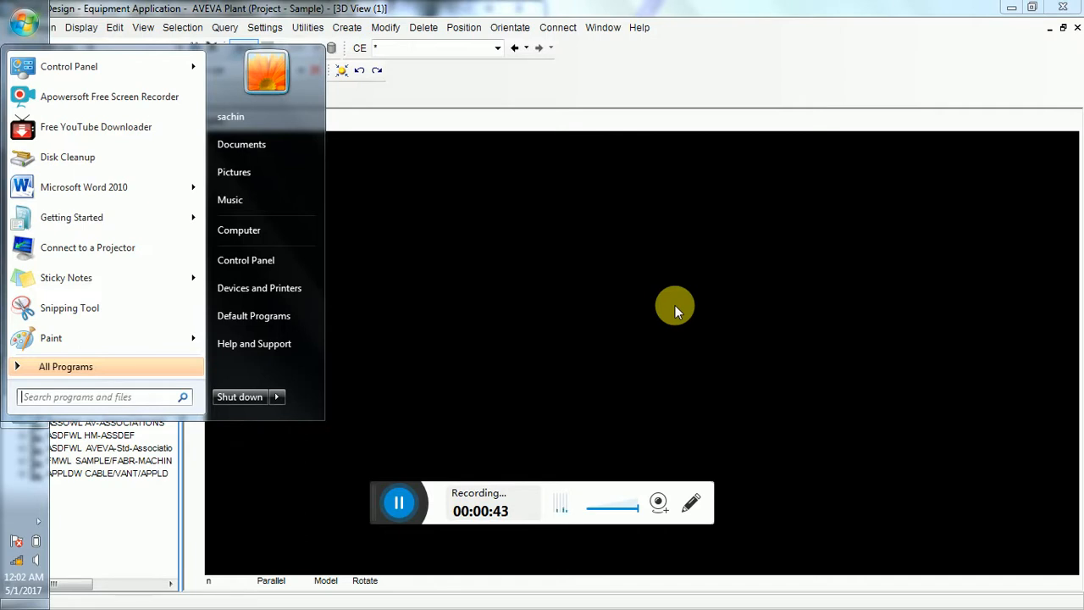
{"action": "left_click", "coordinate": [669, 318]}
{"action": "left_click", "coordinate": [555, 371]}
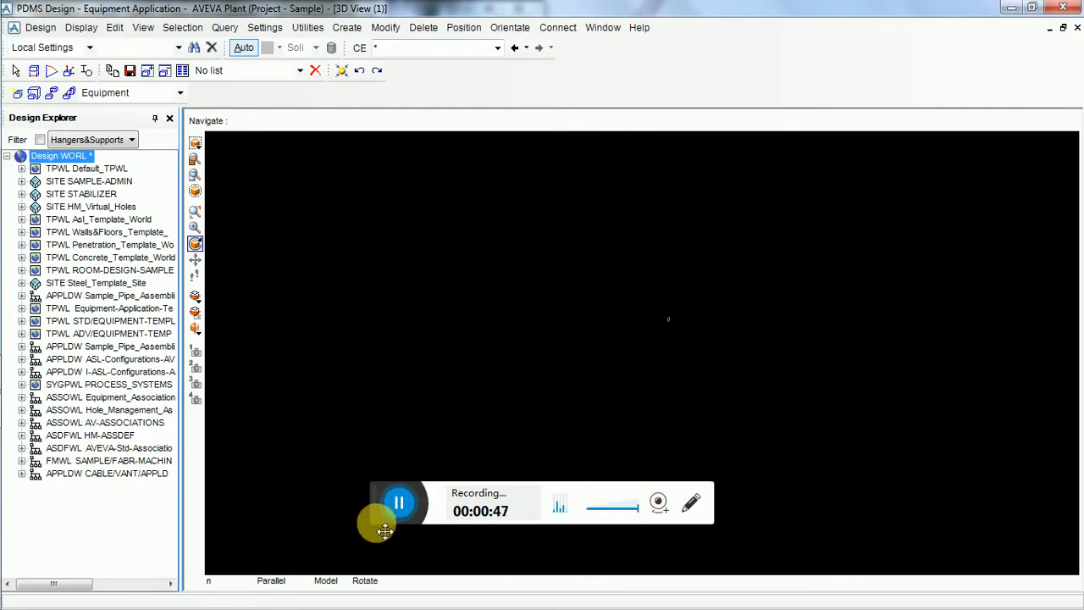
{"action": "left_click_drag", "start_coordinate": [380, 522], "coordinate": [17, 609]}
Step: Start creating a new site directly under the top-level design world
{"action": "left_click", "coordinate": [53, 154]}
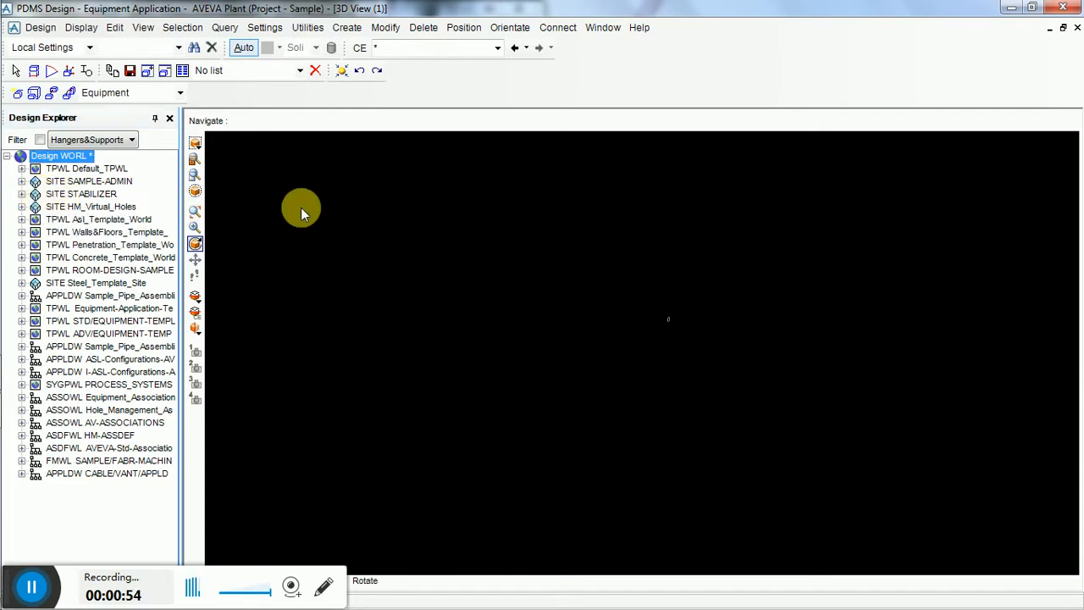
{"action": "left_click", "coordinate": [356, 28]}
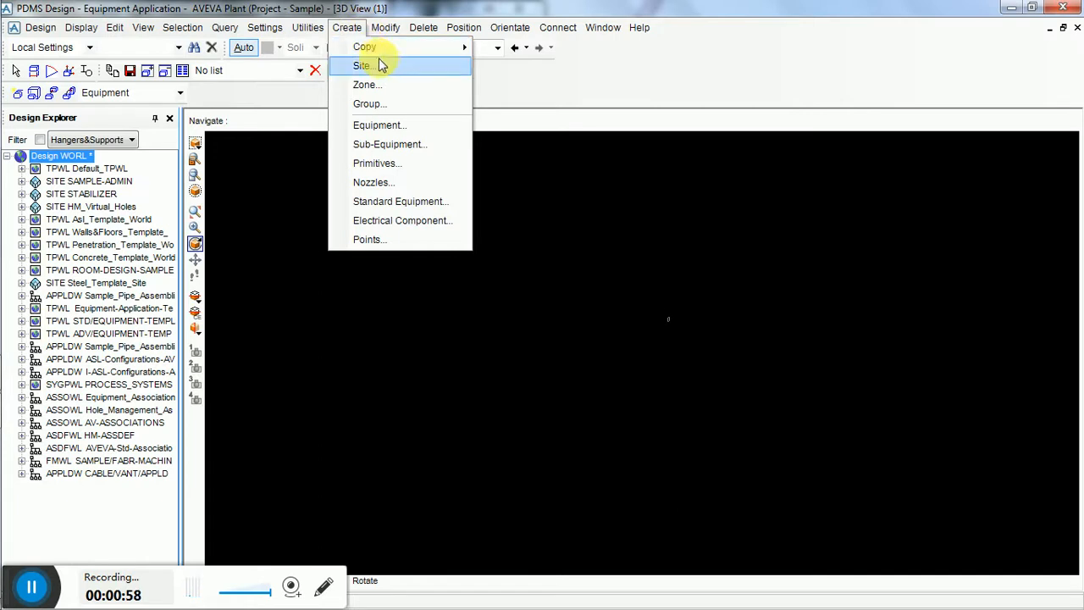
{"action": "left_click", "coordinate": [563, 262]}
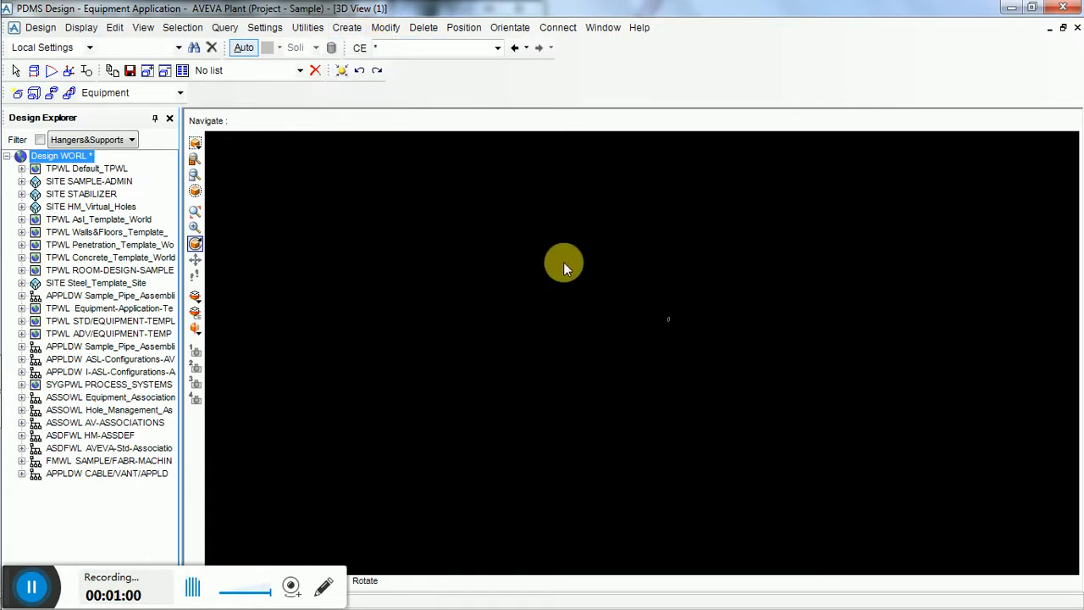
{"action": "left_click", "coordinate": [348, 27]}
{"action": "left_click", "coordinate": [364, 66]}
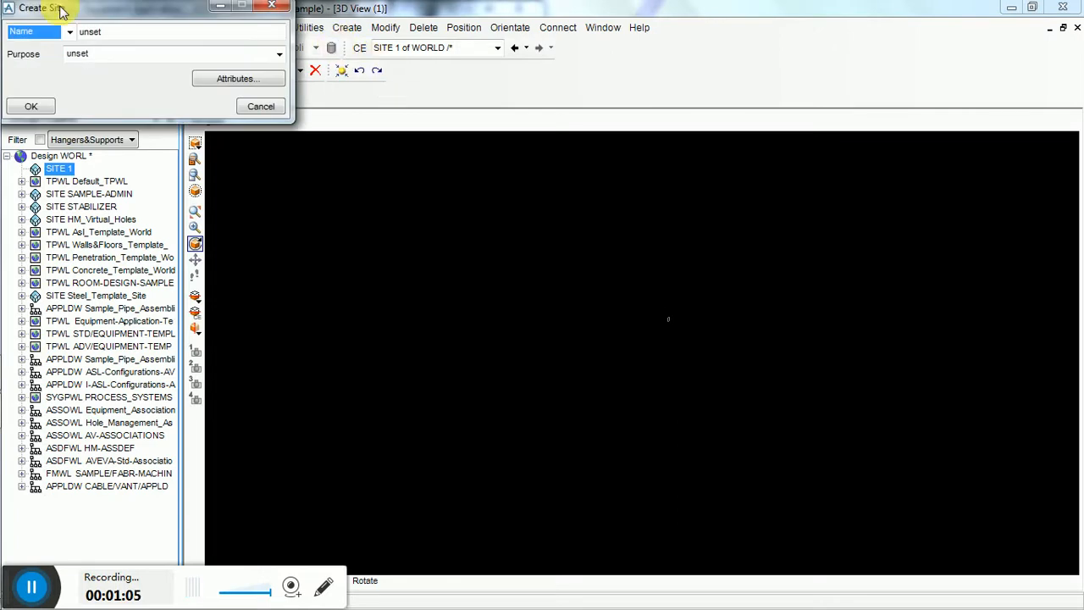
{"action": "right_click", "coordinate": [322, 37]}
Step: Try to create the new site with the name TRAINING PROJECT
{"action": "left_click", "coordinate": [119, 31]}
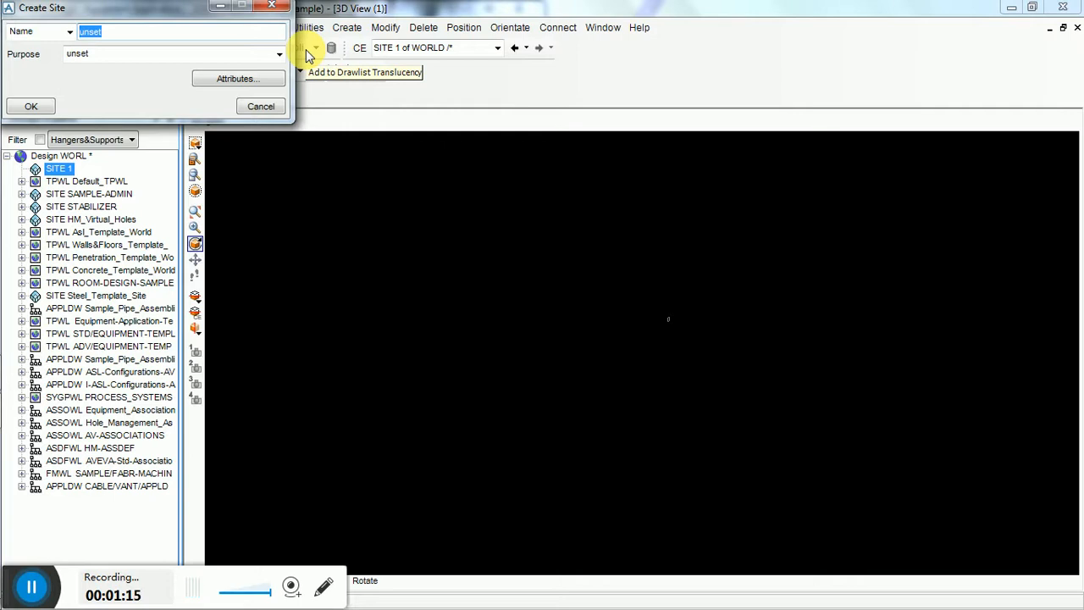
{"action": "type", "text": "TGRAI"}
{"action": "key", "text": "BackSpace"}
{"action": "key", "text": "BackSpace"}
{"action": "key", "text": "BackSpace"}
{"action": "key", "text": "BackSpace"}
{"action": "key", "text": "BackSpace"}
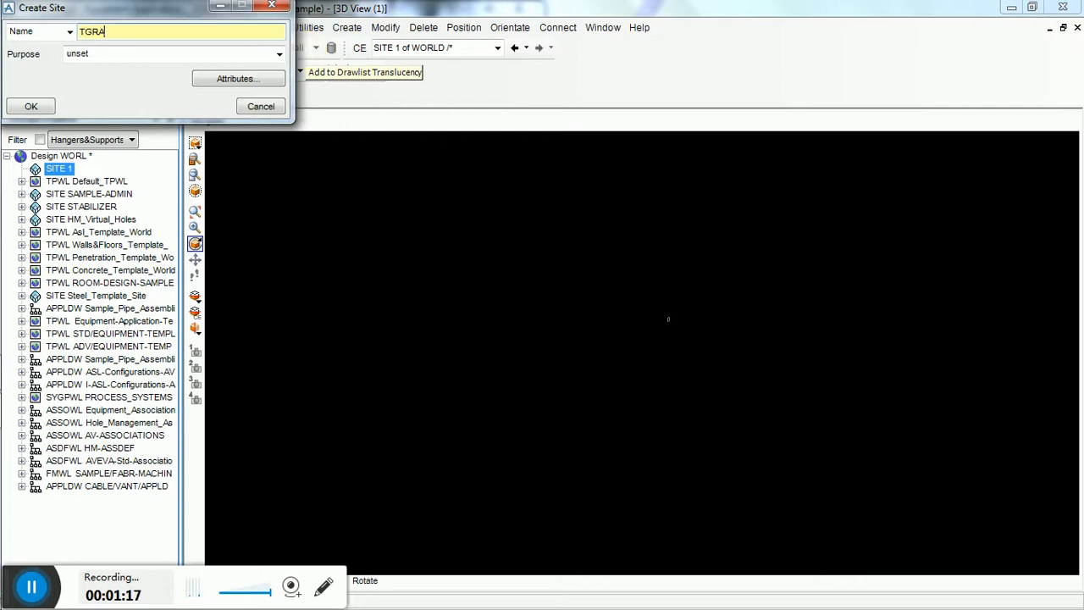
{"action": "type", "text": "RAINING PROJECT"}
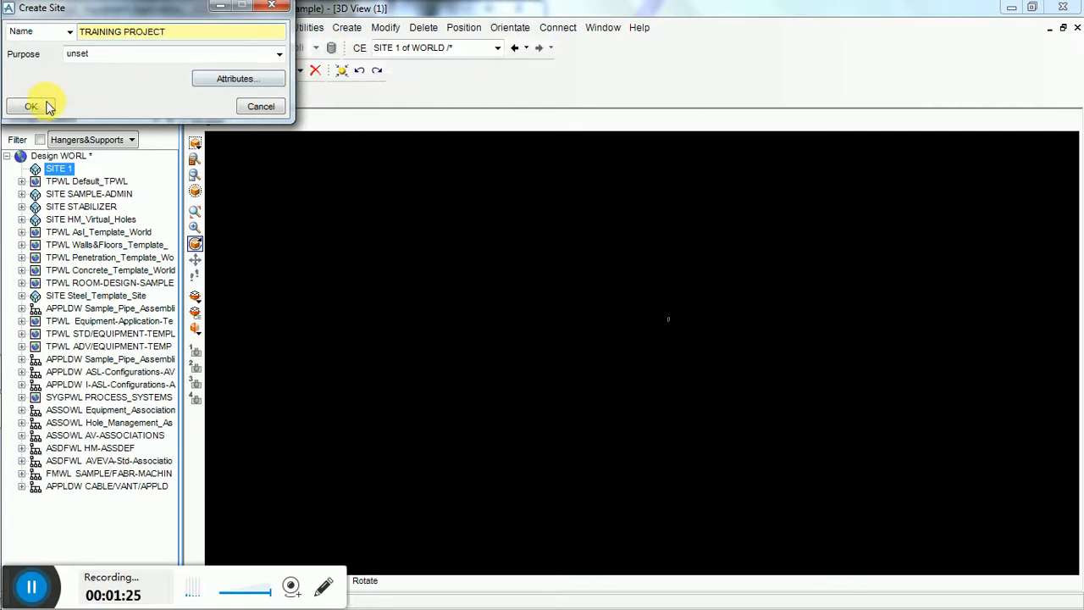
{"action": "left_click", "coordinate": [18, 110]}
{"action": "left_click", "coordinate": [542, 332]}
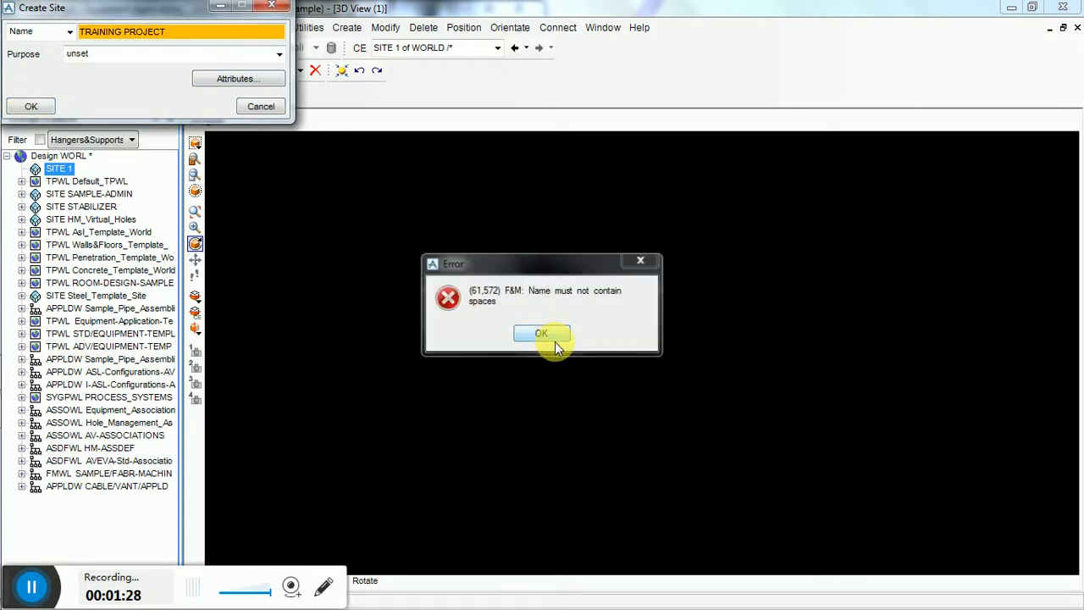
{"action": "left_click", "coordinate": [553, 340]}
Step: Replace the space in the site name with a hyphen, giving TRAINING-PROJECT, and finish creating the site
{"action": "left_click", "coordinate": [126, 33]}
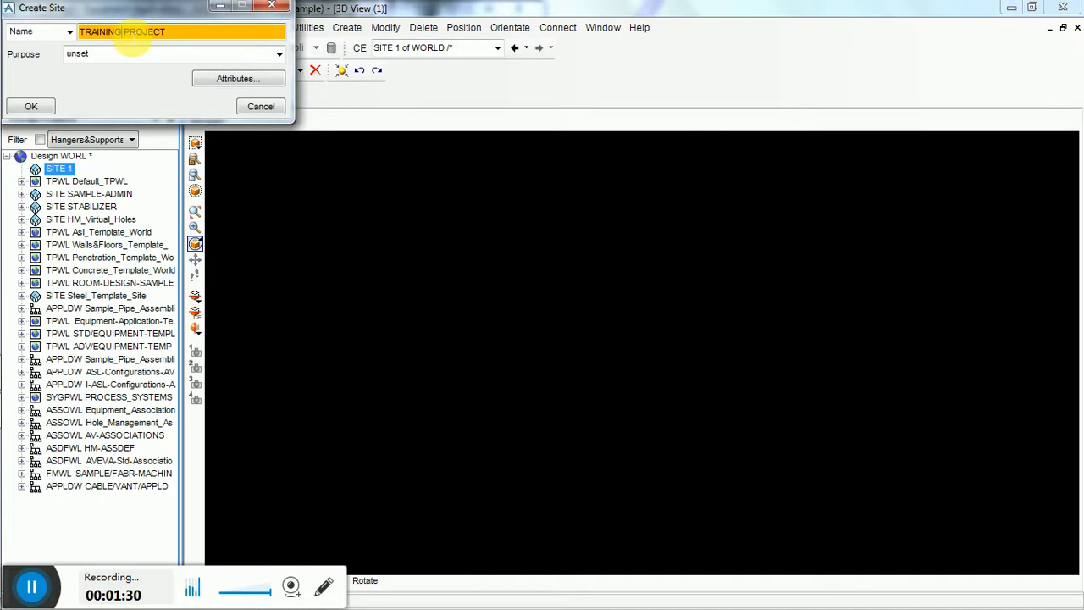
{"action": "key", "text": "BackSpace"}
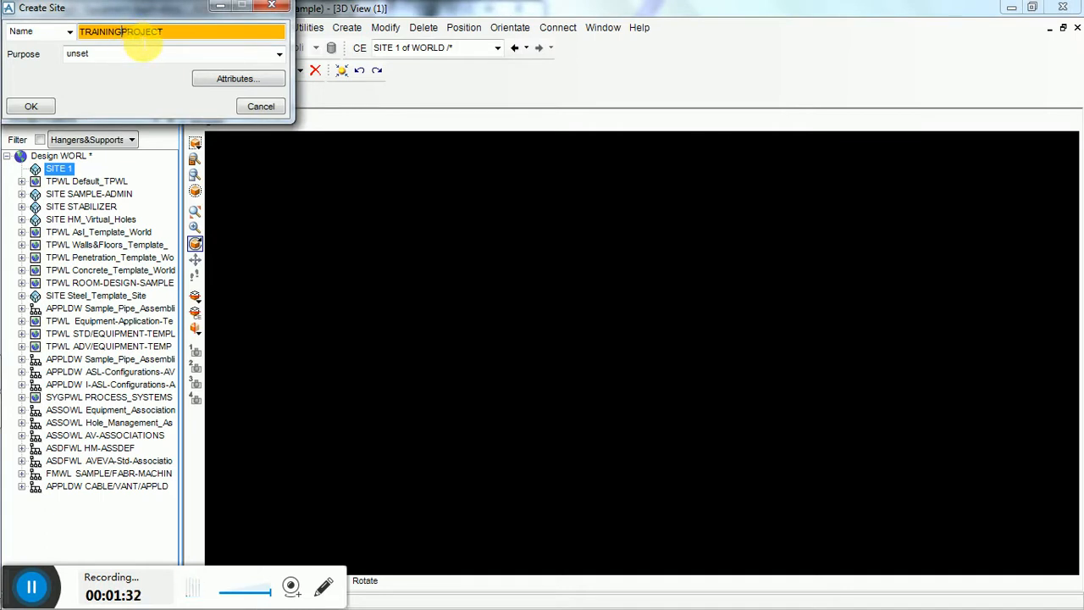
{"action": "type", "text": "-"}
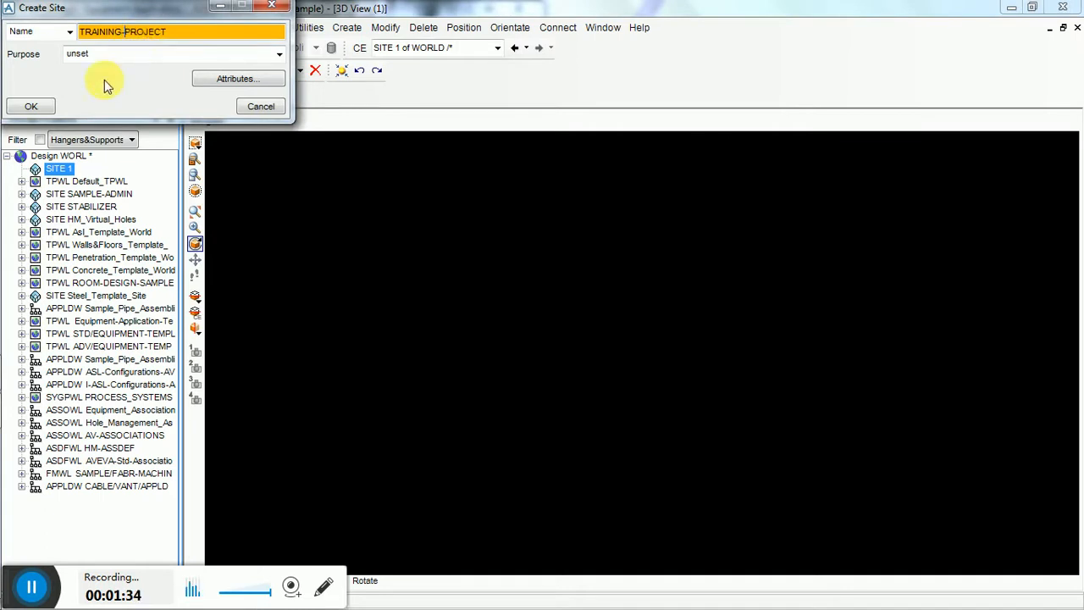
{"action": "left_click", "coordinate": [32, 107]}
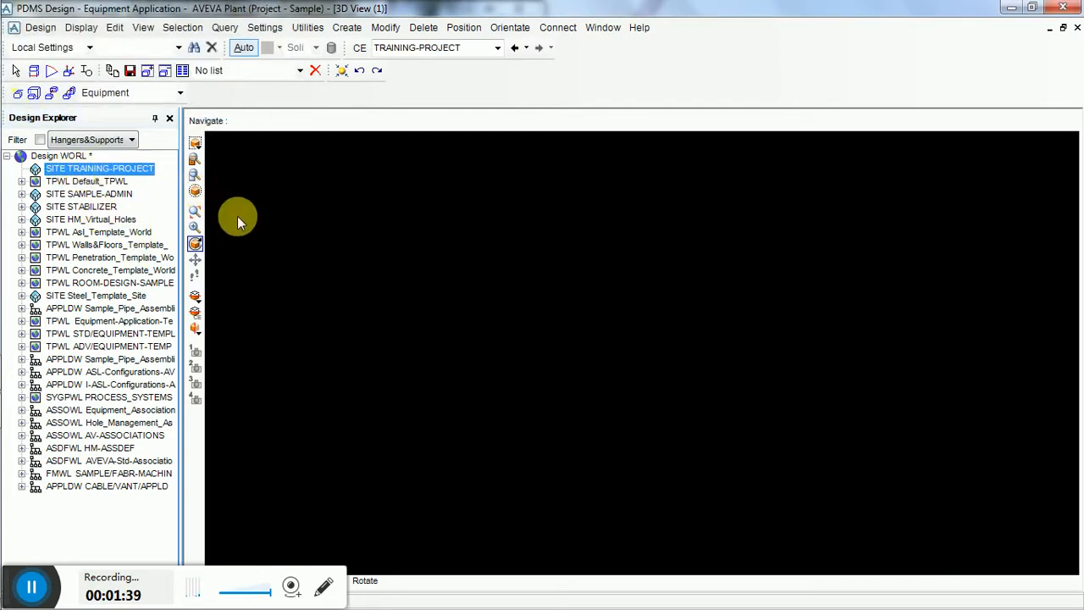
Step: Create a zone named AREA-A1 under the TRAINING-PROJECT site, leaving its purpose unset
{"action": "left_click", "coordinate": [347, 27]}
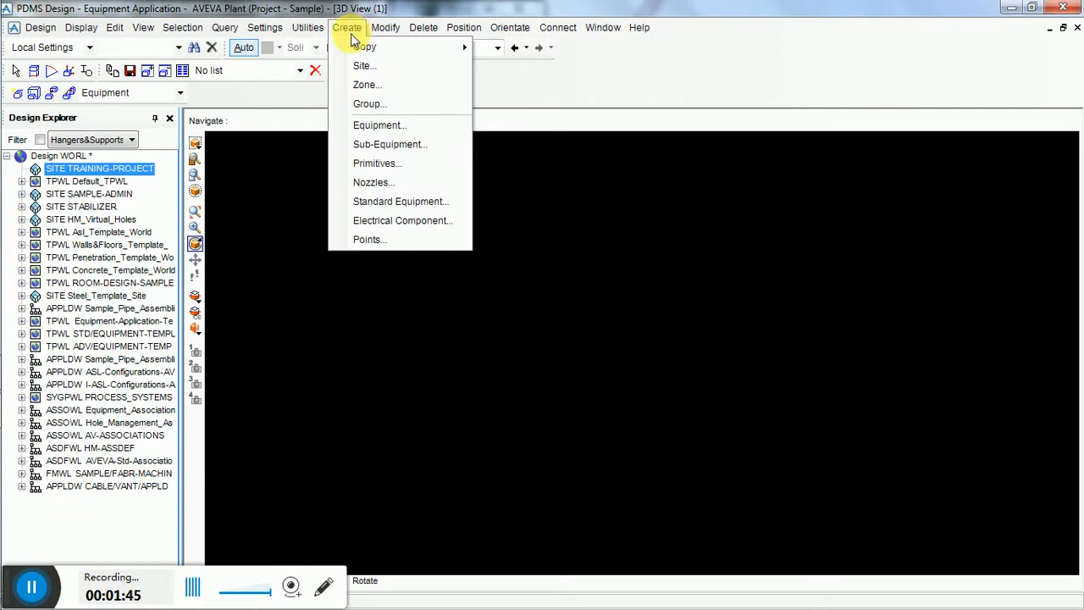
{"action": "left_click", "coordinate": [405, 91]}
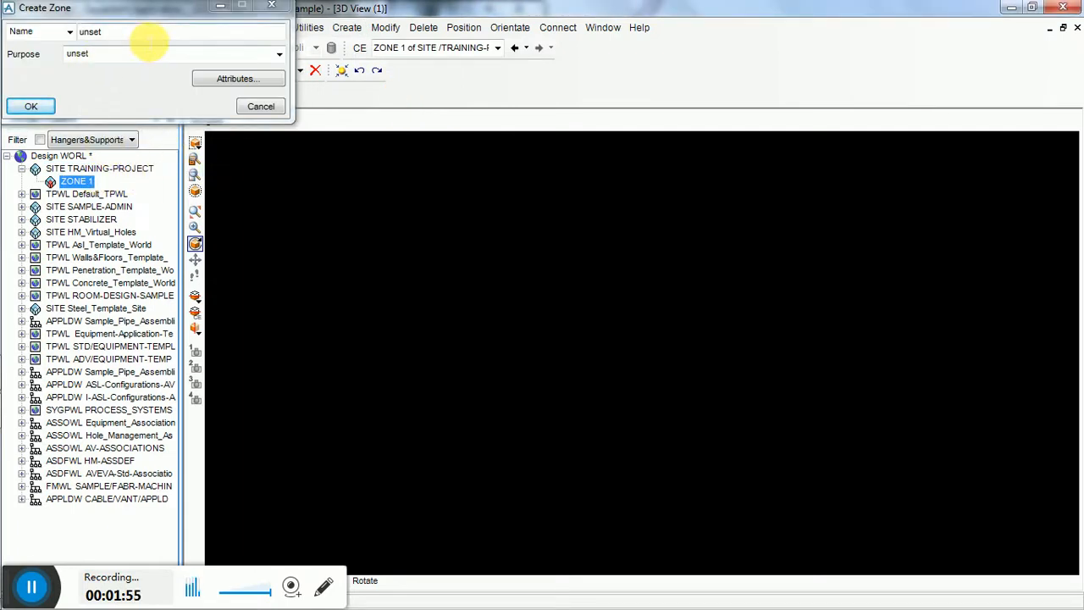
{"action": "left_click", "coordinate": [148, 34]}
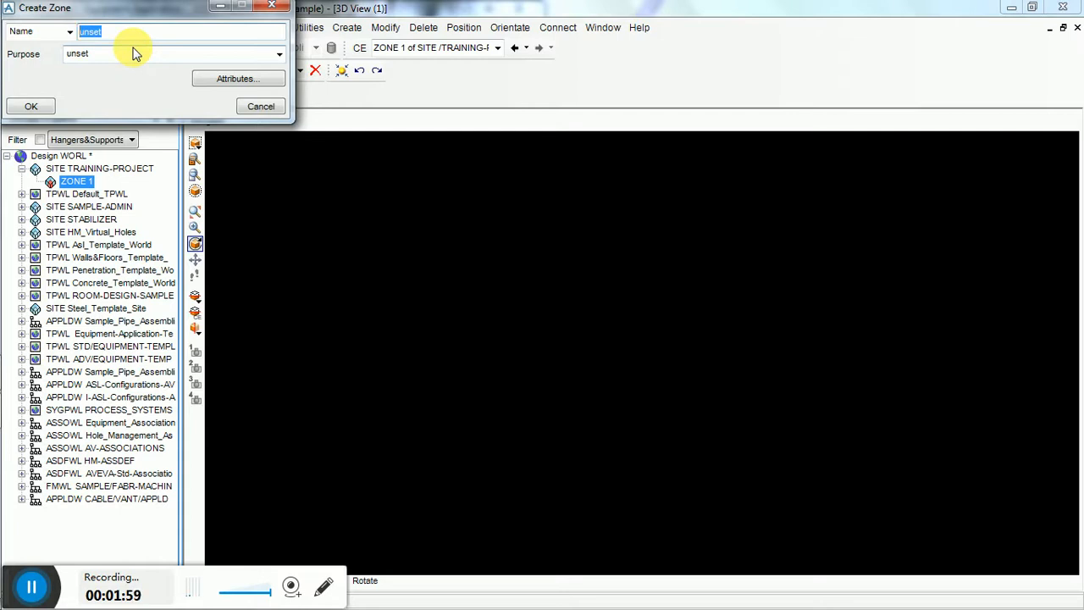
{"action": "left_click", "coordinate": [46, 590]}
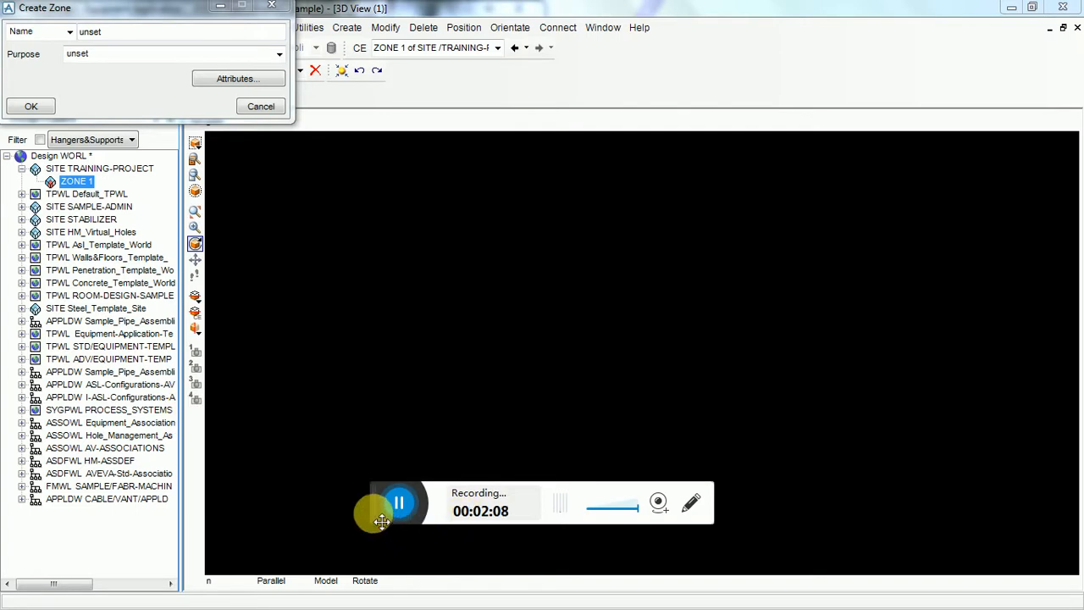
{"action": "left_click_drag", "start_coordinate": [382, 521], "coordinate": [22, 594]}
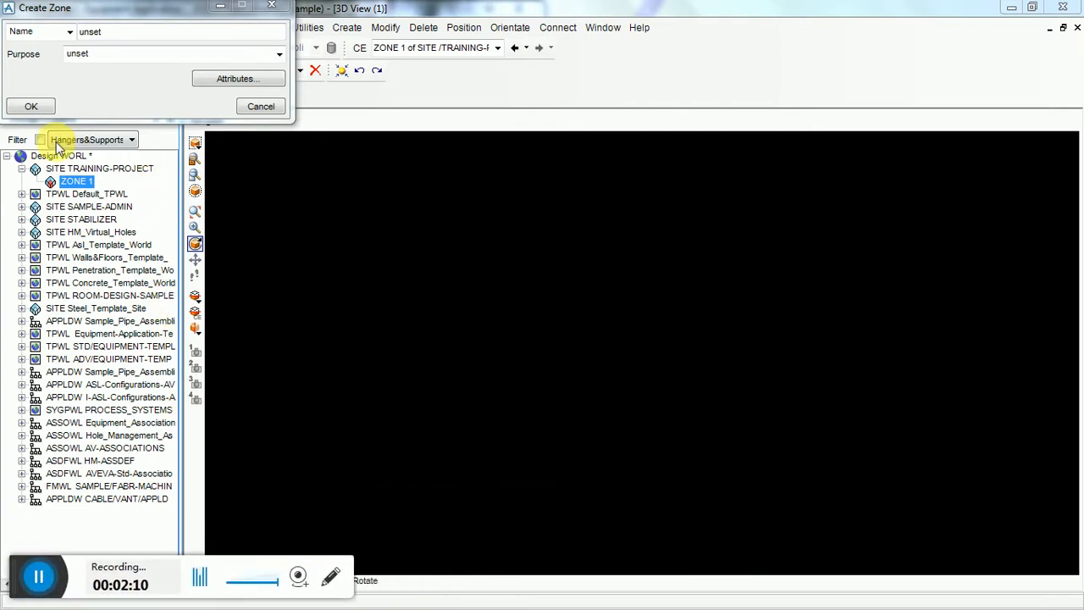
{"action": "left_click", "coordinate": [127, 32]}
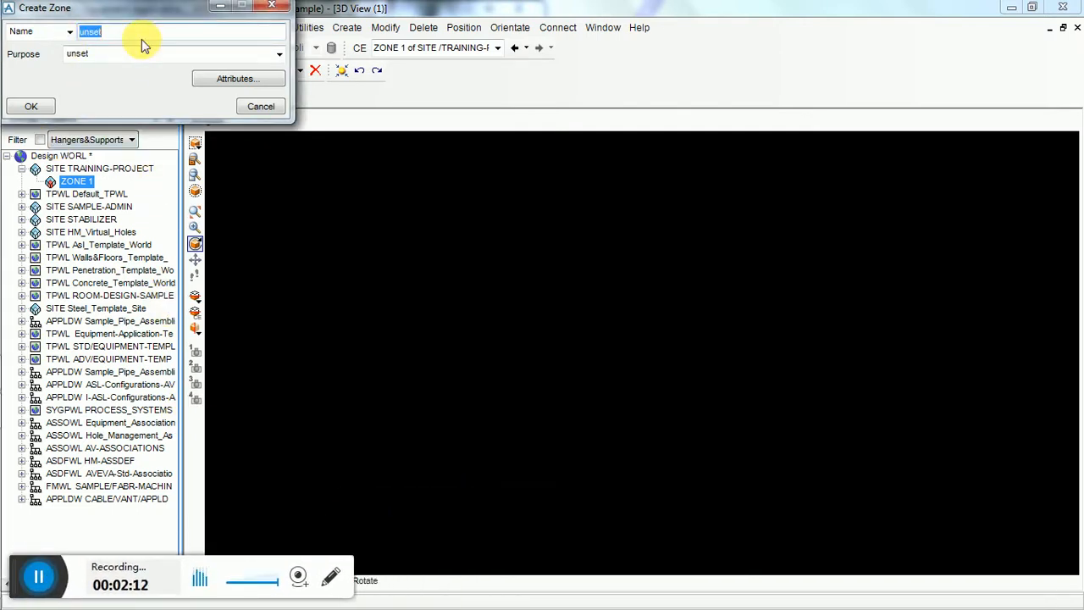
{"action": "type", "text": "SIT"}
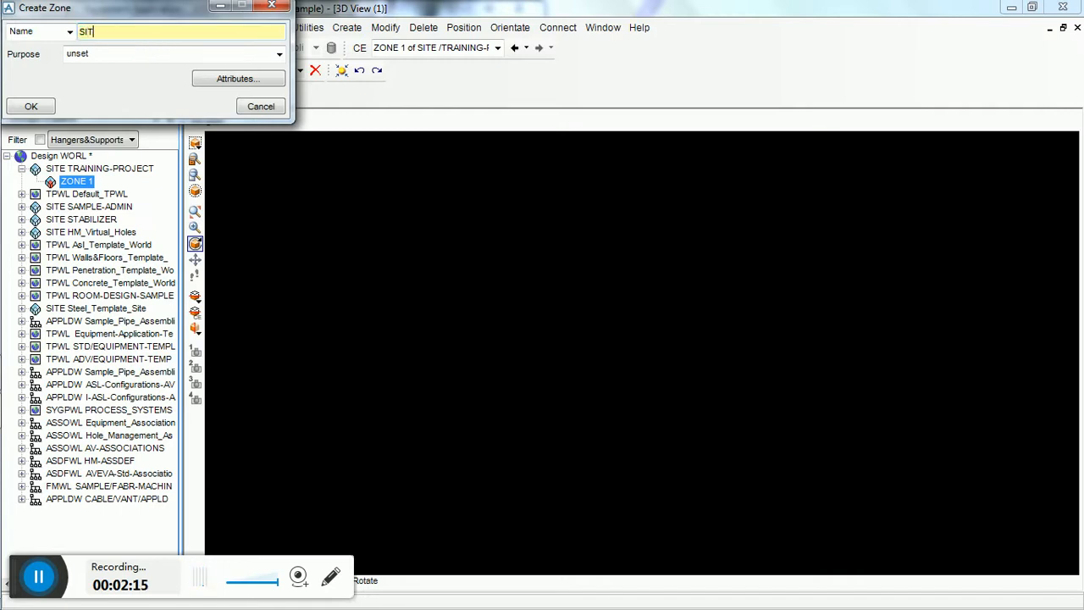
{"action": "key", "text": "BackSpace"}
{"action": "key", "text": "BackSpace"}
{"action": "key", "text": "BackSpace"}
{"action": "type", "text": "AREA"}
{"action": "left_click", "coordinate": [31, 106]}
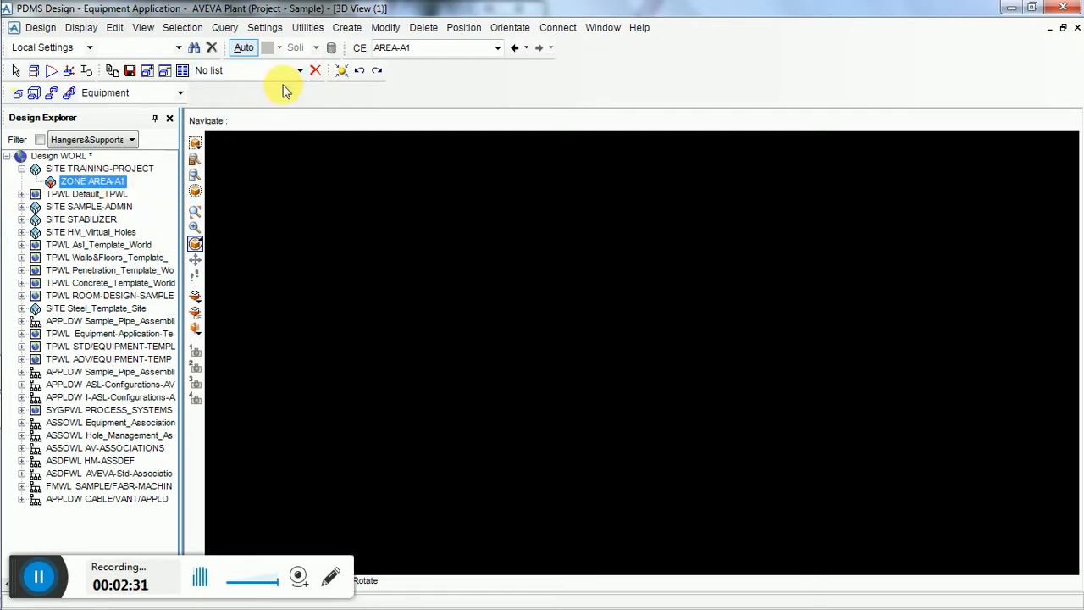
Step: Rename the zone AREA-A1 to EQUIPMENT-001, applying the change to this element only
{"action": "left_click", "coordinate": [351, 27]}
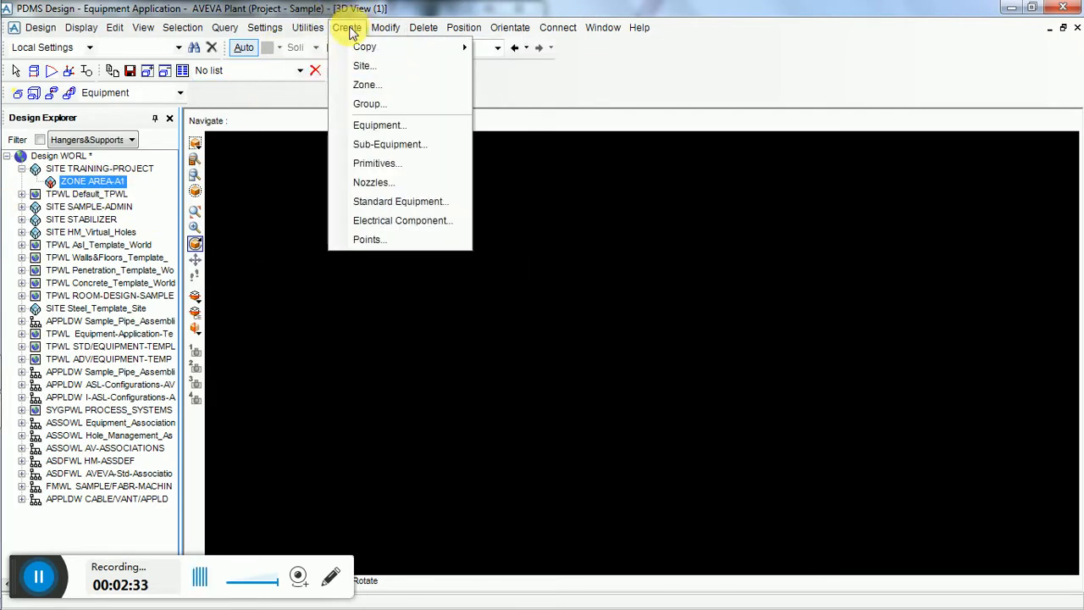
{"action": "mouse_move", "coordinate": [137, 36]}
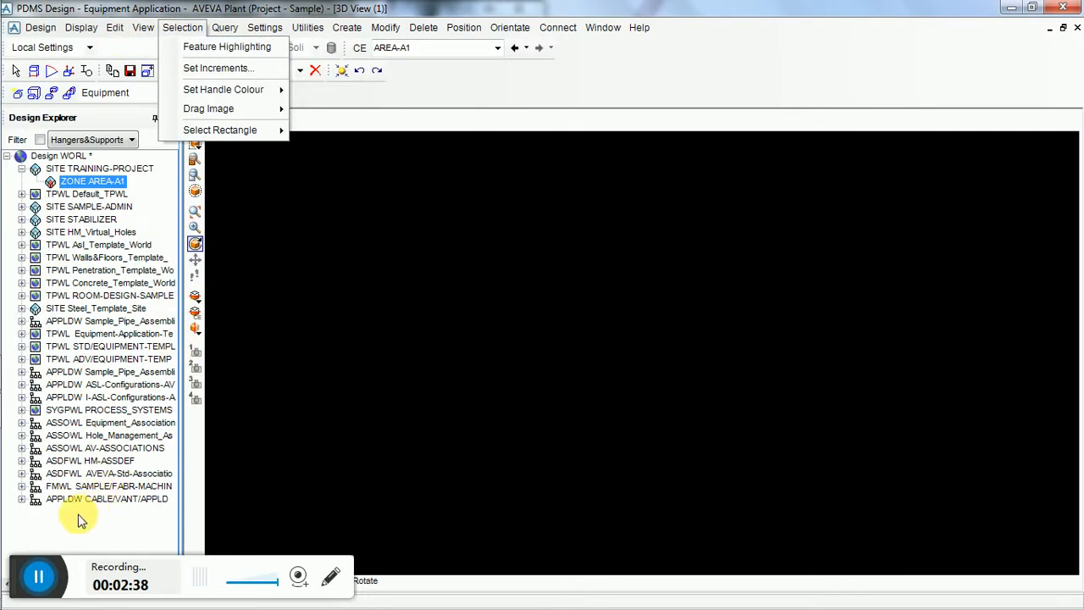
{"action": "left_click", "coordinate": [39, 578]}
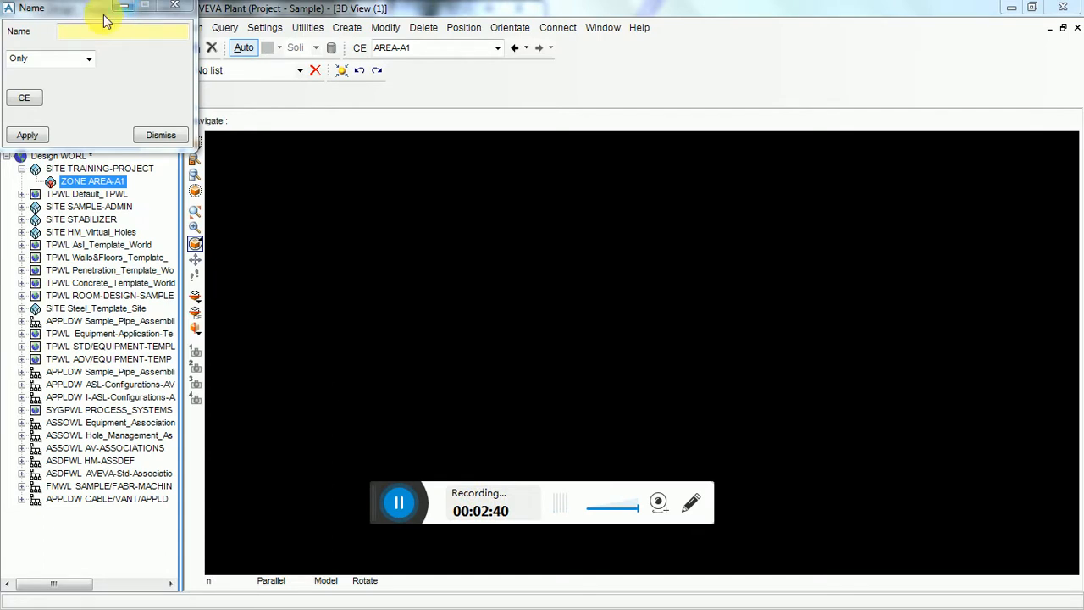
{"action": "left_click", "coordinate": [114, 33]}
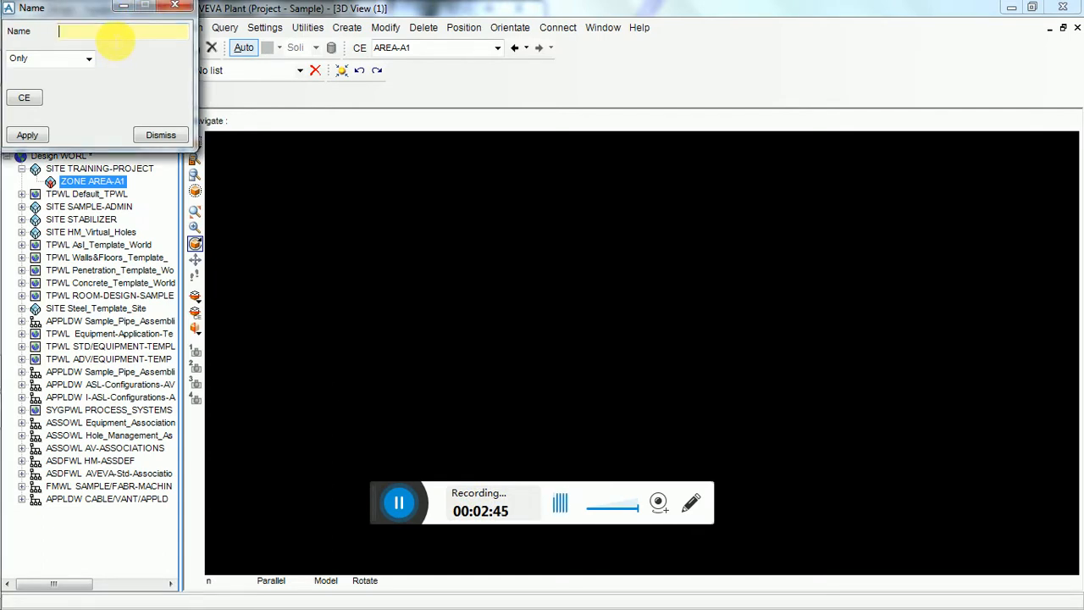
{"action": "type", "text": "EQUIPMENT"}
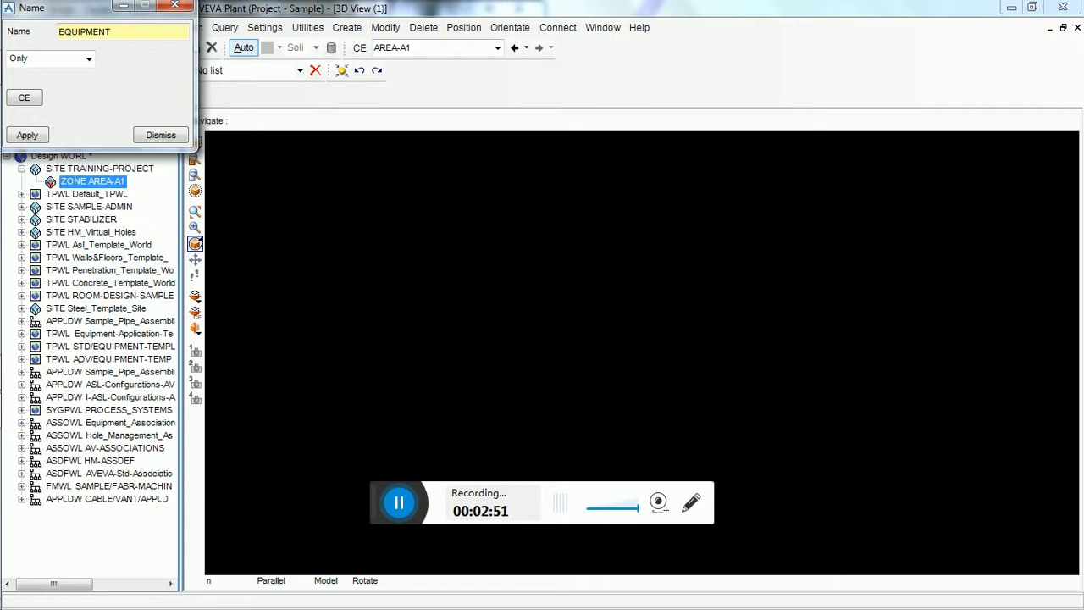
{"action": "type", "text": "-001"}
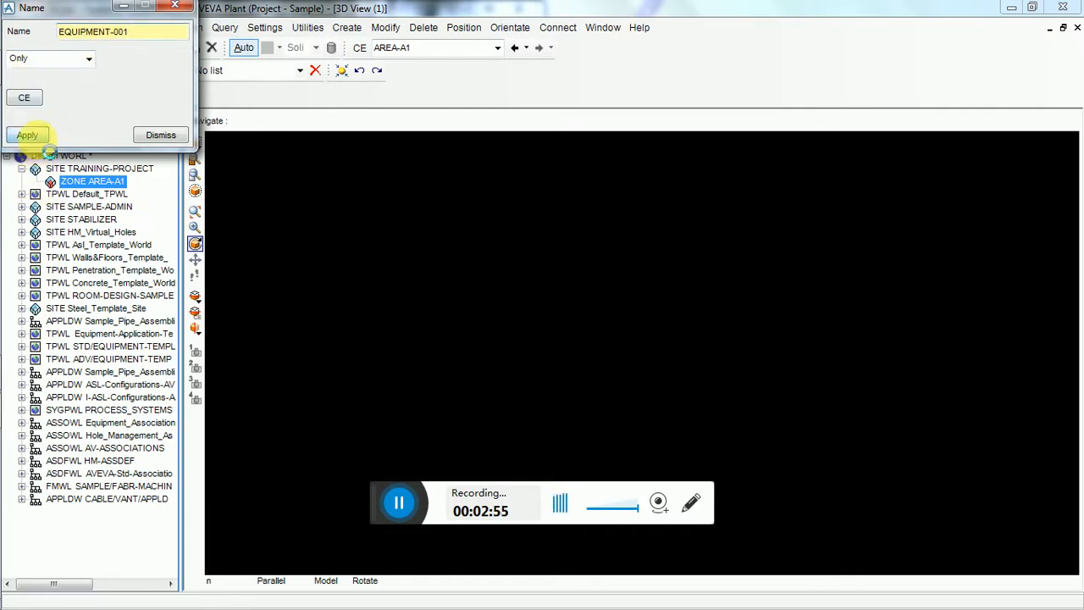
{"action": "left_click", "coordinate": [26, 136]}
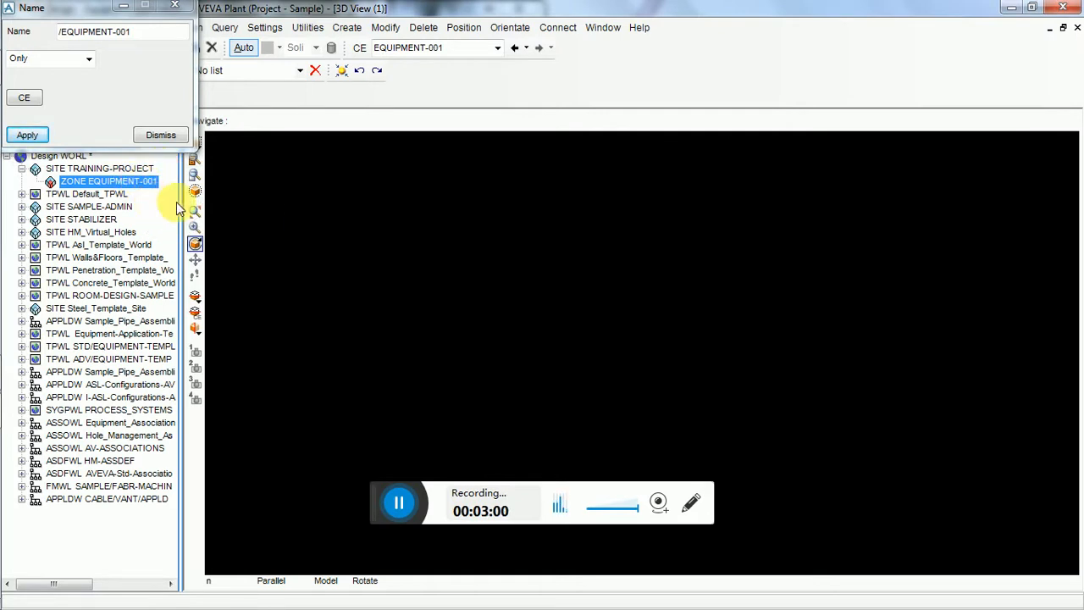
{"action": "left_click", "coordinate": [160, 136]}
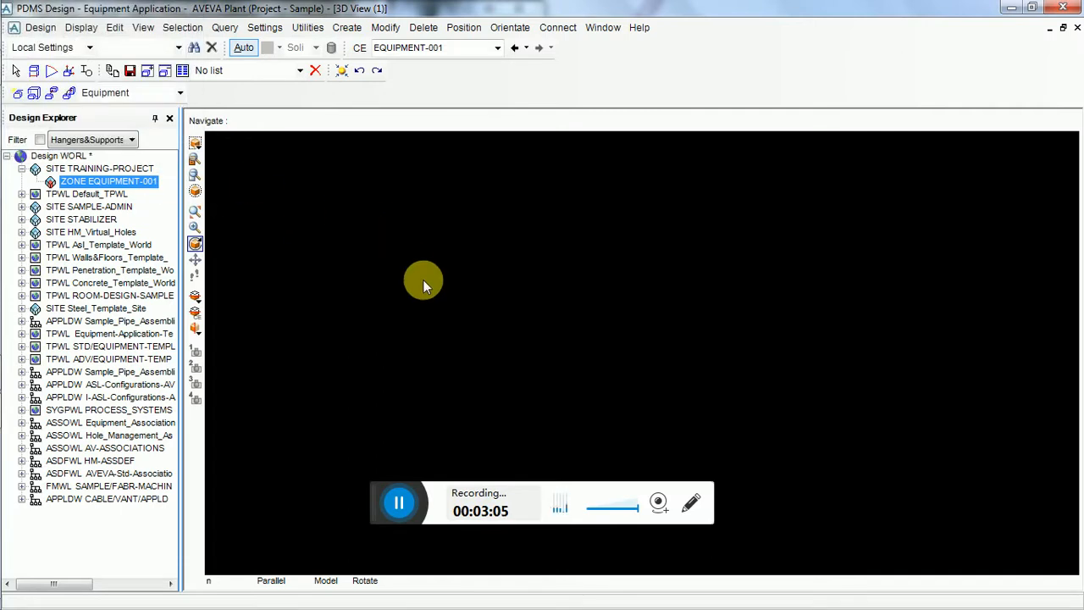
Step: Create a zone named PIPING-001 under the TRAINING-PROJECT site, leaving its purpose unset
{"action": "left_click", "coordinate": [111, 169]}
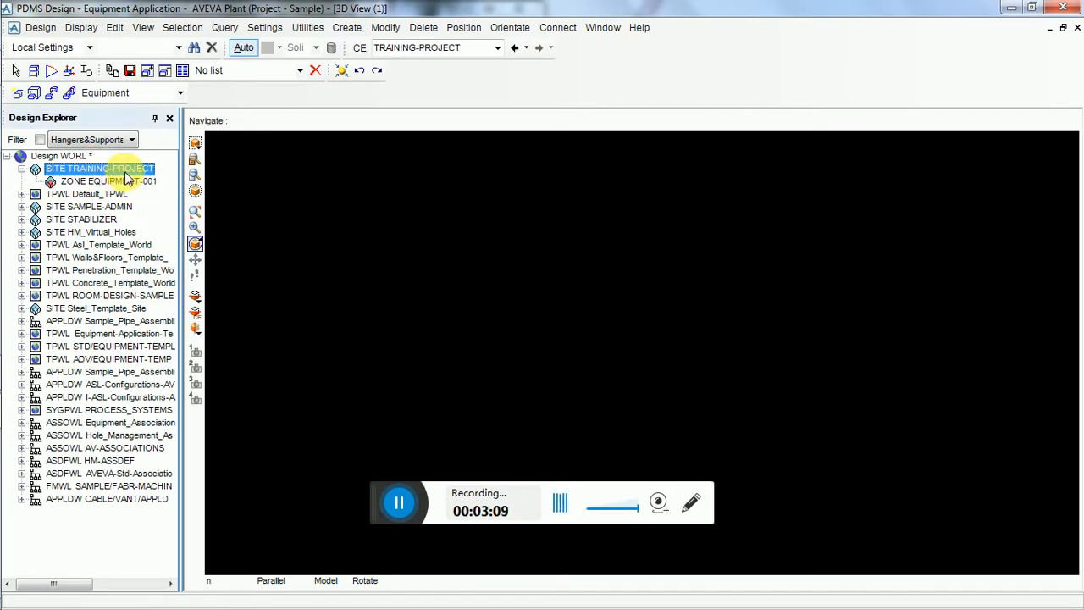
{"action": "left_click", "coordinate": [347, 28]}
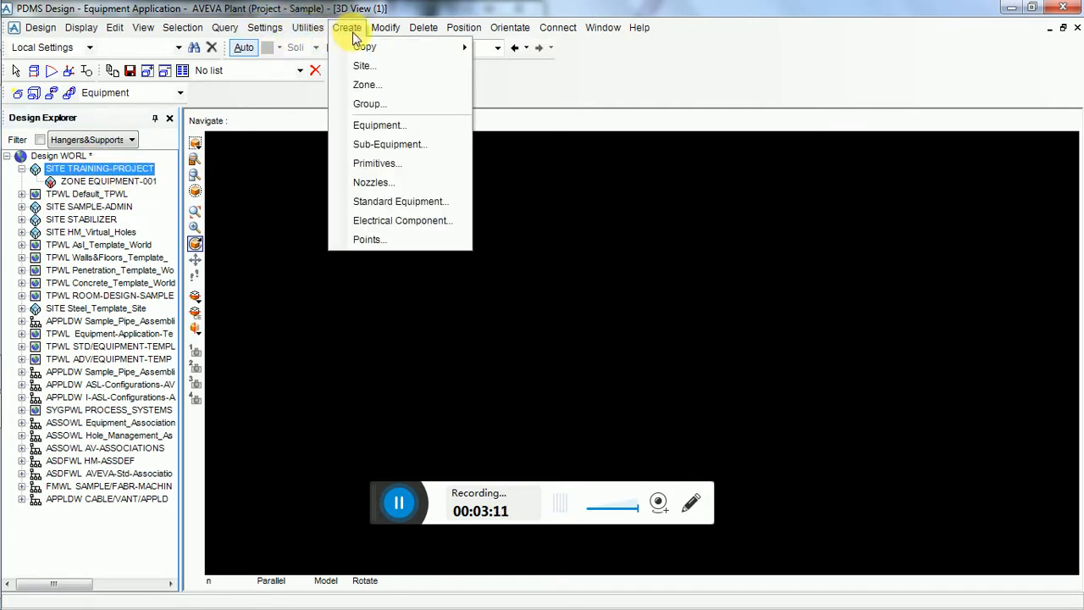
{"action": "left_click", "coordinate": [396, 86]}
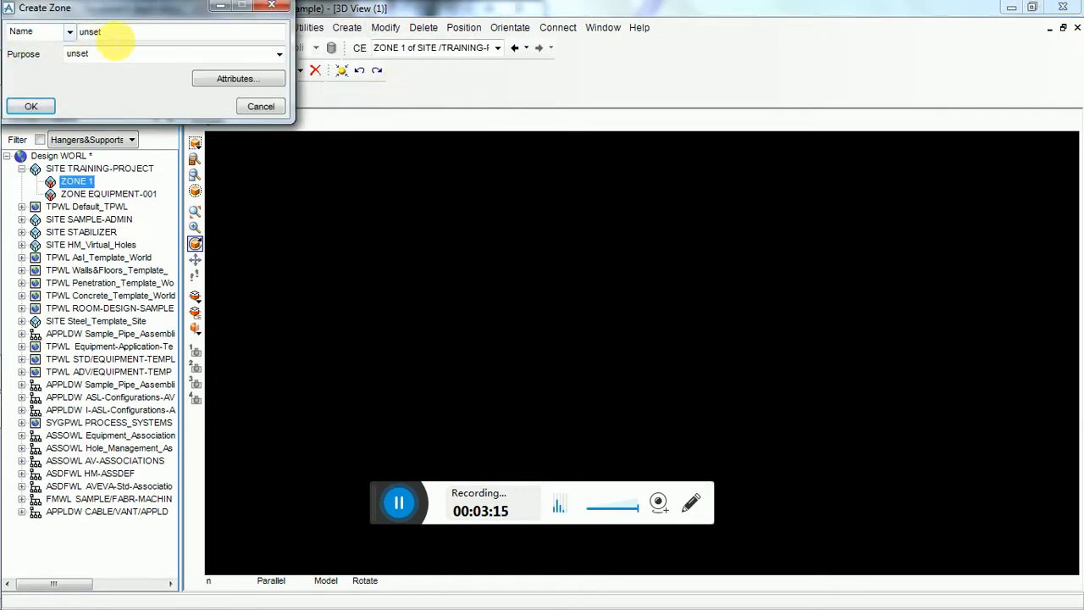
{"action": "double_click", "coordinate": [98, 32]}
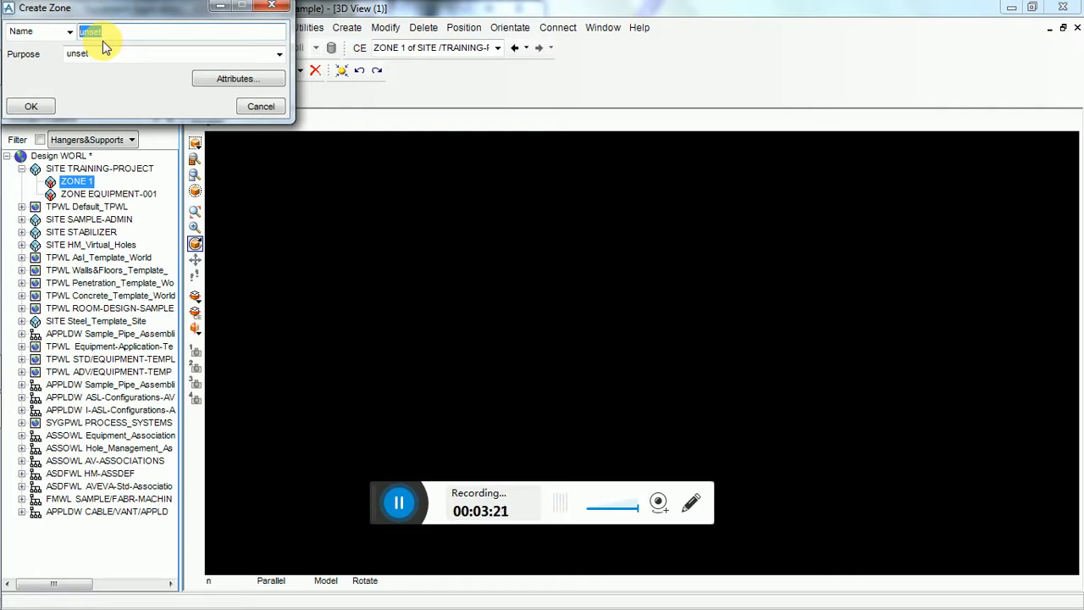
{"action": "type", "text": "PIPING"}
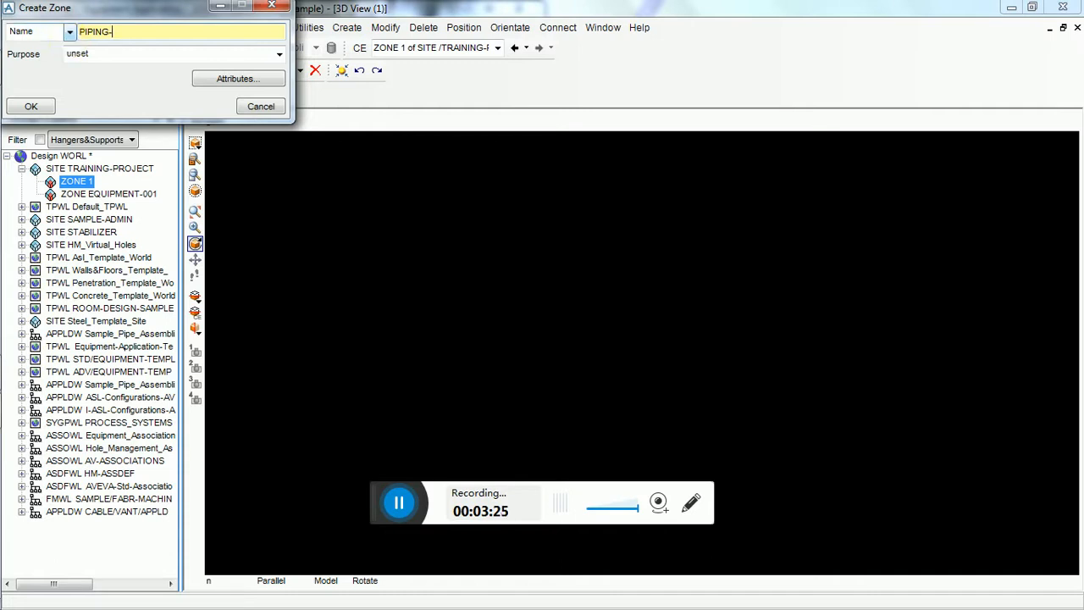
{"action": "type", "text": "-001"}
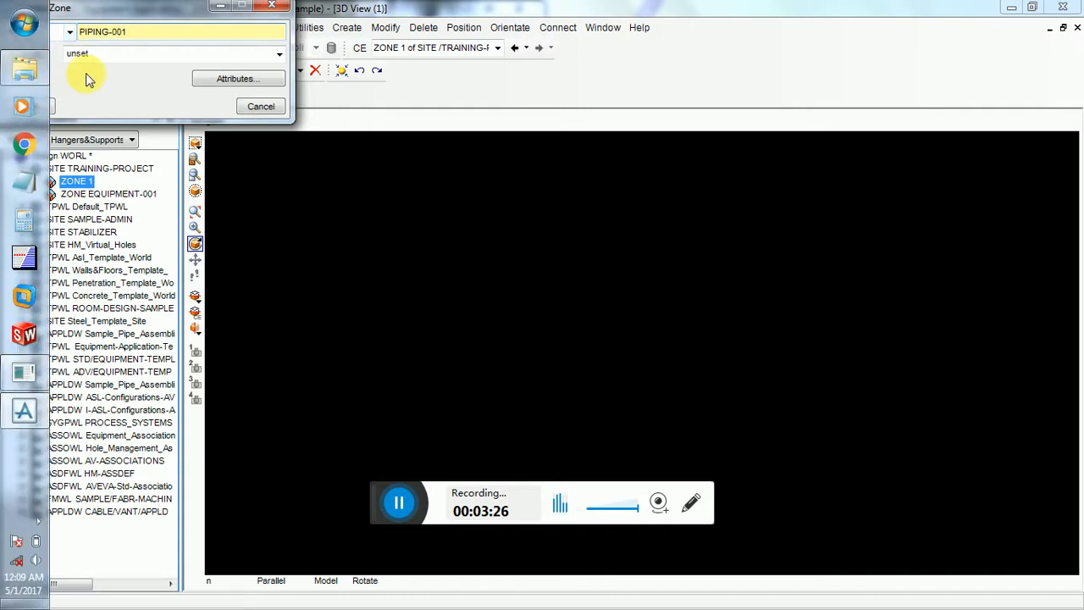
{"action": "left_click", "coordinate": [125, 53]}
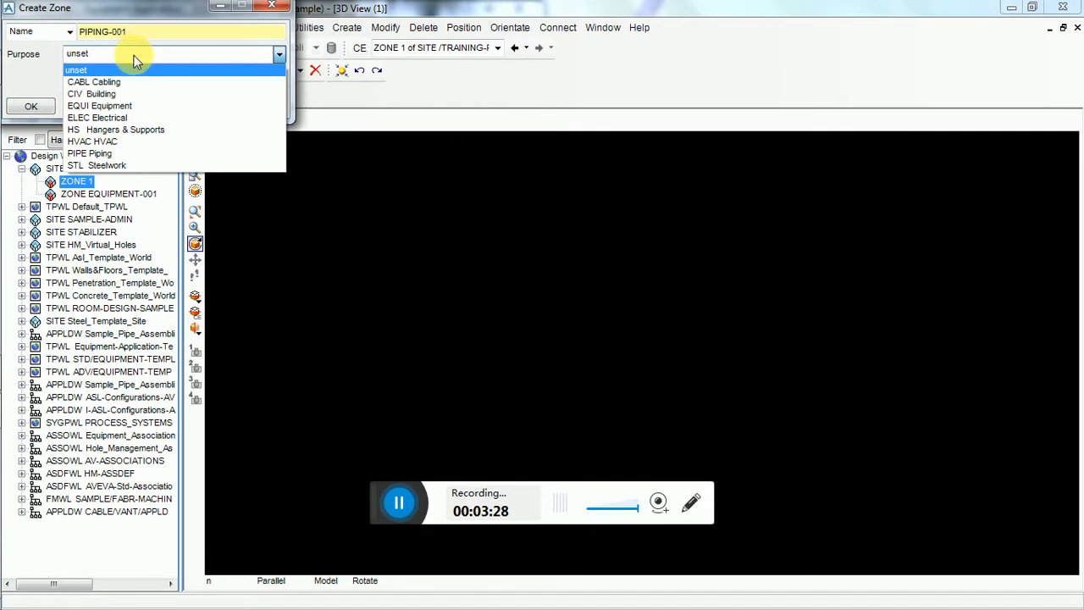
{"action": "left_click", "coordinate": [136, 60]}
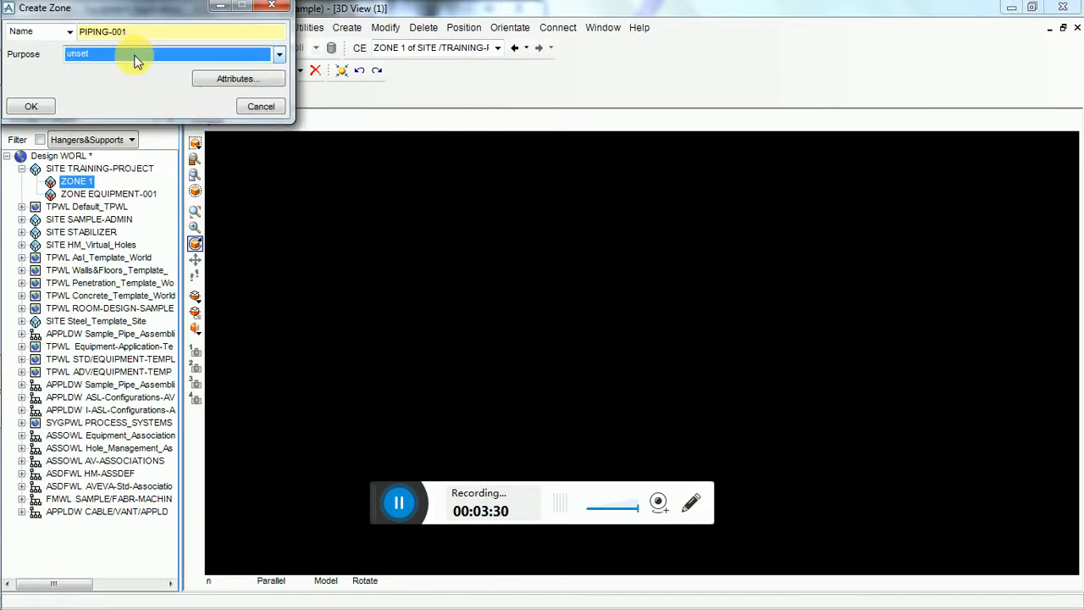
{"action": "left_click", "coordinate": [32, 106]}
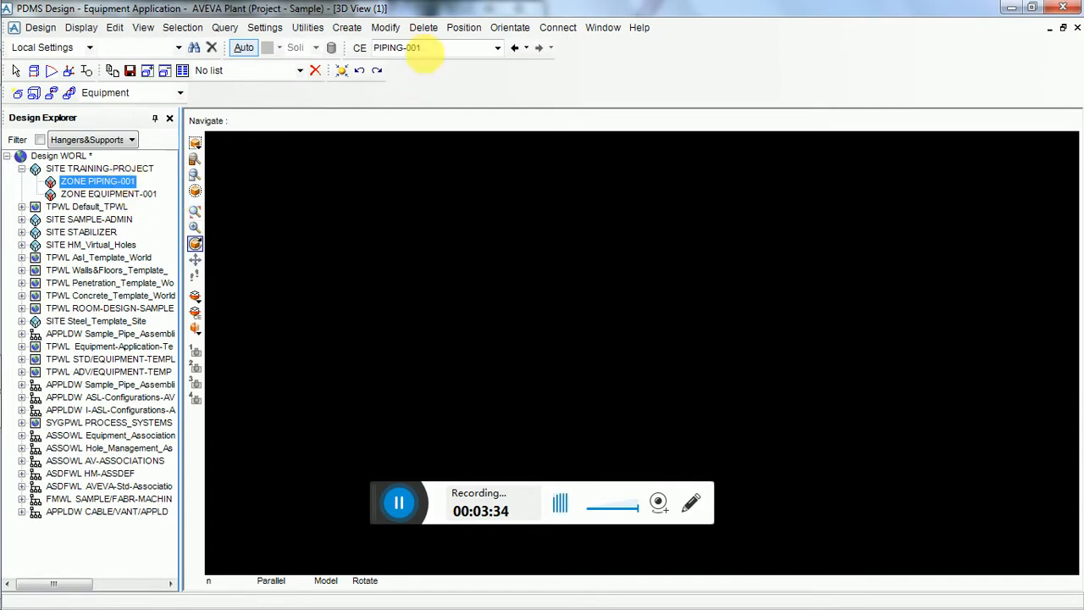
Step: Create another zone named STRUCTURAL-001 in the TRAINING-PROJECT site with its purpose unset
{"action": "left_click", "coordinate": [347, 28]}
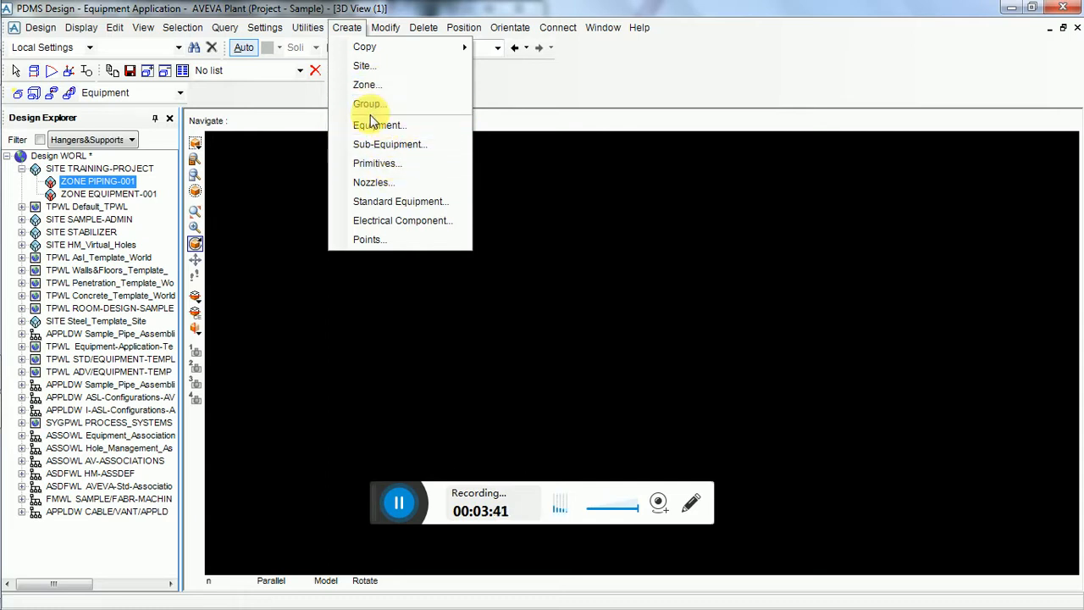
{"action": "left_click", "coordinate": [369, 85]}
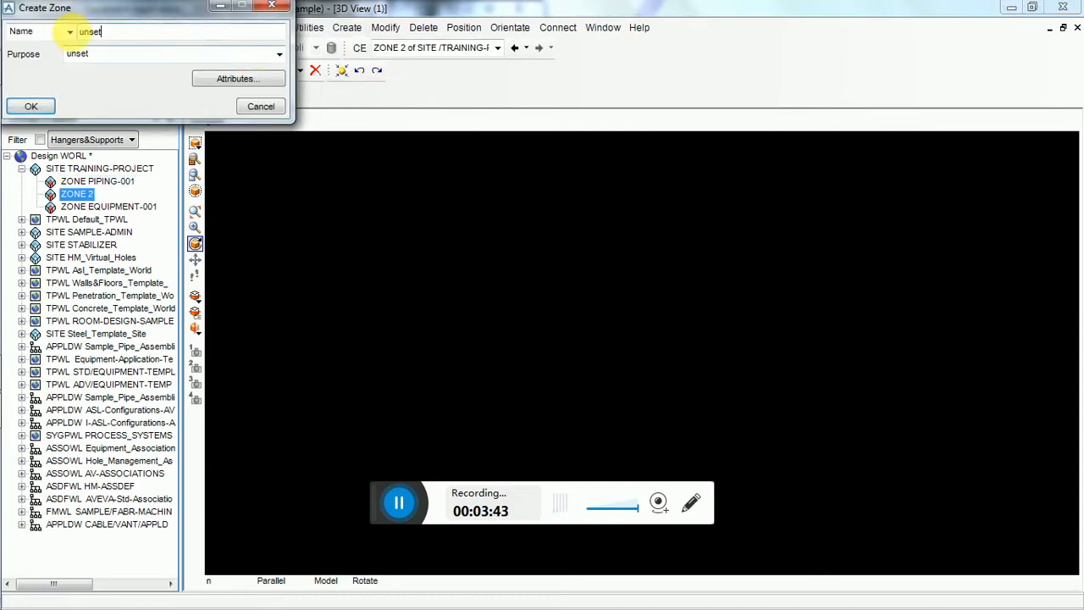
{"action": "double_click", "coordinate": [88, 31]}
{"action": "type", "text": "STRUCTURAL-001"}
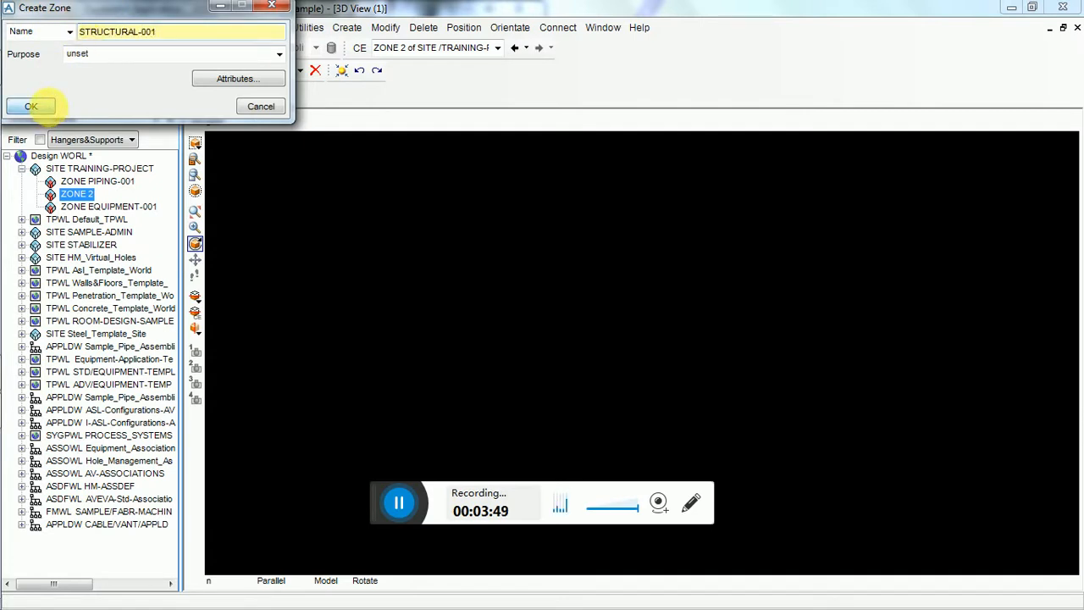
{"action": "left_click", "coordinate": [39, 107]}
{"action": "left_click_drag", "start_coordinate": [387, 521], "coordinate": [24, 598]}
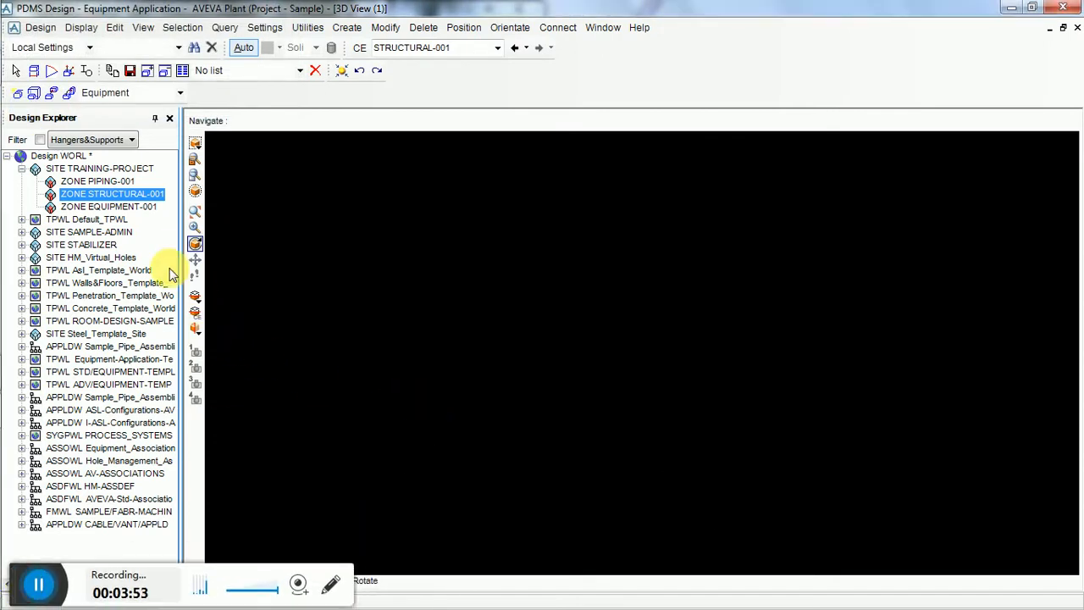
{"action": "left_click", "coordinate": [119, 209]}
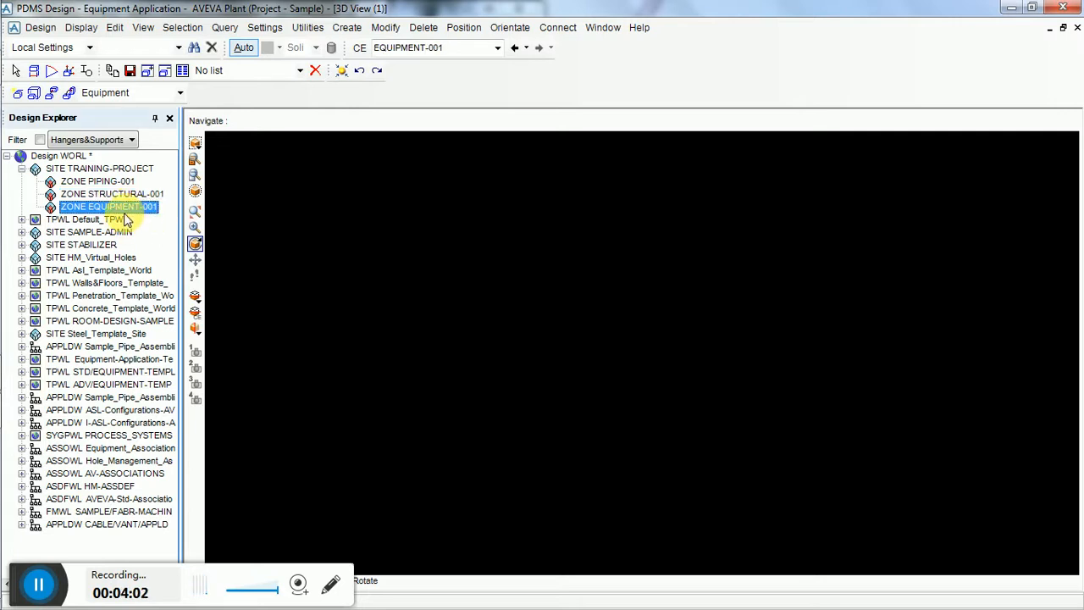
{"action": "left_click_drag", "start_coordinate": [125, 215], "coordinate": [156, 216]}
{"action": "right_click", "coordinate": [156, 216]}
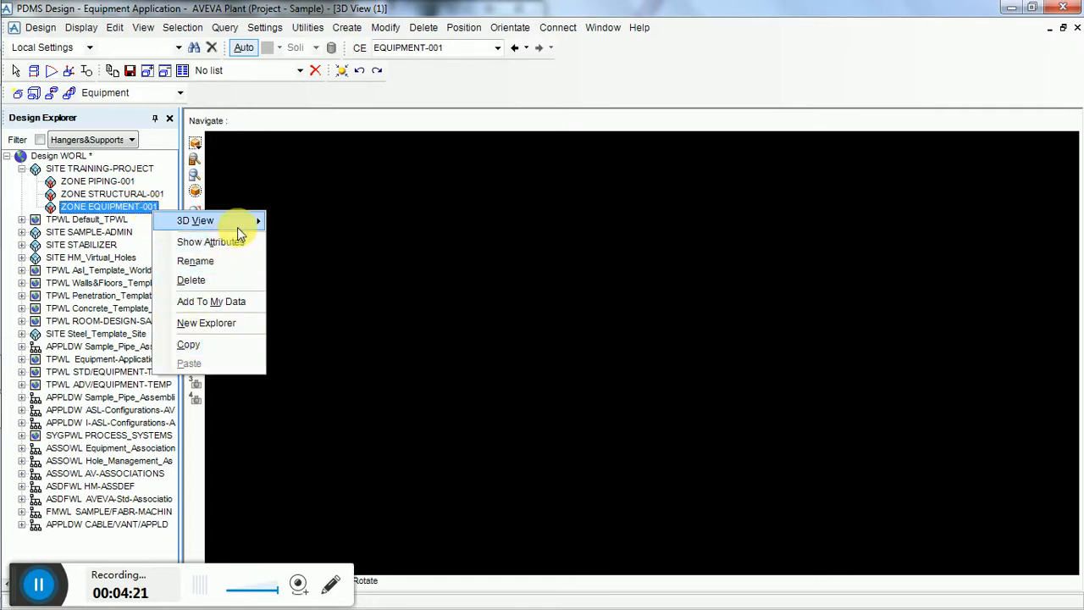
{"action": "mouse_move", "coordinate": [243, 231]}
{"action": "left_click", "coordinate": [620, 322]}
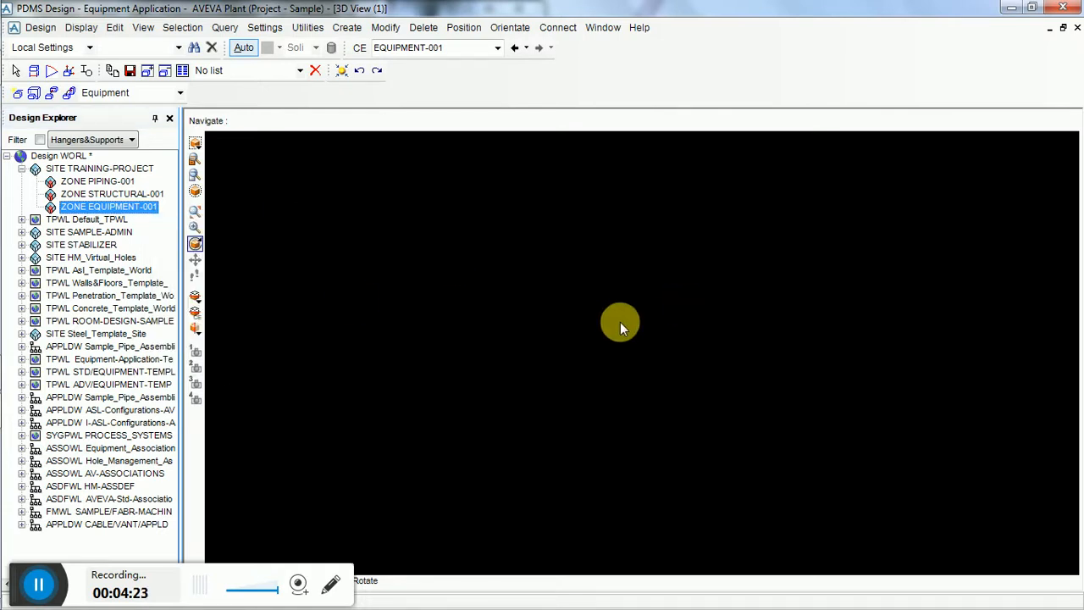
{"action": "left_click", "coordinate": [38, 205]}
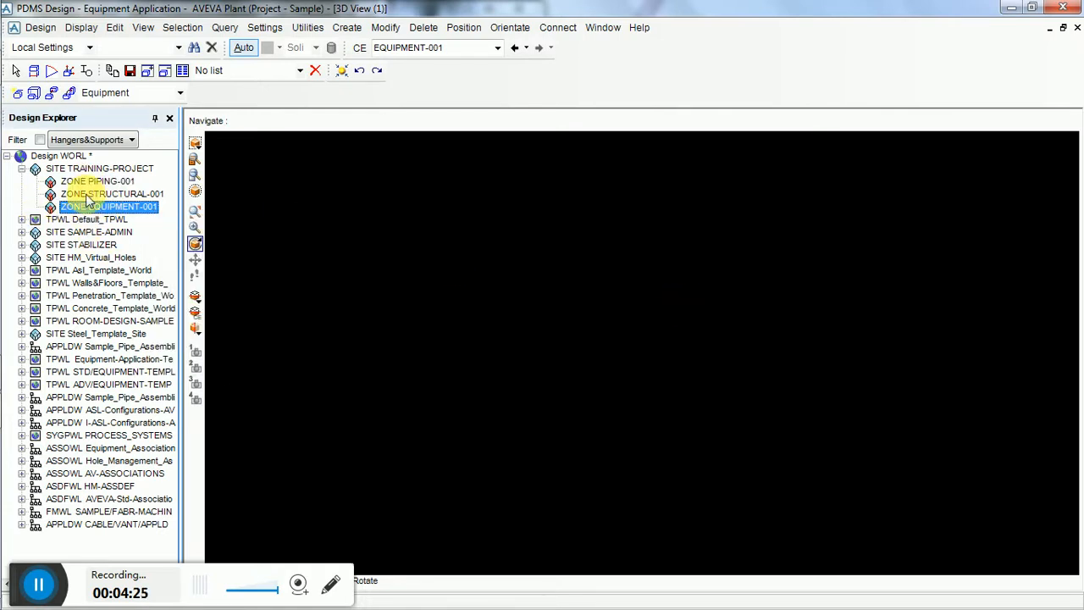
{"action": "left_click_drag", "start_coordinate": [84, 208], "coordinate": [161, 210]}
{"action": "left_click", "coordinate": [96, 195]}
{"action": "left_click", "coordinate": [106, 181]}
{"action": "left_click", "coordinate": [156, 209]}
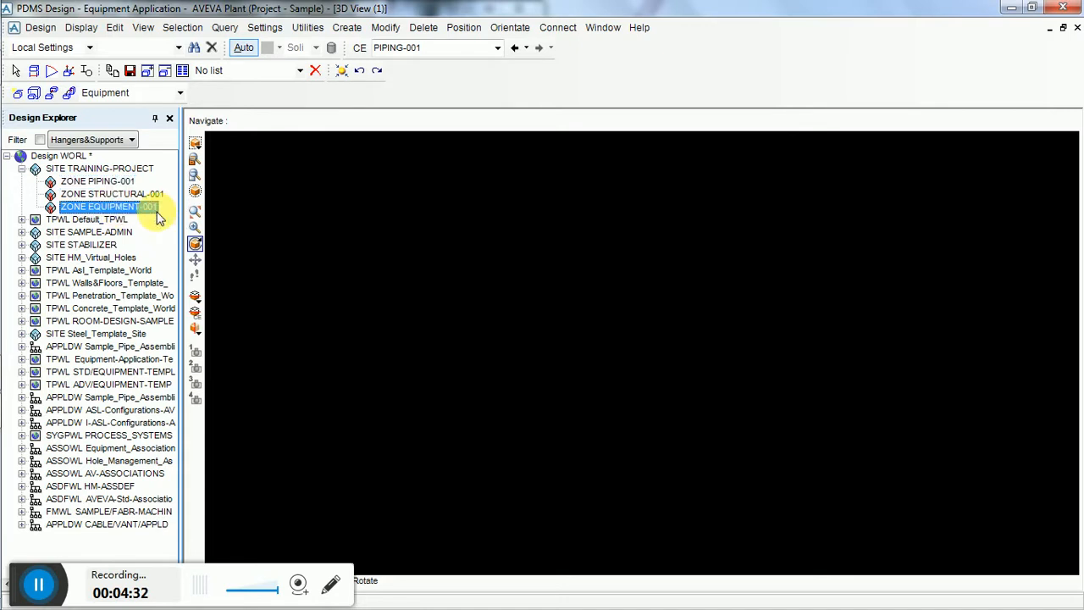
{"action": "left_click_drag", "start_coordinate": [106, 180], "coordinate": [140, 209]}
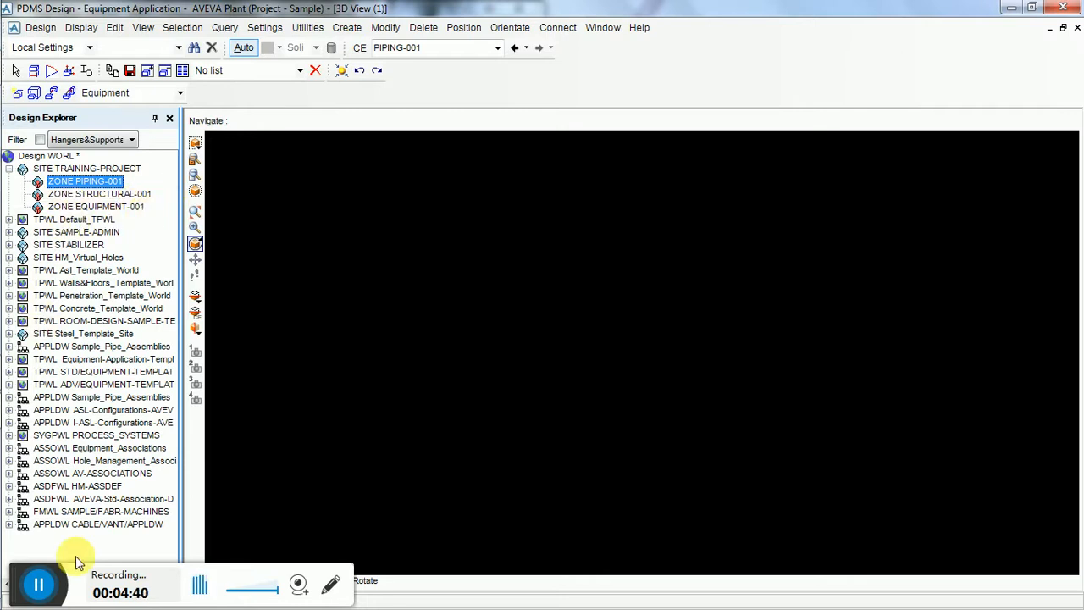
Step: Make the EQUIPMENT-001 zone the current element and open the primitive creation options
{"action": "left_click", "coordinate": [88, 207]}
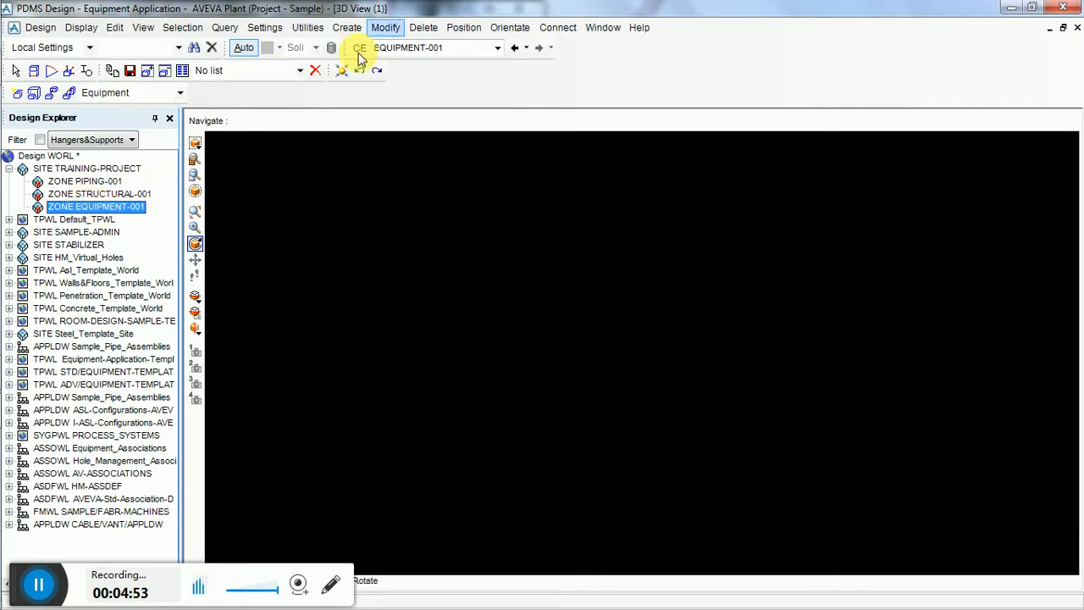
{"action": "left_click", "coordinate": [347, 27]}
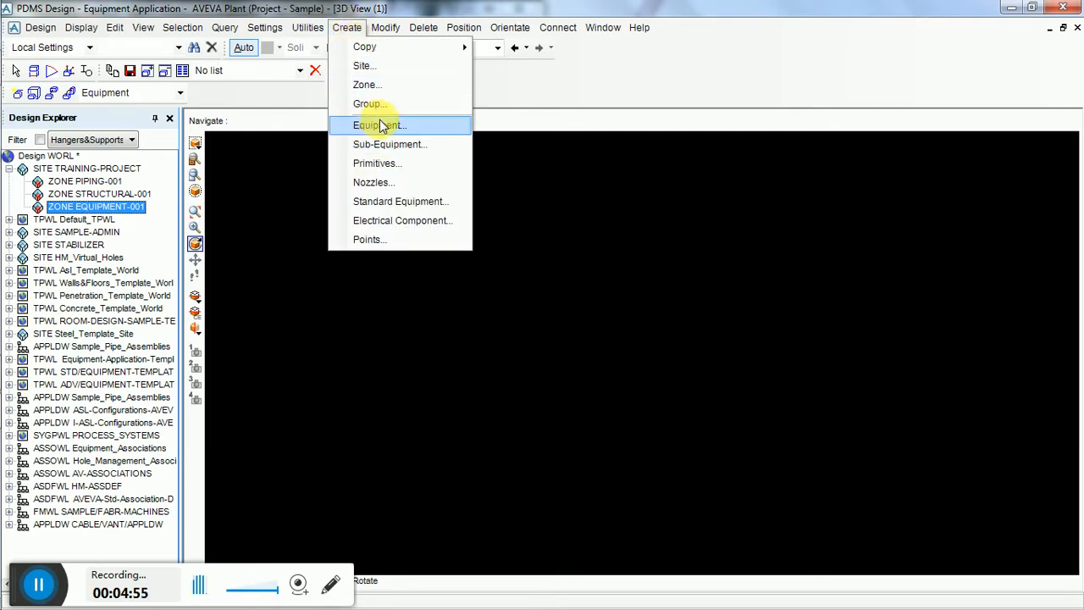
{"action": "left_click", "coordinate": [387, 163]}
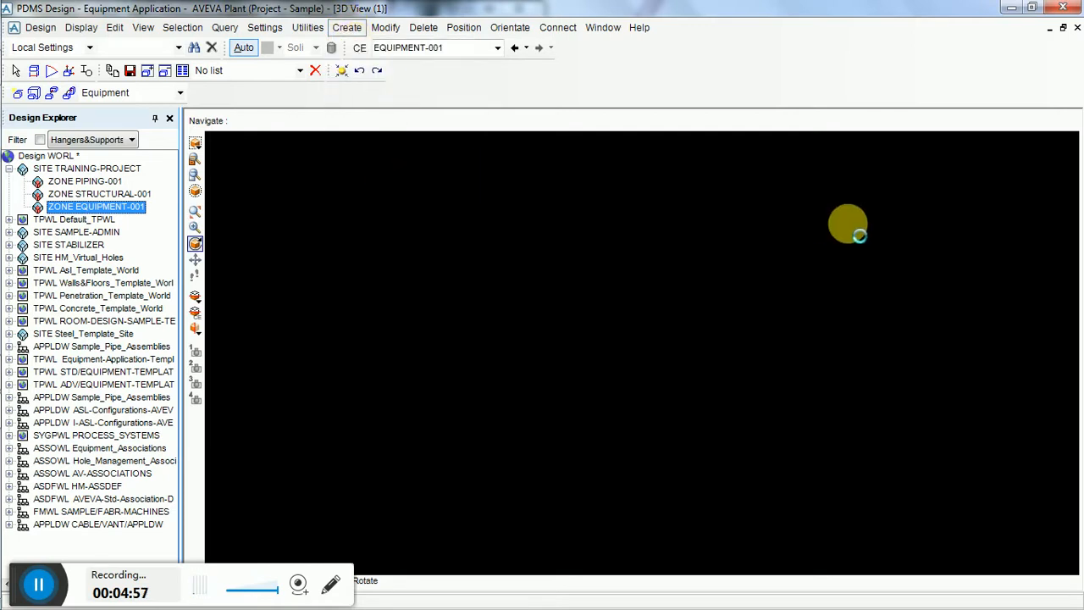
Step: Try to create an equipment element named D1201 in the EQUIPMENT-001 zone, keeping its position at East 0, North 0, Up 0
{"action": "left_click", "coordinate": [347, 28]}
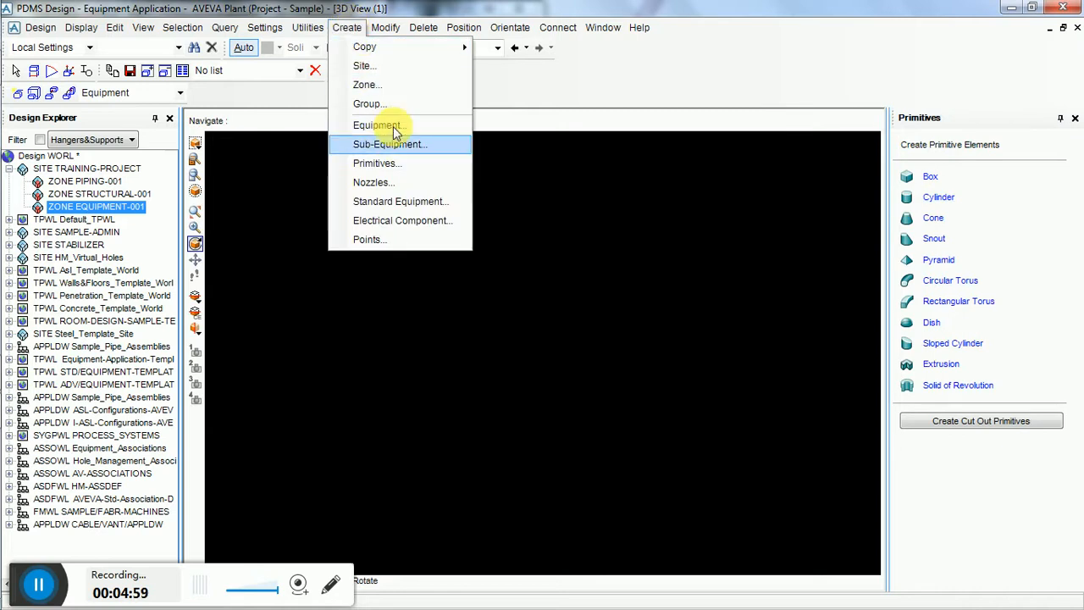
{"action": "left_click", "coordinate": [392, 125]}
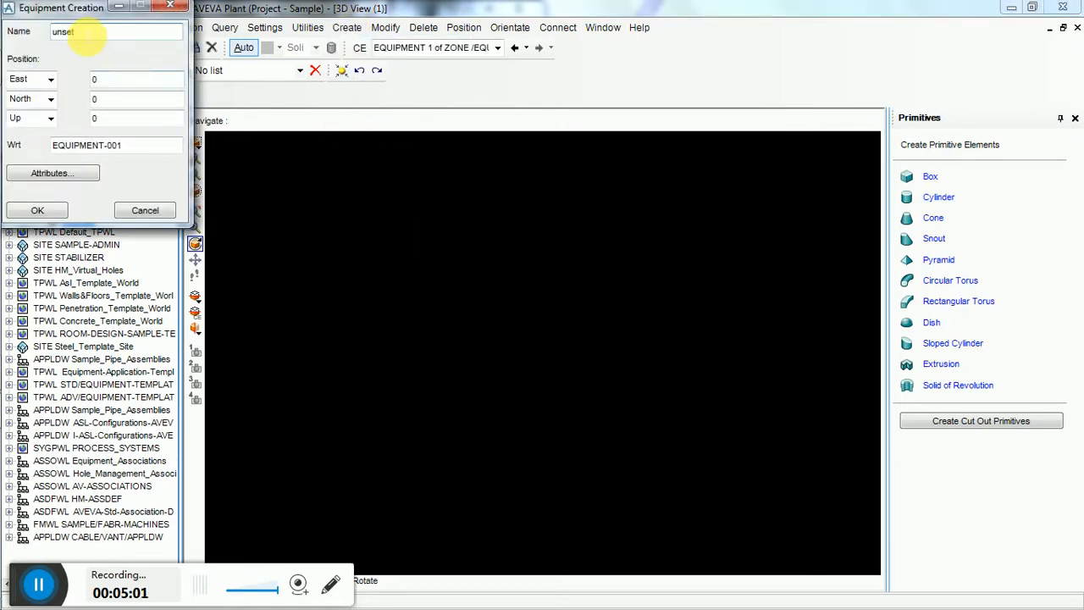
{"action": "left_click_drag", "start_coordinate": [68, 10], "coordinate": [440, 102]}
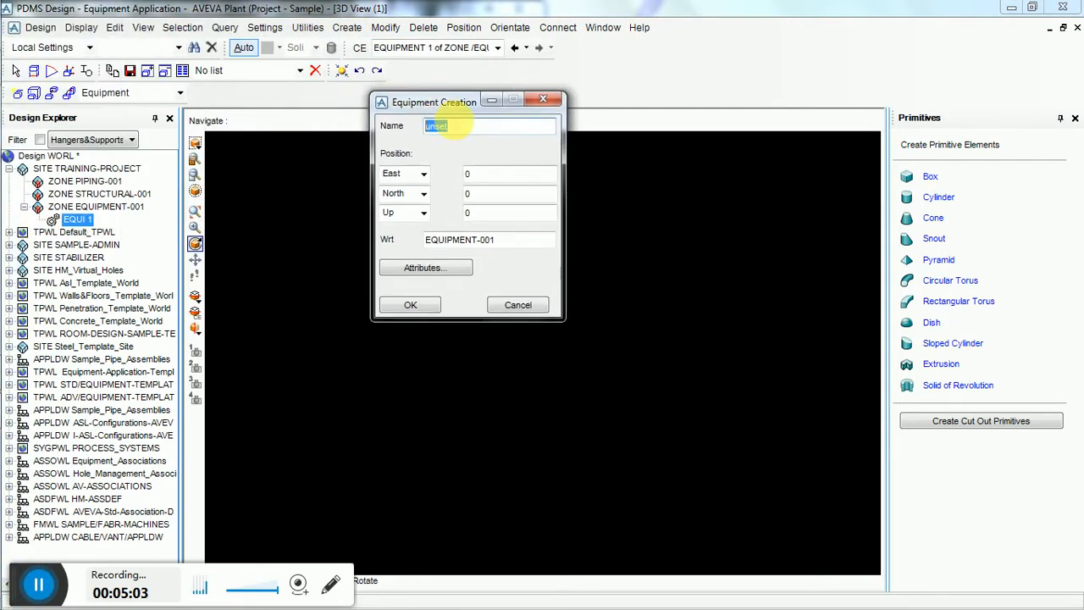
{"action": "left_click", "coordinate": [449, 125]}
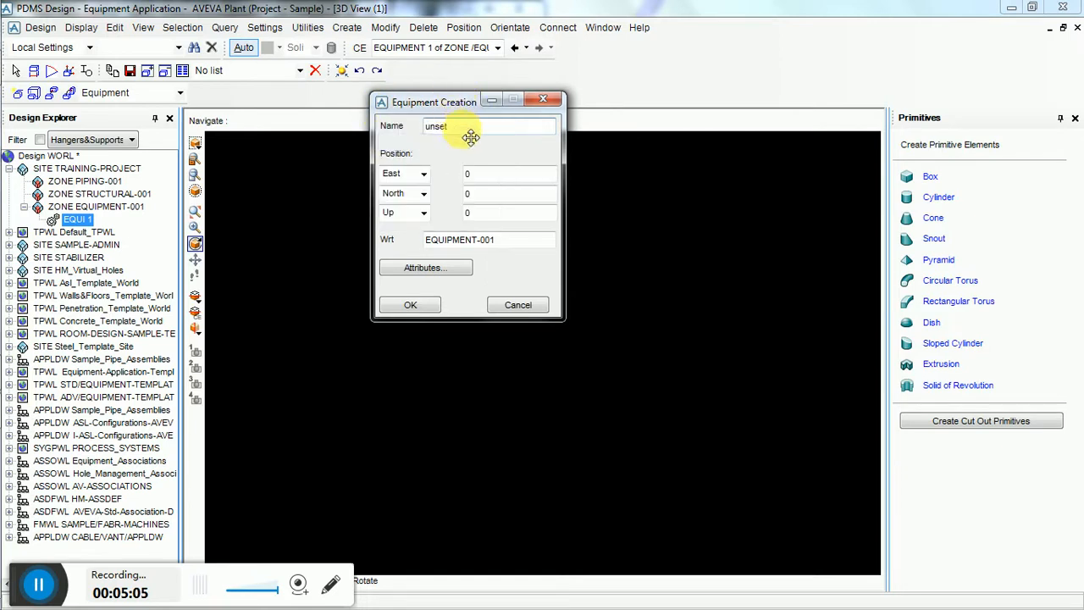
{"action": "left_click", "coordinate": [636, 143]}
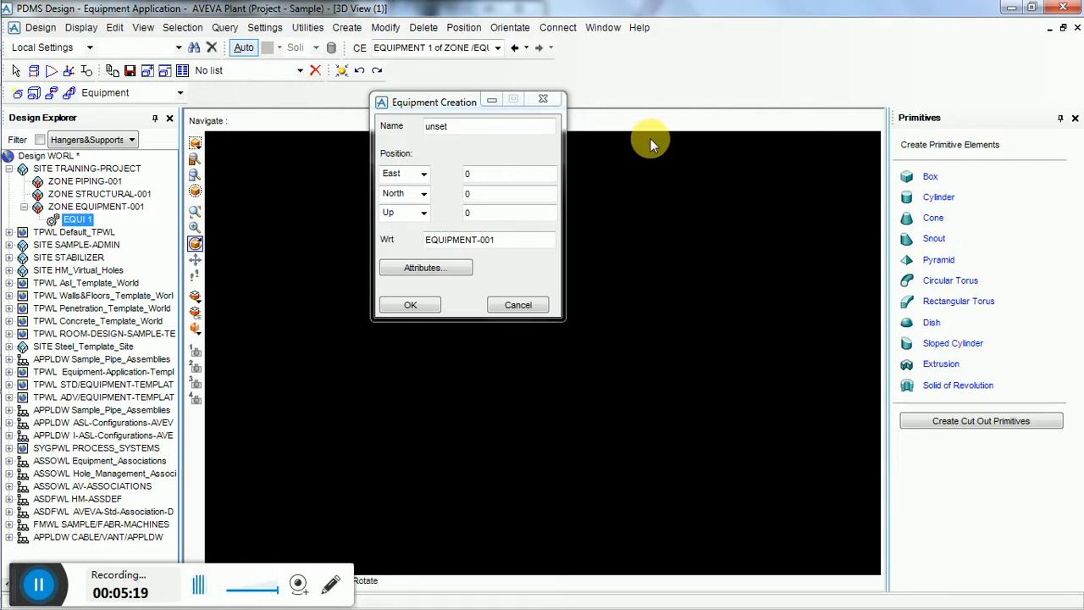
{"action": "left_click", "coordinate": [470, 127]}
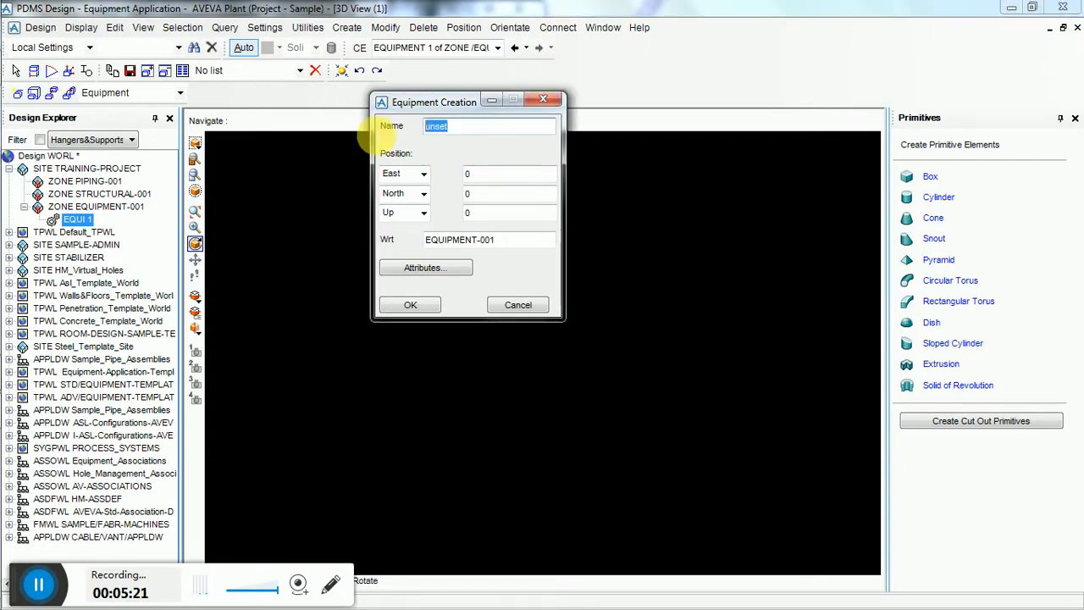
{"action": "type", "text": "D1201"}
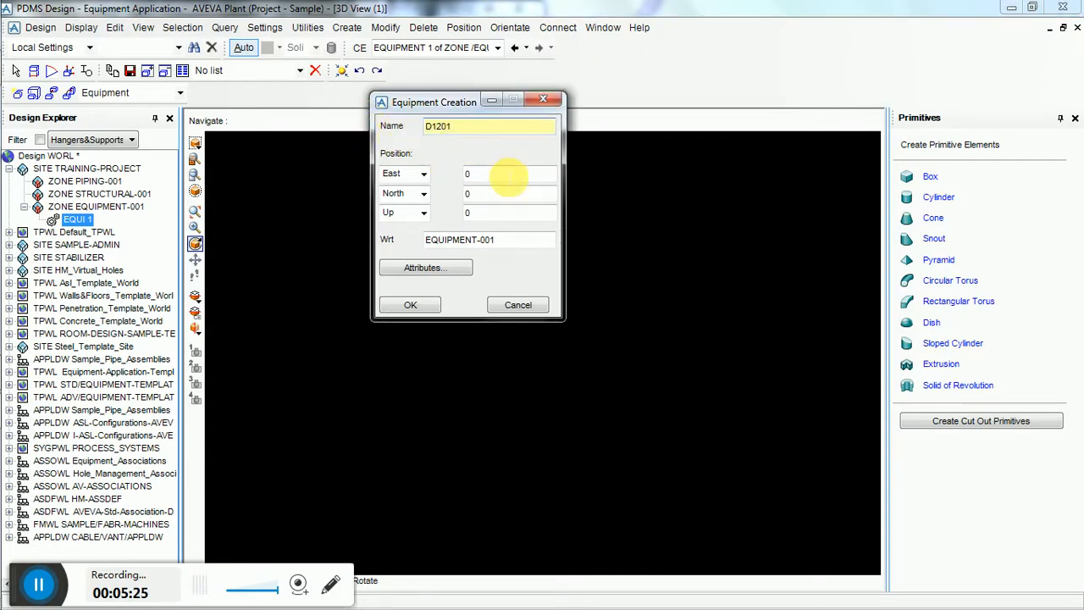
{"action": "left_click", "coordinate": [419, 174]}
{"action": "left_click", "coordinate": [430, 192]}
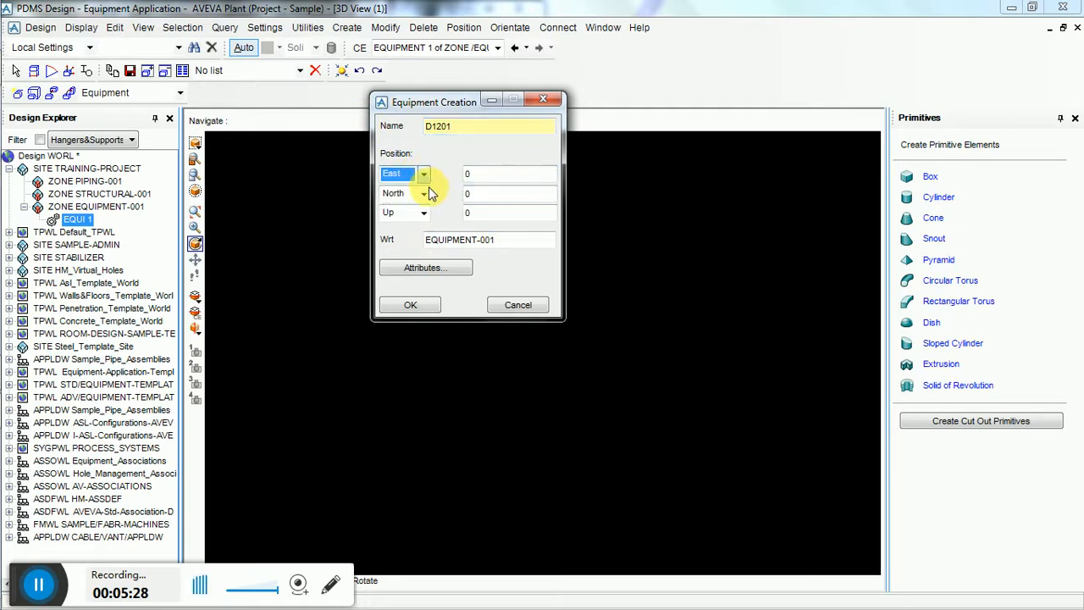
{"action": "left_click", "coordinate": [433, 274]}
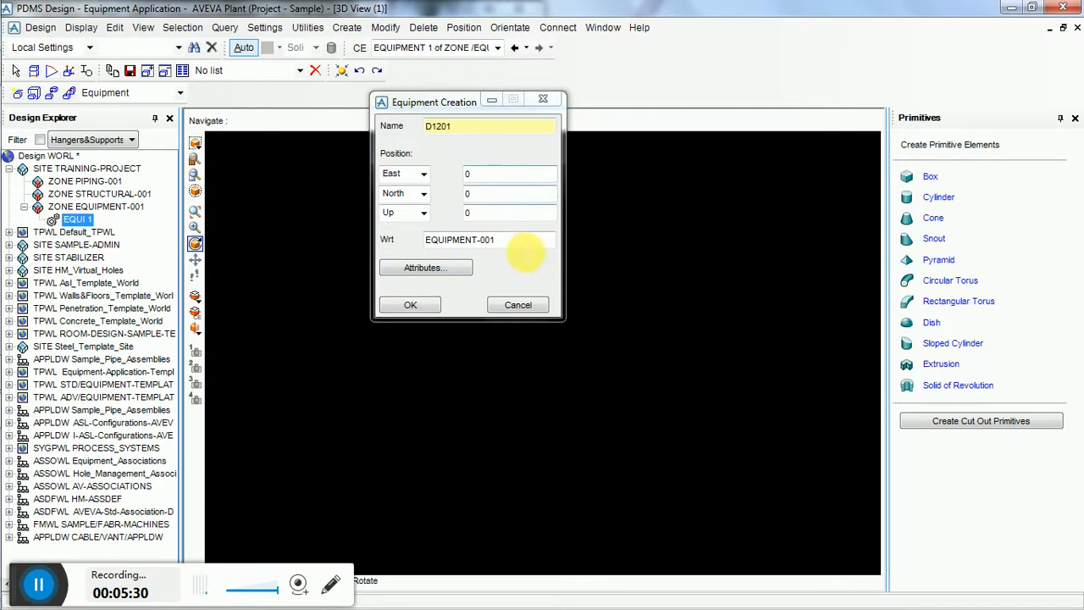
{"action": "left_click", "coordinate": [411, 306]}
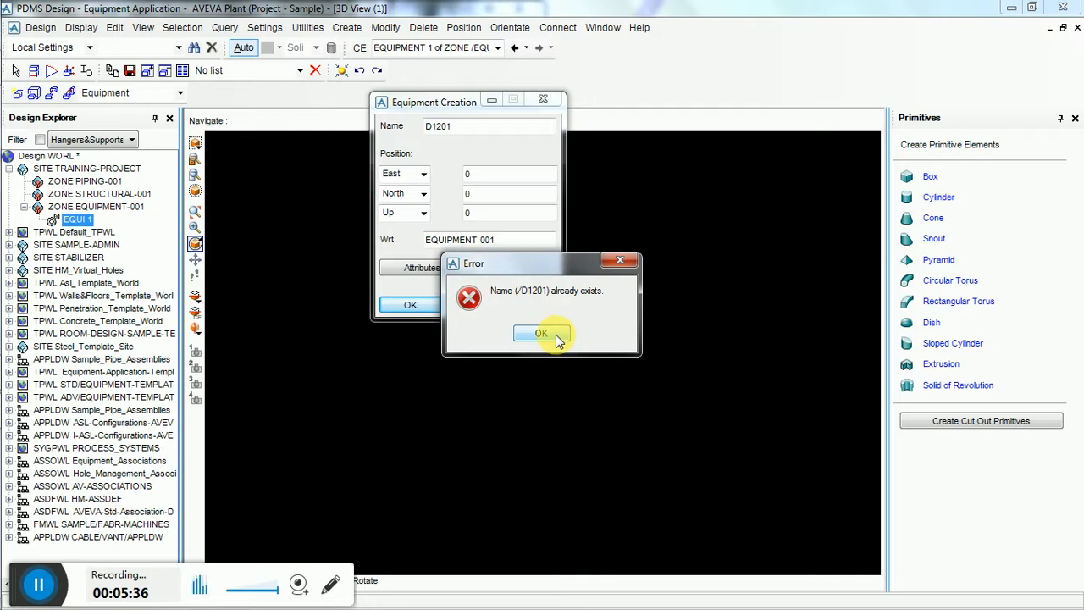
{"action": "left_click", "coordinate": [556, 337]}
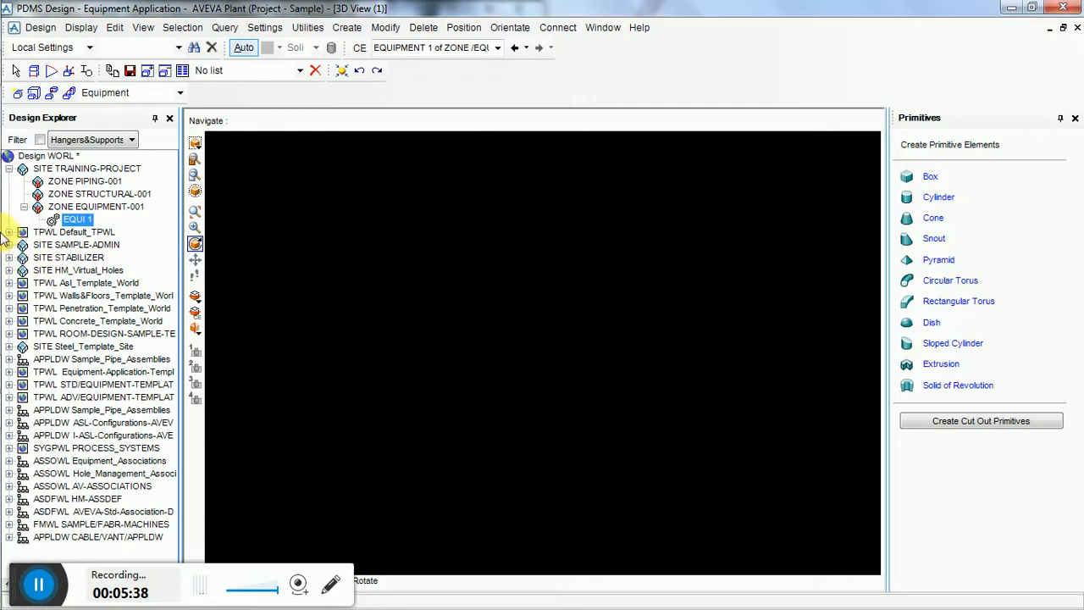
Step: Start a cylinder primitive under the equipment element in EQUIPMENT-001 and show the diagram explaining its parameters
{"action": "left_click", "coordinate": [78, 219]}
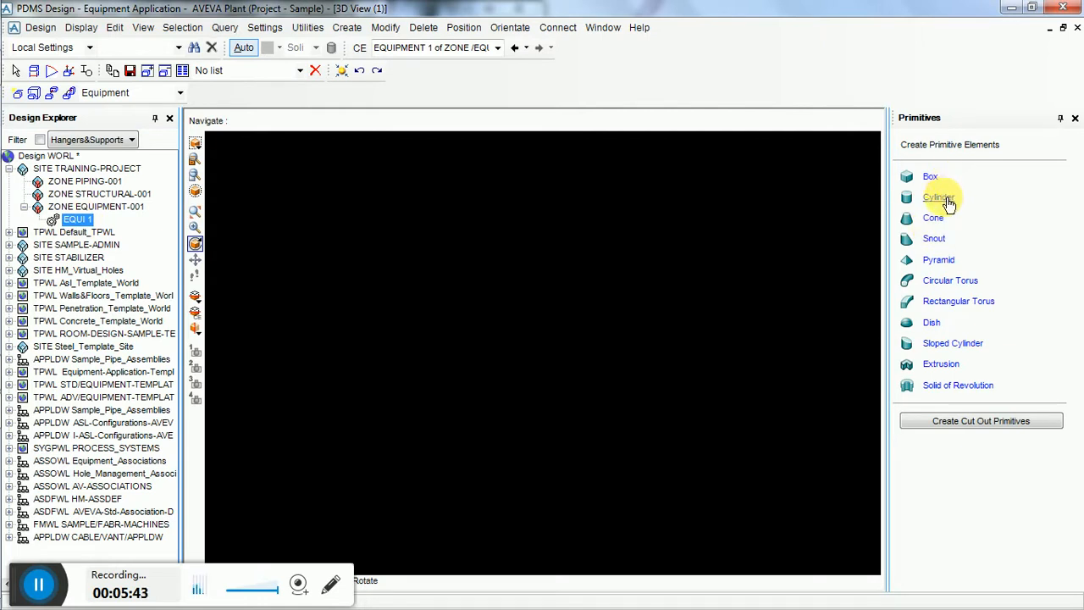
{"action": "left_click", "coordinate": [942, 196]}
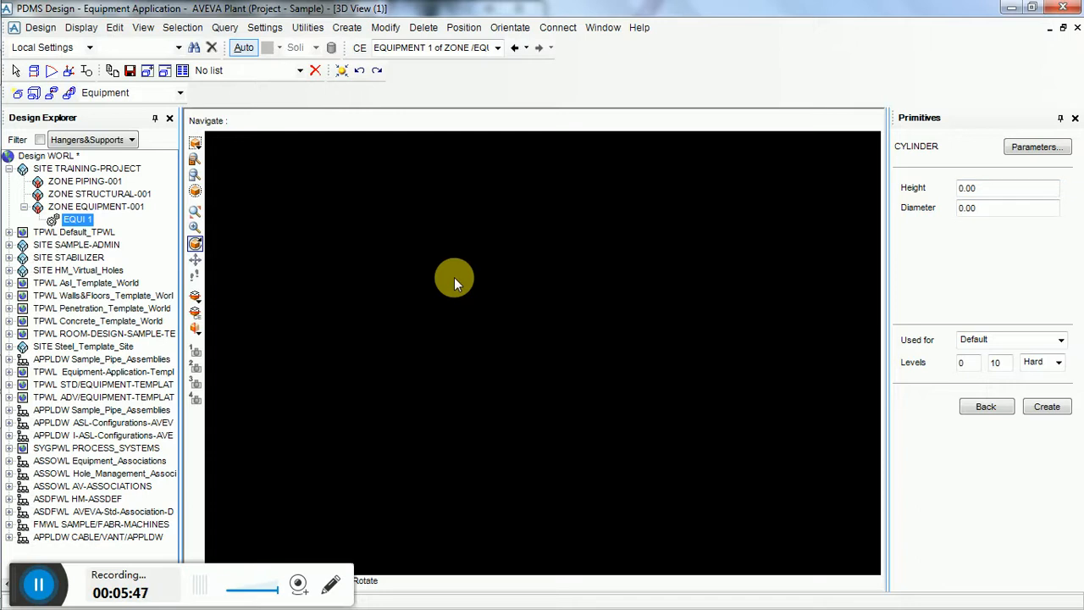
{"action": "right_click", "coordinate": [455, 277]}
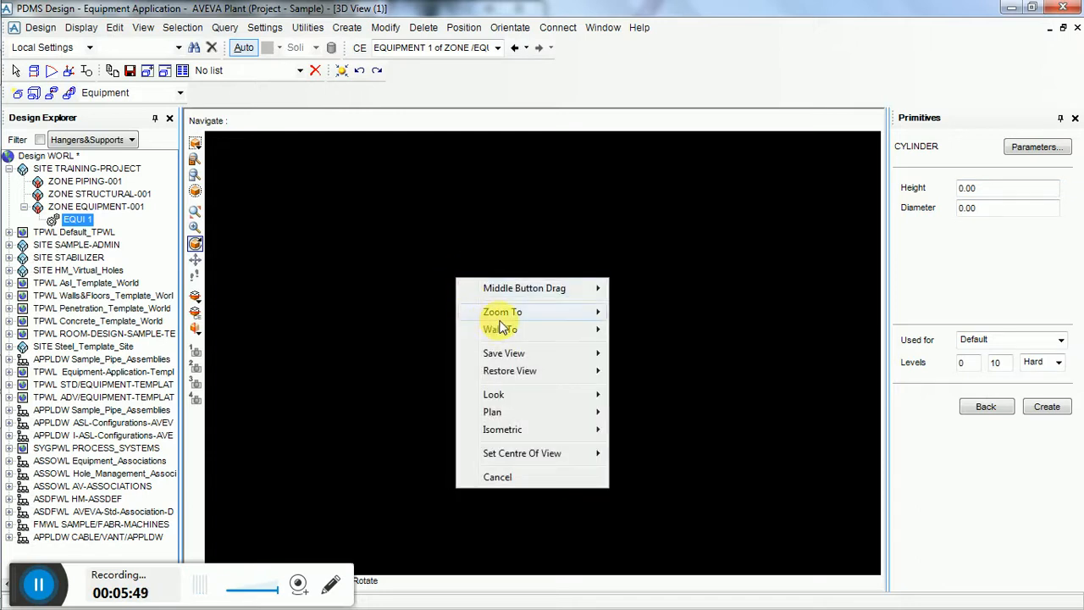
{"action": "mouse_move", "coordinate": [512, 329]}
{"action": "left_click", "coordinate": [680, 364]}
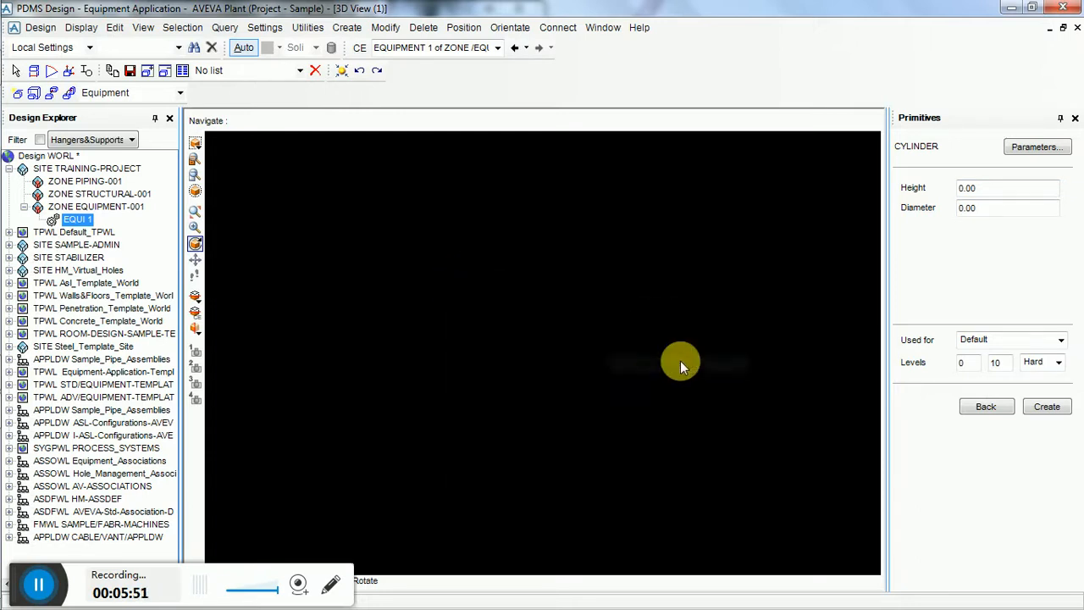
{"action": "left_click", "coordinate": [85, 221]}
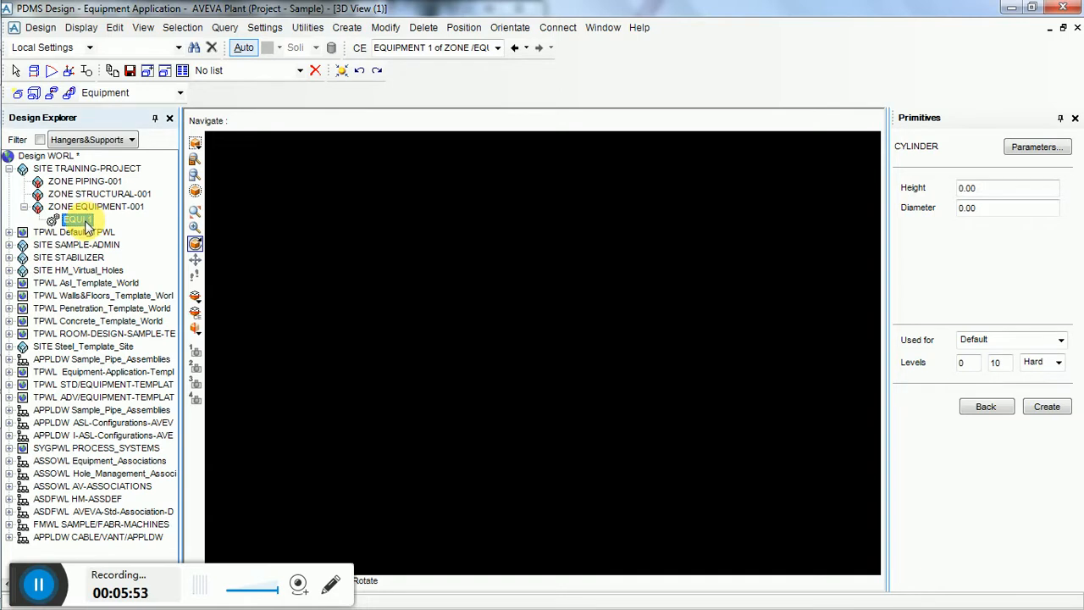
{"action": "right_click", "coordinate": [85, 225]}
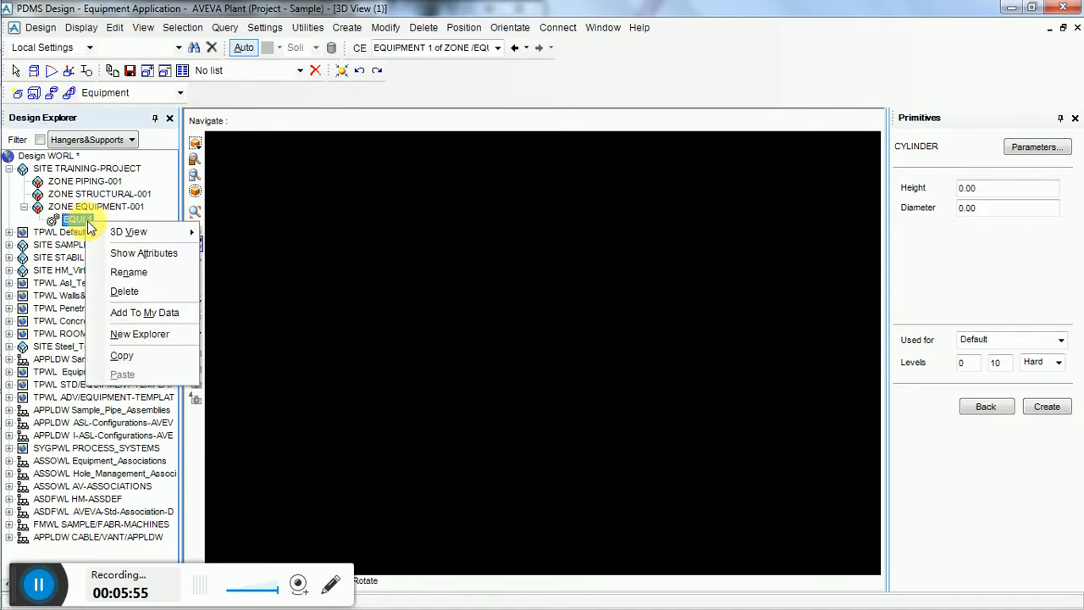
{"action": "left_click", "coordinate": [75, 218]}
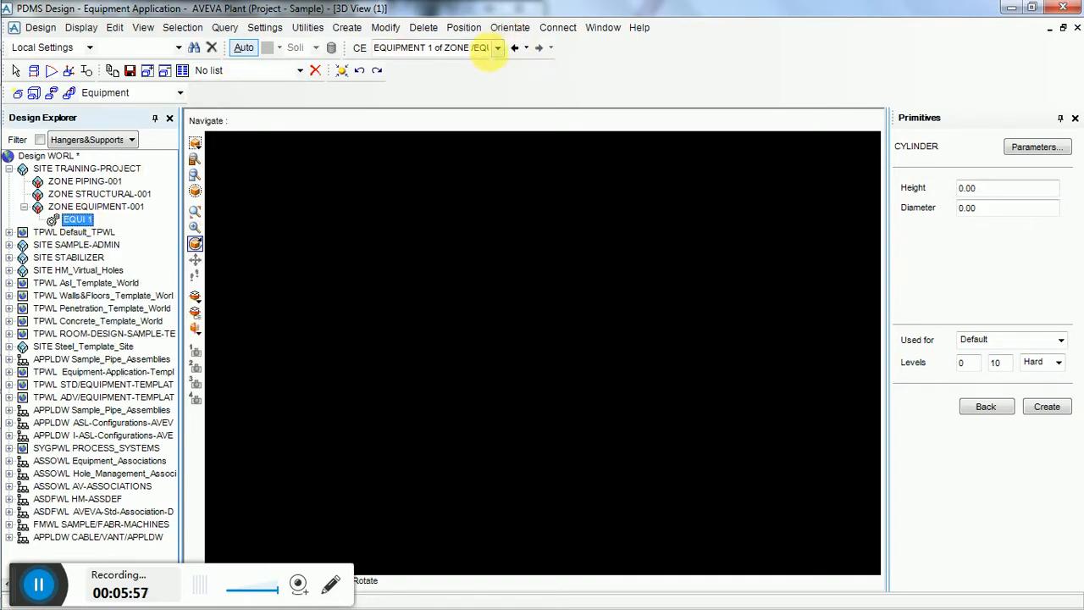
{"action": "left_click", "coordinate": [1016, 191]}
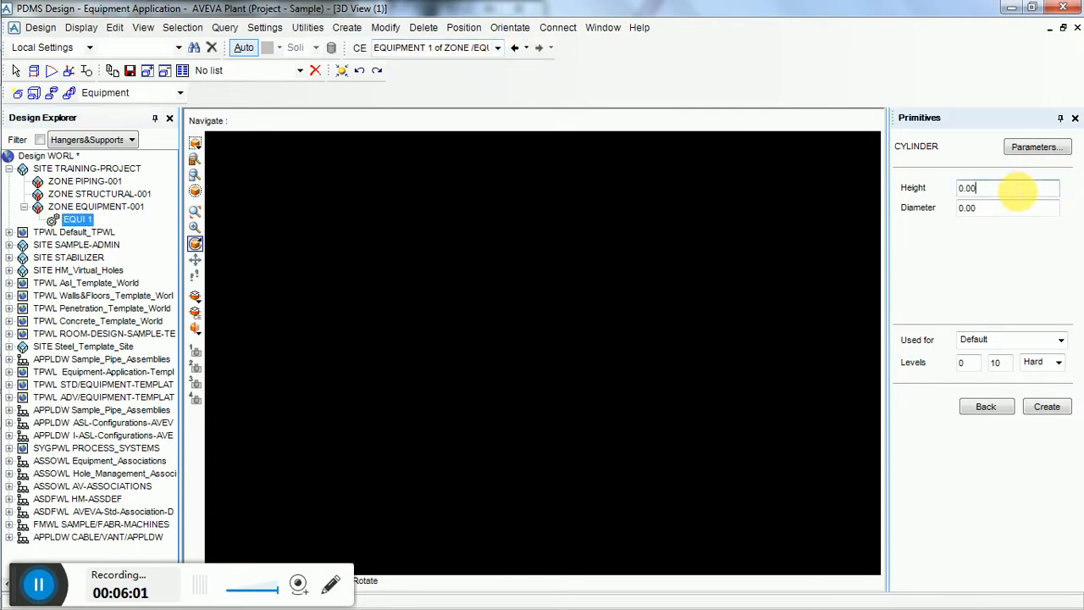
{"action": "double_click", "coordinate": [961, 191]}
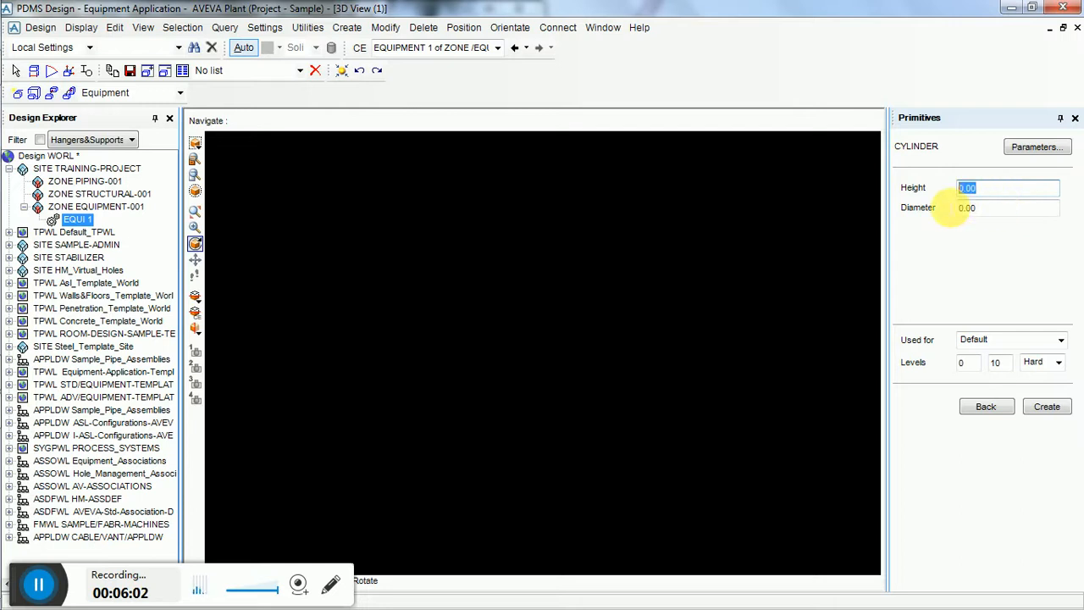
{"action": "left_click", "coordinate": [1033, 149]}
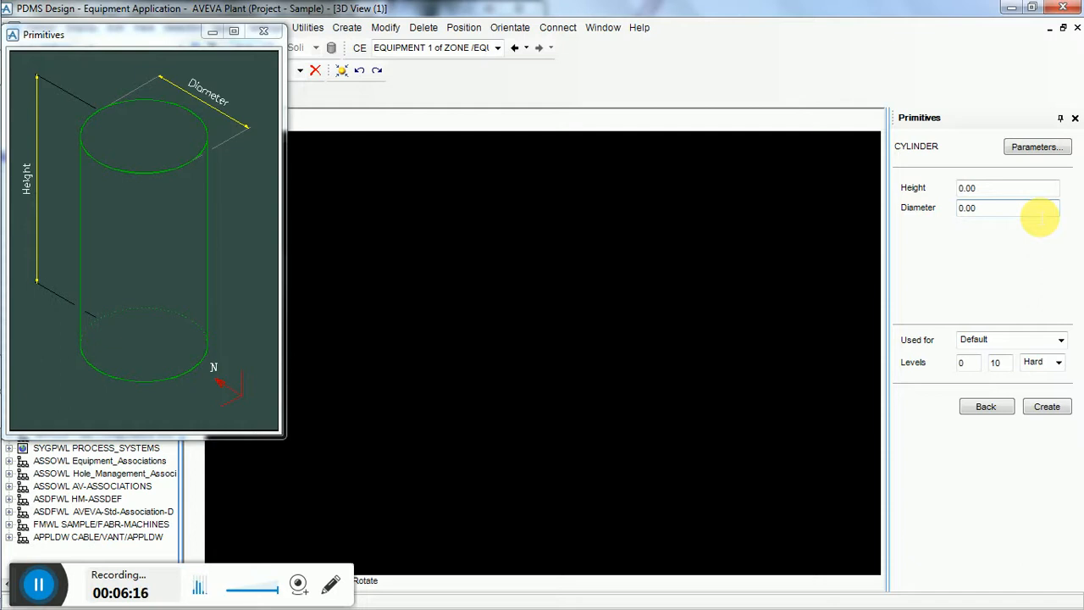
Step: Create the cylinder with a height of 4800 and a diameter of 1410
{"action": "left_click", "coordinate": [1047, 193]}
{"action": "key", "text": "BackSpace"}
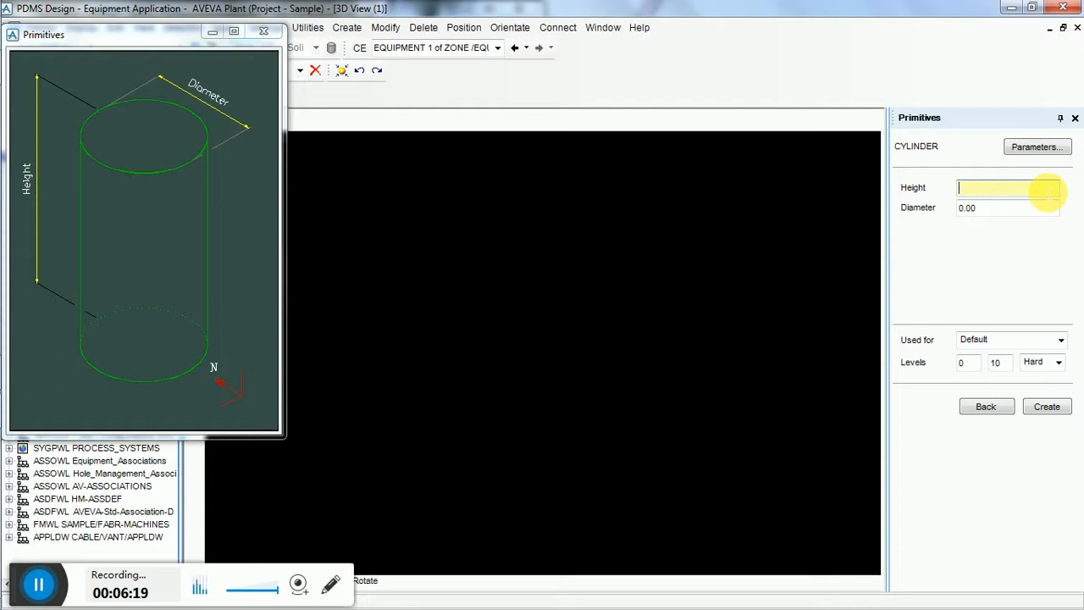
{"action": "type", "text": "4800"}
{"action": "key", "text": "Return"}
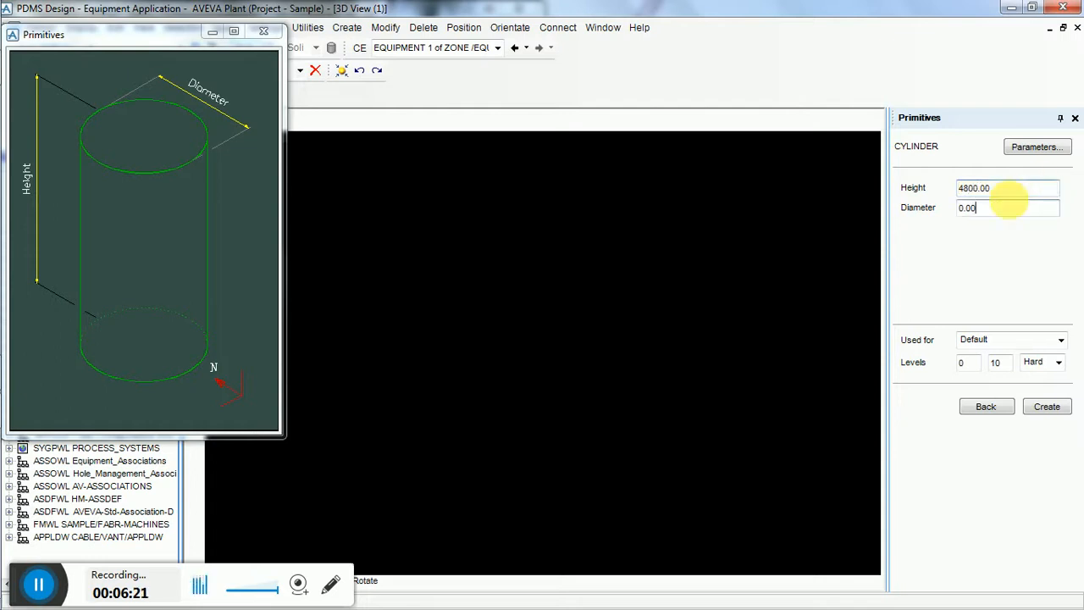
{"action": "left_click", "coordinate": [1006, 210]}
{"action": "key", "text": "BackSpace"}
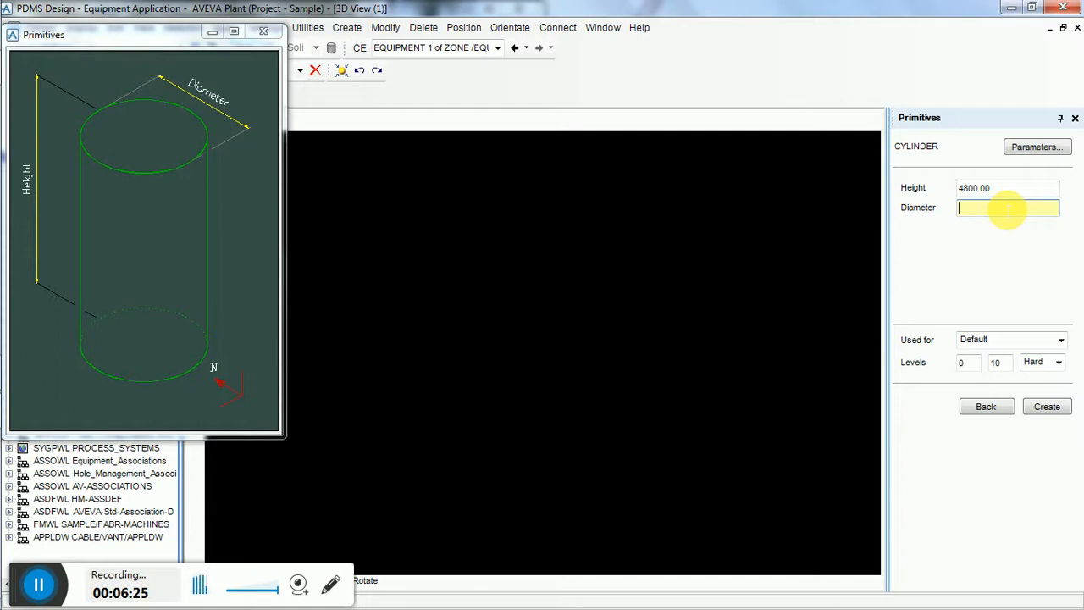
{"action": "type", "text": "1410"}
{"action": "key", "text": "Return"}
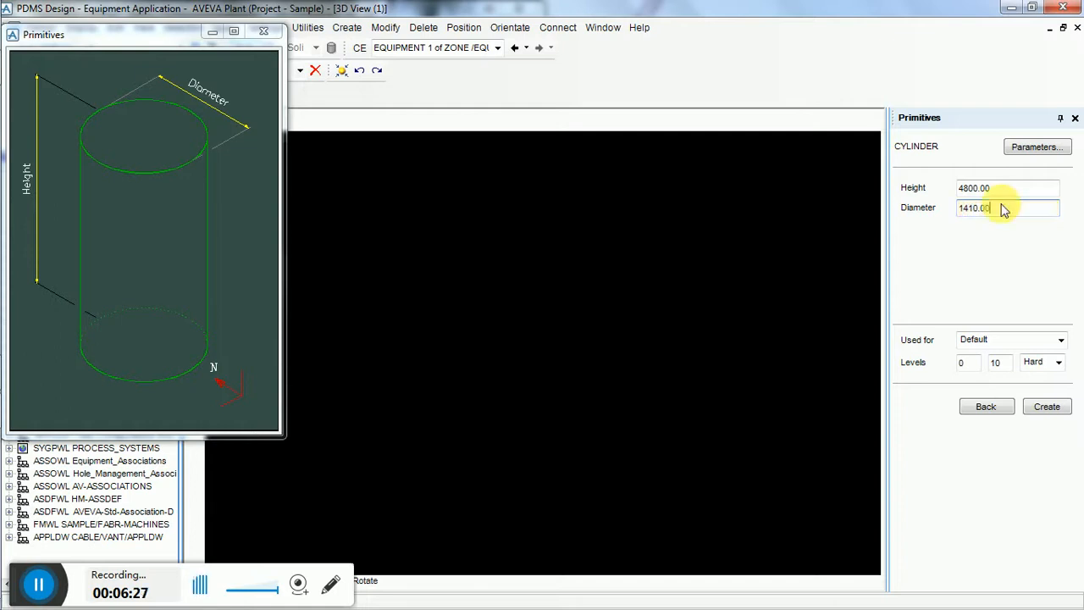
{"action": "left_click", "coordinate": [1048, 406]}
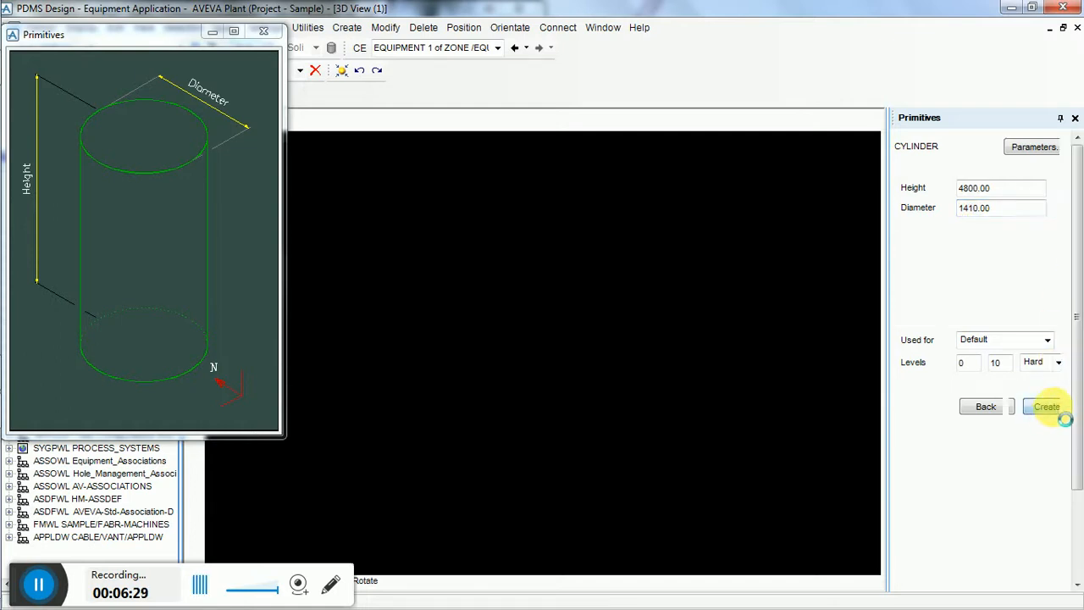
Step: Set the 3D view to look East at the new cylinder
{"action": "scroll", "coordinate": [552, 366], "scroll_direction": "up", "scroll_amount": 5}
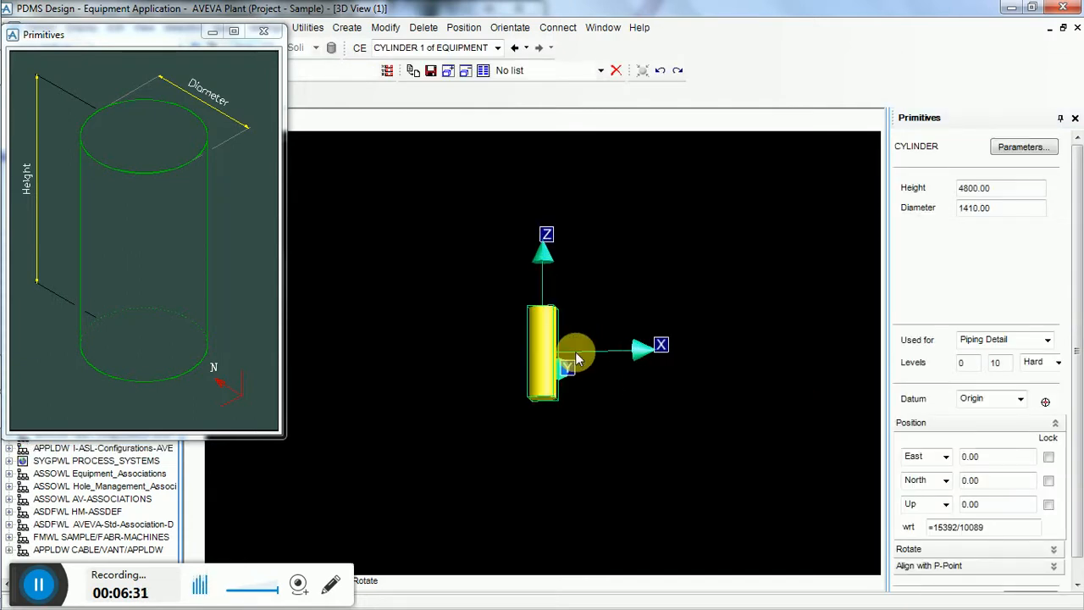
{"action": "right_click", "coordinate": [619, 252]}
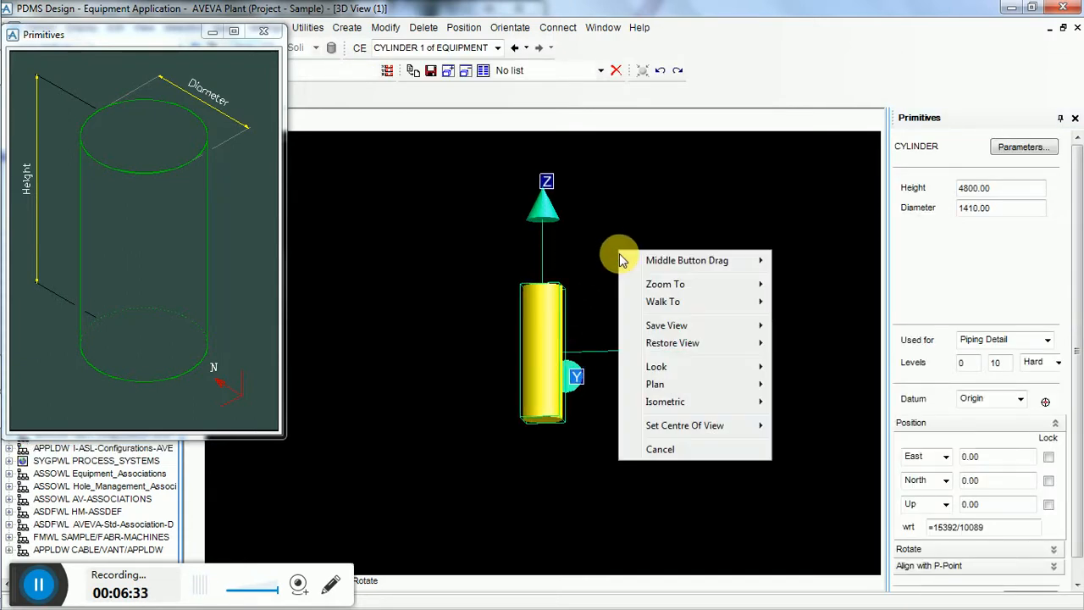
{"action": "mouse_move", "coordinate": [749, 372]}
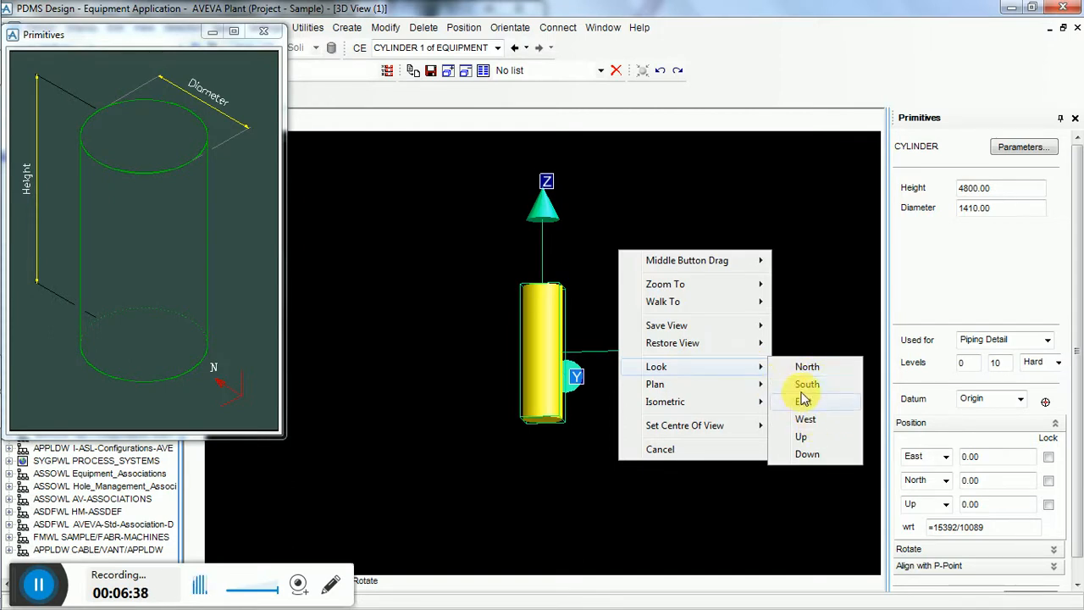
{"action": "left_click", "coordinate": [801, 402]}
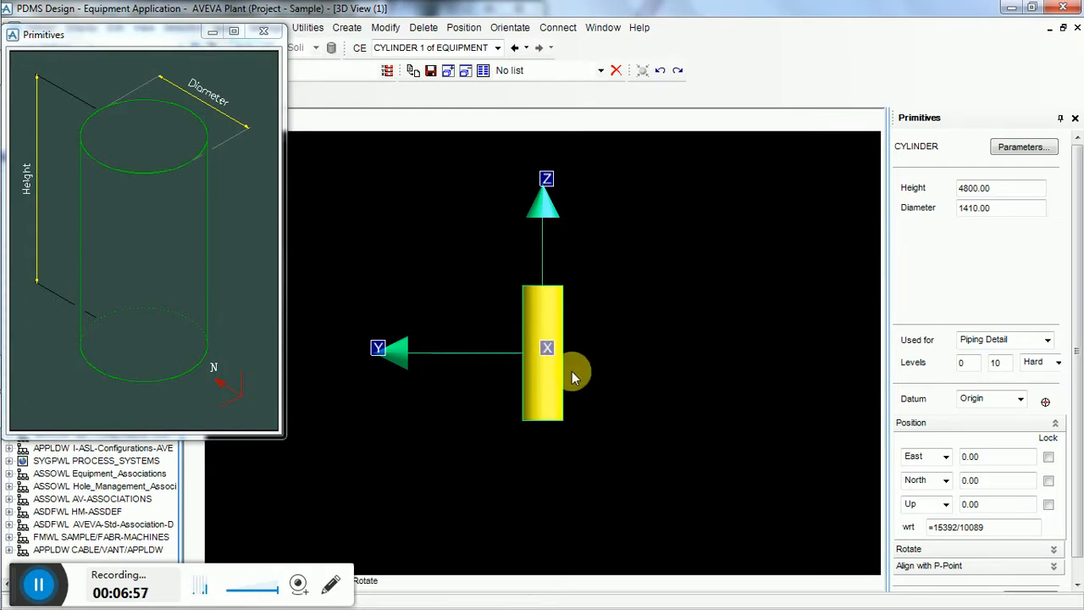
Step: Rotate the cylinder 90 degrees about X, finish the primitive and close the parameter diagram
{"action": "scroll", "coordinate": [1079, 356], "scroll_direction": "down", "scroll_amount": 1}
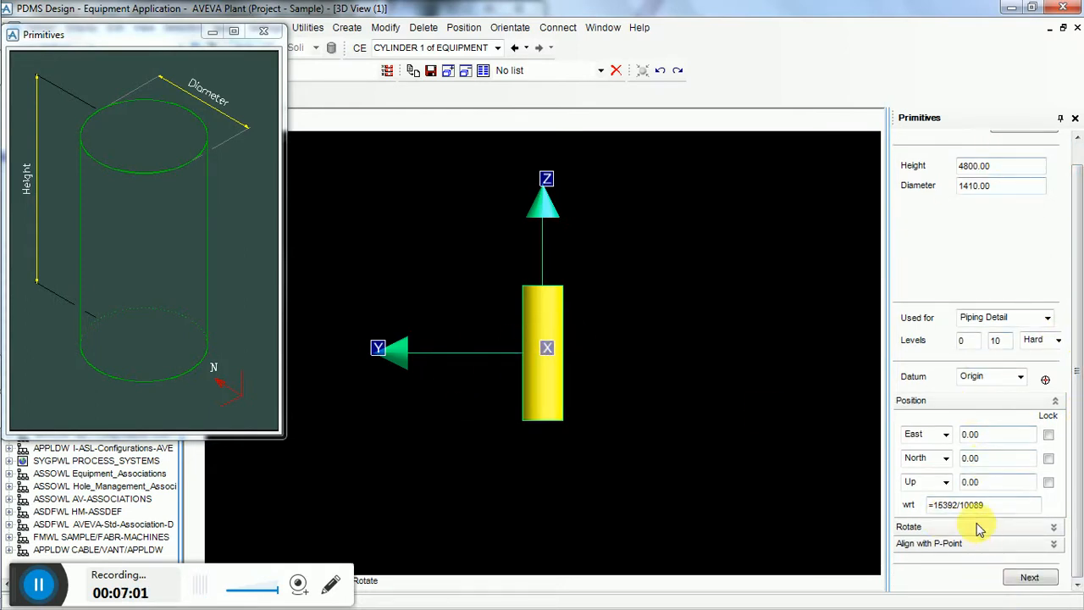
{"action": "left_click", "coordinate": [1054, 529]}
{"action": "scroll", "coordinate": [1052, 540], "scroll_direction": "down", "scroll_amount": 1}
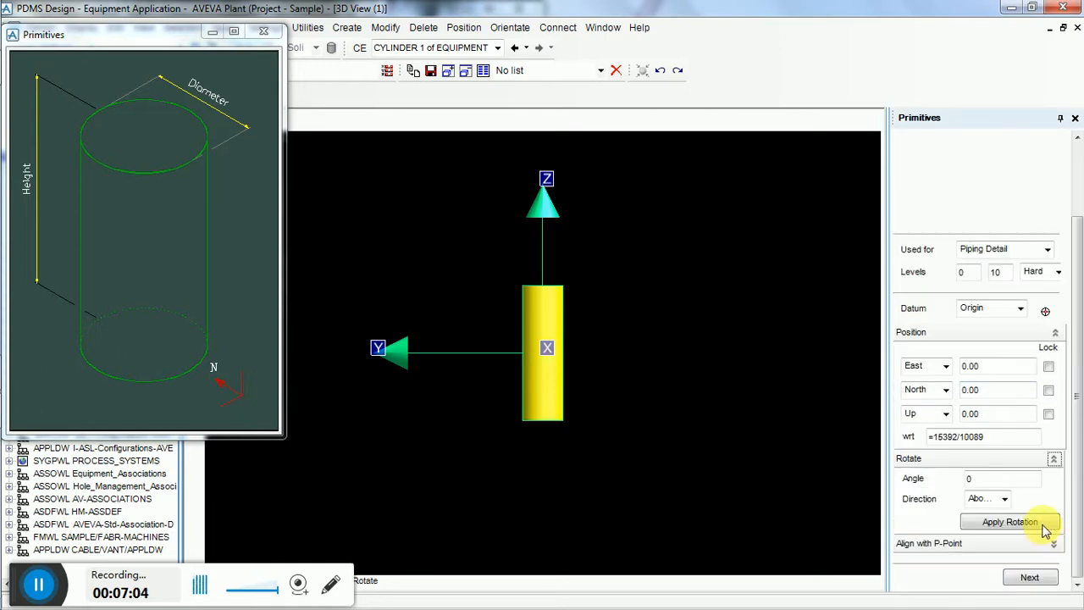
{"action": "left_click", "coordinate": [1005, 499]}
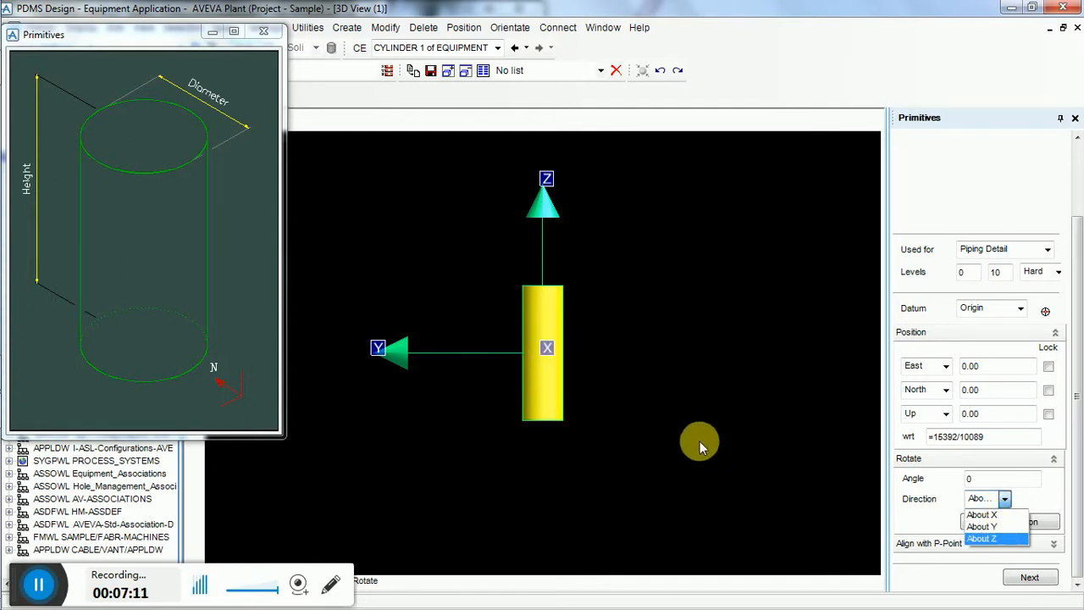
{"action": "left_click", "coordinate": [1000, 514]}
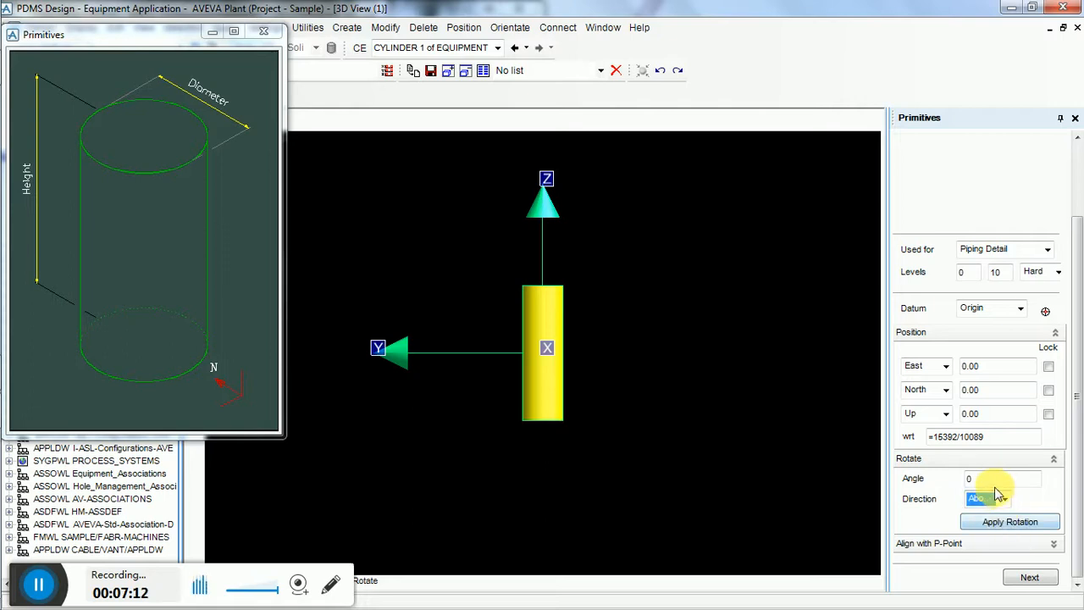
{"action": "left_click", "coordinate": [1002, 479]}
{"action": "double_click", "coordinate": [1002, 479]}
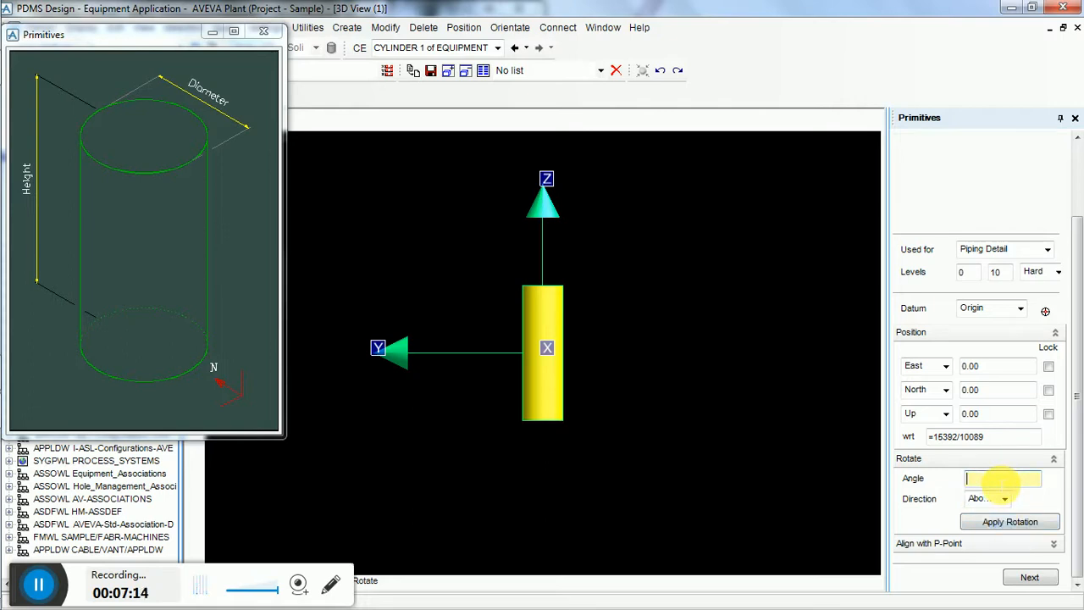
{"action": "type", "text": "9"}
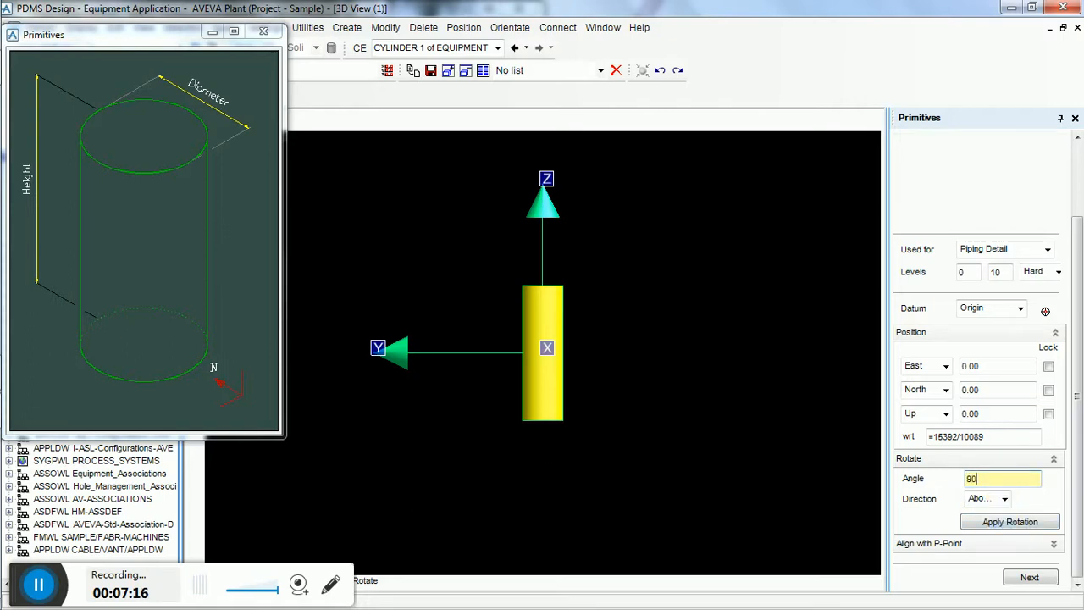
{"action": "type", "text": "0"}
{"action": "left_click", "coordinate": [1013, 525]}
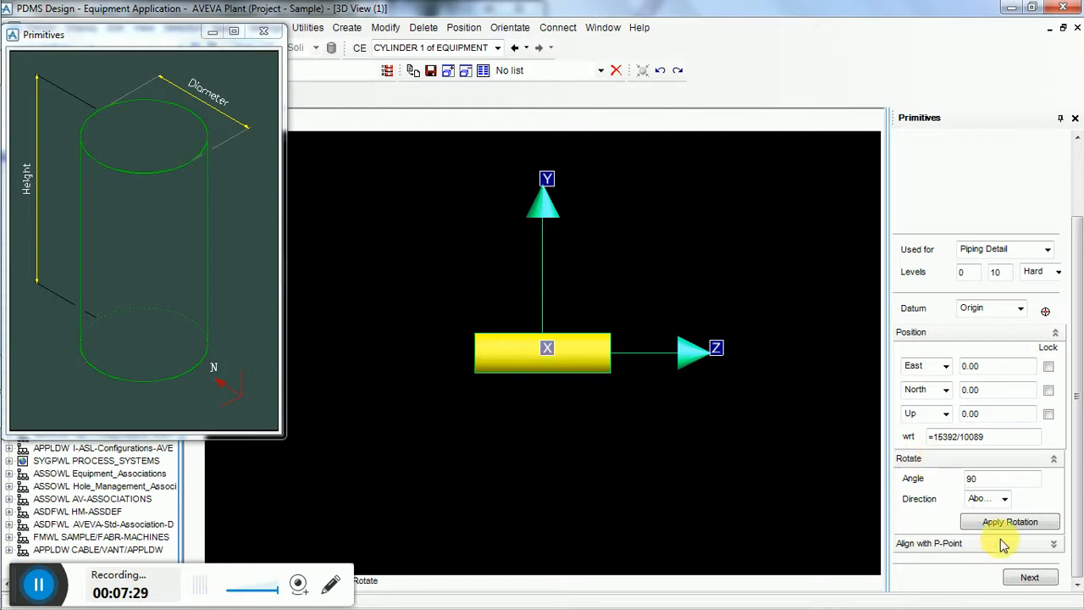
{"action": "left_click", "coordinate": [1029, 576]}
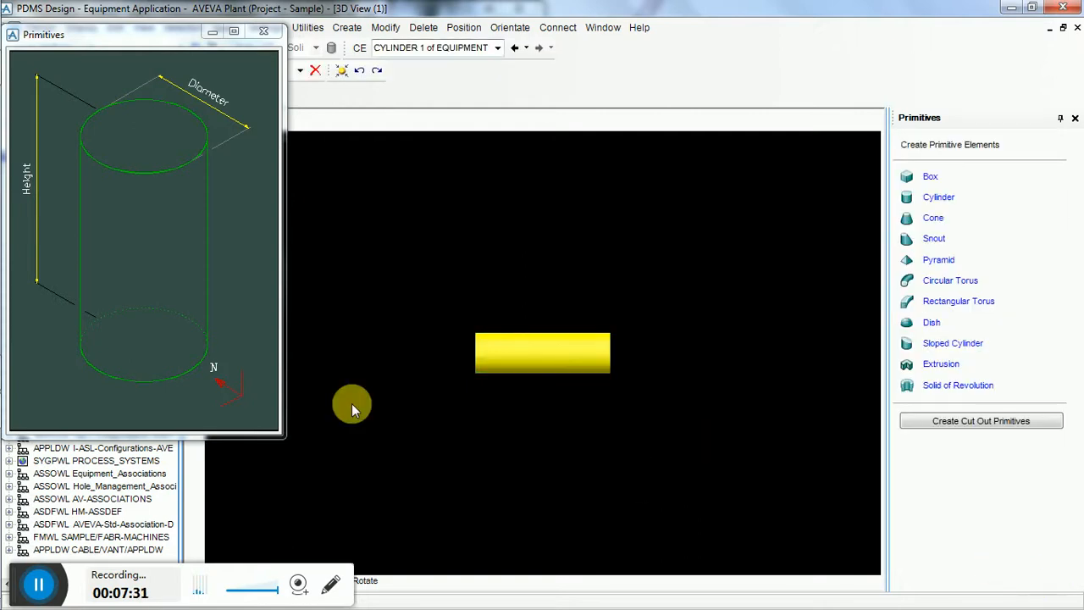
{"action": "left_click", "coordinate": [258, 33]}
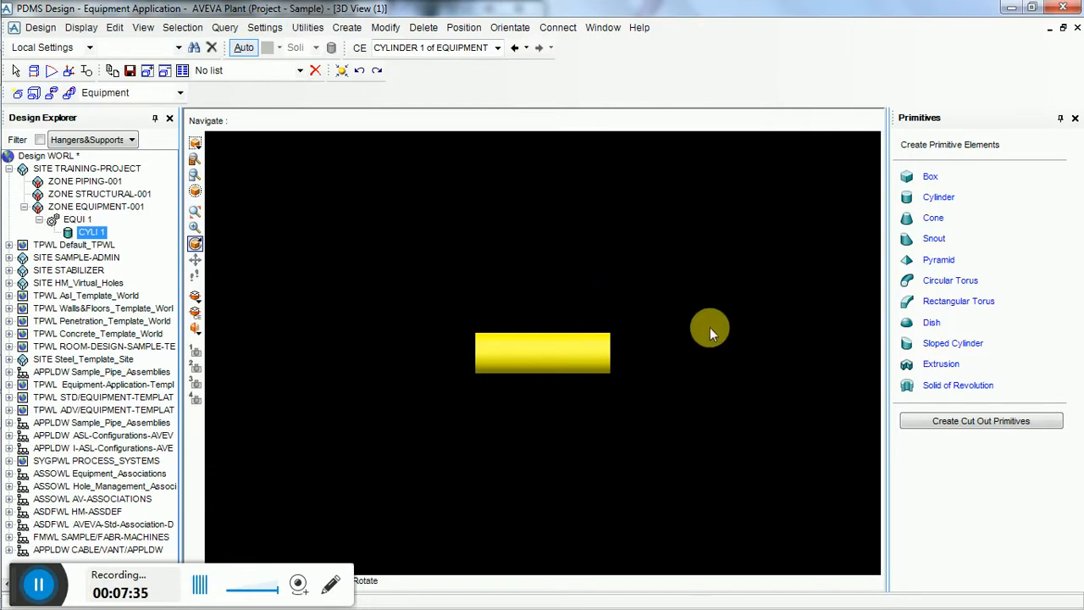
Step: Examine the rotated cylinder up close in the 3D view
{"action": "scroll", "coordinate": [536, 374], "scroll_direction": "up", "scroll_amount": 1}
{"action": "middle_click", "coordinate": [537, 372]}
{"action": "middle_click", "coordinate": [548, 333]}
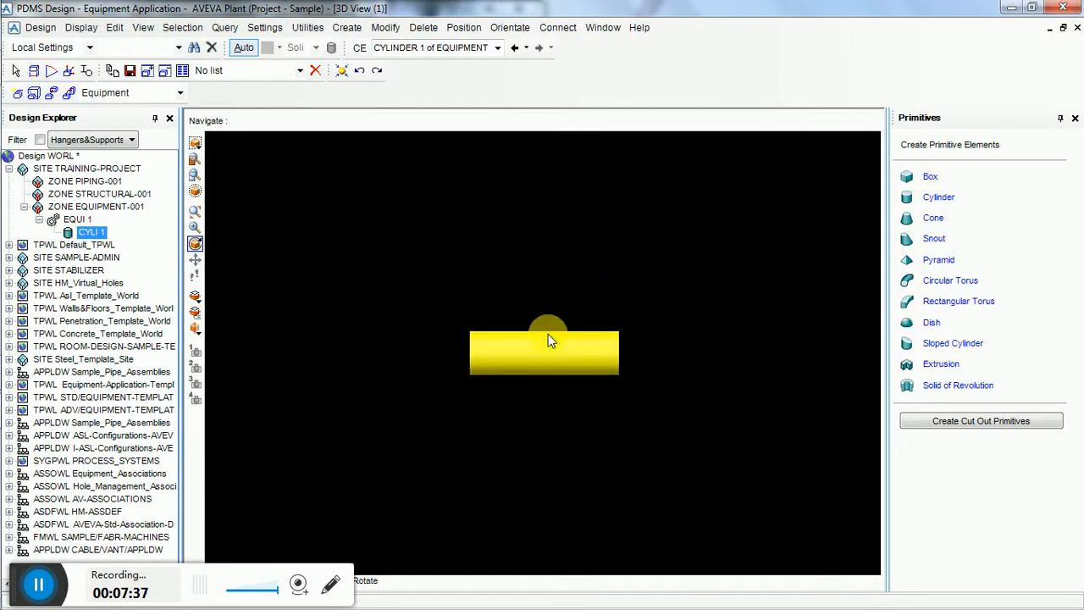
{"action": "scroll", "coordinate": [544, 390], "scroll_direction": "up", "scroll_amount": 1}
{"action": "middle_click", "coordinate": [590, 303]}
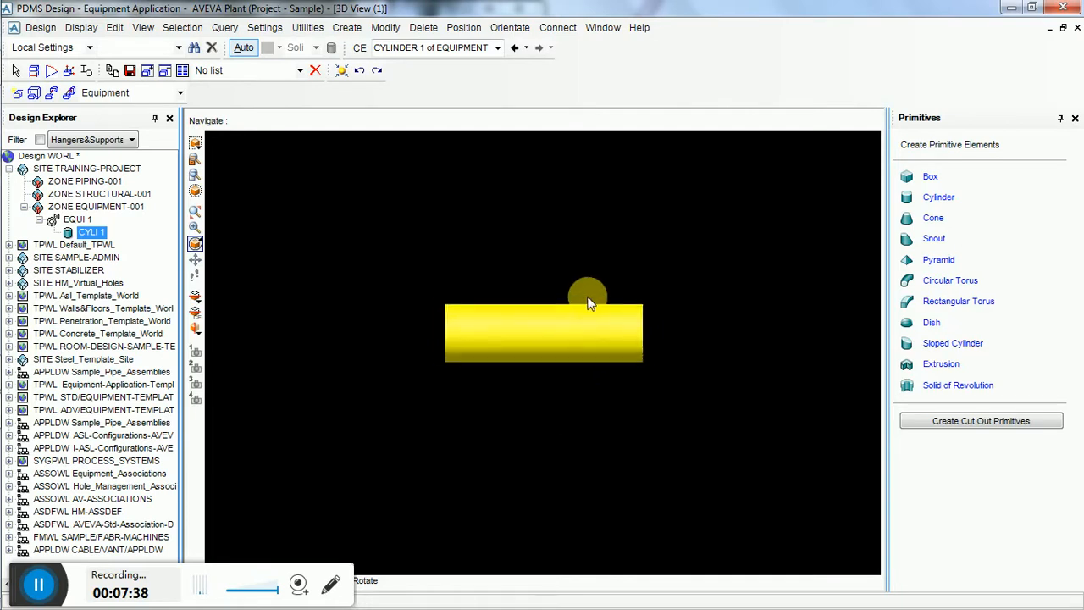
{"action": "scroll", "coordinate": [585, 309], "scroll_direction": "up", "scroll_amount": 1}
{"action": "scroll", "coordinate": [551, 240], "scroll_direction": "up", "scroll_amount": 1}
{"action": "scroll", "coordinate": [566, 207], "scroll_direction": "up", "scroll_amount": 2}
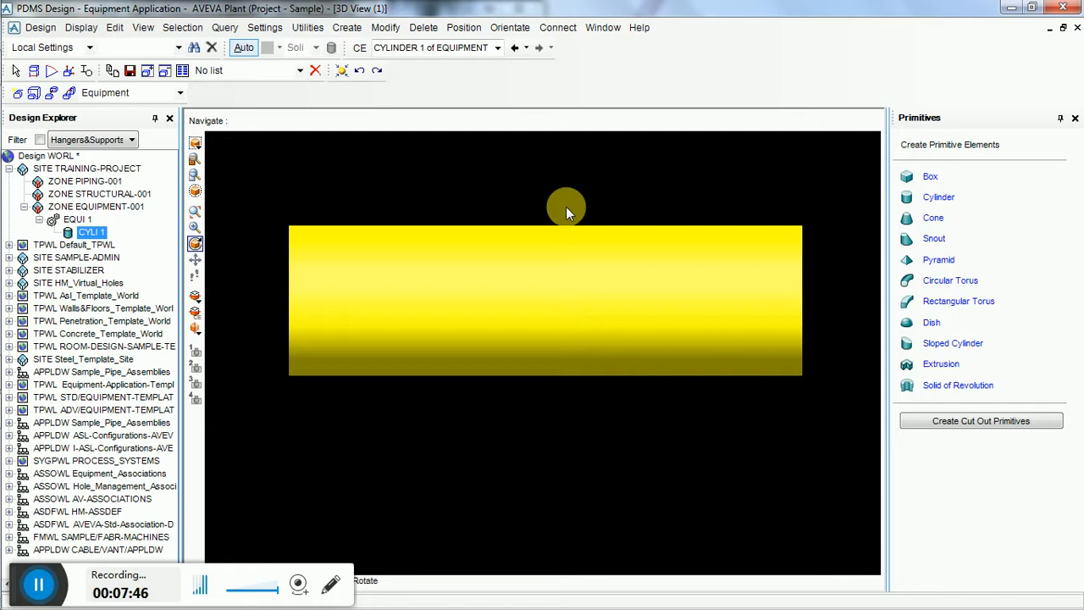
{"action": "scroll", "coordinate": [565, 206], "scroll_direction": "up", "scroll_amount": 1}
{"action": "scroll", "coordinate": [570, 185], "scroll_direction": "down", "scroll_amount": 2}
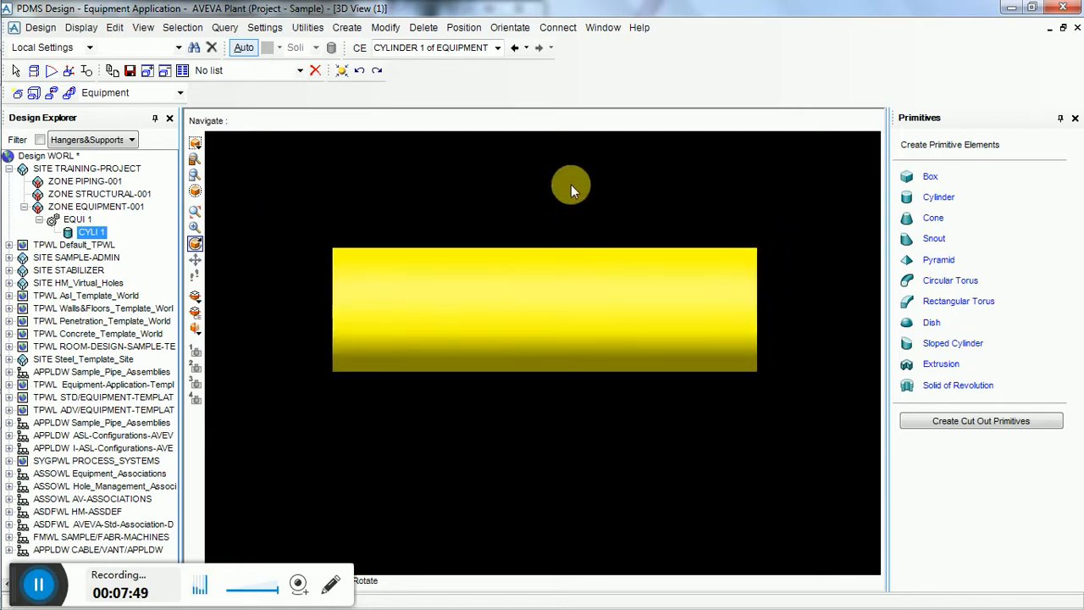
{"action": "scroll", "coordinate": [571, 185], "scroll_direction": "up", "scroll_amount": 1}
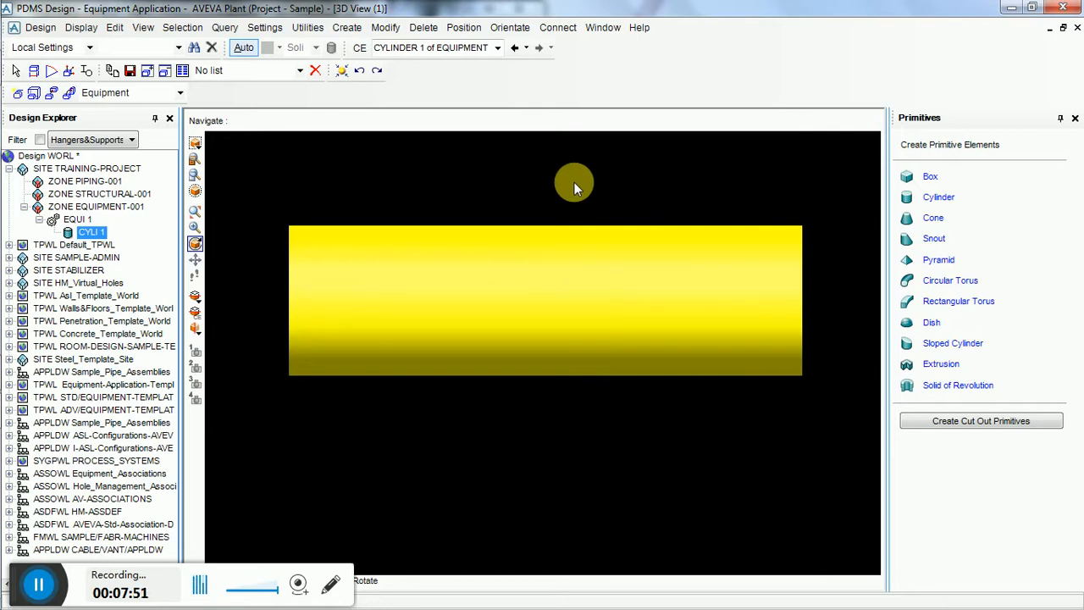
Step: Display the Command Window alongside the 3D view
{"action": "left_click", "coordinate": [82, 27]}
{"action": "left_click", "coordinate": [121, 282]}
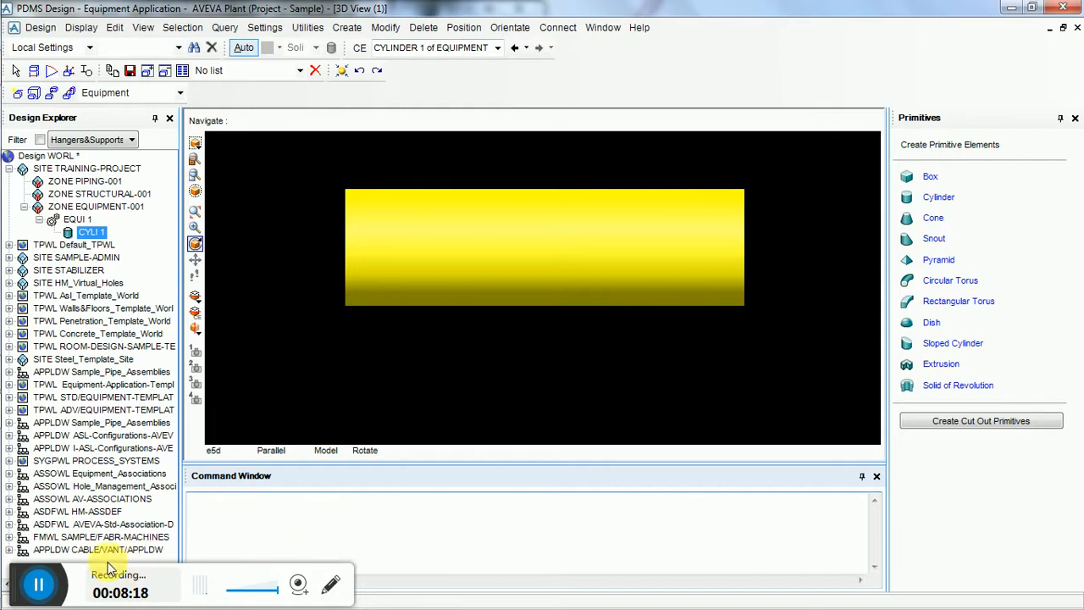
{"action": "left_click", "coordinate": [38, 592]}
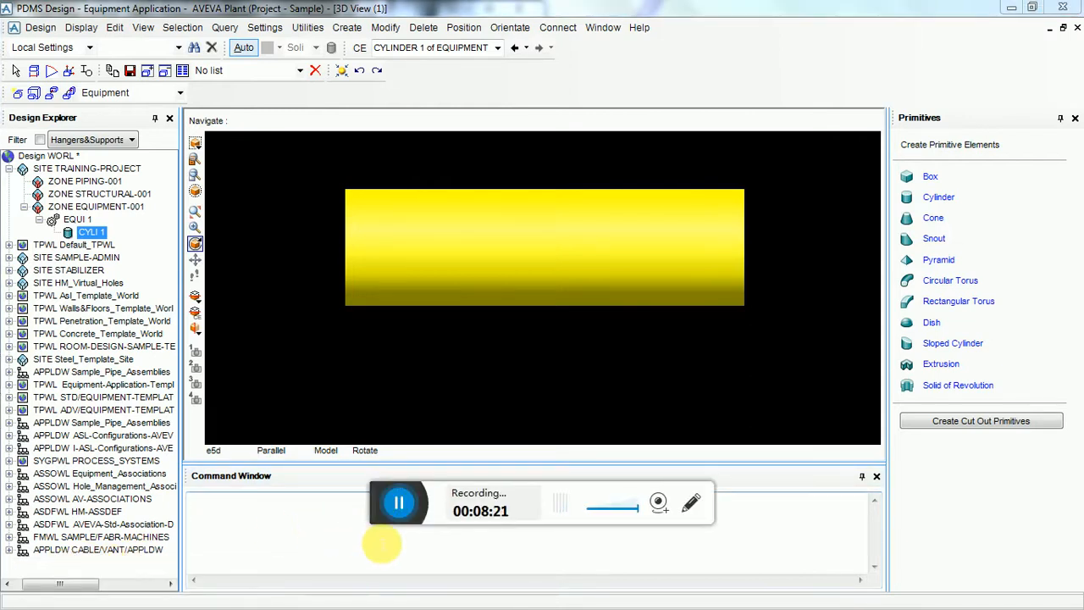
Step: Display the axes at the current cylinder with the command AXES AT CE in the Command Window
{"action": "left_click_drag", "start_coordinate": [381, 519], "coordinate": [19, 607]}
{"action": "left_click", "coordinate": [320, 546]}
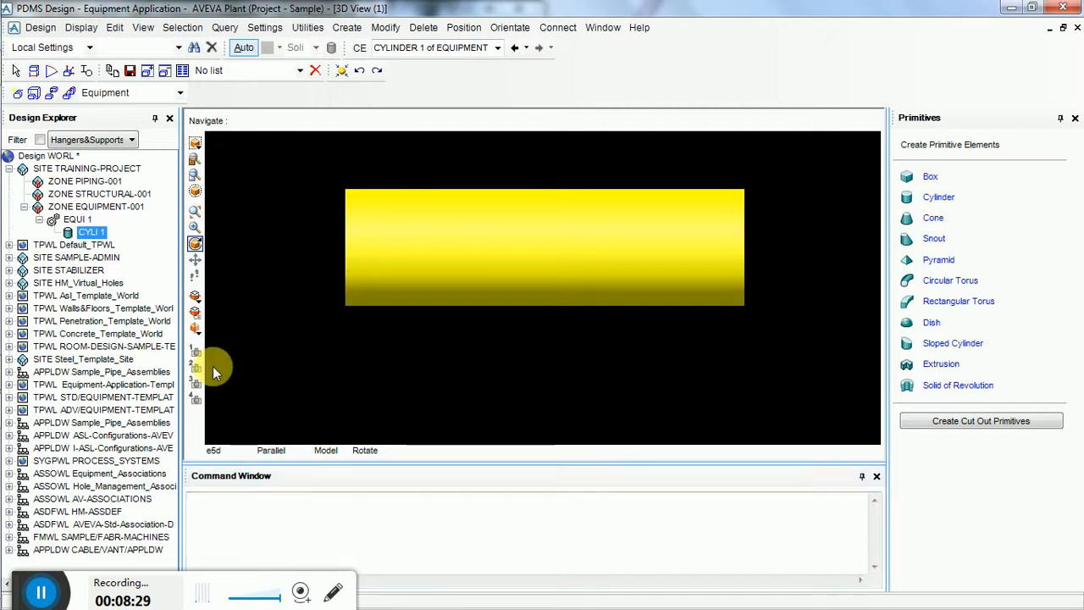
{"action": "left_click", "coordinate": [83, 31]}
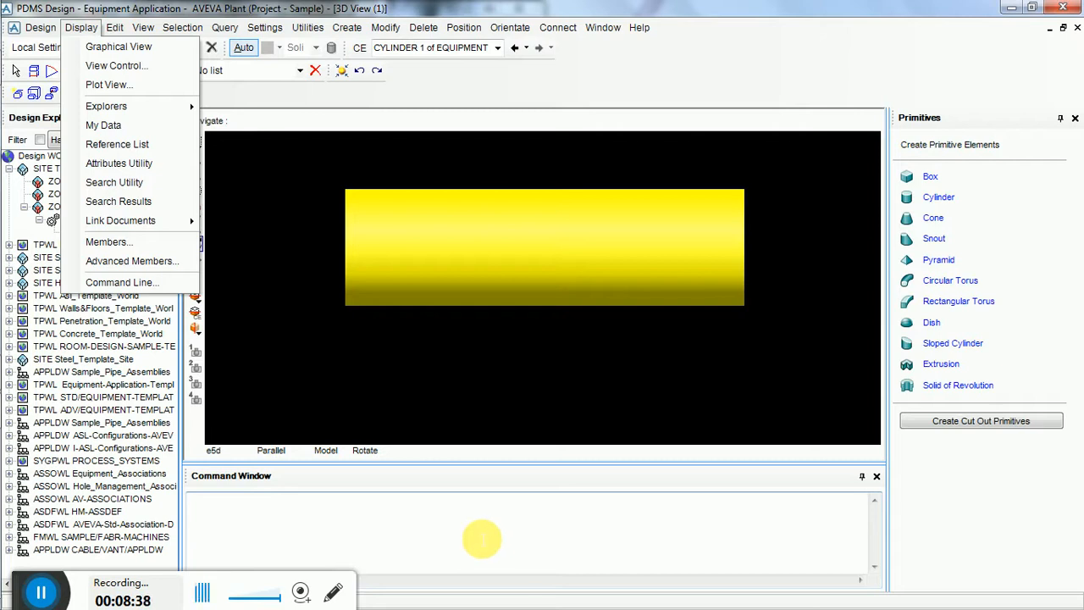
{"action": "left_click", "coordinate": [421, 529]}
{"action": "left_click", "coordinate": [306, 516]}
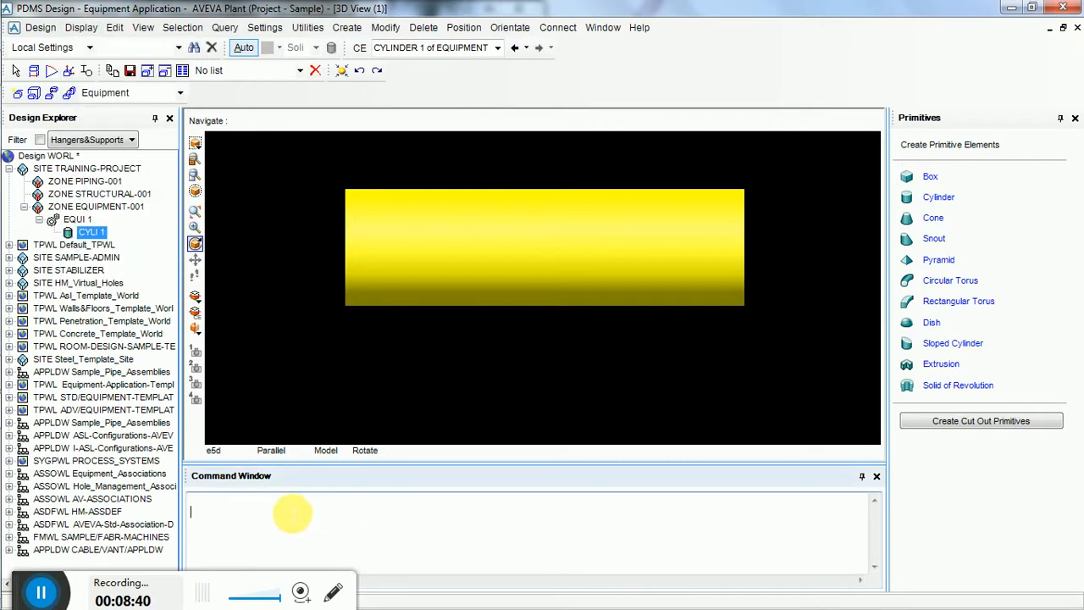
{"action": "type", "text": "A"}
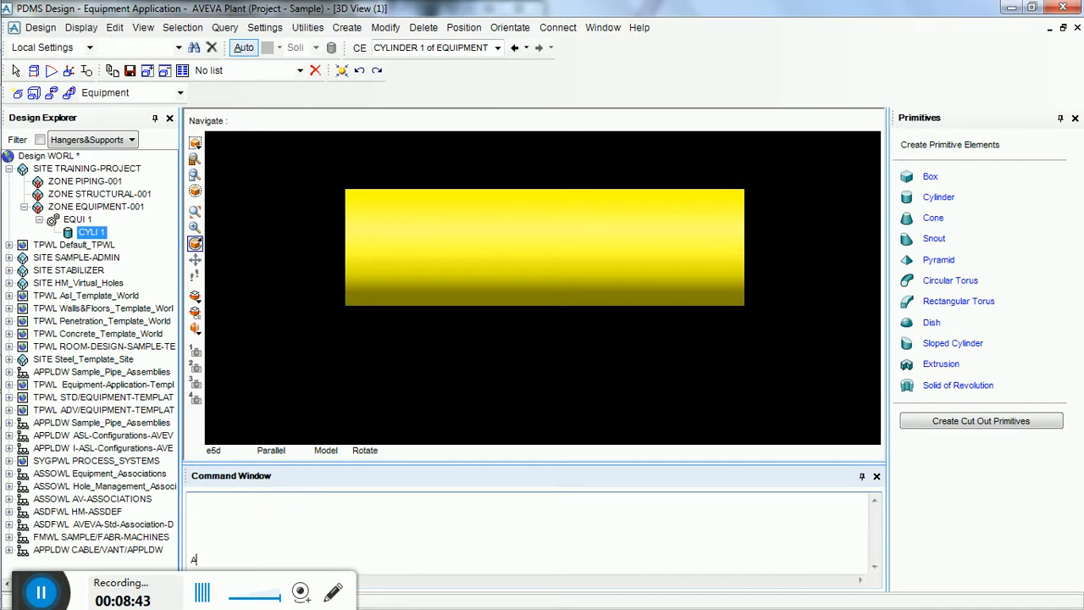
{"action": "type", "text": "XES AT CE"}
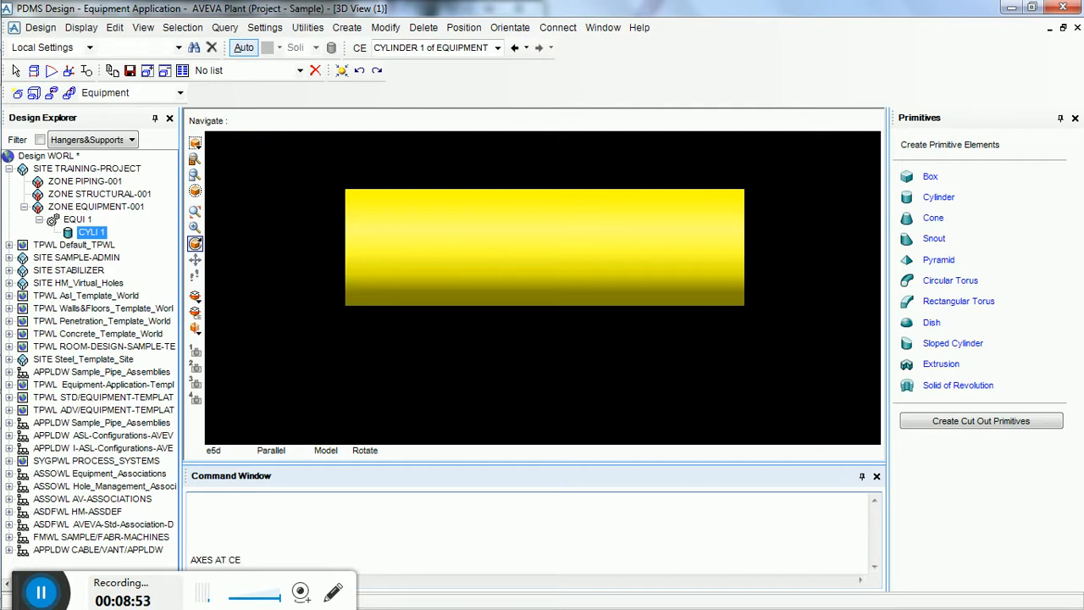
{"action": "key", "text": "Return"}
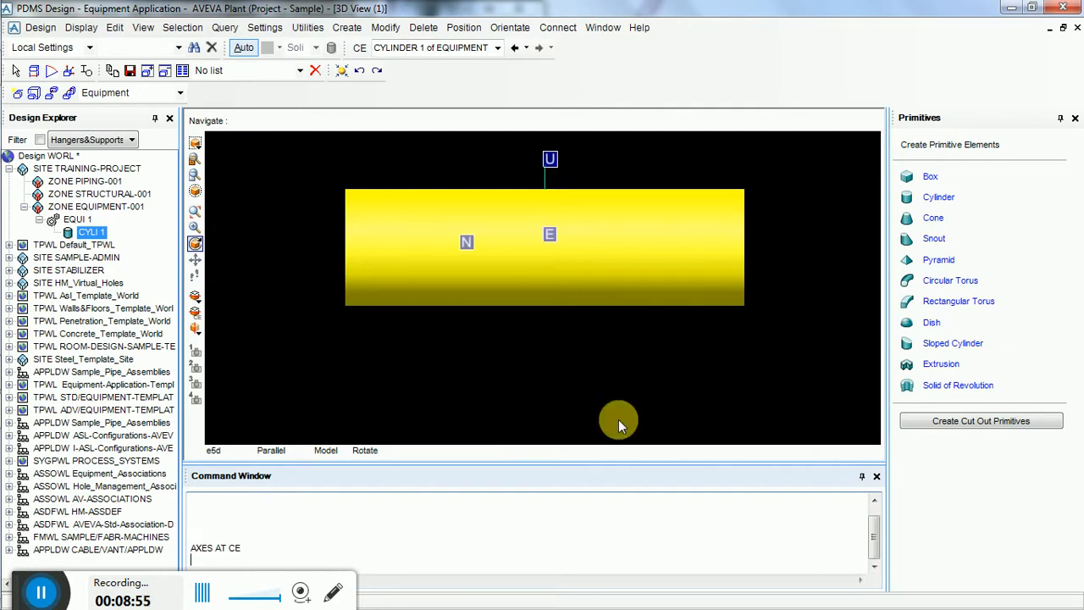
Step: Examine the U, N and E axis directions on the cylinder up close and from several angles
{"action": "scroll", "coordinate": [547, 205], "scroll_direction": "up", "scroll_amount": 5}
{"action": "scroll", "coordinate": [520, 473], "scroll_direction": "down", "scroll_amount": 6}
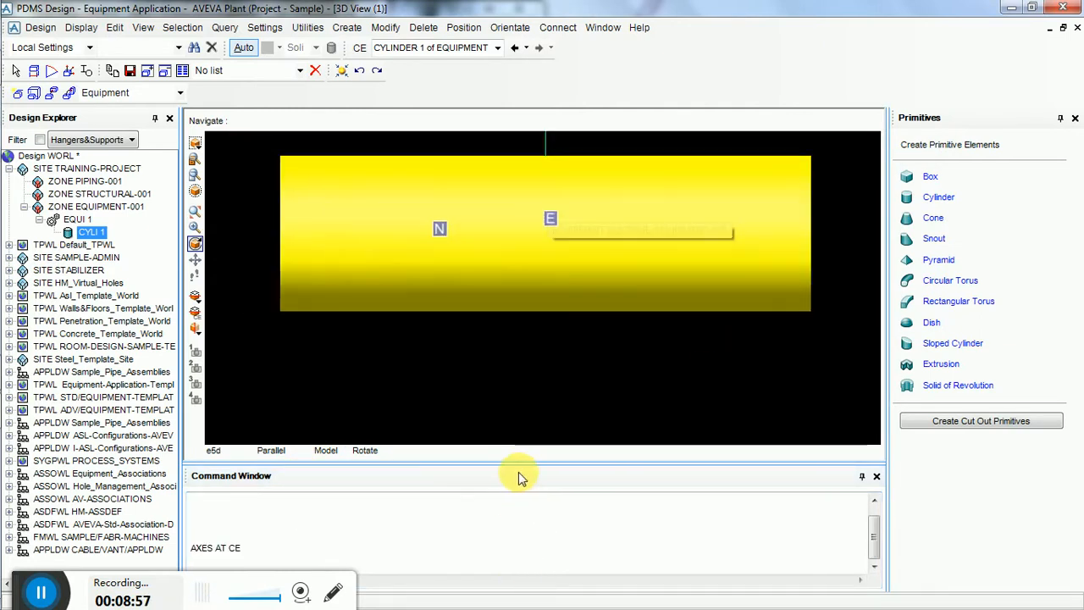
{"action": "scroll", "coordinate": [531, 202], "scroll_direction": "up", "scroll_amount": 3}
{"action": "scroll", "coordinate": [508, 364], "scroll_direction": "down", "scroll_amount": 3}
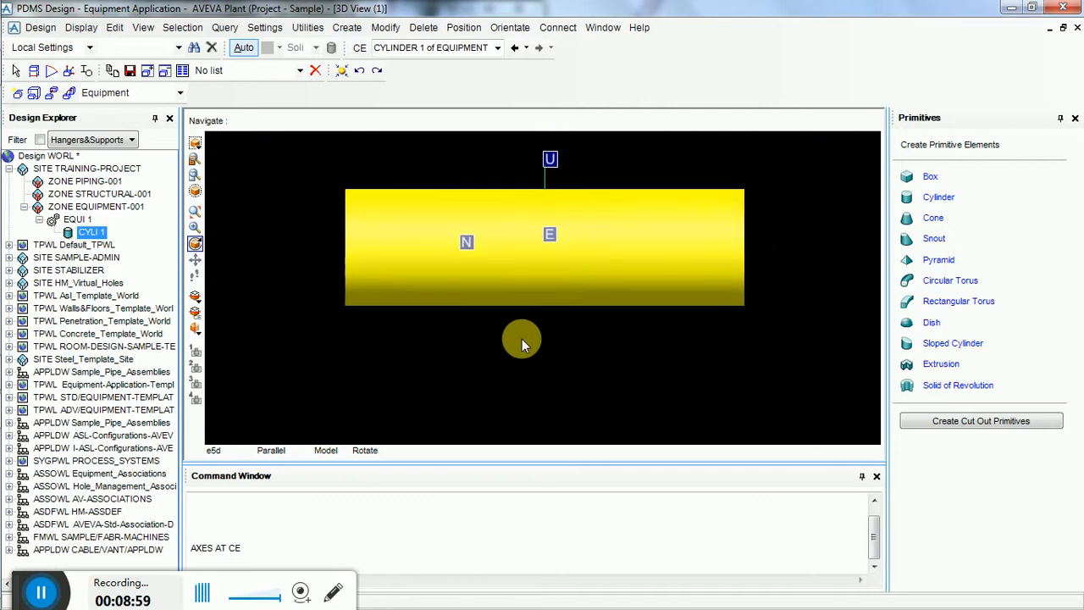
{"action": "scroll", "coordinate": [550, 211], "scroll_direction": "up", "scroll_amount": 1}
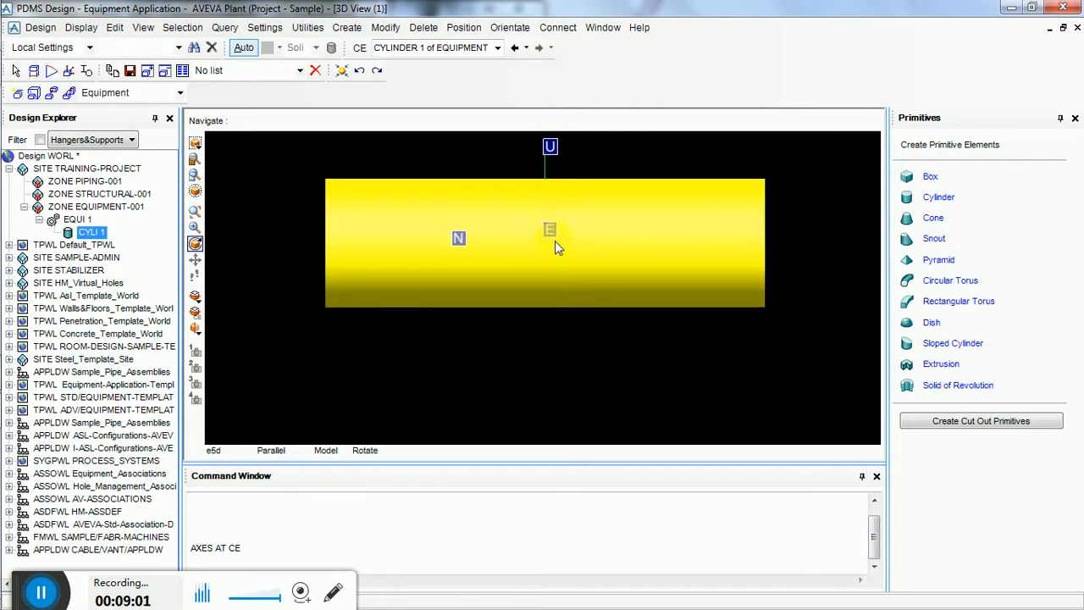
{"action": "middle_click_drag", "start_coordinate": [553, 238], "coordinate": [398, 225]}
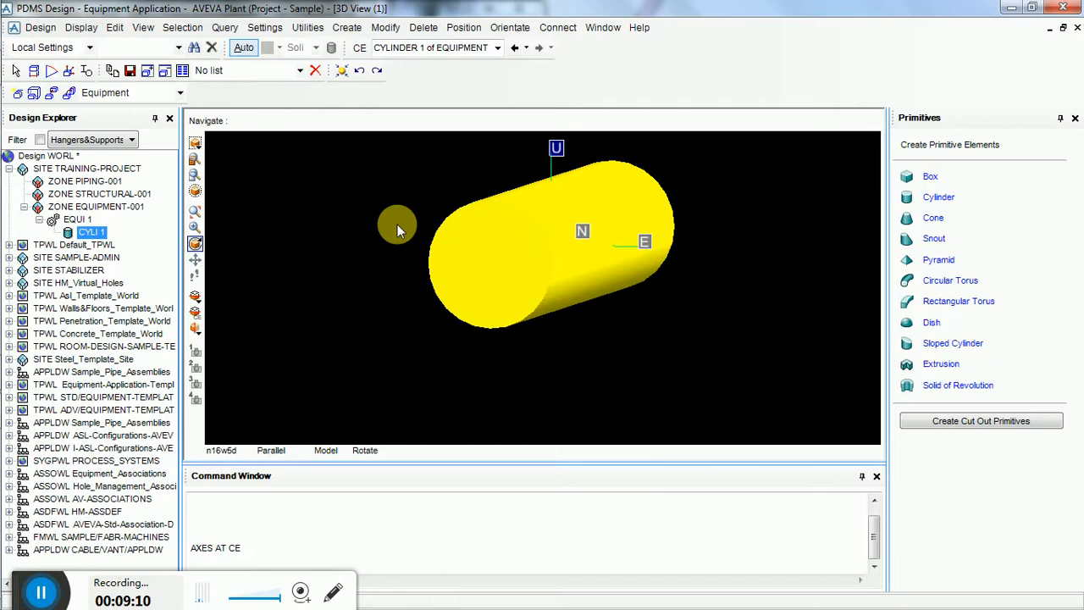
{"action": "middle_click_drag", "start_coordinate": [406, 216], "coordinate": [405, 243]}
{"action": "middle_click_drag", "start_coordinate": [658, 263], "coordinate": [685, 292]}
{"action": "scroll", "coordinate": [524, 281], "scroll_direction": "up", "scroll_amount": 2}
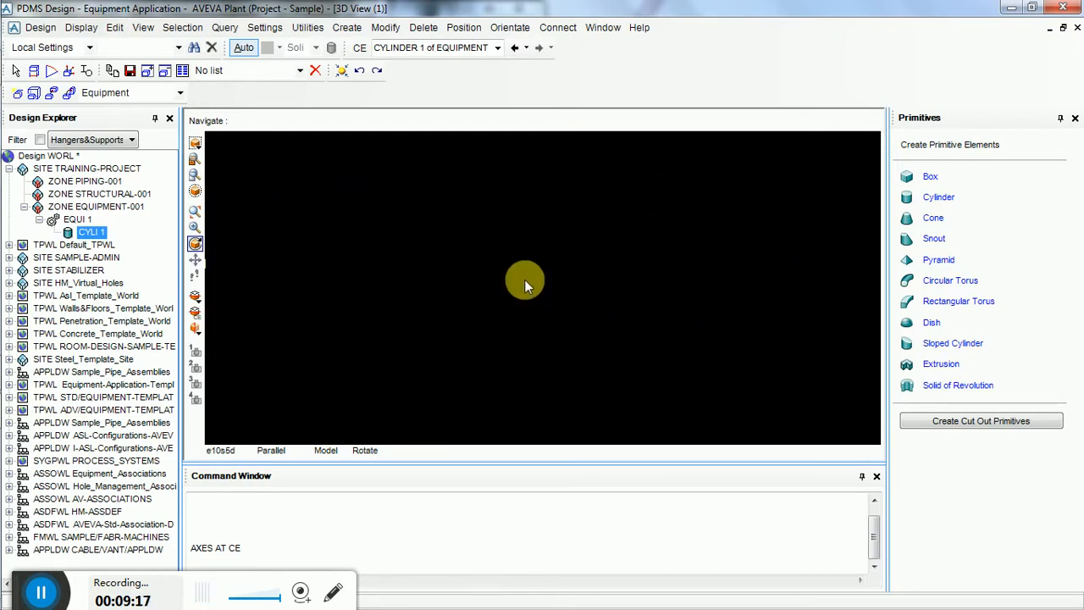
{"action": "scroll", "coordinate": [511, 280], "scroll_direction": "down", "scroll_amount": 5}
{"action": "scroll", "coordinate": [440, 273], "scroll_direction": "up", "scroll_amount": 2}
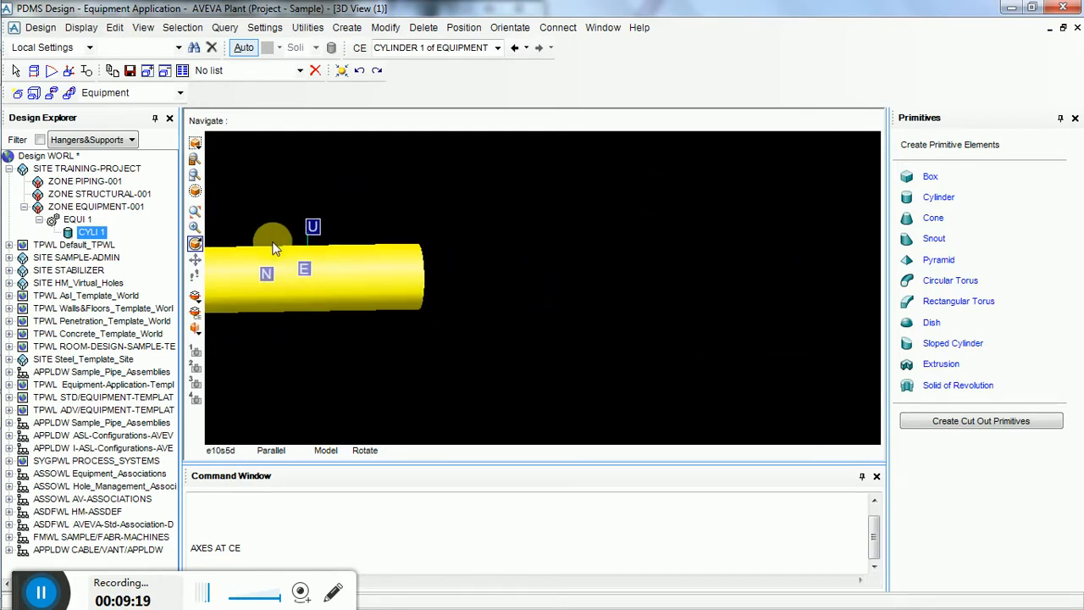
Step: Set the 3D view to look East and bring the whole cylinder back into view
{"action": "right_click", "coordinate": [412, 180]}
{"action": "mouse_move", "coordinate": [533, 303]}
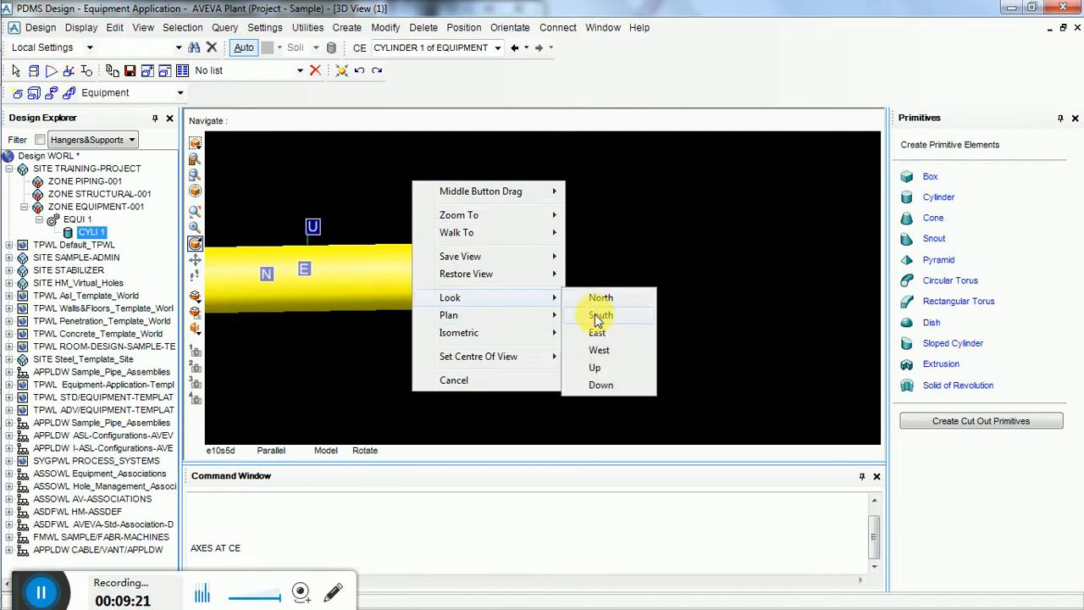
{"action": "left_click", "coordinate": [606, 331]}
{"action": "scroll", "coordinate": [570, 306], "scroll_direction": "down", "scroll_amount": 5}
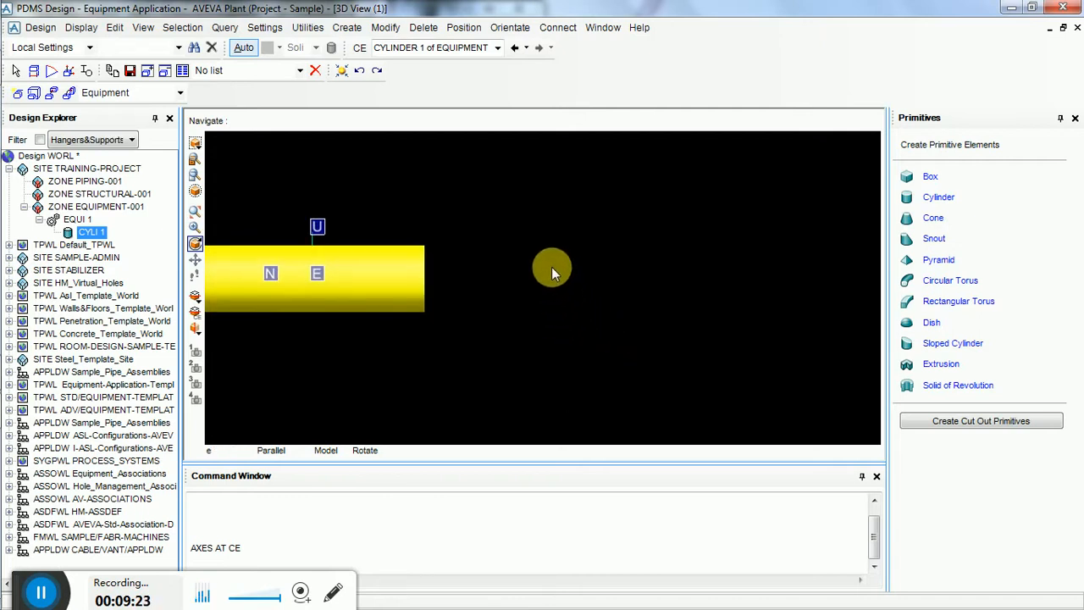
{"action": "middle_click", "coordinate": [387, 285]}
{"action": "middle_click", "coordinate": [387, 285]}
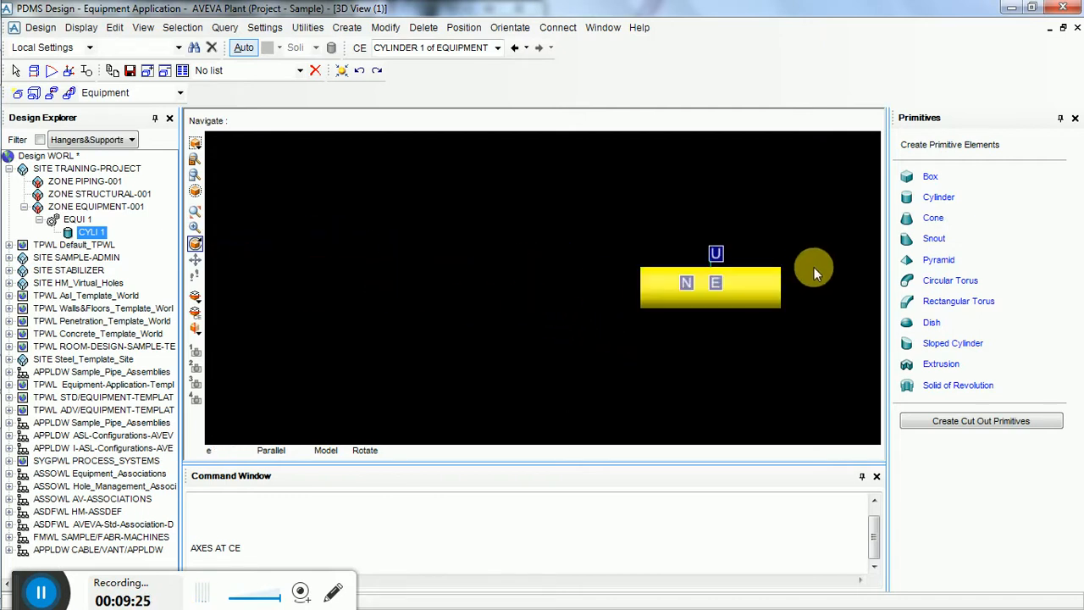
{"action": "middle_click", "coordinate": [796, 283]}
{"action": "scroll", "coordinate": [416, 290], "scroll_direction": "up", "scroll_amount": 2}
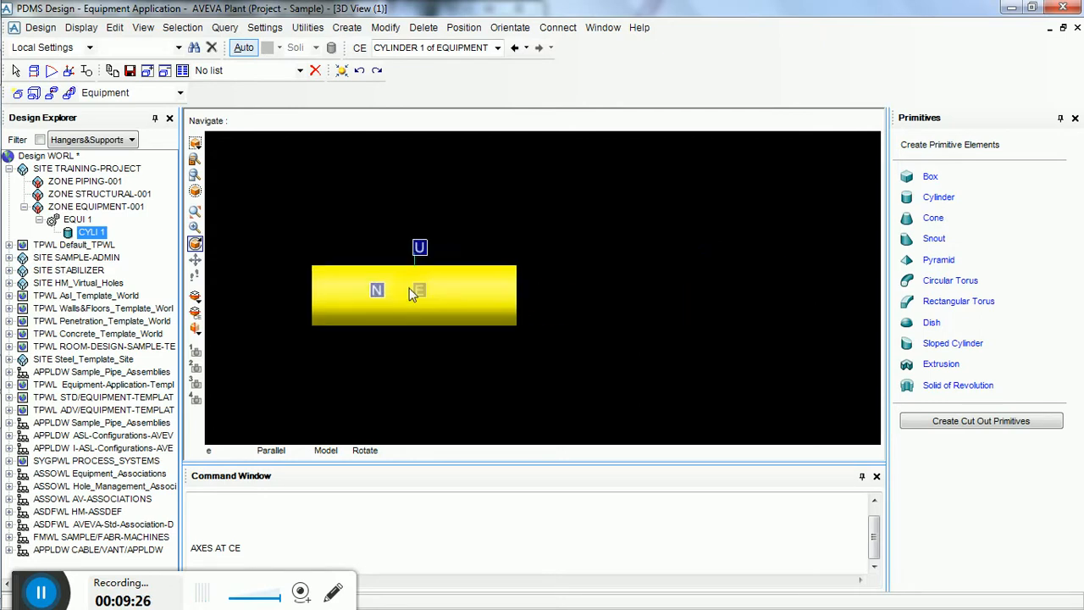
Step: Recentre the East view on different points around the cylinder and examine it with its axes at various zoom levels
{"action": "middle_click", "coordinate": [300, 296]}
{"action": "middle_click", "coordinate": [300, 295]}
{"action": "middle_click", "coordinate": [728, 327]}
{"action": "middle_click", "coordinate": [729, 326]}
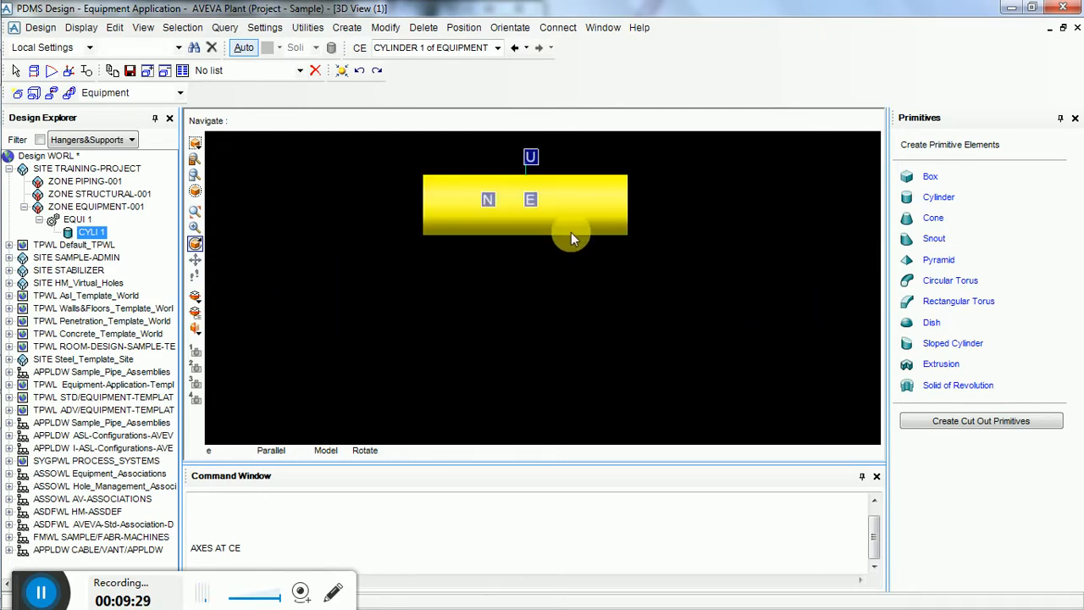
{"action": "middle_click", "coordinate": [502, 163]}
{"action": "middle_click", "coordinate": [503, 163]}
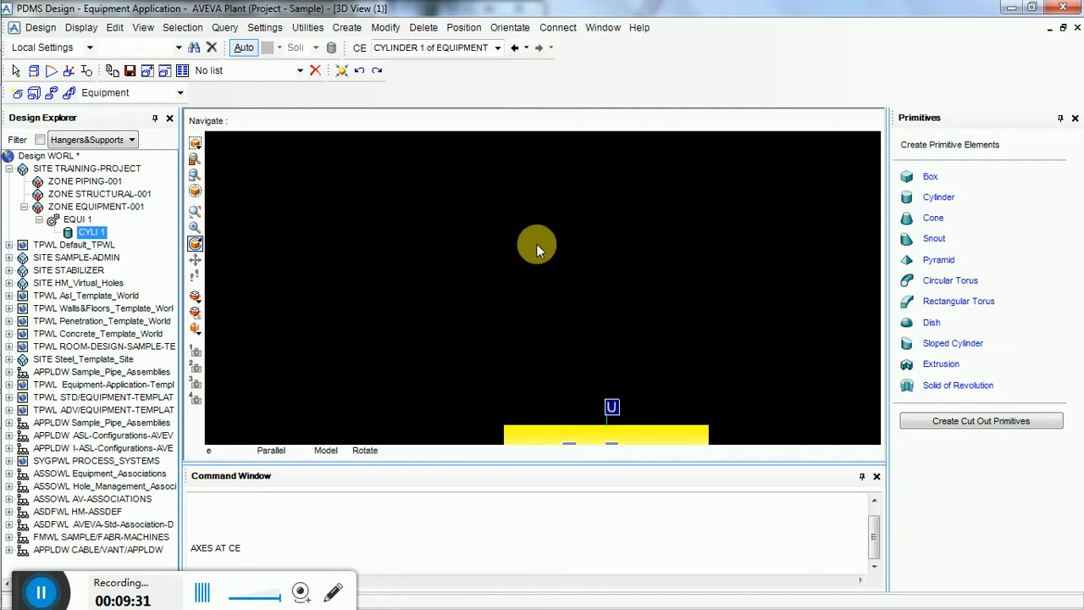
{"action": "middle_click", "coordinate": [537, 243]}
{"action": "middle_click", "coordinate": [537, 244]}
{"action": "scroll", "coordinate": [537, 244], "scroll_direction": "down", "scroll_amount": 5}
{"action": "middle_click", "coordinate": [599, 417]}
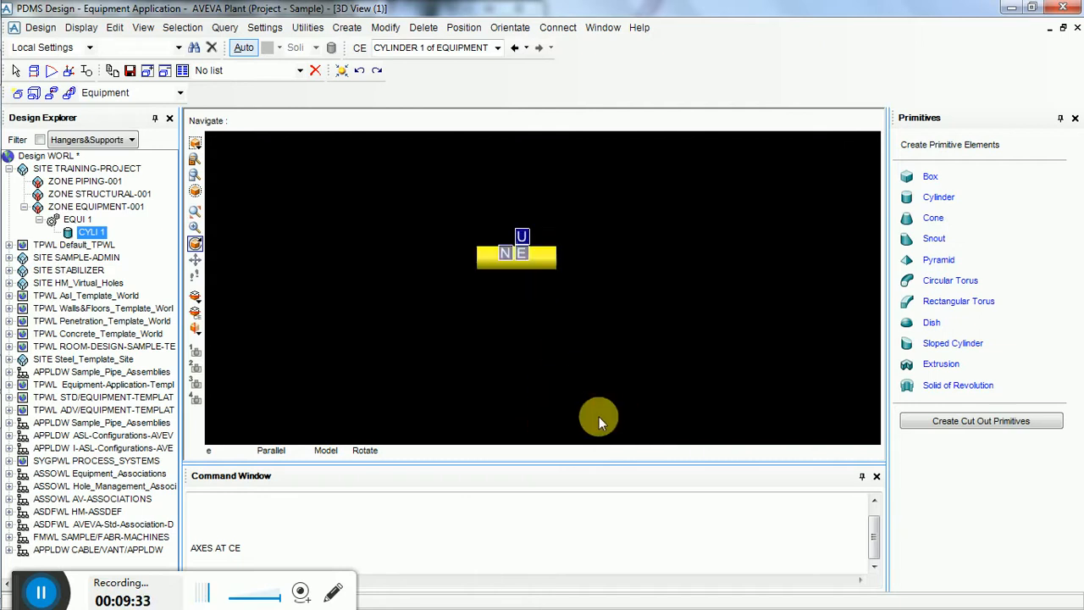
{"action": "middle_click", "coordinate": [598, 417]}
{"action": "middle_click", "coordinate": [522, 283]}
{"action": "scroll", "coordinate": [504, 220], "scroll_direction": "up", "scroll_amount": 2}
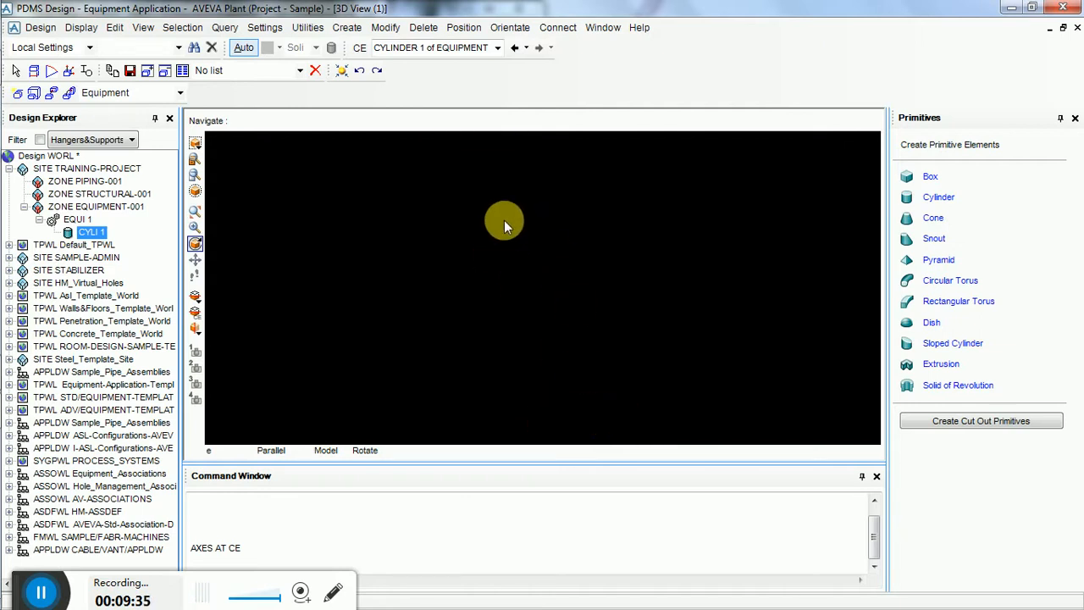
{"action": "scroll", "coordinate": [503, 220], "scroll_direction": "down", "scroll_amount": 2}
{"action": "middle_click", "coordinate": [502, 152]}
{"action": "middle_click", "coordinate": [502, 151]}
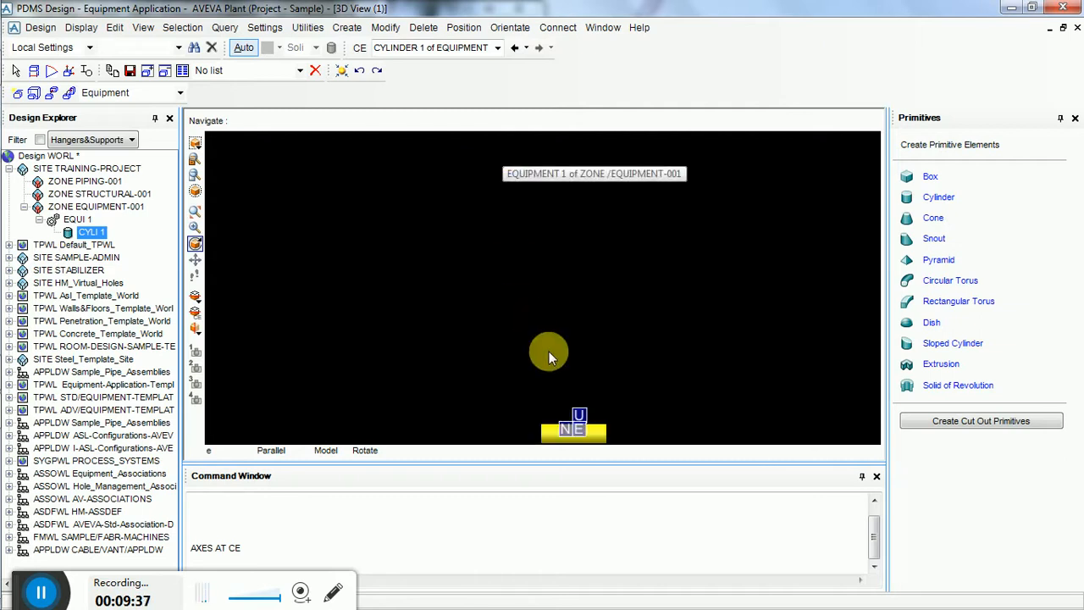
{"action": "middle_click", "coordinate": [534, 289]}
{"action": "scroll", "coordinate": [534, 289], "scroll_direction": "down", "scroll_amount": 3}
{"action": "scroll", "coordinate": [590, 426], "scroll_direction": "up", "scroll_amount": 2}
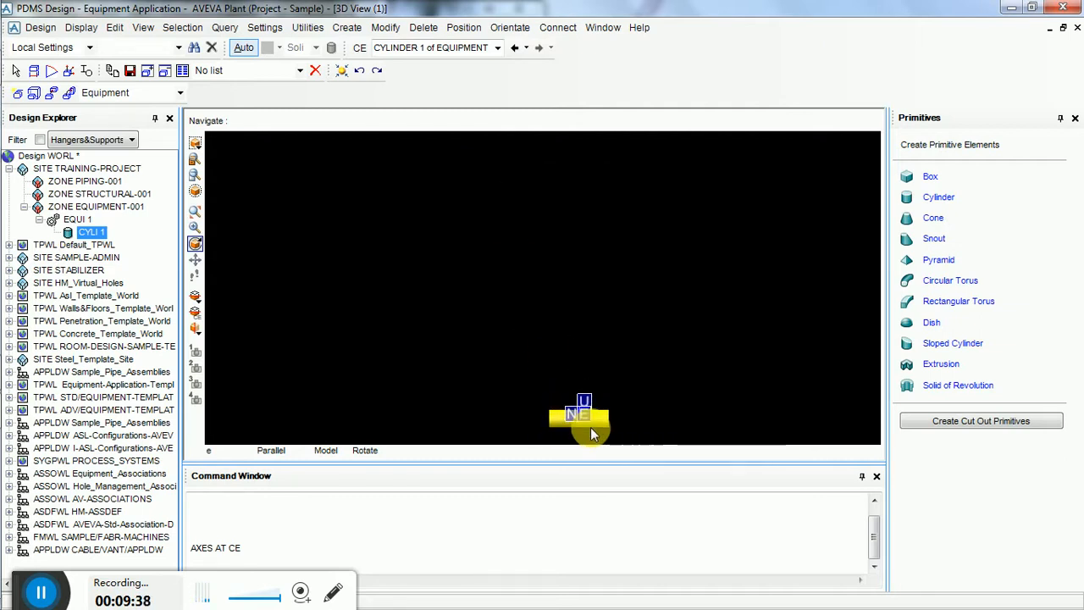
{"action": "middle_click", "coordinate": [590, 426]}
{"action": "scroll", "coordinate": [515, 262], "scroll_direction": "up", "scroll_amount": 3}
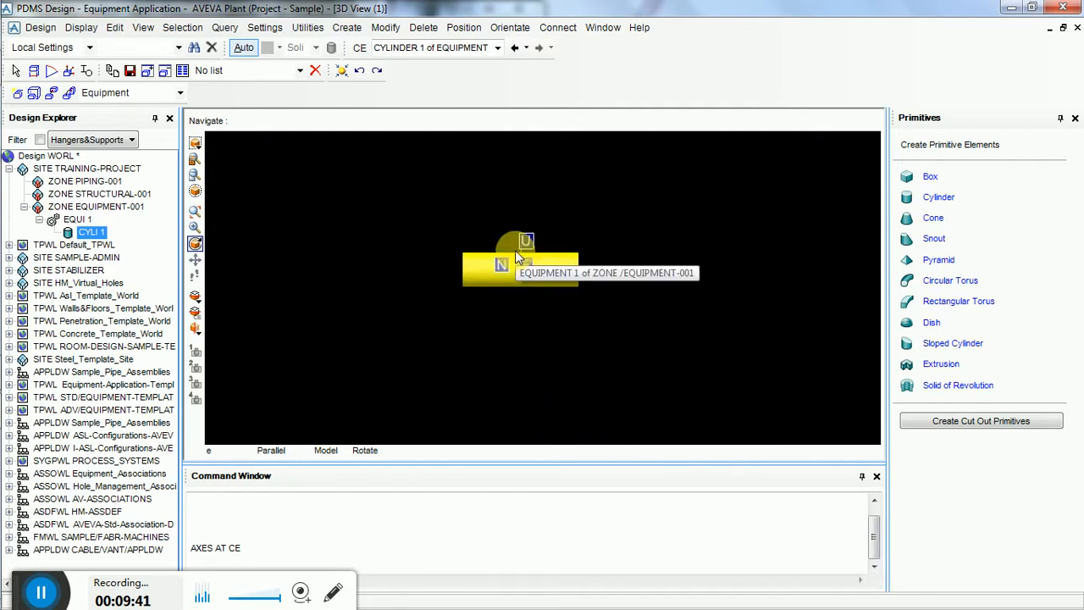
{"action": "scroll", "coordinate": [515, 249], "scroll_direction": "up", "scroll_amount": 3}
{"action": "middle_click", "coordinate": [428, 176]}
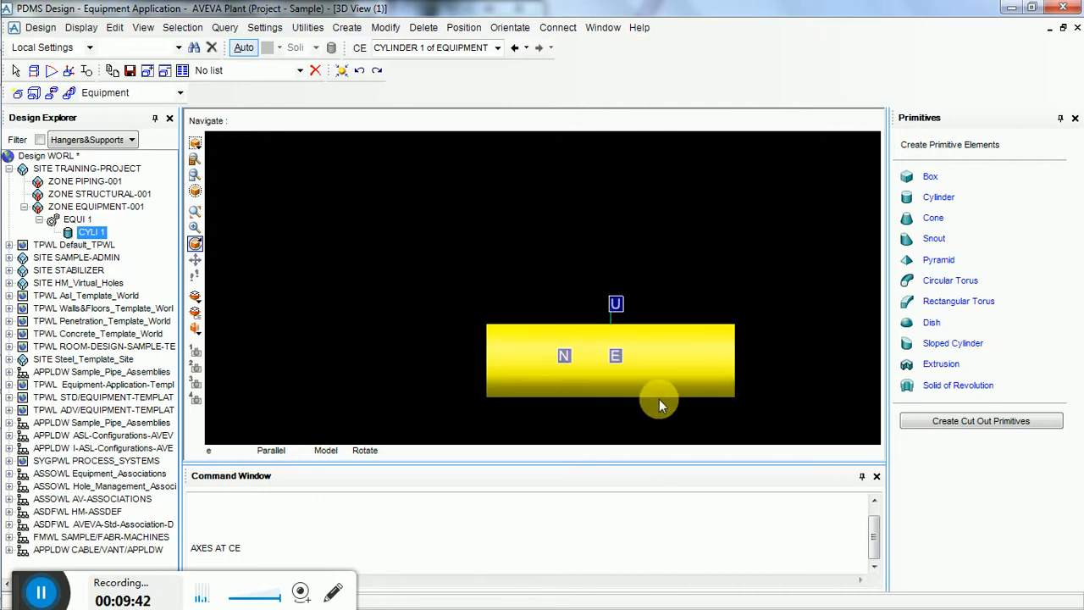
{"action": "scroll", "coordinate": [681, 415], "scroll_direction": "up", "scroll_amount": 1}
{"action": "middle_click", "coordinate": [694, 400]}
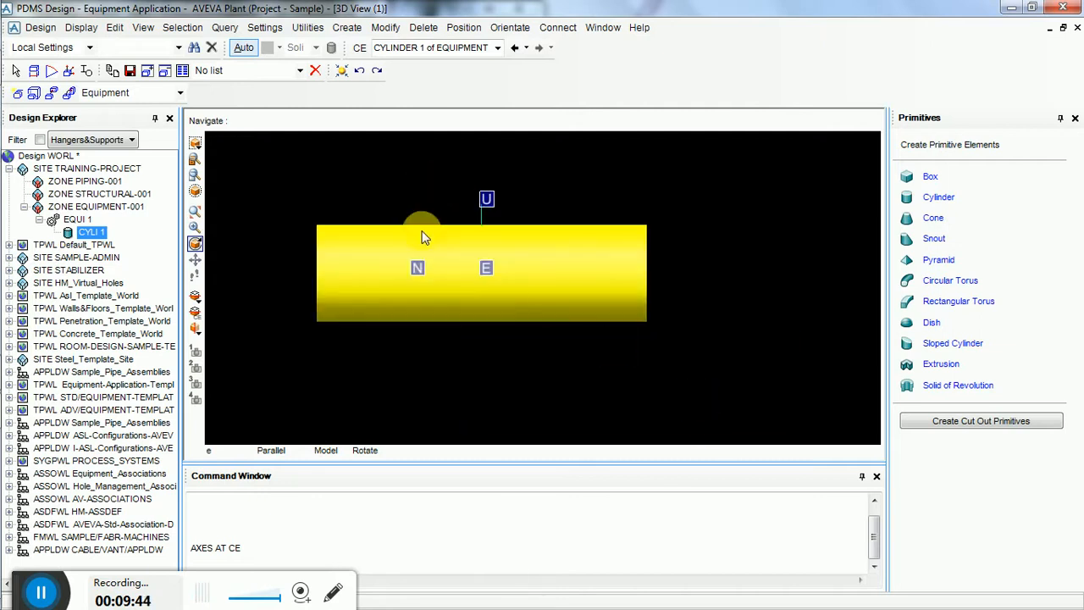
{"action": "scroll", "coordinate": [338, 194], "scroll_direction": "up", "scroll_amount": 2}
{"action": "middle_click", "coordinate": [267, 181]}
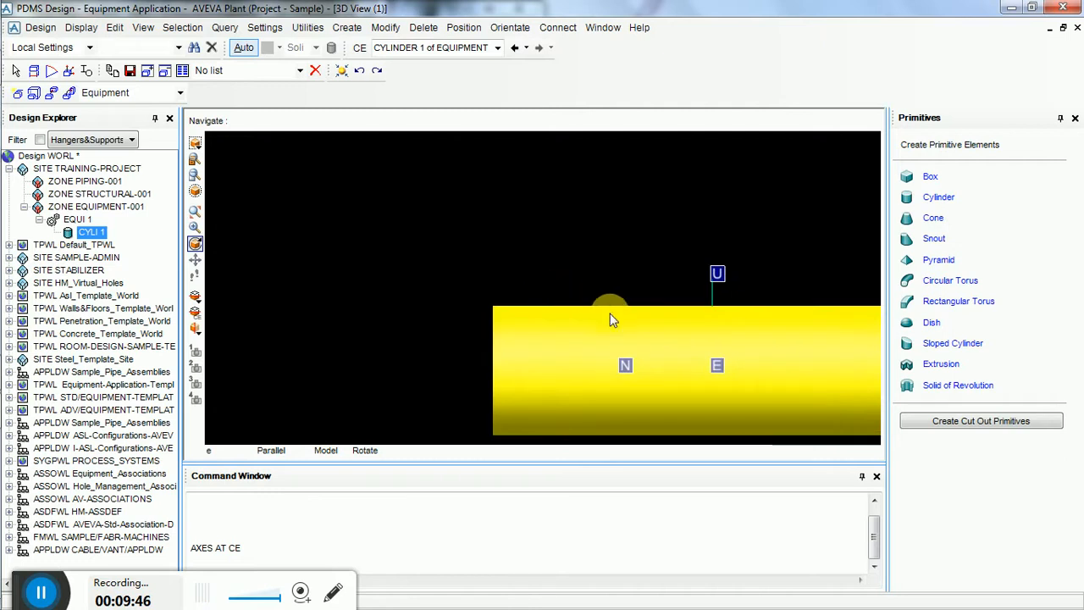
{"action": "scroll", "coordinate": [609, 314], "scroll_direction": "down", "scroll_amount": 2}
{"action": "middle_click", "coordinate": [775, 386]}
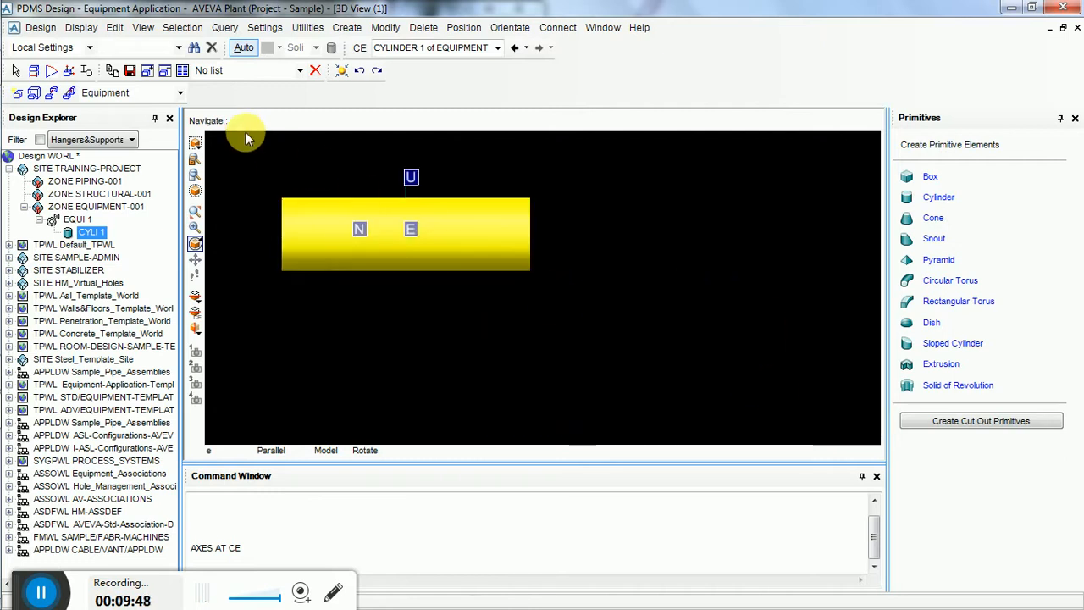
{"action": "middle_click", "coordinate": [310, 203]}
{"action": "middle_click", "coordinate": [766, 357]}
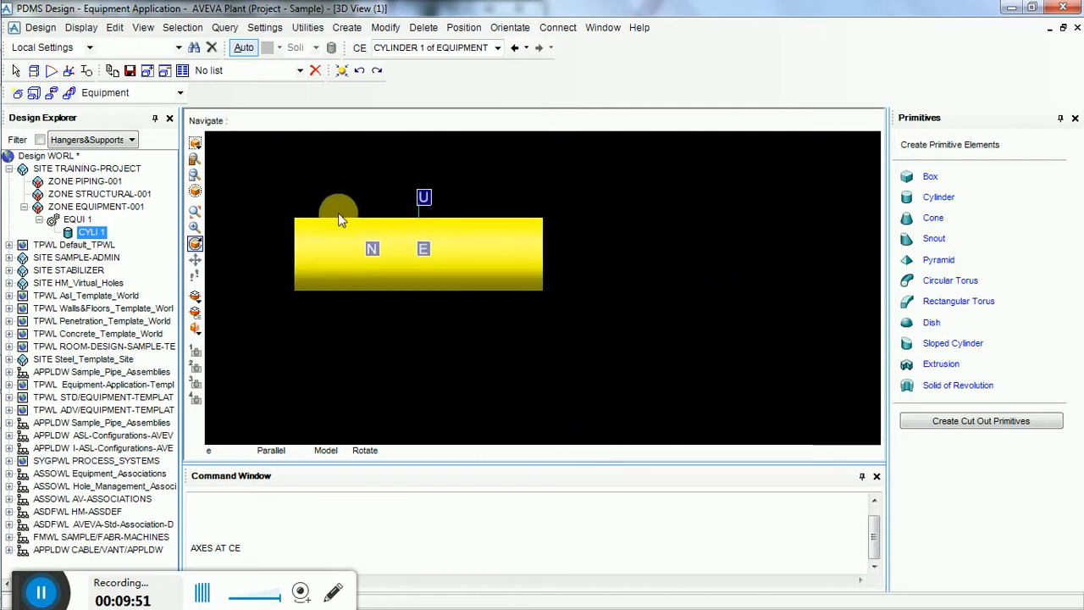
{"action": "middle_click", "coordinate": [404, 221]}
{"action": "scroll", "coordinate": [612, 357], "scroll_direction": "up", "scroll_amount": 1}
{"action": "scroll", "coordinate": [620, 359], "scroll_direction": "up", "scroll_amount": 4}
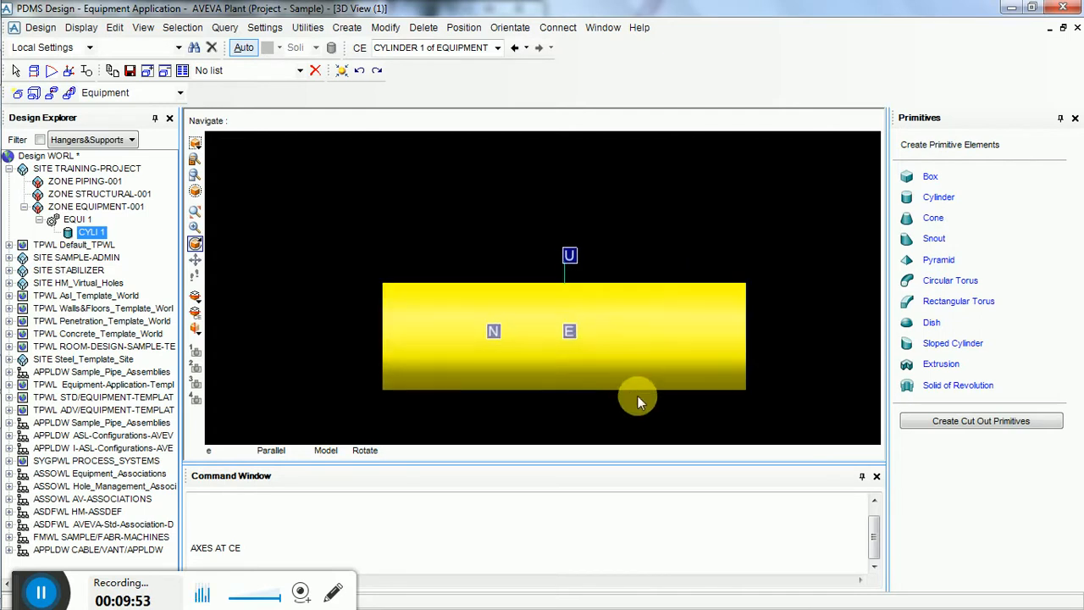
{"action": "scroll", "coordinate": [627, 403], "scroll_direction": "down", "scroll_amount": 3}
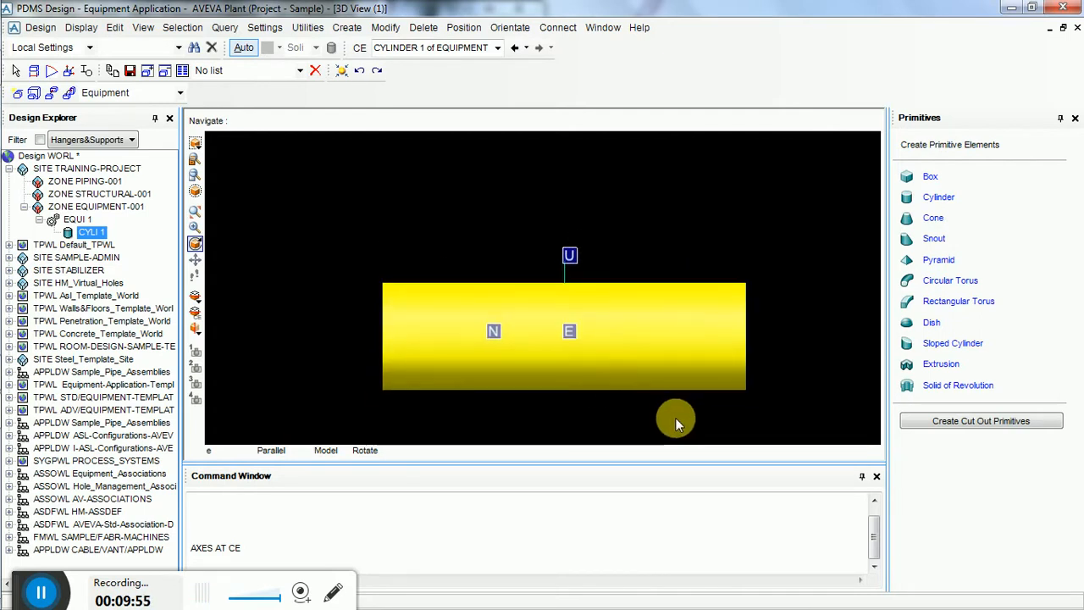
{"action": "middle_click", "coordinate": [675, 418]}
{"action": "middle_click", "coordinate": [348, 188]}
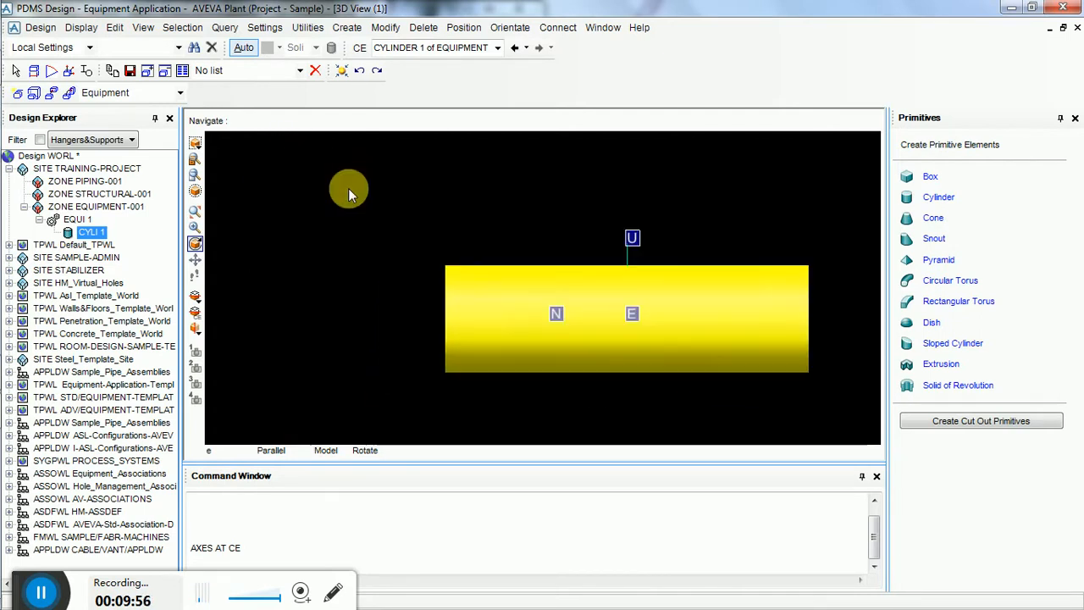
{"action": "middle_click", "coordinate": [759, 338]}
{"action": "middle_click", "coordinate": [351, 236]}
{"action": "middle_click", "coordinate": [612, 322]}
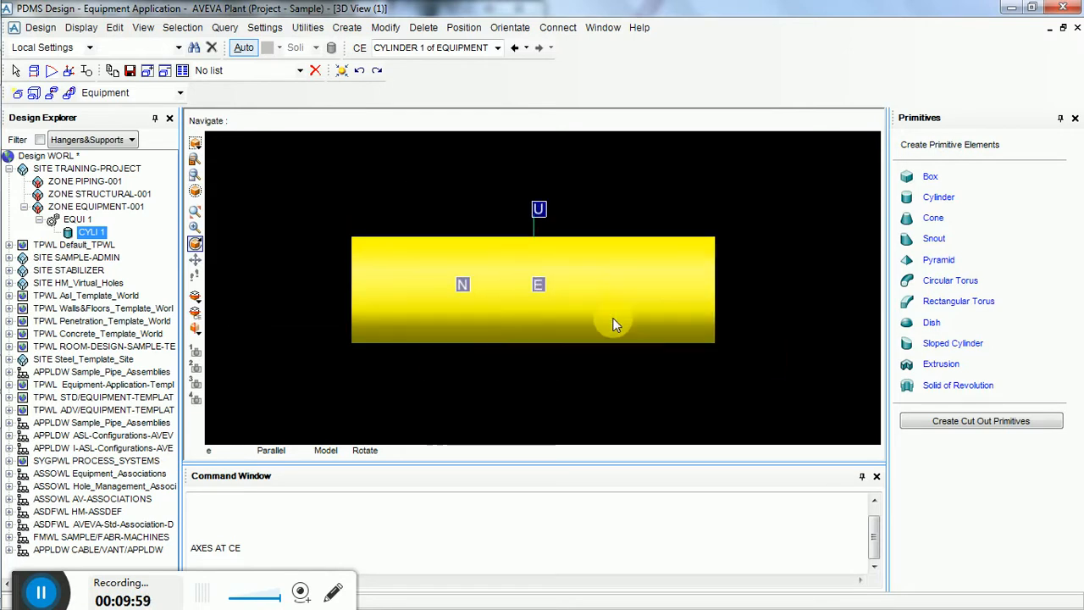
{"action": "scroll", "coordinate": [537, 256], "scroll_direction": "up", "scroll_amount": 2}
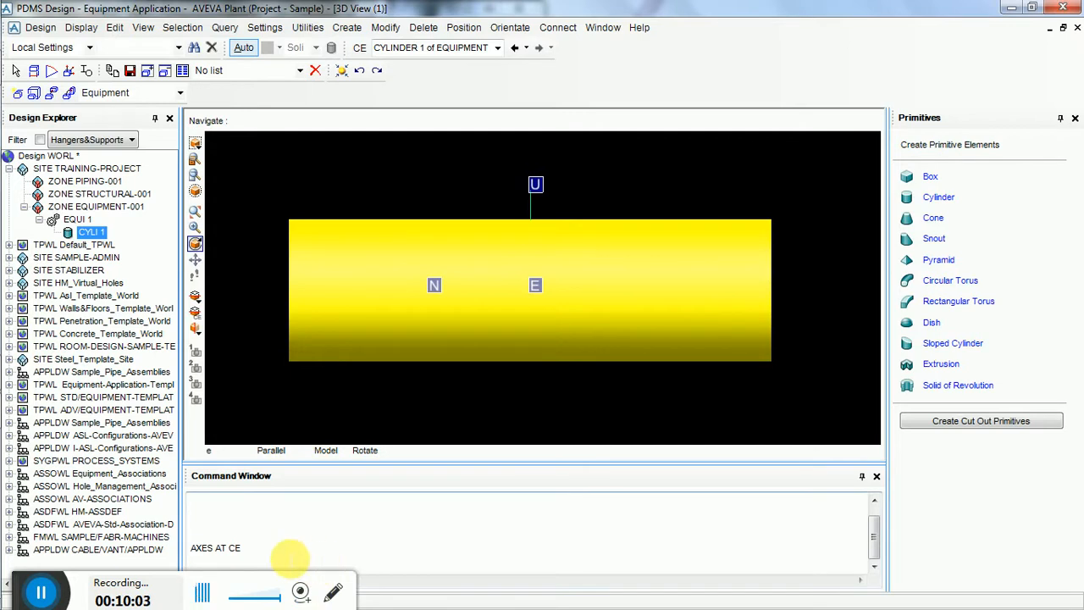
{"action": "left_click", "coordinate": [289, 555]}
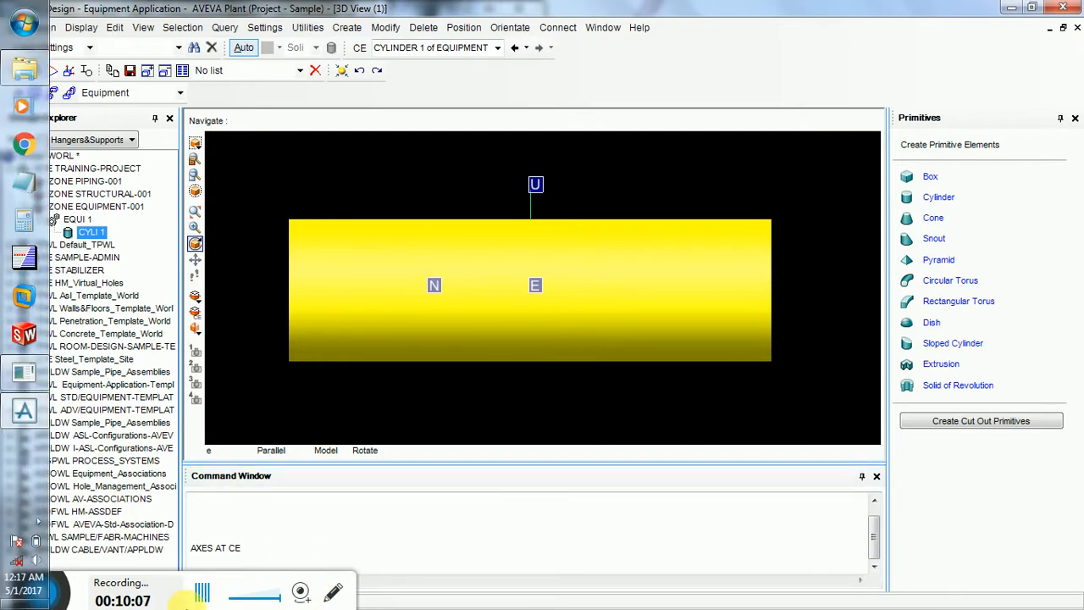
{"action": "left_click", "coordinate": [273, 558]}
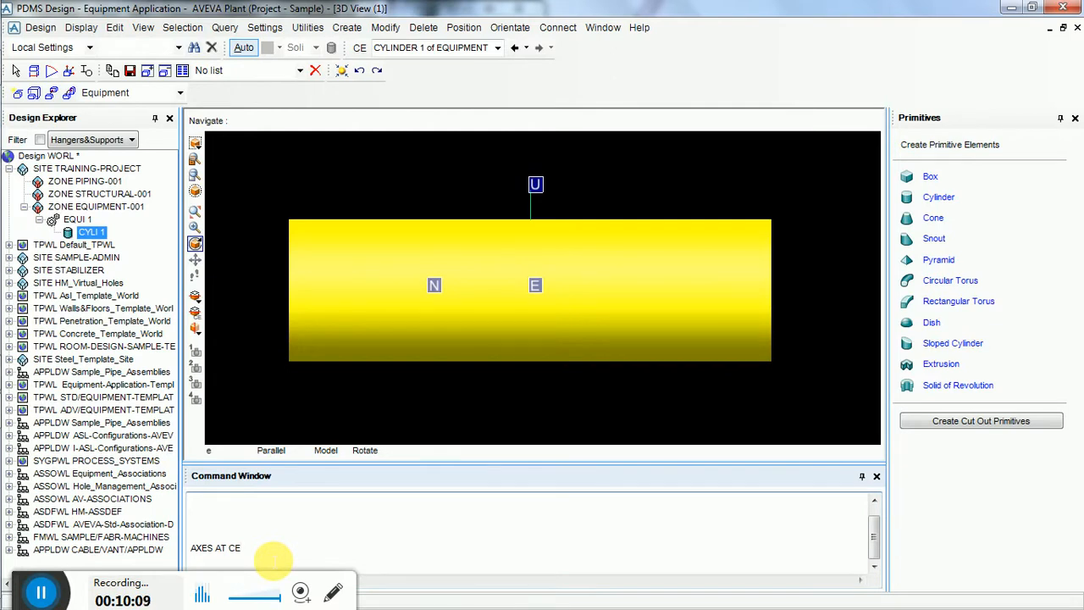
Step: Turn off the axes at the current cylinder with the command AXES AT CE OFF in the Command Window
{"action": "left_click", "coordinate": [271, 559]}
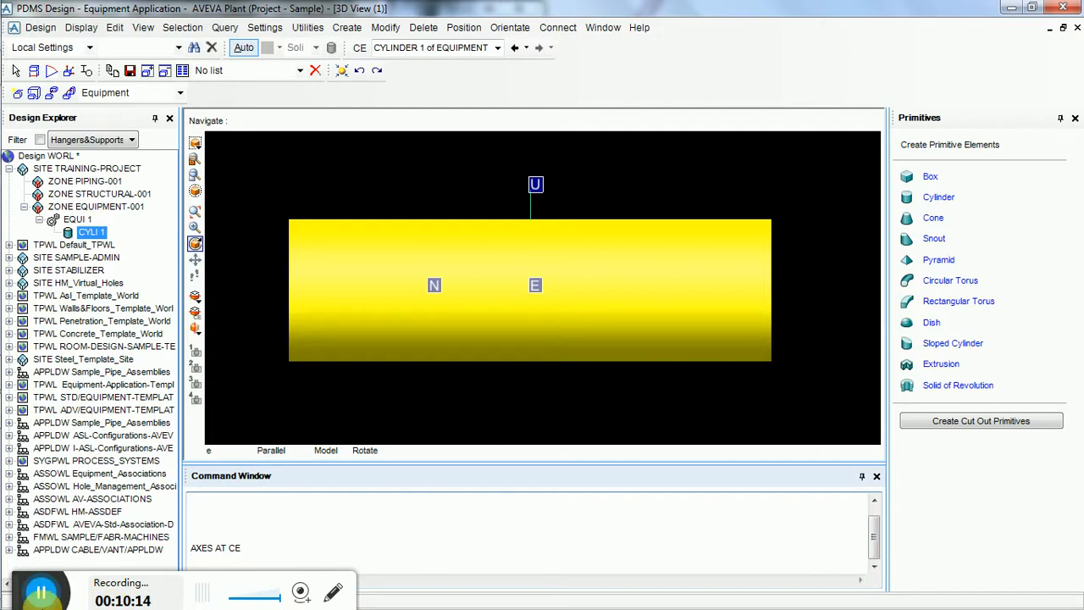
{"action": "type", "text": "AXES AT C"}
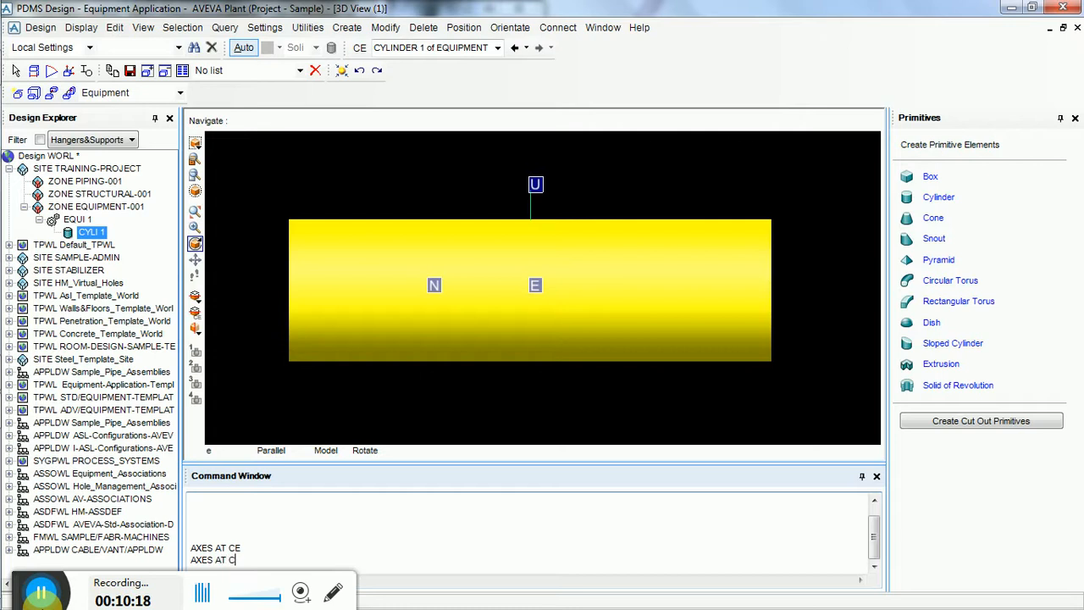
{"action": "type", "text": "E OFF"}
{"action": "key", "text": "Return"}
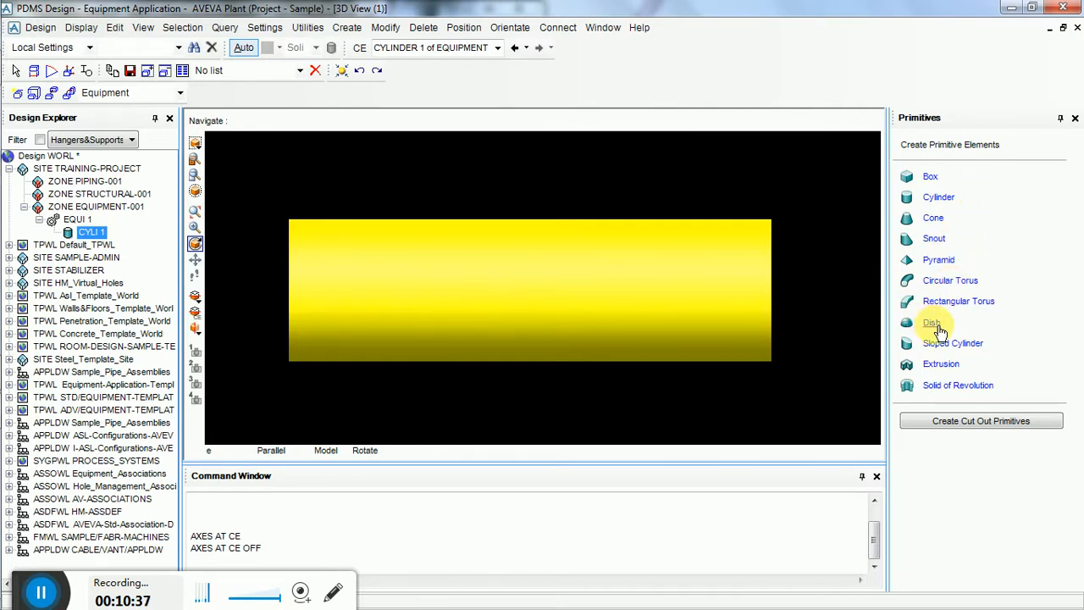
{"action": "left_click", "coordinate": [346, 27]}
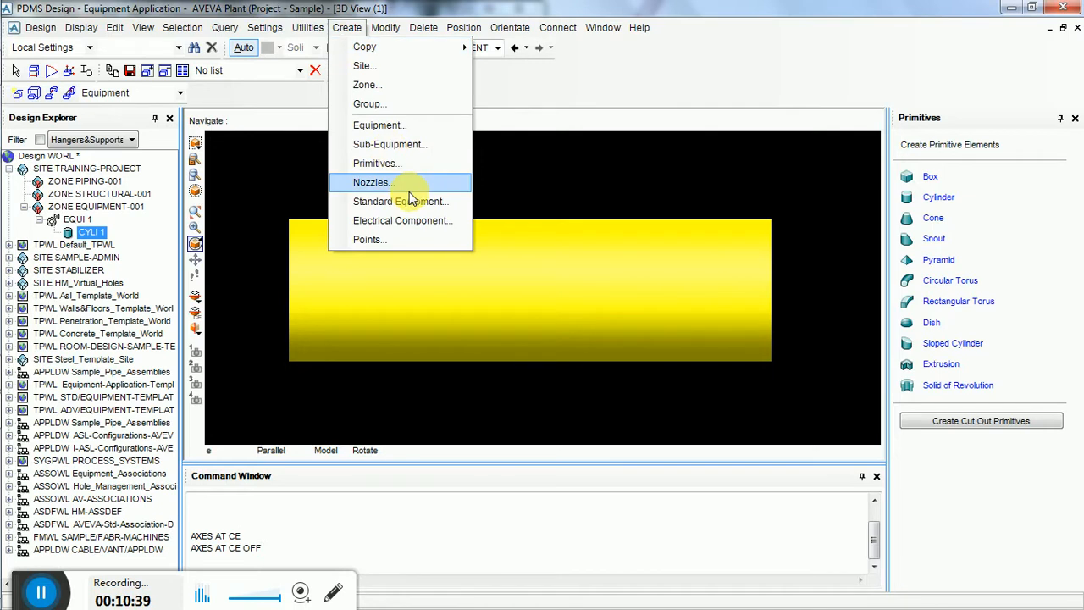
{"action": "left_click", "coordinate": [780, 222]}
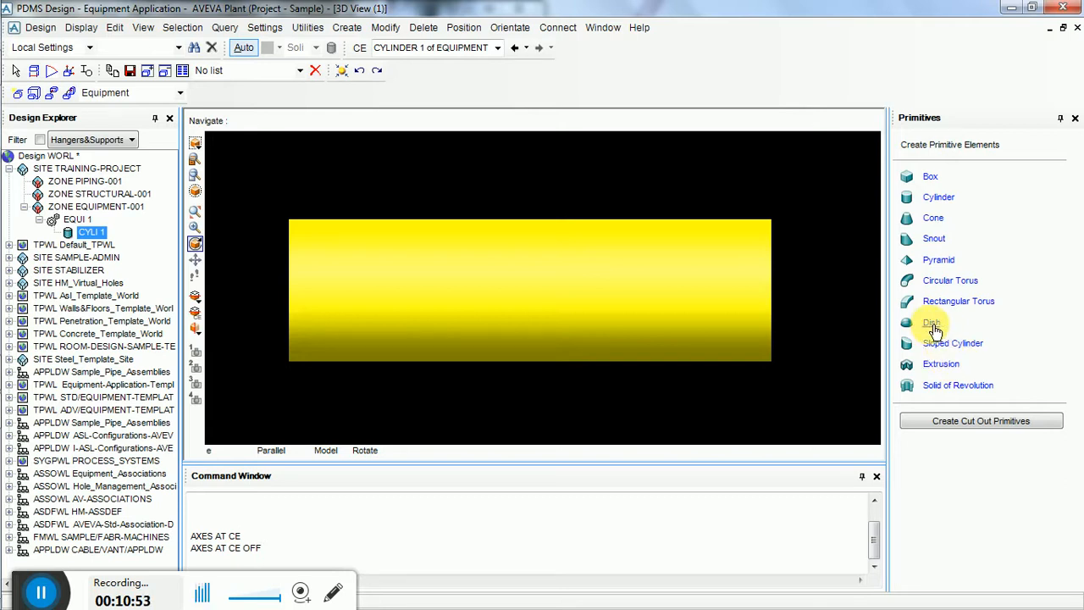
Step: Start a dish primitive under EQUI 1 and set its diameter to 1410
{"action": "left_click", "coordinate": [75, 220]}
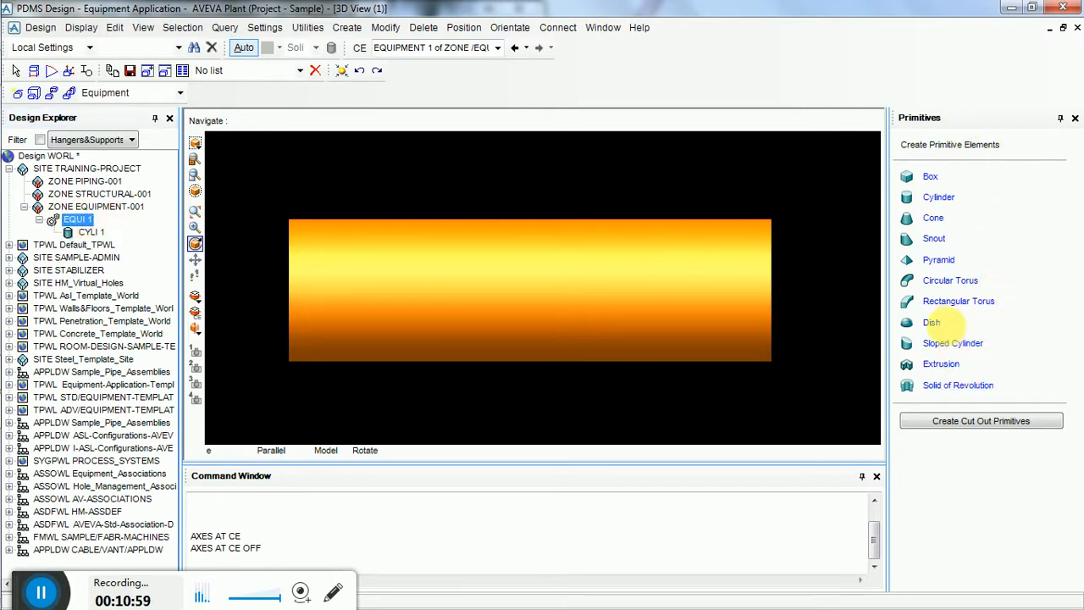
{"action": "left_click", "coordinate": [933, 323]}
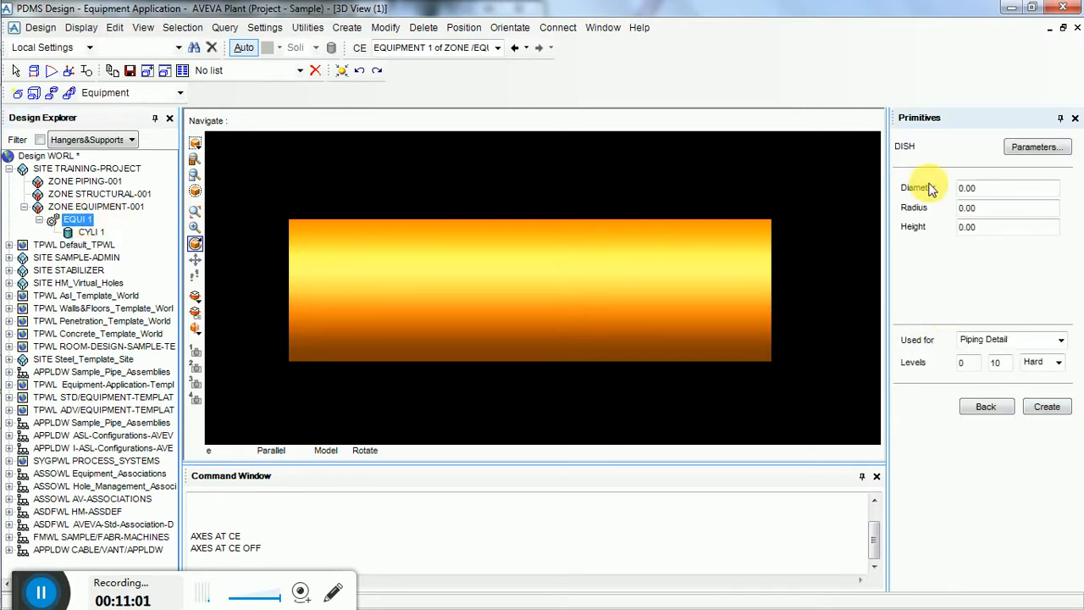
{"action": "left_click", "coordinate": [1023, 188]}
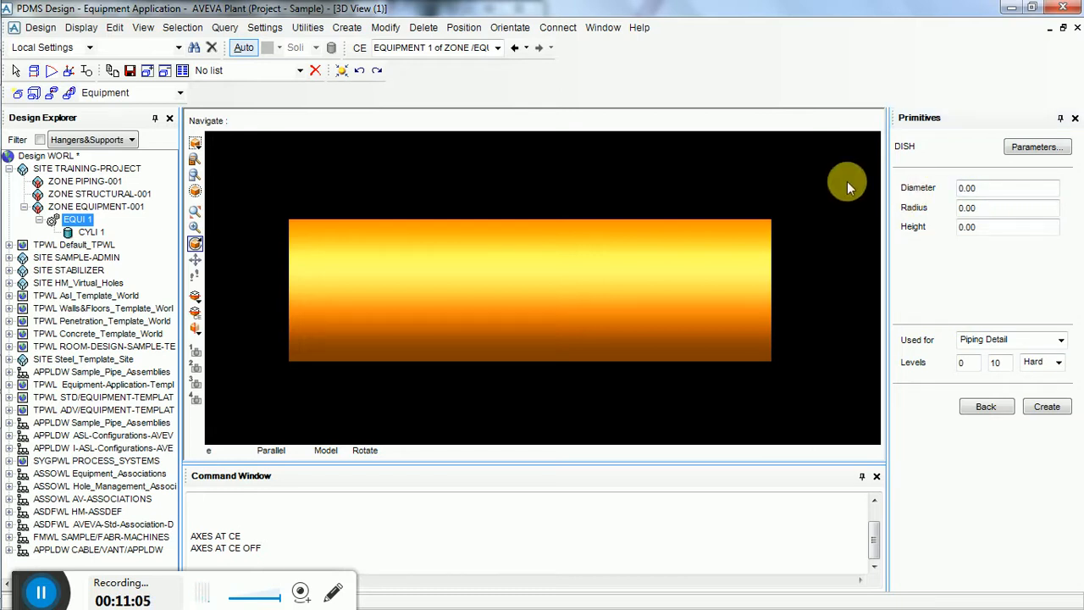
{"action": "left_click_drag", "start_coordinate": [1001, 191], "coordinate": [945, 201]}
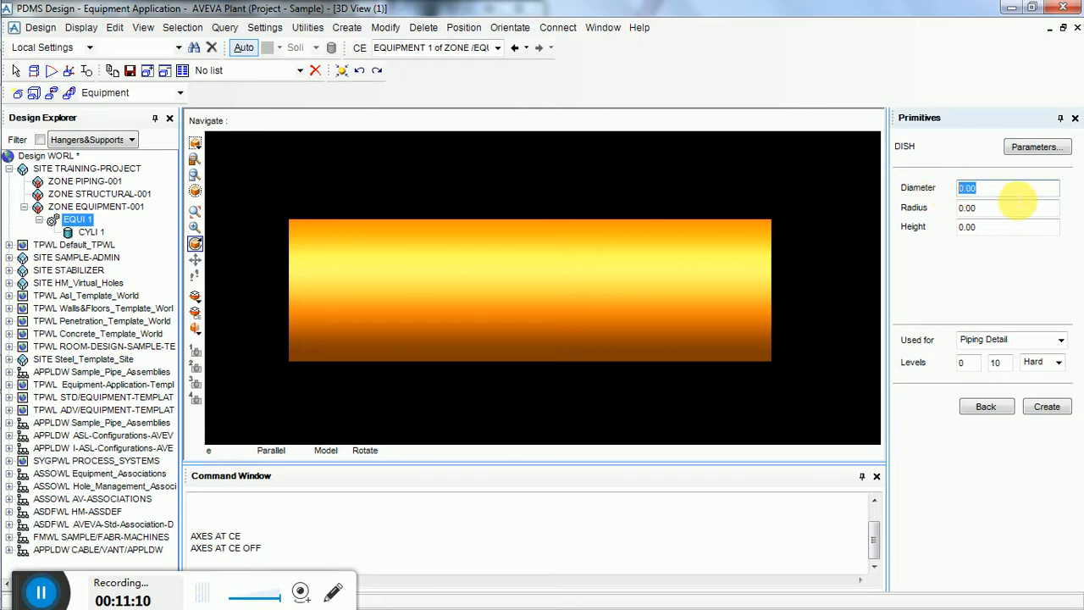
{"action": "type", "text": "1410"}
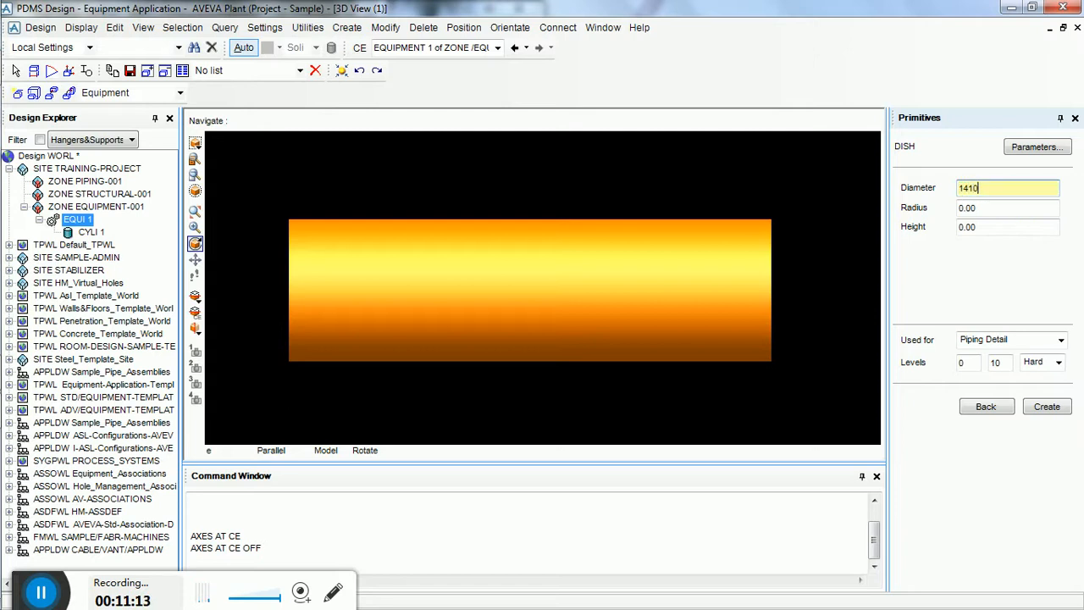
{"action": "left_click", "coordinate": [1013, 203]}
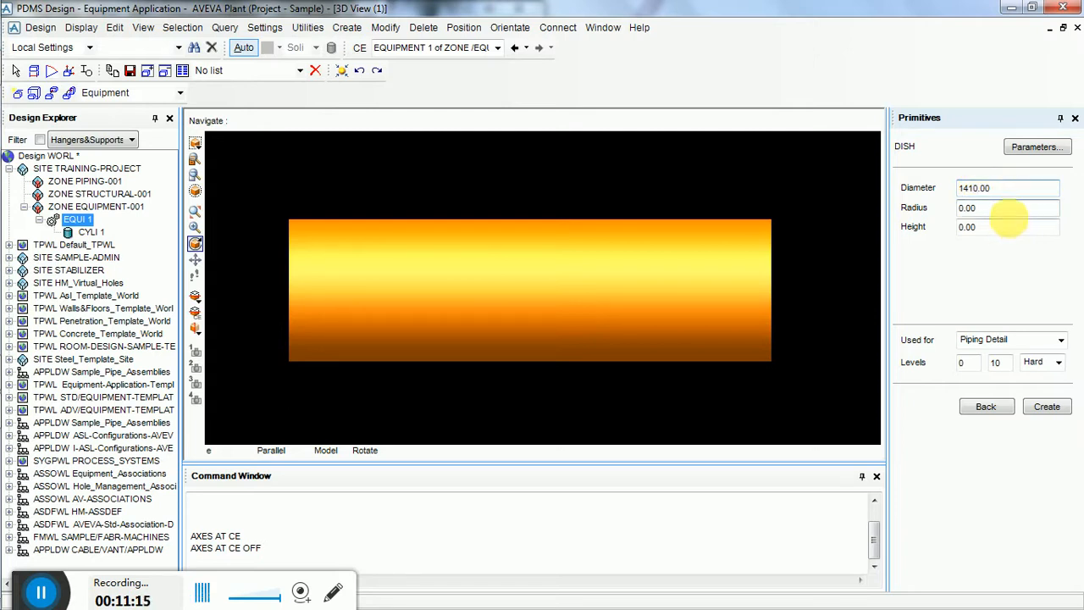
Step: Set the dish's knuckle radius to 141 and its height to 380, and create it
{"action": "left_click_drag", "start_coordinate": [1000, 211], "coordinate": [923, 218]}
{"action": "key", "text": "BackSpace"}
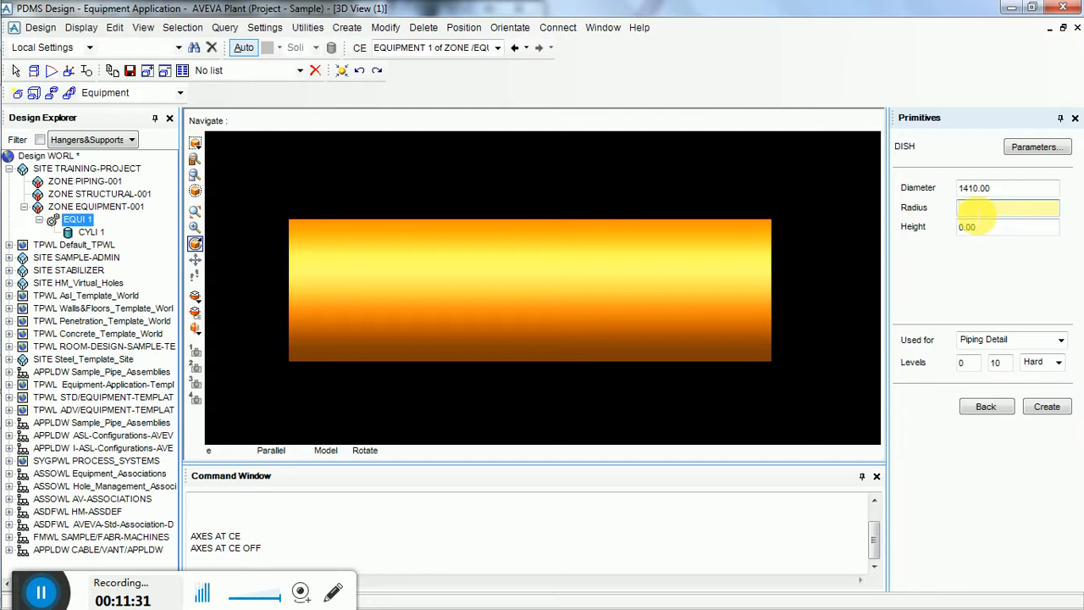
{"action": "type", "text": "141.00"}
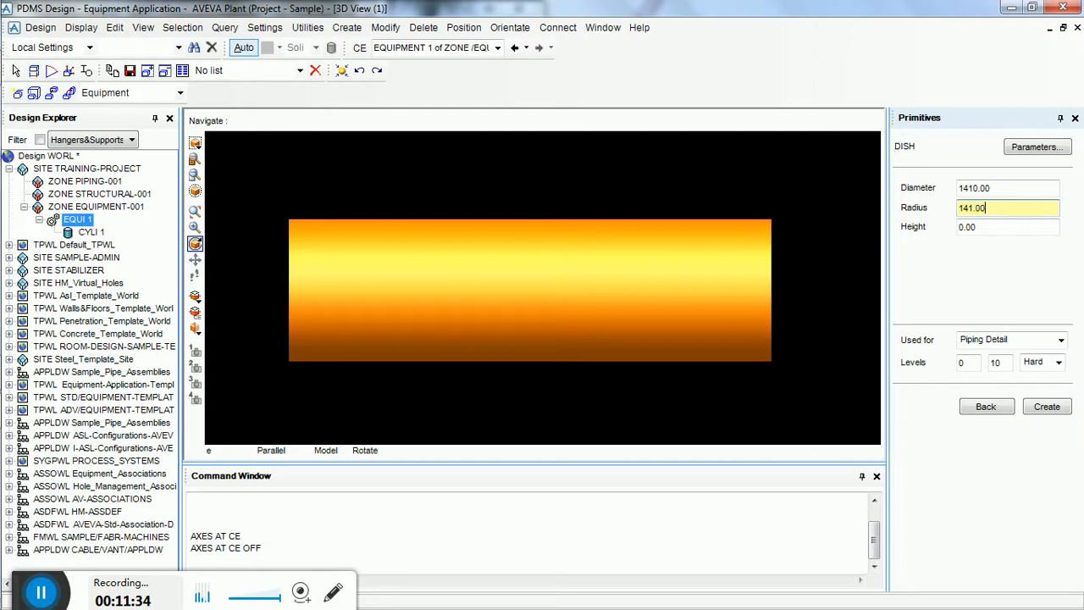
{"action": "key", "text": "Tab"}
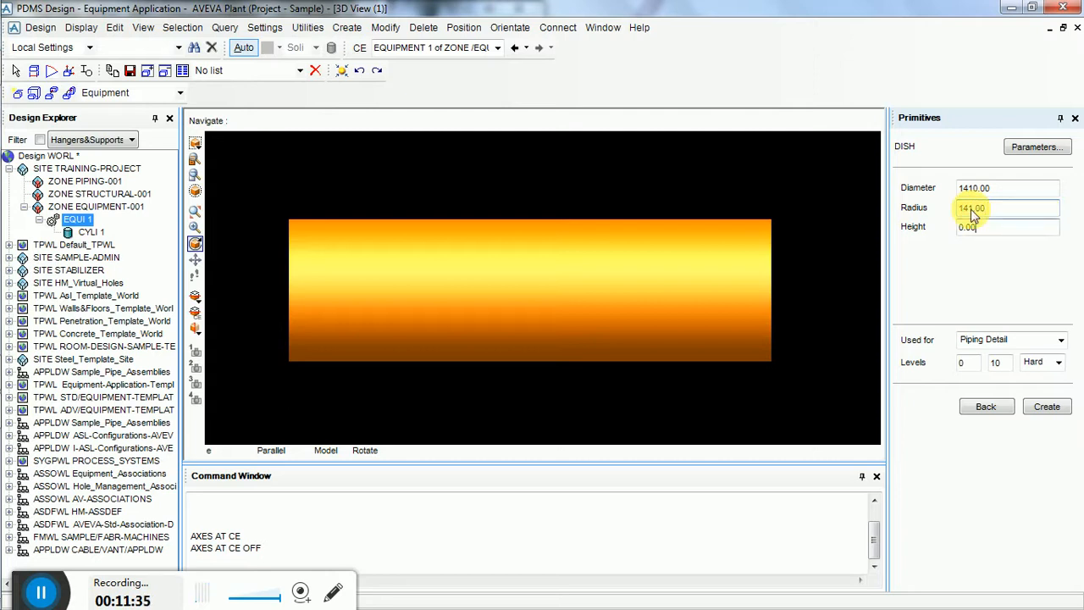
{"action": "double_click", "coordinate": [964, 226]}
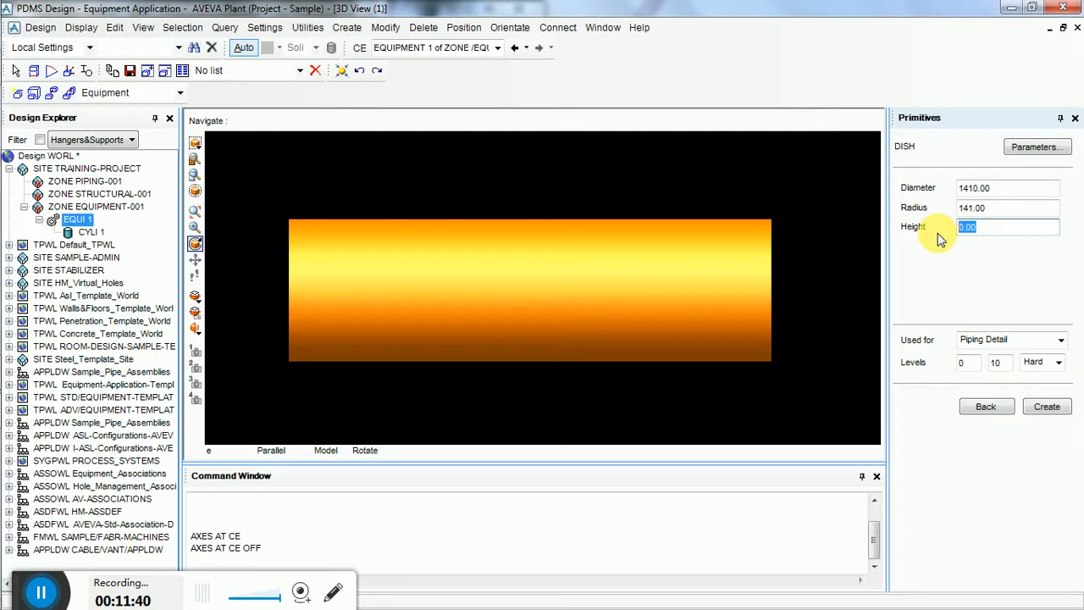
{"action": "type", "text": "380.00"}
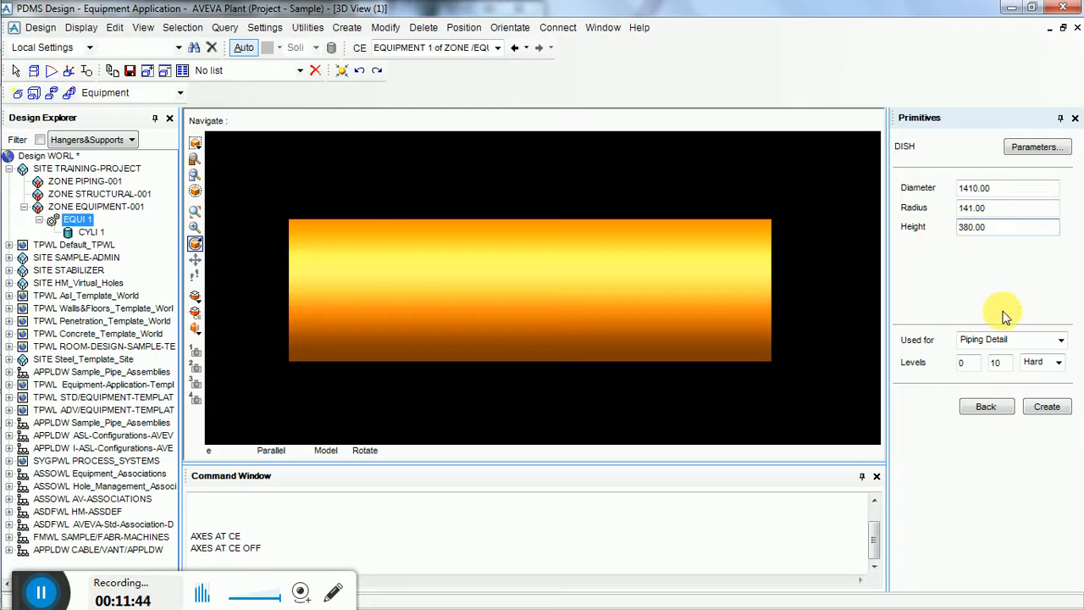
{"action": "left_click", "coordinate": [1047, 407]}
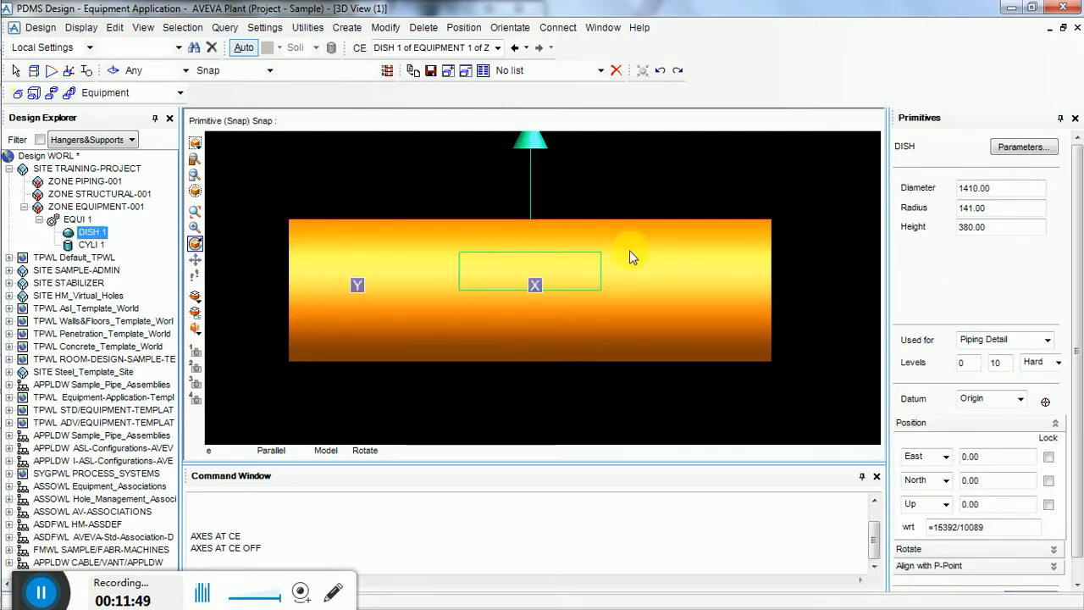
Step: Examine the new dish inside the cylinder from several angles and consult the dish's parameter diagram
{"action": "scroll", "coordinate": [609, 261], "scroll_direction": "up", "scroll_amount": 2}
{"action": "left_click_drag", "start_coordinate": [570, 271], "coordinate": [475, 368]}
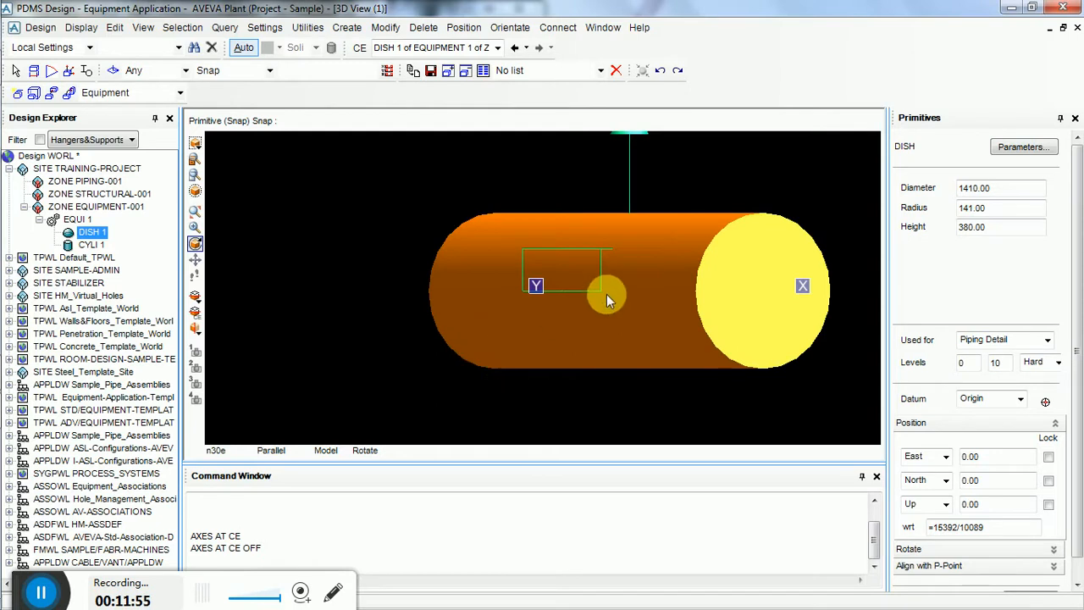
{"action": "left_click_drag", "start_coordinate": [605, 296], "coordinate": [624, 327]}
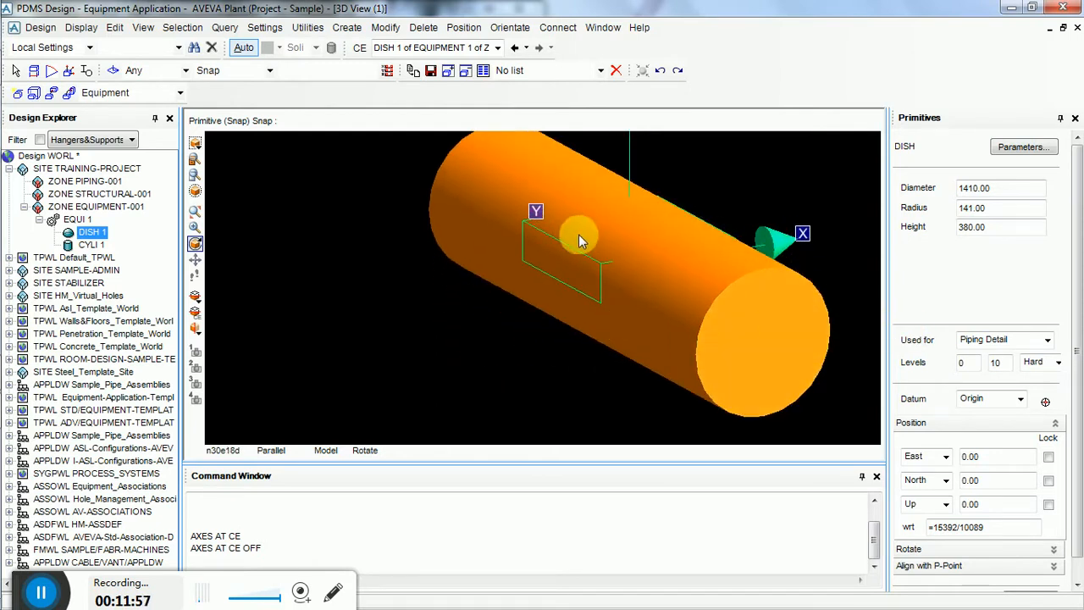
{"action": "scroll", "coordinate": [579, 234], "scroll_direction": "down", "scroll_amount": 2}
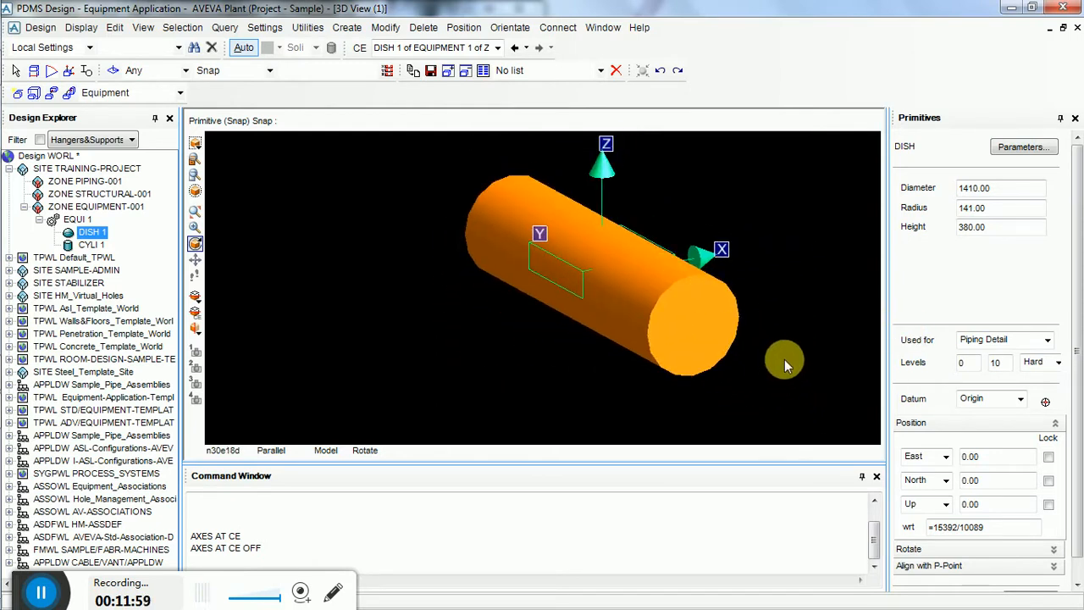
{"action": "left_click", "coordinate": [1006, 150]}
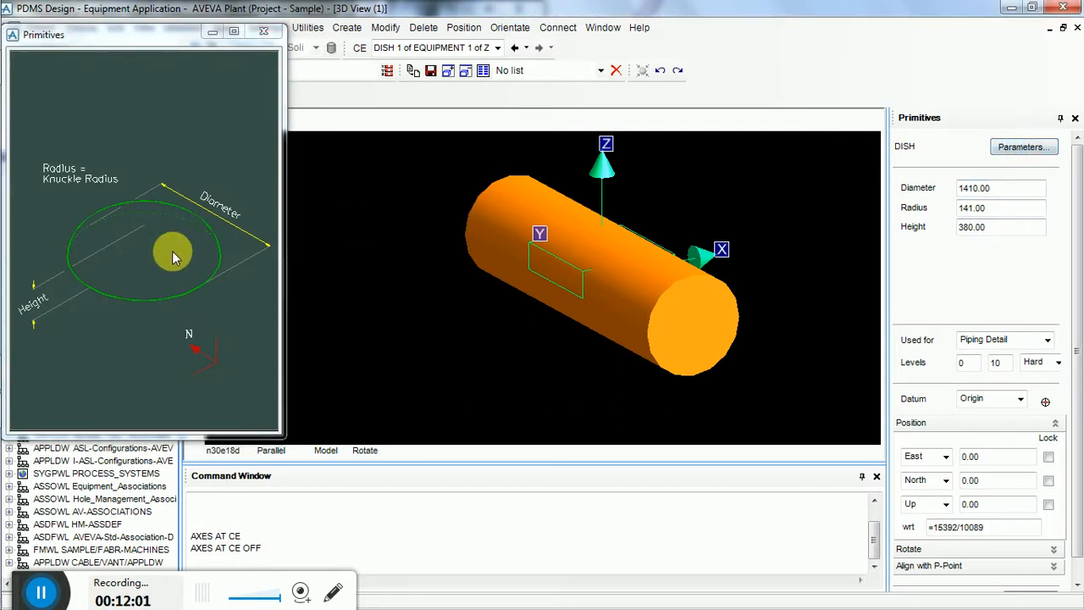
{"action": "left_click", "coordinate": [268, 34]}
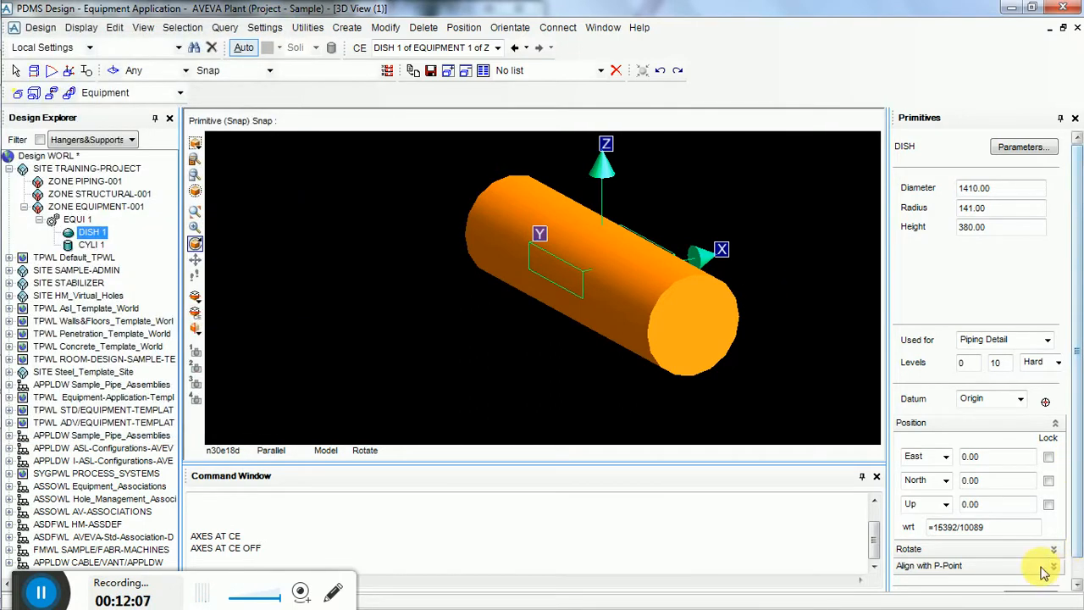
Step: Look East at the dish and rotate it 90 degrees about X
{"action": "scroll", "coordinate": [1046, 567], "scroll_direction": "down", "scroll_amount": 1}
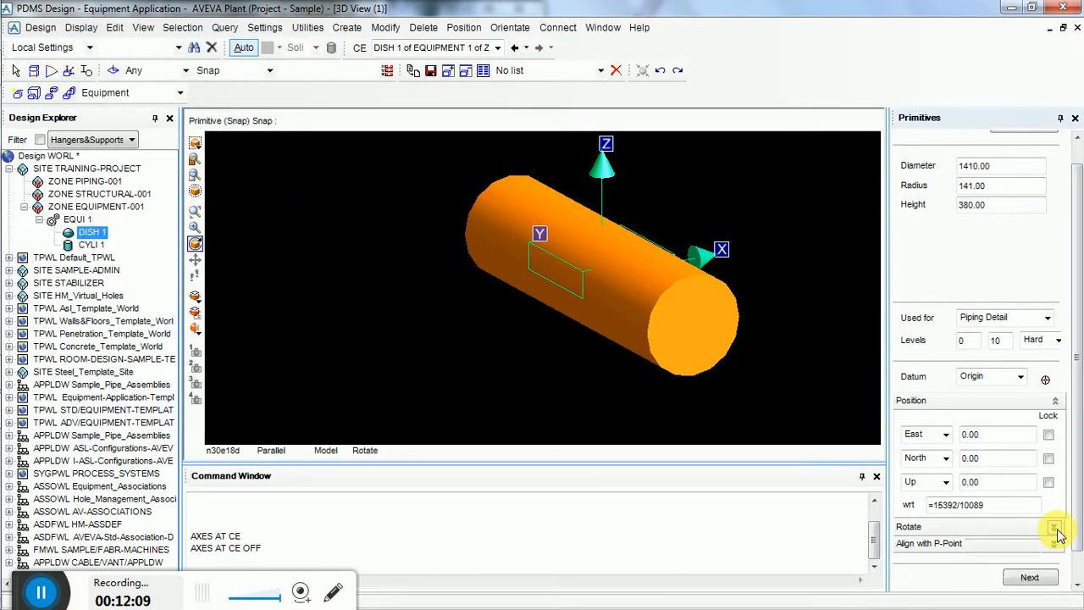
{"action": "left_click", "coordinate": [1055, 530]}
{"action": "scroll", "coordinate": [999, 533], "scroll_direction": "down", "scroll_amount": 3}
{"action": "left_click", "coordinate": [1005, 500]}
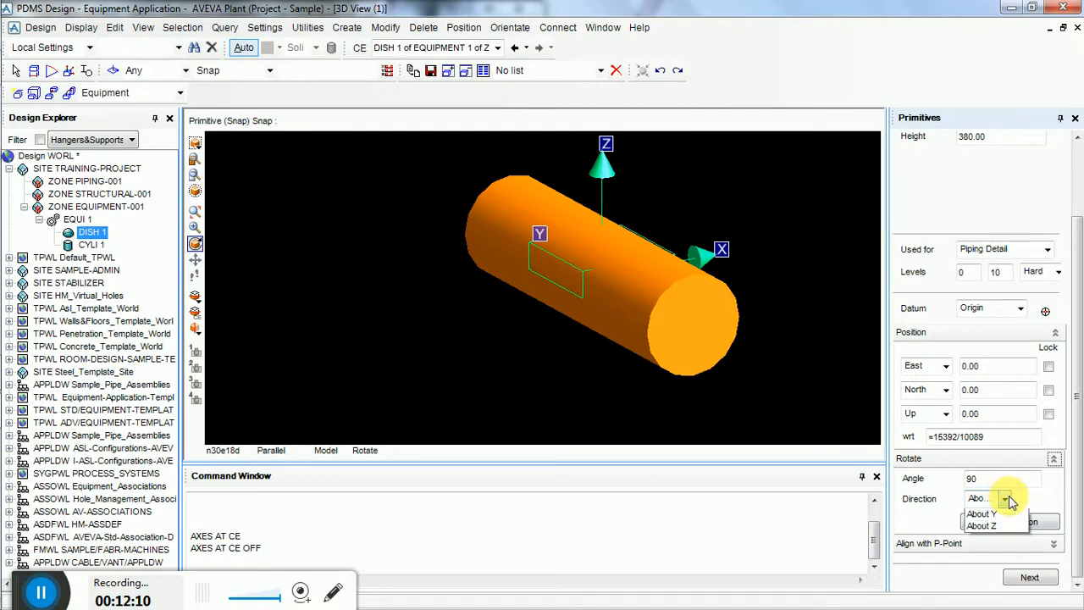
{"action": "left_click", "coordinate": [1005, 499]}
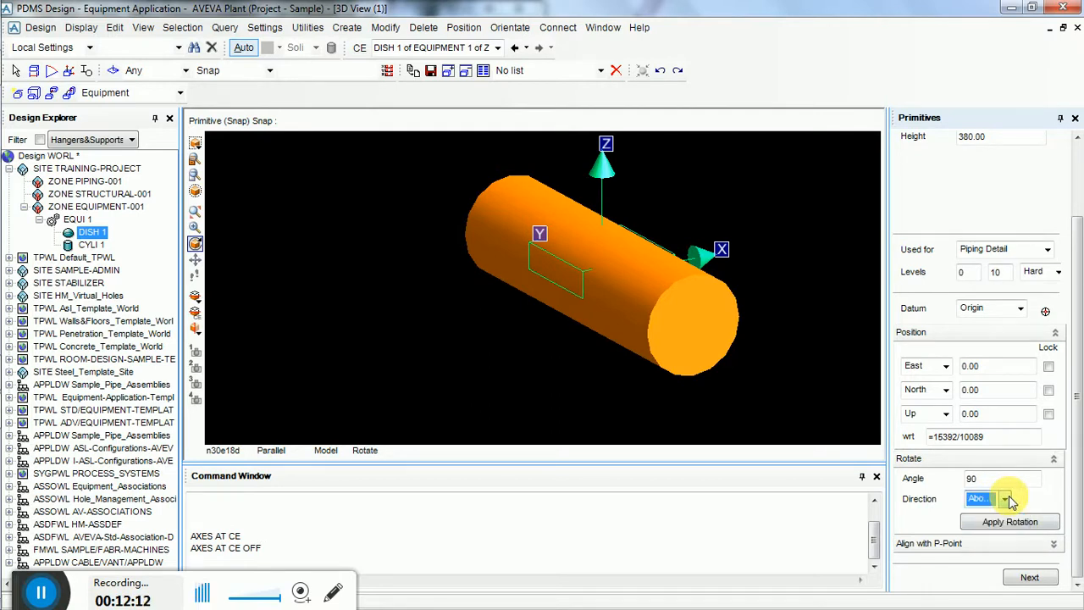
{"action": "right_click", "coordinate": [789, 196]}
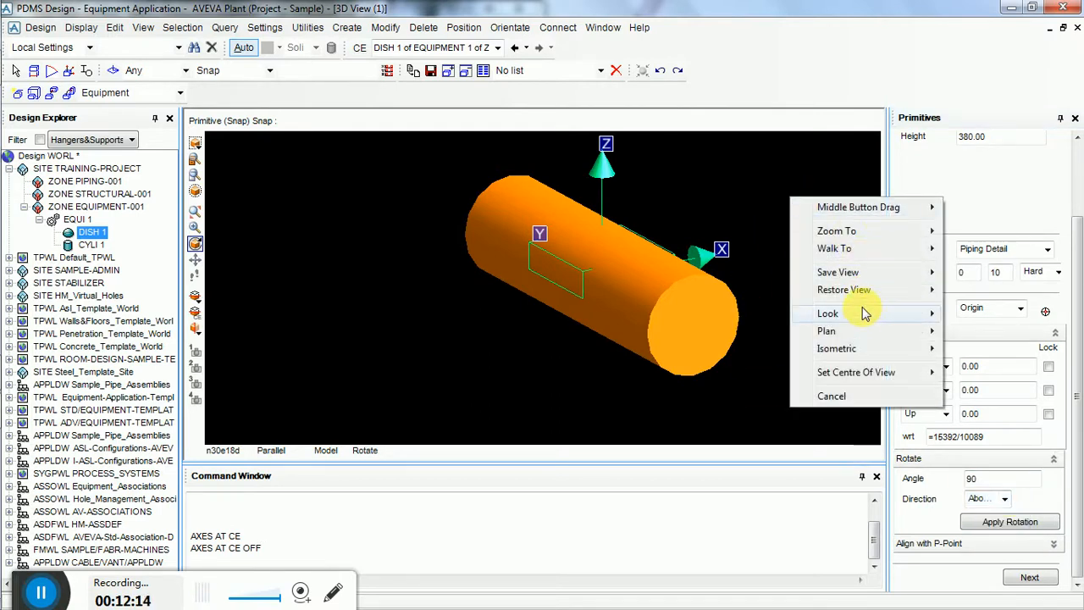
{"action": "mouse_move", "coordinate": [864, 314]}
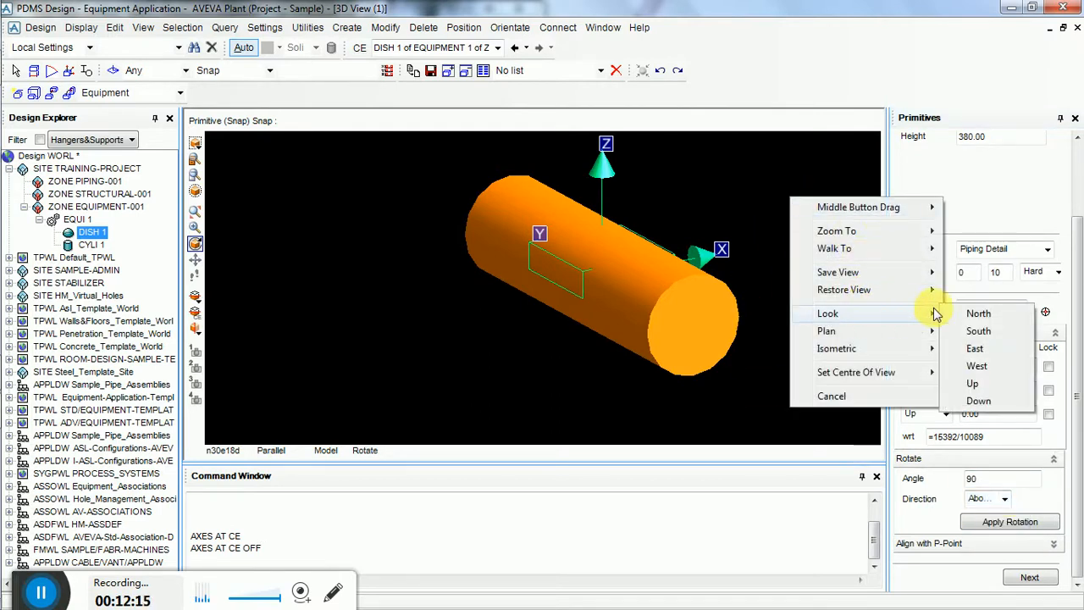
{"action": "left_click", "coordinate": [978, 349]}
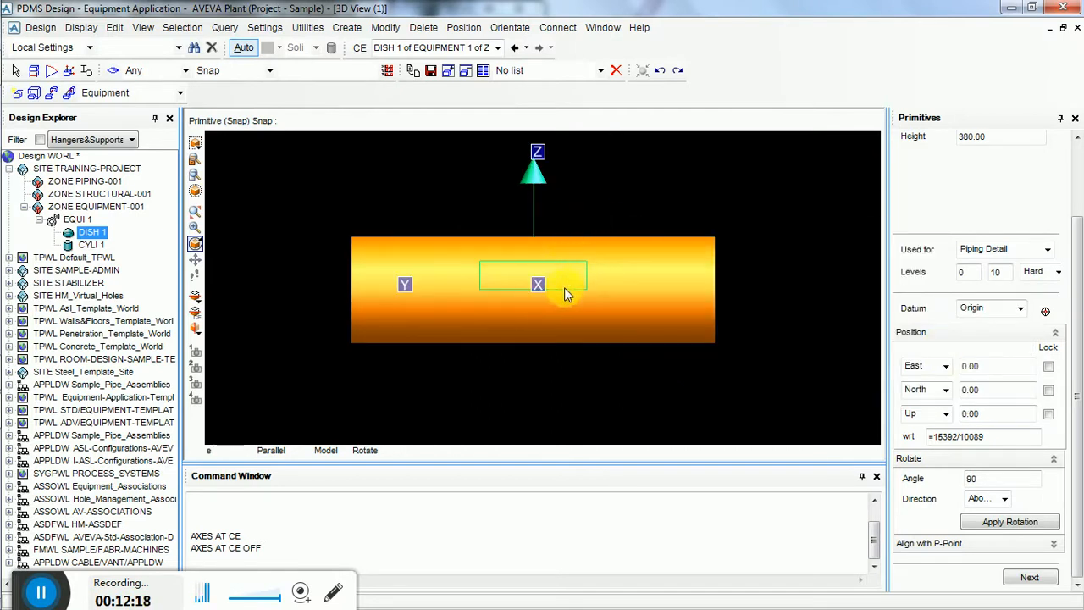
{"action": "left_click", "coordinate": [1006, 500]}
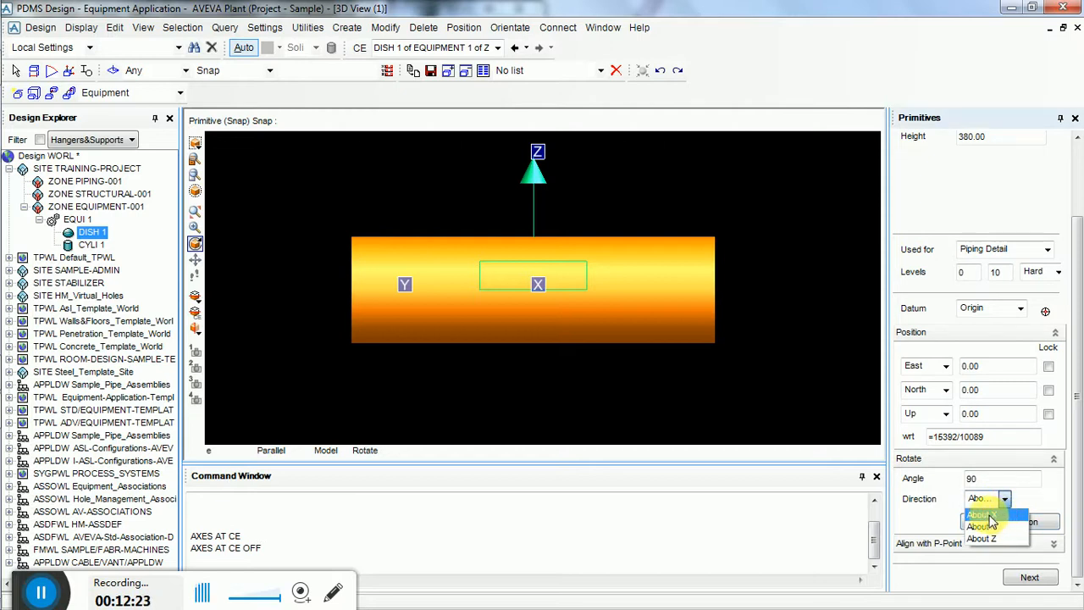
{"action": "left_click", "coordinate": [989, 516]}
{"action": "left_click", "coordinate": [1022, 527]}
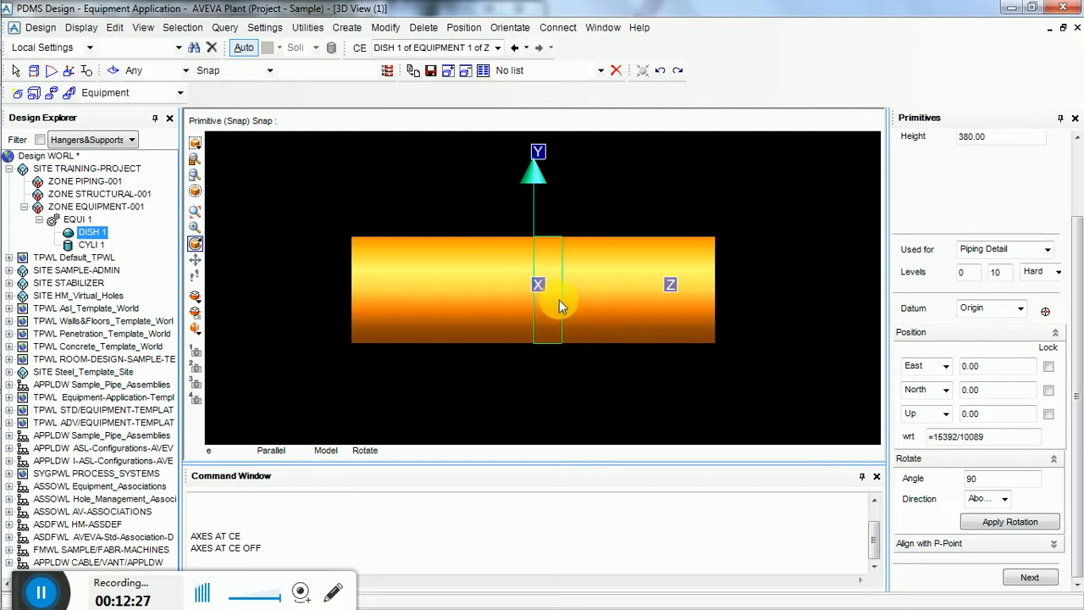
Step: Switch the 3D view to wireframe and look East at the rotated dish within the cylinder
{"action": "left_click_drag", "start_coordinate": [648, 291], "coordinate": [503, 351]}
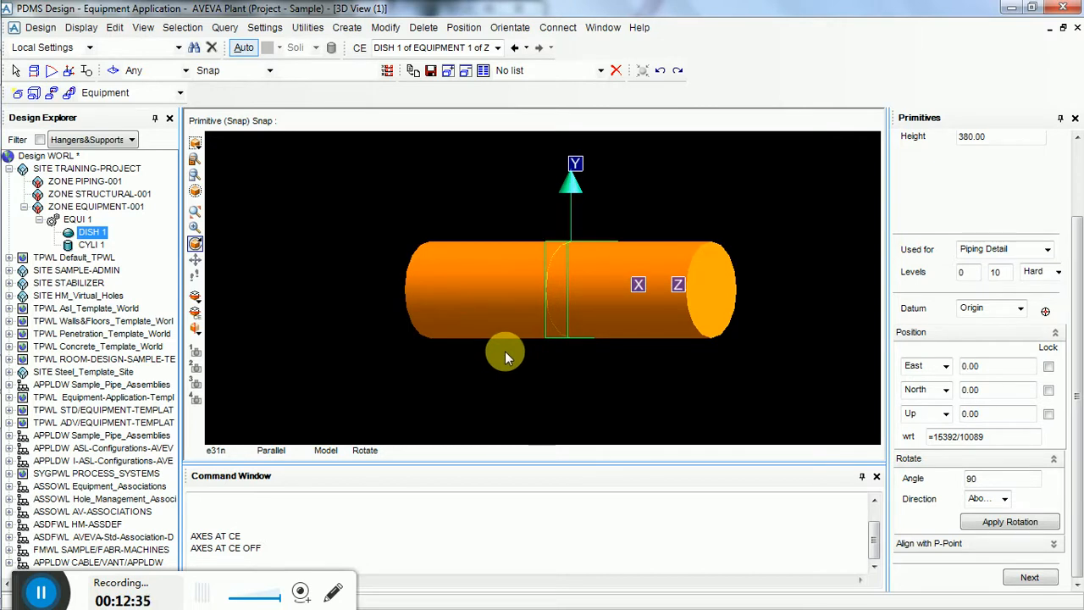
{"action": "key", "text": "F8"}
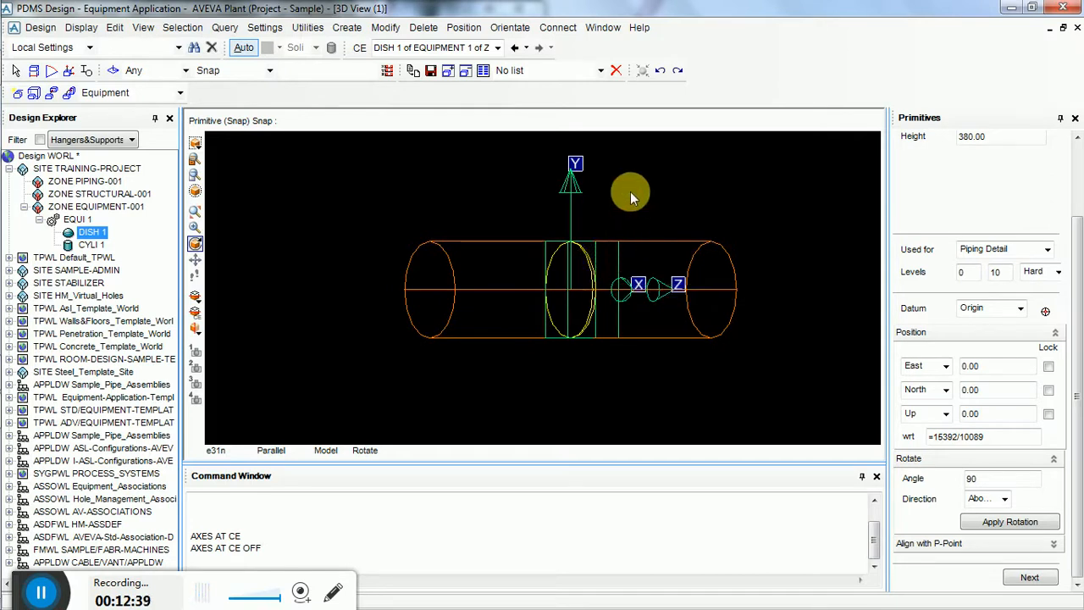
{"action": "right_click", "coordinate": [636, 166]}
{"action": "mouse_move", "coordinate": [745, 279]}
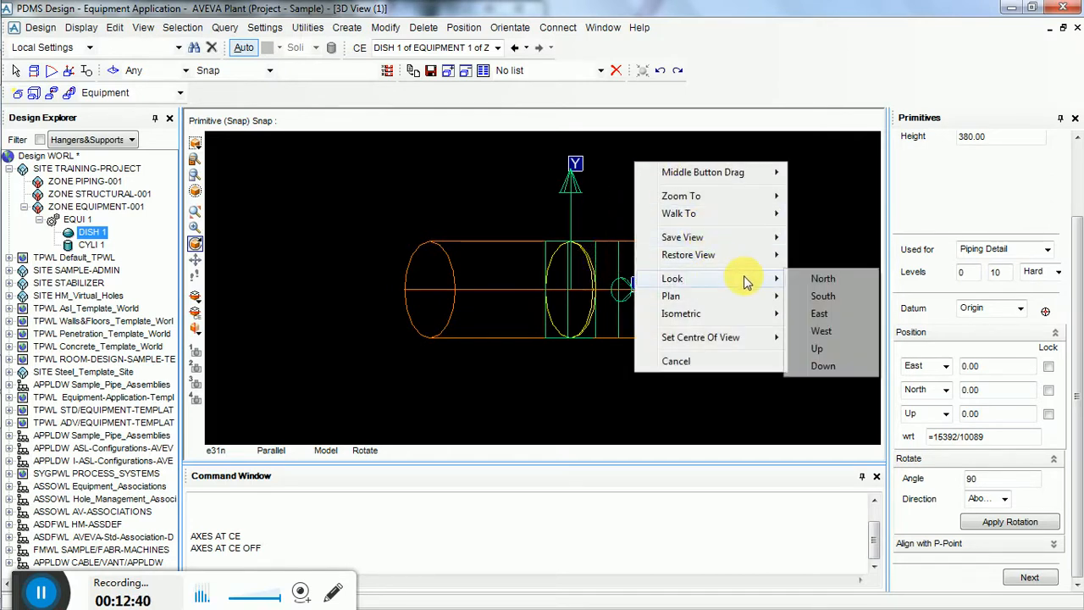
{"action": "left_click", "coordinate": [819, 315]}
{"action": "scroll", "coordinate": [611, 294], "scroll_direction": "up", "scroll_amount": 3}
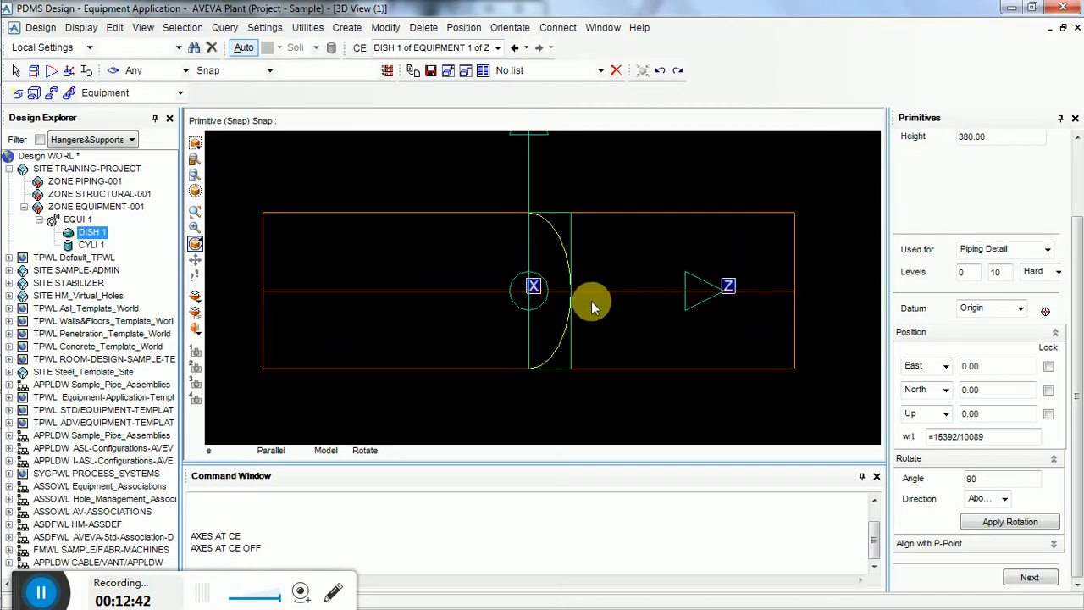
{"action": "scroll", "coordinate": [554, 221], "scroll_direction": "down", "scroll_amount": 2}
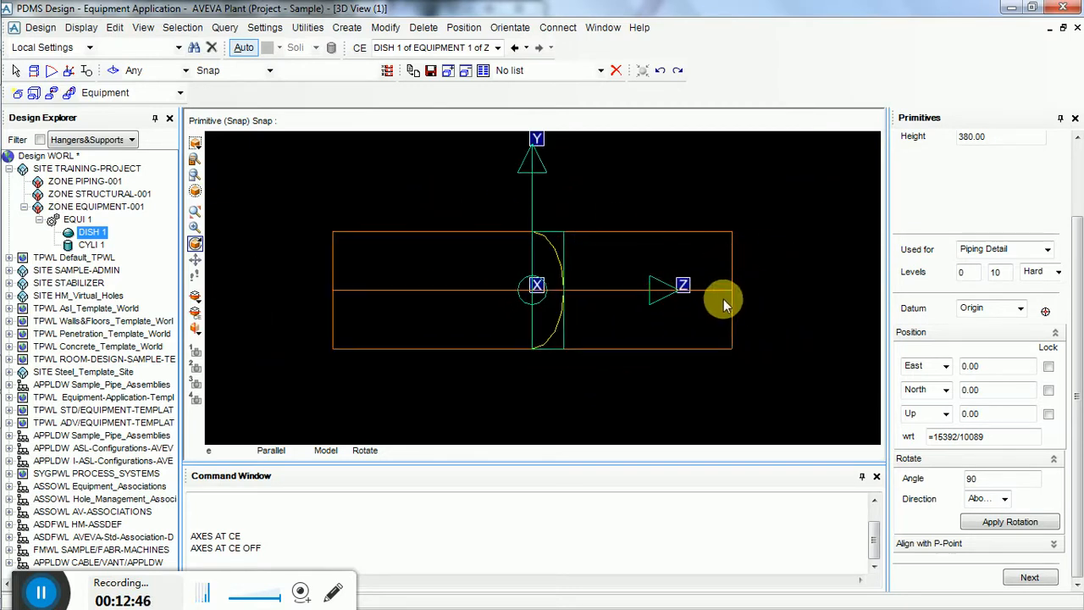
Step: Finish the rotated dish primitive and return to the list of primitive types
{"action": "left_click", "coordinate": [1031, 576]}
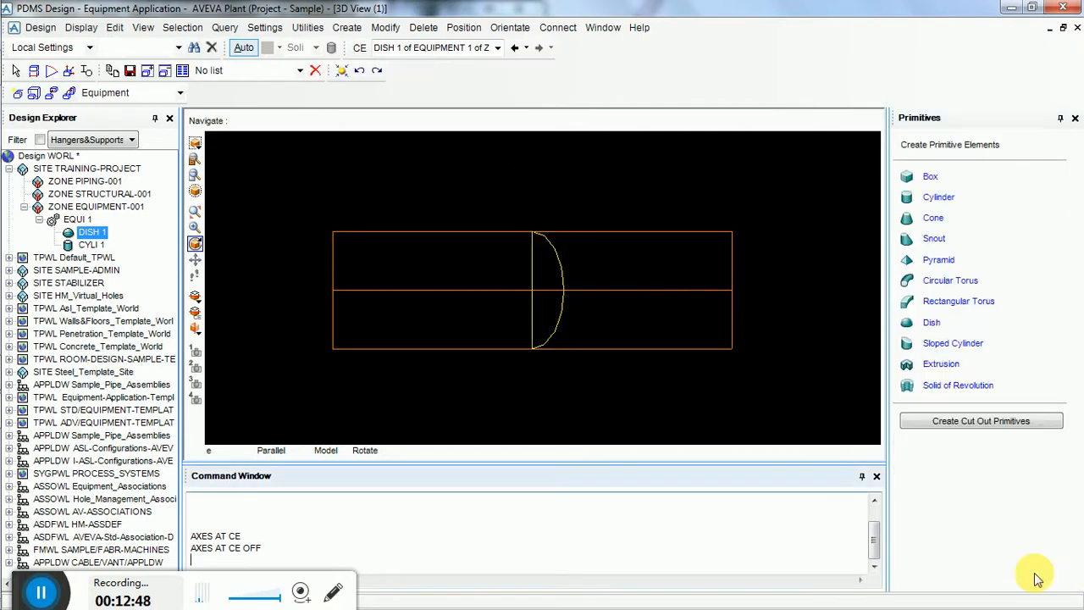
{"action": "right_click", "coordinate": [551, 189]}
{"action": "left_click", "coordinate": [495, 195]}
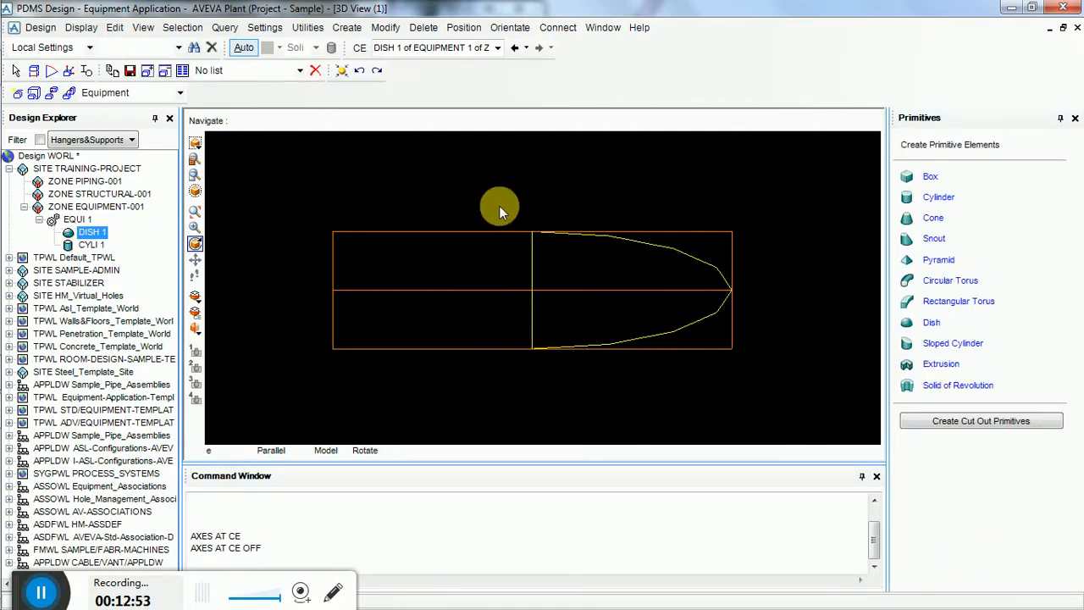
{"action": "left_click", "coordinate": [42, 597]}
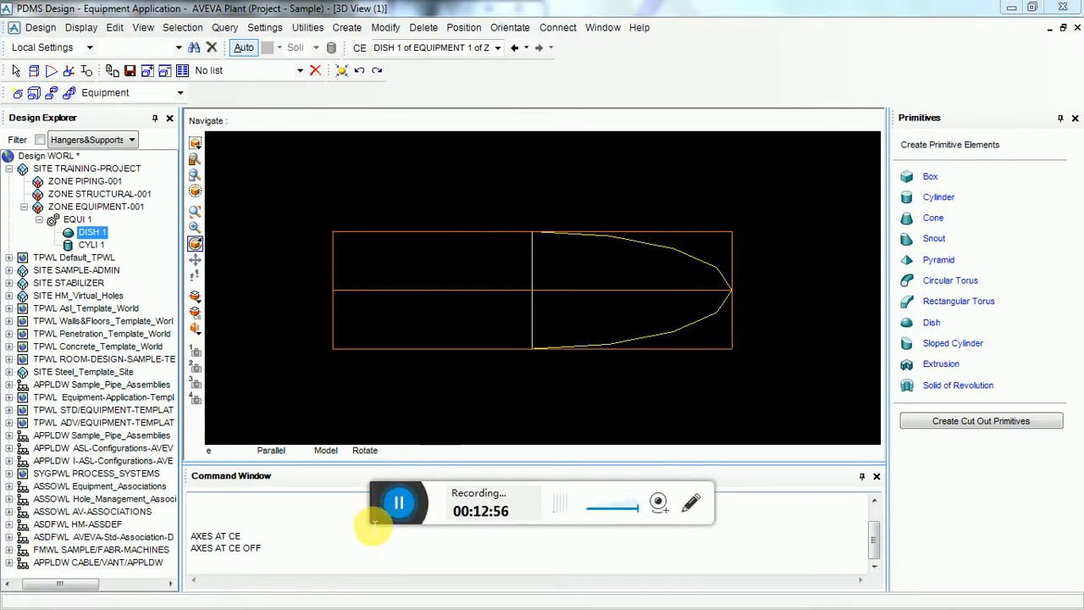
{"action": "left_click_drag", "start_coordinate": [374, 522], "coordinate": [19, 604]}
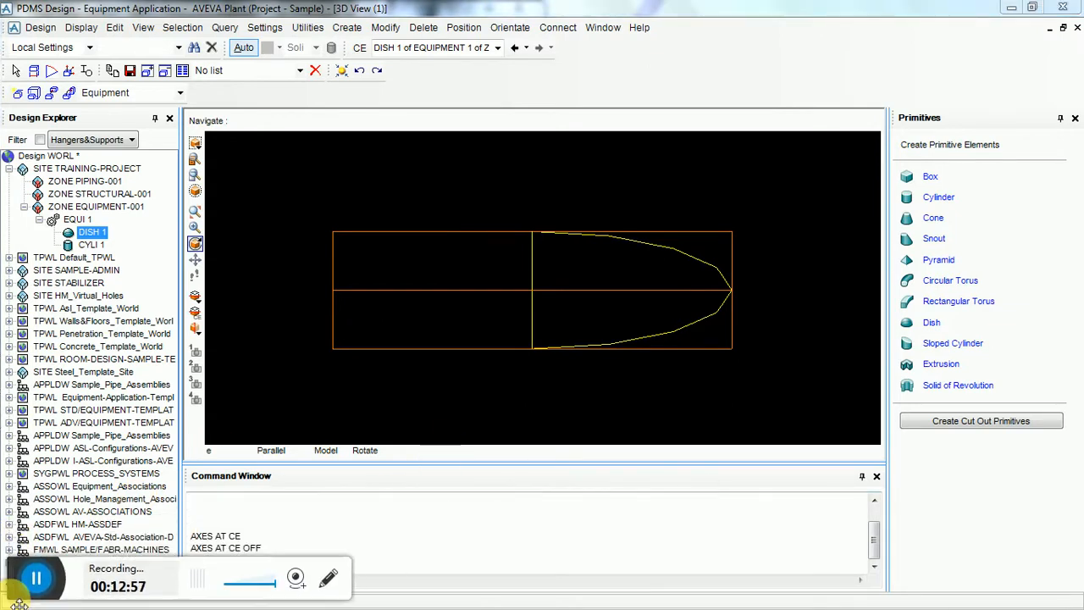
{"action": "left_click", "coordinate": [611, 347]}
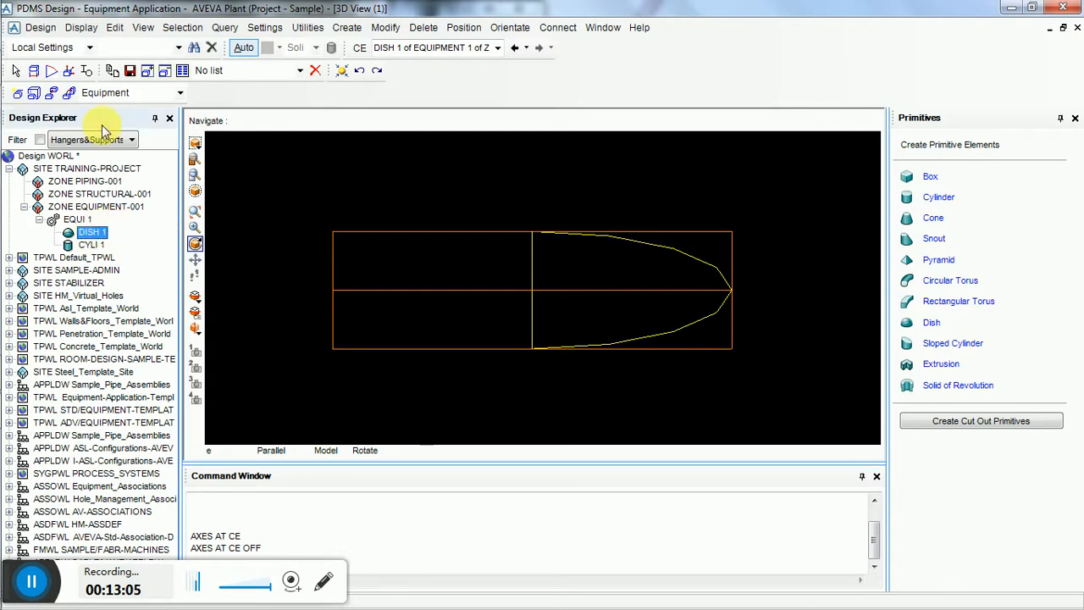
Step: Query the dish's attributes and review its height, radius and diameter
{"action": "left_click", "coordinate": [301, 28]}
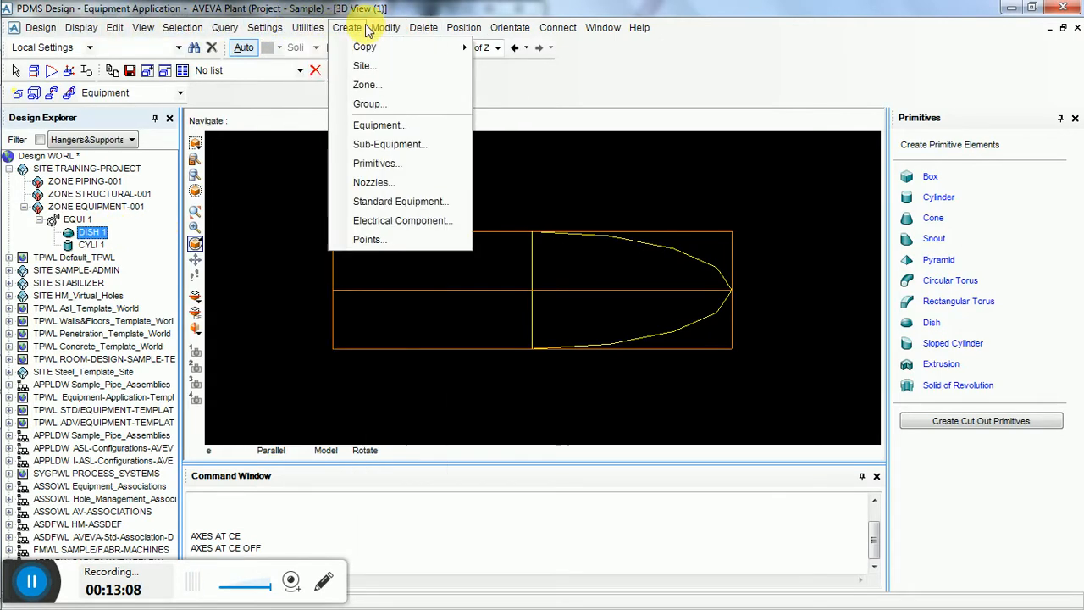
{"action": "mouse_move", "coordinate": [221, 32]}
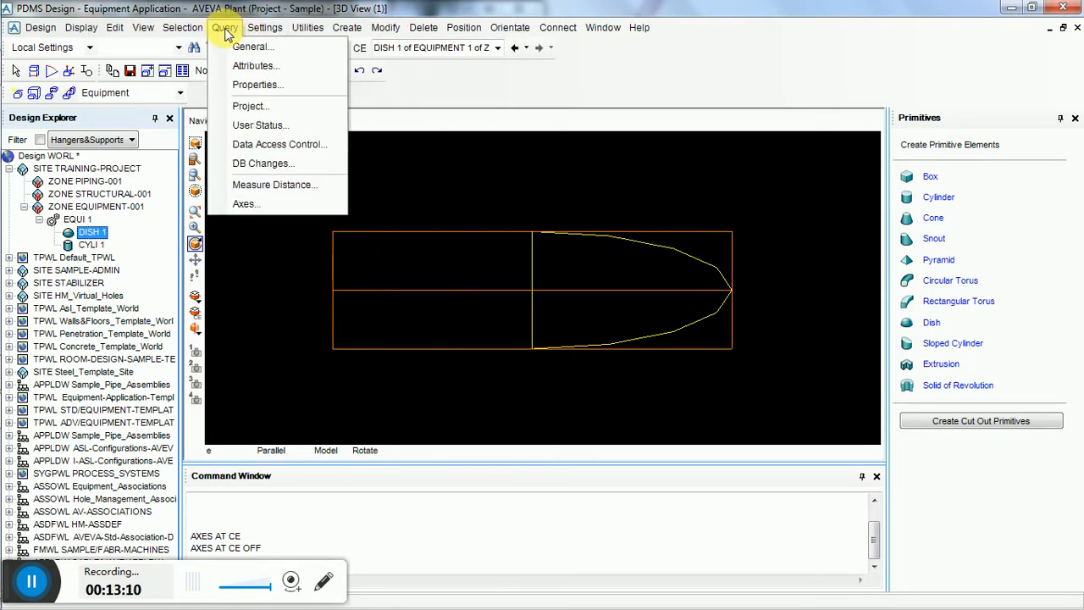
{"action": "left_click", "coordinate": [252, 66]}
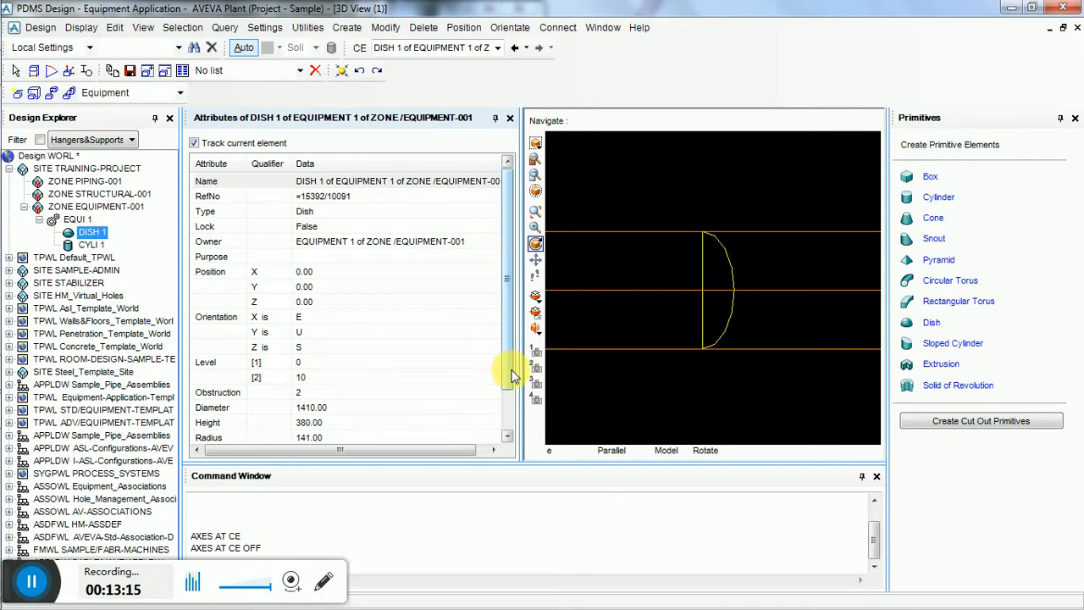
{"action": "scroll", "coordinate": [517, 402], "scroll_direction": "down", "scroll_amount": 1}
{"action": "scroll", "coordinate": [516, 403], "scroll_direction": "down", "scroll_amount": 1}
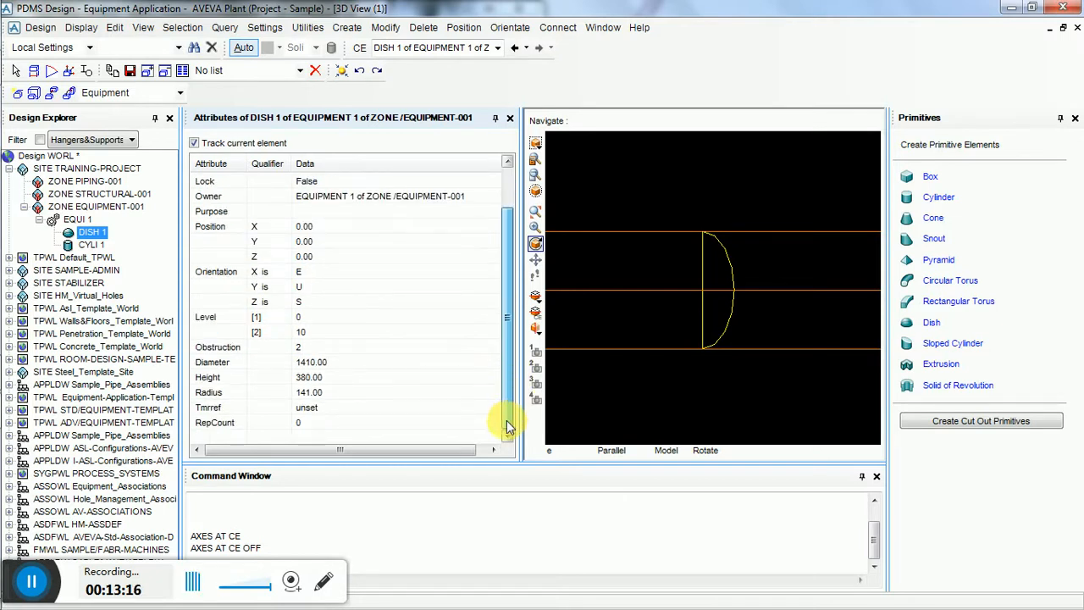
{"action": "left_click", "coordinate": [305, 377]}
{"action": "left_click", "coordinate": [318, 395]}
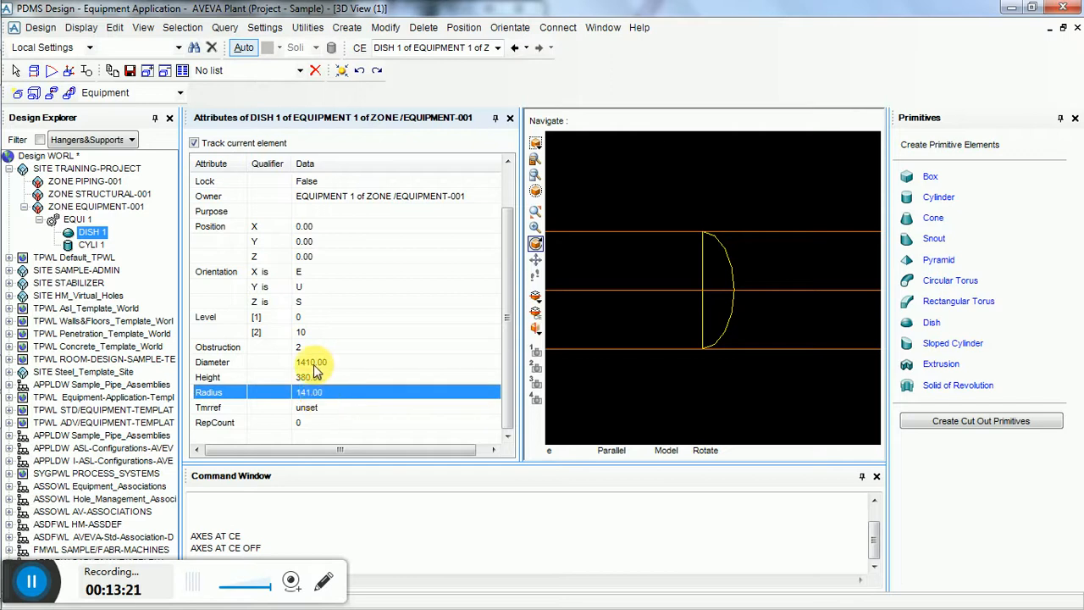
{"action": "left_click", "coordinate": [313, 366]}
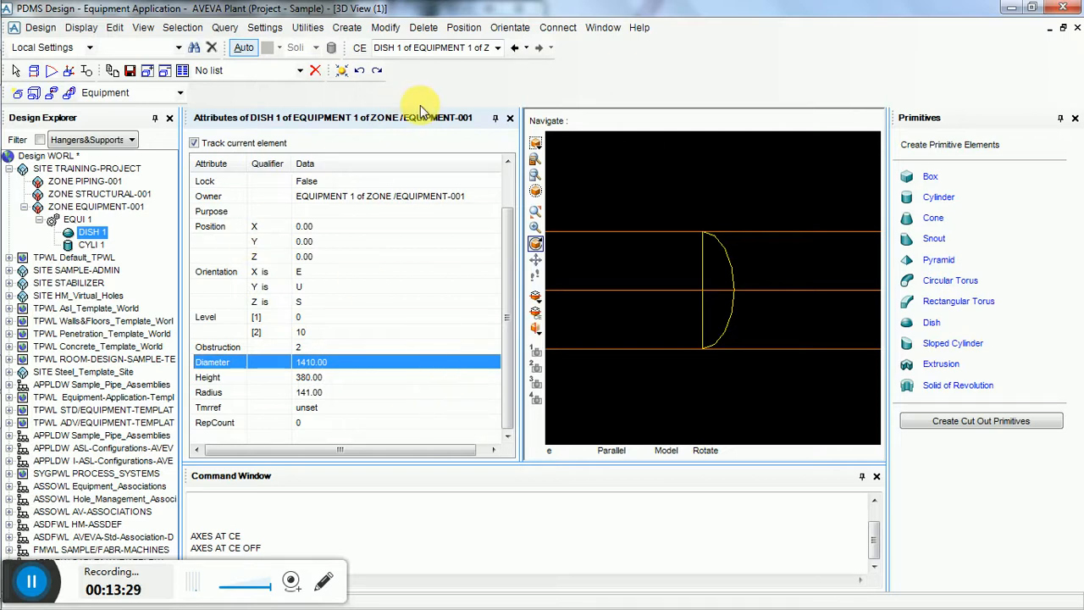
{"action": "left_click", "coordinate": [509, 118]}
Step: Examine the wireframe dish's shape and placement inside the cylinder at different magnifications
{"action": "middle_click_drag", "start_coordinate": [549, 221], "coordinate": [521, 272]}
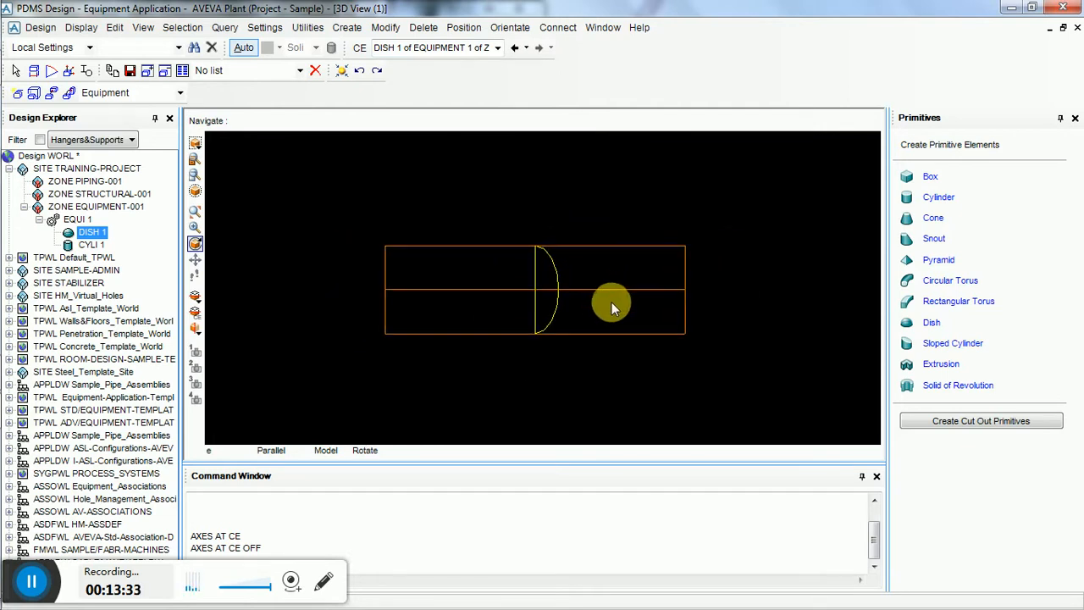
{"action": "scroll", "coordinate": [611, 301], "scroll_direction": "up", "scroll_amount": 4}
{"action": "scroll", "coordinate": [464, 283], "scroll_direction": "down", "scroll_amount": 2}
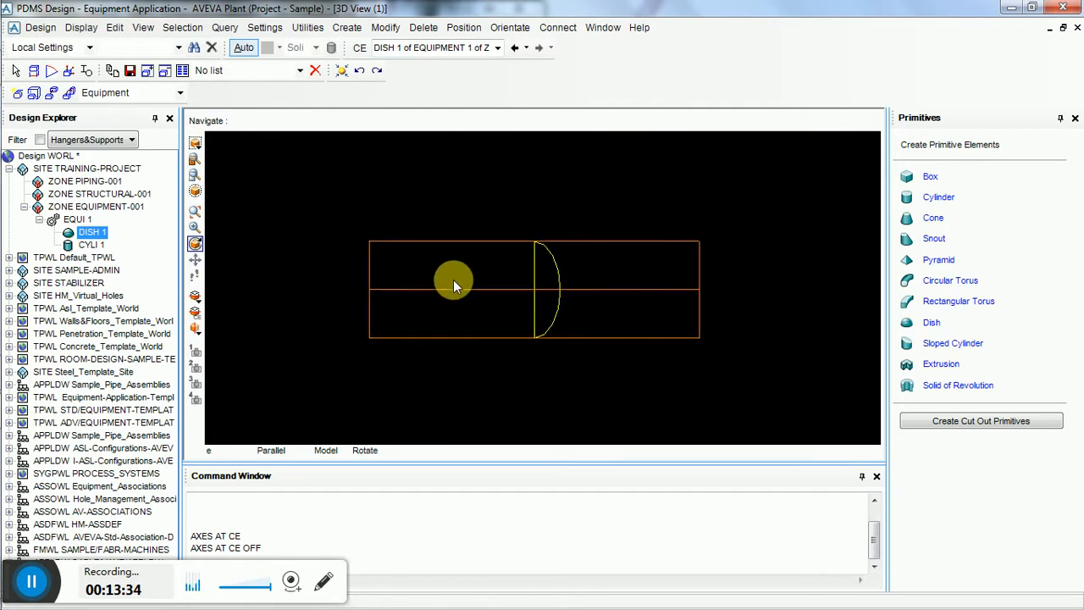
{"action": "key", "text": "ctrl+z"}
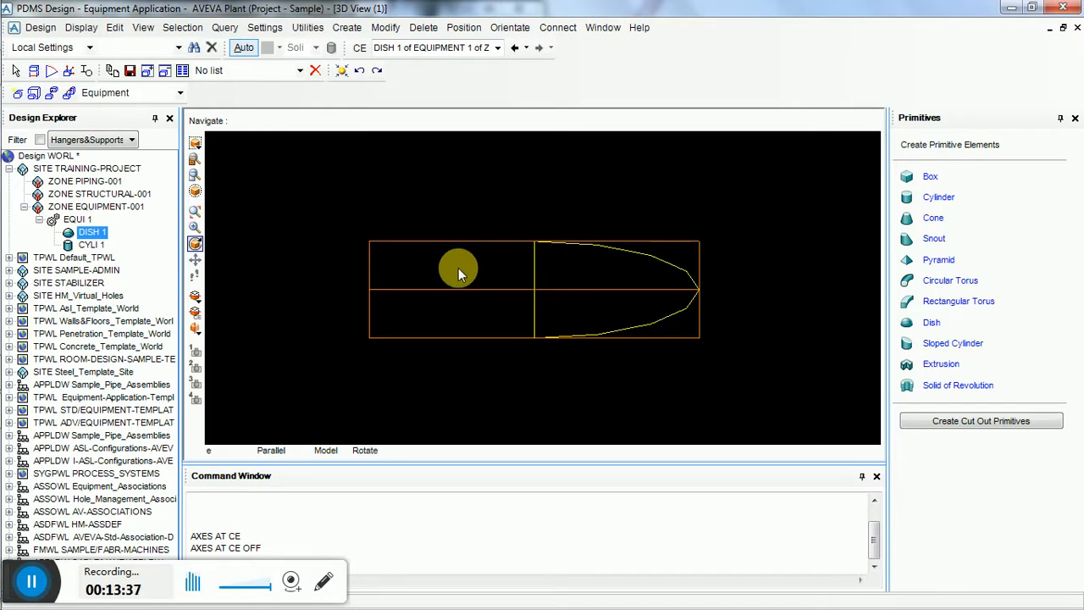
{"action": "scroll", "coordinate": [648, 295], "scroll_direction": "down", "scroll_amount": 5}
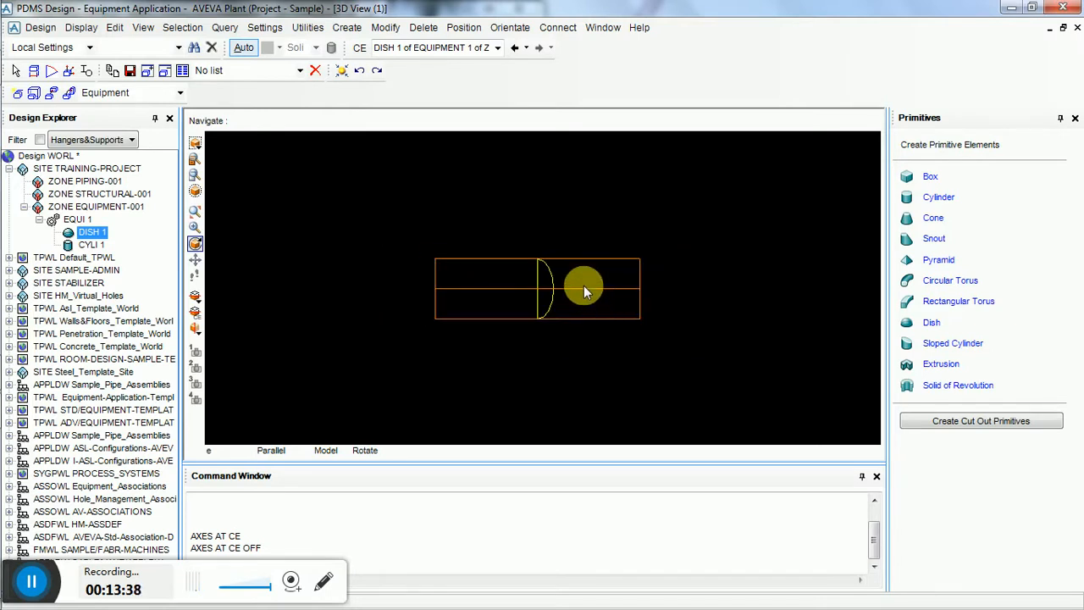
{"action": "scroll", "coordinate": [593, 283], "scroll_direction": "up", "scroll_amount": 9}
{"action": "scroll", "coordinate": [546, 282], "scroll_direction": "up", "scroll_amount": 1}
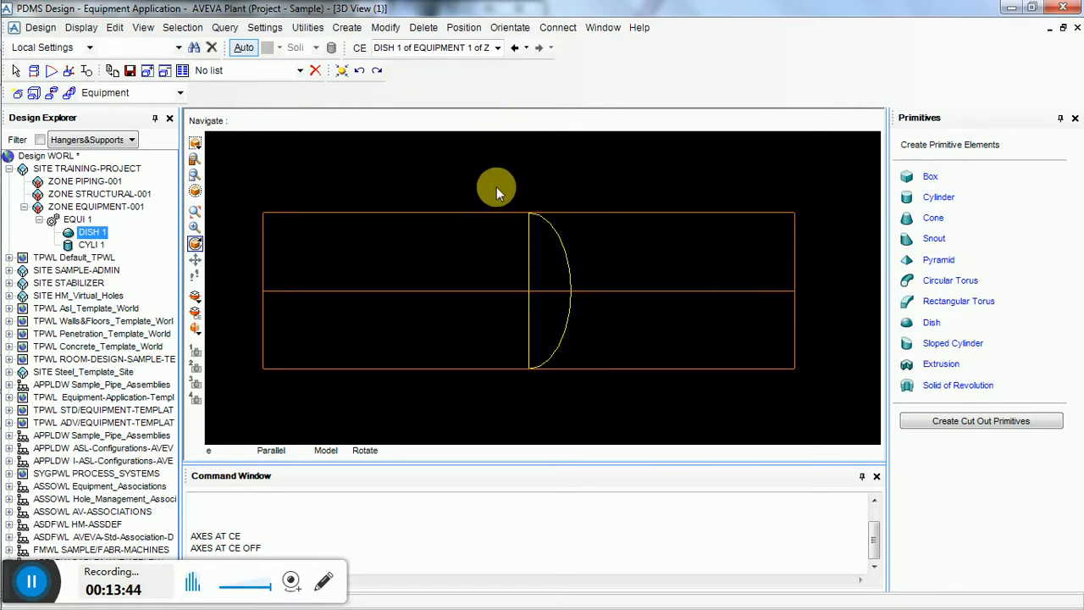
{"action": "scroll", "coordinate": [564, 284], "scroll_direction": "down", "scroll_amount": 2}
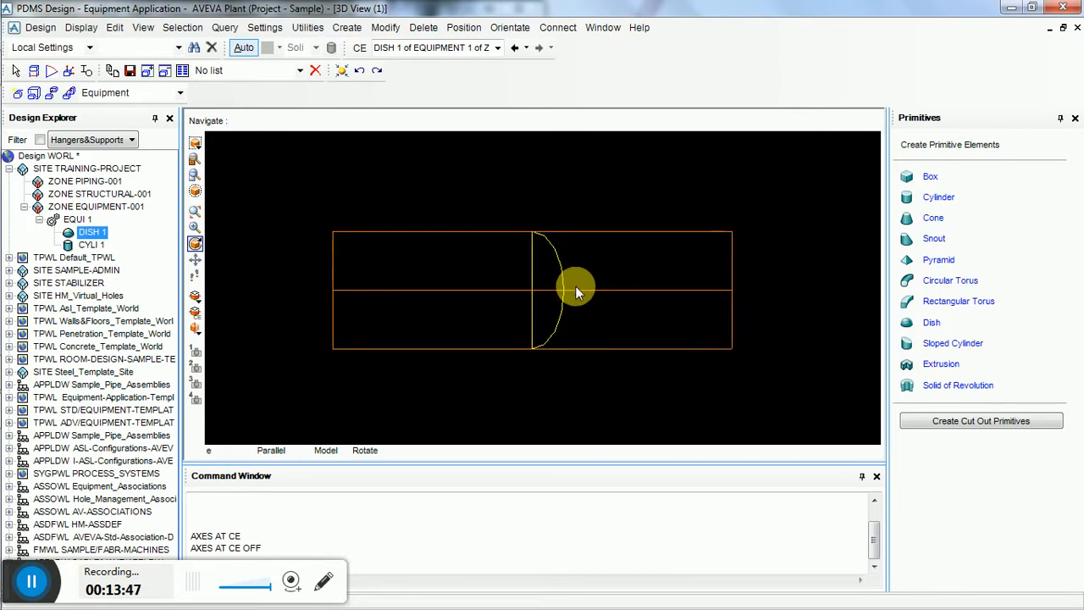
{"action": "left_click", "coordinate": [94, 233]}
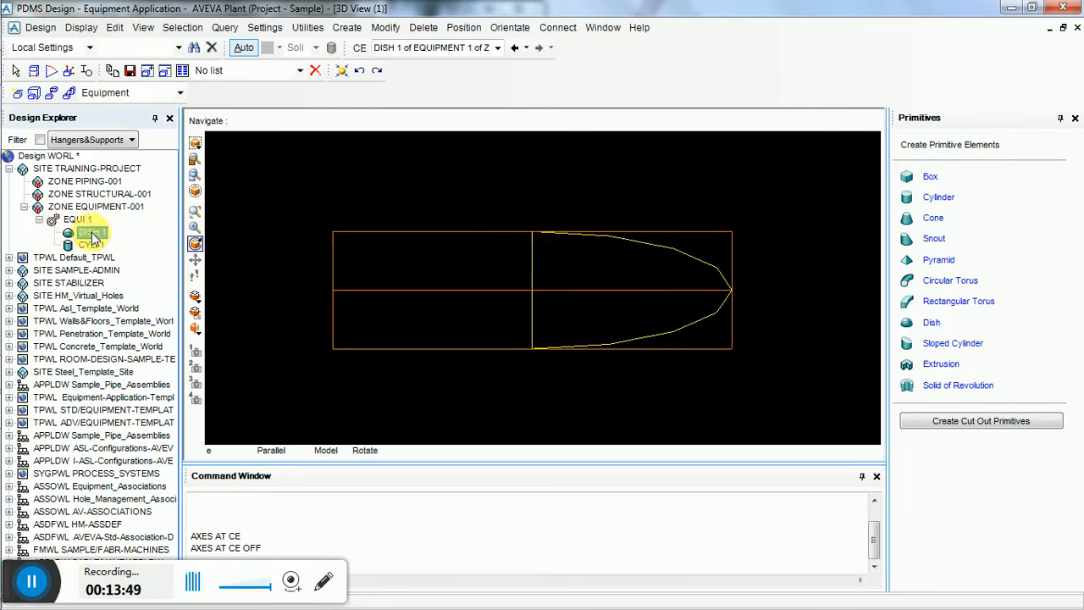
{"action": "left_click", "coordinate": [566, 32]}
{"action": "mouse_move", "coordinate": [515, 27]}
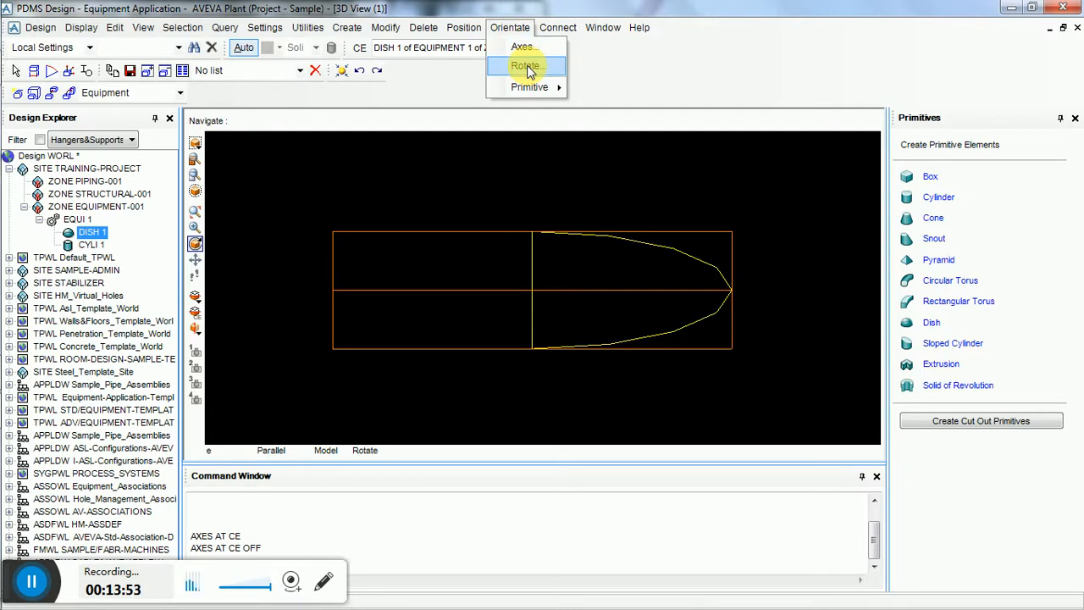
{"action": "left_click", "coordinate": [526, 67]}
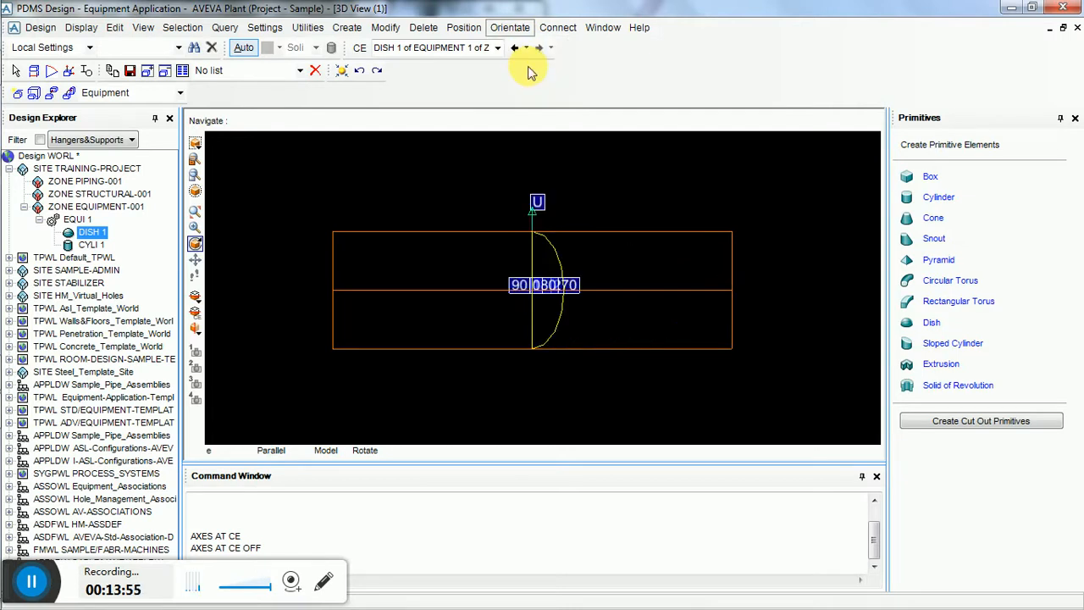
{"action": "left_click", "coordinate": [227, 7]}
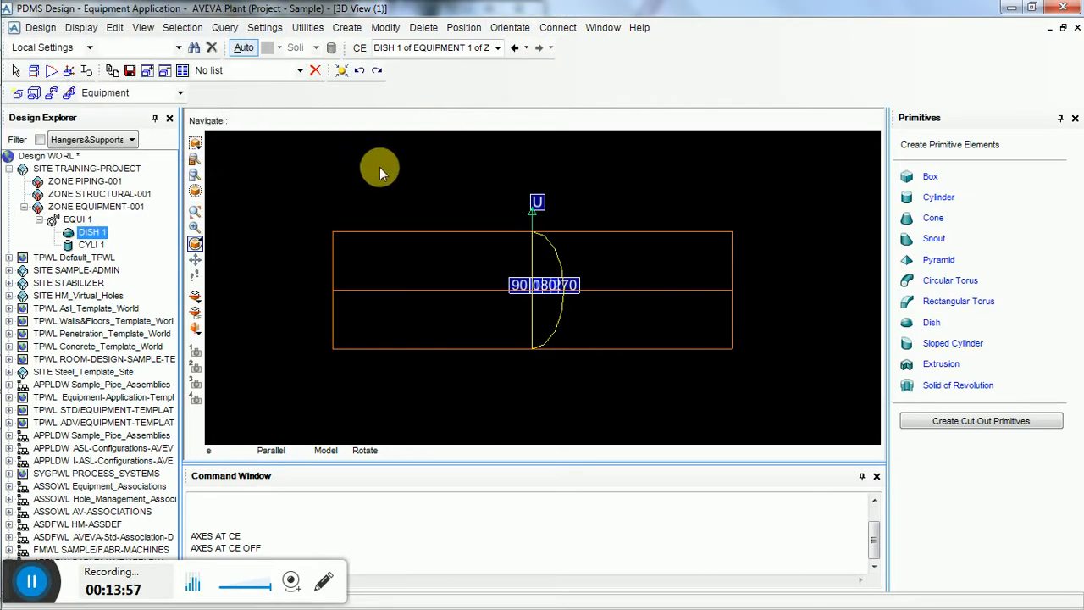
{"action": "left_click", "coordinate": [463, 27]}
{"action": "left_click", "coordinate": [491, 224]}
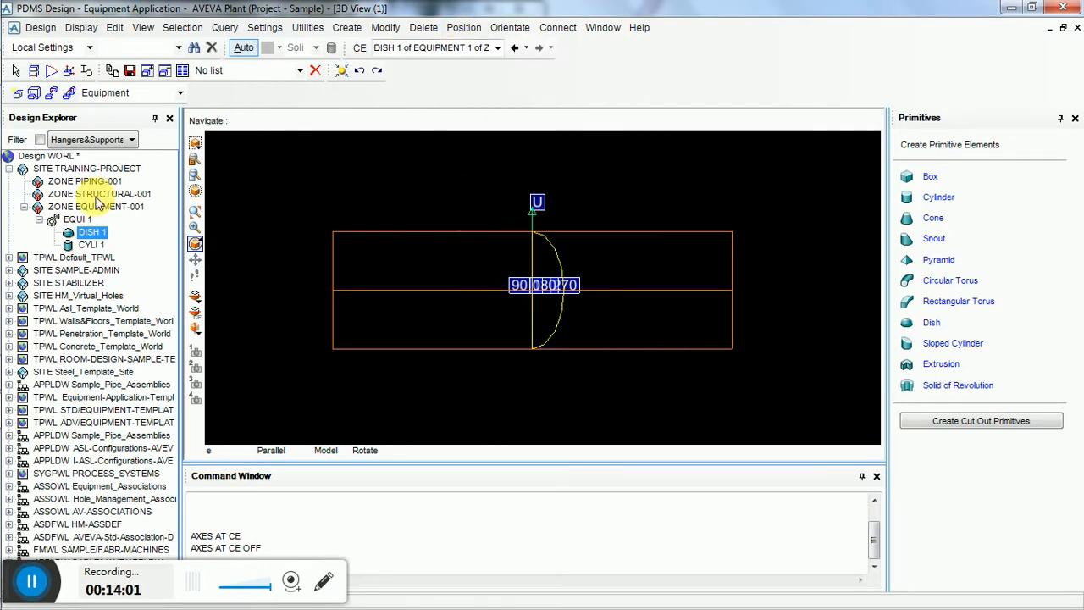
{"action": "left_click", "coordinate": [94, 232]}
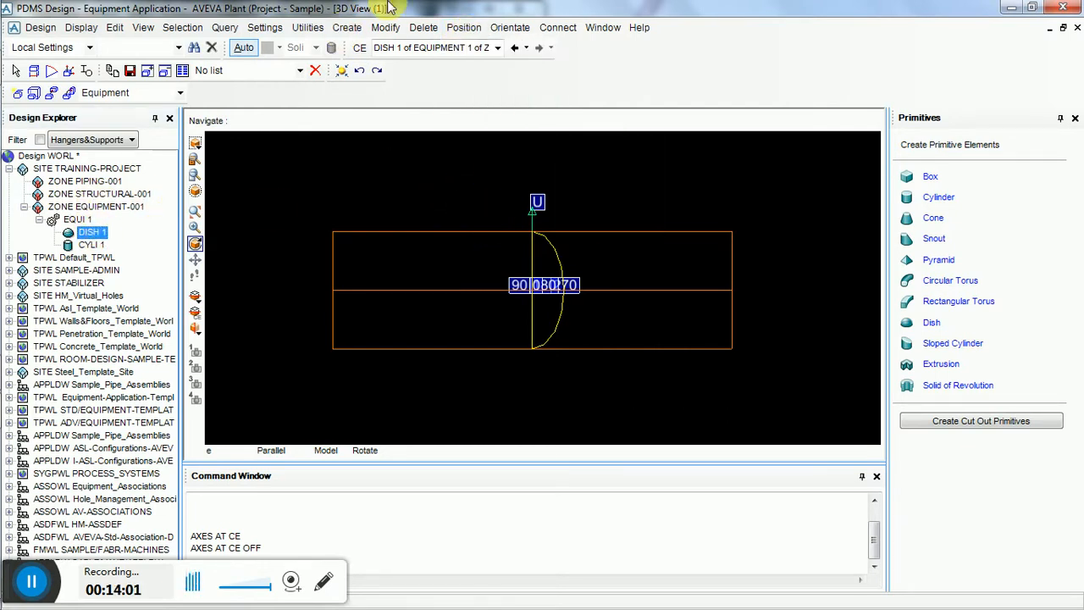
{"action": "left_click", "coordinate": [464, 27]}
{"action": "mouse_move", "coordinate": [513, 88]}
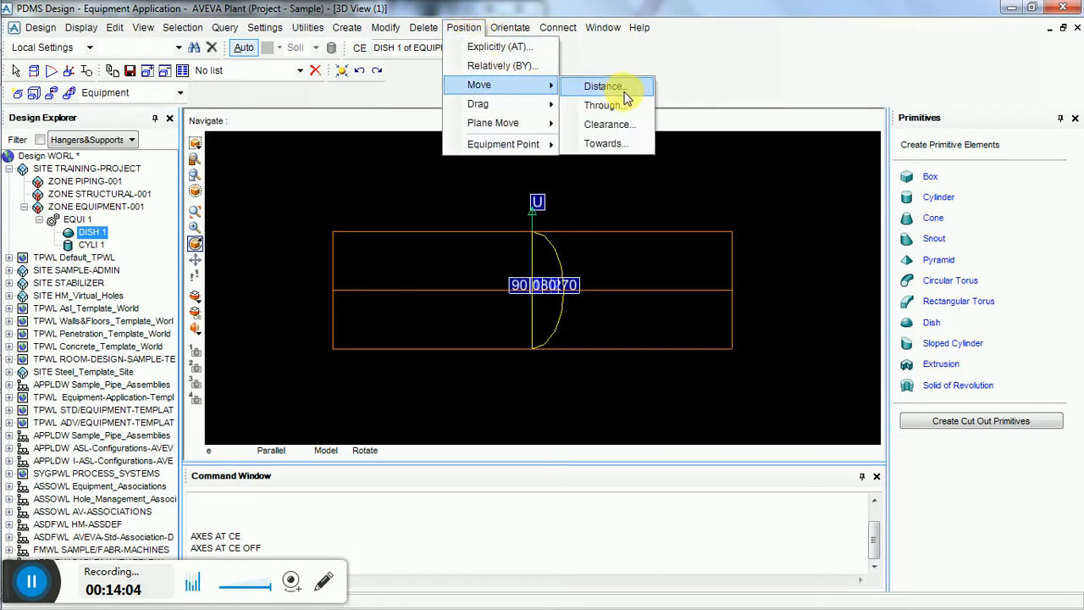
{"action": "left_click", "coordinate": [615, 110]}
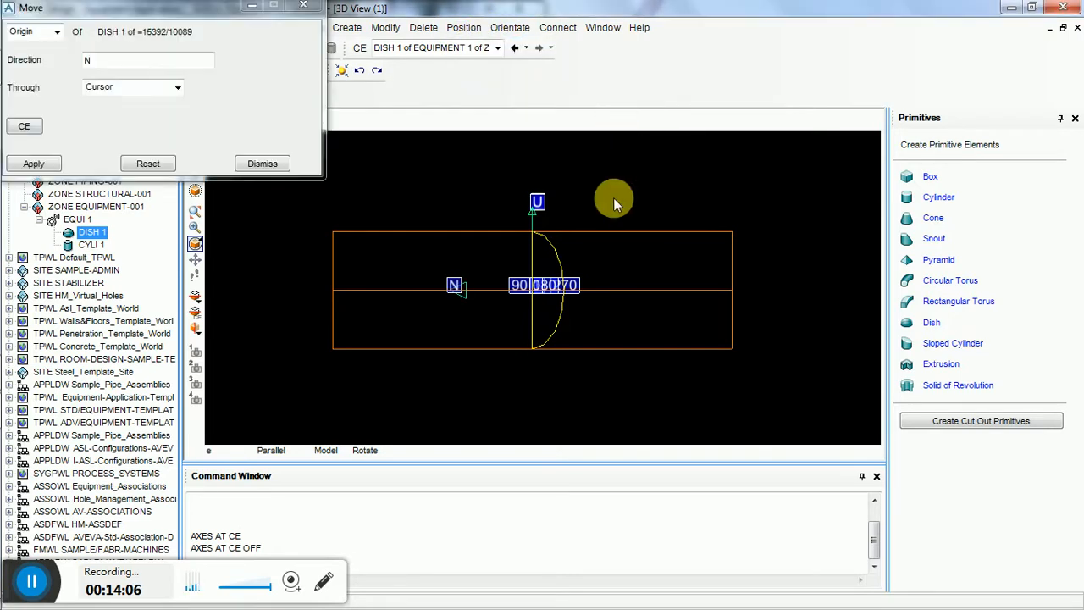
{"action": "left_click", "coordinate": [122, 61]}
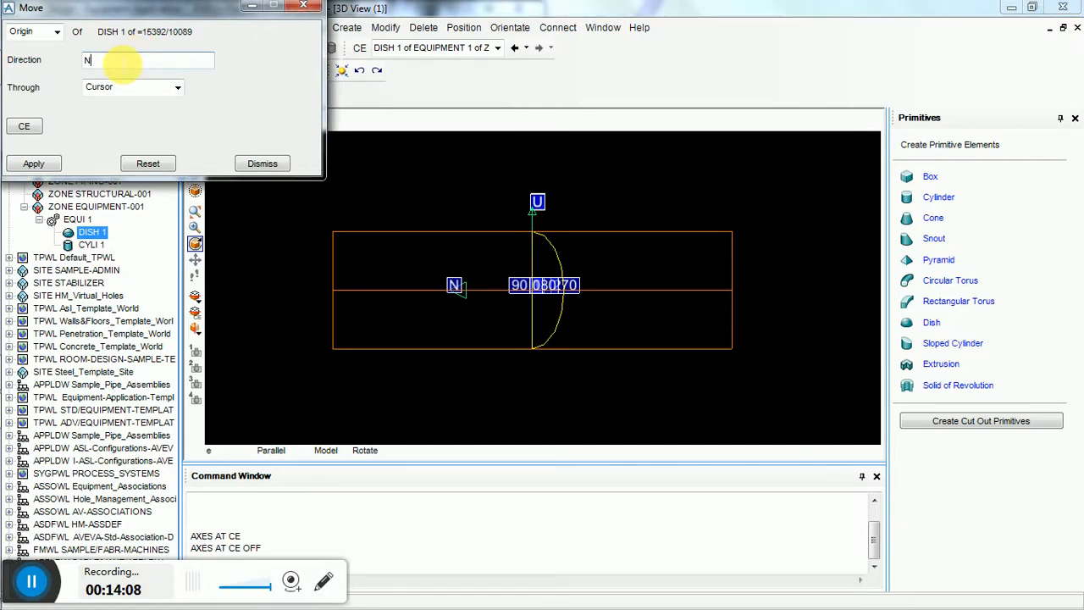
{"action": "left_click", "coordinate": [525, 254]}
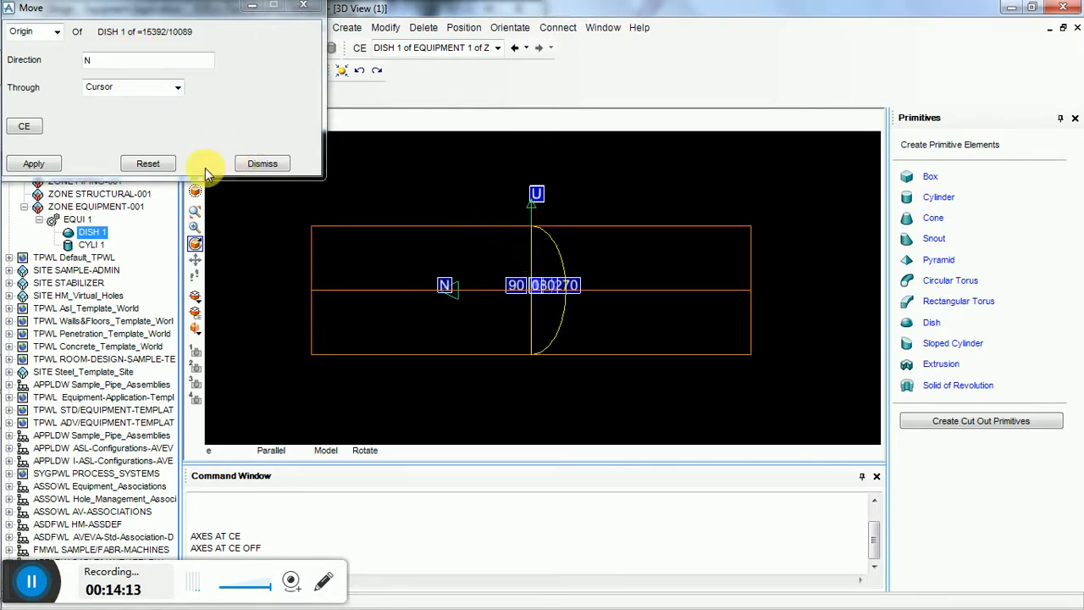
{"action": "left_click", "coordinate": [302, 6]}
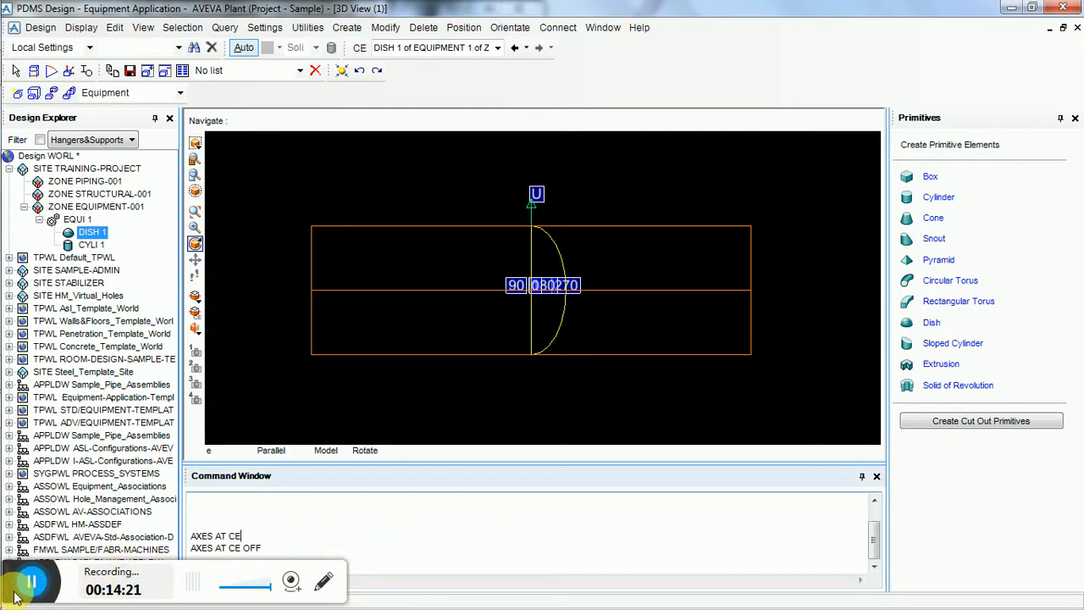
Step: Move the dish 2400 south to the end of the cylinder with the command BY S2400
{"action": "left_click_drag", "start_coordinate": [15, 598], "coordinate": [755, 598]}
{"action": "left_click", "coordinate": [530, 382]}
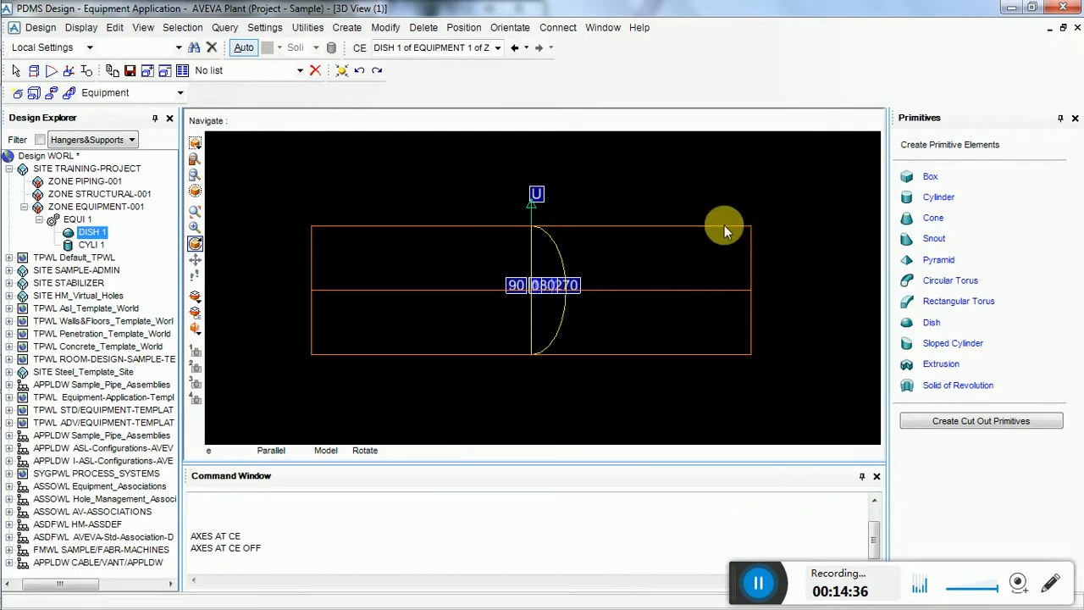
{"action": "left_click", "coordinate": [322, 536]}
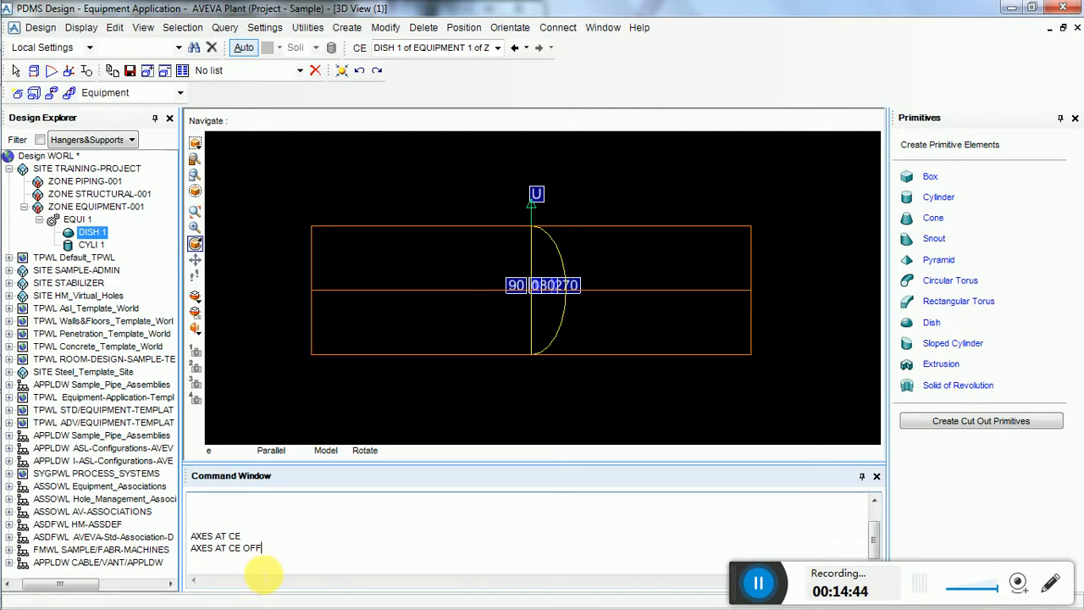
{"action": "type", "text": "BY S"}
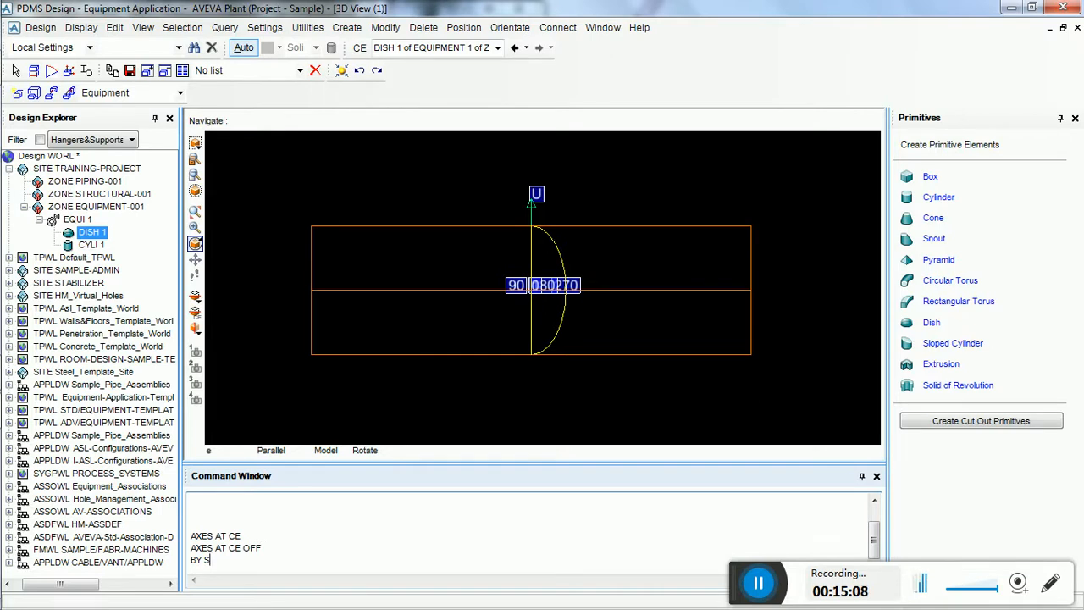
{"action": "type", "text": "2400"}
{"action": "key", "text": "Return"}
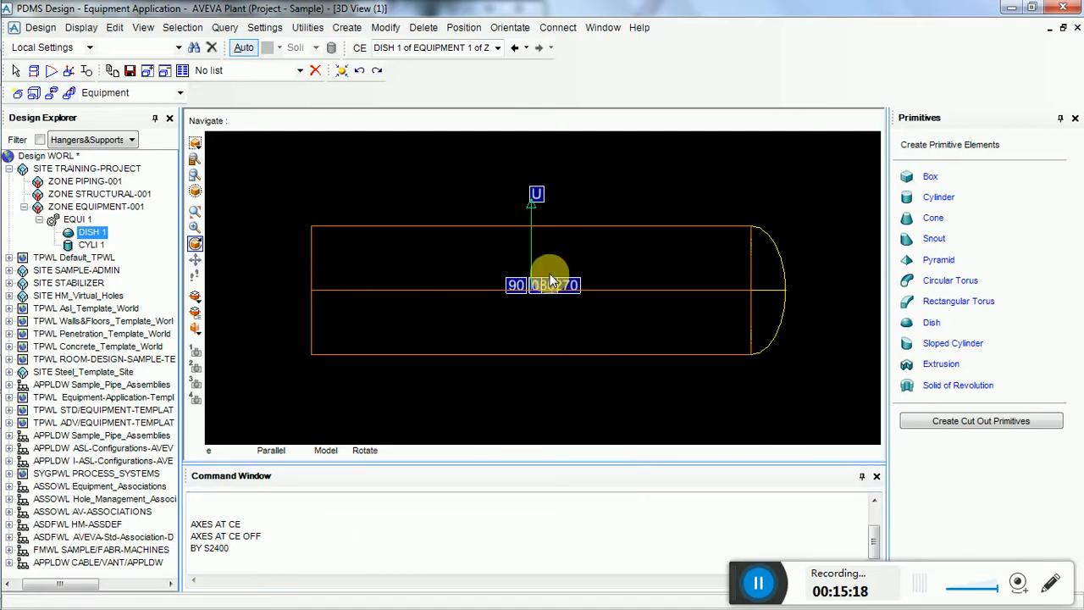
{"action": "right_click", "coordinate": [282, 164]}
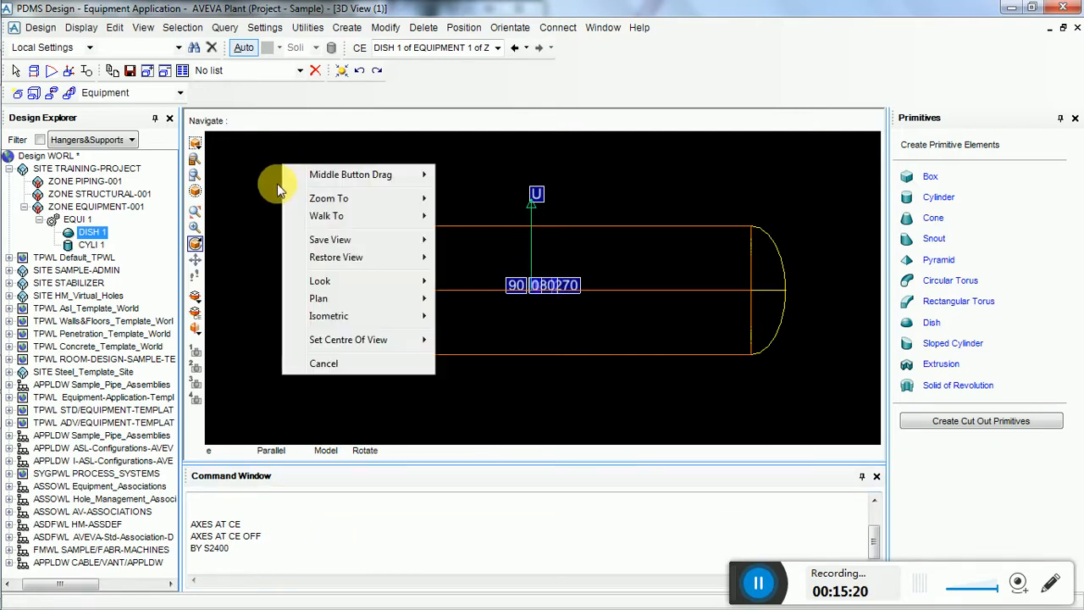
{"action": "left_click", "coordinate": [259, 182]}
{"action": "scroll", "coordinate": [476, 264], "scroll_direction": "down", "scroll_amount": 2}
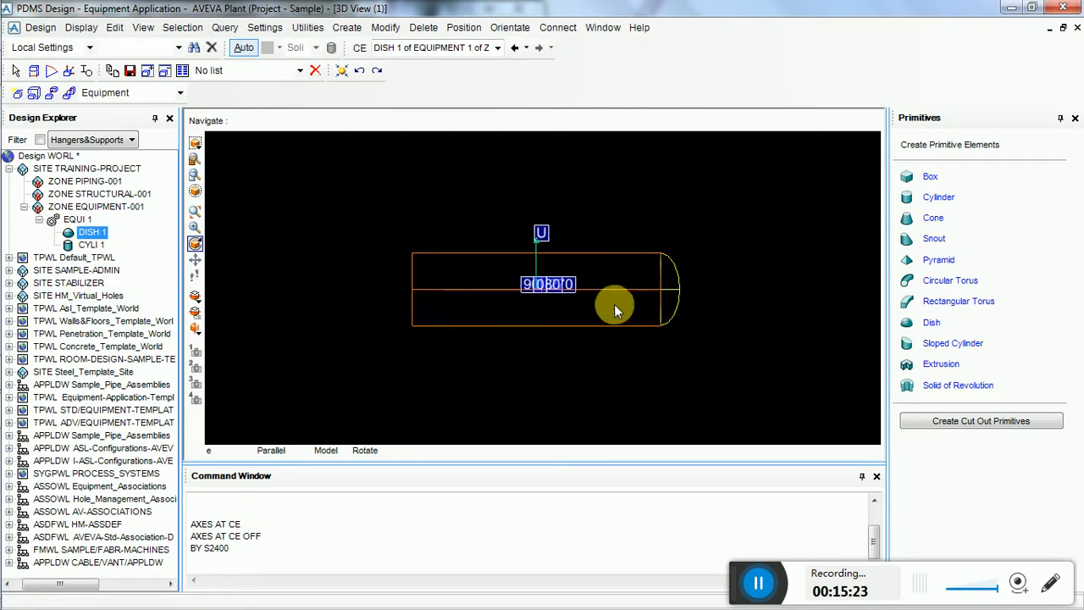
{"action": "scroll", "coordinate": [583, 297], "scroll_direction": "up", "scroll_amount": 3}
{"action": "scroll", "coordinate": [574, 285], "scroll_direction": "down", "scroll_amount": 3}
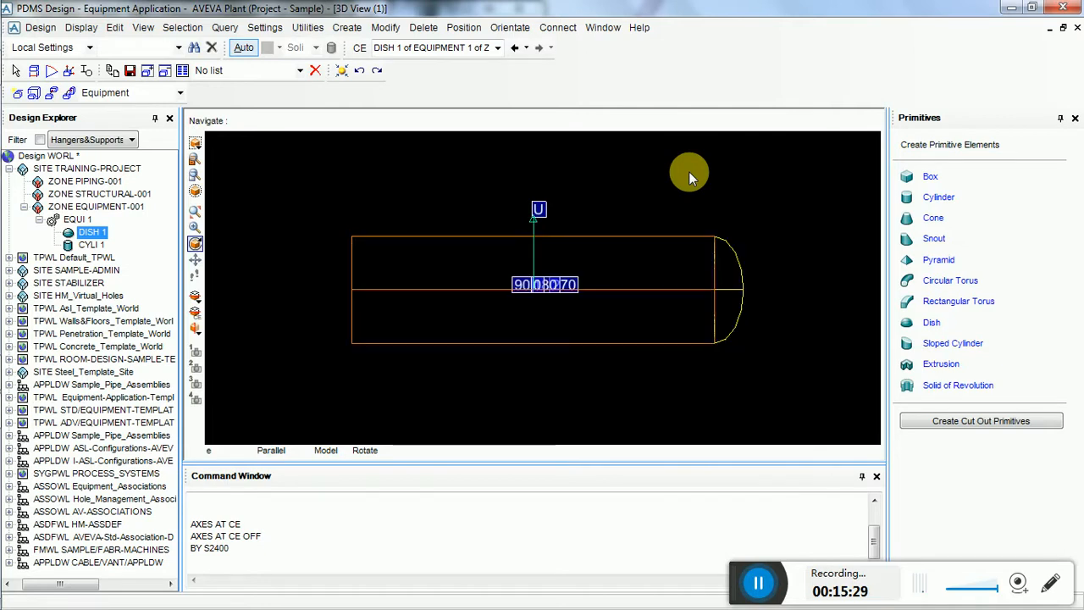
{"action": "middle_click_drag", "start_coordinate": [690, 173], "coordinate": [550, 154]}
{"action": "right_click", "coordinate": [600, 192]}
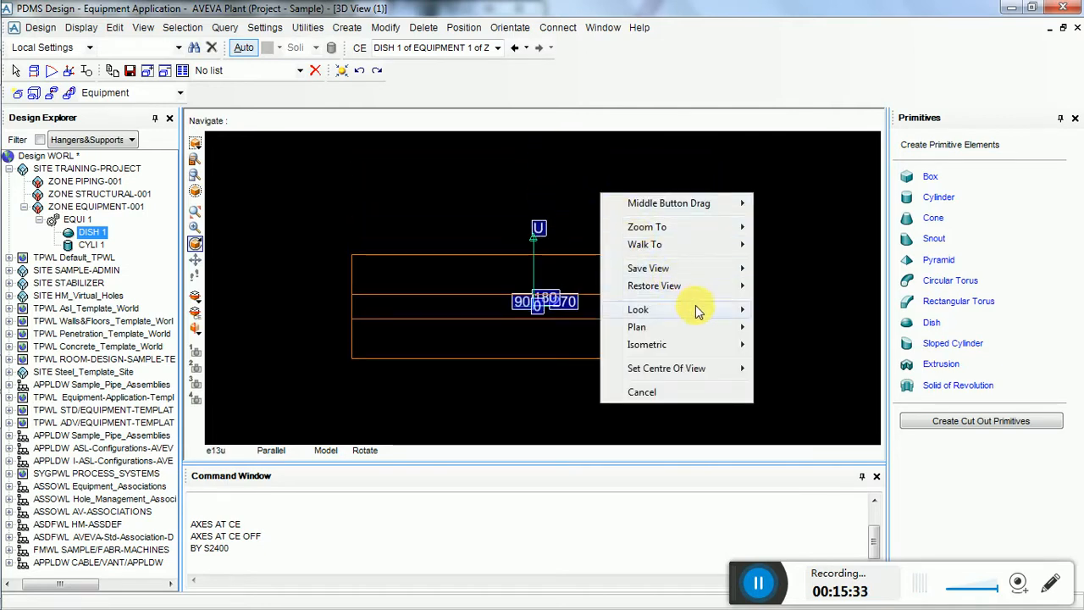
{"action": "mouse_move", "coordinate": [698, 310]}
{"action": "left_click", "coordinate": [786, 344]}
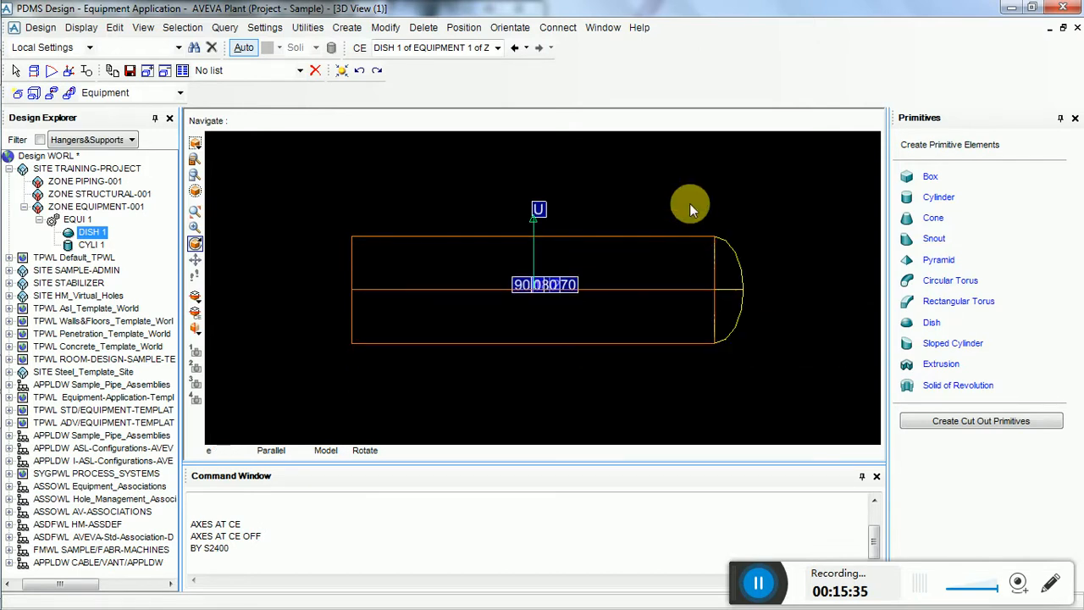
Step: Try to switch off the displayed axes for the dish by reissuing the command AXES AT CE OFF
{"action": "left_click_drag", "start_coordinate": [288, 536], "coordinate": [191, 536]}
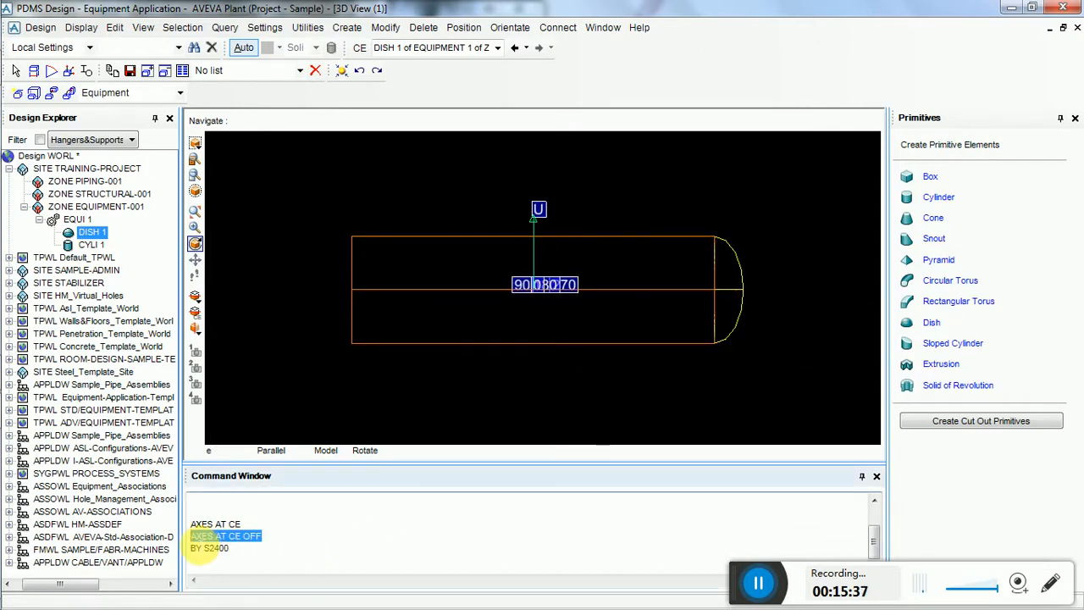
{"action": "right_click", "coordinate": [216, 535]}
{"action": "left_click", "coordinate": [241, 443]}
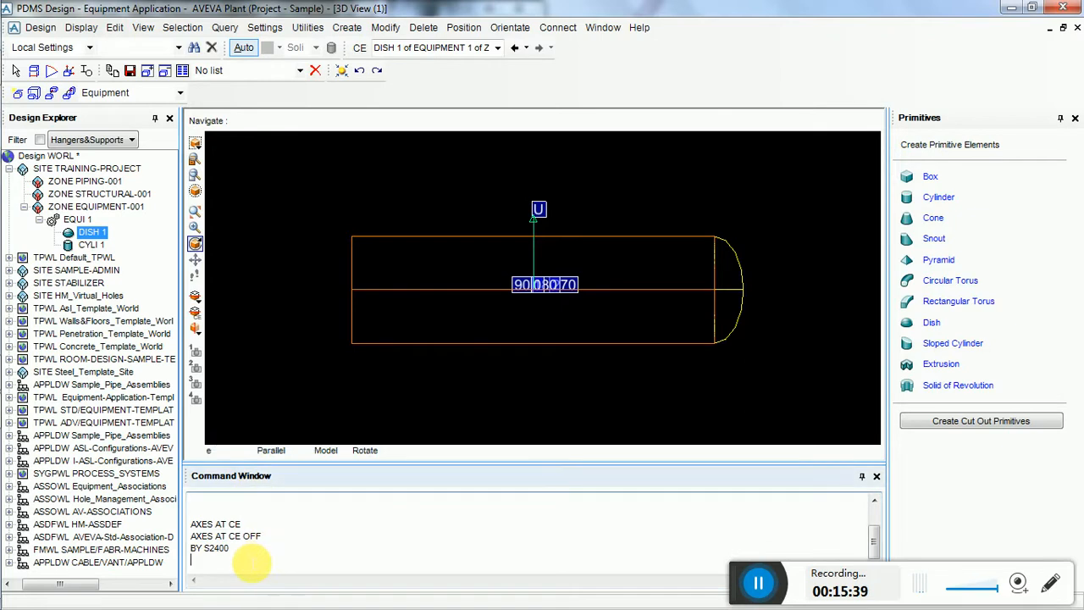
{"action": "left_click", "coordinate": [264, 559]}
{"action": "key", "text": "ctrl+v"}
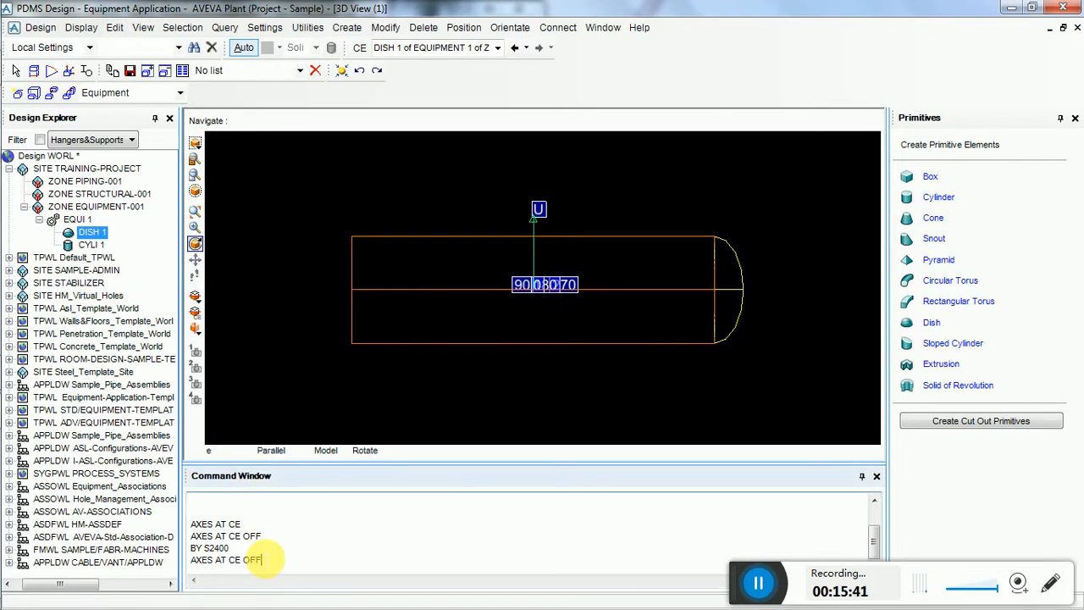
{"action": "key", "text": "Return"}
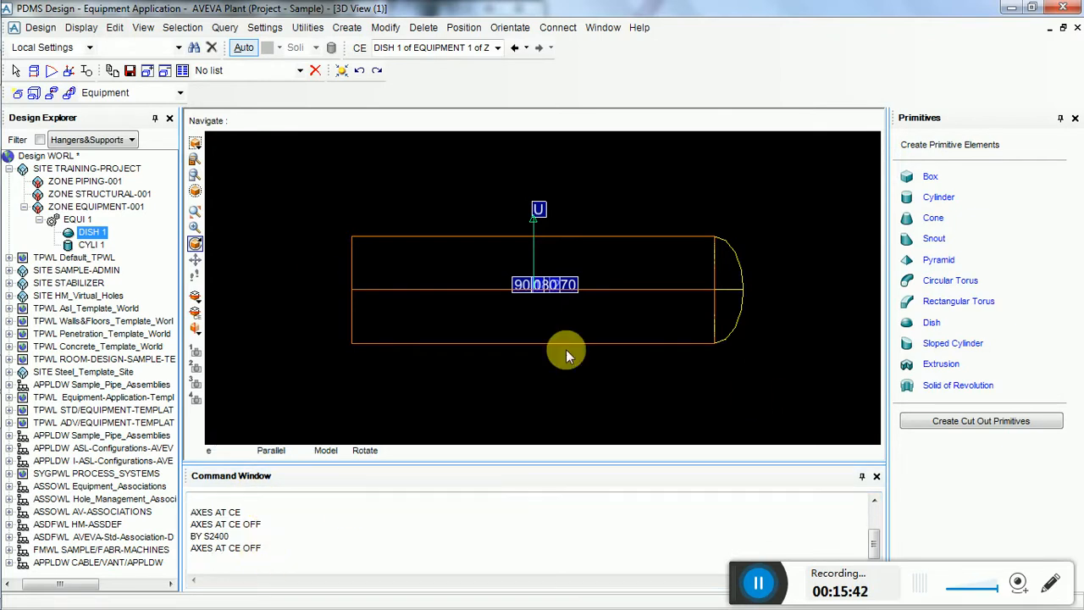
Step: Make the cylinder the current element and try to switch off its axes by repeating AXES AT CE OFF
{"action": "left_click", "coordinate": [92, 244]}
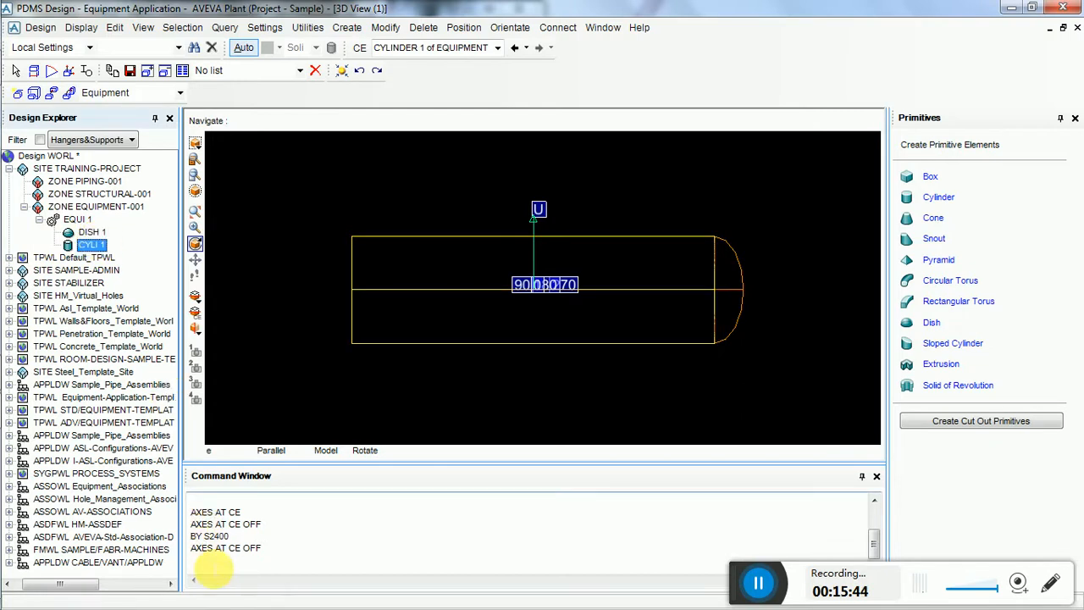
{"action": "left_click", "coordinate": [246, 567]}
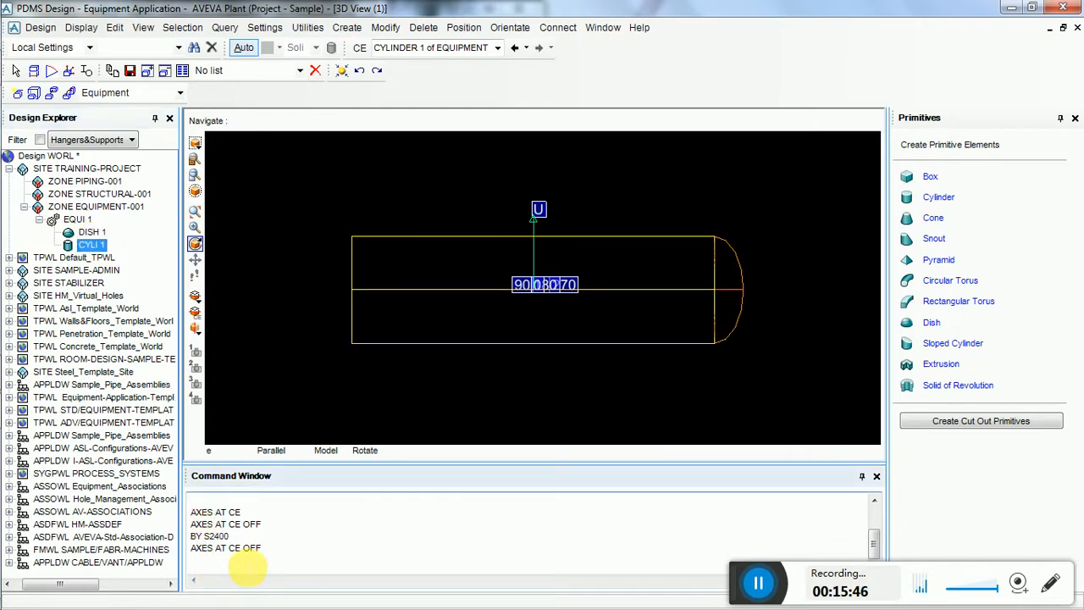
{"action": "key", "text": "Up"}
{"action": "key", "text": "Return"}
{"action": "left_click", "coordinate": [663, 206]}
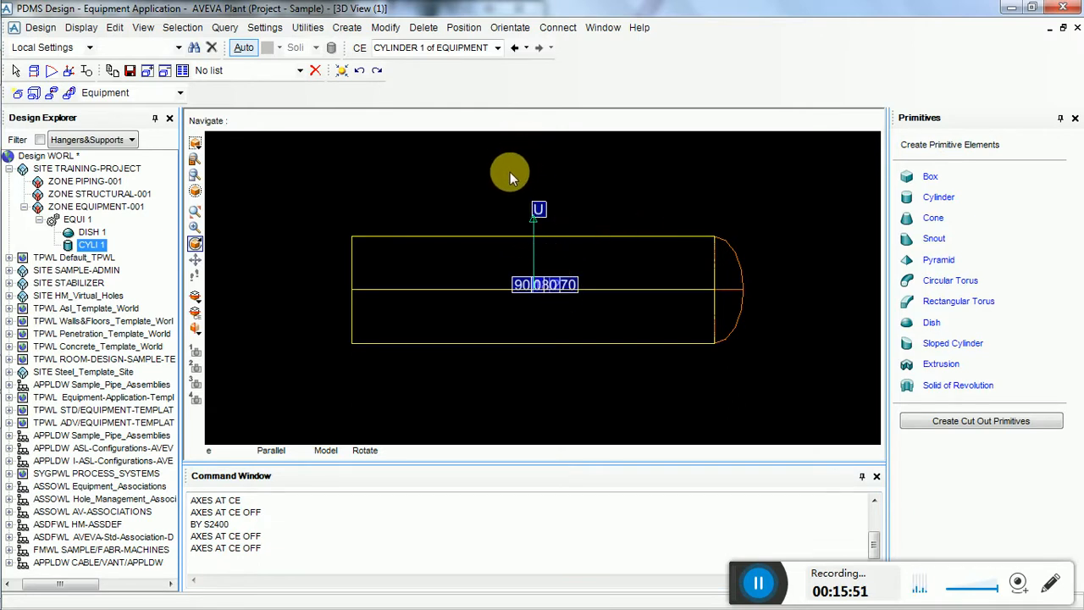
Step: Create a second dish in the equipment with diameter 1410, radius 141 and height 380
{"action": "left_click_drag", "start_coordinate": [507, 170], "coordinate": [631, 313]}
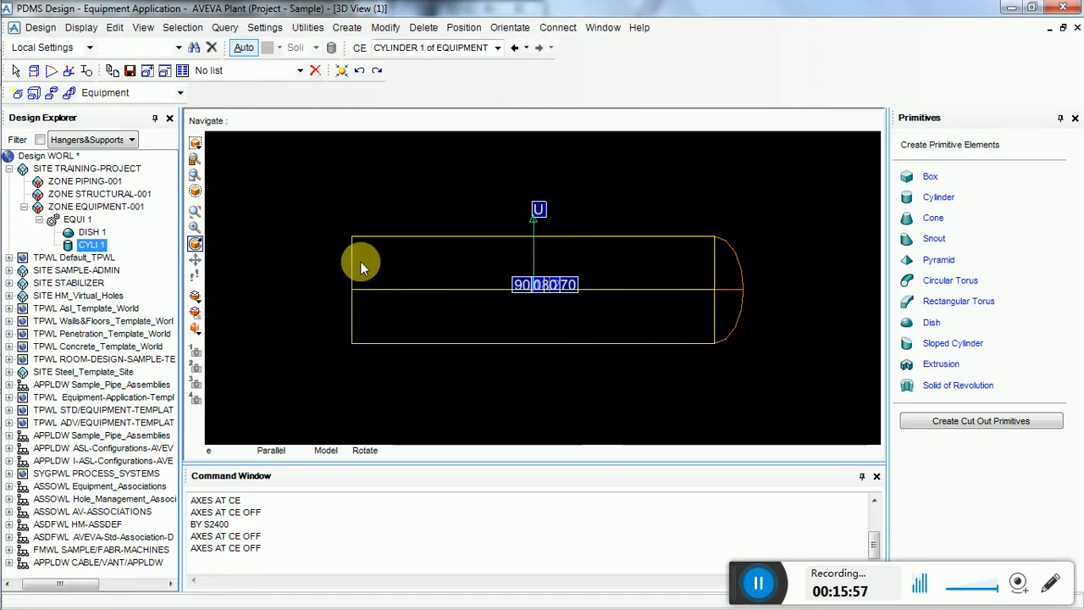
{"action": "left_click", "coordinate": [931, 322]}
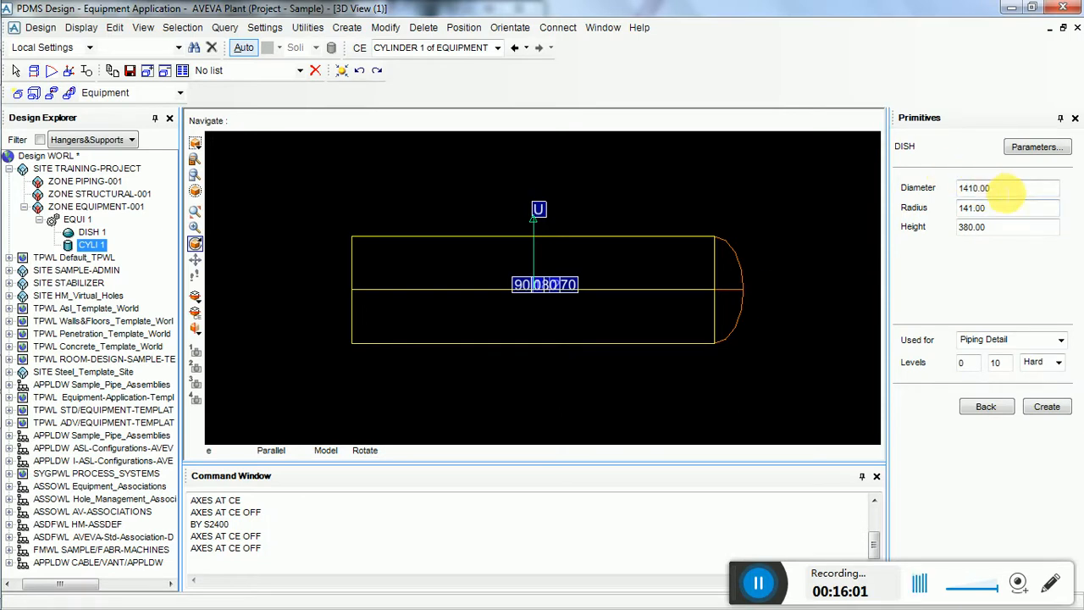
{"action": "left_click", "coordinate": [1048, 409]}
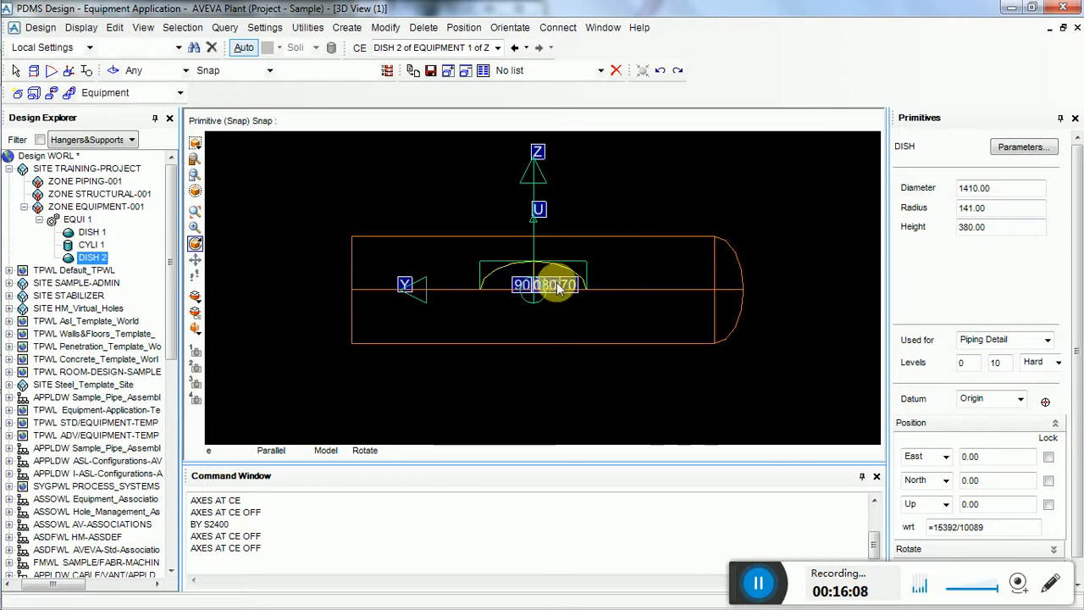
Step: Rotate the second dish by 90 degrees about its X axis three times so it faces north, and finish the primitive
{"action": "scroll", "coordinate": [1077, 491], "scroll_direction": "down", "scroll_amount": 1}
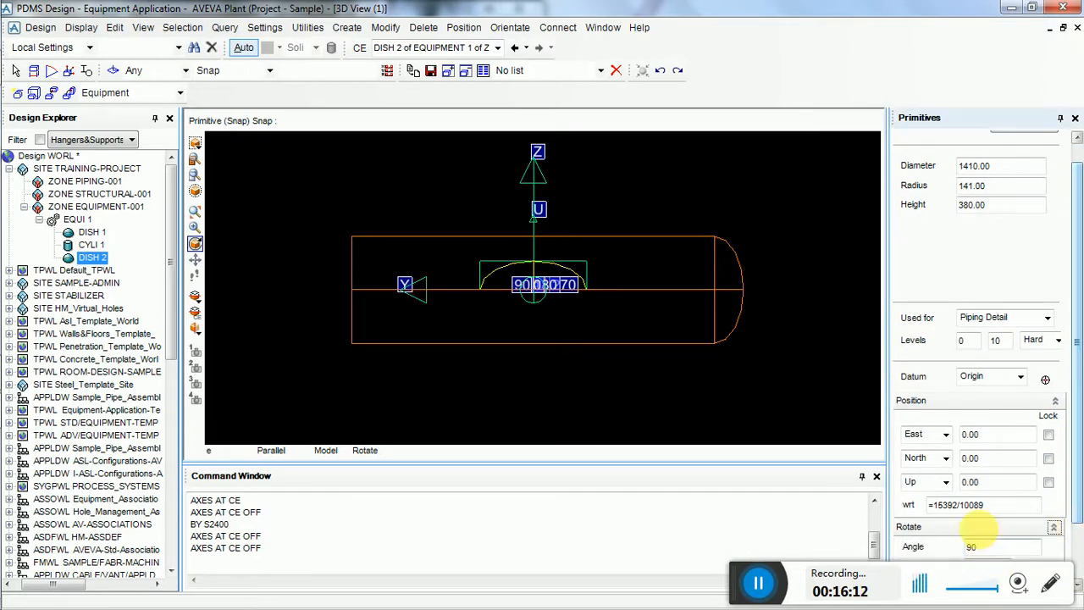
{"action": "scroll", "coordinate": [982, 521], "scroll_direction": "down", "scroll_amount": 3}
{"action": "left_click", "coordinate": [1004, 498]}
{"action": "left_click", "coordinate": [1004, 527]}
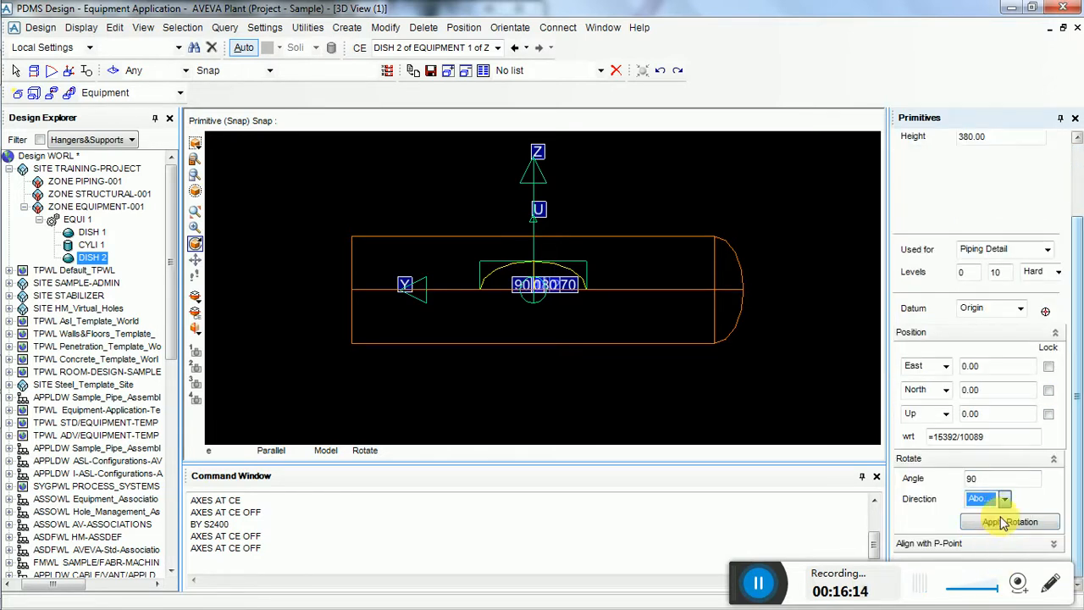
{"action": "left_click", "coordinate": [1027, 527]}
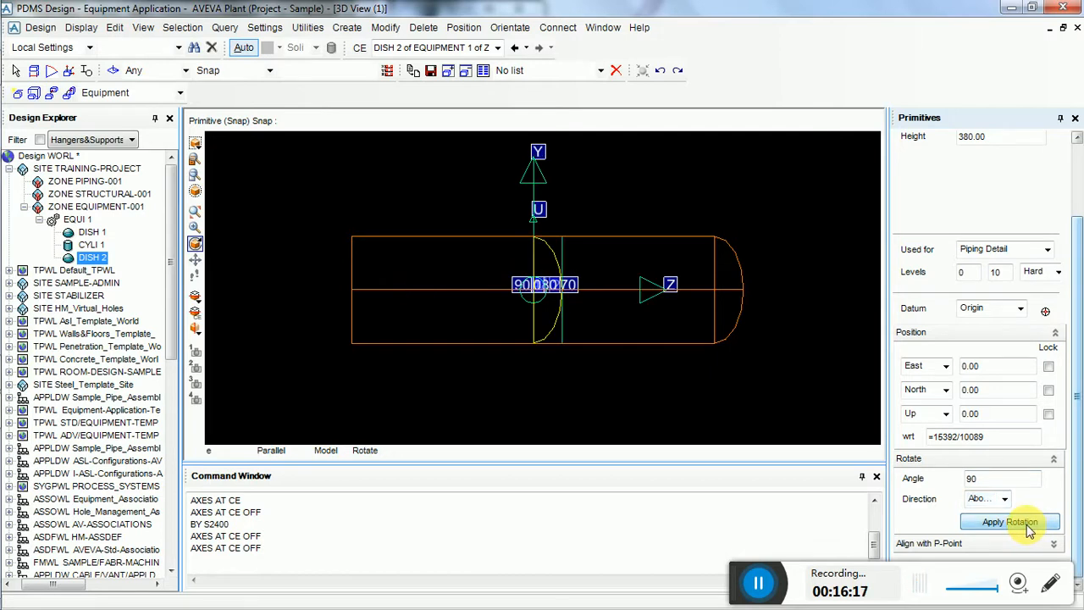
{"action": "left_click", "coordinate": [1027, 527]}
{"action": "left_click", "coordinate": [1021, 525]}
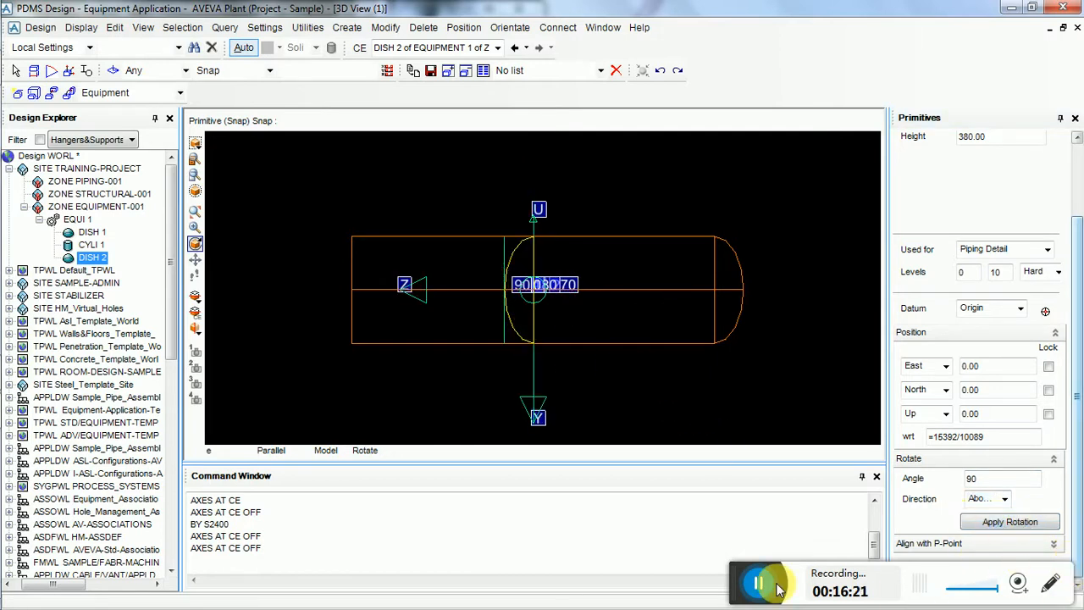
{"action": "left_click_drag", "start_coordinate": [737, 589], "coordinate": [616, 594]}
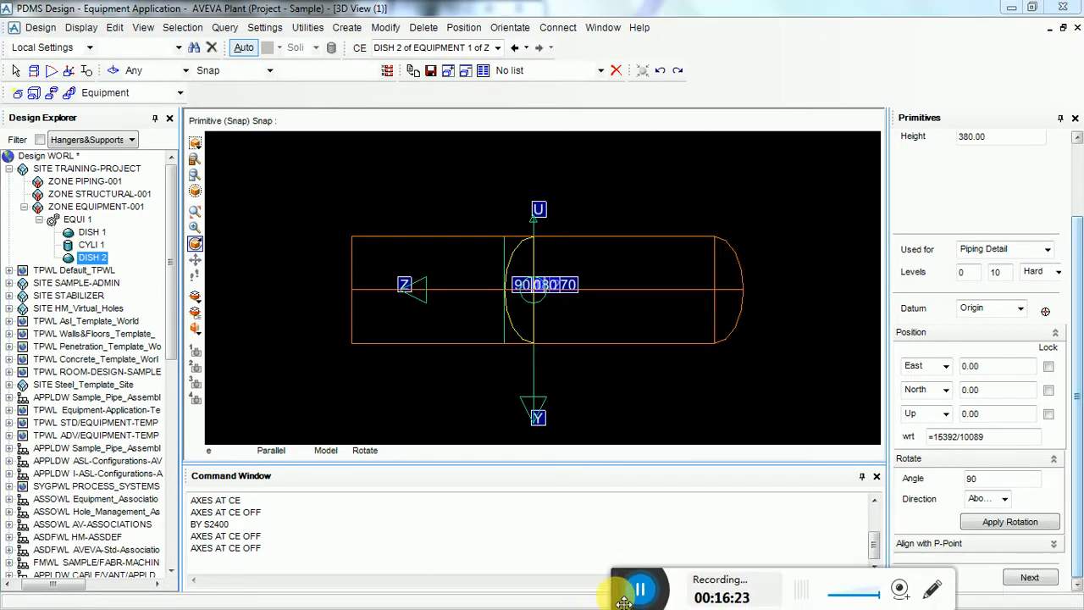
{"action": "left_click", "coordinate": [1020, 582]}
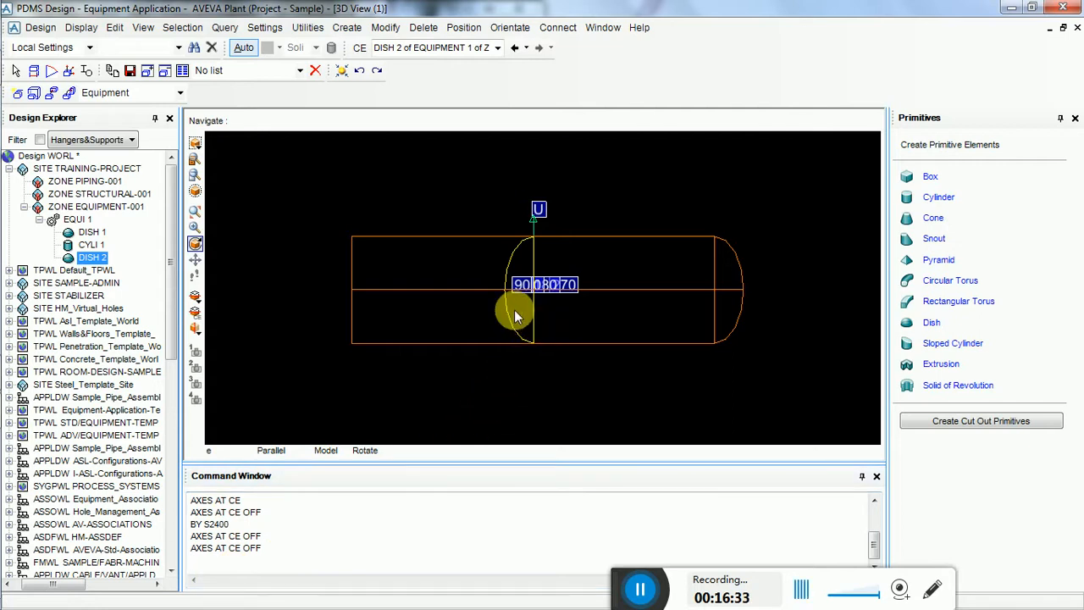
Step: Move the second dish 2400 north to the open end of the cylinder with the command BY N2400
{"action": "left_click", "coordinate": [240, 525]}
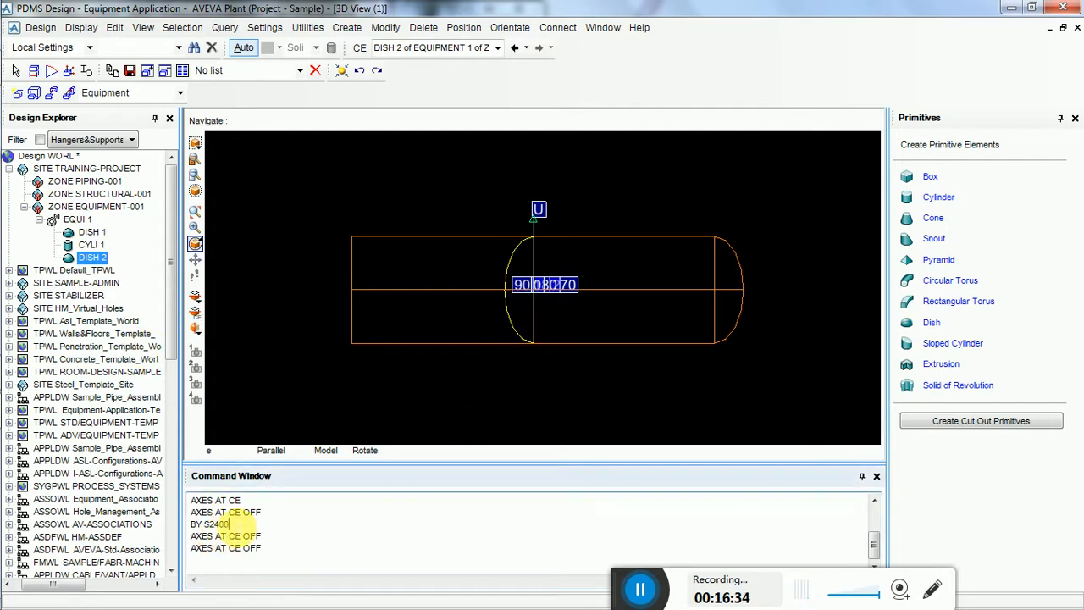
{"action": "left_click_drag", "start_coordinate": [229, 524], "coordinate": [144, 530]}
{"action": "right_click", "coordinate": [199, 519]}
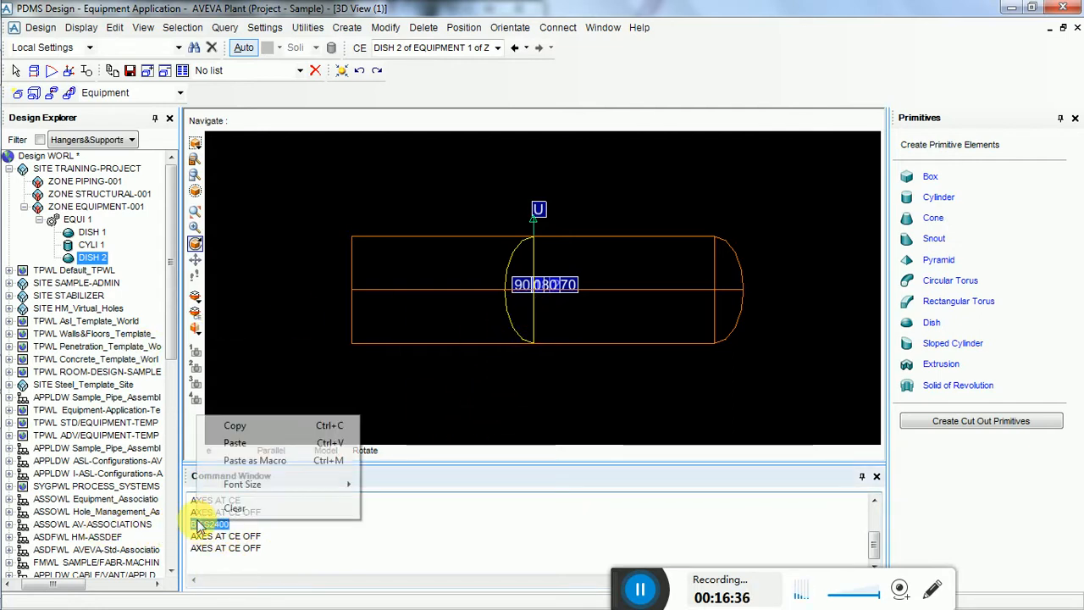
{"action": "left_click", "coordinate": [240, 428]}
{"action": "left_click", "coordinate": [222, 566]}
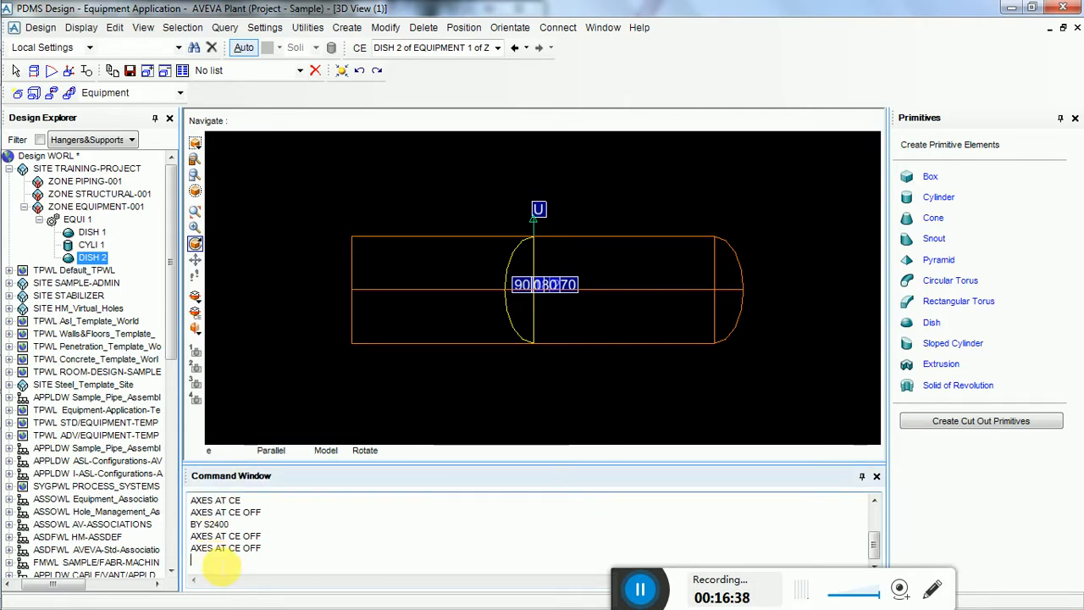
{"action": "type", "text": "BY "}
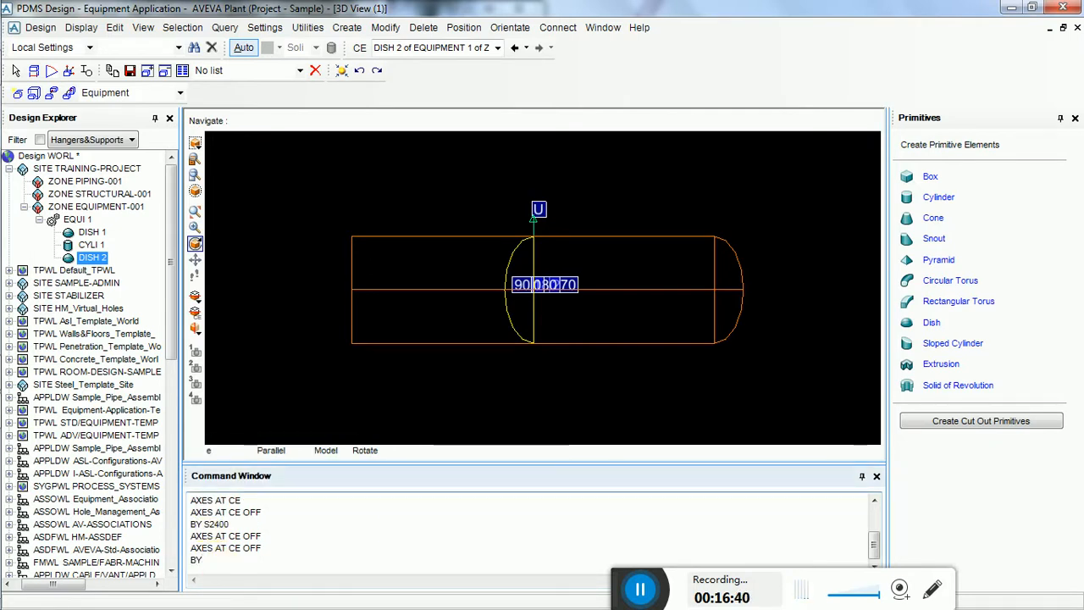
{"action": "type", "text": "N 2400"}
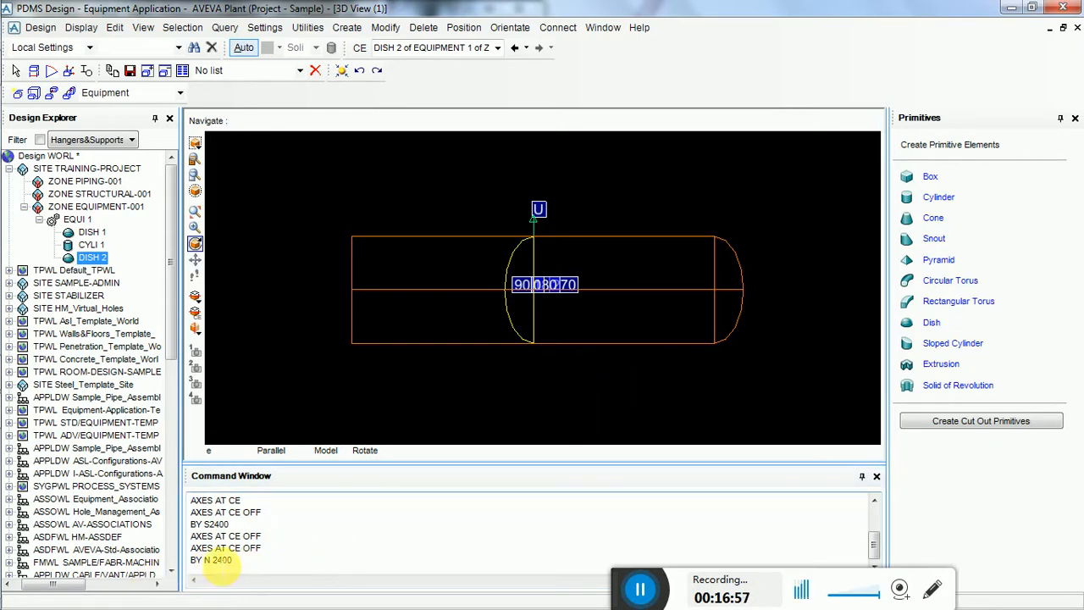
{"action": "left_click", "coordinate": [220, 564]}
{"action": "key", "text": "Left"}
{"action": "key", "text": "Left"}
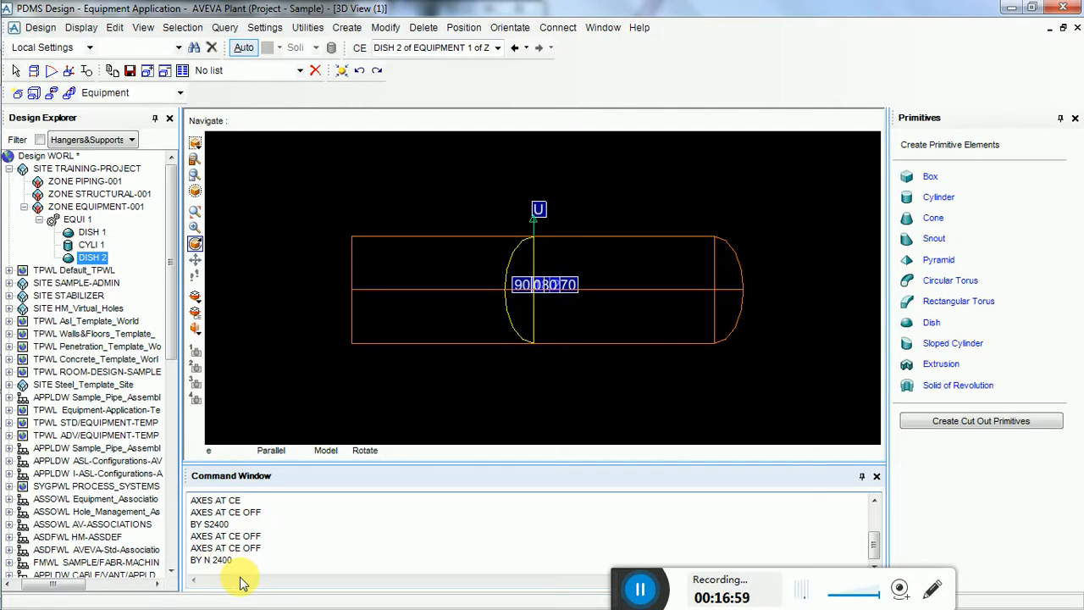
{"action": "key", "text": "Delete"}
{"action": "key", "text": "Return"}
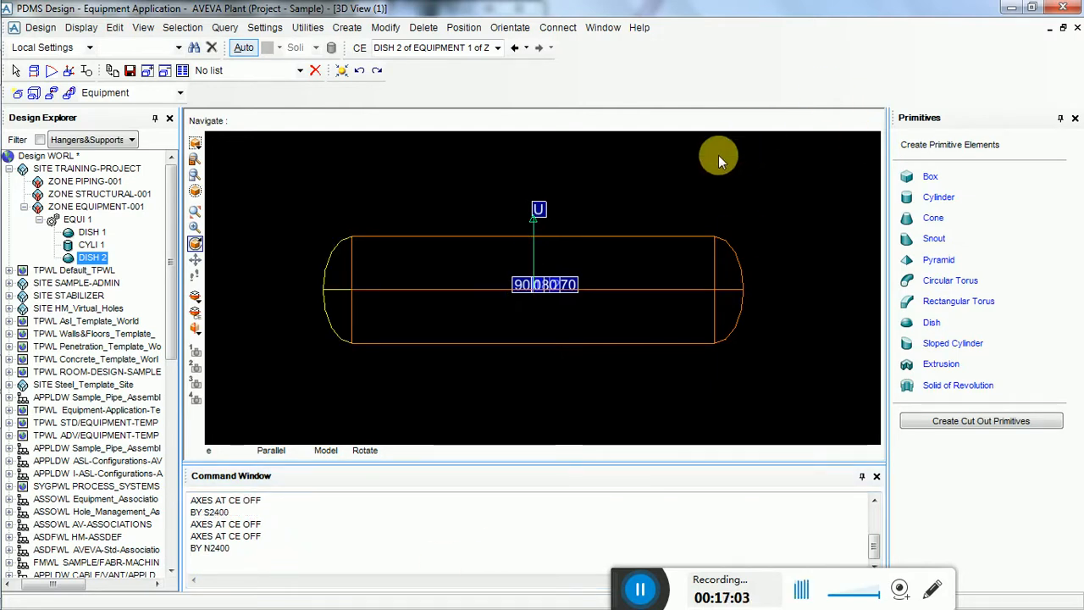
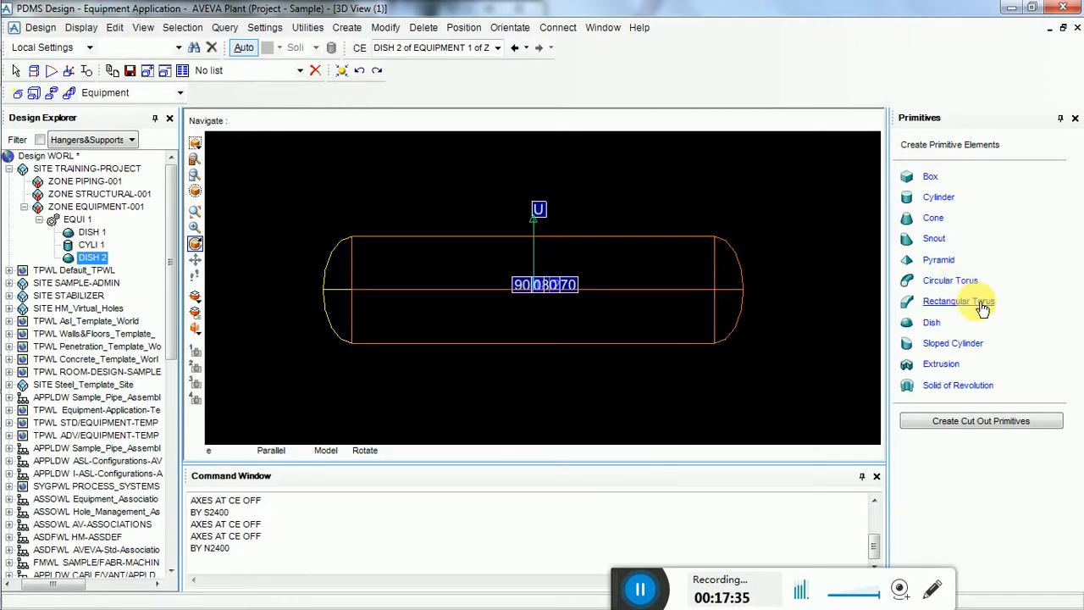
Step: Start a rectangular torus in the equipment, display its parameter diagram, and enter inside radius 705 and outside radius 725
{"action": "left_click", "coordinate": [77, 219]}
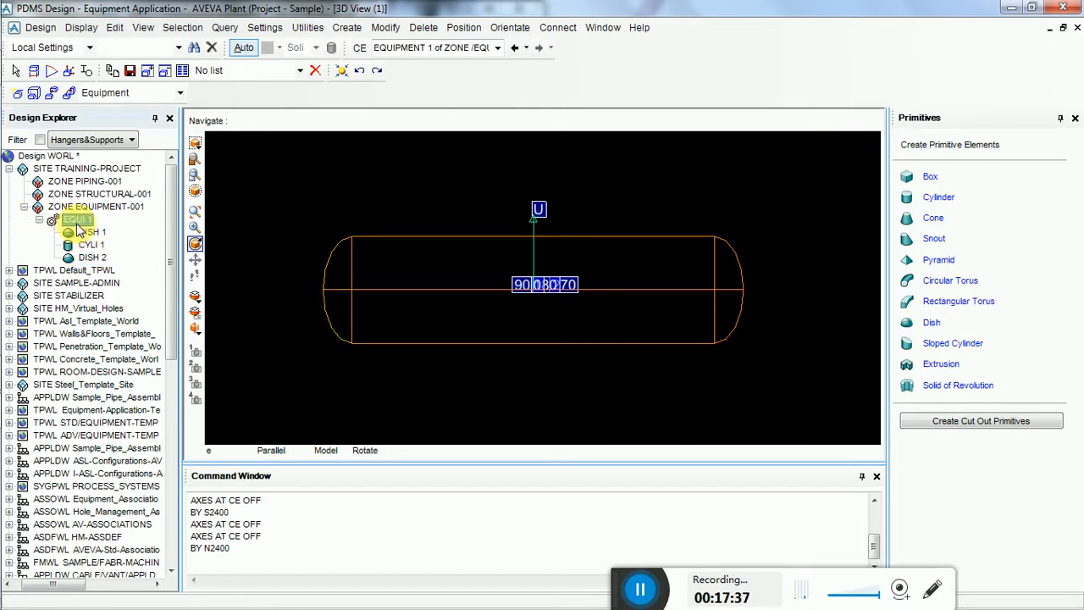
{"action": "left_click", "coordinate": [958, 301]}
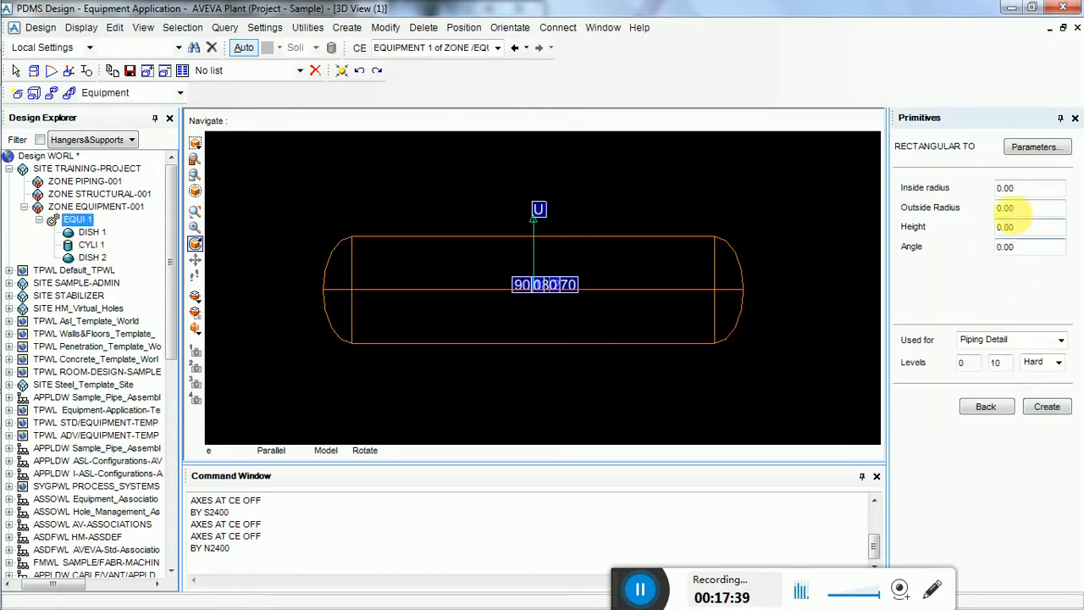
{"action": "left_click", "coordinate": [1036, 147]}
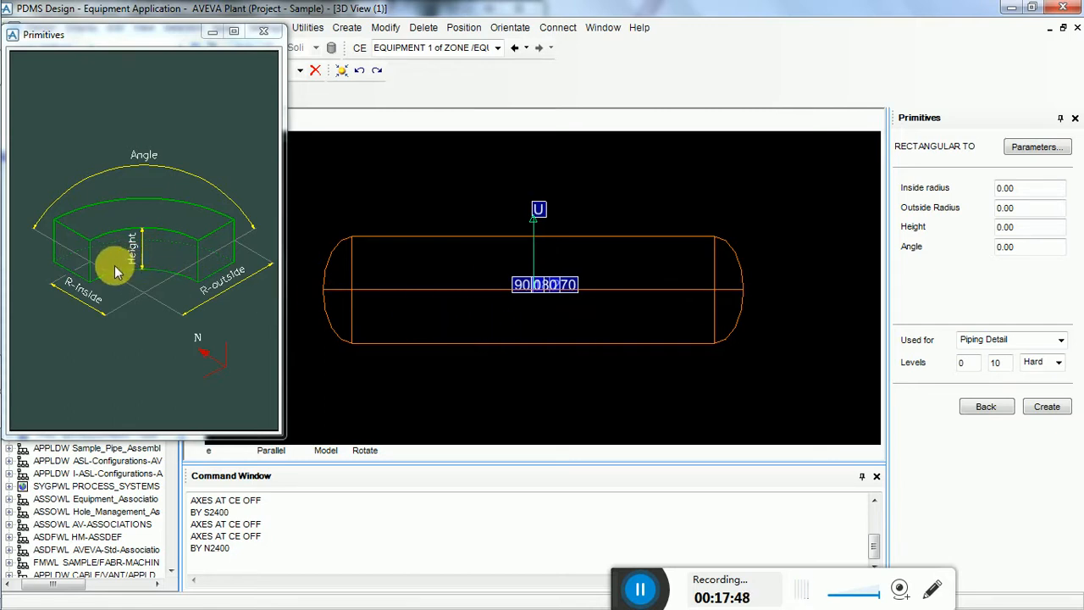
{"action": "left_click", "coordinate": [1022, 188]}
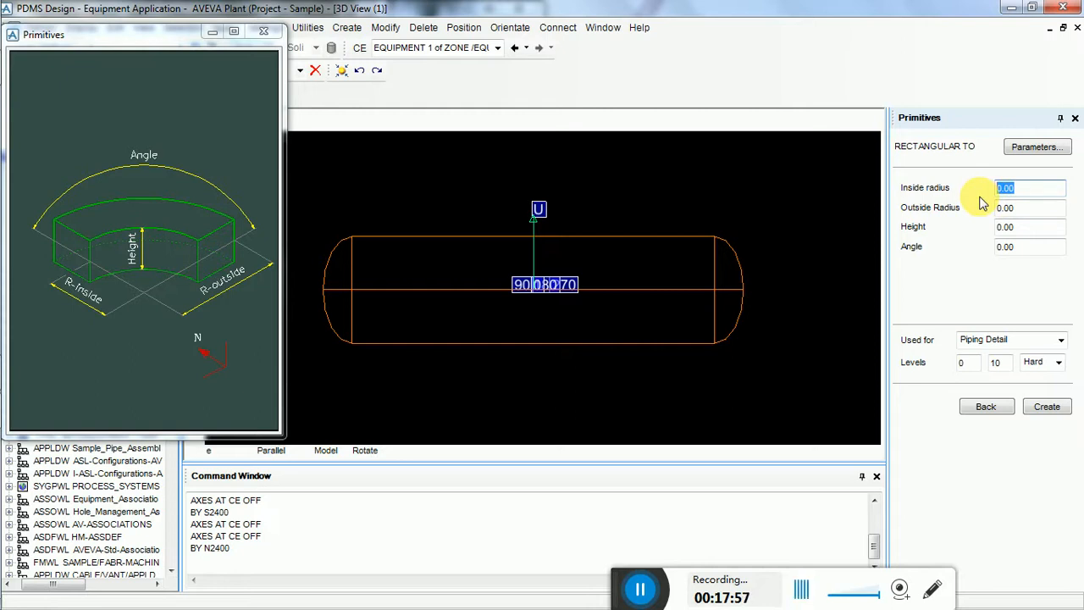
{"action": "type", "text": "706"}
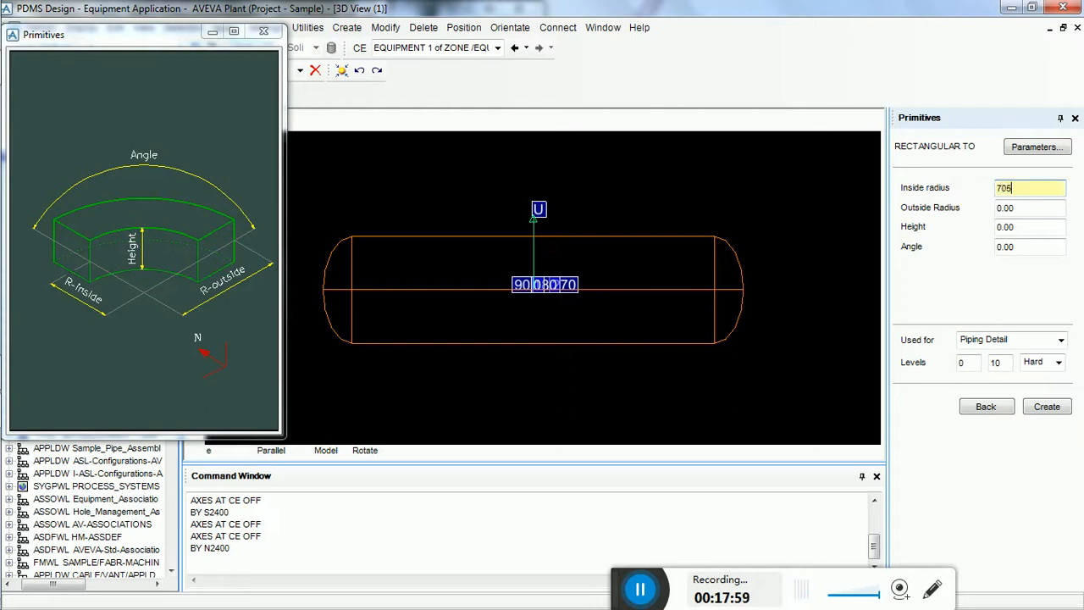
{"action": "left_click", "coordinate": [1027, 209]}
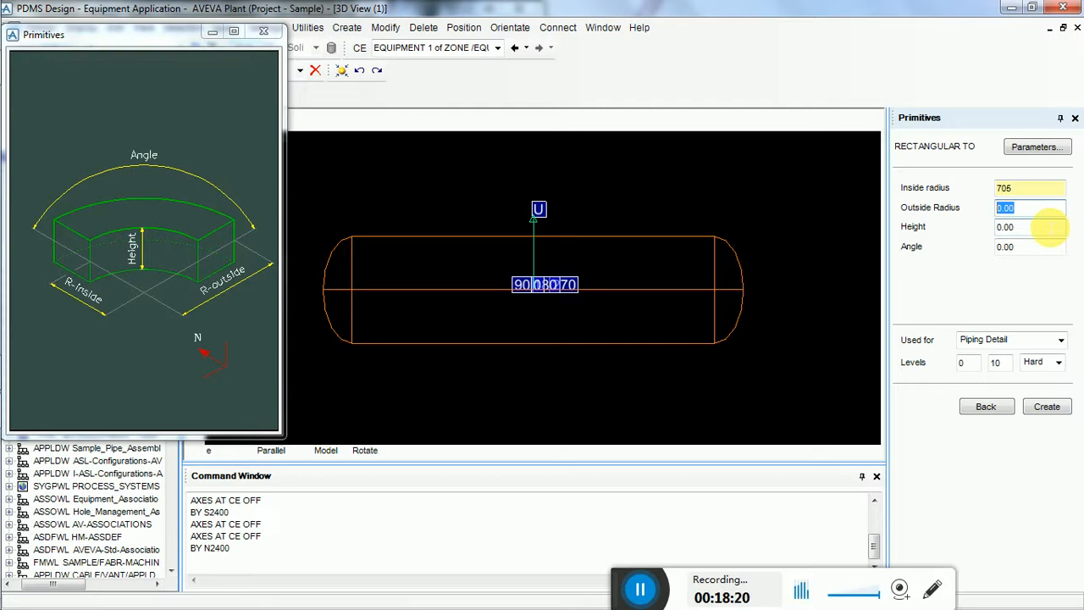
{"action": "type", "text": "725"}
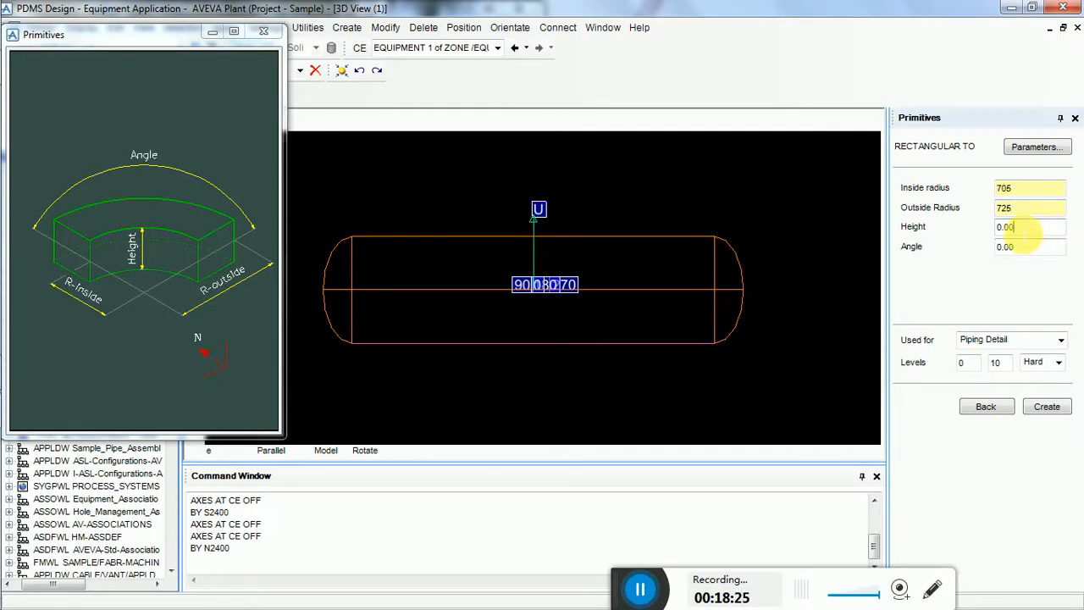
Step: Set the torus height to 400 and angle to 120, create it, and close the parameter diagram
{"action": "left_click", "coordinate": [1001, 226]}
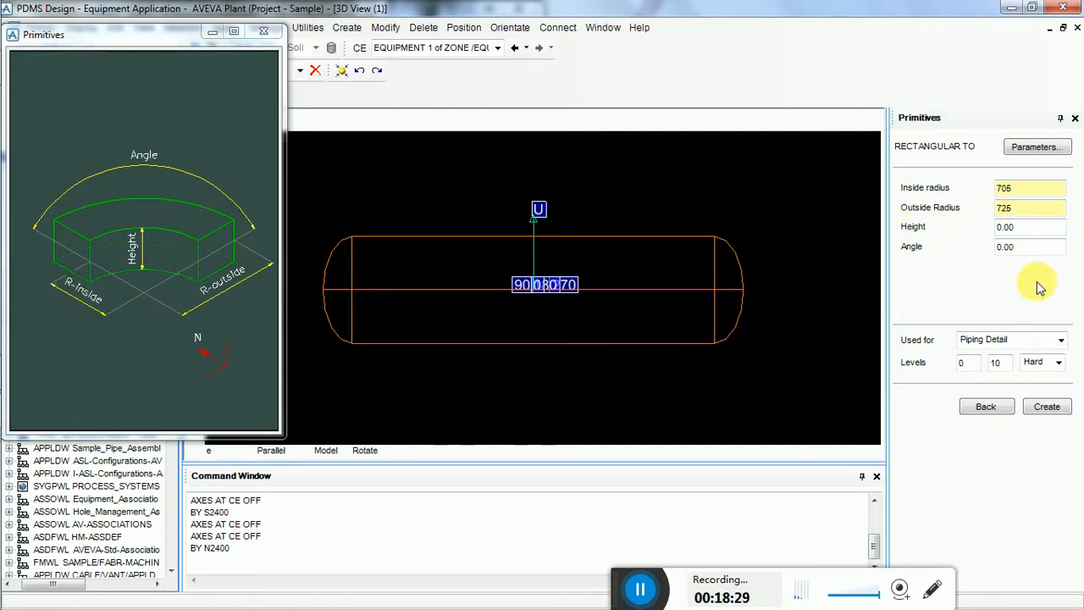
{"action": "left_click", "coordinate": [1014, 227]}
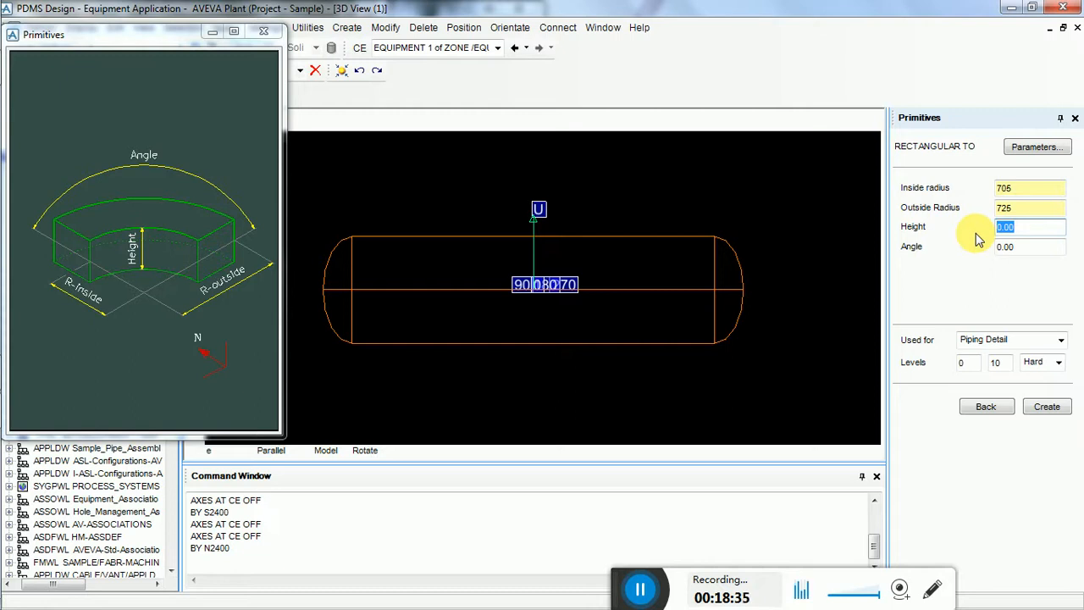
{"action": "type", "text": "400"}
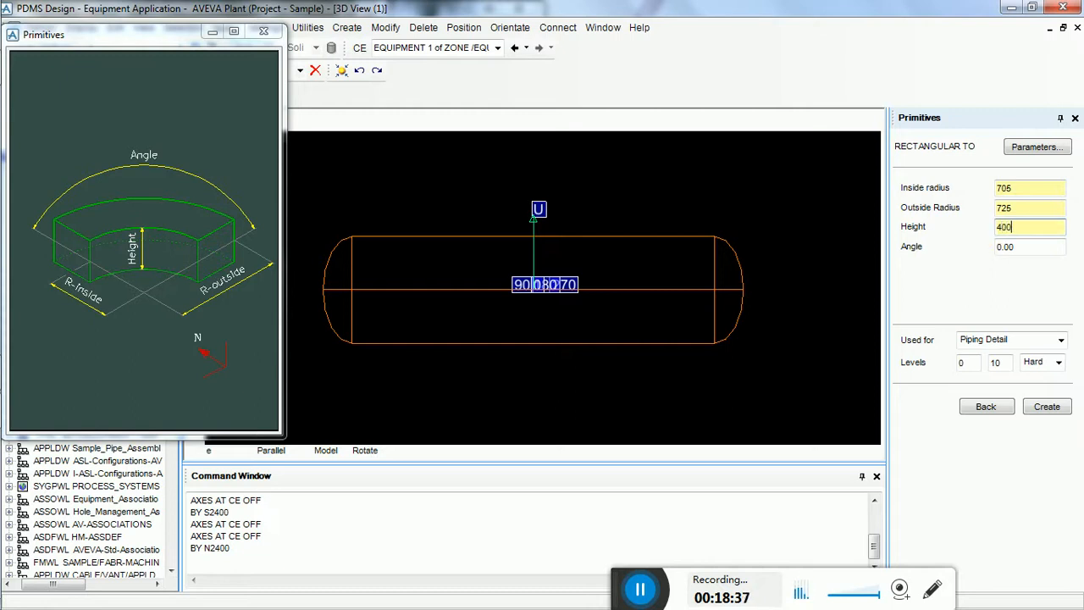
{"action": "left_click", "coordinate": [1024, 248]}
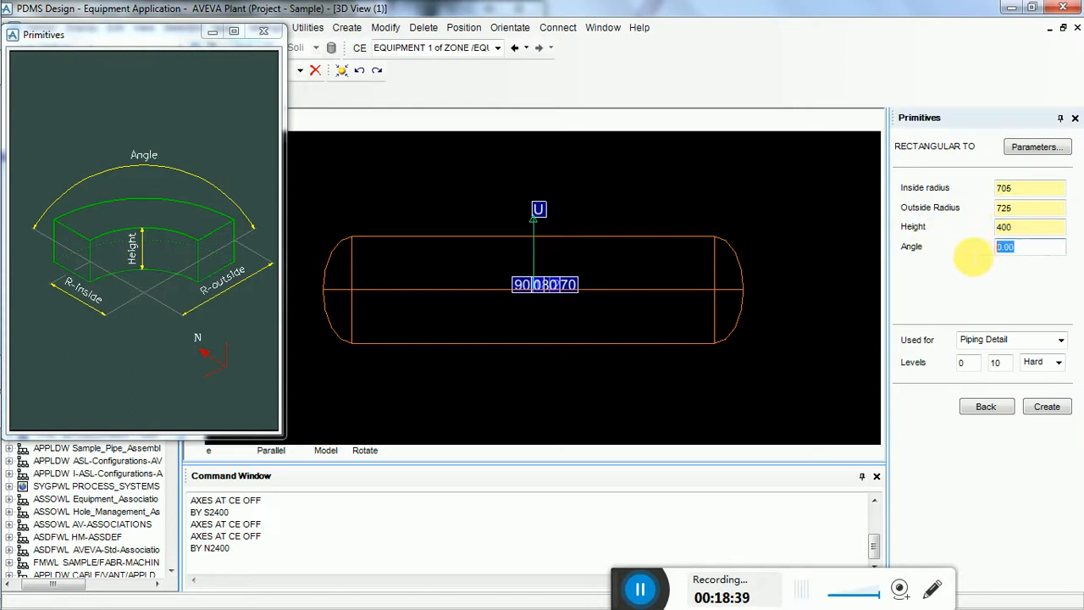
{"action": "type", "text": "120"}
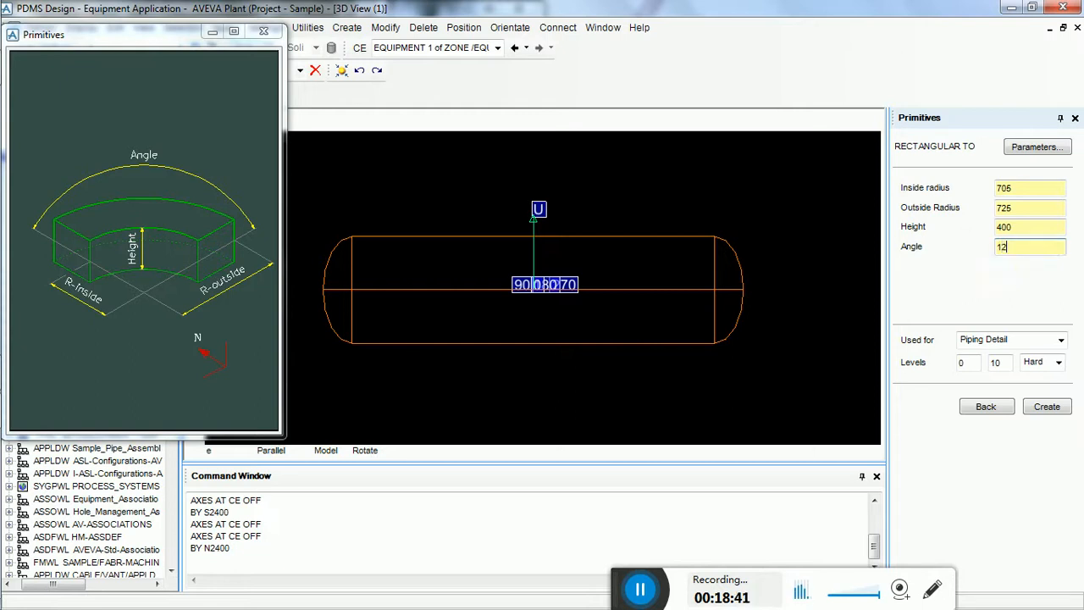
{"action": "left_click", "coordinate": [1050, 406]}
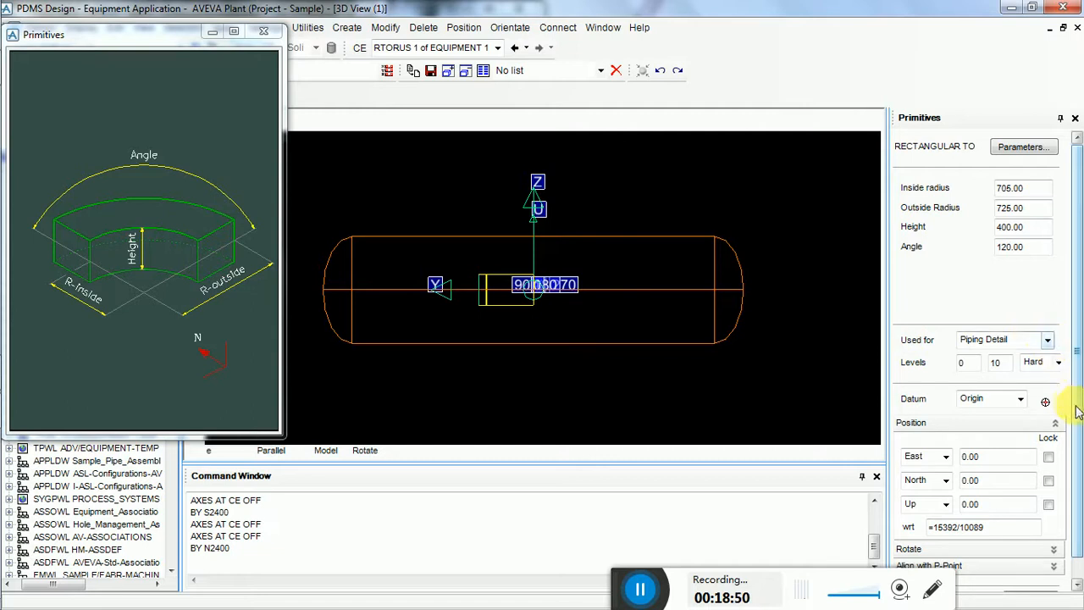
{"action": "scroll", "coordinate": [1080, 421], "scroll_direction": "down", "scroll_amount": 1}
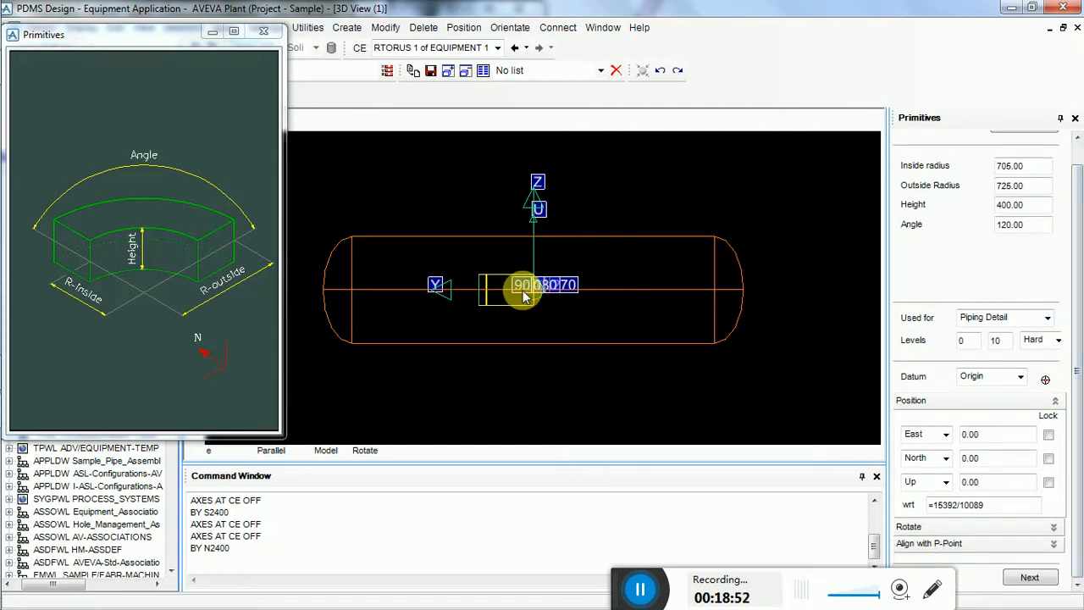
{"action": "left_click", "coordinate": [263, 31]}
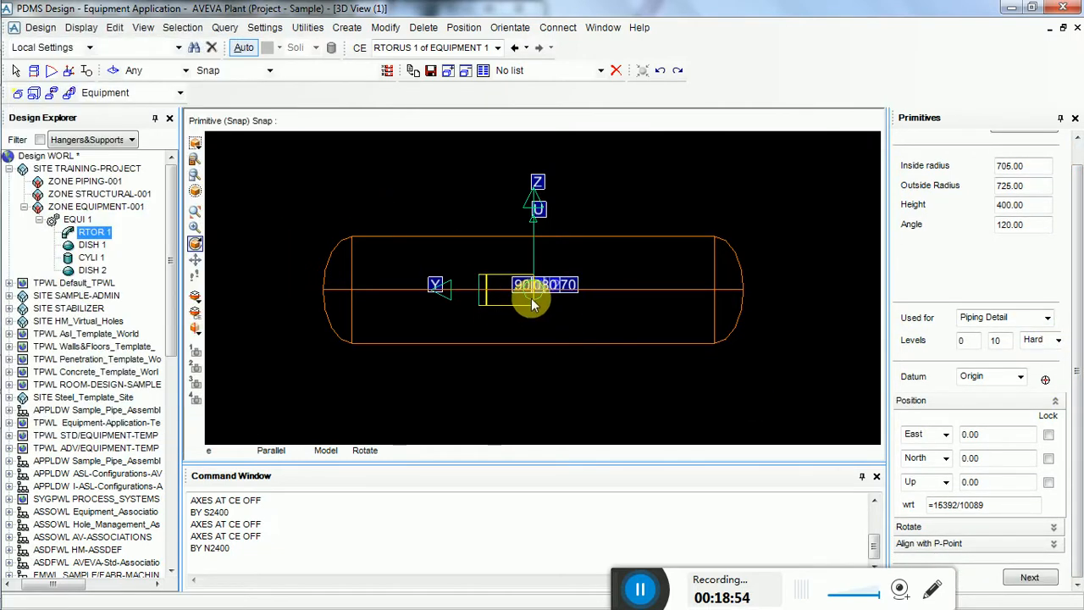
Step: Rotate the rectangular torus by 90 degrees about its X axis
{"action": "left_click", "coordinate": [1062, 530]}
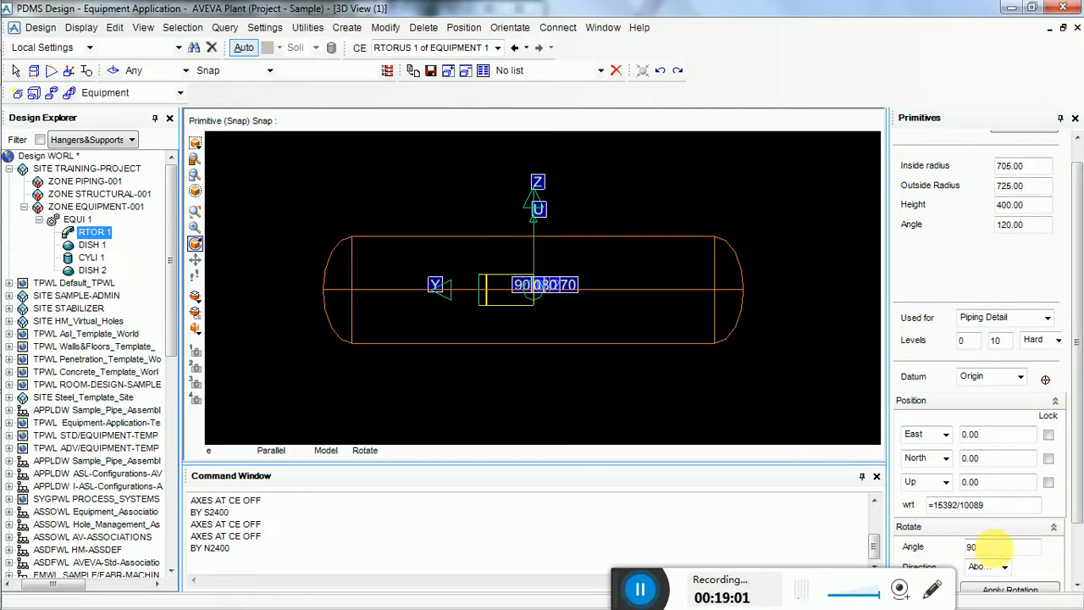
{"action": "left_click", "coordinate": [1004, 565]}
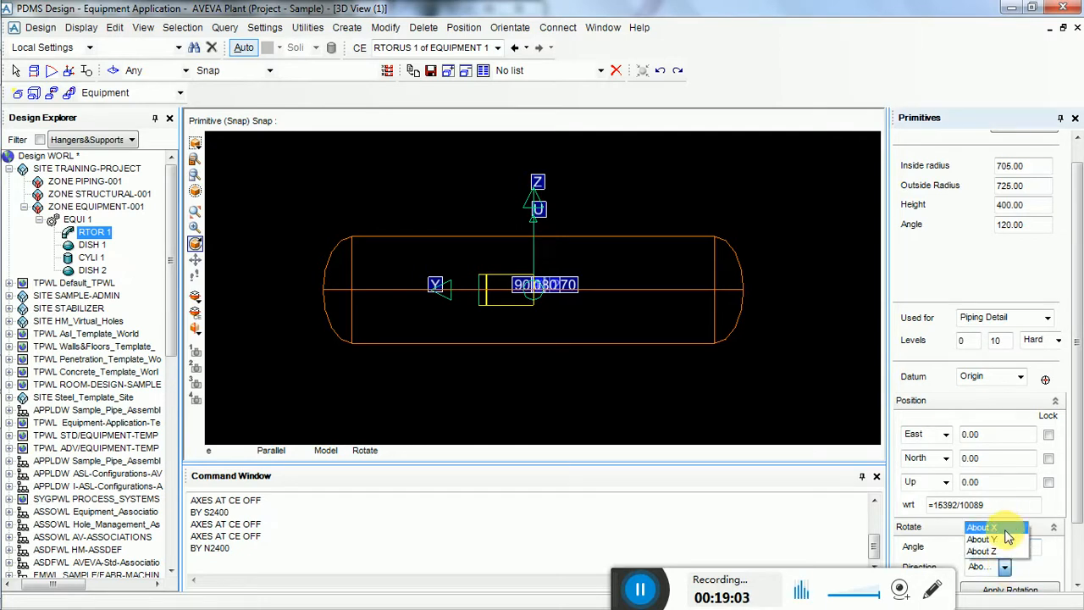
{"action": "left_click", "coordinate": [1005, 528]}
{"action": "left_click", "coordinate": [996, 547]}
{"action": "type", "text": "90"}
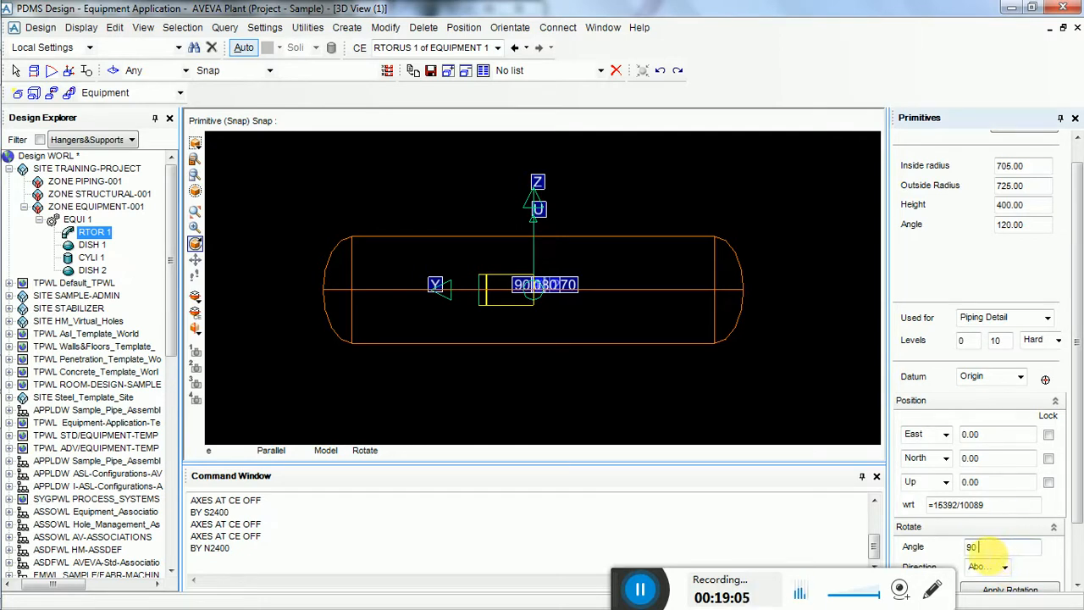
{"action": "scroll", "coordinate": [987, 559], "scroll_direction": "down", "scroll_amount": 2}
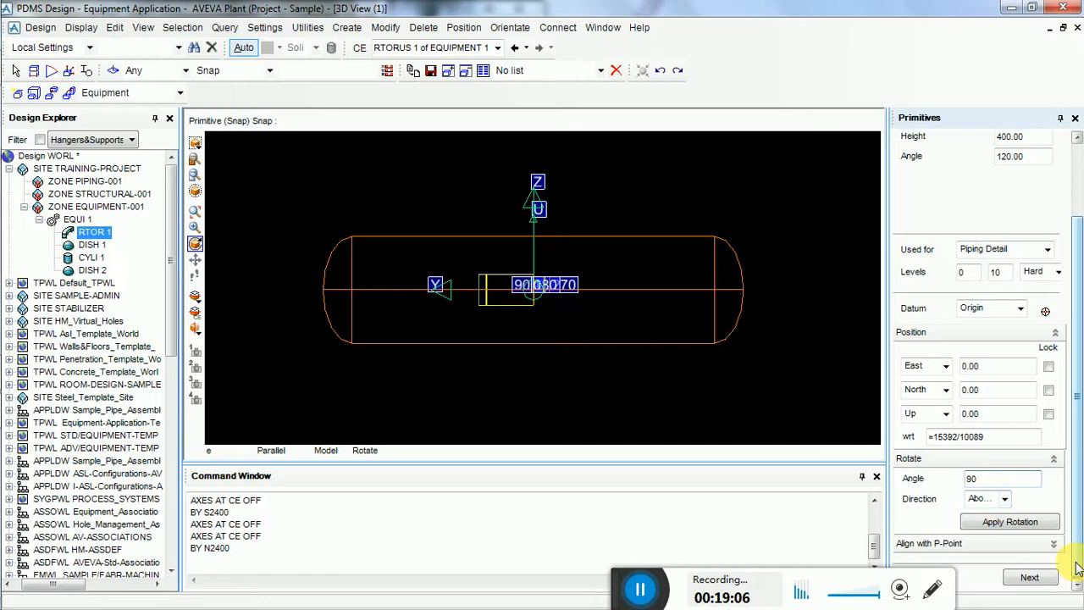
{"action": "left_click", "coordinate": [1008, 525]}
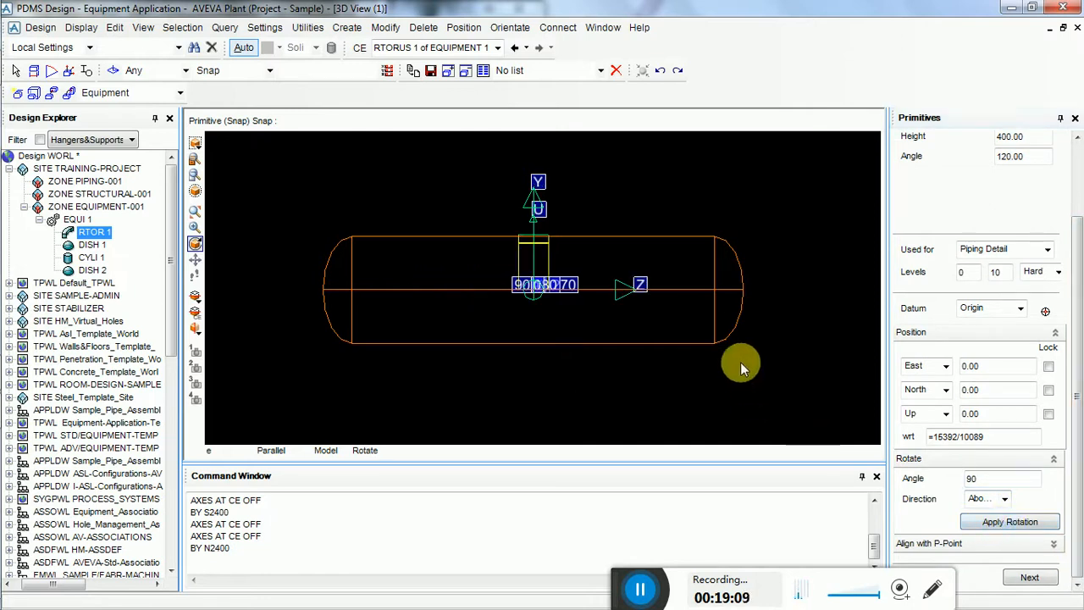
Step: Rotate the torus by 90 degrees about its X axis two more times to bring it under the cylinder
{"action": "left_click_drag", "start_coordinate": [732, 350], "coordinate": [669, 368]}
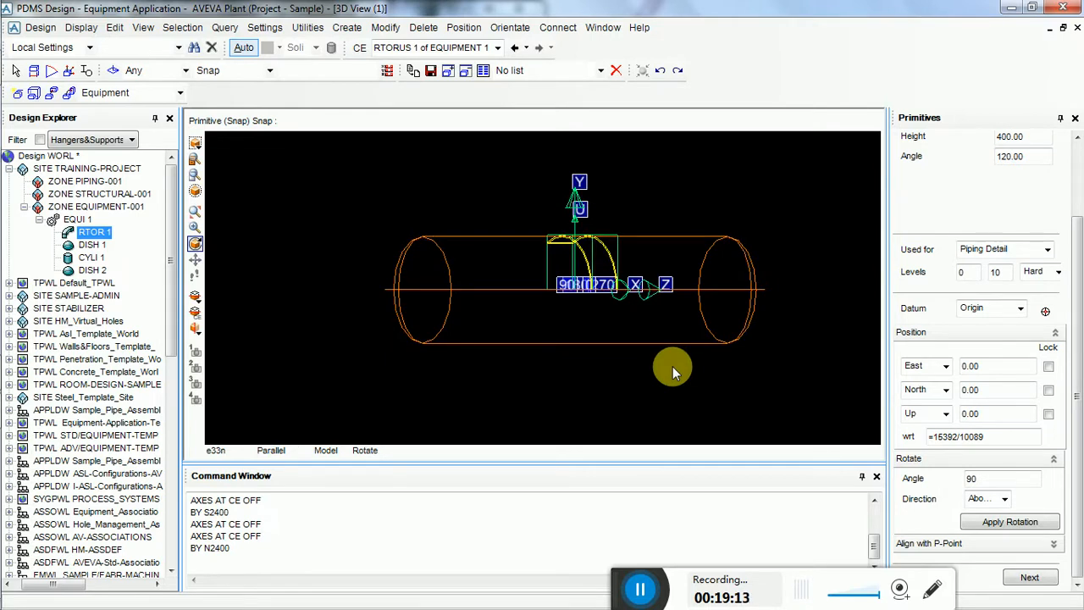
{"action": "right_click", "coordinate": [641, 195]}
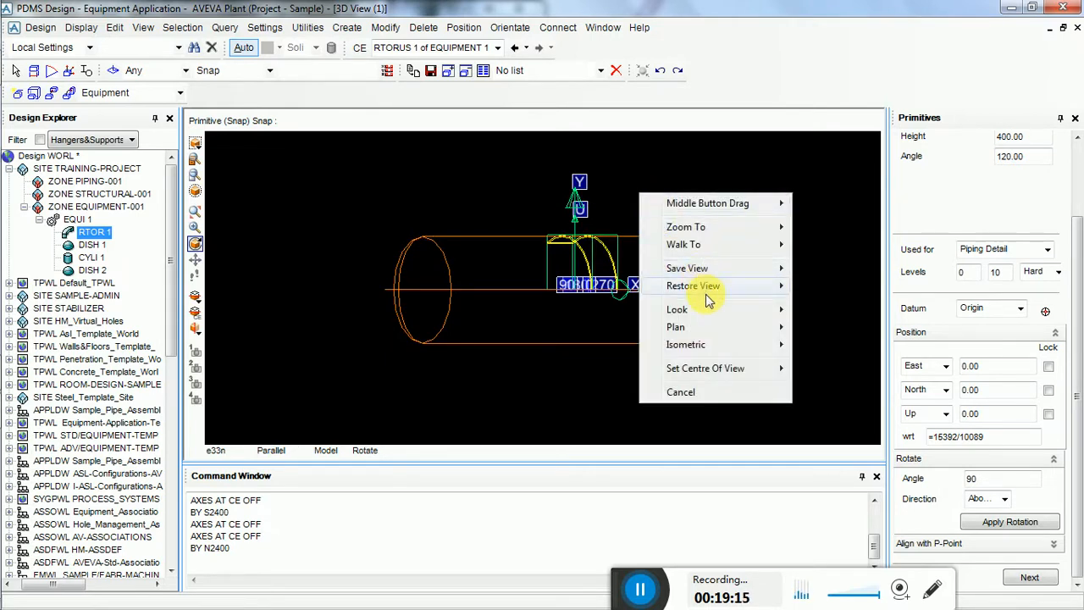
{"action": "mouse_move", "coordinate": [717, 310]}
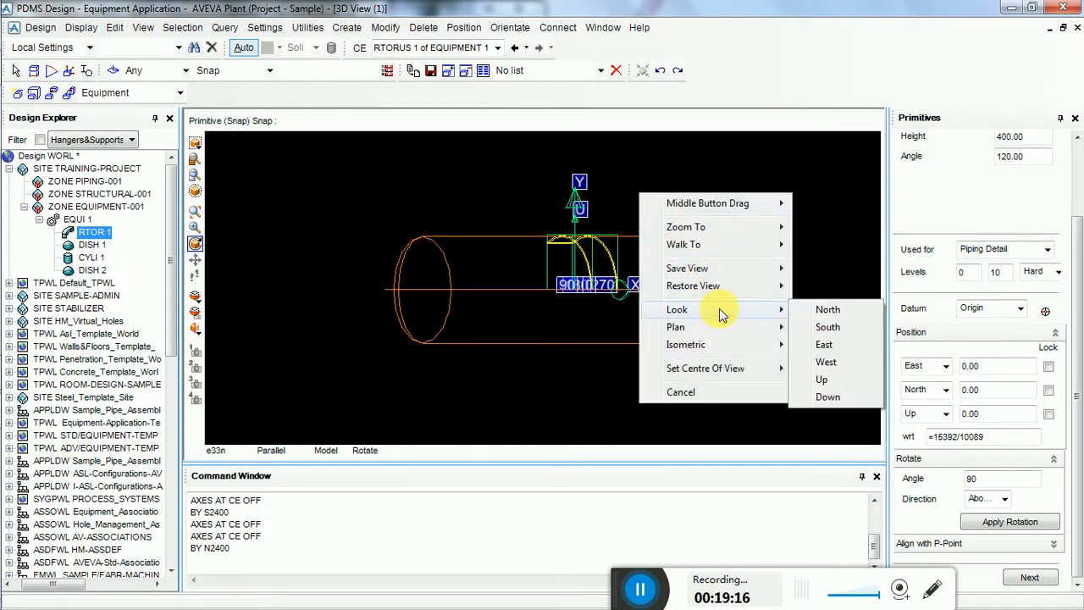
{"action": "left_click", "coordinate": [828, 327]}
{"action": "scroll", "coordinate": [488, 298], "scroll_direction": "up", "scroll_amount": 3}
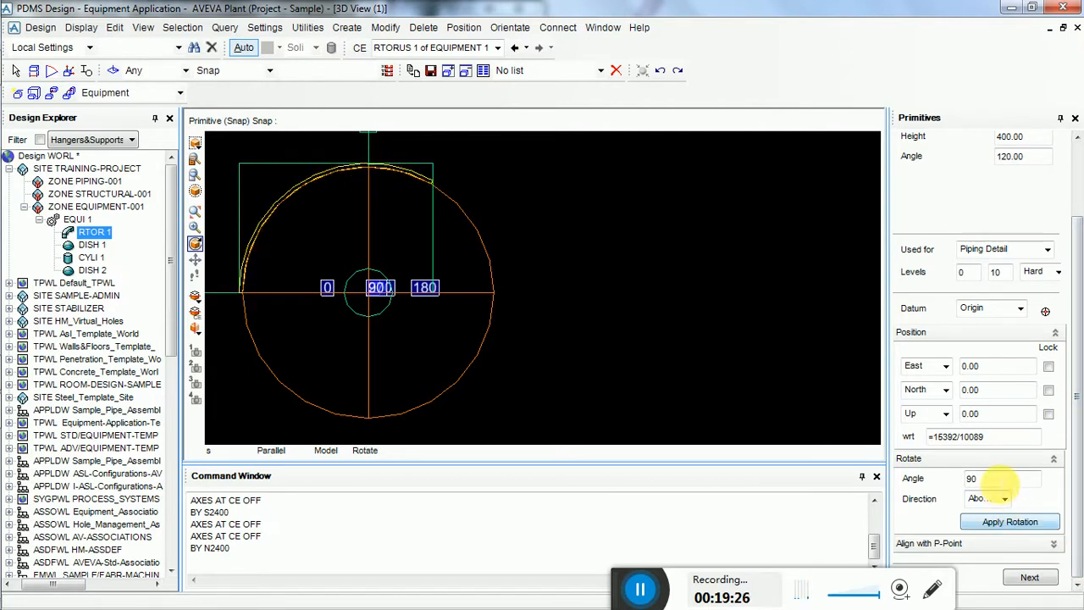
{"action": "double_click", "coordinate": [986, 478]}
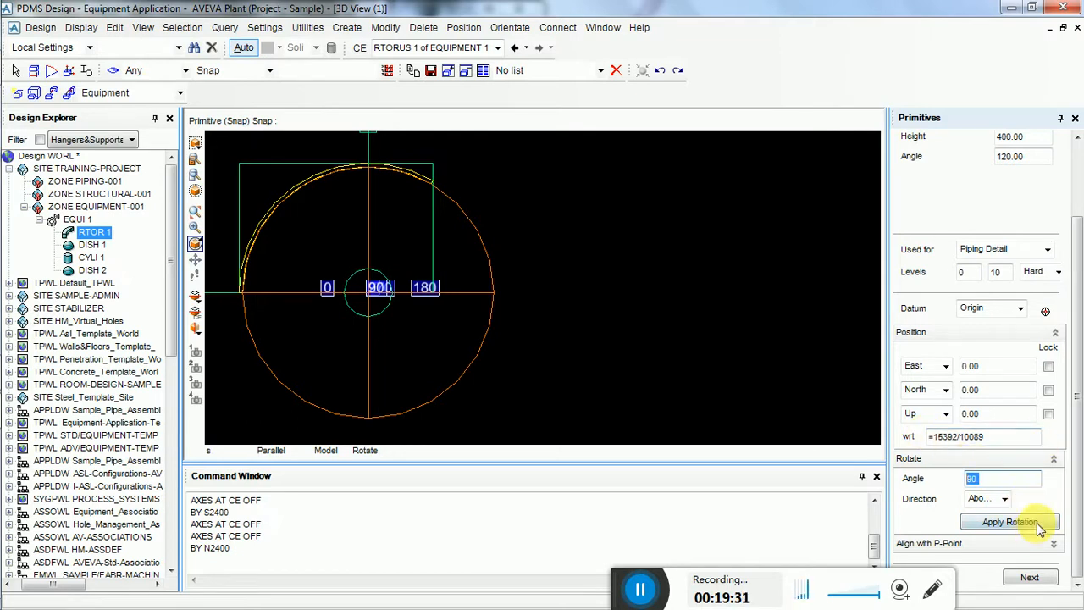
{"action": "left_click", "coordinate": [1007, 521]}
{"action": "left_click", "coordinate": [1008, 522]}
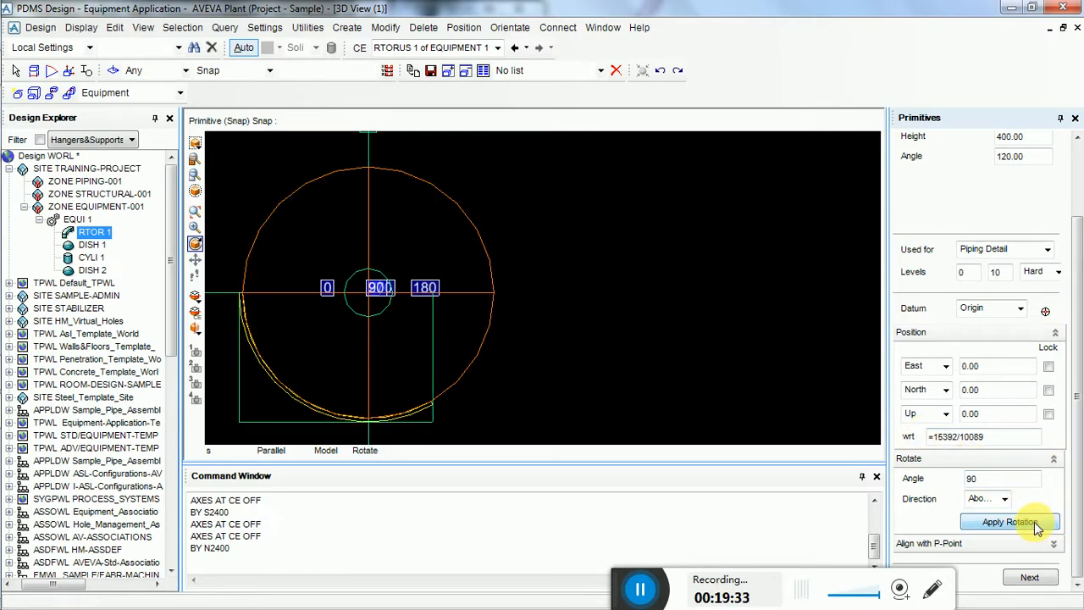
Step: Set the rotation angle to 30 degrees and rotate the torus about its X axis six times
{"action": "double_click", "coordinate": [972, 478]}
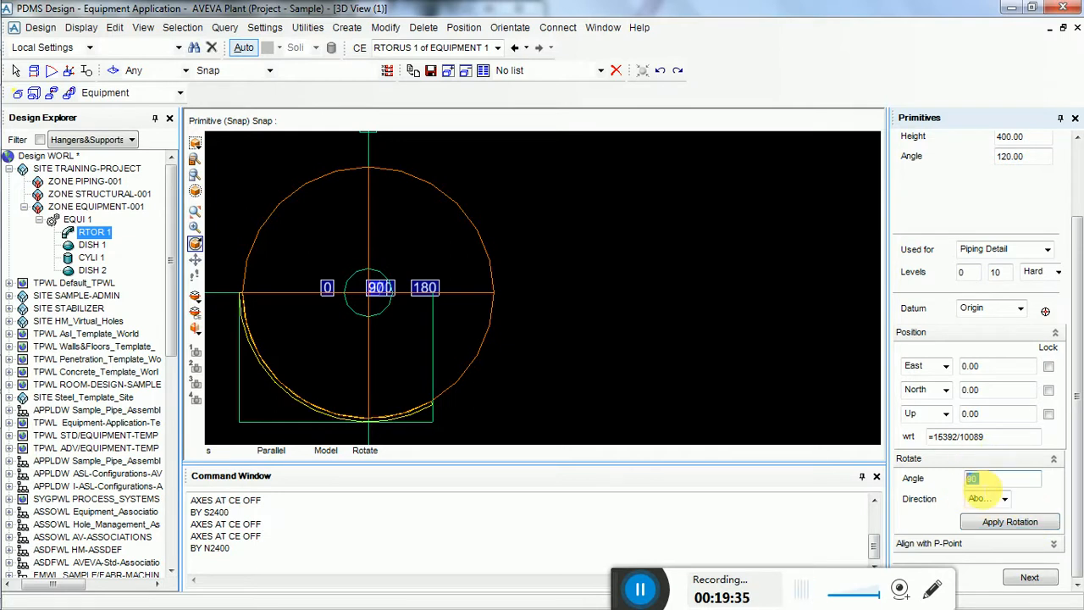
{"action": "type", "text": "30"}
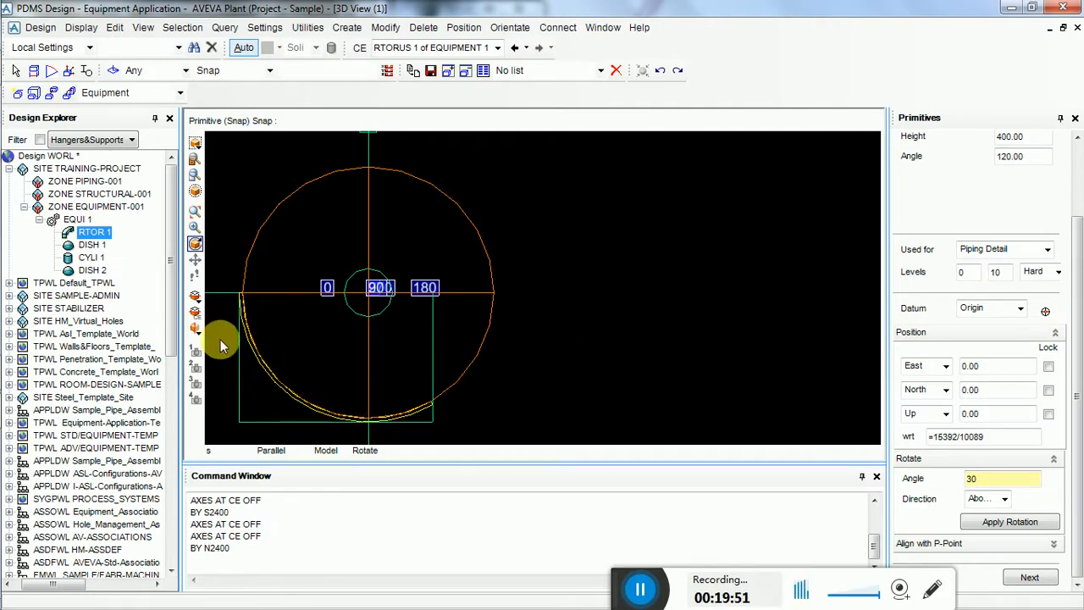
{"action": "left_click", "coordinate": [1021, 525]}
{"action": "left_click", "coordinate": [1022, 525]}
{"action": "left_click", "coordinate": [1021, 525]}
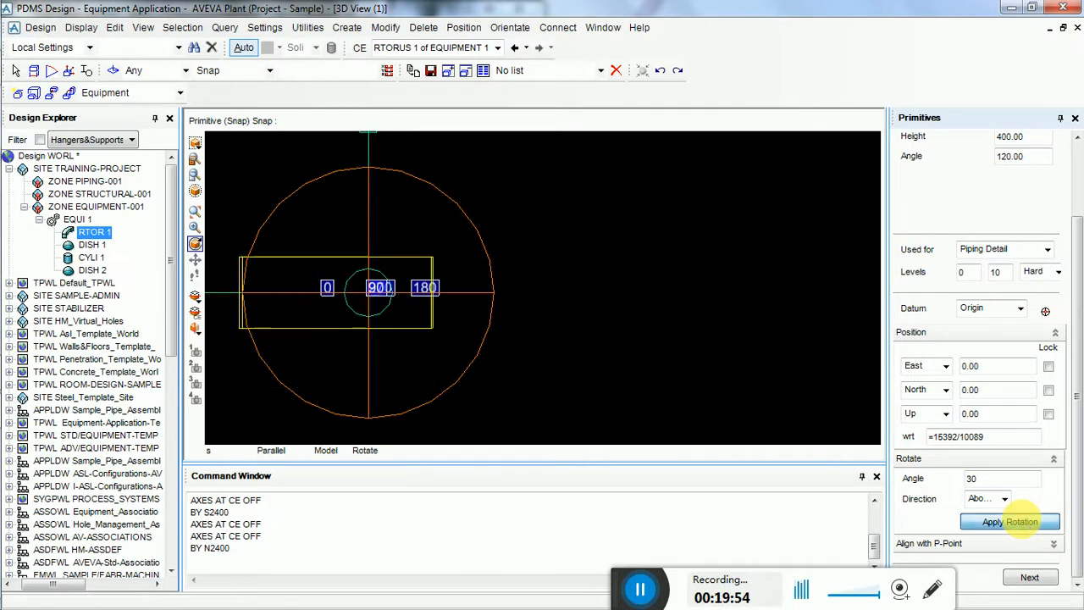
{"action": "left_click", "coordinate": [1022, 525]}
{"action": "left_click", "coordinate": [1023, 523]}
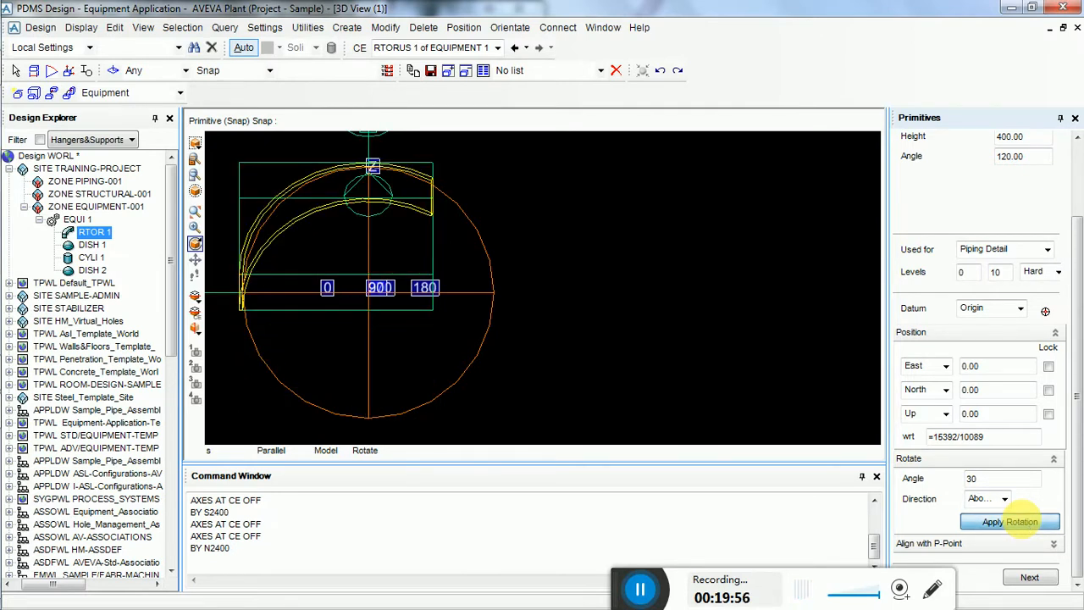
{"action": "left_click", "coordinate": [1023, 523]}
Step: Keep rotating the torus about its X axis in 30-degree increments until its arc lies along the cylinder's underside again
{"action": "left_click", "coordinate": [1005, 499]}
{"action": "left_click", "coordinate": [990, 514]}
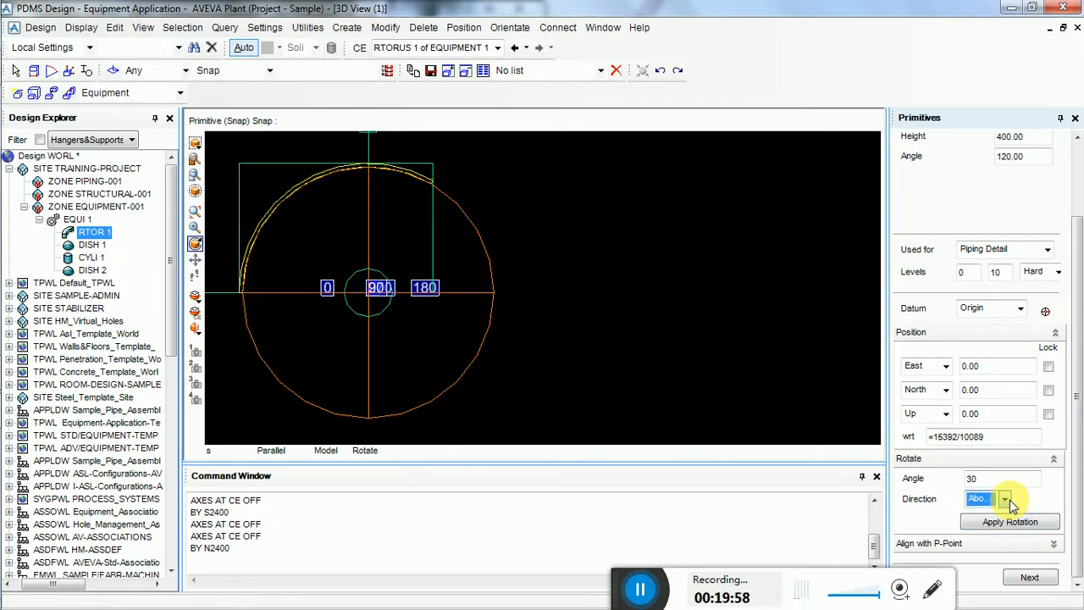
{"action": "left_click", "coordinate": [1023, 523]}
{"action": "left_click", "coordinate": [1023, 523]}
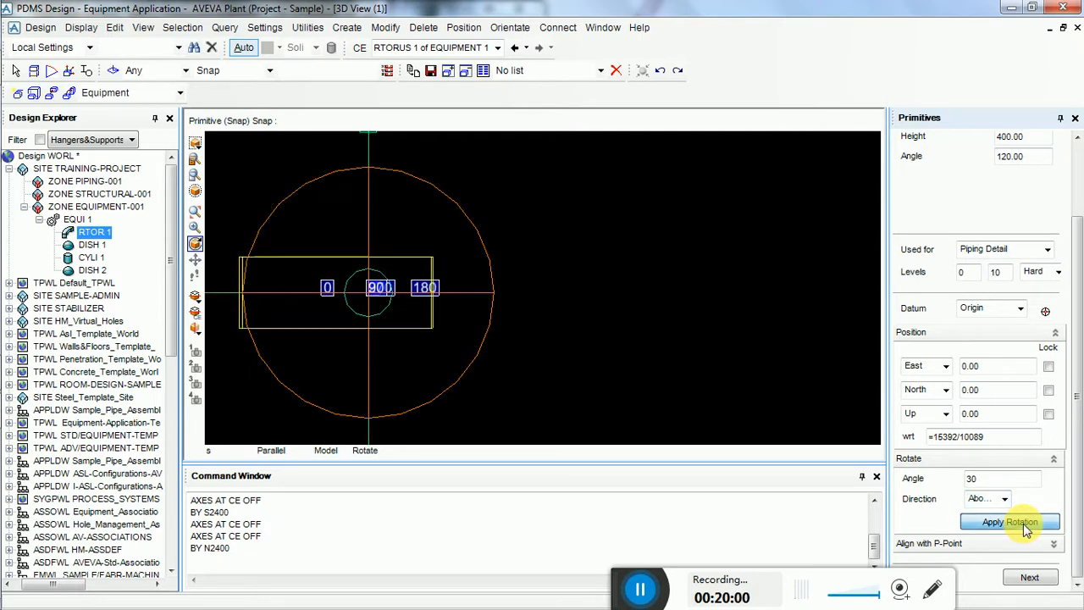
{"action": "left_click", "coordinate": [1022, 523]}
{"action": "left_click", "coordinate": [1021, 521]}
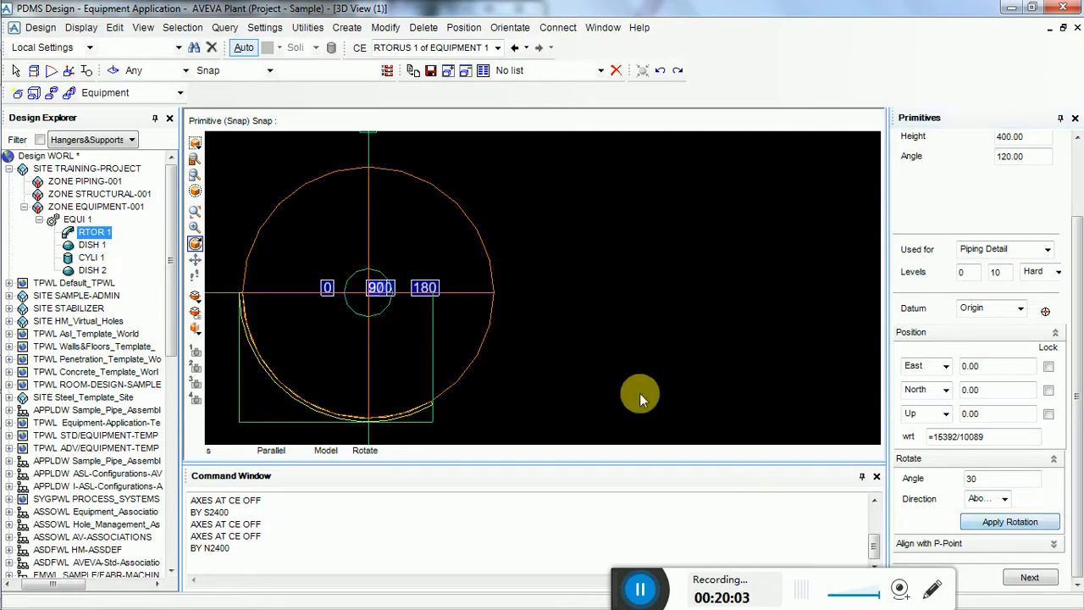
Step: Rotate the rectangular torus by 30 degrees about its Z axis to centre it beneath the cylinder, and finish the primitive
{"action": "scroll", "coordinate": [628, 299], "scroll_direction": "down", "scroll_amount": 2}
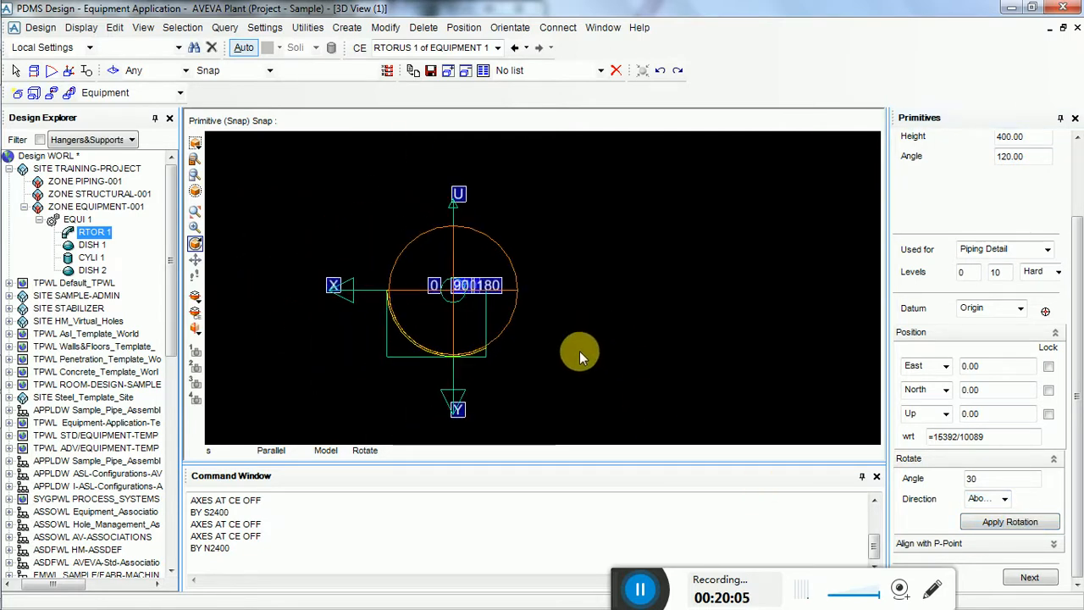
{"action": "left_click", "coordinate": [1003, 498]}
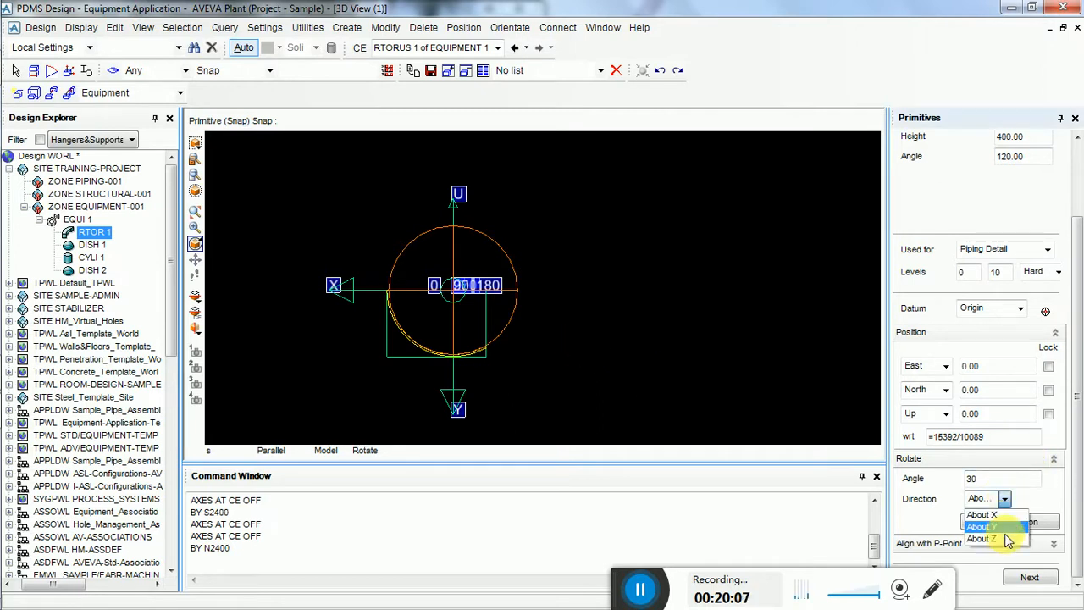
{"action": "left_click", "coordinate": [1007, 539]}
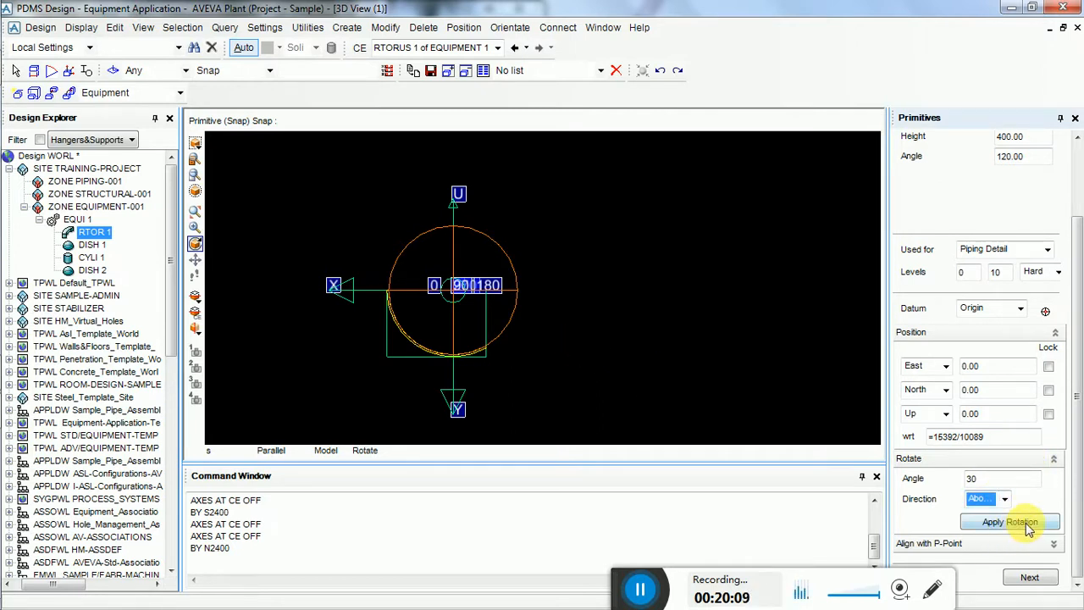
{"action": "left_click", "coordinate": [1025, 523]}
{"action": "scroll", "coordinate": [549, 285], "scroll_direction": "up", "scroll_amount": 3}
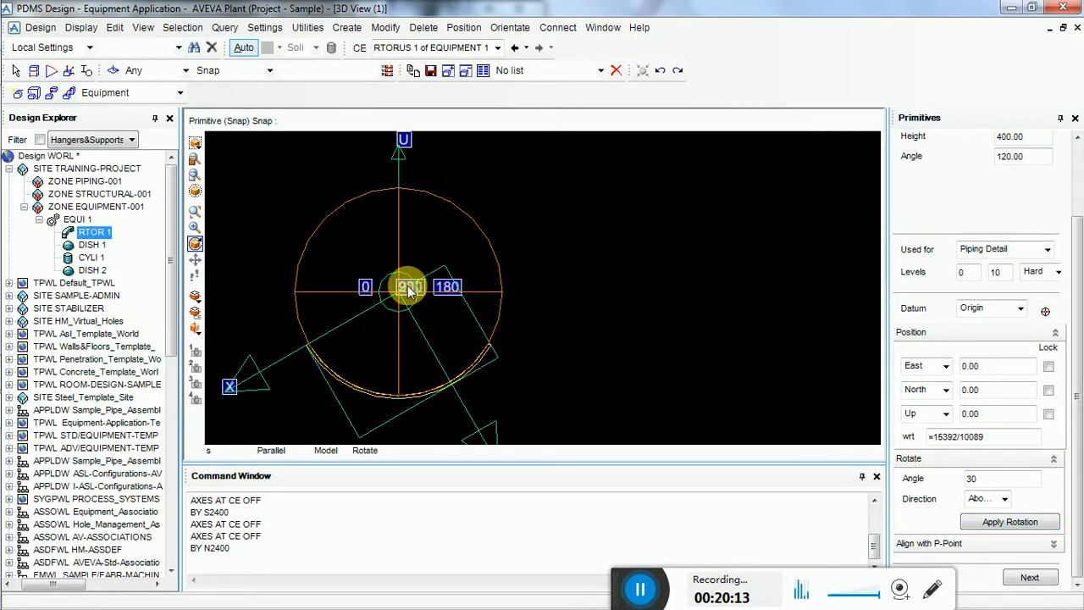
{"action": "left_click", "coordinate": [1004, 498]}
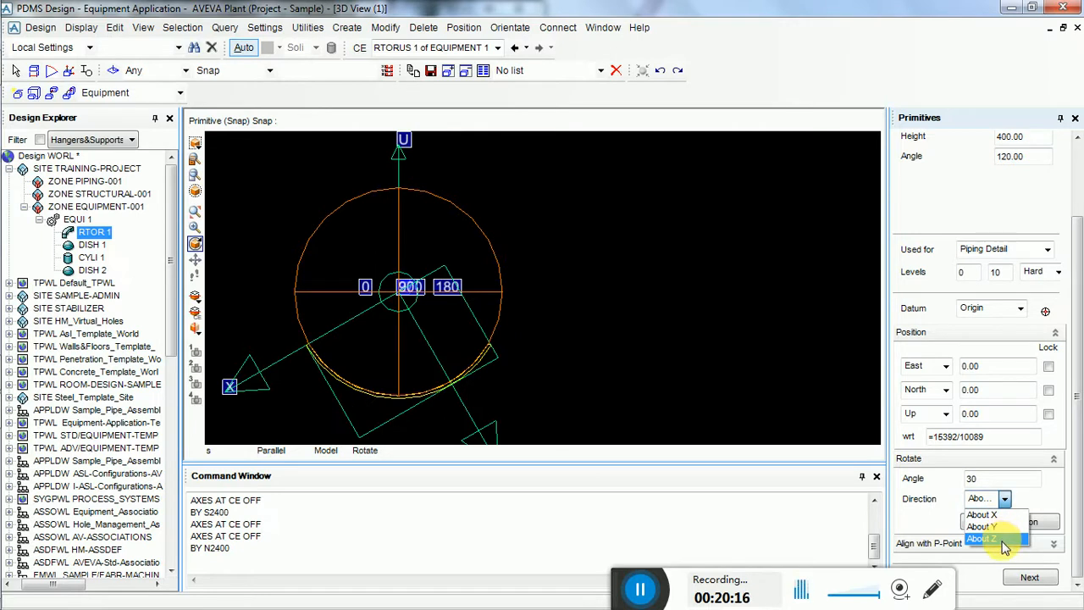
{"action": "left_click", "coordinate": [991, 480]}
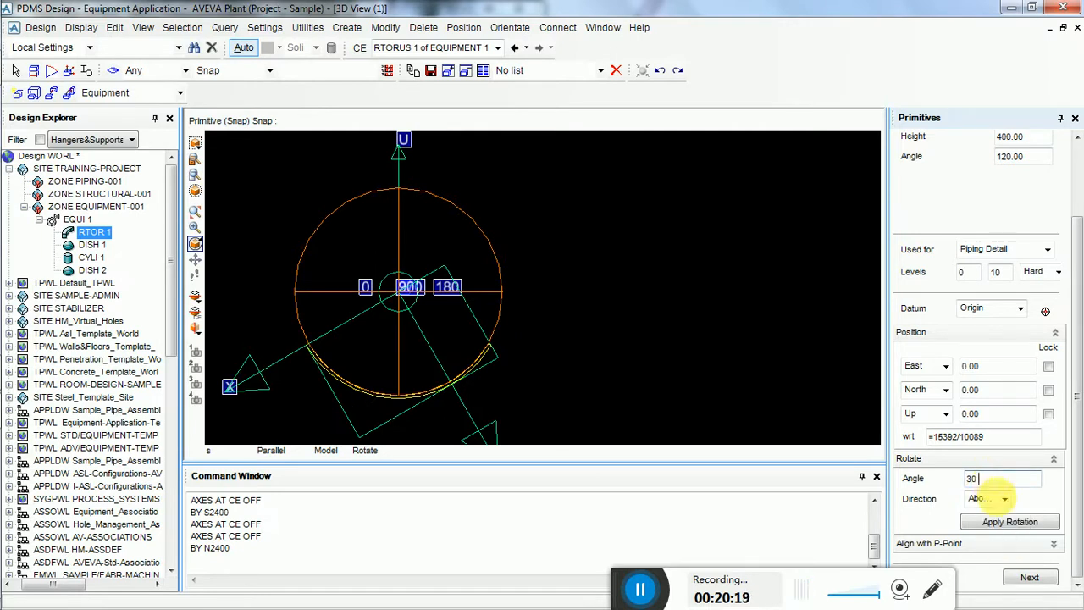
{"action": "left_click", "coordinate": [1004, 499]}
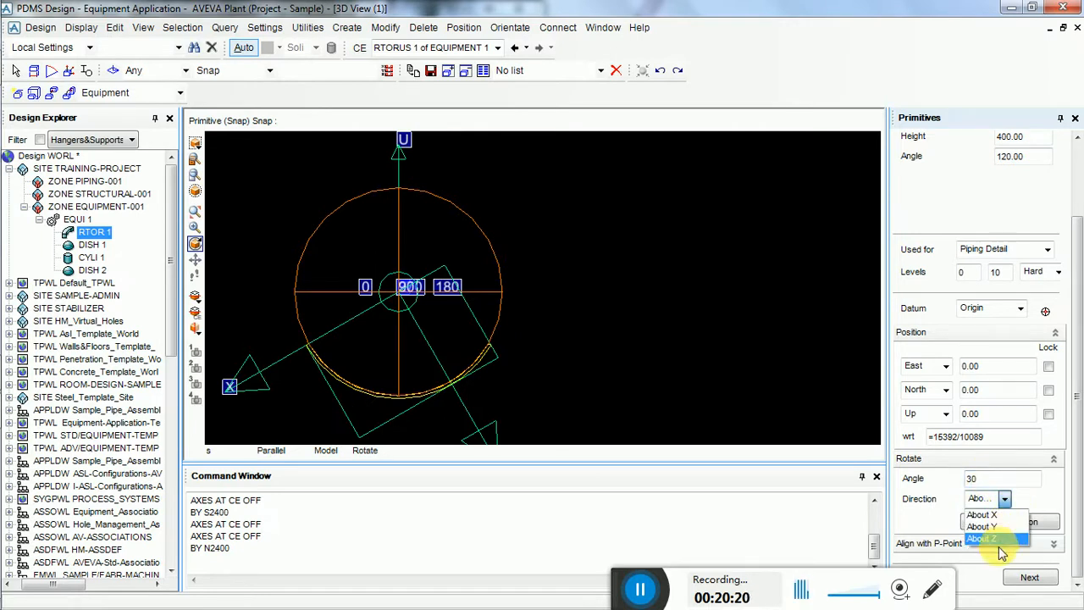
{"action": "left_click", "coordinate": [1048, 503]}
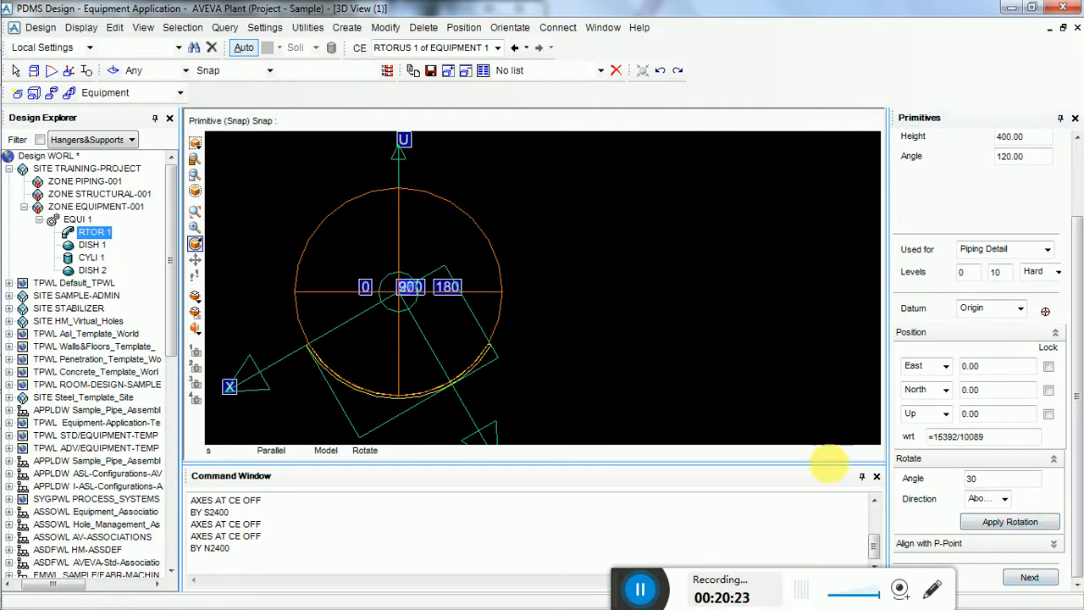
{"action": "left_click", "coordinate": [1040, 579]}
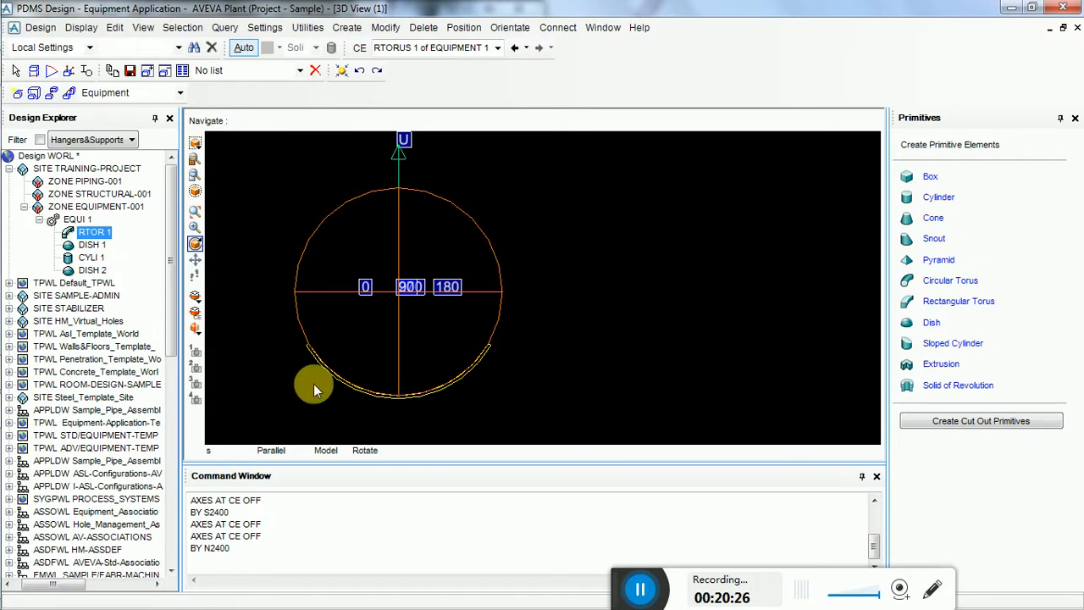
Step: Start a new box primitive under EQUI 1 and display its parameter diagram
{"action": "left_click", "coordinate": [75, 220]}
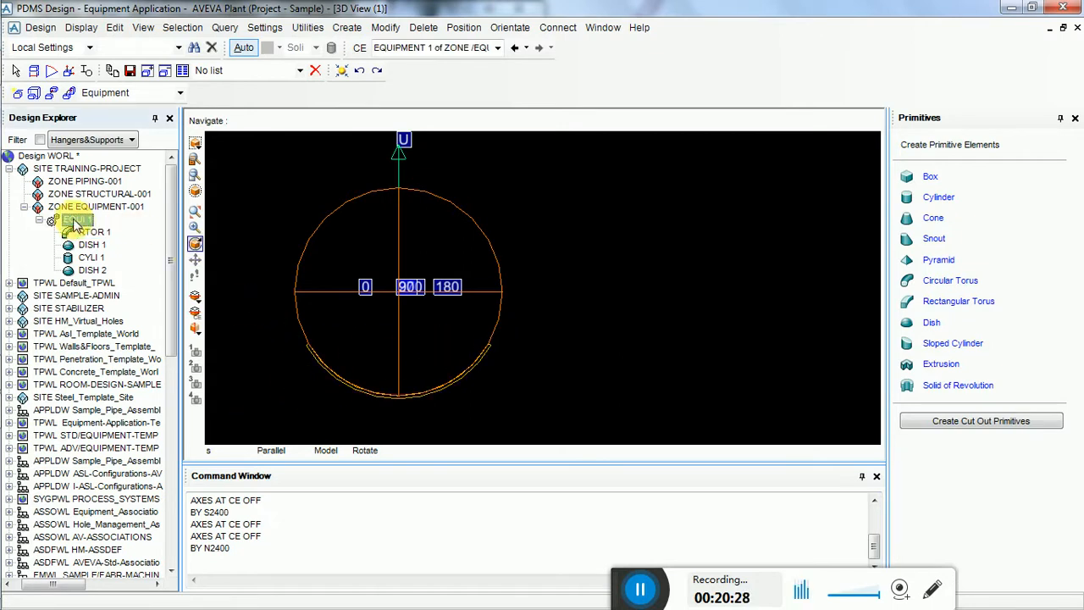
{"action": "left_click", "coordinate": [932, 182]}
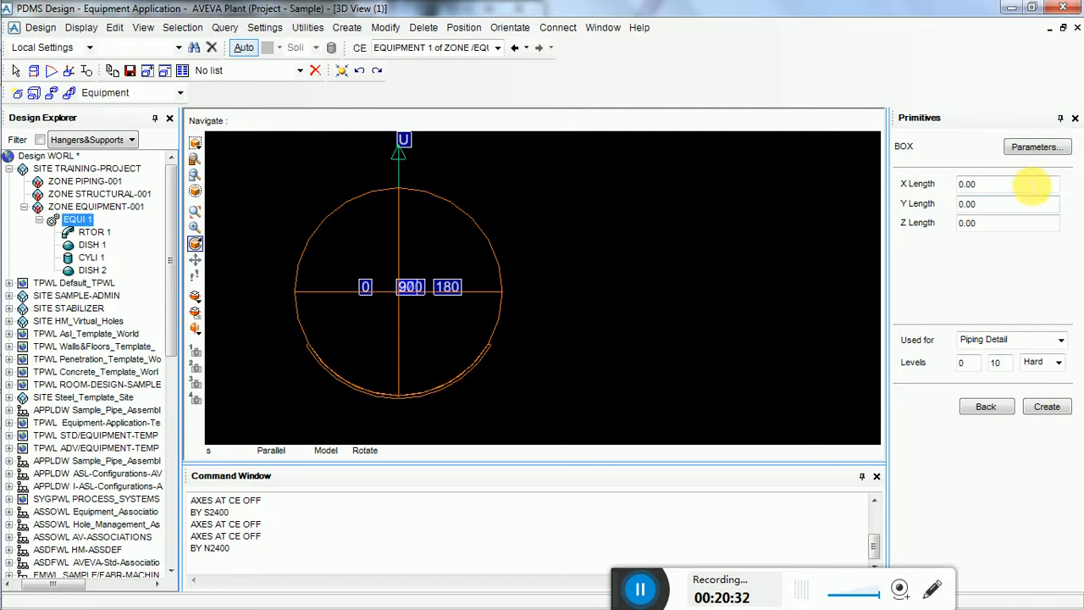
{"action": "left_click", "coordinate": [1029, 185]}
{"action": "left_click", "coordinate": [1040, 146]}
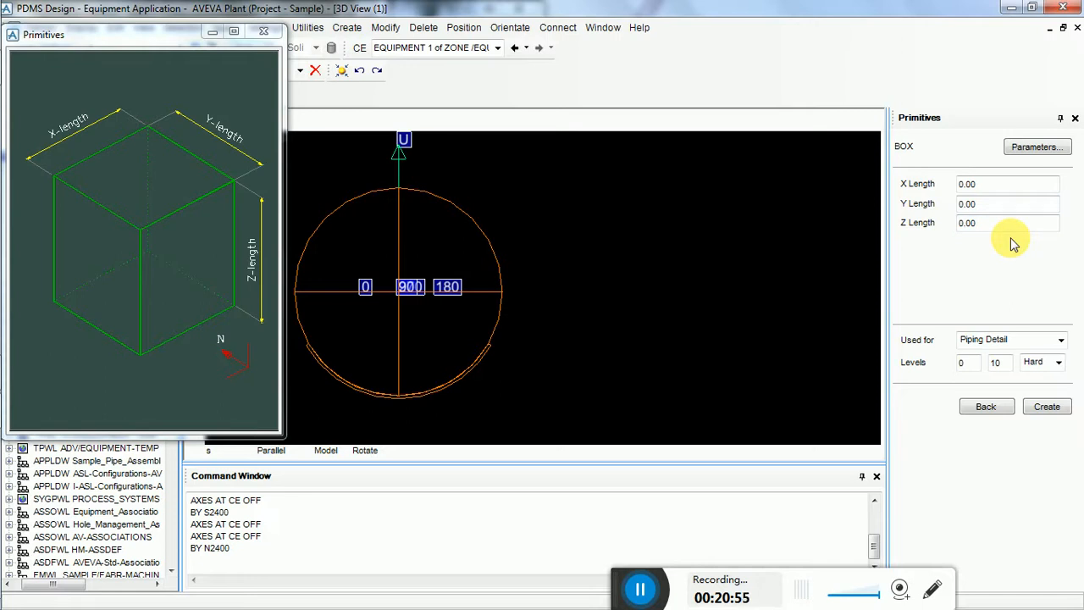
Step: Create the box with an X length of 1060, Y length of 300 and Z length of 860
{"action": "scroll", "coordinate": [1013, 245], "scroll_direction": "down", "scroll_amount": 2}
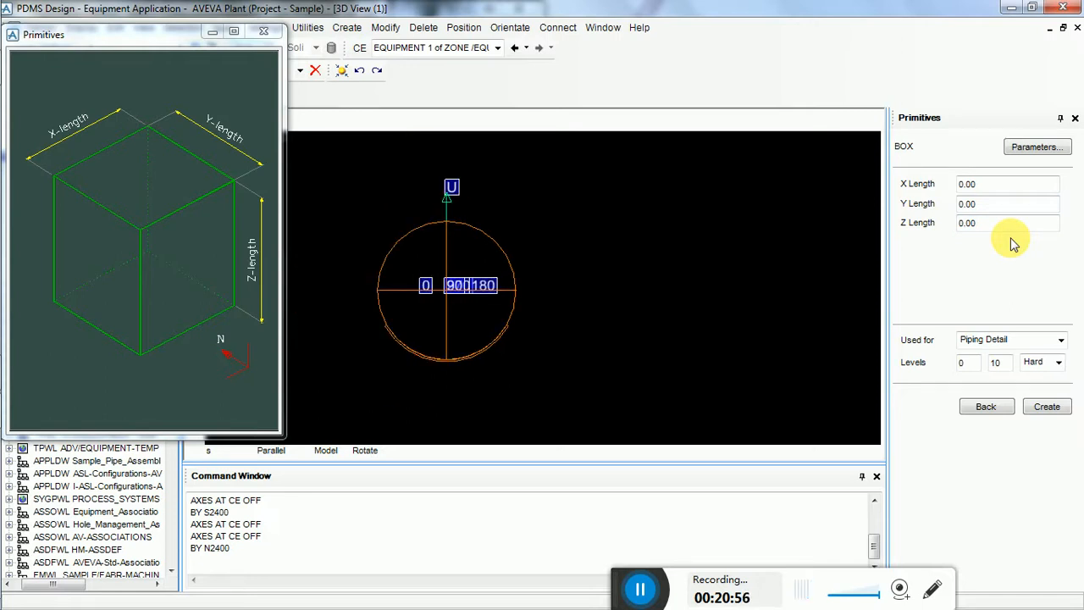
{"action": "left_click", "coordinate": [986, 184]}
{"action": "left_click", "coordinate": [1008, 203]}
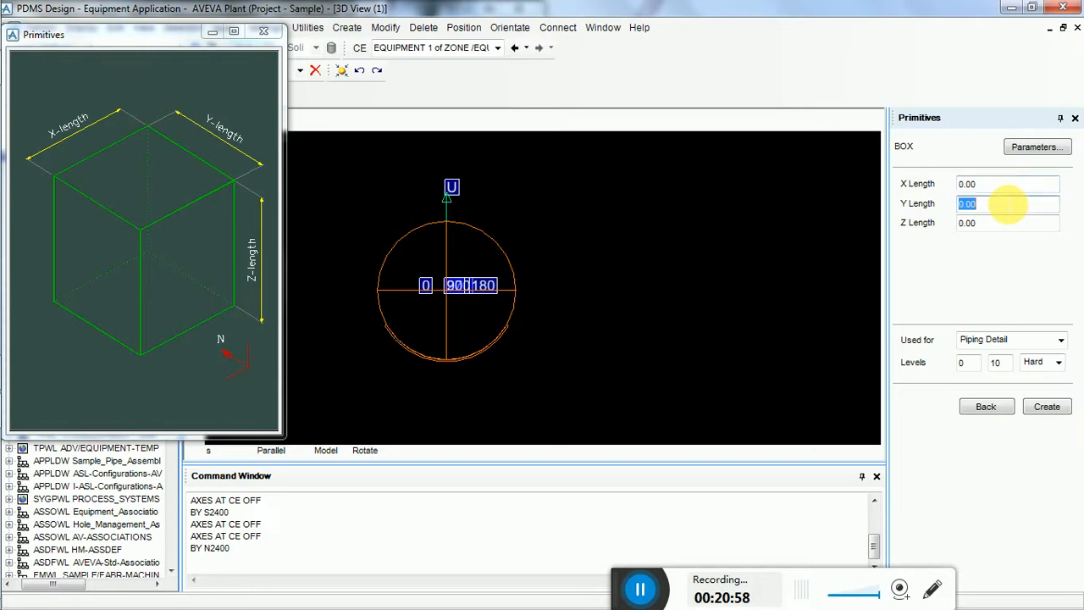
{"action": "type", "text": "300"}
{"action": "key", "text": "Tab"}
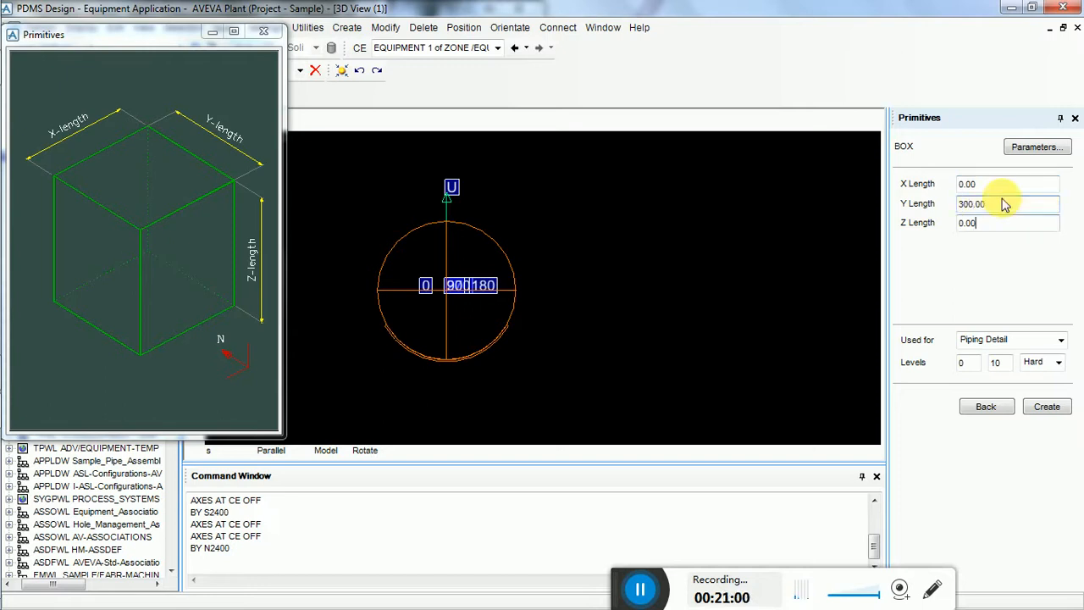
{"action": "left_click", "coordinate": [976, 223]}
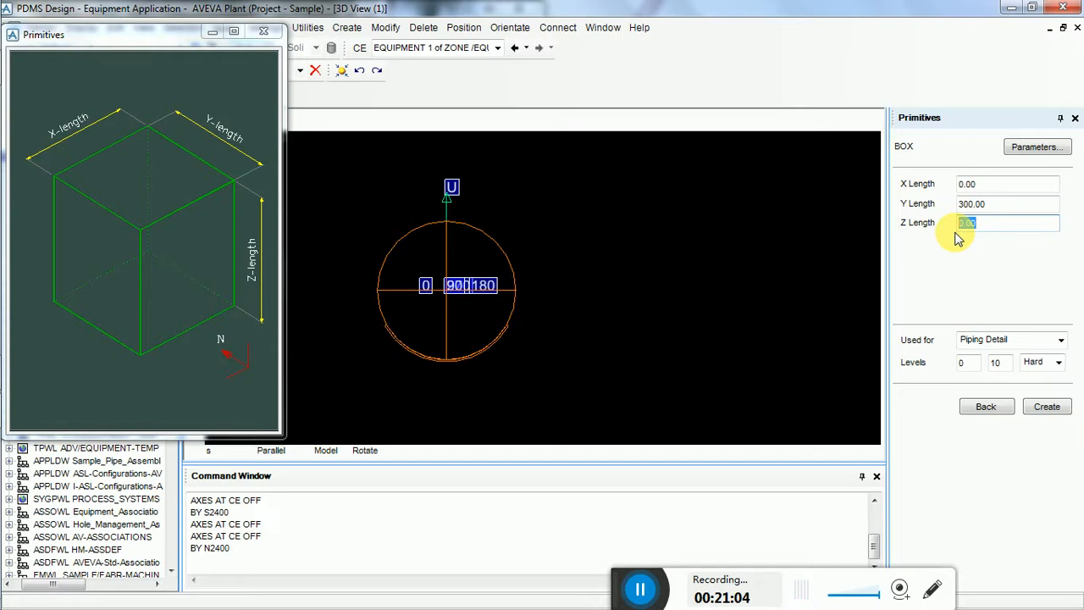
{"action": "type", "text": "860"}
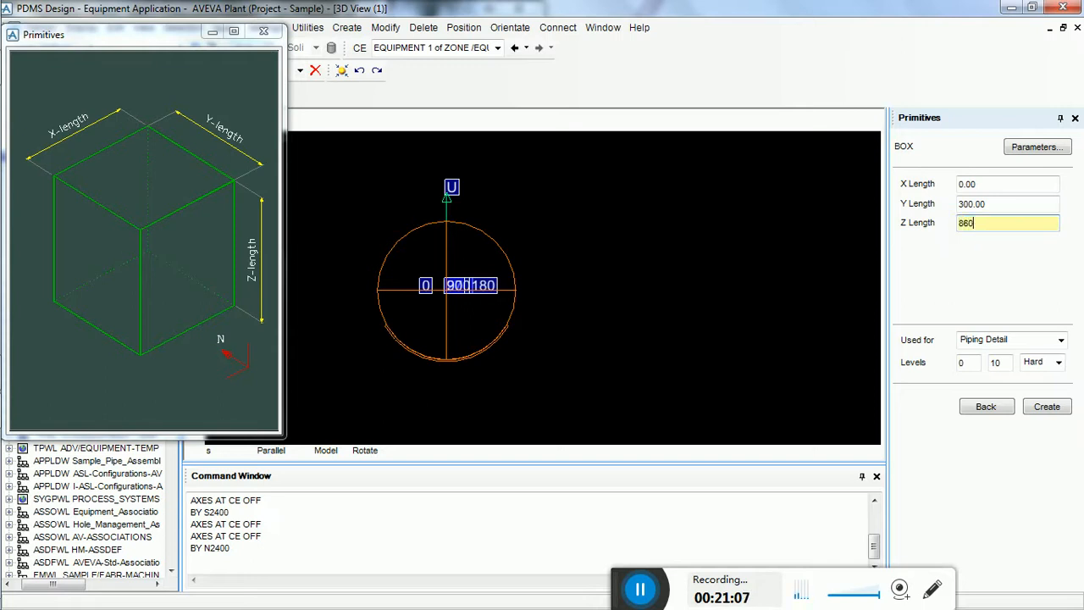
{"action": "key", "text": "Return"}
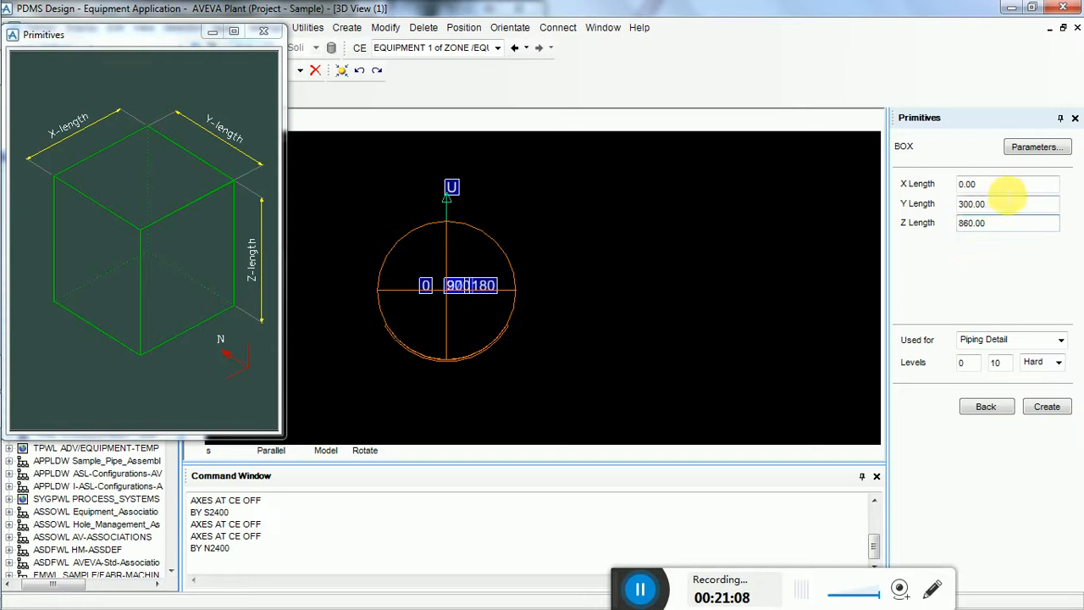
{"action": "left_click", "coordinate": [997, 184]}
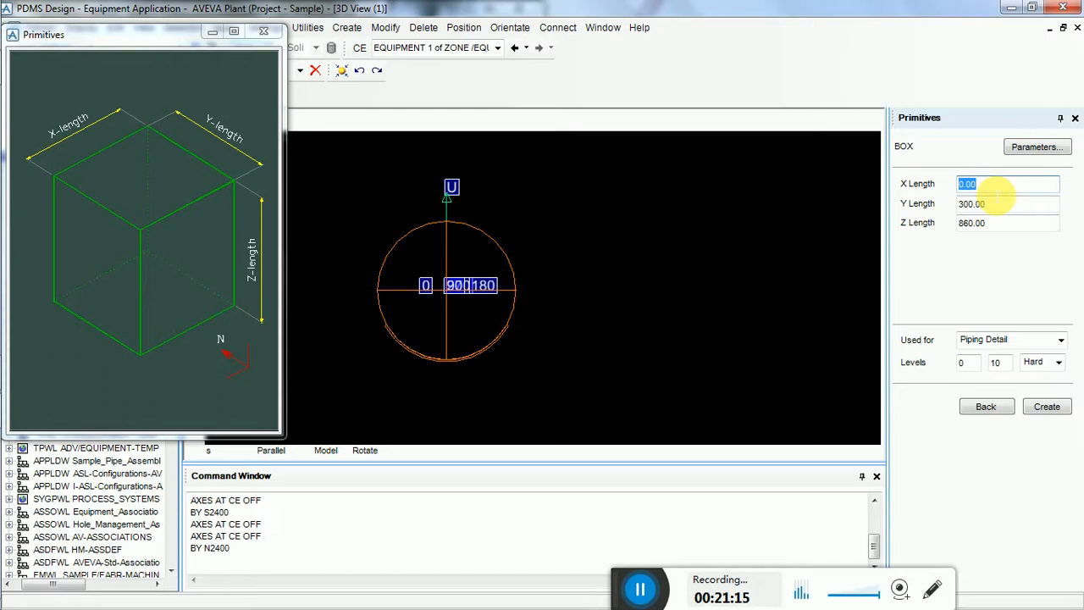
{"action": "type", "text": "1060"}
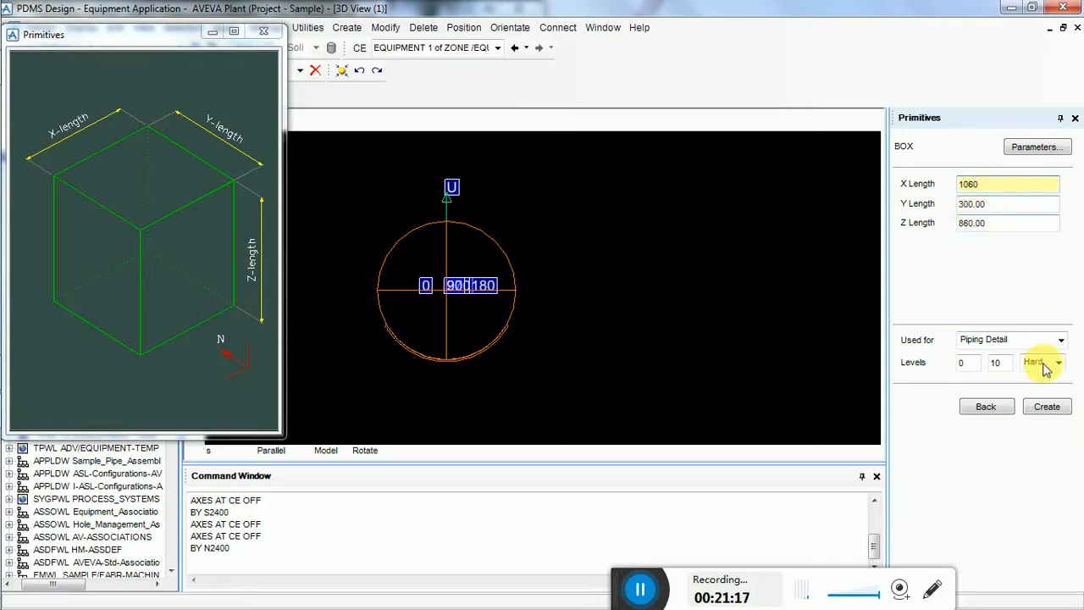
{"action": "left_click", "coordinate": [1050, 410]}
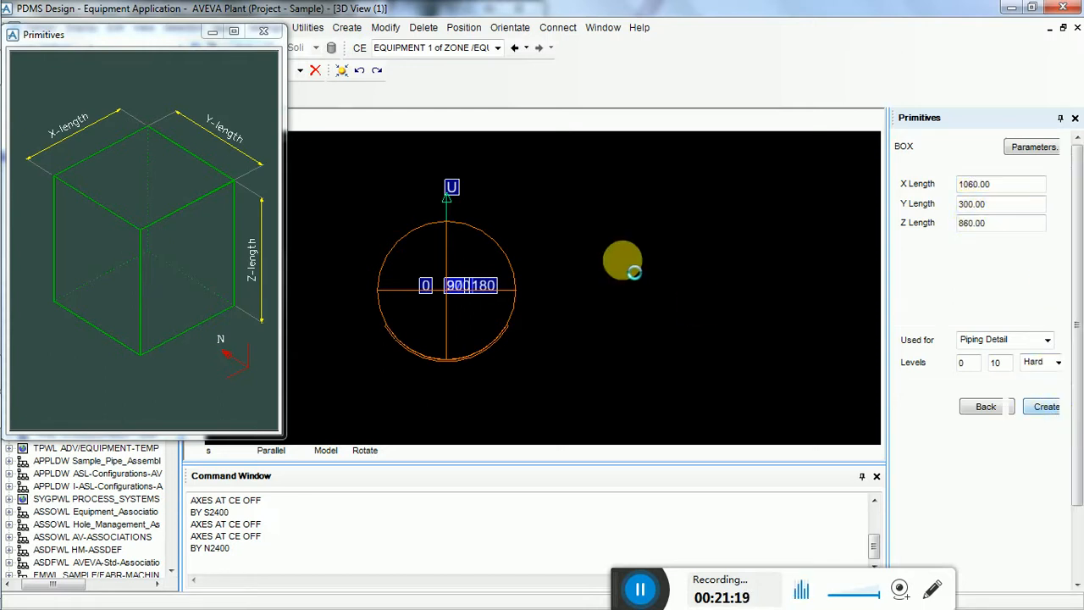
Step: Change the look direction of the 3D view to see the new box from another side
{"action": "right_click", "coordinate": [627, 254]}
{"action": "mouse_move", "coordinate": [718, 375]}
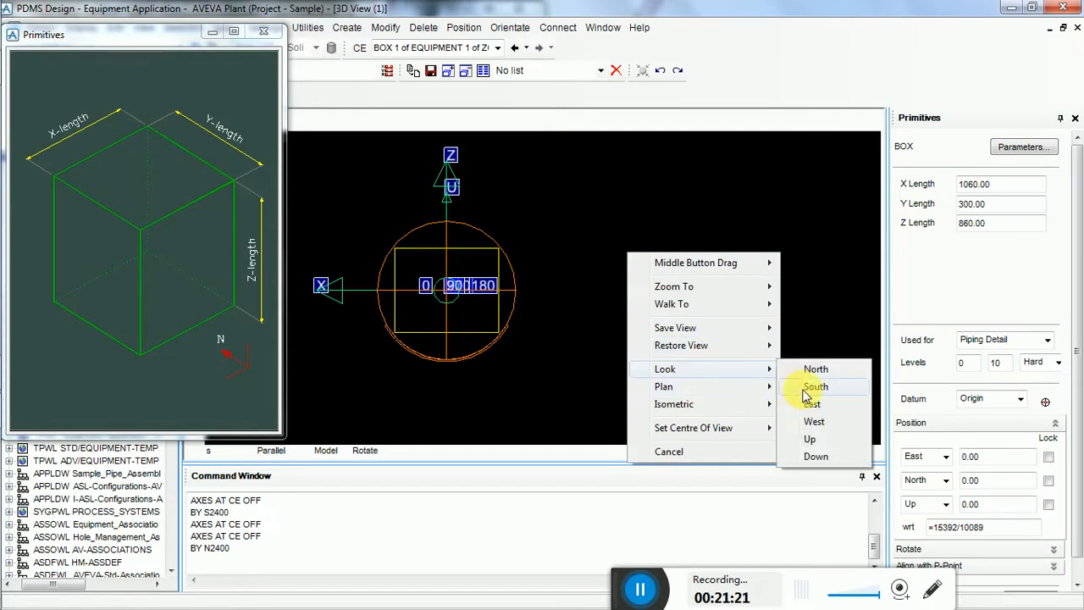
Step: Set the 3D view to look east, finish creating the box primitive and close its dimension preview
{"action": "left_click", "coordinate": [811, 407]}
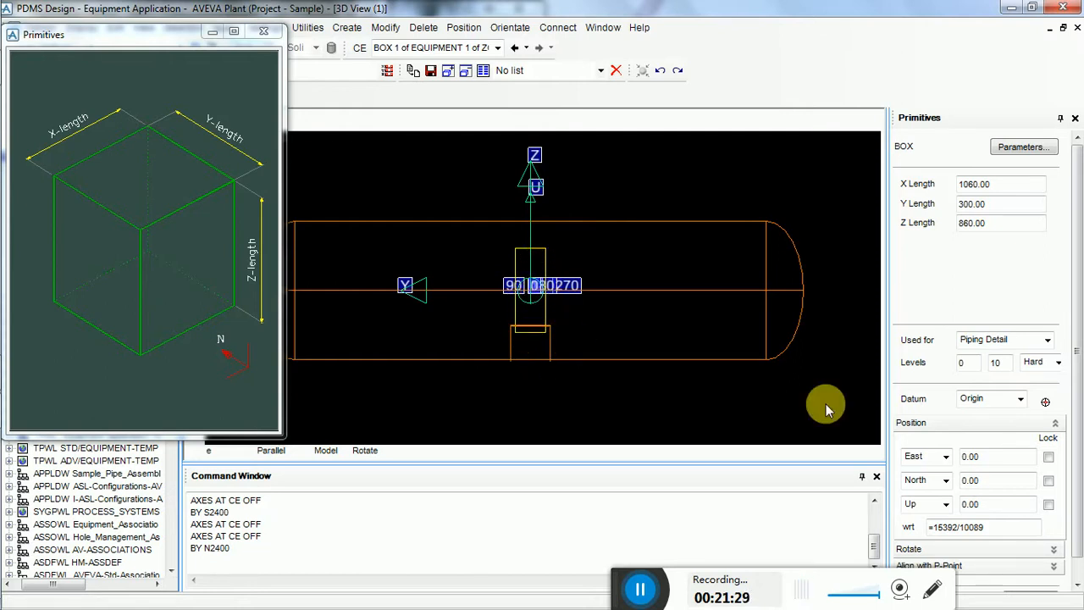
{"action": "scroll", "coordinate": [1065, 415], "scroll_direction": "down", "scroll_amount": 1}
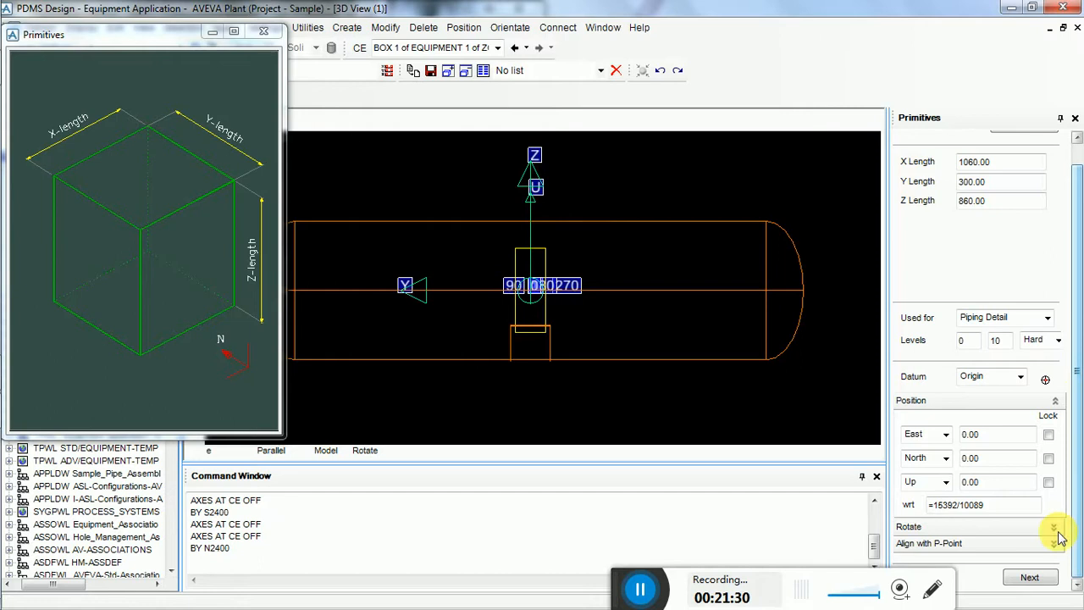
{"action": "left_click", "coordinate": [1040, 585]}
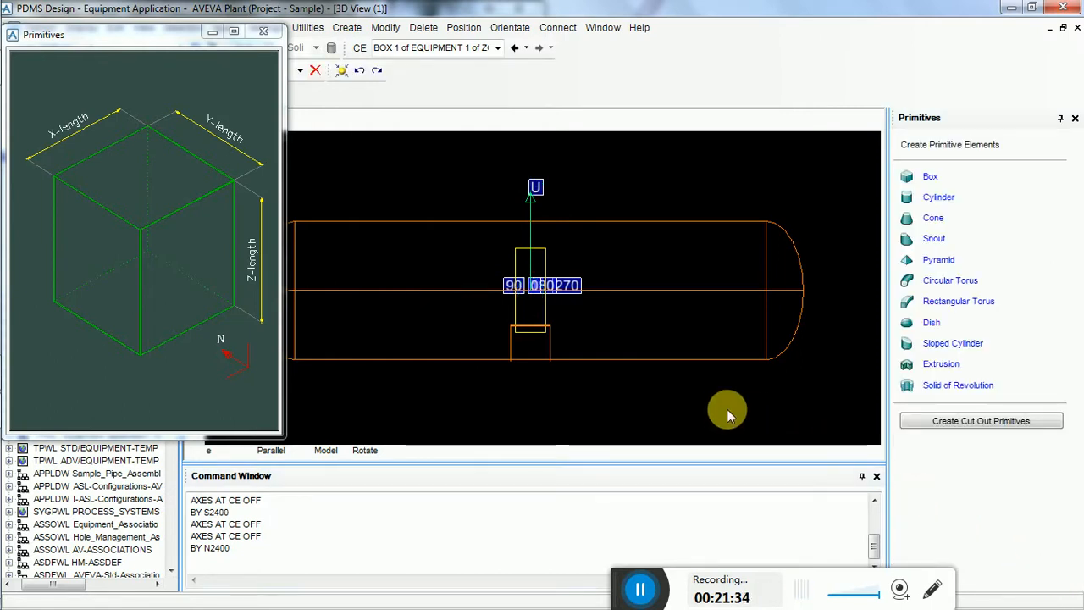
{"action": "left_click", "coordinate": [263, 31]}
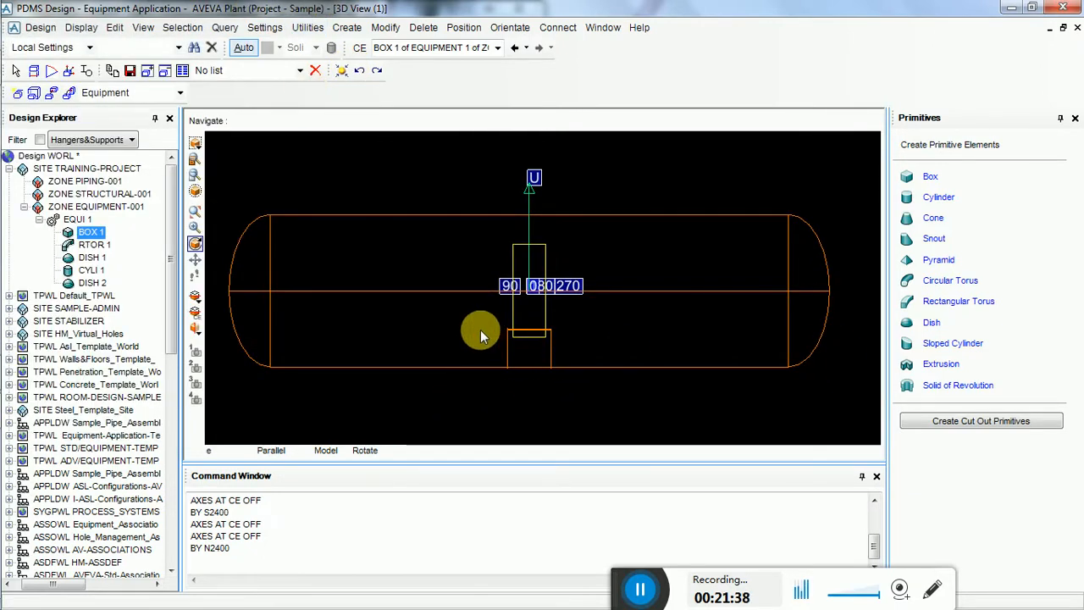
Step: Shift the rectangular torus RTOR 1 south by 2400 using the command BY S2400
{"action": "left_click_drag", "start_coordinate": [490, 326], "coordinate": [577, 397]}
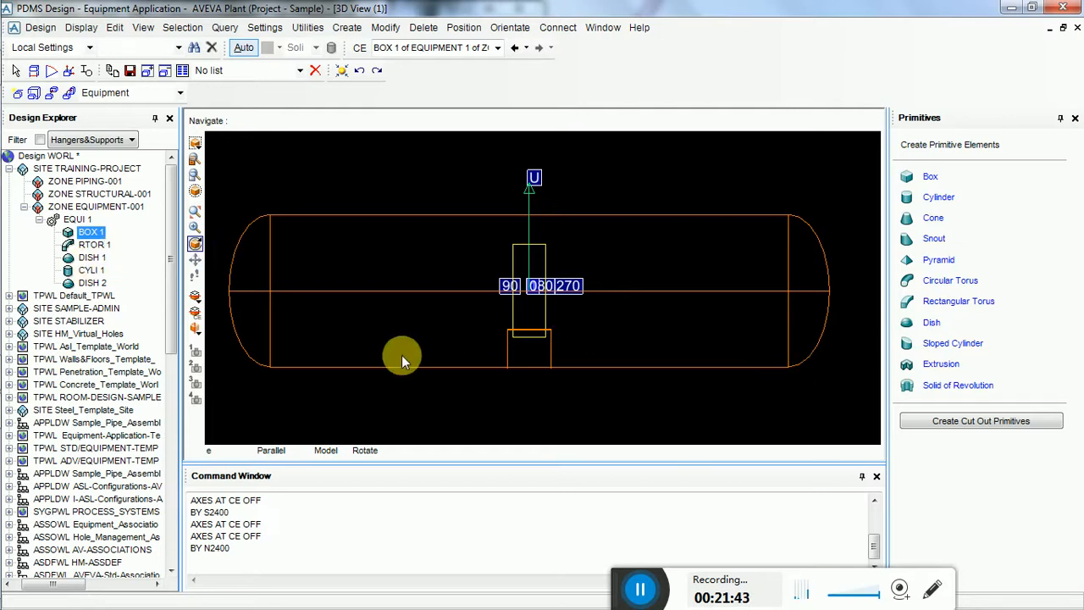
{"action": "left_click", "coordinate": [505, 357]}
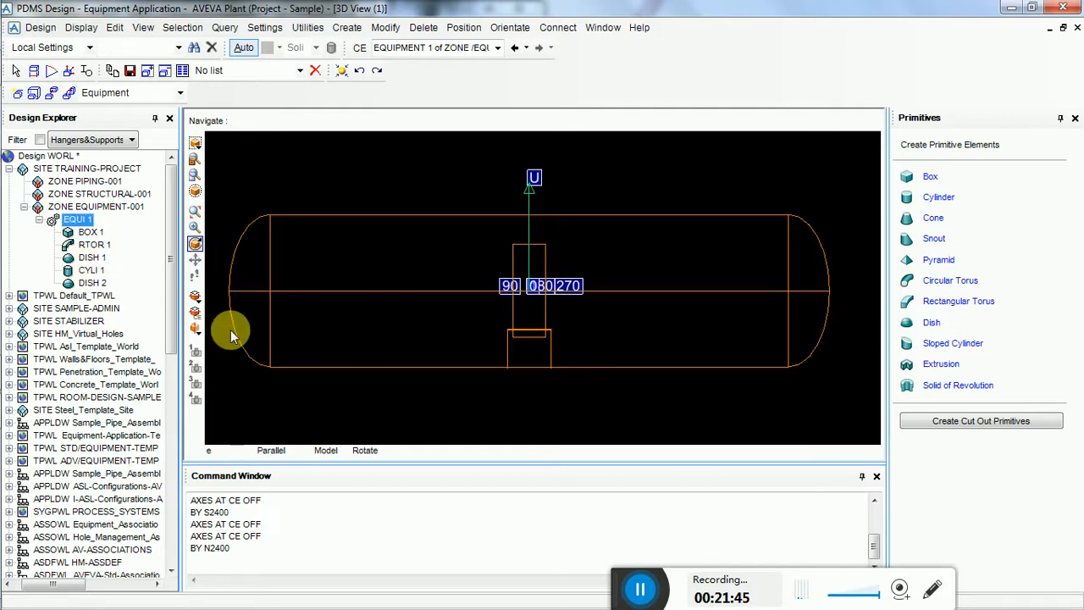
{"action": "left_click", "coordinate": [93, 244]}
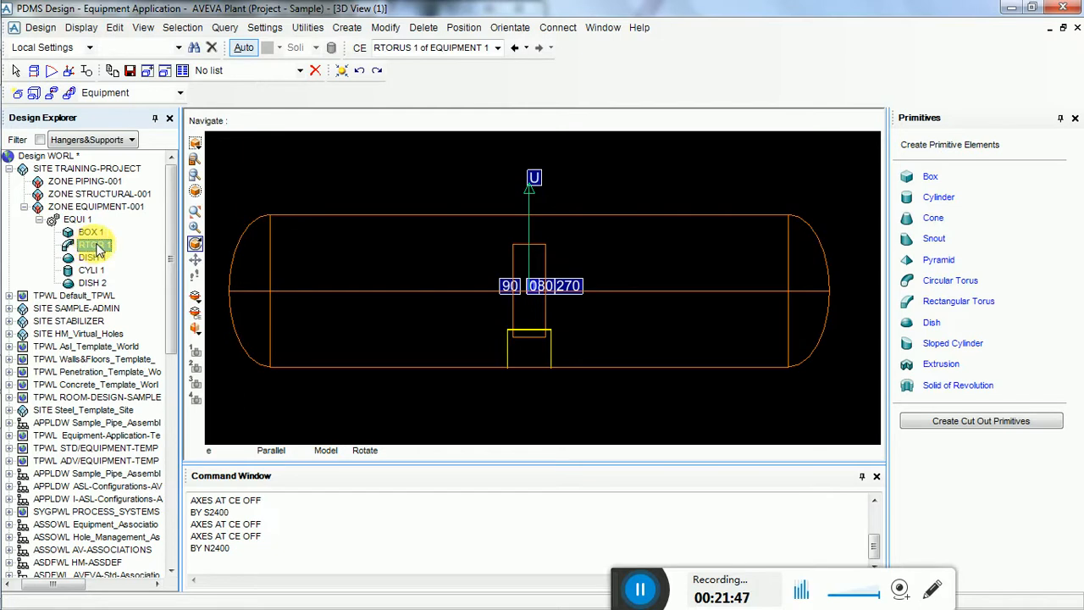
{"action": "left_click", "coordinate": [95, 232]}
{"action": "left_click", "coordinate": [99, 245]}
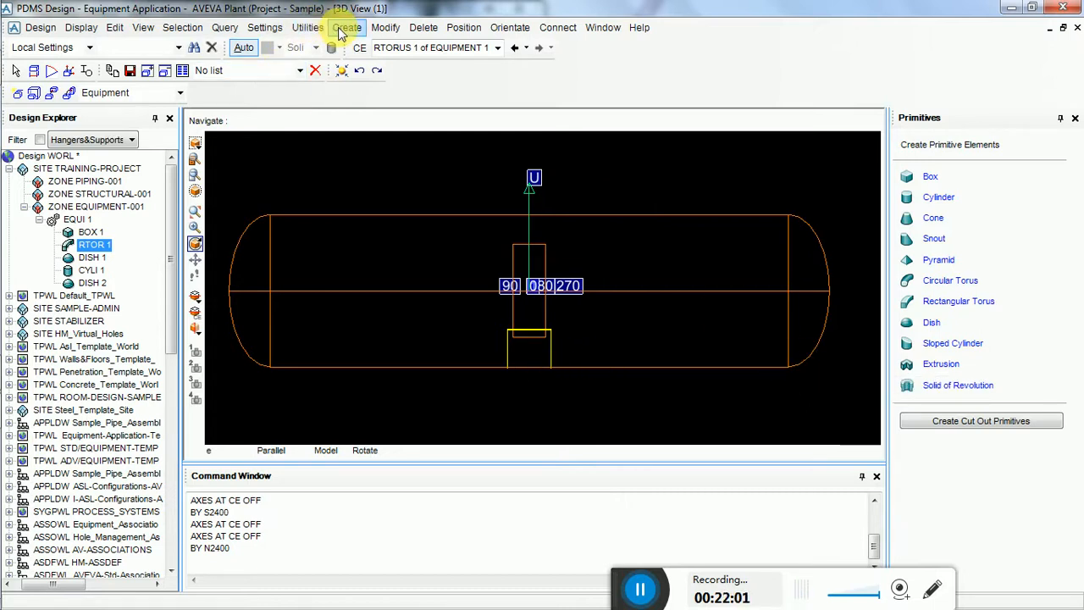
{"action": "left_click", "coordinate": [242, 561]}
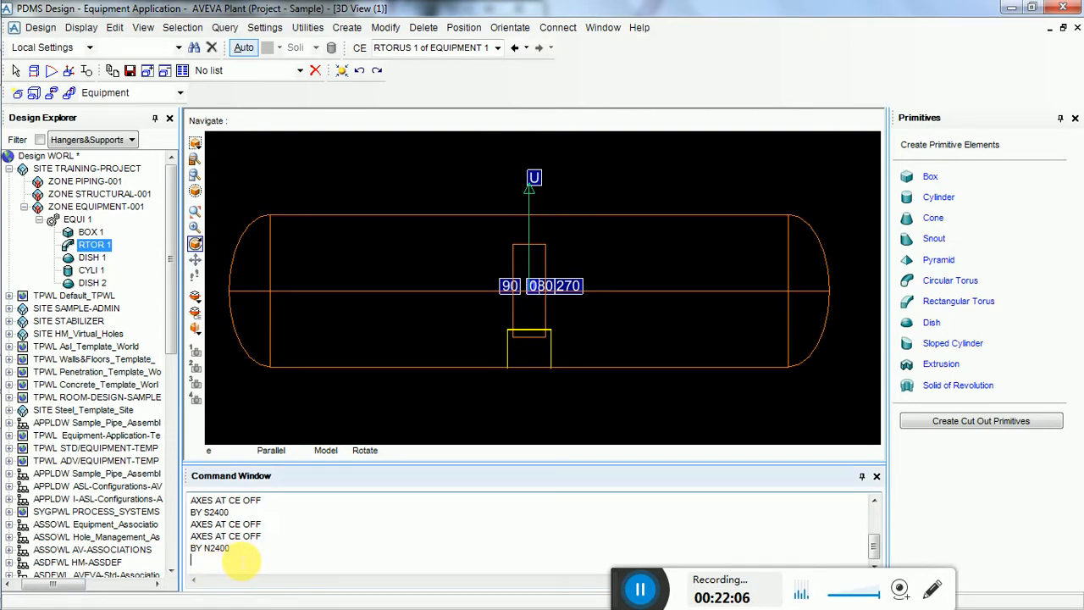
{"action": "type", "text": "BY S"}
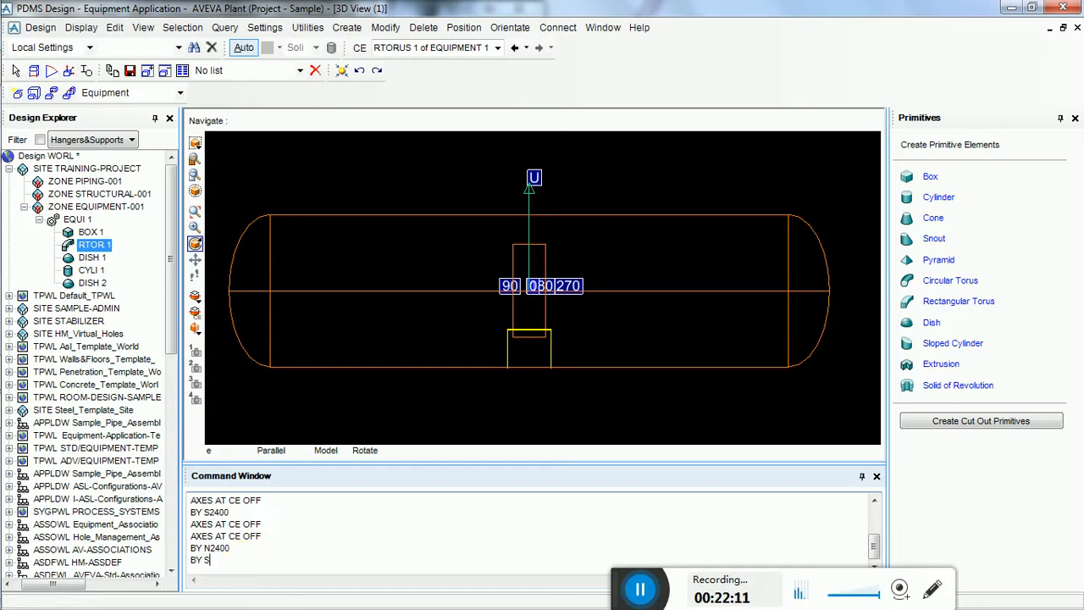
{"action": "type", "text": "2400"}
{"action": "key", "text": "Return"}
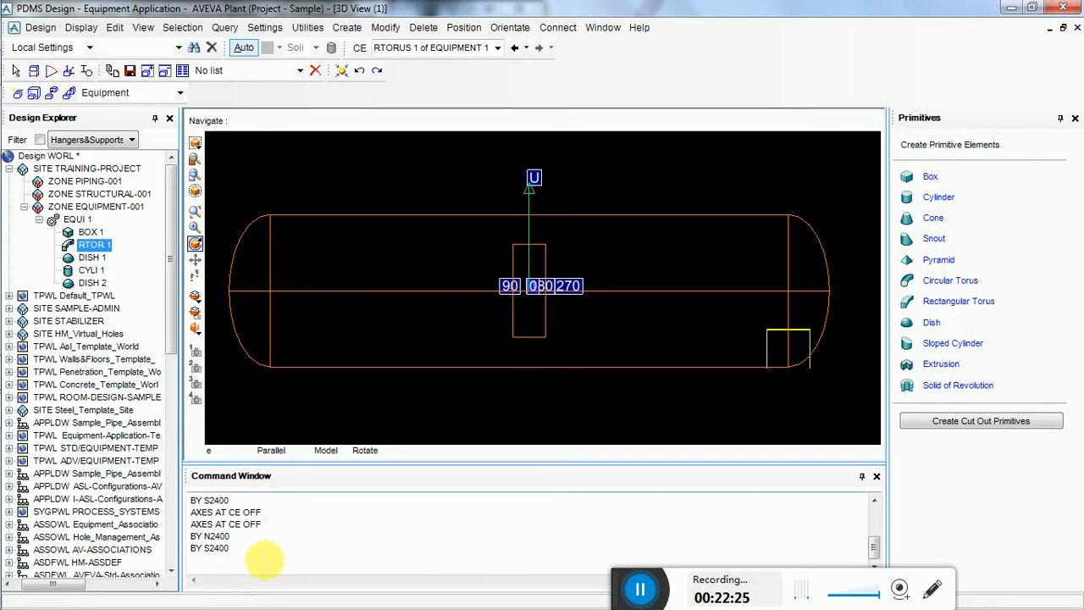
Step: Shift RTOR 1 back north by 965 using the command BY N965
{"action": "left_click", "coordinate": [264, 559]}
{"action": "type", "text": "BY "}
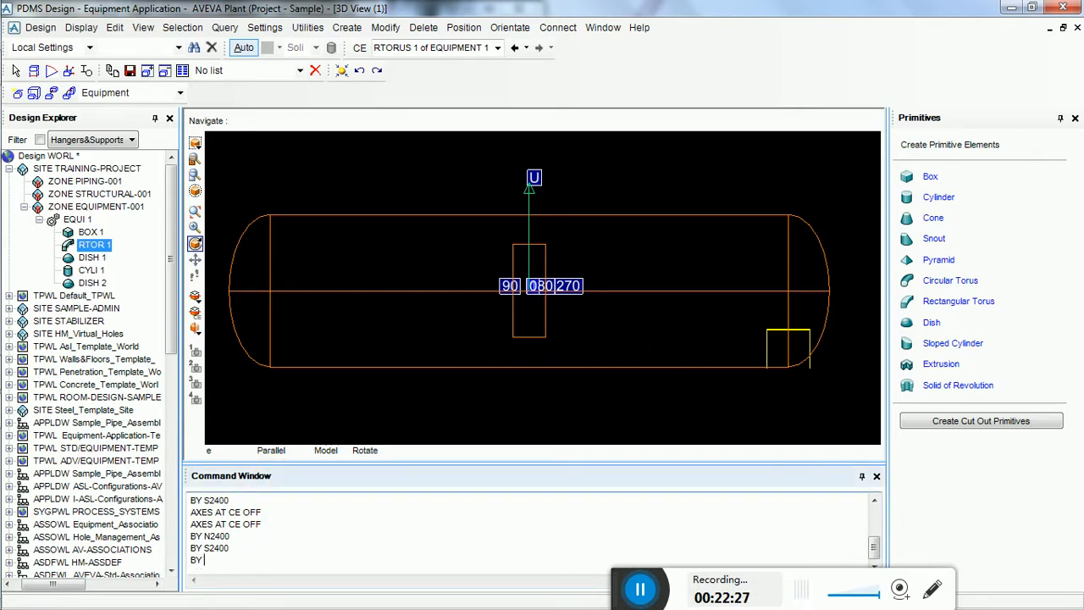
{"action": "type", "text": "N965"}
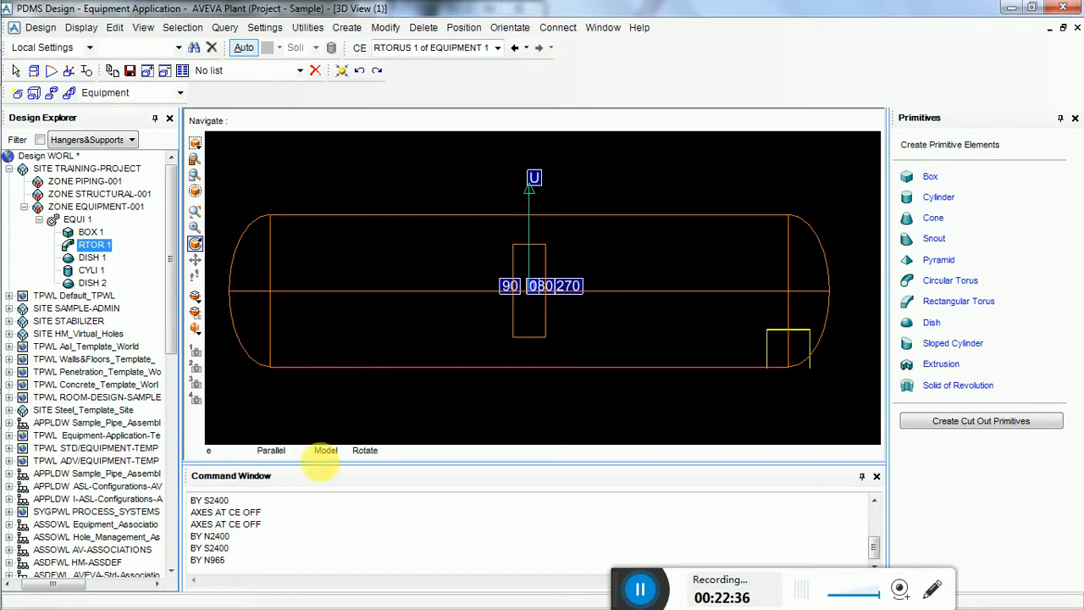
{"action": "left_click", "coordinate": [270, 560]}
{"action": "key", "text": "Return"}
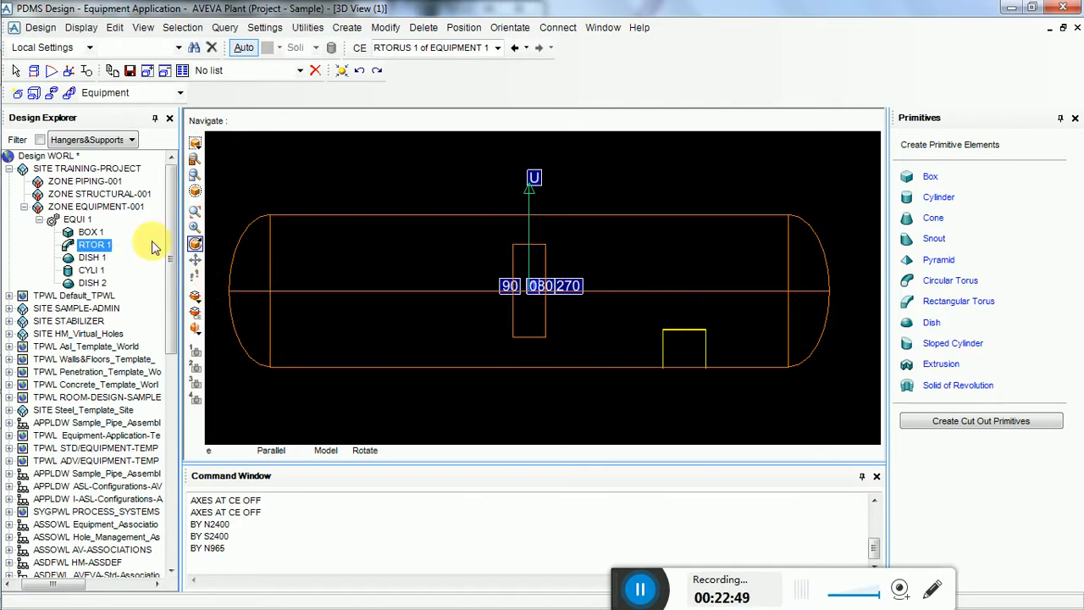
Step: Shift BOX 1 south by 2400 using the command BY S2400
{"action": "left_click", "coordinate": [92, 232]}
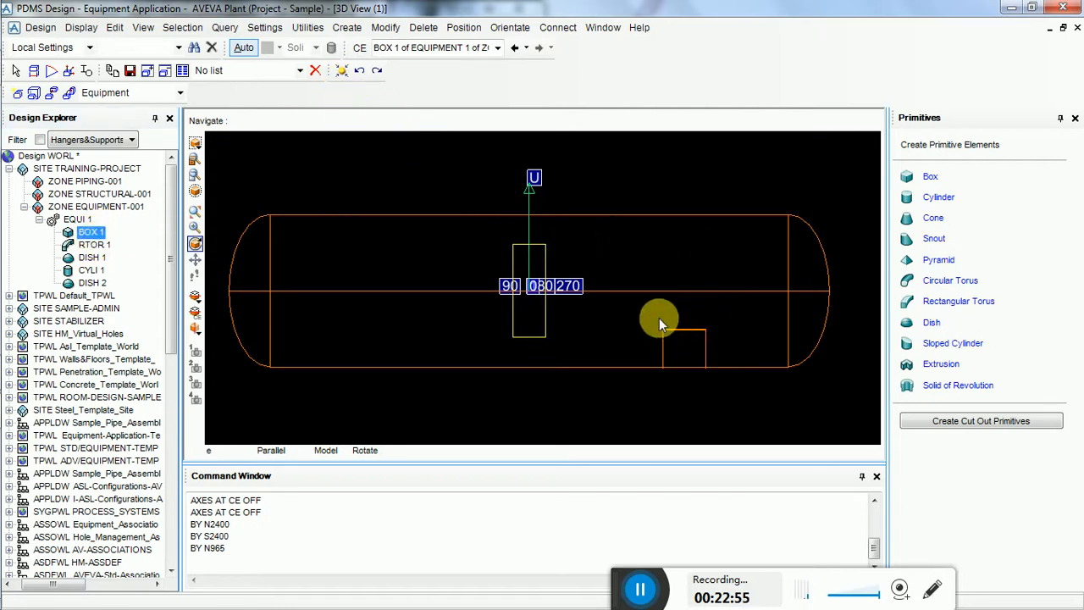
{"action": "left_click", "coordinate": [255, 562]}
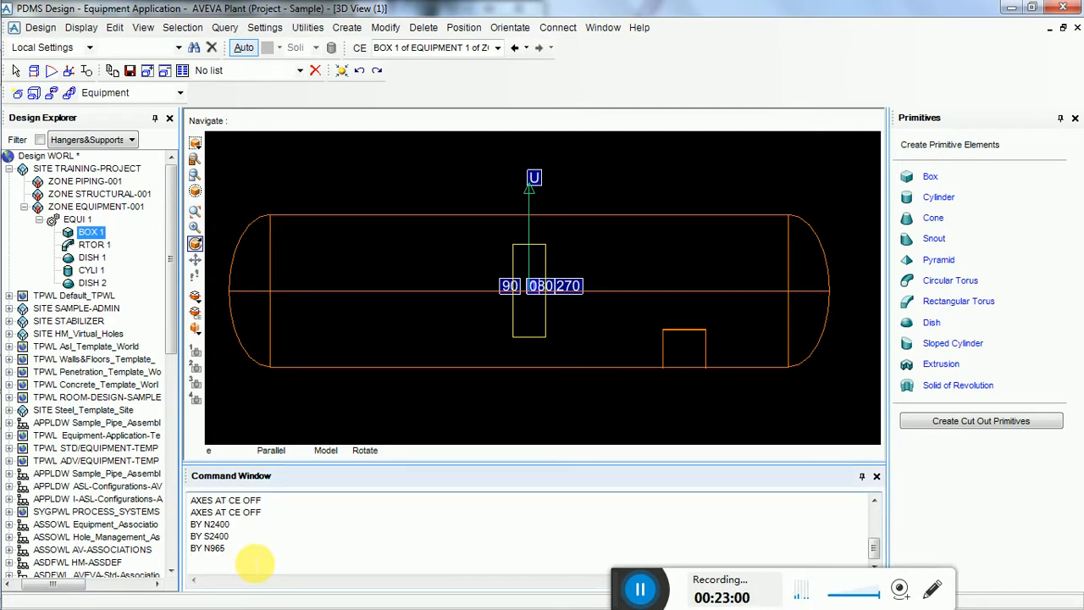
{"action": "type", "text": "BY "}
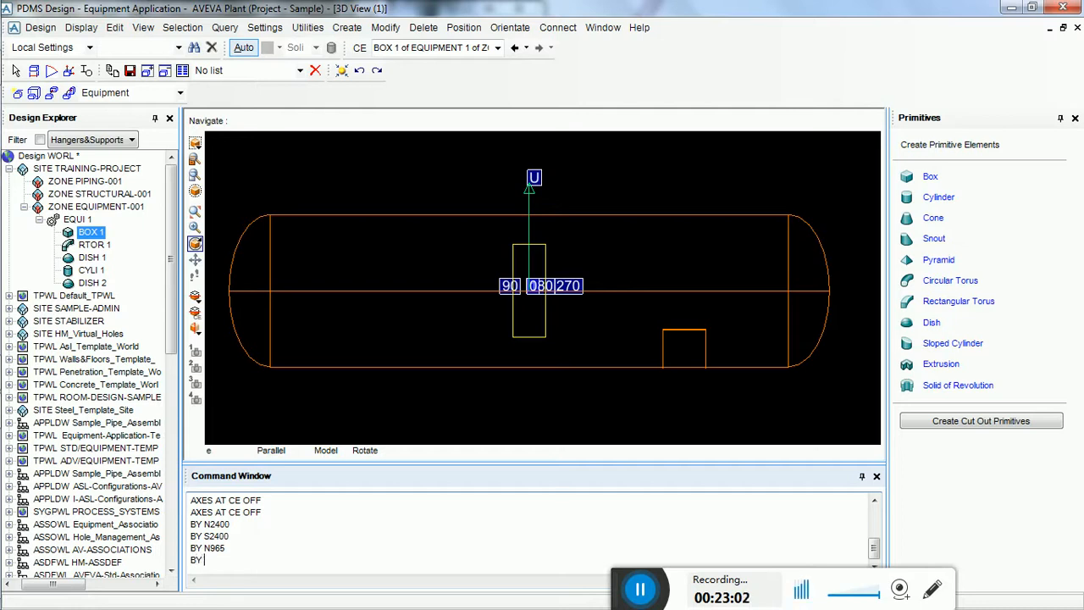
{"action": "type", "text": "S2400"}
{"action": "key", "text": "Return"}
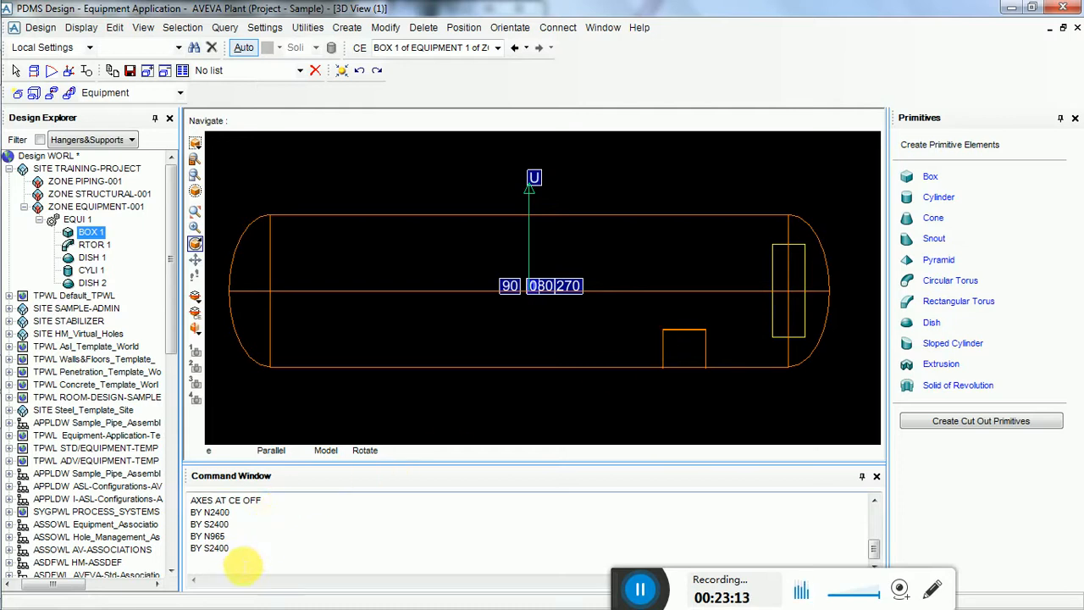
Step: Shift BOX 1 north by 965 with BY N965 to line it up with the torus
{"action": "left_click", "coordinate": [243, 565]}
{"action": "type", "text": "BY "}
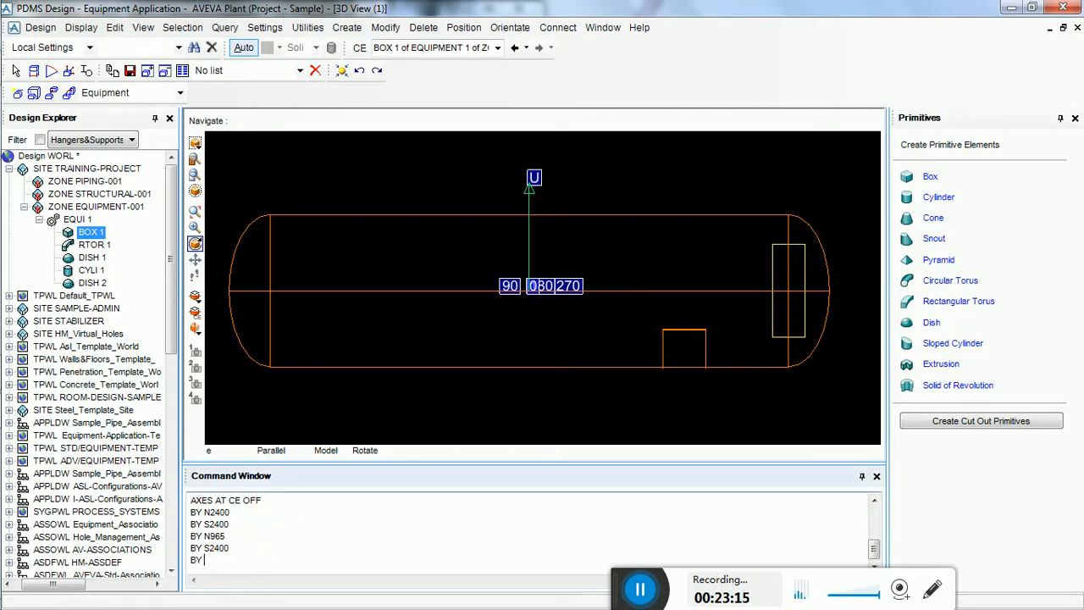
{"action": "type", "text": "N965"}
{"action": "key", "text": "Return"}
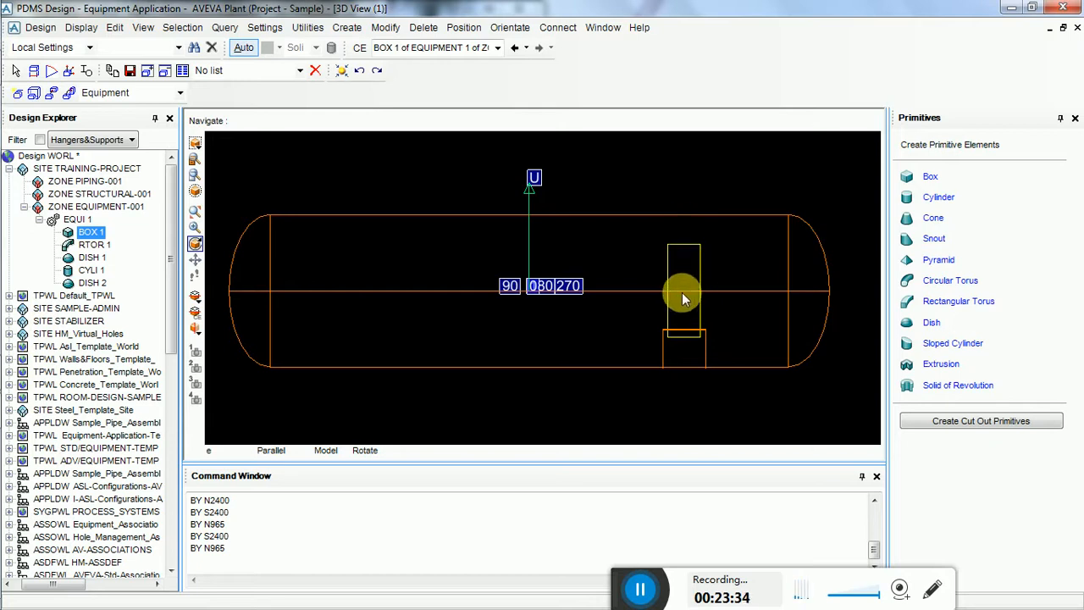
Step: Set up a Move of BOX 1's origin in direction D through ID Cursor
{"action": "scroll", "coordinate": [722, 316], "scroll_direction": "up", "scroll_amount": 2}
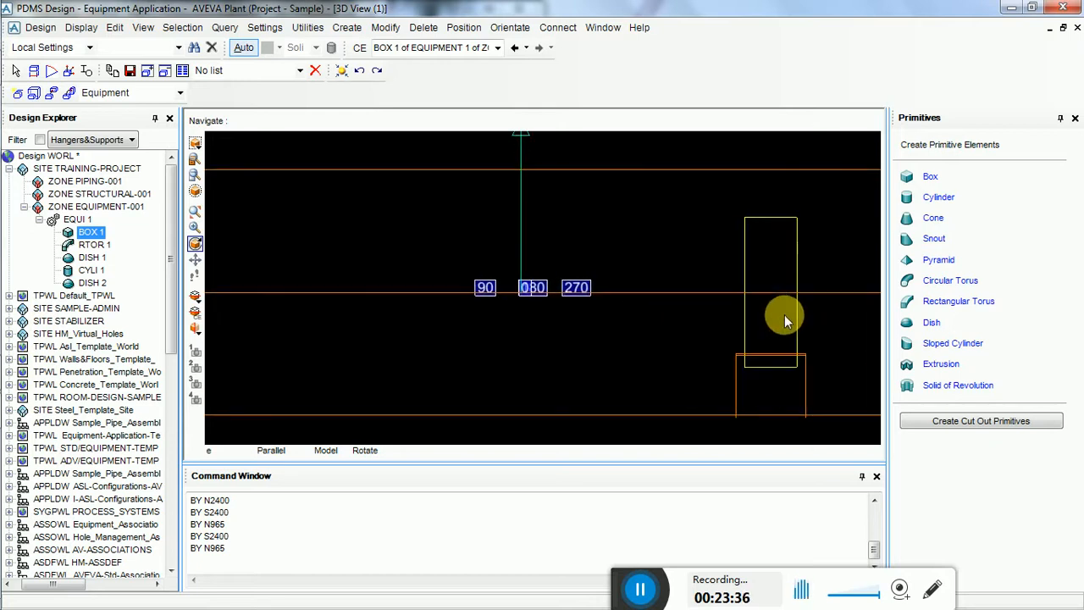
{"action": "left_click", "coordinate": [463, 27]}
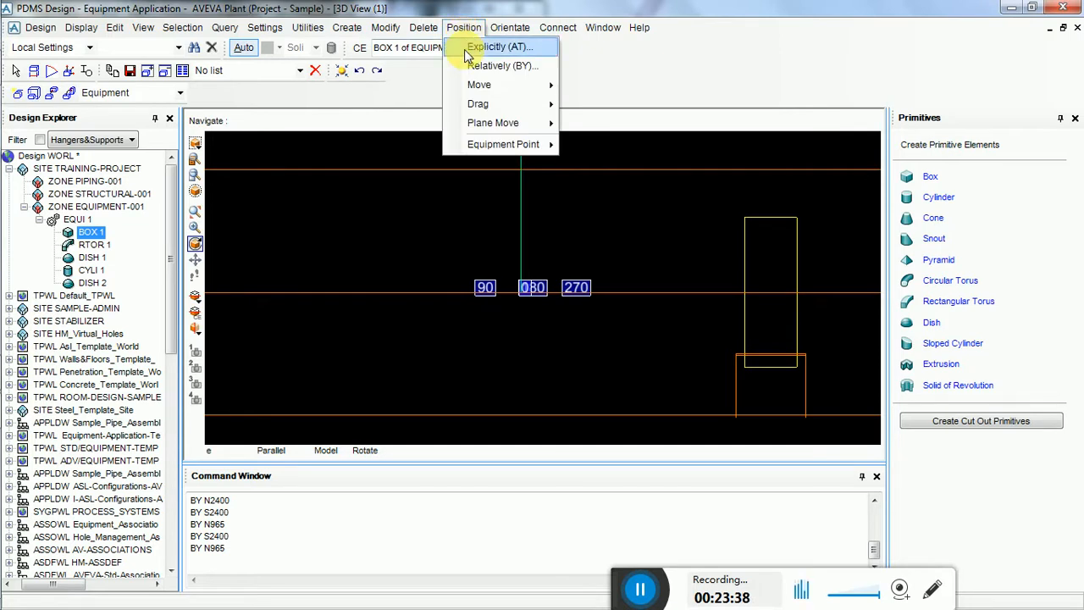
{"action": "mouse_move", "coordinate": [481, 84]}
{"action": "left_click", "coordinate": [599, 105]}
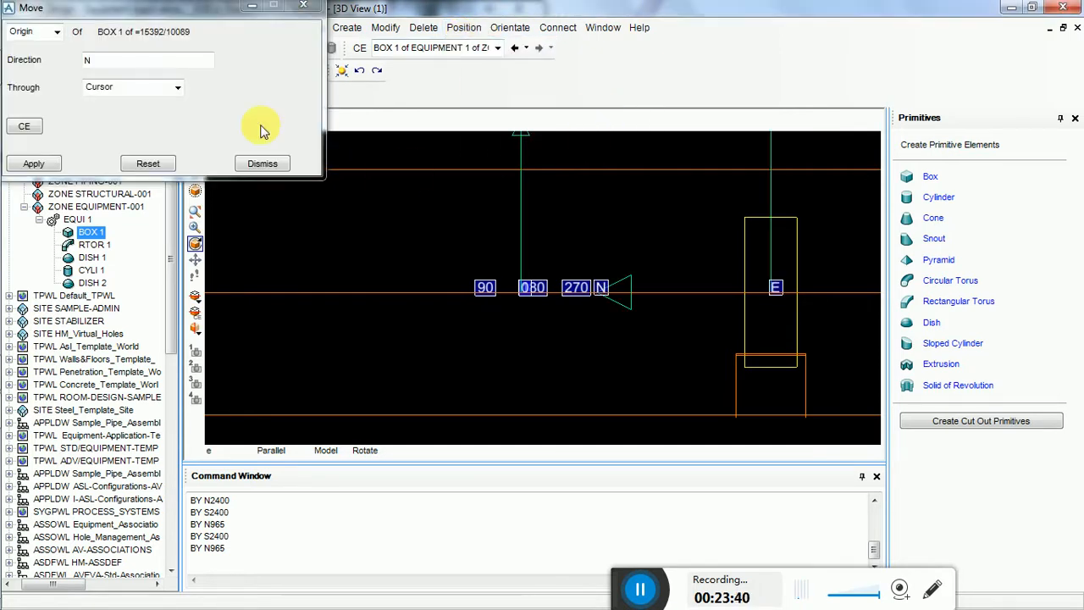
{"action": "left_click", "coordinate": [85, 64]}
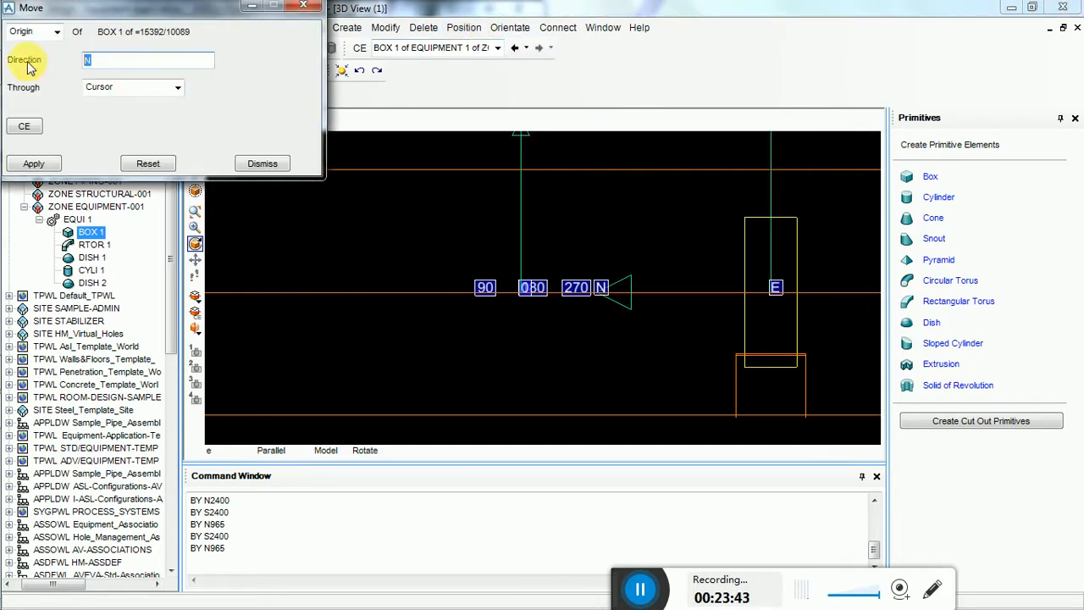
{"action": "type", "text": "D"}
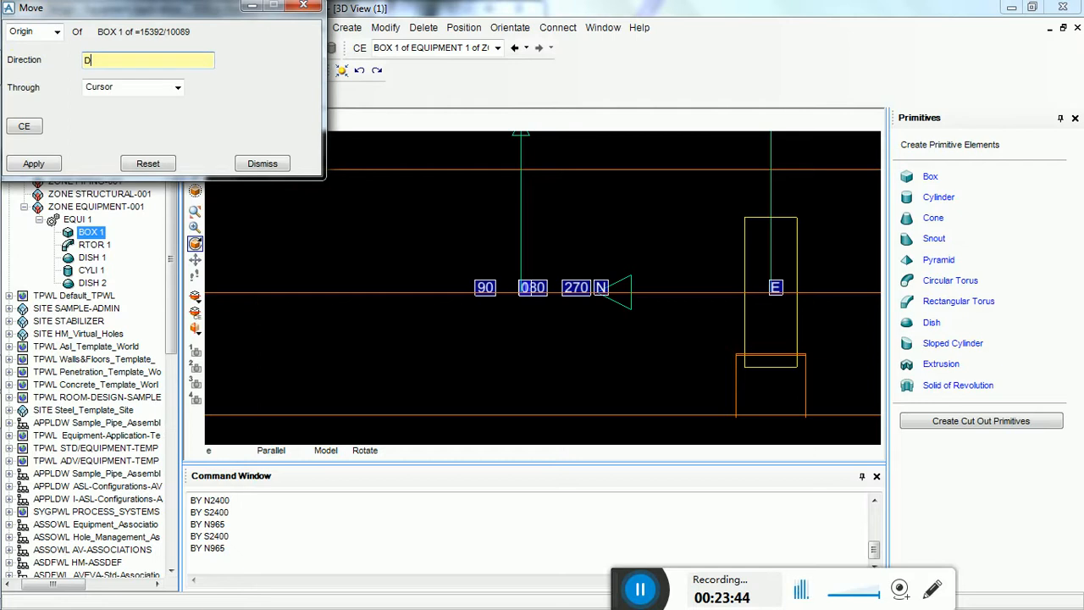
{"action": "left_click", "coordinate": [58, 33]}
{"action": "left_click", "coordinate": [57, 33]}
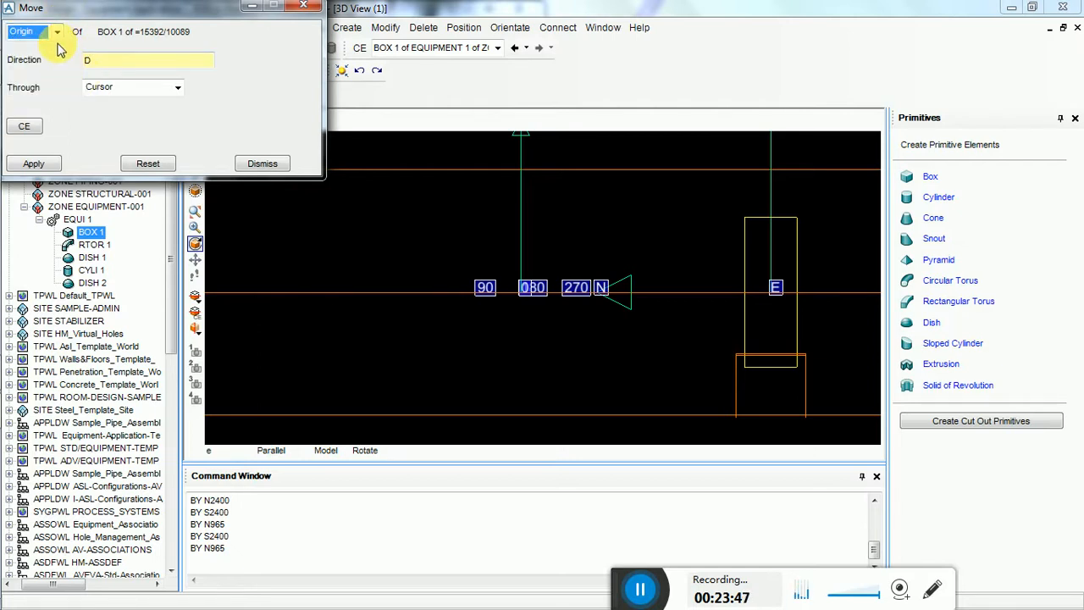
{"action": "left_click", "coordinate": [177, 87]}
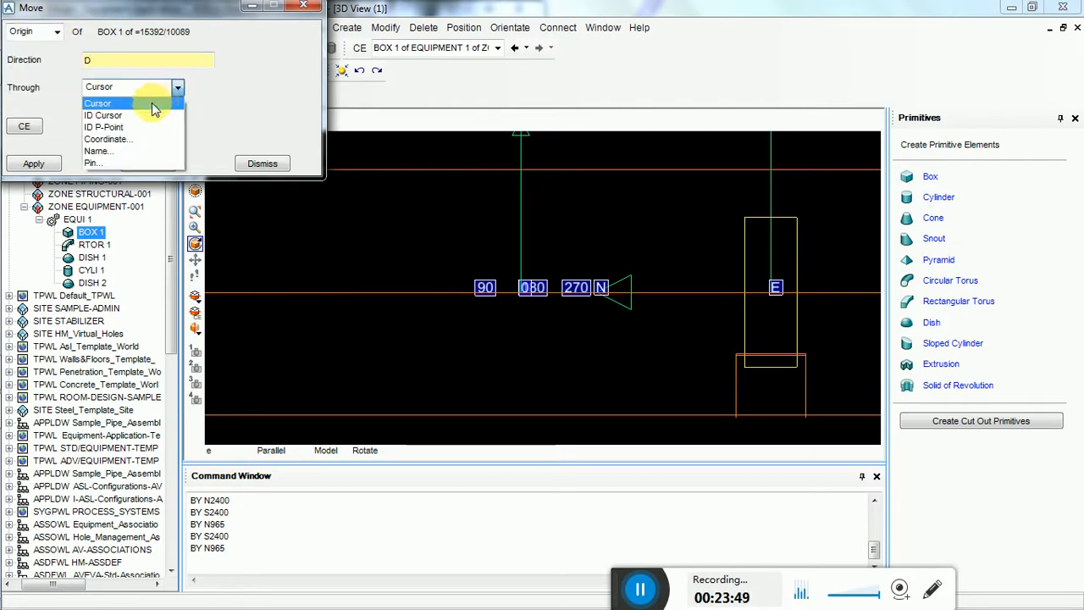
{"action": "left_click", "coordinate": [127, 114]}
Step: Try to move BOX 1 down by identifying the vessel at its southern cylinder-to-dish edge
{"action": "left_click", "coordinate": [34, 164]}
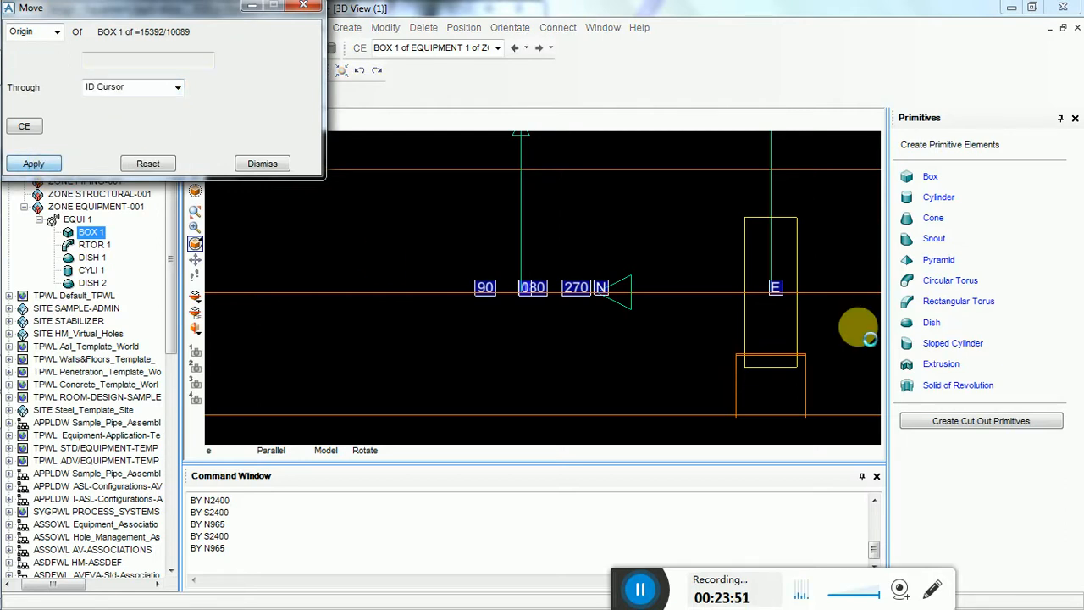
{"action": "scroll", "coordinate": [443, 297], "scroll_direction": "down", "scroll_amount": 2}
{"action": "scroll", "coordinate": [719, 295], "scroll_direction": "up", "scroll_amount": 1}
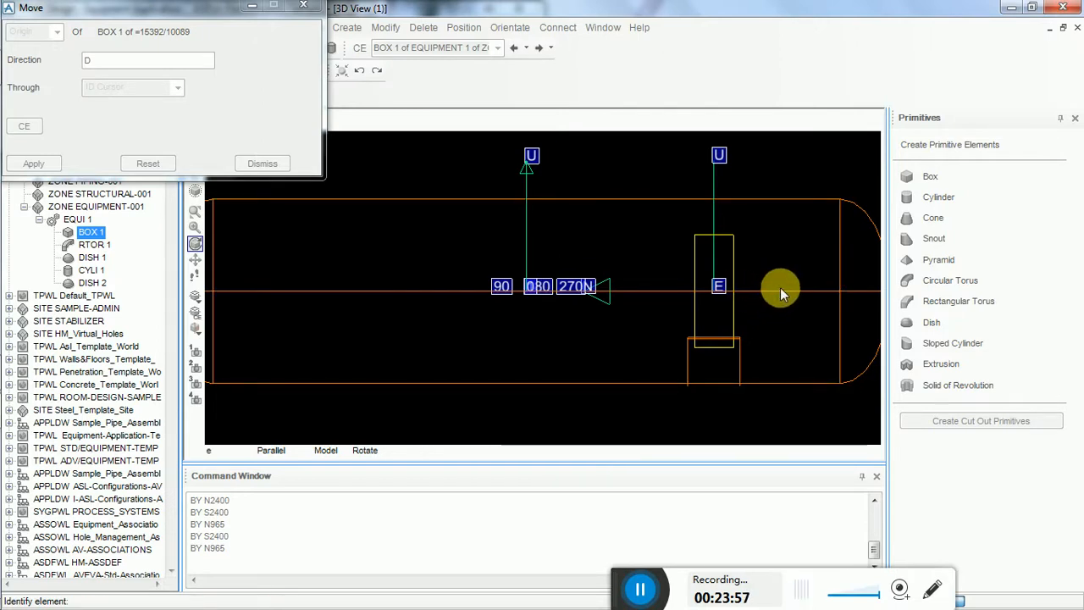
{"action": "left_click", "coordinate": [838, 297]}
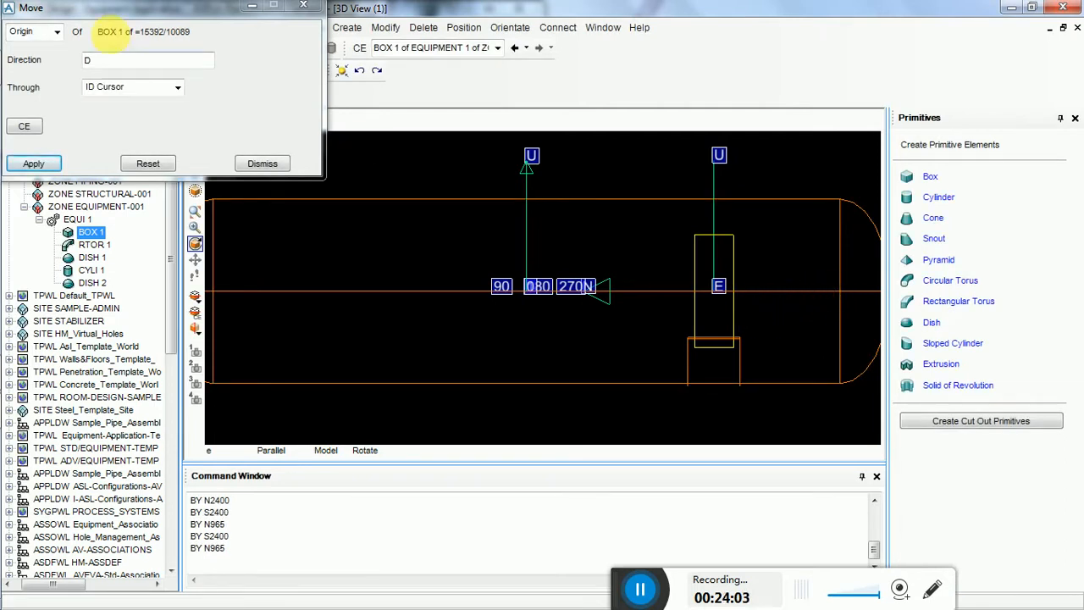
Step: Reselect BOX 1 and try the downward move again, identifying the vessel along its centreline
{"action": "left_click", "coordinate": [659, 290]}
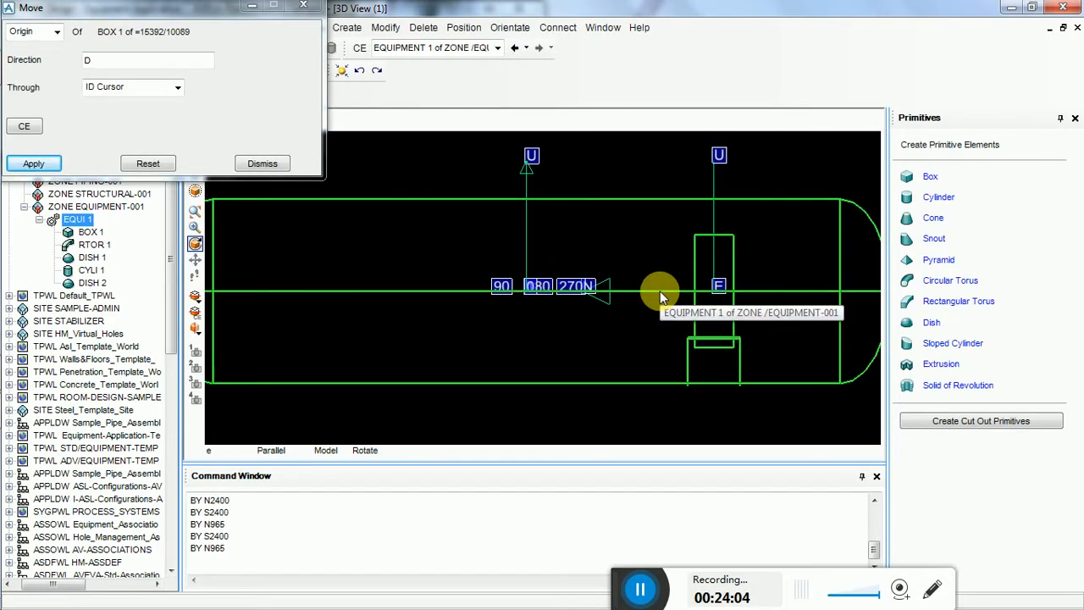
{"action": "left_click", "coordinate": [90, 232]}
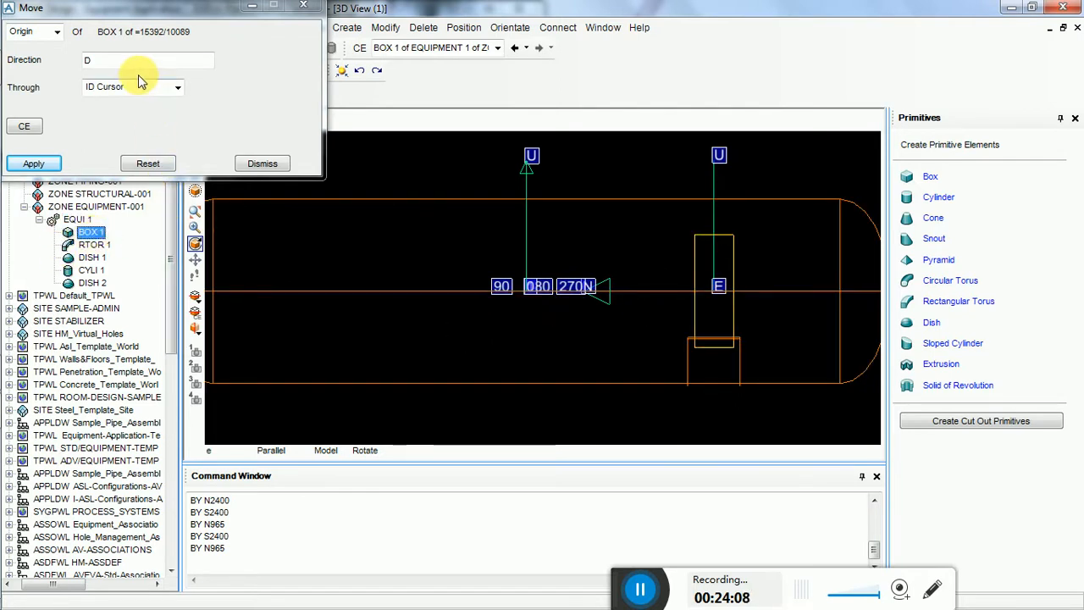
{"action": "left_click", "coordinate": [44, 165]}
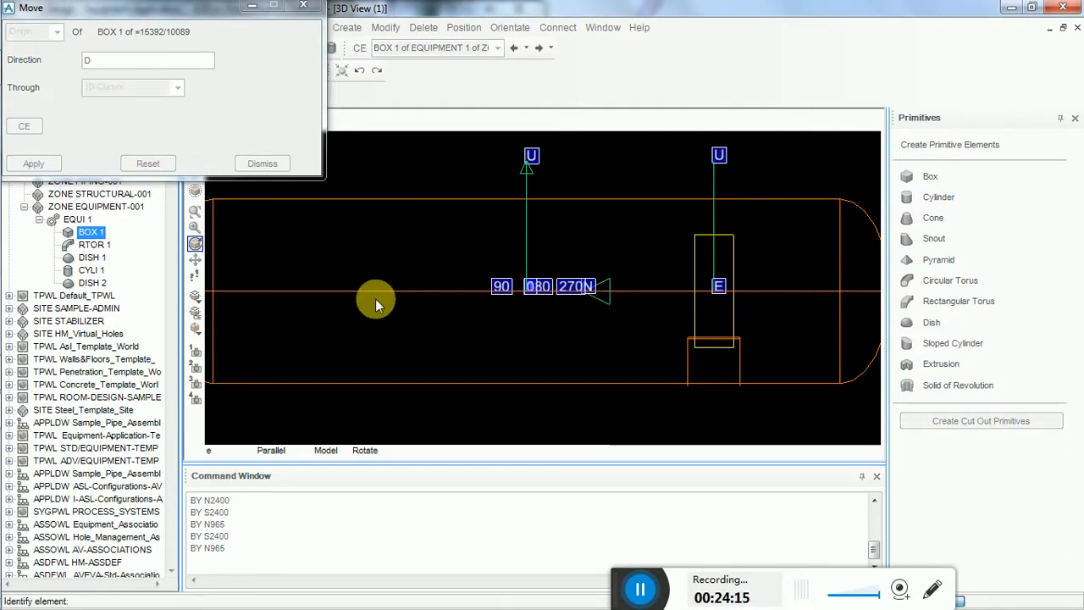
{"action": "left_click", "coordinate": [444, 294]}
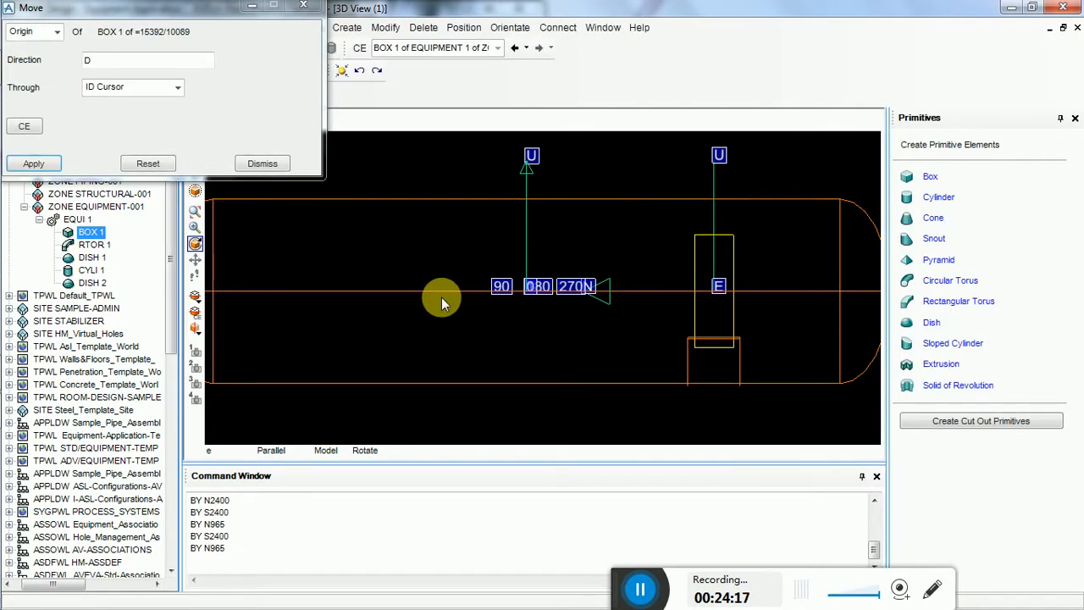
{"action": "left_click", "coordinate": [724, 234]}
{"action": "right_click", "coordinate": [606, 333]}
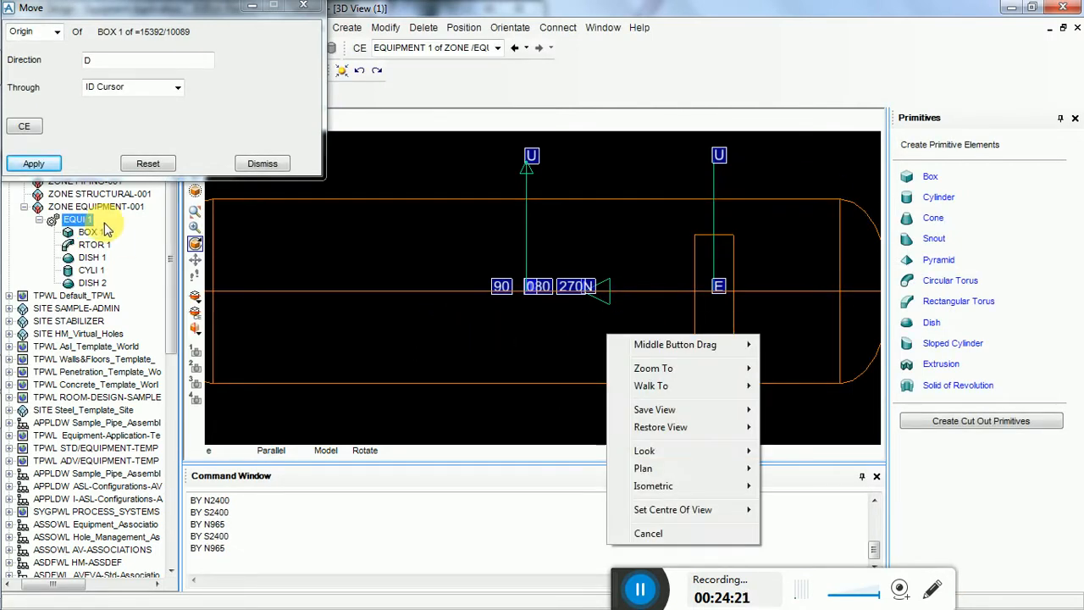
Step: Move BOX 1 down by 430 with BY D430
{"action": "left_click", "coordinate": [340, 387]}
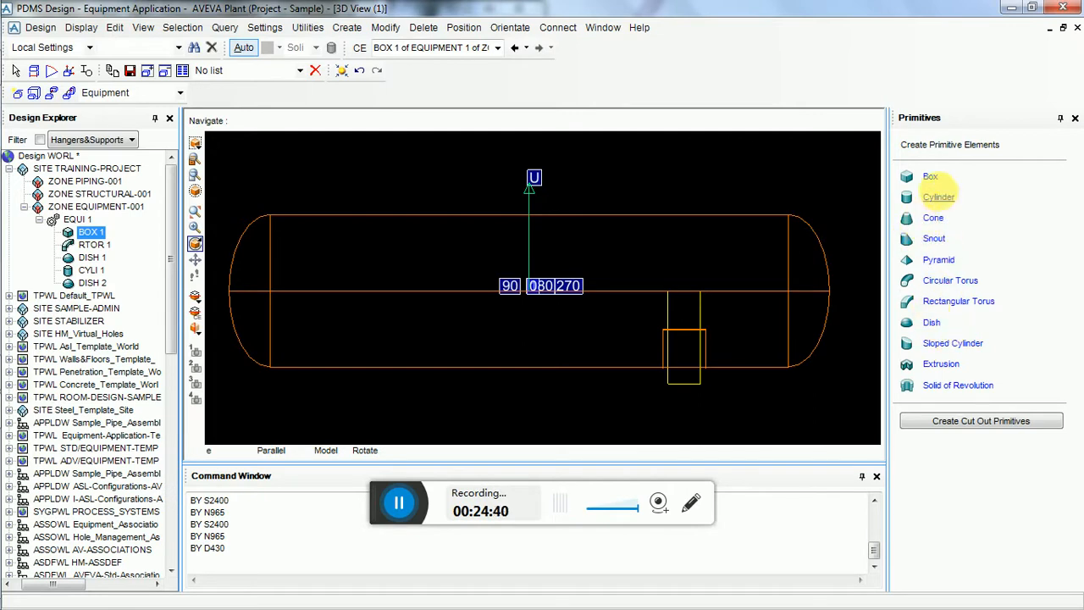
Step: Start a new box primitive under the equipment and set the 3D view to look East
{"action": "left_click", "coordinate": [930, 176]}
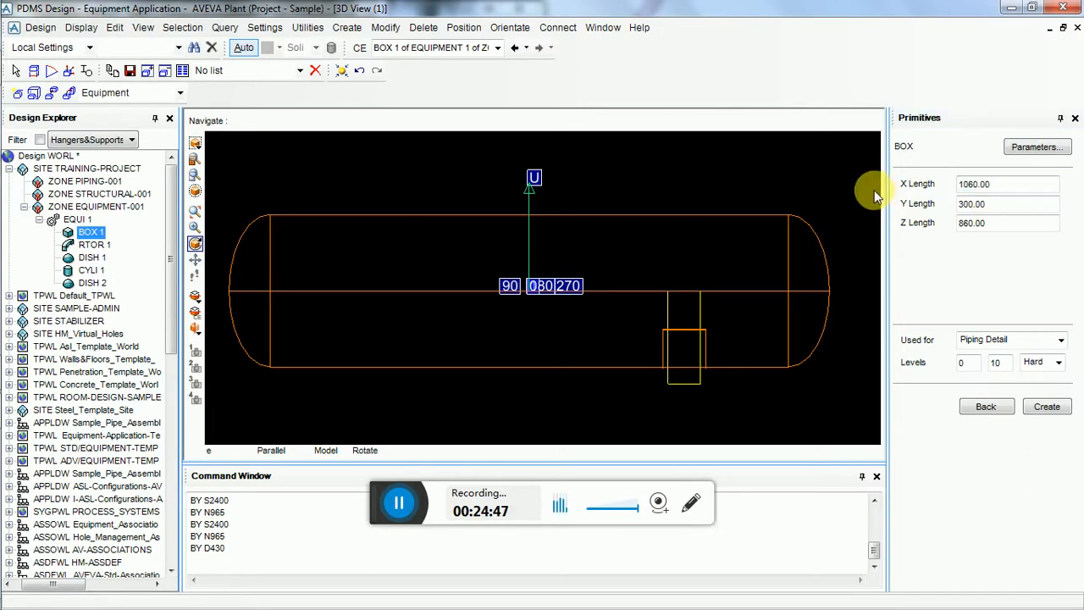
{"action": "scroll", "coordinate": [873, 190], "scroll_direction": "down", "scroll_amount": 4}
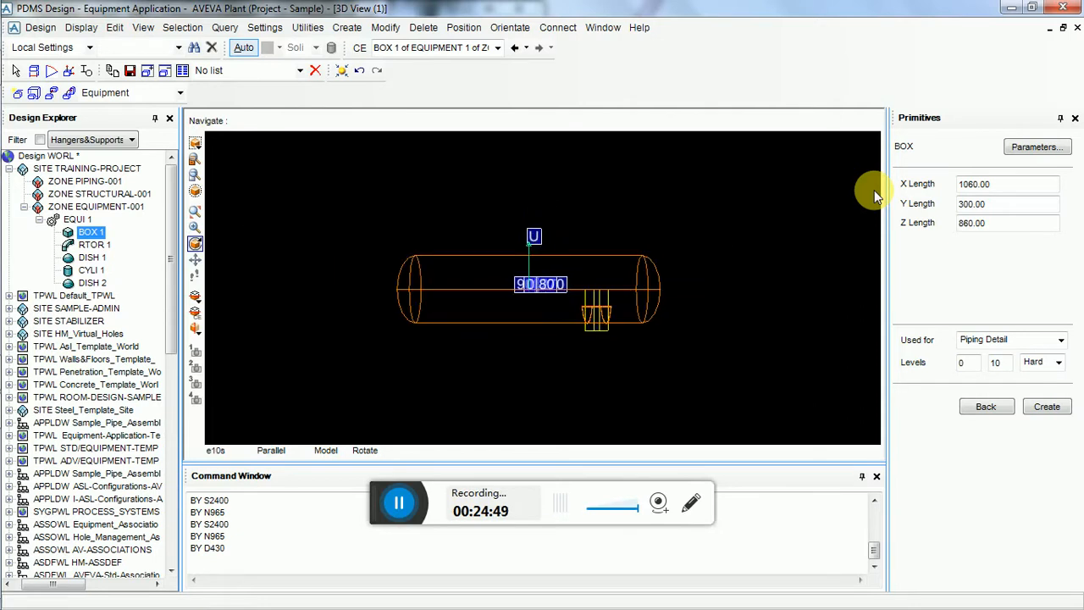
{"action": "right_click", "coordinate": [731, 247]}
{"action": "mouse_move", "coordinate": [839, 361]}
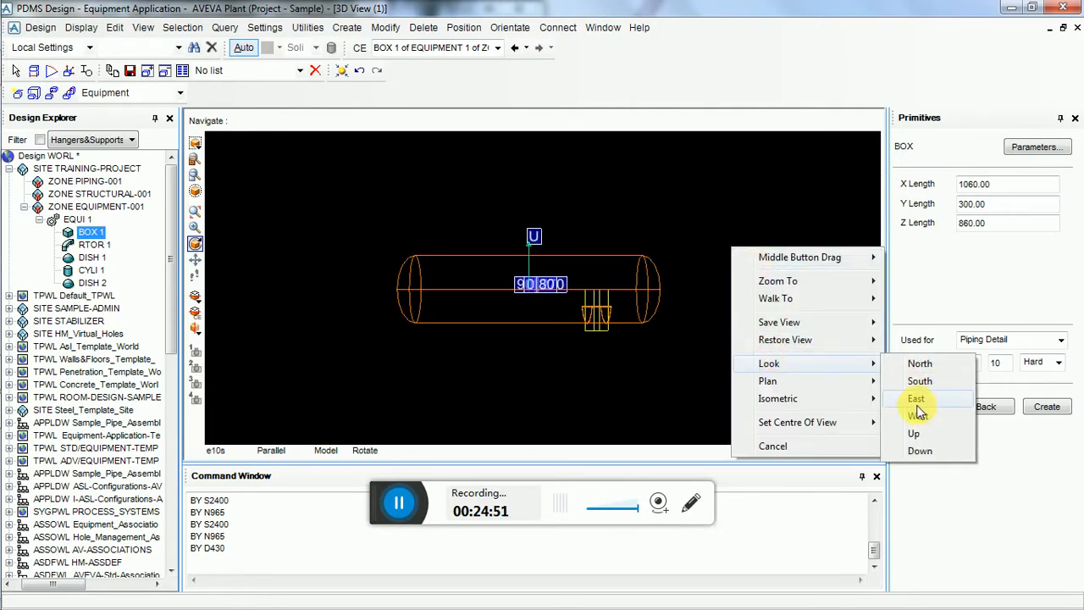
{"action": "left_click", "coordinate": [916, 398]}
{"action": "scroll", "coordinate": [553, 304], "scroll_direction": "up", "scroll_amount": 3}
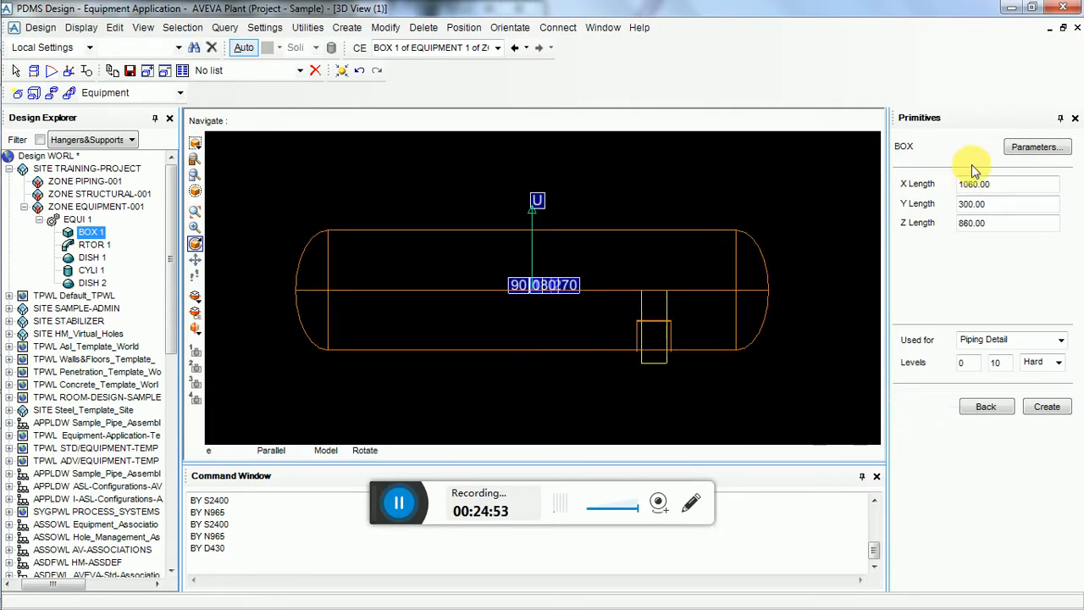
Step: Create the new box with X length 1160, Y length 400 and Z length 25, keeping its default position
{"action": "left_click", "coordinate": [1022, 186]}
{"action": "type", "text": "1160"}
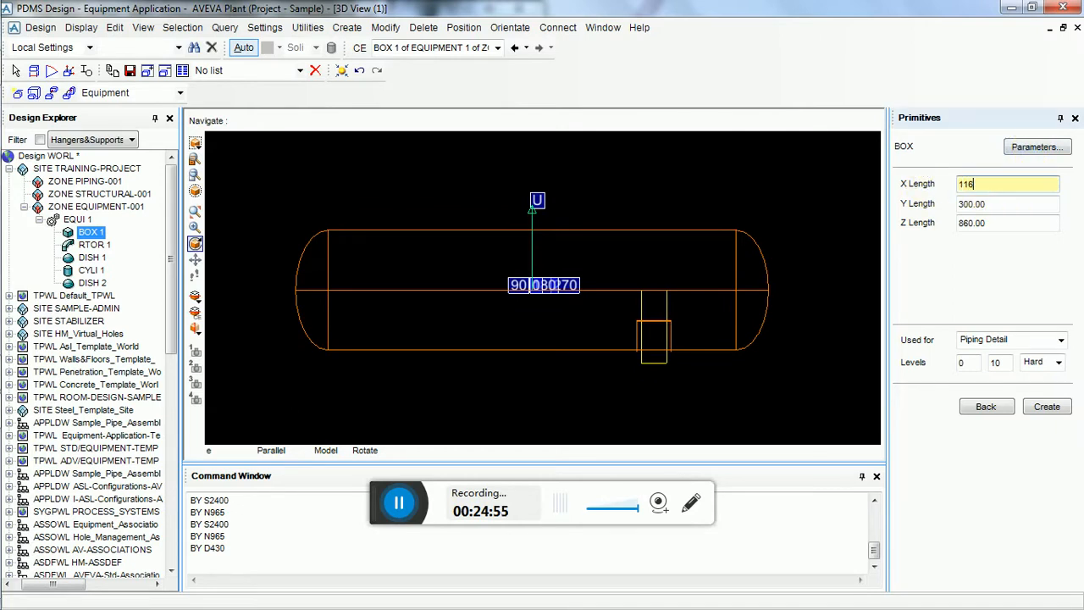
{"action": "key", "text": "Tab"}
{"action": "key", "text": "BackSpace"}
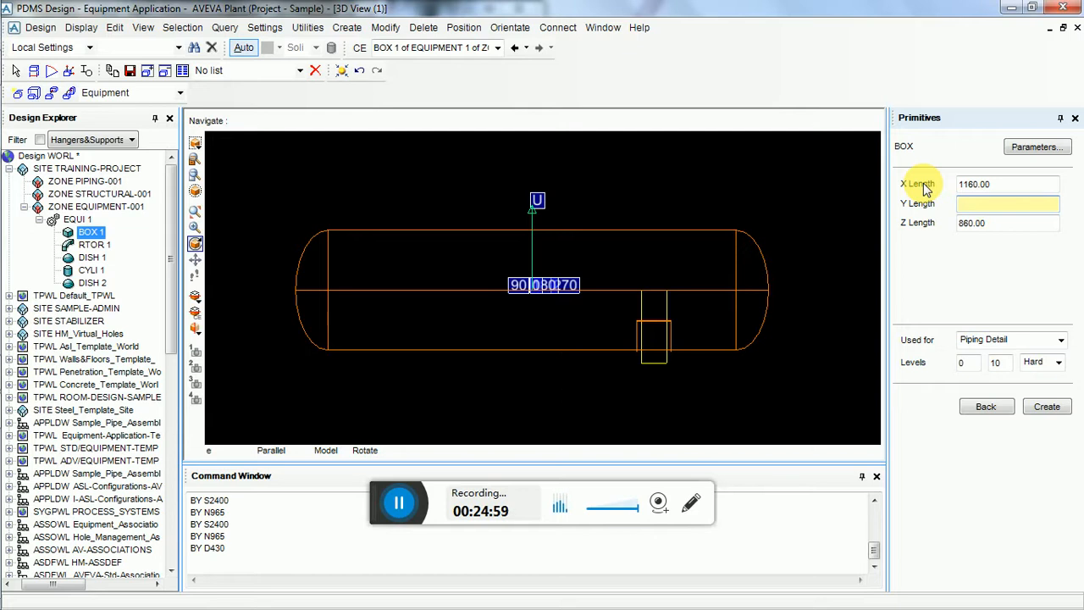
{"action": "type", "text": "400"}
{"action": "key", "text": "Tab"}
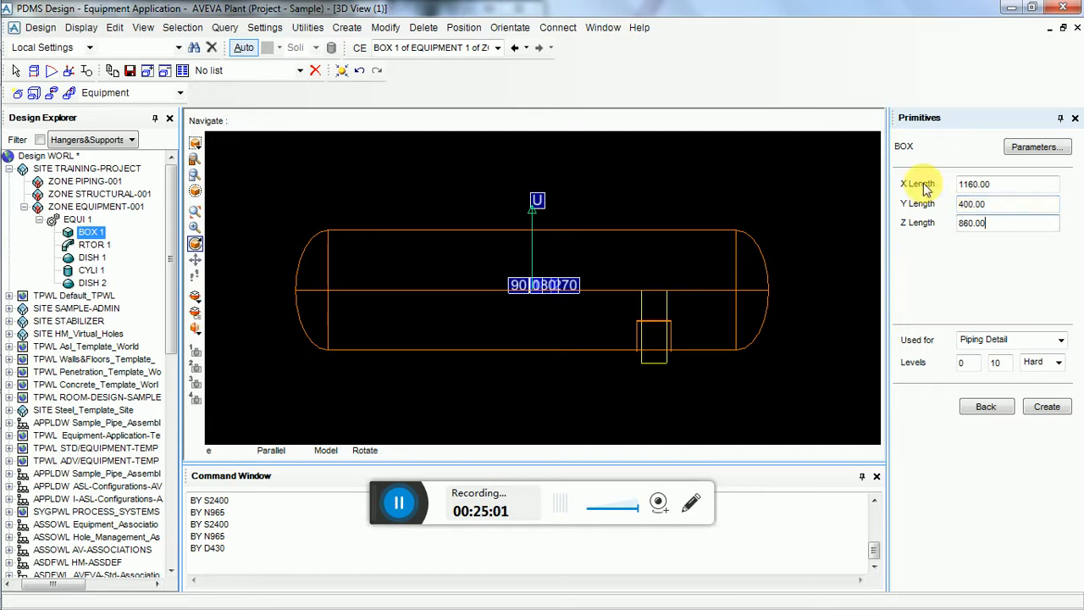
{"action": "key", "text": "BackSpace"}
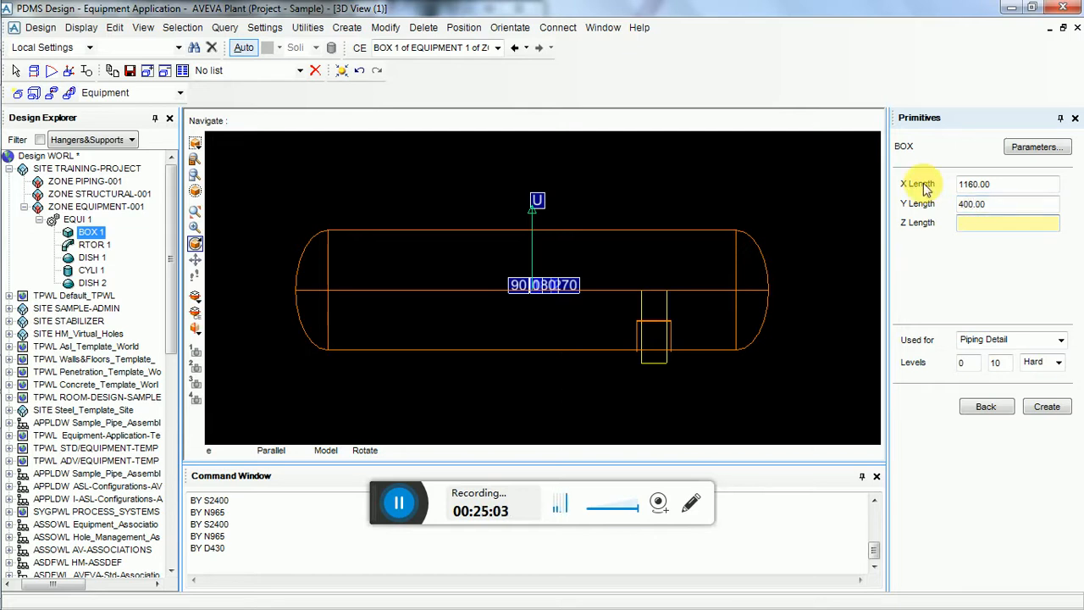
{"action": "type", "text": "25"}
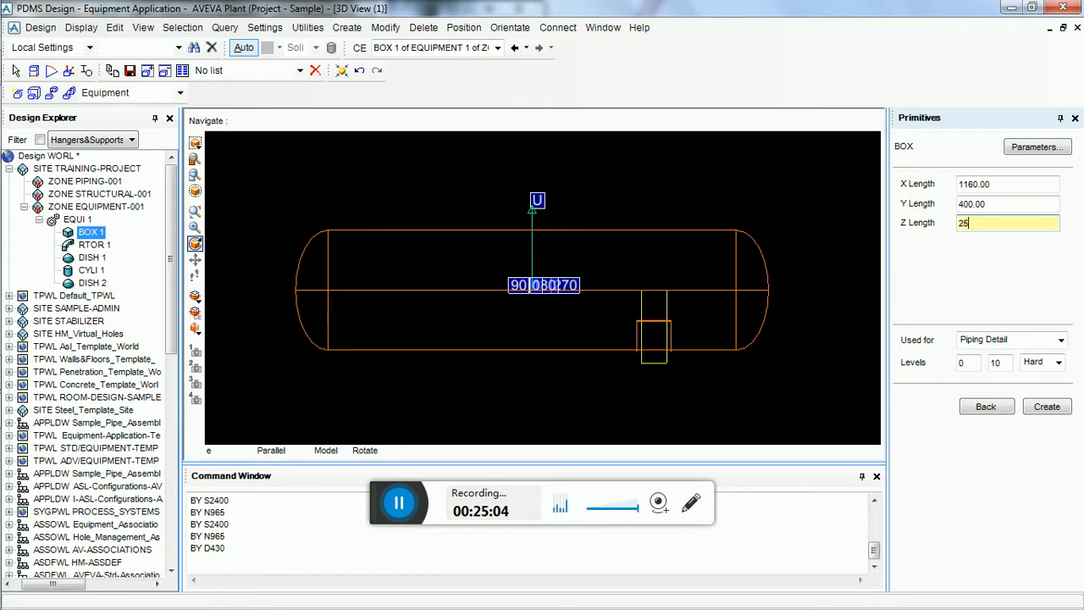
{"action": "left_click", "coordinate": [1047, 406]}
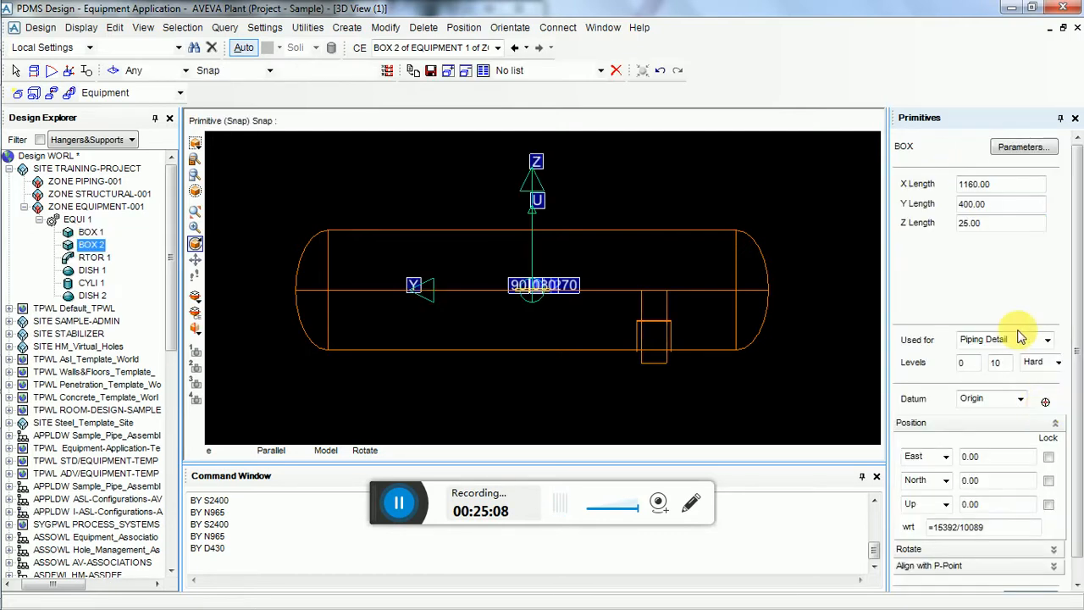
{"action": "scroll", "coordinate": [1073, 447], "scroll_direction": "down", "scroll_amount": 1}
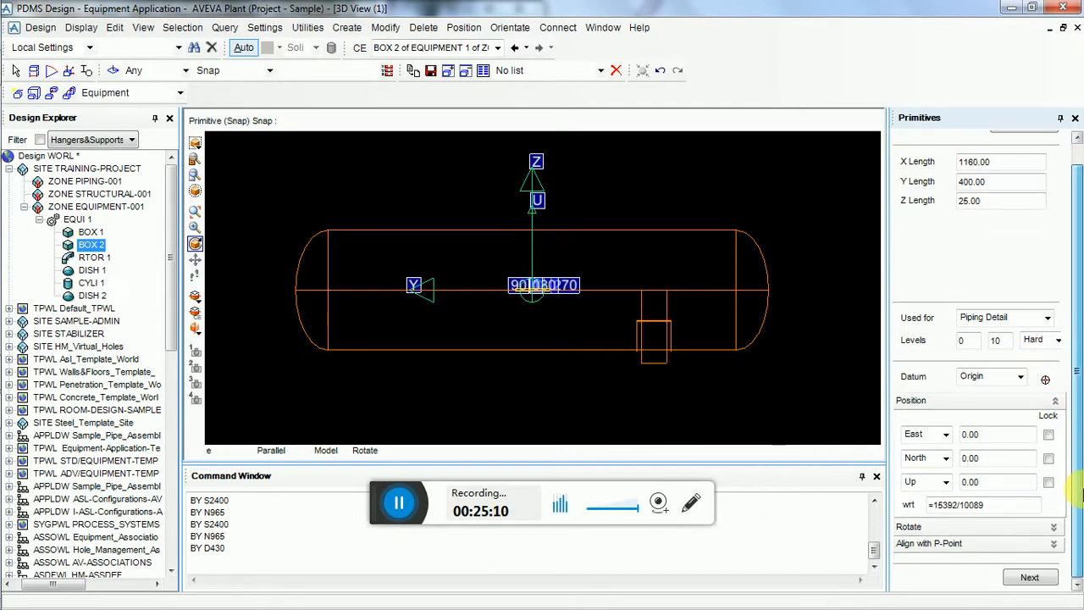
{"action": "left_click", "coordinate": [1031, 579]}
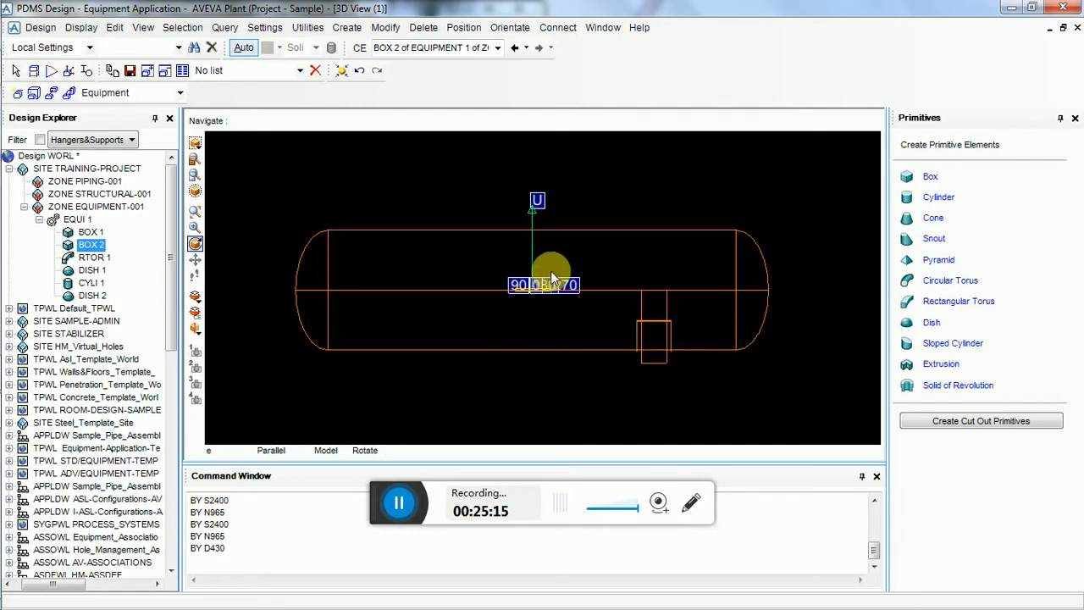
Step: Move BOX 2 south by 2400 with BY S2400
{"action": "scroll", "coordinate": [642, 326], "scroll_direction": "up", "scroll_amount": 2}
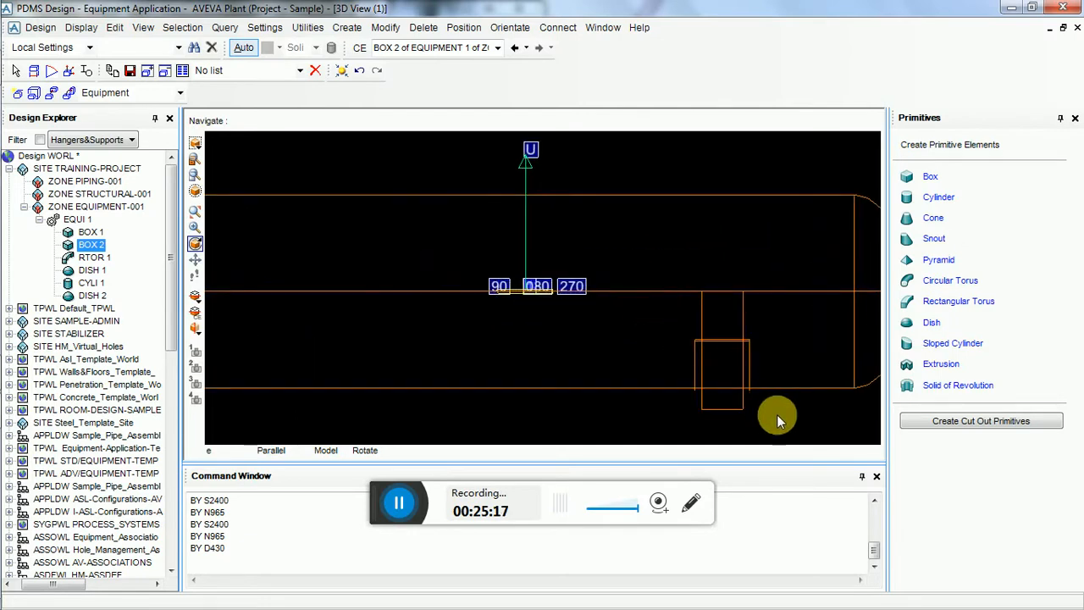
{"action": "scroll", "coordinate": [777, 414], "scroll_direction": "up", "scroll_amount": 2}
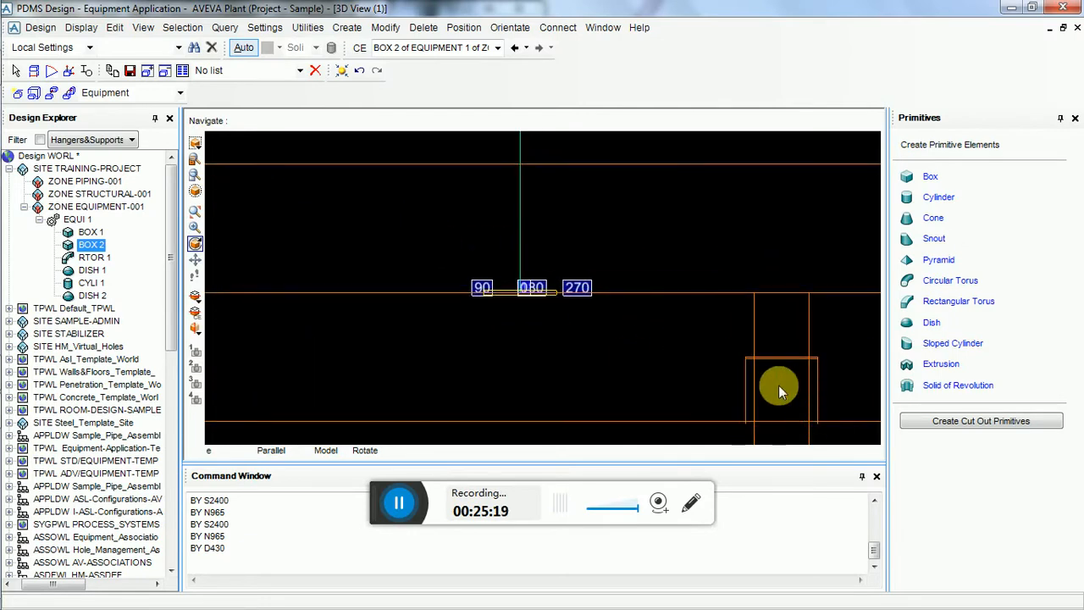
{"action": "scroll", "coordinate": [436, 271], "scroll_direction": "down", "scroll_amount": 3}
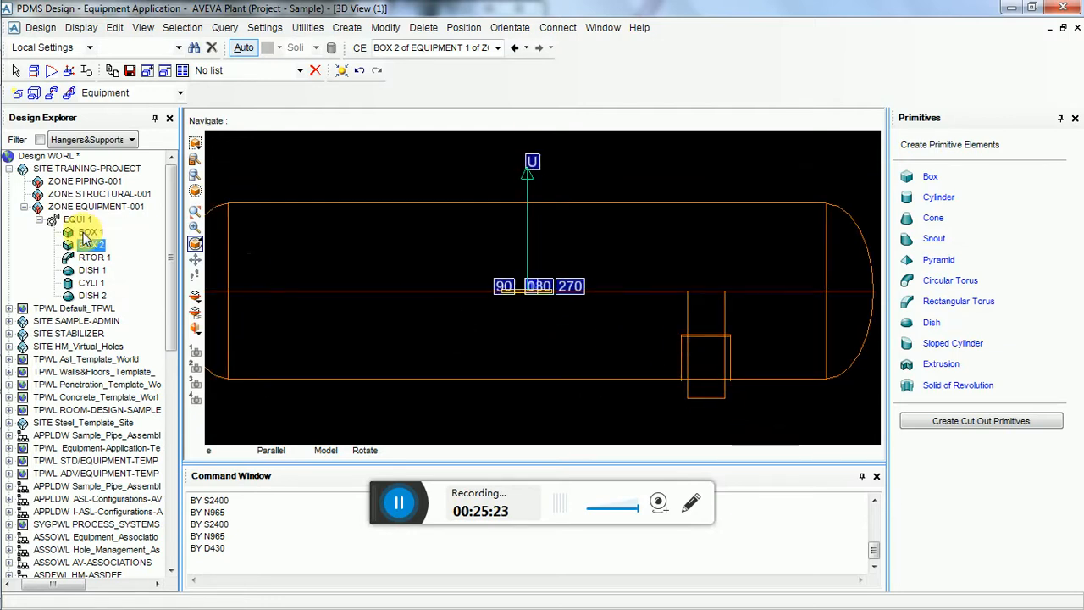
{"action": "left_click", "coordinate": [211, 563]}
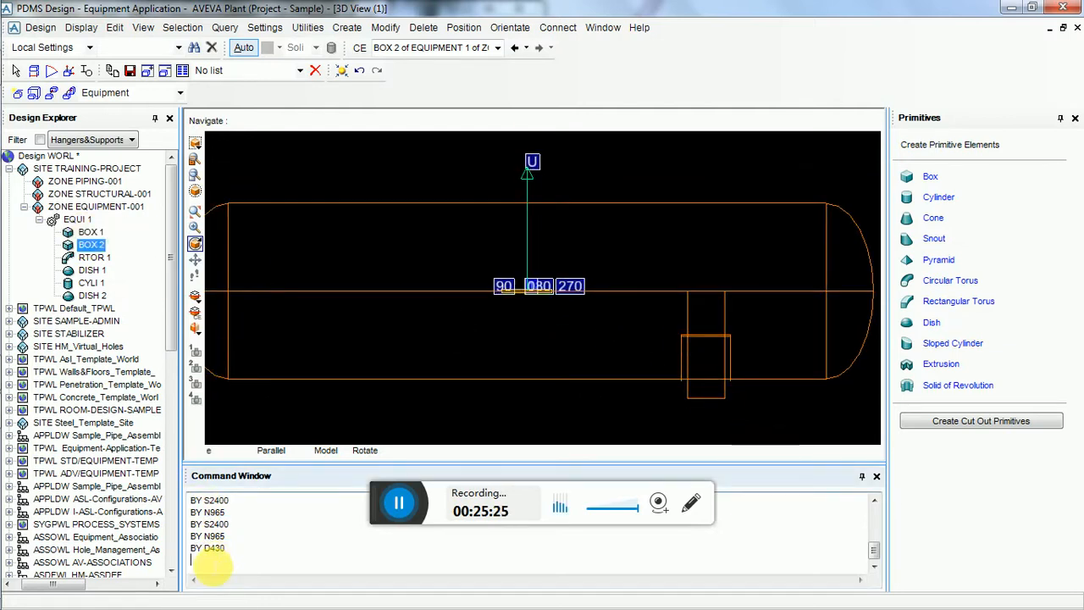
{"action": "type", "text": "B"}
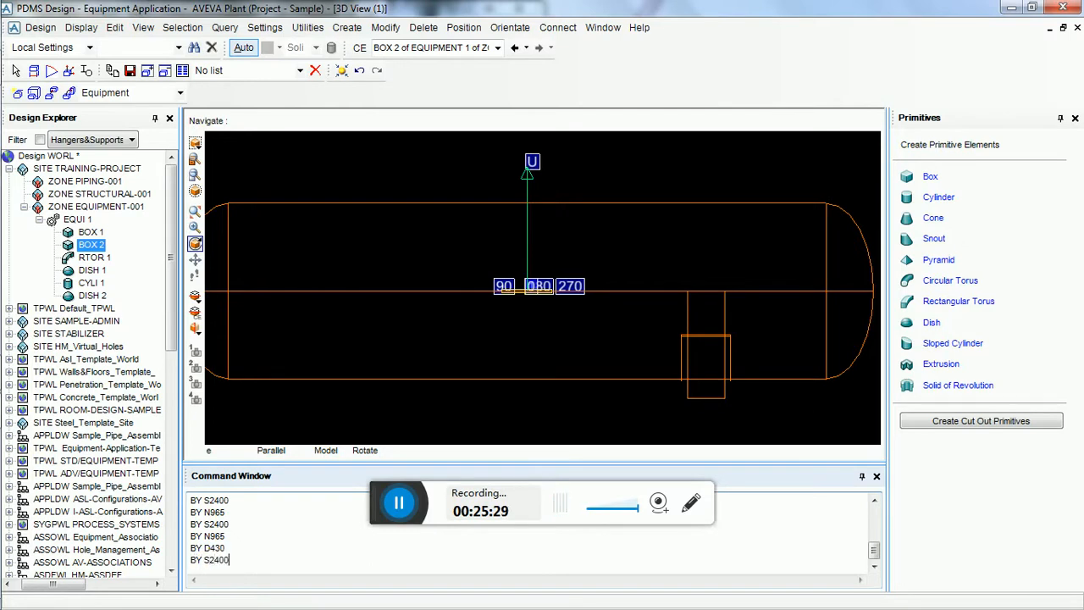
{"action": "type", "text": "Y S2400"}
{"action": "key", "text": "Return"}
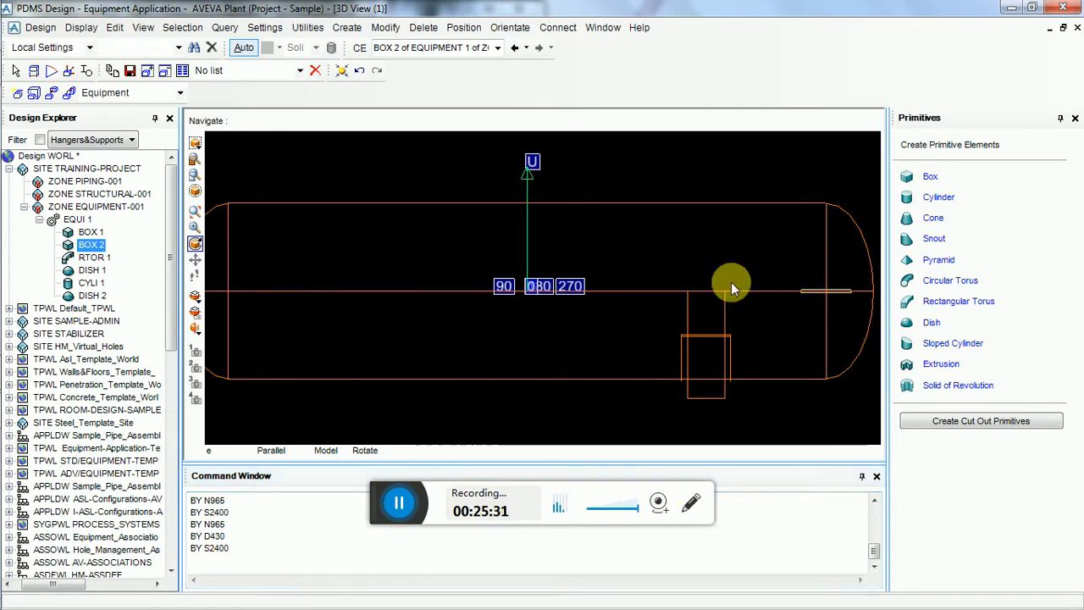
Step: Shift BOX 2 north by 965 with BY N965 to line it up with the saddle
{"action": "left_click", "coordinate": [227, 565]}
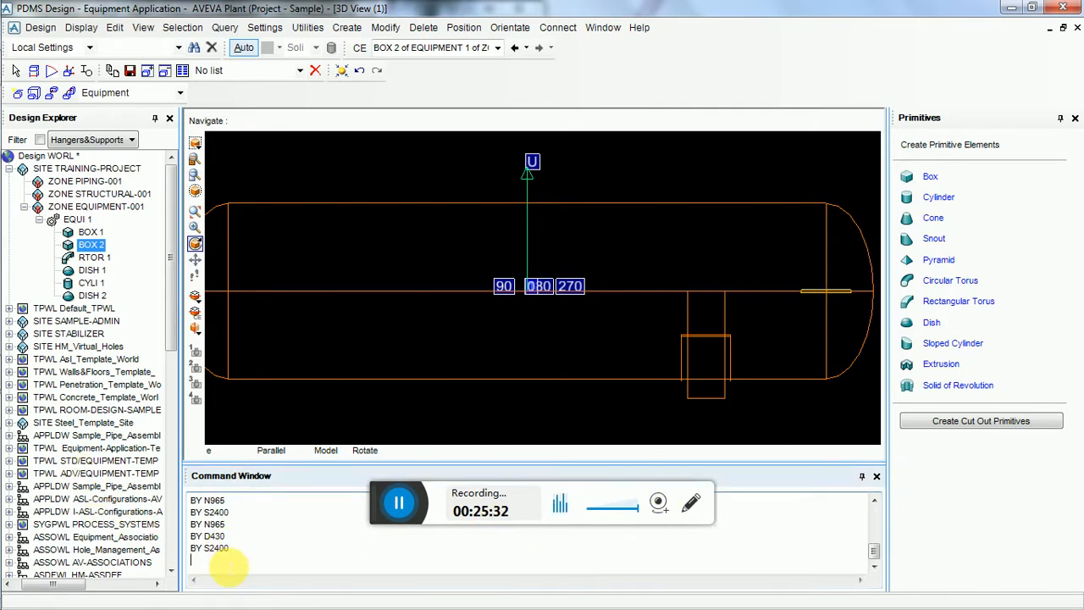
{"action": "type", "text": "BY N9"}
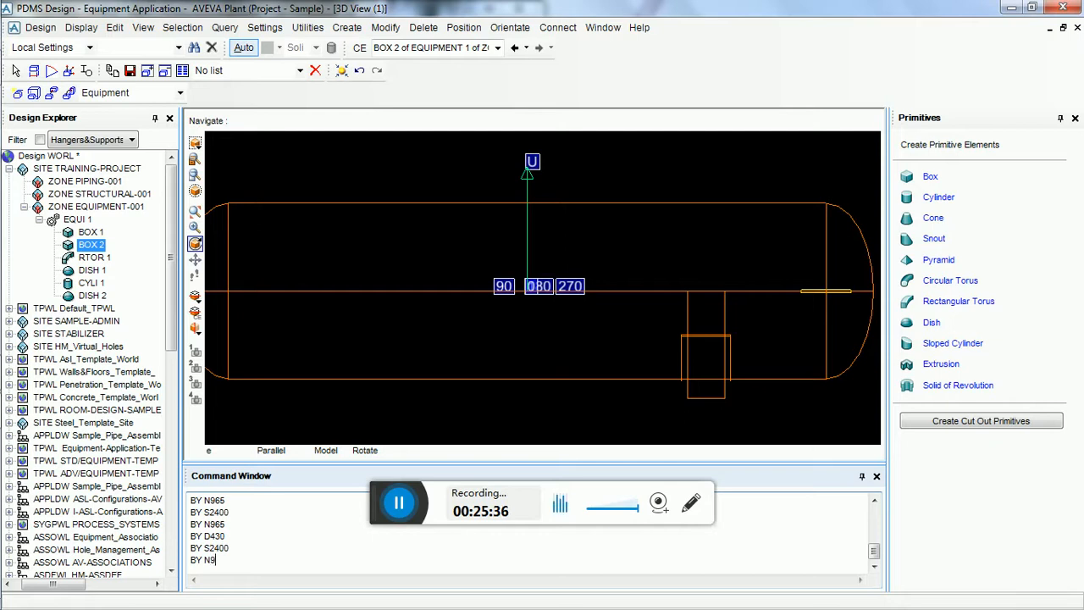
{"action": "type", "text": "65"}
{"action": "key", "text": "Return"}
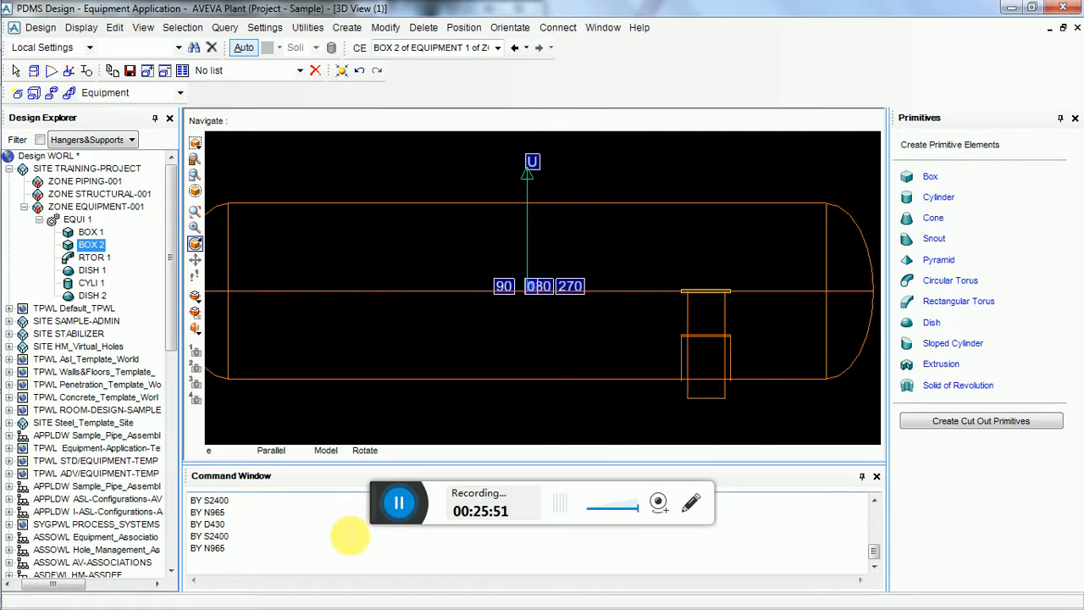
Step: Start a Move Through for BOX 2 and choose P1 as the point to move
{"action": "left_click", "coordinate": [394, 505]}
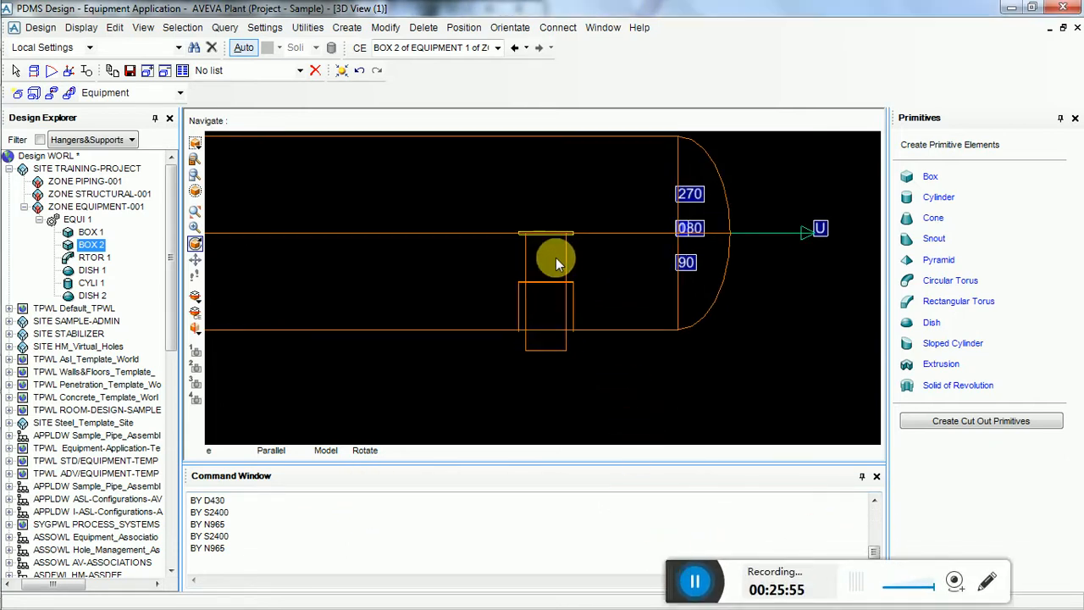
{"action": "scroll", "coordinate": [580, 175], "scroll_direction": "up", "scroll_amount": 3}
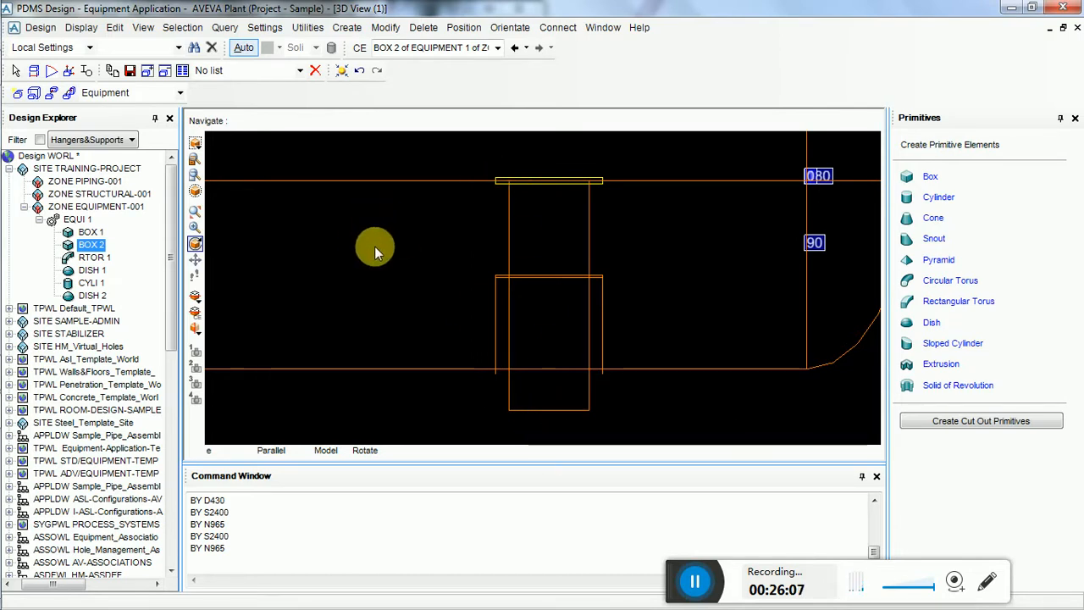
{"action": "left_click", "coordinate": [97, 247]}
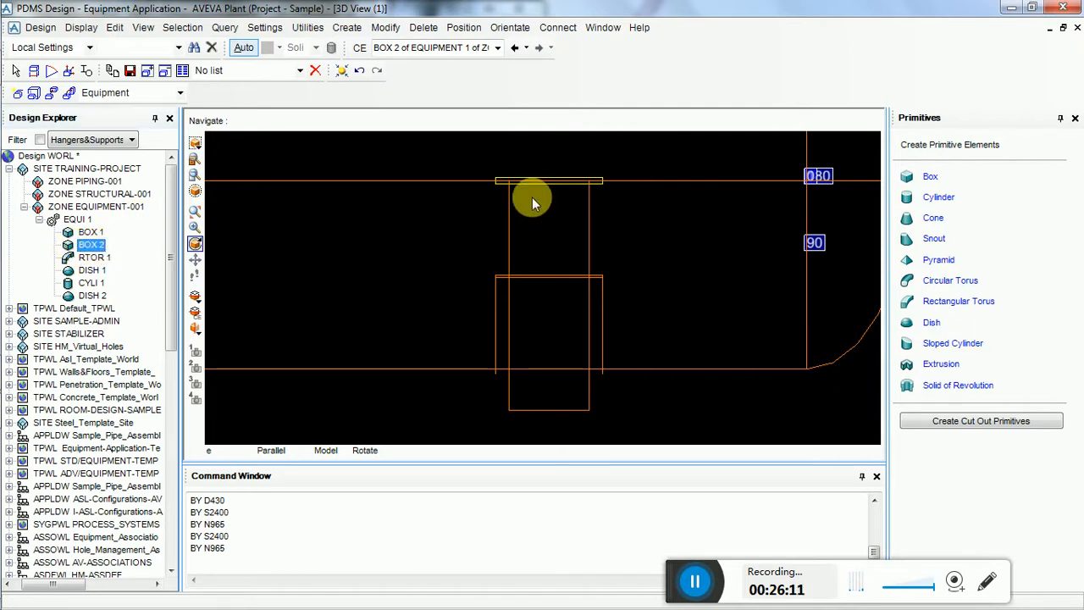
{"action": "left_click", "coordinate": [464, 27]}
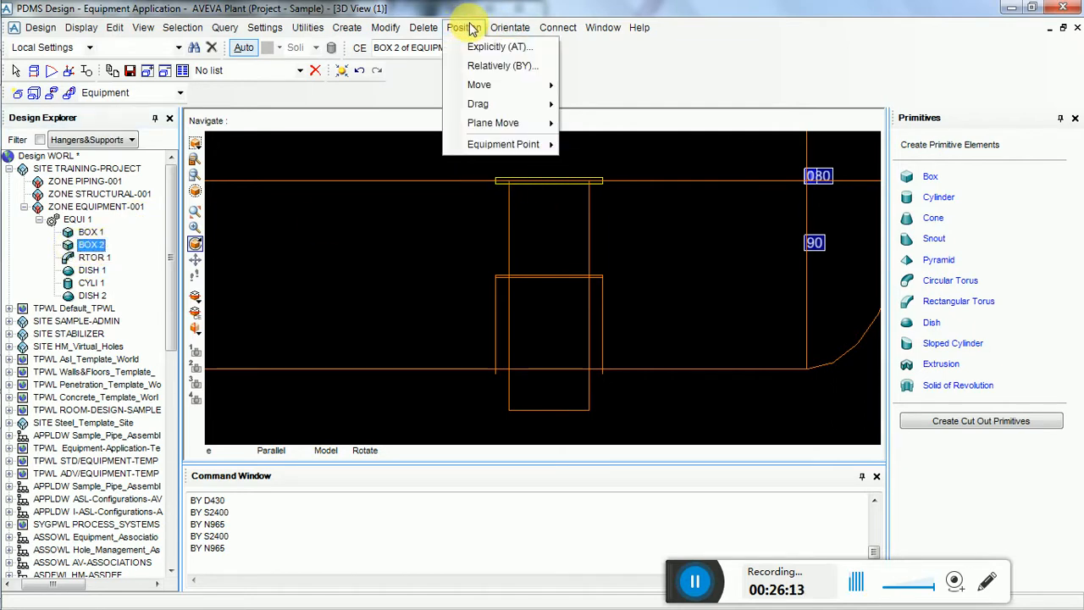
{"action": "mouse_move", "coordinate": [508, 89]}
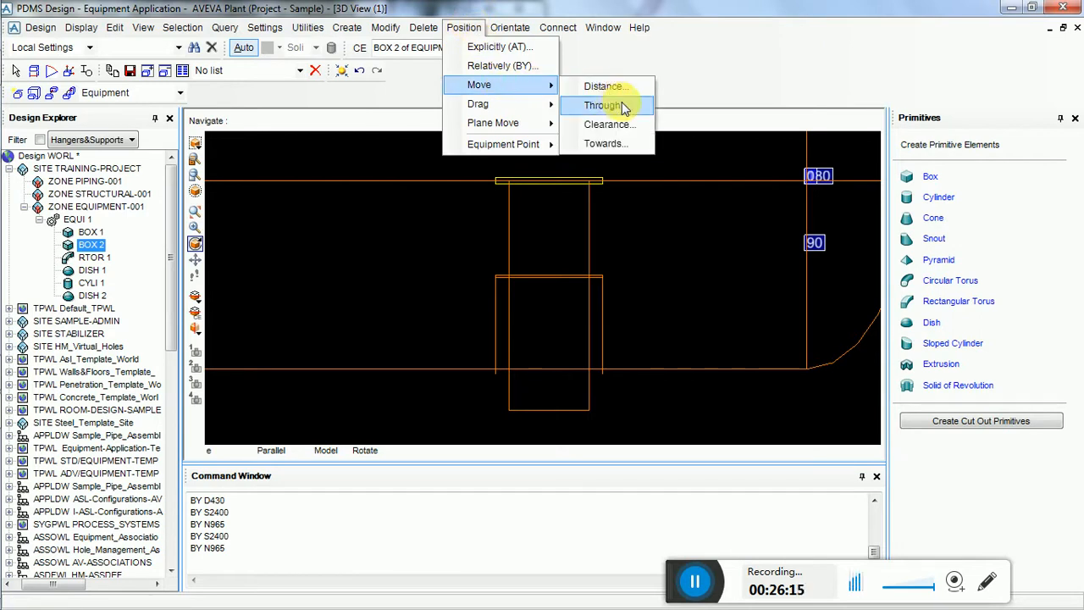
{"action": "left_click", "coordinate": [622, 103]}
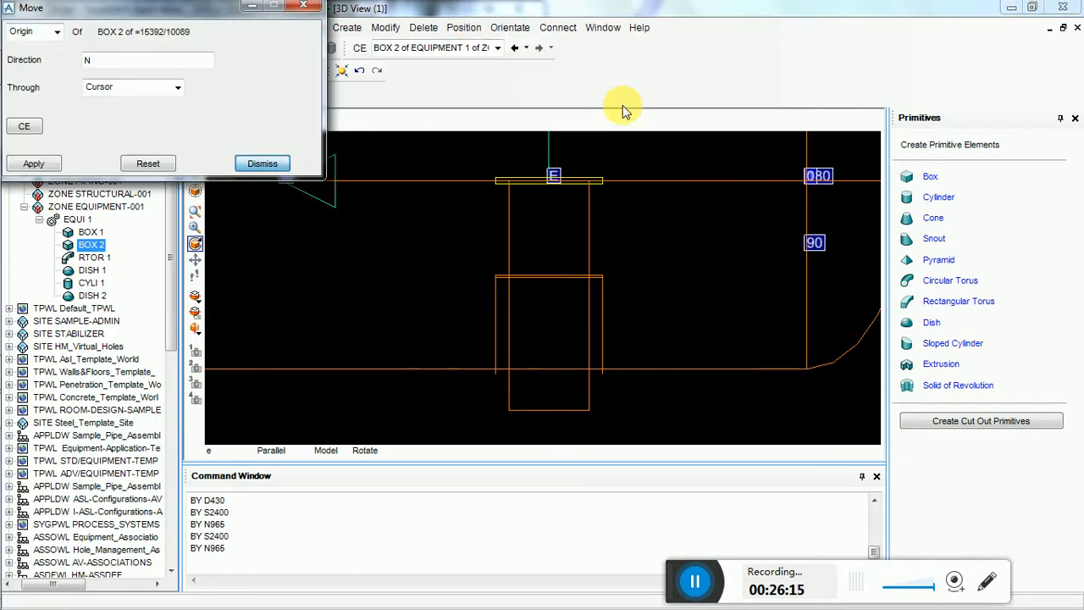
{"action": "left_click", "coordinate": [58, 31]}
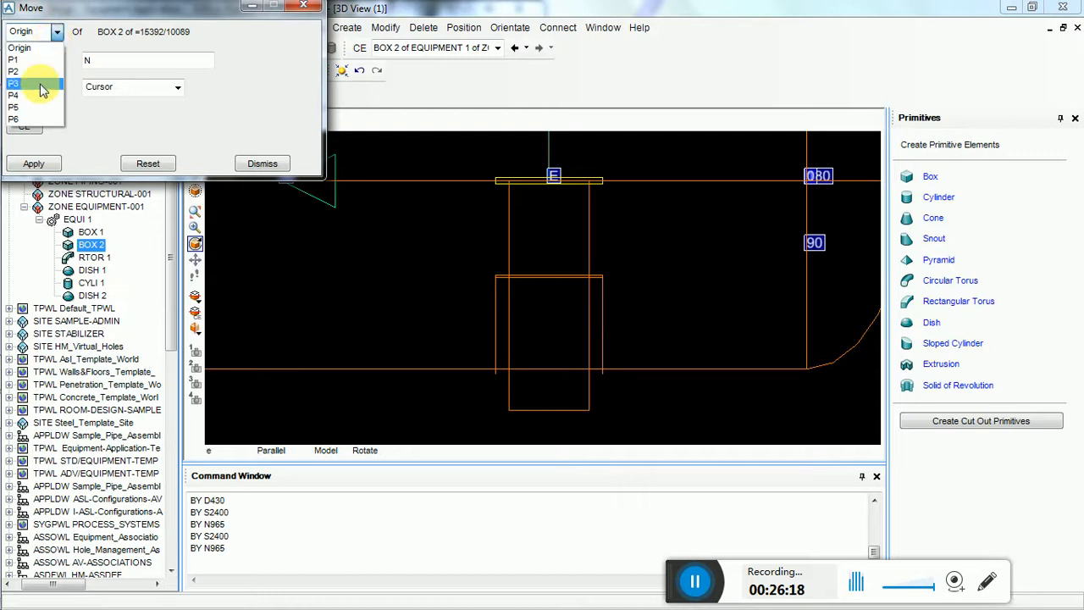
{"action": "left_click", "coordinate": [36, 60]}
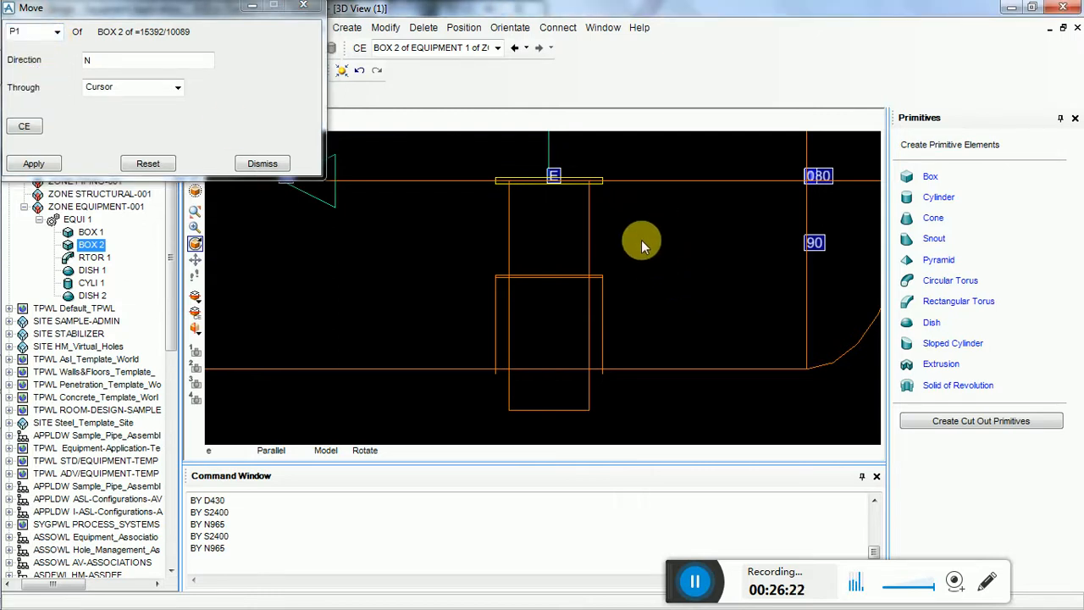
Step: Change the point to move on BOX 2 to P3
{"action": "scroll", "coordinate": [617, 237], "scroll_direction": "down", "scroll_amount": 5}
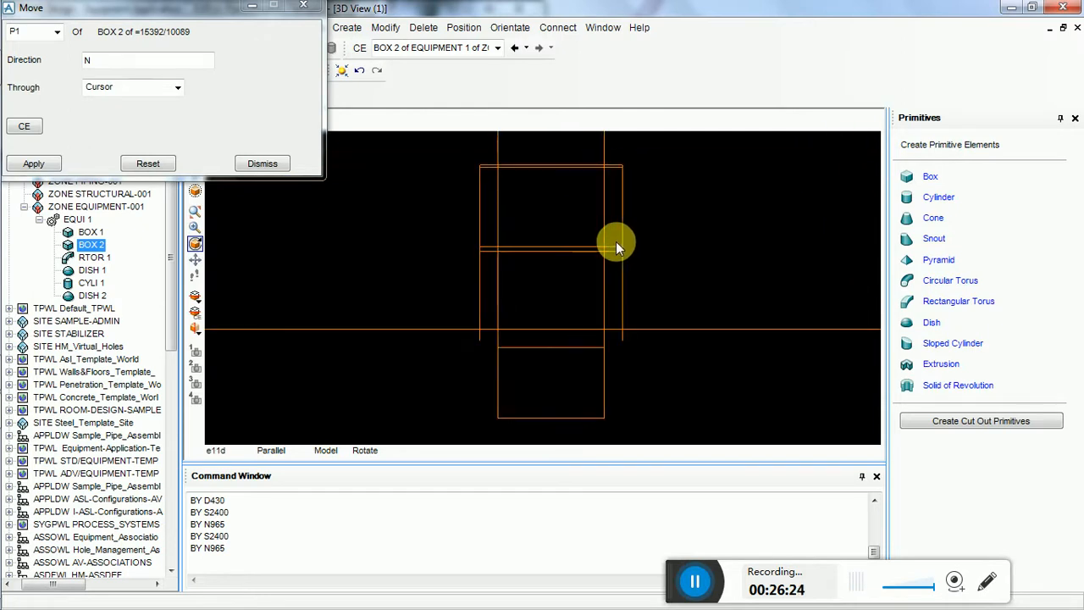
{"action": "scroll", "coordinate": [555, 172], "scroll_direction": "up", "scroll_amount": 2}
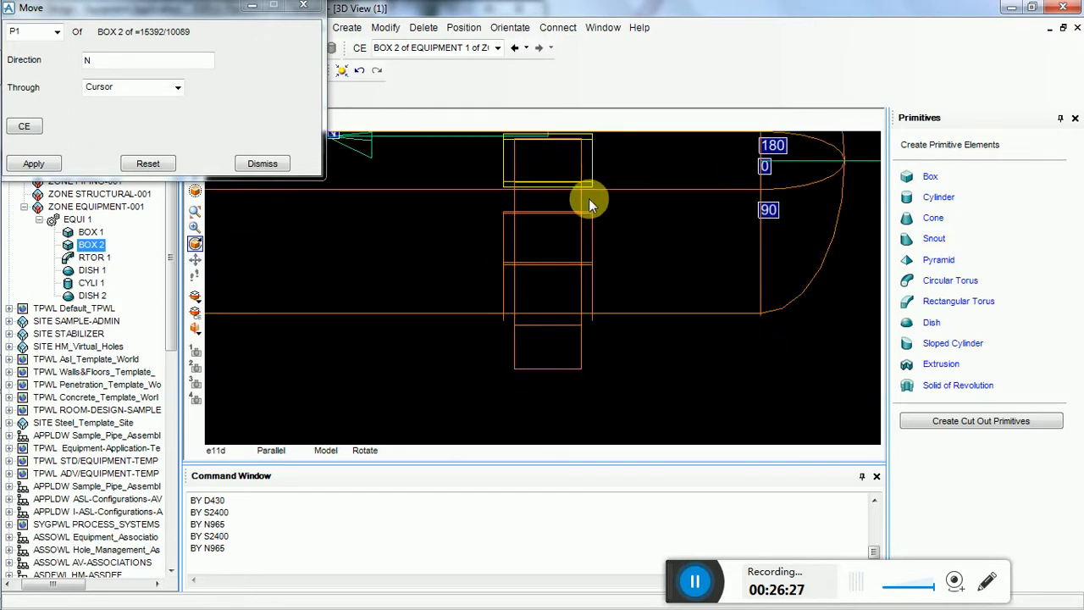
{"action": "scroll", "coordinate": [584, 196], "scroll_direction": "down", "scroll_amount": 3}
{"action": "scroll", "coordinate": [517, 356], "scroll_direction": "up", "scroll_amount": 2}
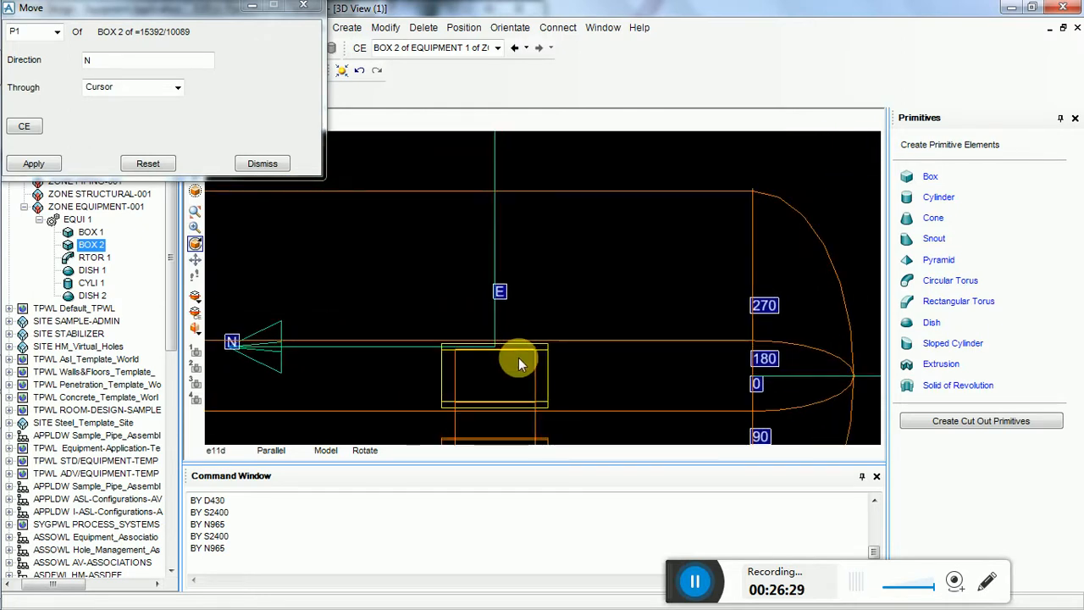
{"action": "scroll", "coordinate": [486, 403], "scroll_direction": "down", "scroll_amount": 2}
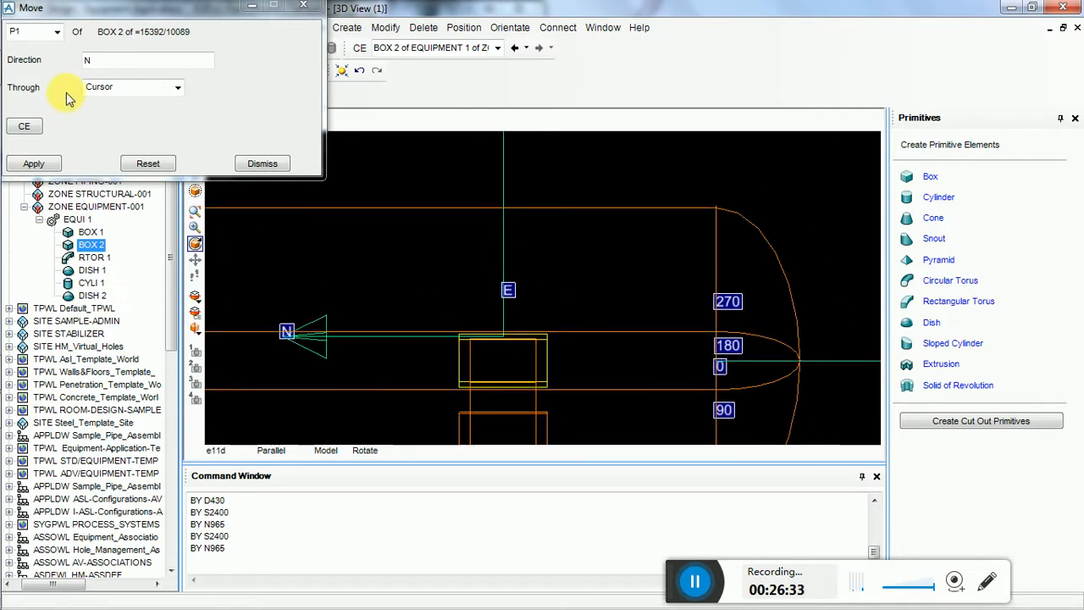
{"action": "left_click", "coordinate": [57, 33]}
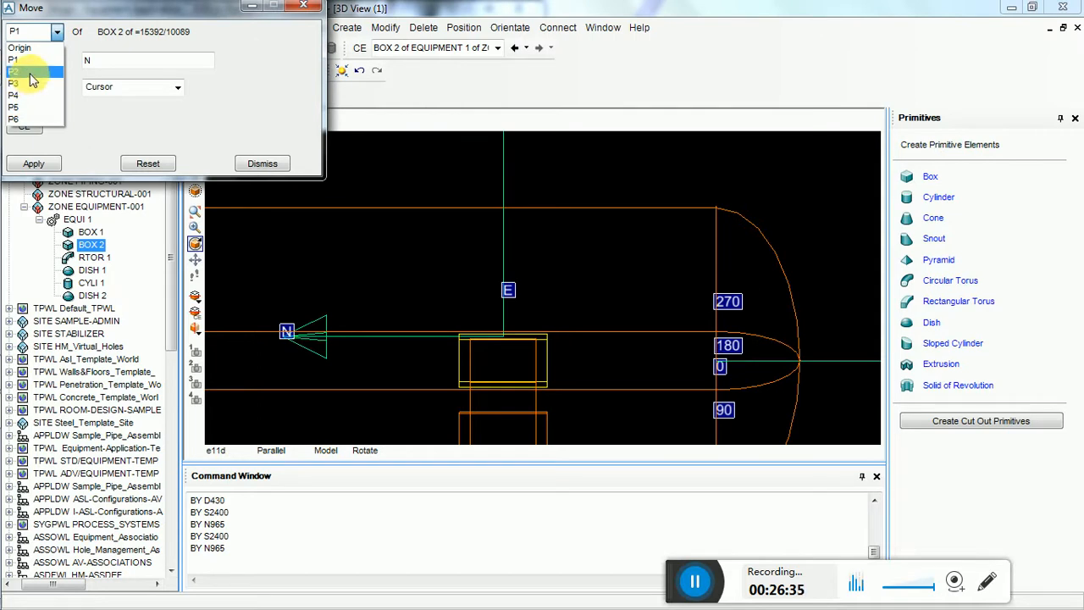
{"action": "left_click", "coordinate": [15, 71]}
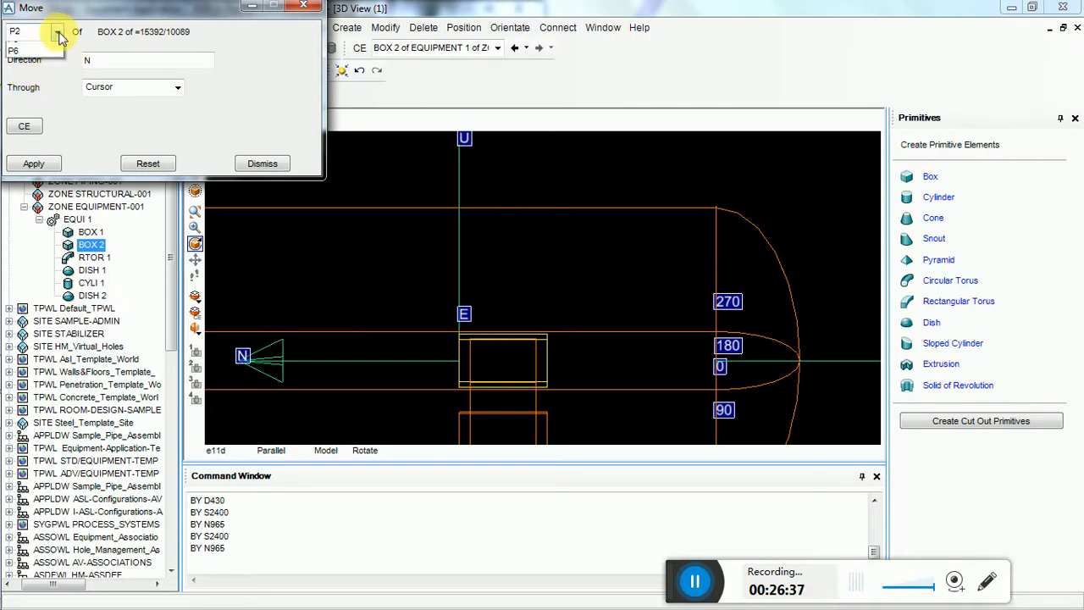
{"action": "left_click", "coordinate": [56, 34]}
{"action": "left_click", "coordinate": [26, 85]}
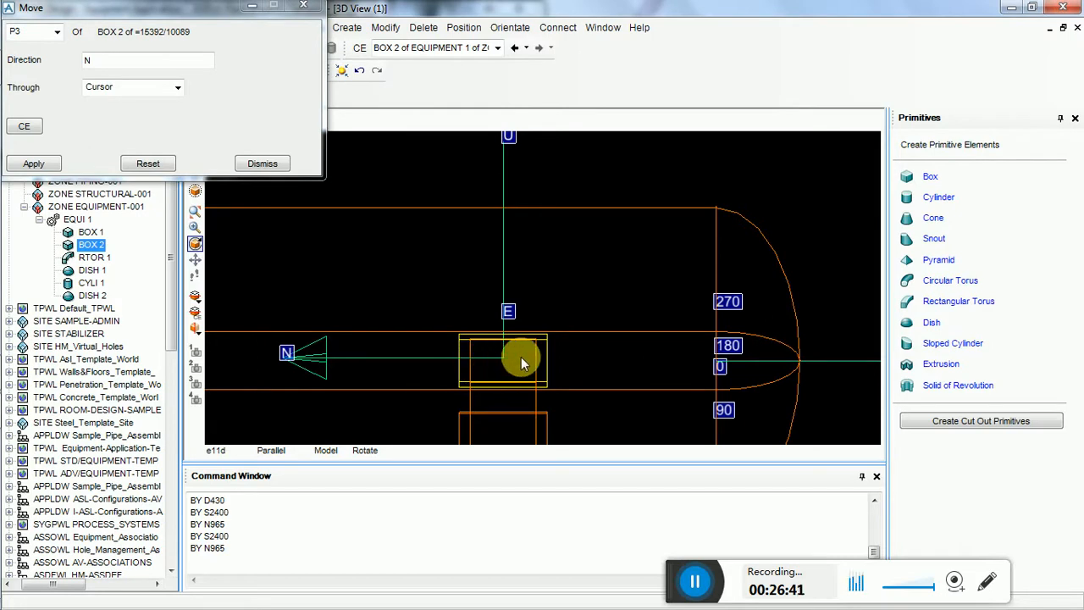
Step: Look at the model towards East and set the move direction for BOX 2 to D
{"action": "right_click", "coordinate": [555, 262]}
{"action": "mouse_move", "coordinate": [646, 375]}
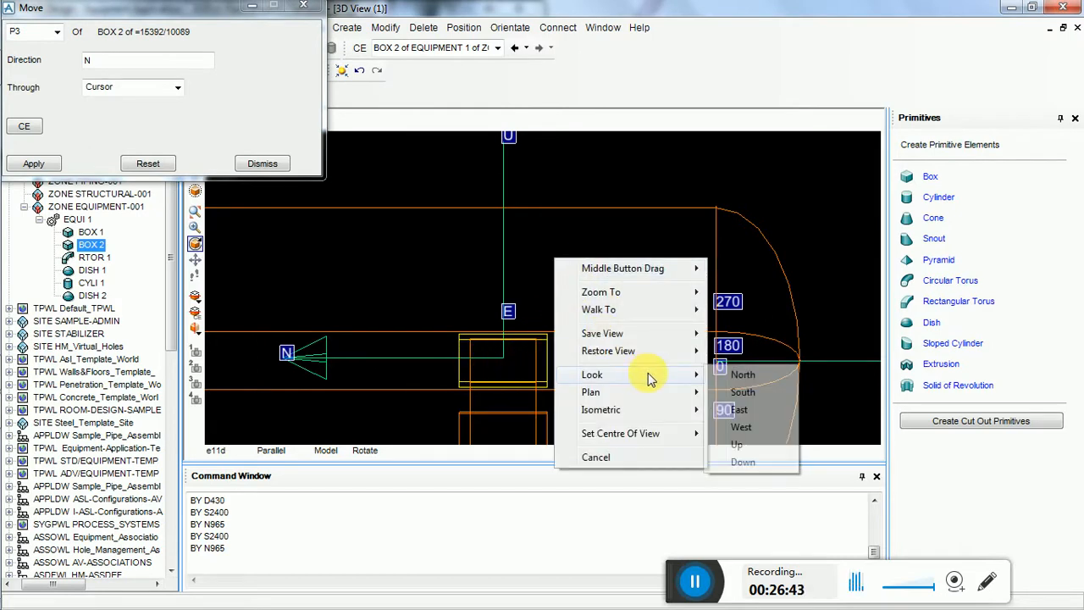
{"action": "left_click", "coordinate": [749, 414]}
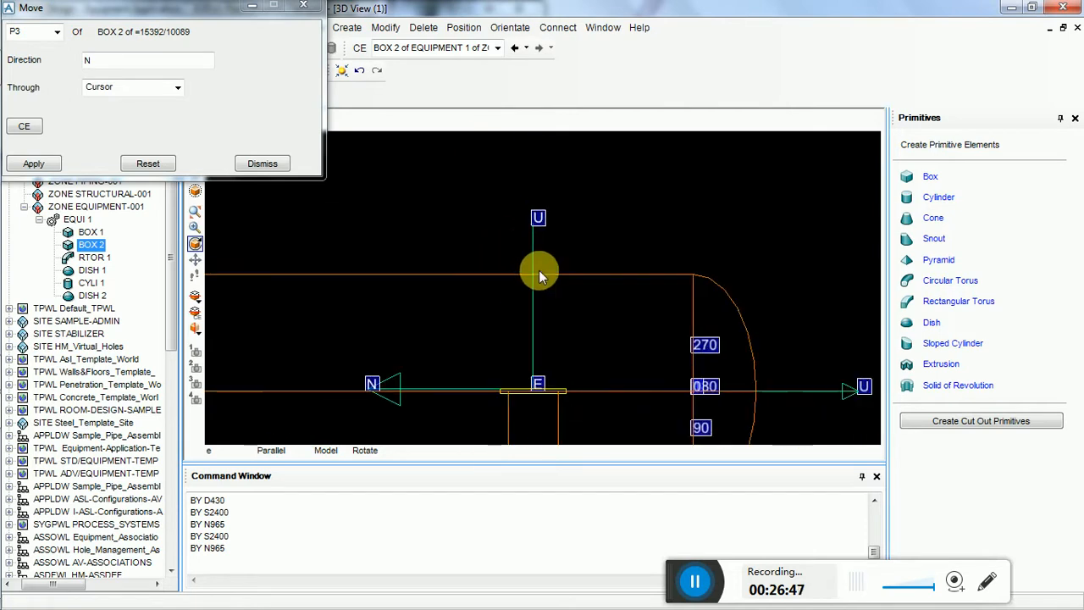
{"action": "scroll", "coordinate": [523, 321], "scroll_direction": "up", "scroll_amount": 4}
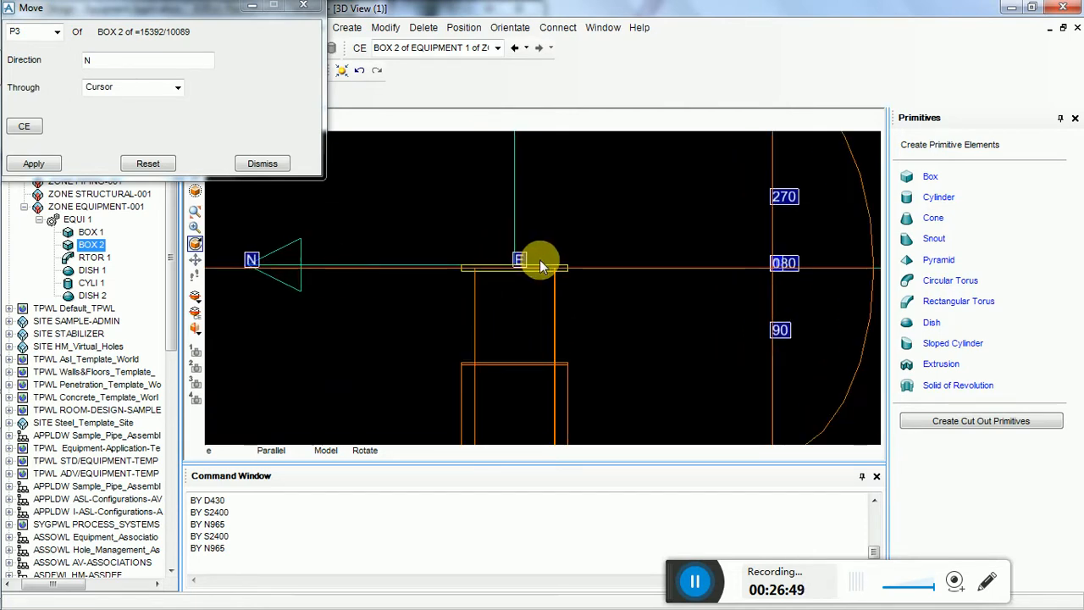
{"action": "scroll", "coordinate": [457, 309], "scroll_direction": "up", "scroll_amount": 1}
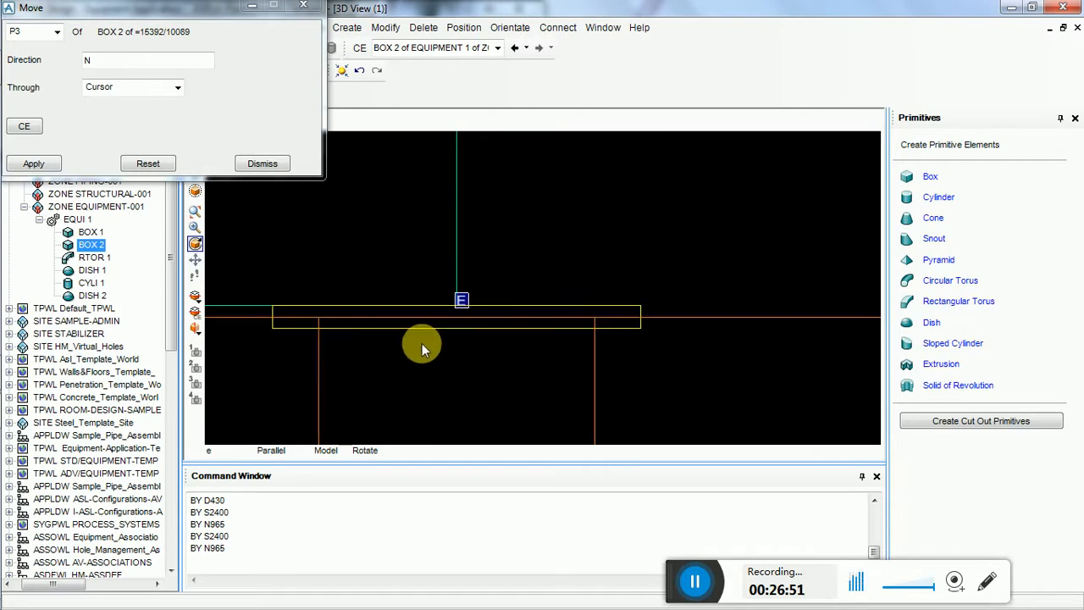
{"action": "scroll", "coordinate": [529, 196], "scroll_direction": "down", "scroll_amount": 4}
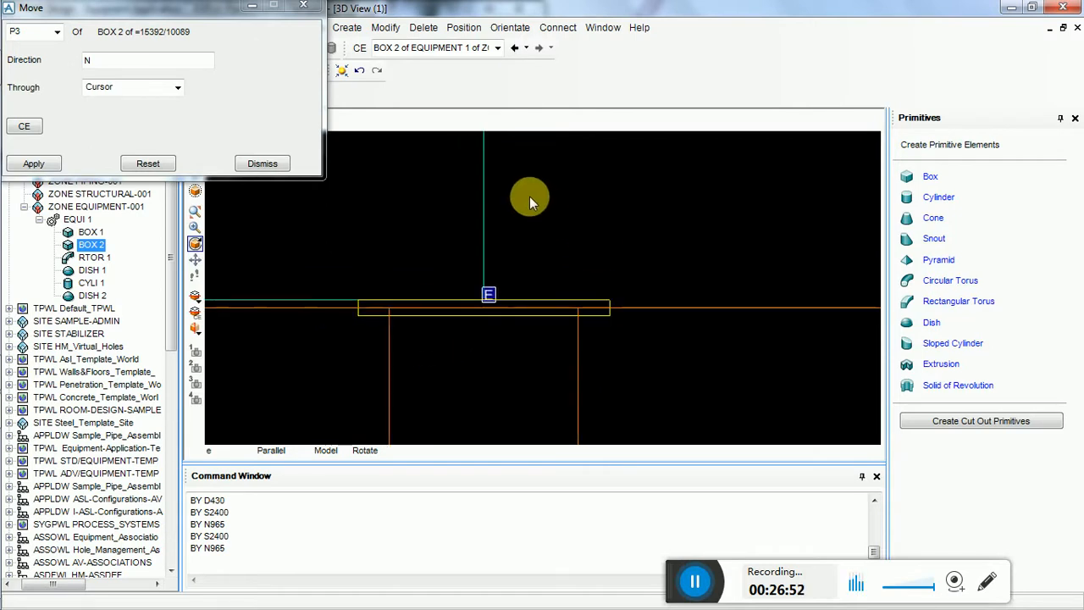
{"action": "scroll", "coordinate": [523, 193], "scroll_direction": "down", "scroll_amount": 4}
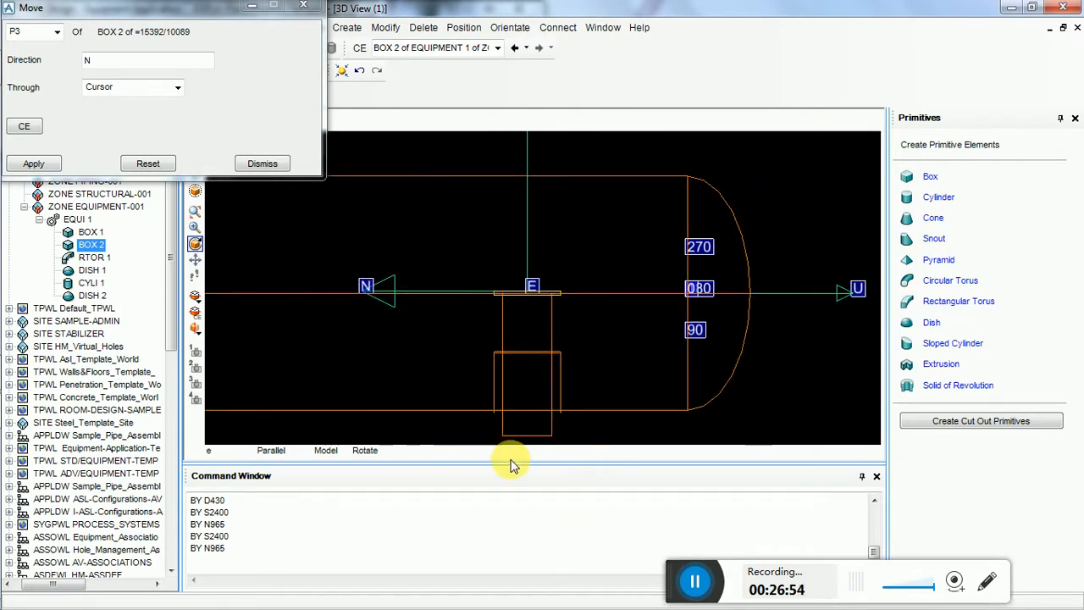
{"action": "scroll", "coordinate": [522, 320], "scroll_direction": "up", "scroll_amount": 1}
{"action": "scroll", "coordinate": [486, 324], "scroll_direction": "up", "scroll_amount": 3}
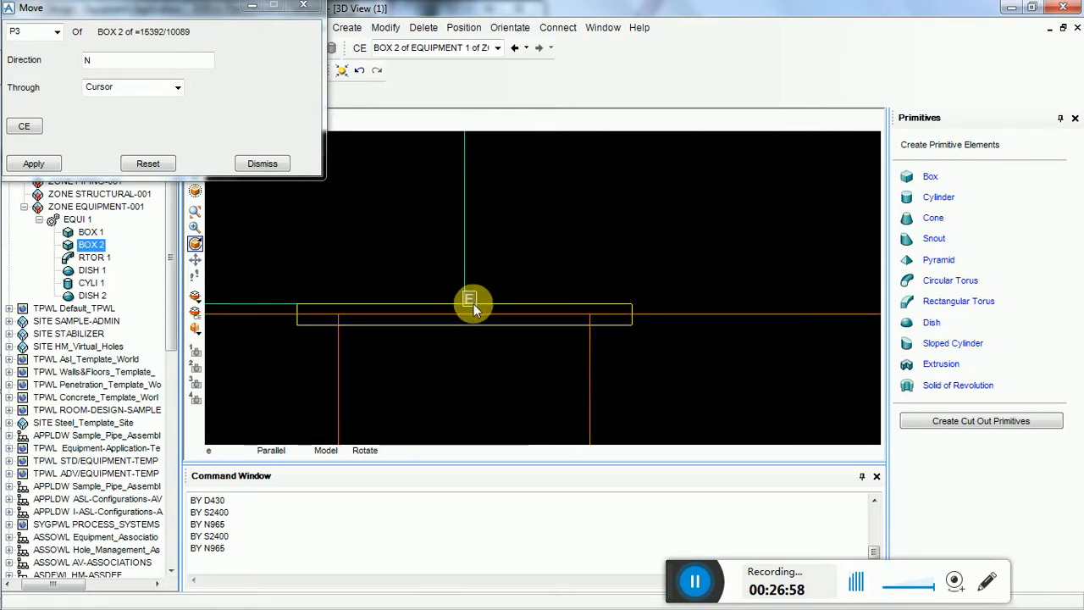
{"action": "scroll", "coordinate": [460, 246], "scroll_direction": "down", "scroll_amount": 2}
{"action": "left_click", "coordinate": [86, 61]}
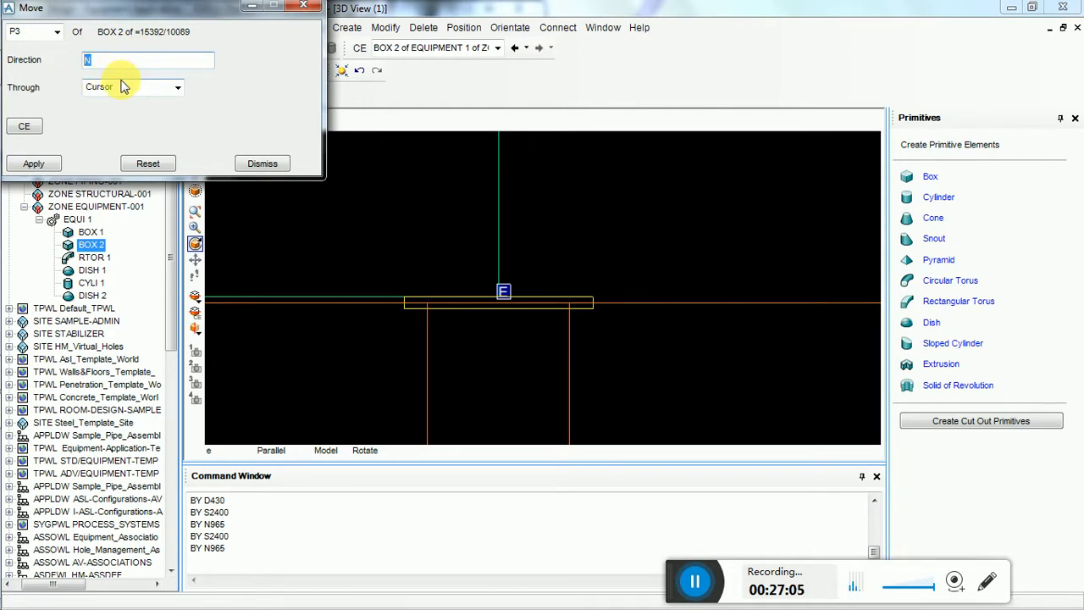
{"action": "type", "text": "D"}
{"action": "key", "text": "Return"}
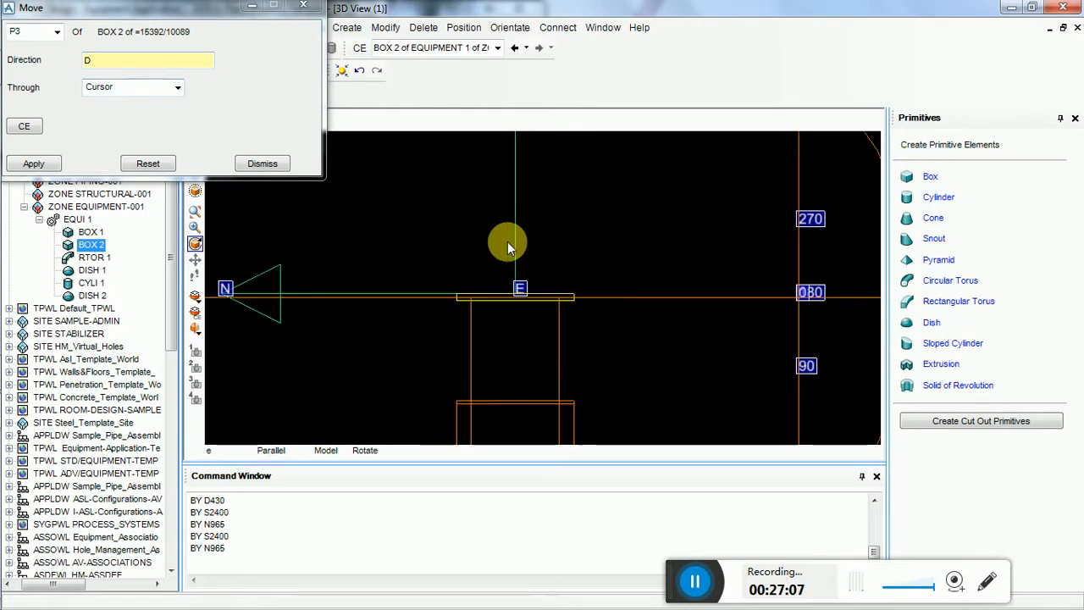
Step: Move BOX 2 down through an ID P-Point, picking P6 at the bottom centre of BOX 1
{"action": "scroll", "coordinate": [507, 246], "scroll_direction": "down", "scroll_amount": 8}
{"action": "scroll", "coordinate": [542, 415], "scroll_direction": "up", "scroll_amount": 3}
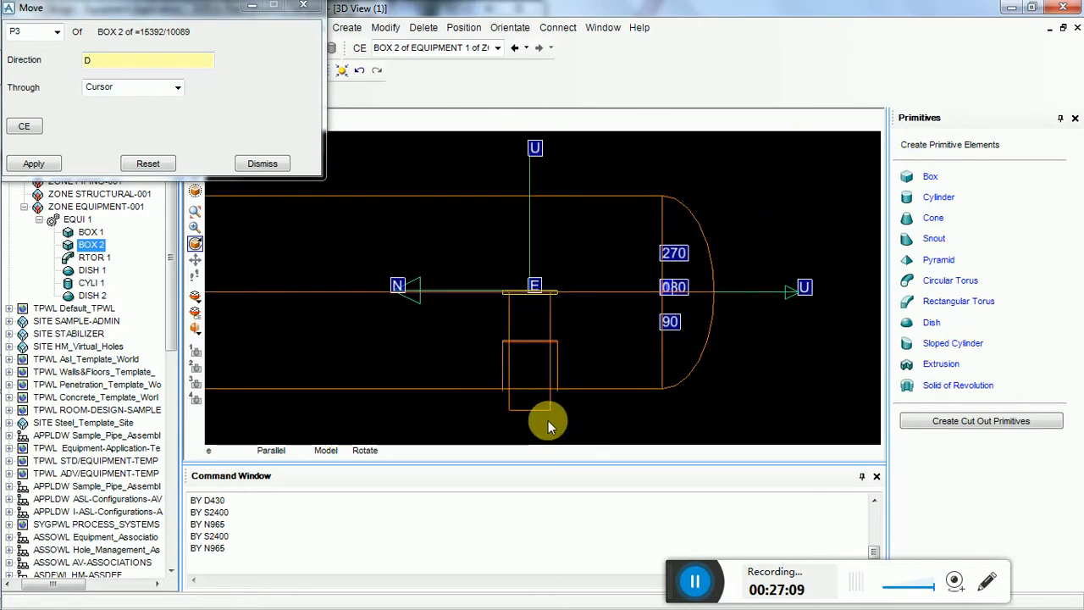
{"action": "left_click", "coordinate": [178, 89]}
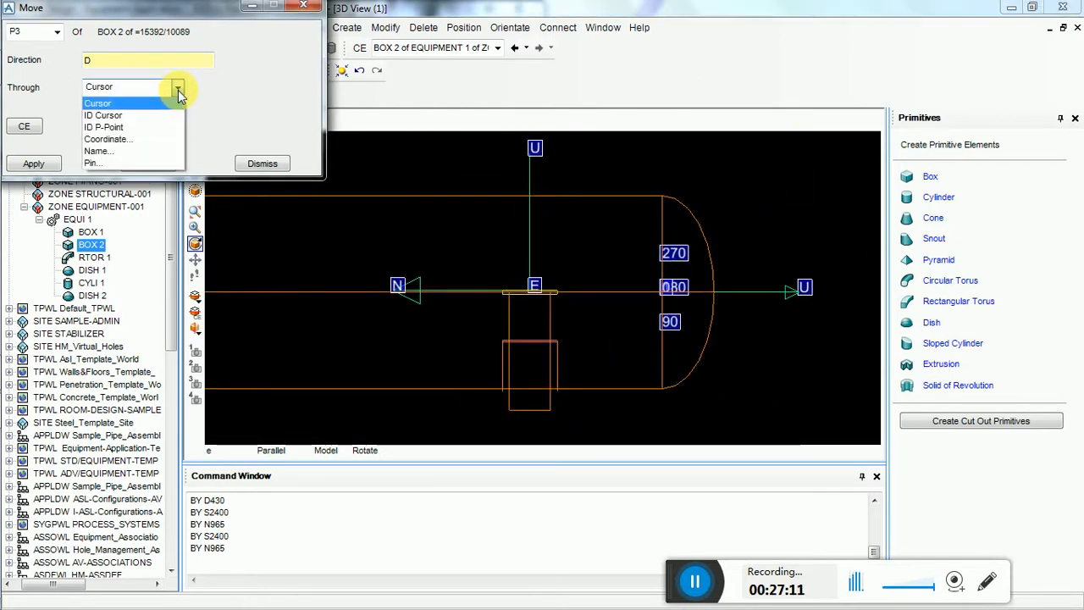
{"action": "left_click", "coordinate": [133, 127]}
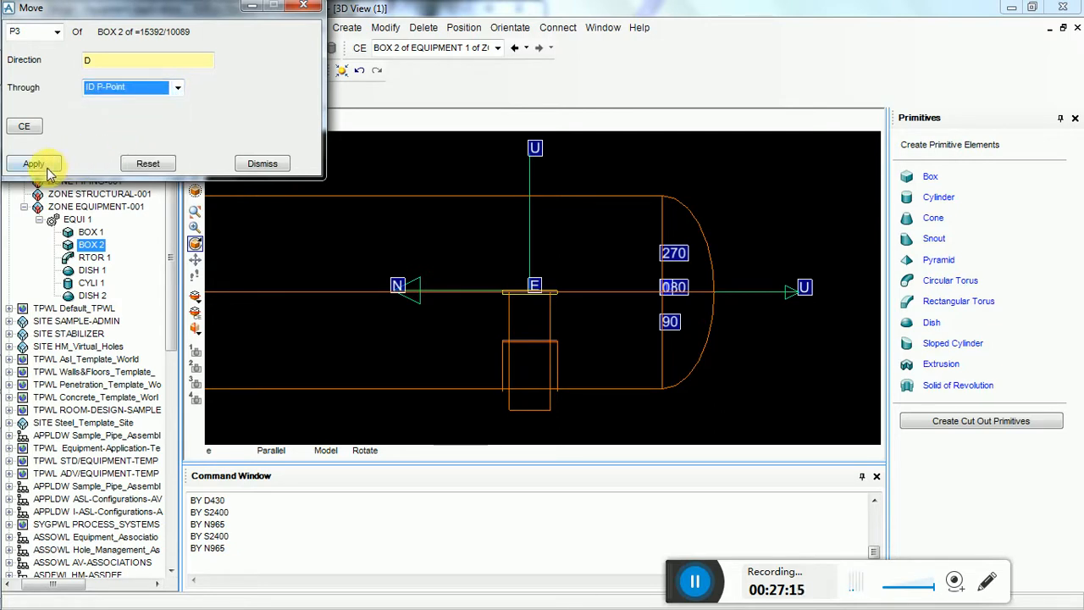
{"action": "left_click", "coordinate": [47, 168]}
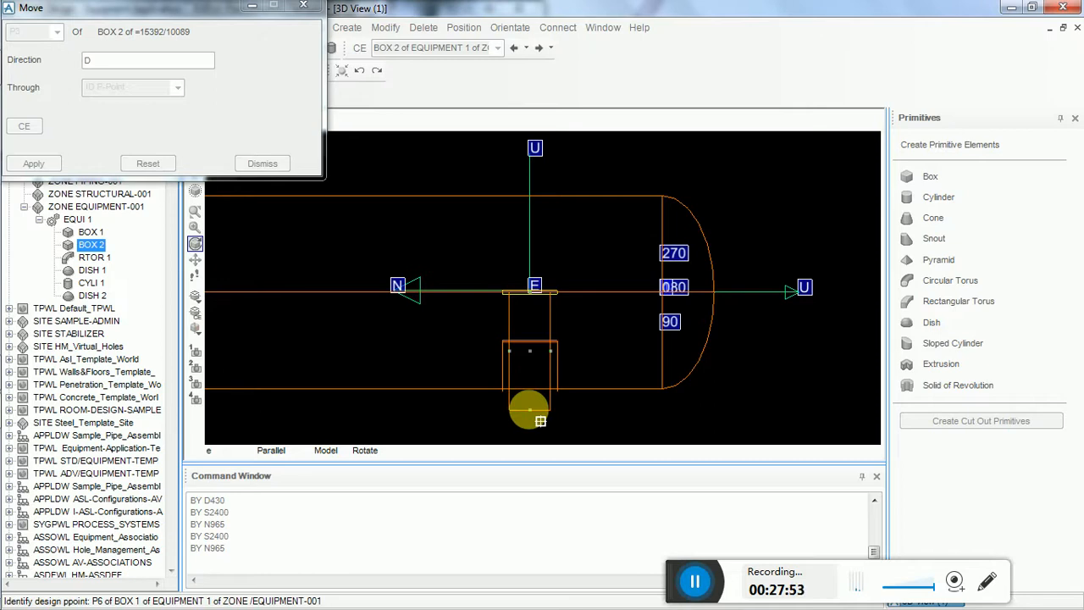
{"action": "left_click", "coordinate": [529, 411]}
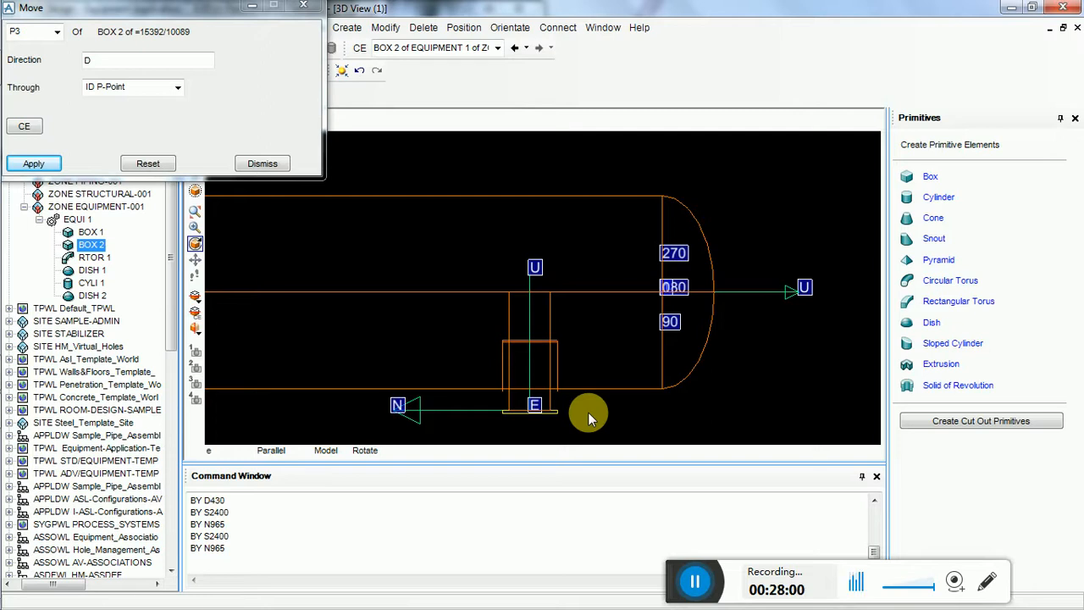
Step: Examine the base plate beneath the saddle and the whole vessel, restore the East view and close the Move form
{"action": "scroll", "coordinate": [569, 411], "scroll_direction": "up", "scroll_amount": 4}
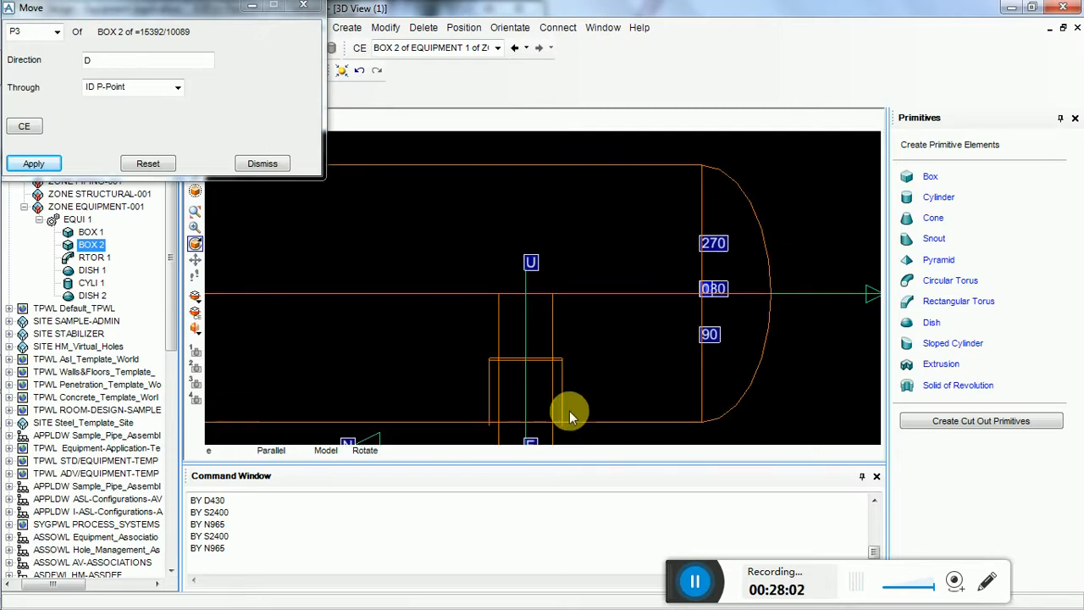
{"action": "scroll", "coordinate": [699, 254], "scroll_direction": "down", "scroll_amount": 5}
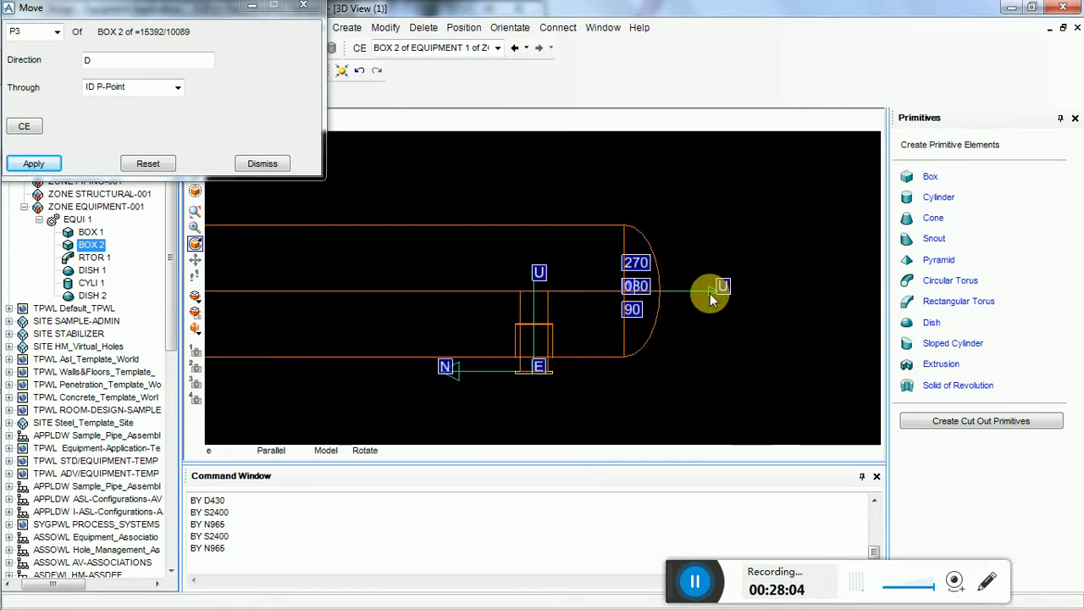
{"action": "scroll", "coordinate": [329, 279], "scroll_direction": "up", "scroll_amount": 3}
{"action": "middle_click", "coordinate": [293, 276]}
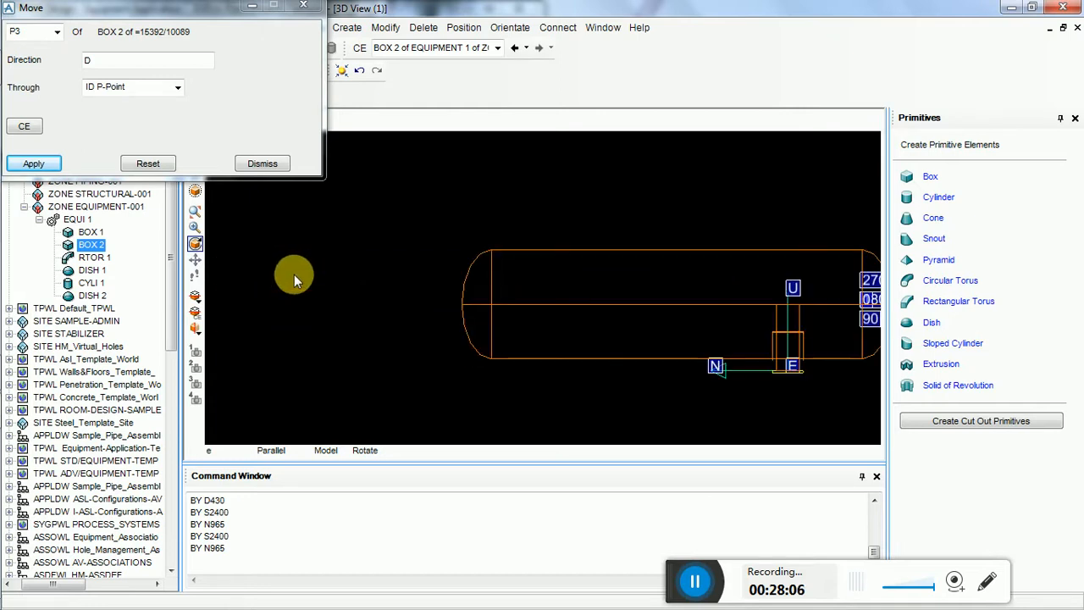
{"action": "scroll", "coordinate": [718, 318], "scroll_direction": "down", "scroll_amount": 5}
{"action": "scroll", "coordinate": [718, 315], "scroll_direction": "up", "scroll_amount": 1}
{"action": "middle_click", "coordinate": [718, 314]}
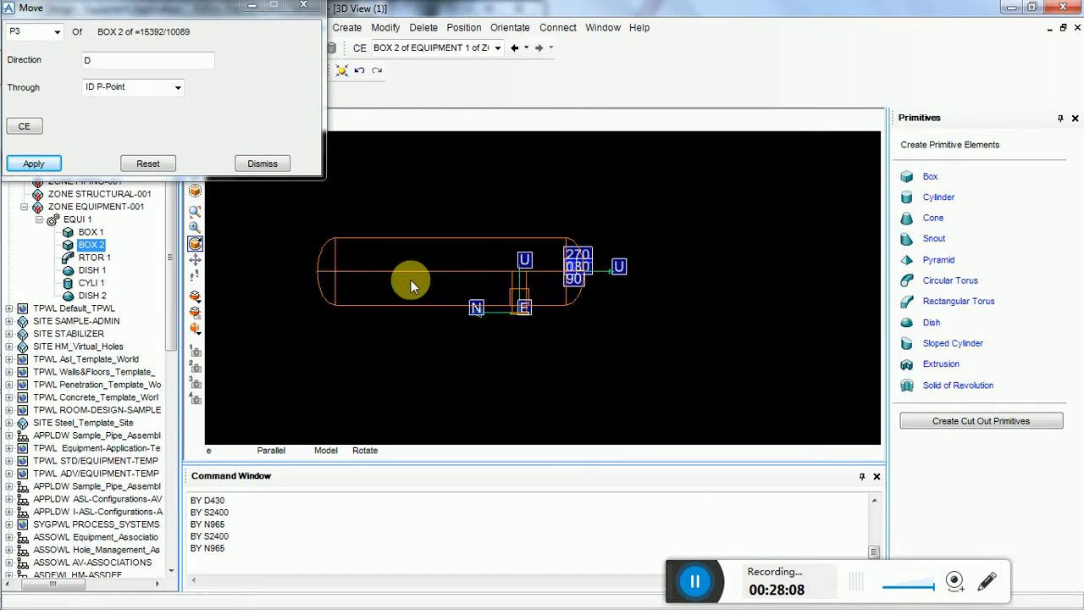
{"action": "middle_click", "coordinate": [380, 264]}
{"action": "middle_click", "coordinate": [746, 328]}
{"action": "middle_click", "coordinate": [470, 241]}
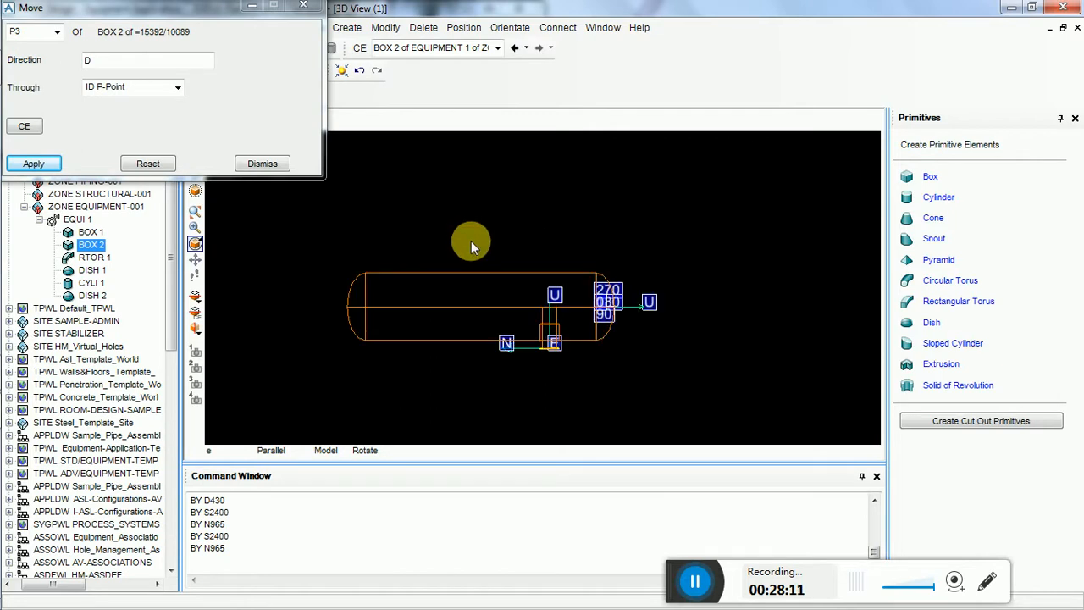
{"action": "scroll", "coordinate": [469, 371], "scroll_direction": "up", "scroll_amount": 6}
{"action": "scroll", "coordinate": [397, 364], "scroll_direction": "down", "scroll_amount": 5}
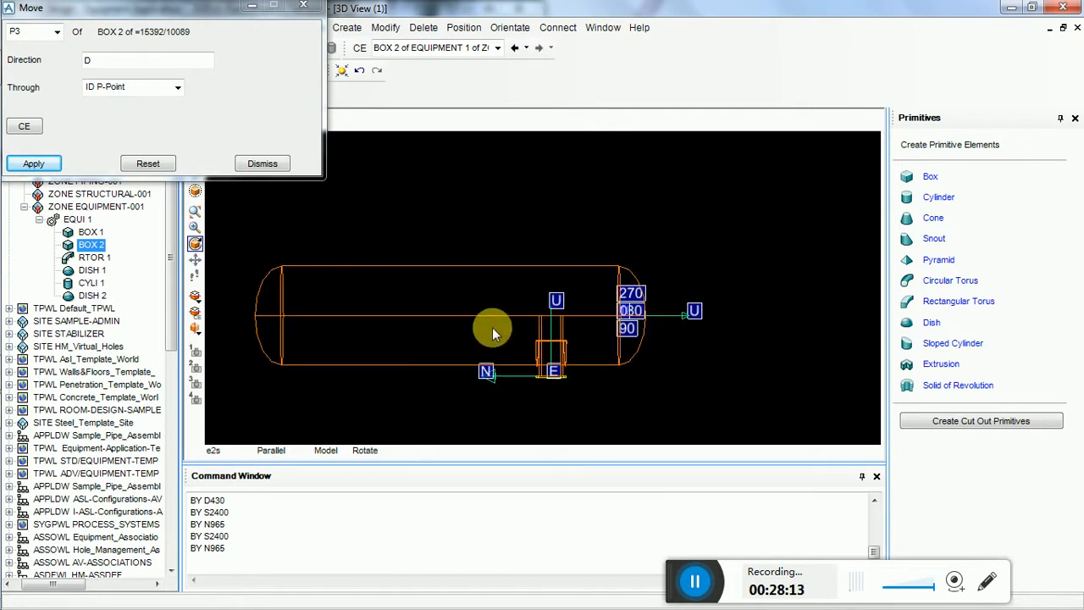
{"action": "scroll", "coordinate": [280, 353], "scroll_direction": "up", "scroll_amount": 5}
{"action": "scroll", "coordinate": [282, 354], "scroll_direction": "down", "scroll_amount": 3}
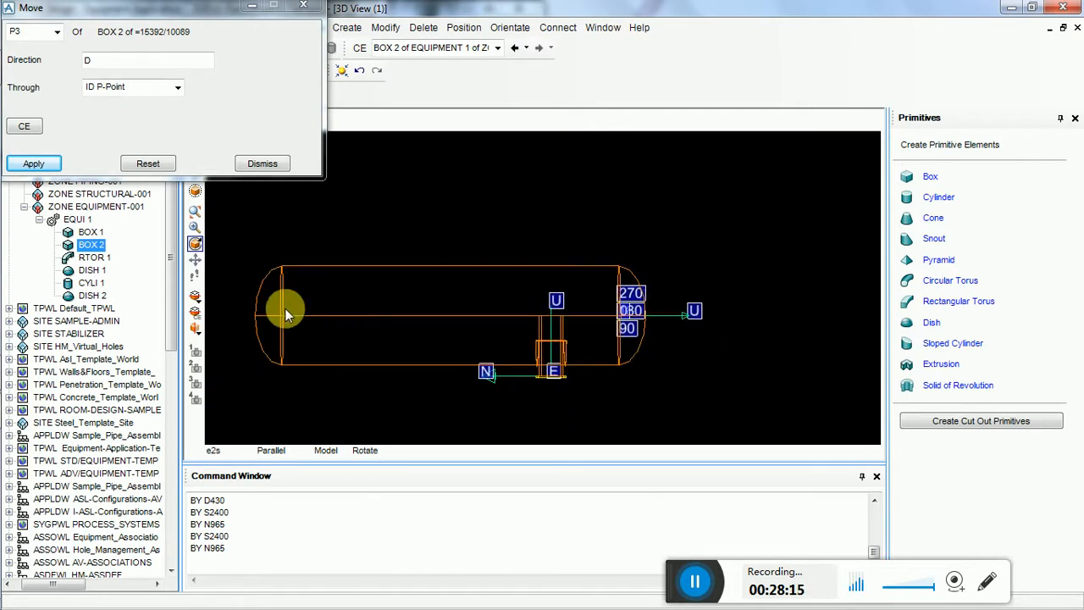
{"action": "scroll", "coordinate": [285, 309], "scroll_direction": "up", "scroll_amount": 5}
{"action": "middle_click", "coordinate": [342, 287]}
{"action": "right_click", "coordinate": [441, 292]}
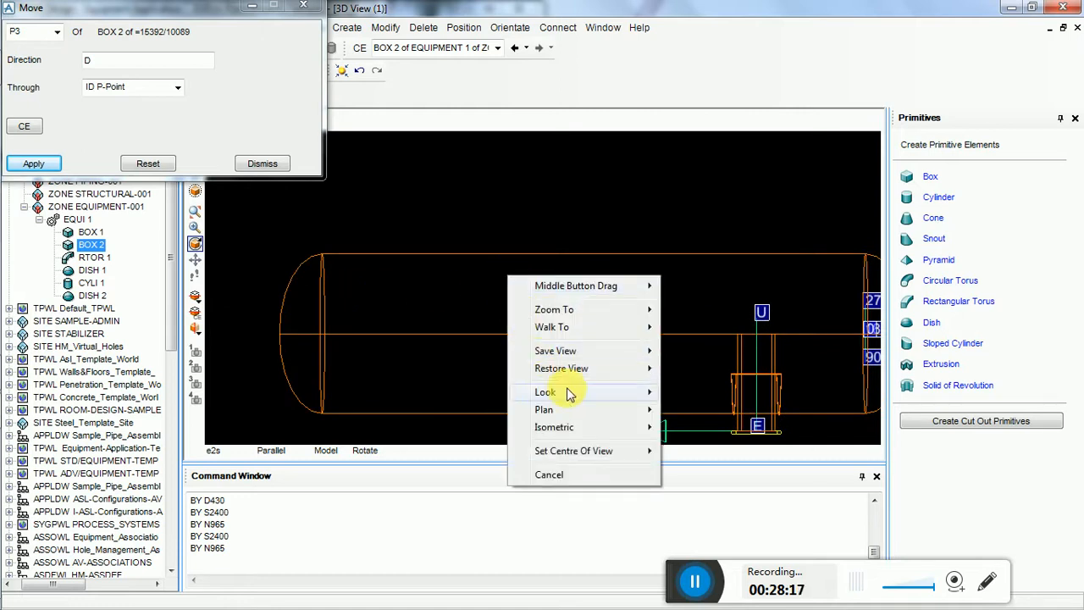
{"action": "mouse_move", "coordinate": [551, 390]}
{"action": "left_click", "coordinate": [669, 416]}
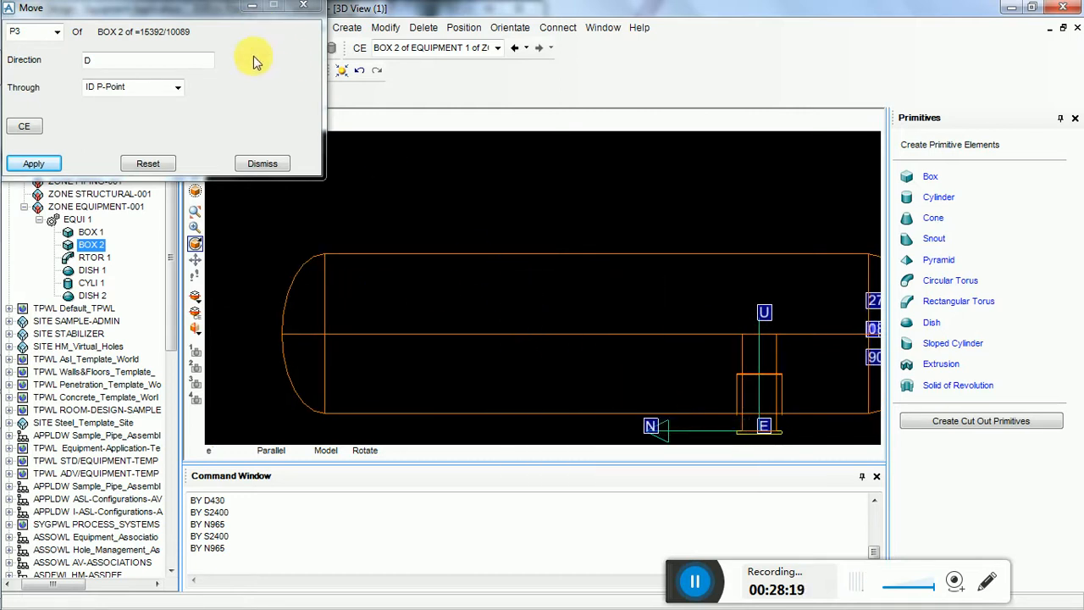
{"action": "left_click", "coordinate": [306, 8]}
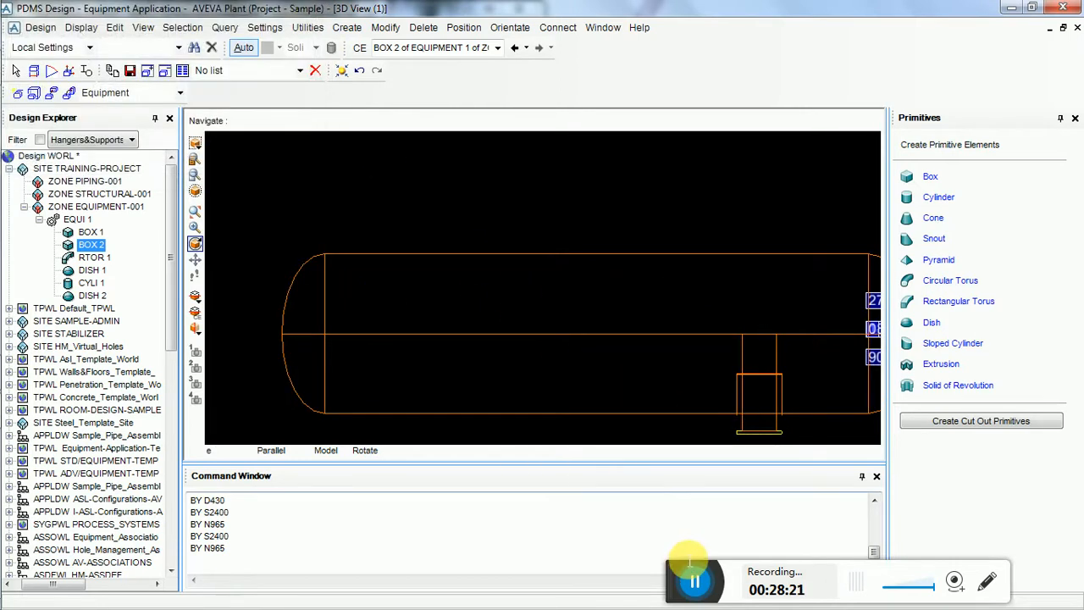
{"action": "left_click_drag", "start_coordinate": [677, 600], "coordinate": [559, 584]}
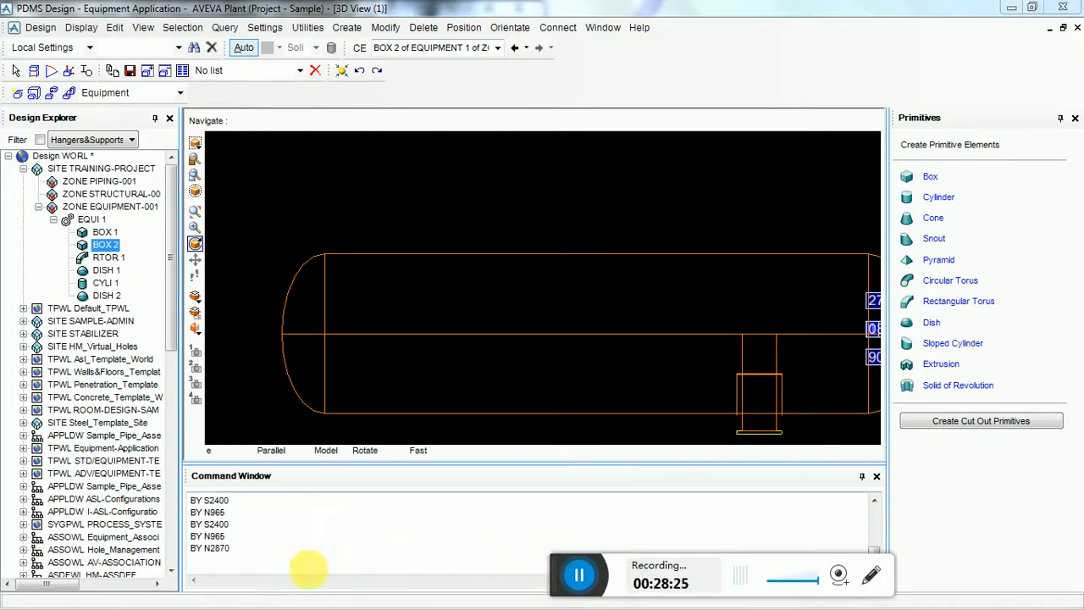
{"action": "left_click", "coordinate": [295, 564]}
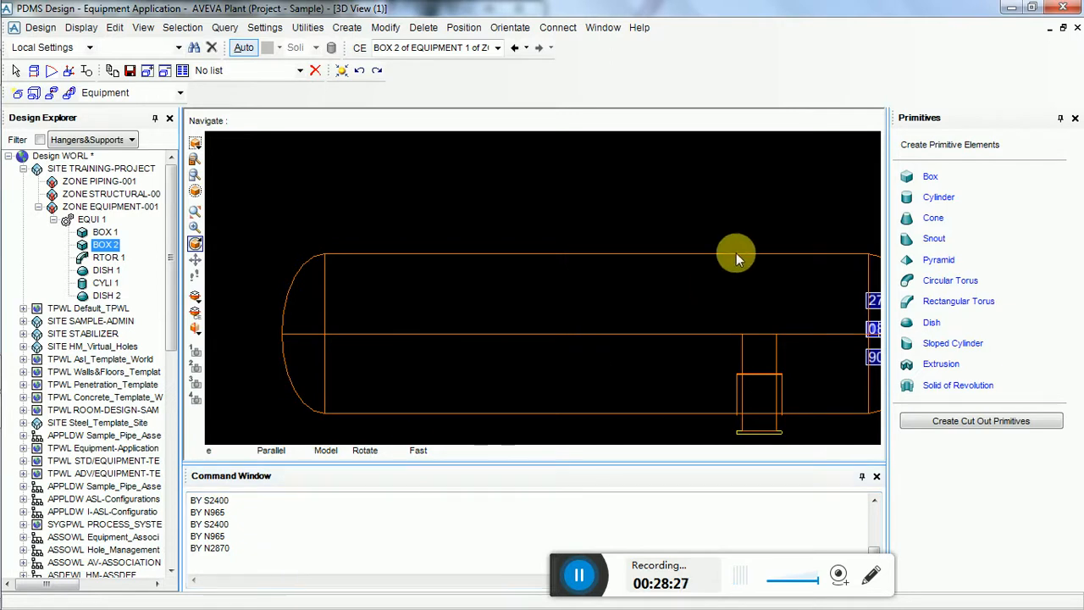
{"action": "left_click_drag", "start_coordinate": [741, 336], "coordinate": [794, 438]}
{"action": "left_click_drag", "start_coordinate": [438, 325], "coordinate": [525, 425]}
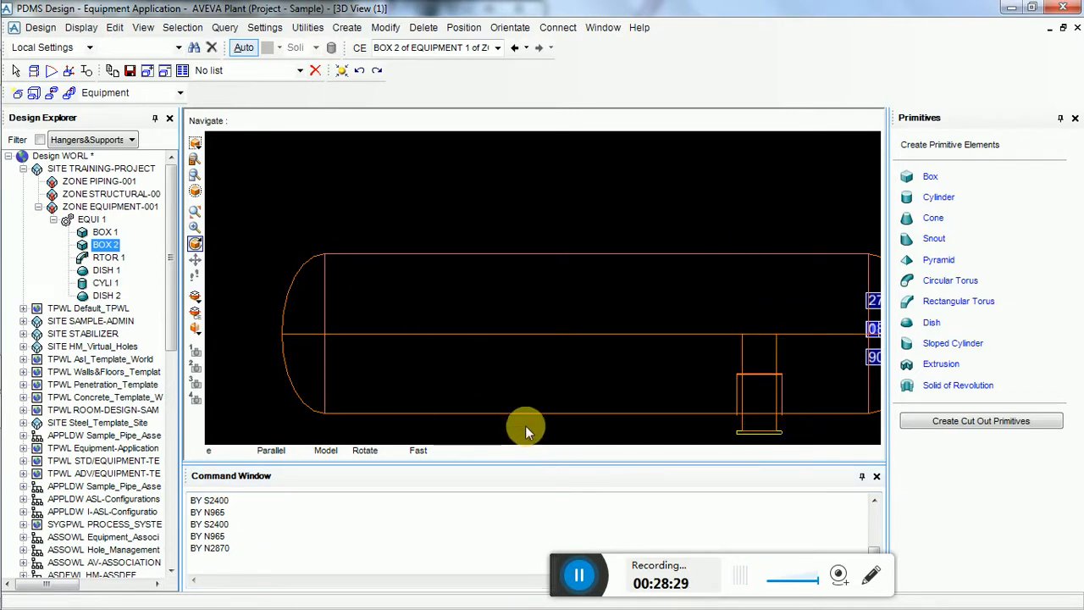
Step: Examine the vessel and its saddle looking South, then restore the East view
{"action": "right_click", "coordinate": [521, 334]}
{"action": "right_click", "coordinate": [500, 278]}
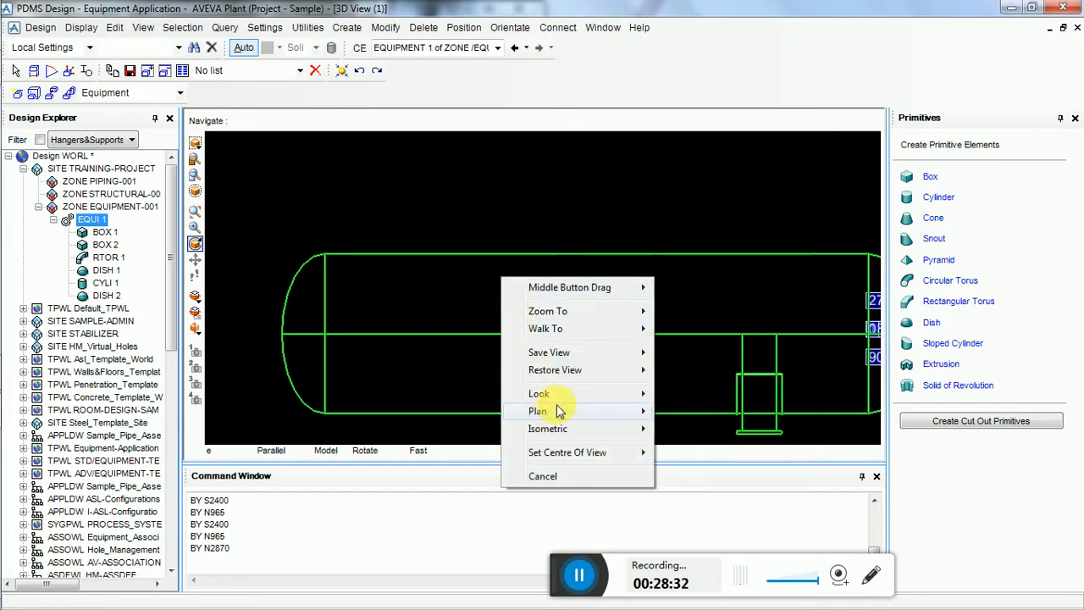
{"action": "mouse_move", "coordinate": [559, 393]}
{"action": "left_click", "coordinate": [693, 412]}
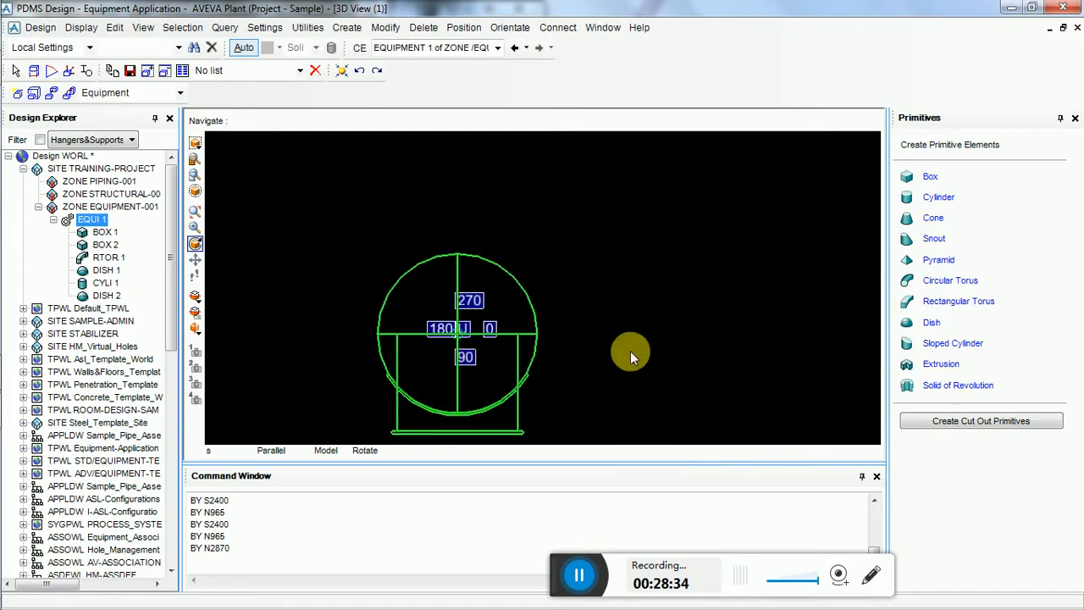
{"action": "right_click", "coordinate": [574, 213]}
{"action": "mouse_move", "coordinate": [660, 330]}
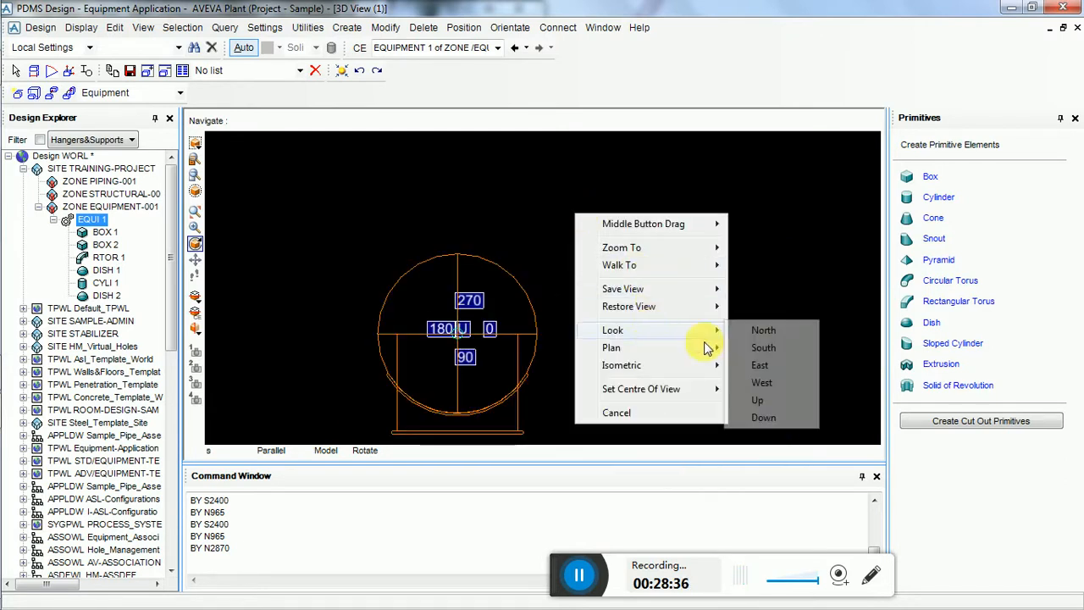
{"action": "left_click", "coordinate": [759, 365]}
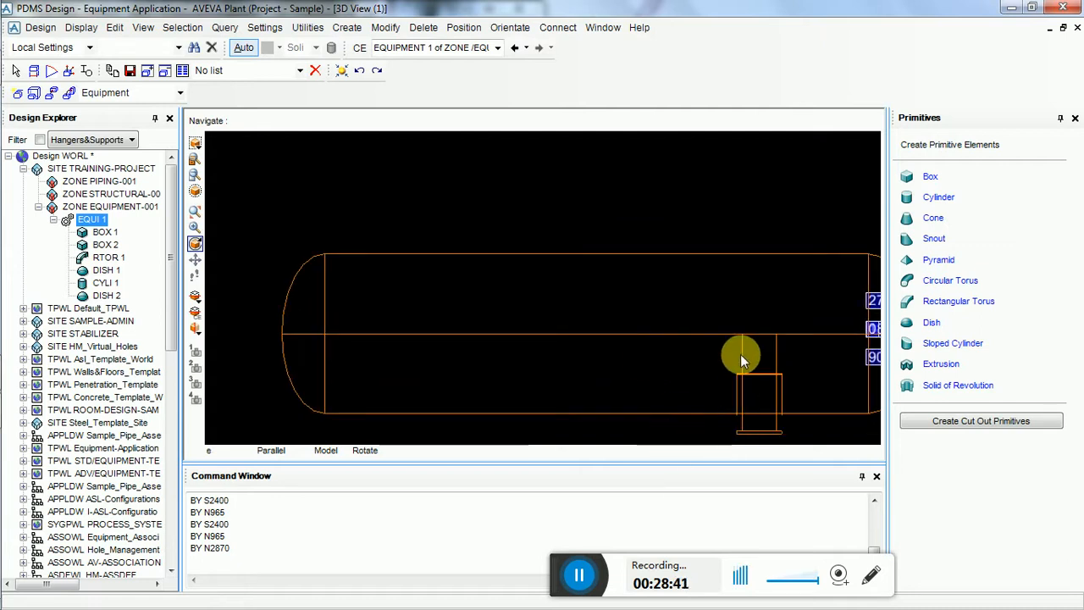
Step: Duplicate the saddle's web box BOX 1 within EQUI 1 by copying and pasting it
{"action": "left_click", "coordinate": [104, 233]}
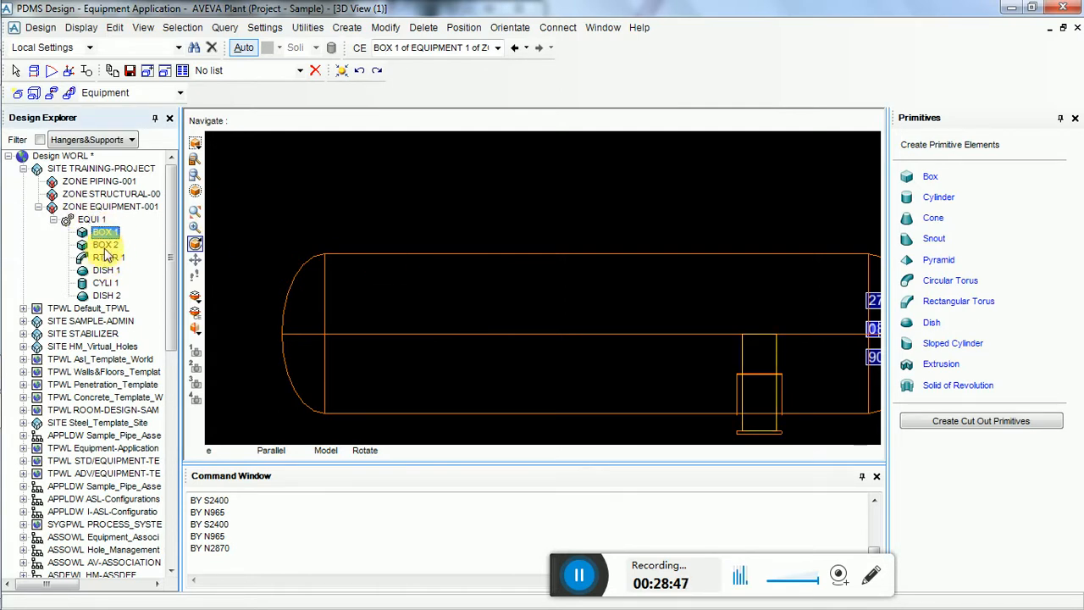
{"action": "right_click", "coordinate": [111, 247]}
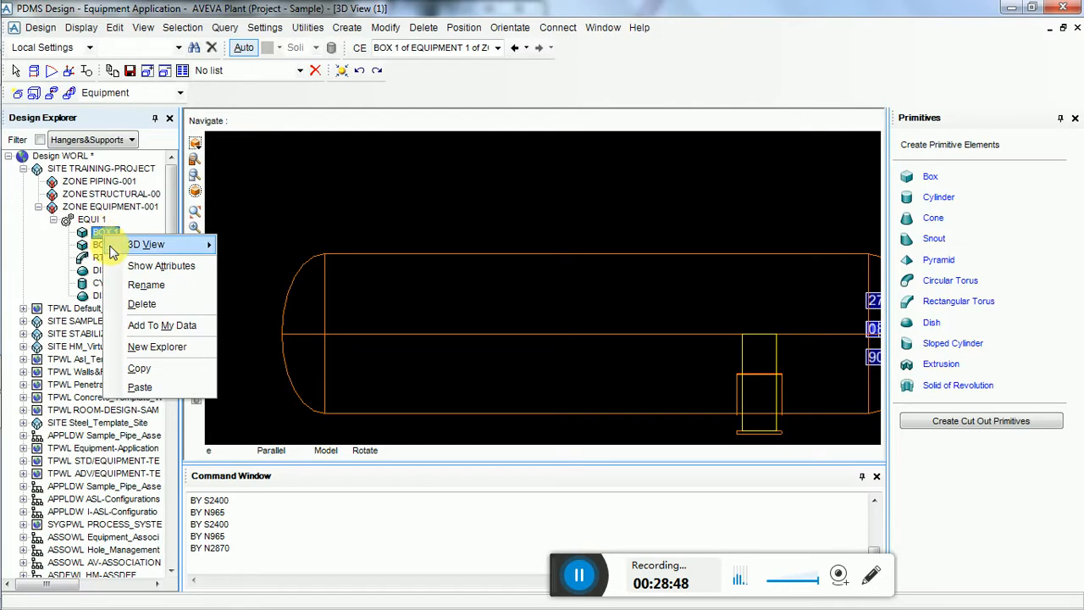
{"action": "left_click", "coordinate": [153, 373]}
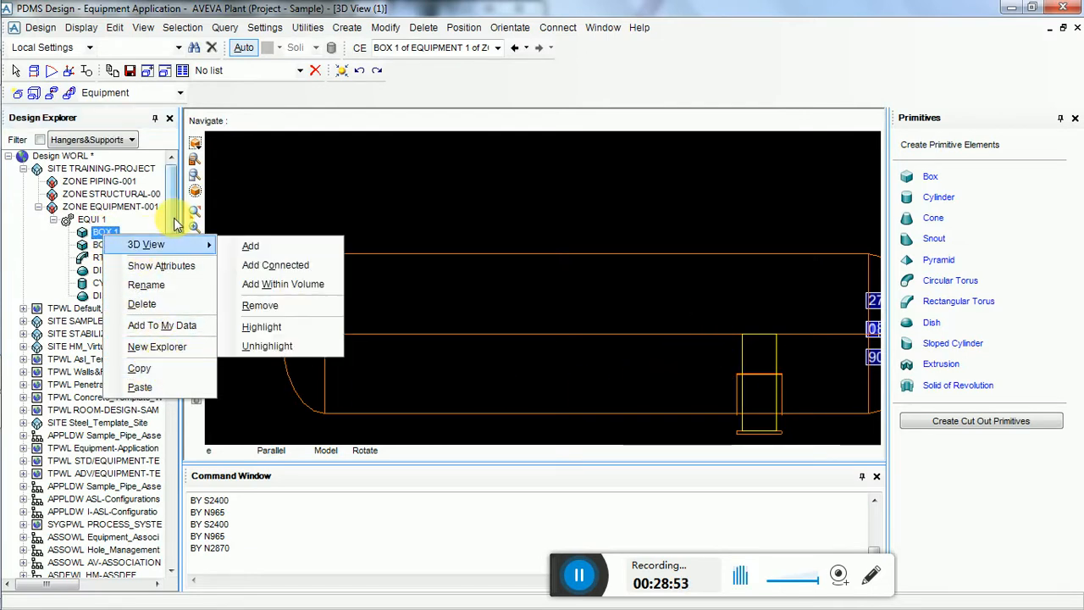
{"action": "left_click", "coordinate": [118, 220]}
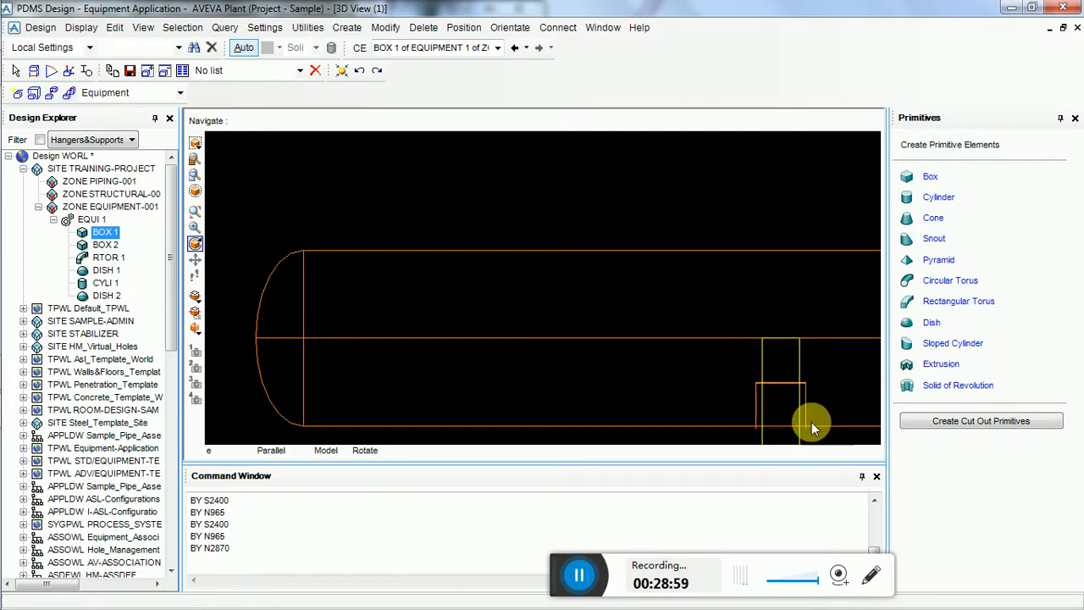
{"action": "right_click", "coordinate": [105, 233]}
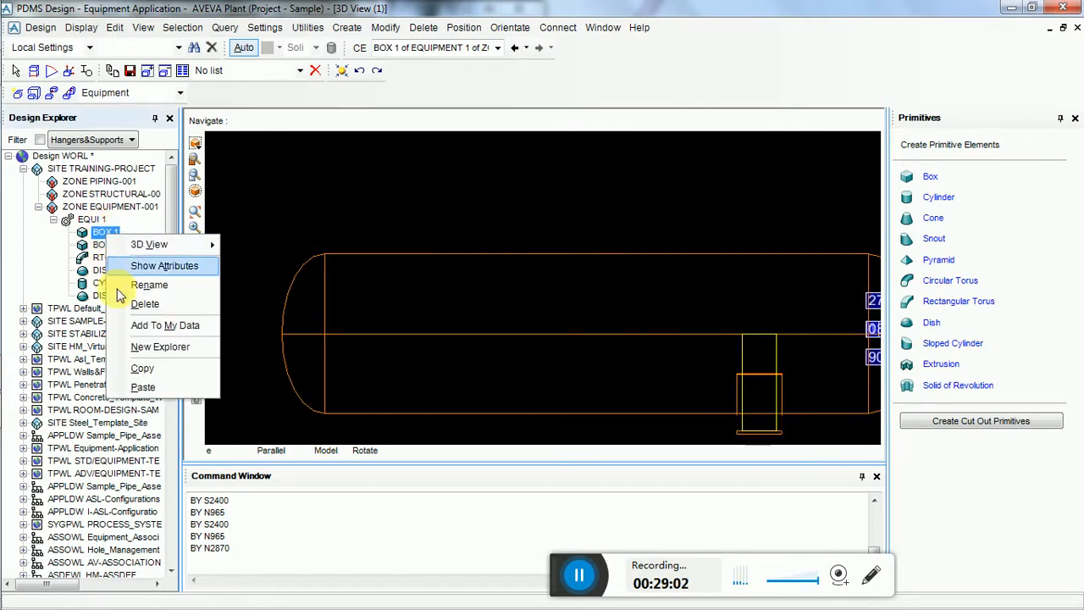
{"action": "left_click", "coordinate": [143, 371]}
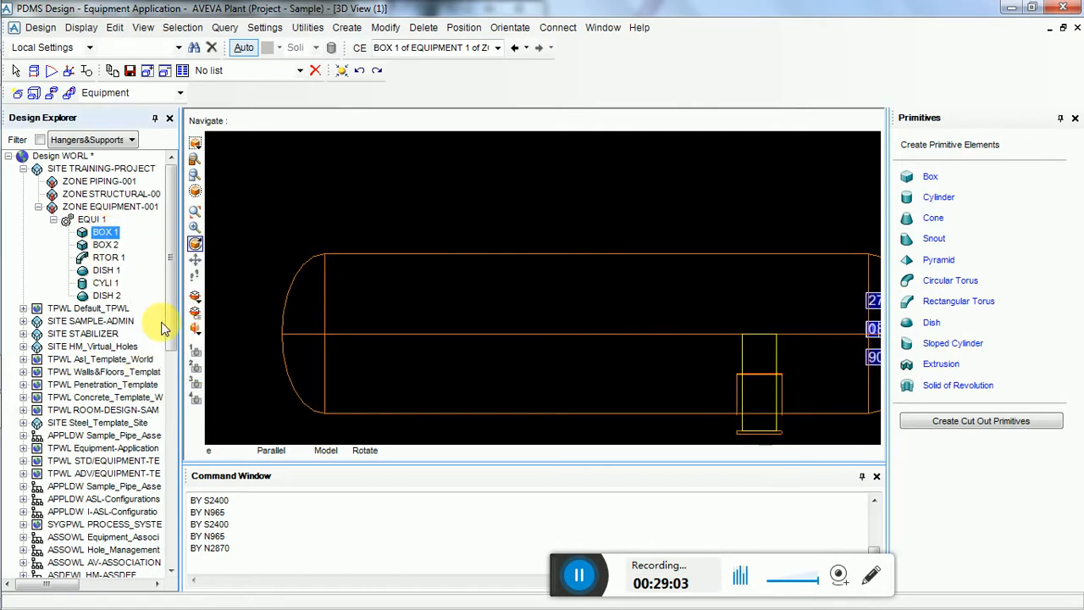
{"action": "right_click", "coordinate": [109, 232]}
{"action": "left_click", "coordinate": [147, 384]}
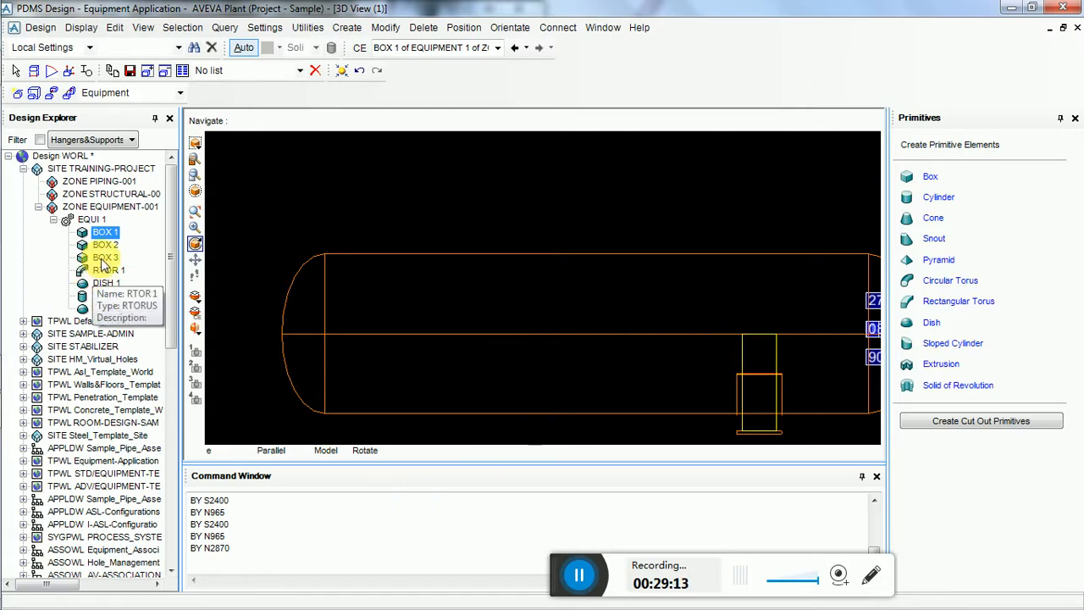
Step: Move BOX 1 north by 2870 using the command BY N2870
{"action": "left_click", "coordinate": [218, 562]}
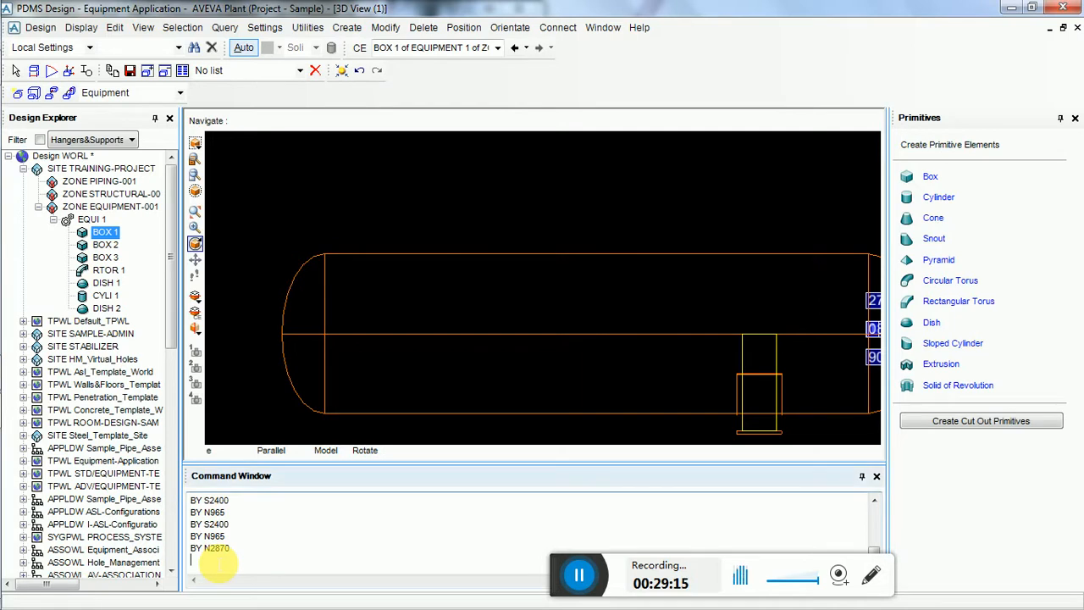
{"action": "type", "text": "BY N2870"}
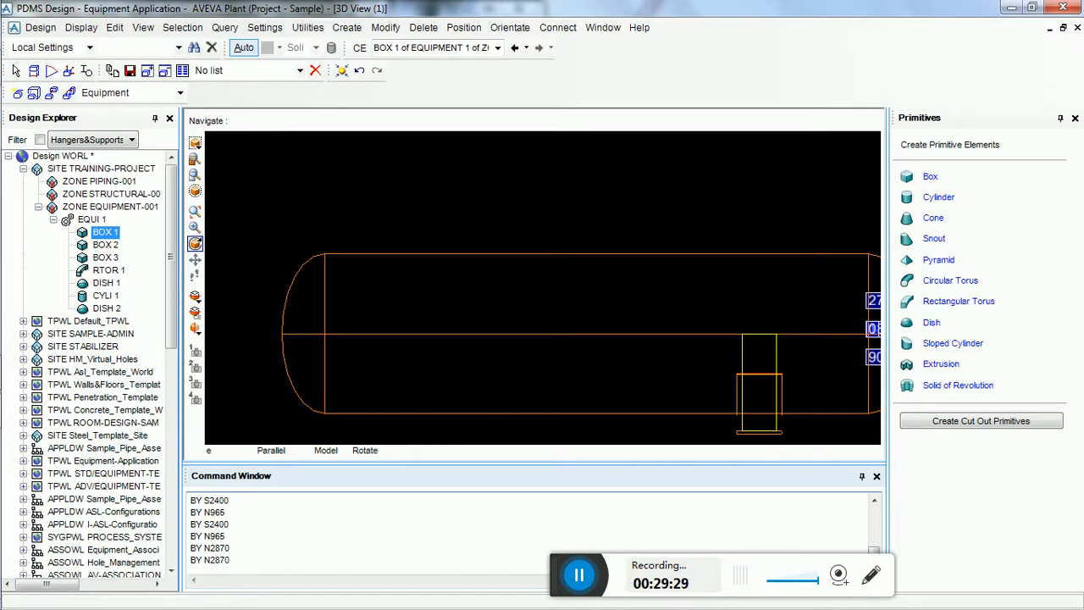
{"action": "key", "text": "Return"}
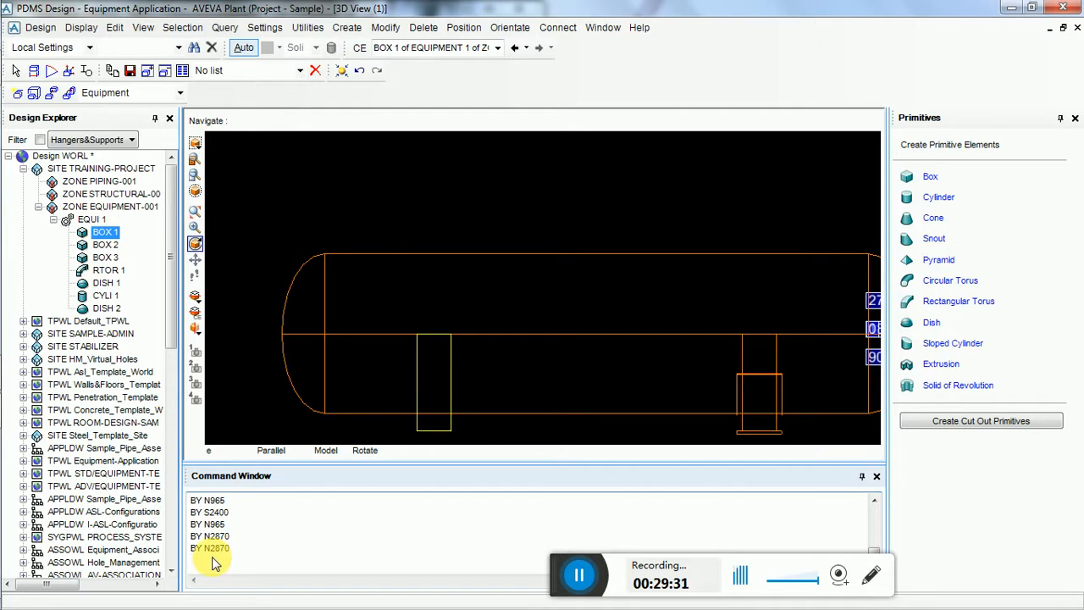
{"action": "left_click", "coordinate": [552, 334]}
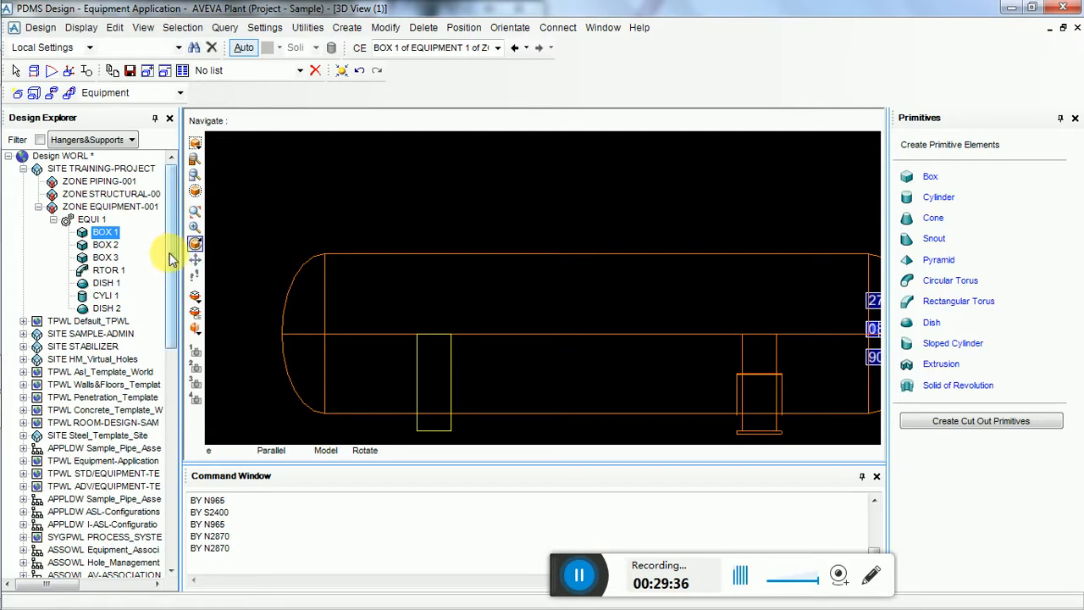
Step: Select BOX 2 and BOX 1 in turn to identify the web box at each saddle location
{"action": "left_click", "coordinate": [107, 246]}
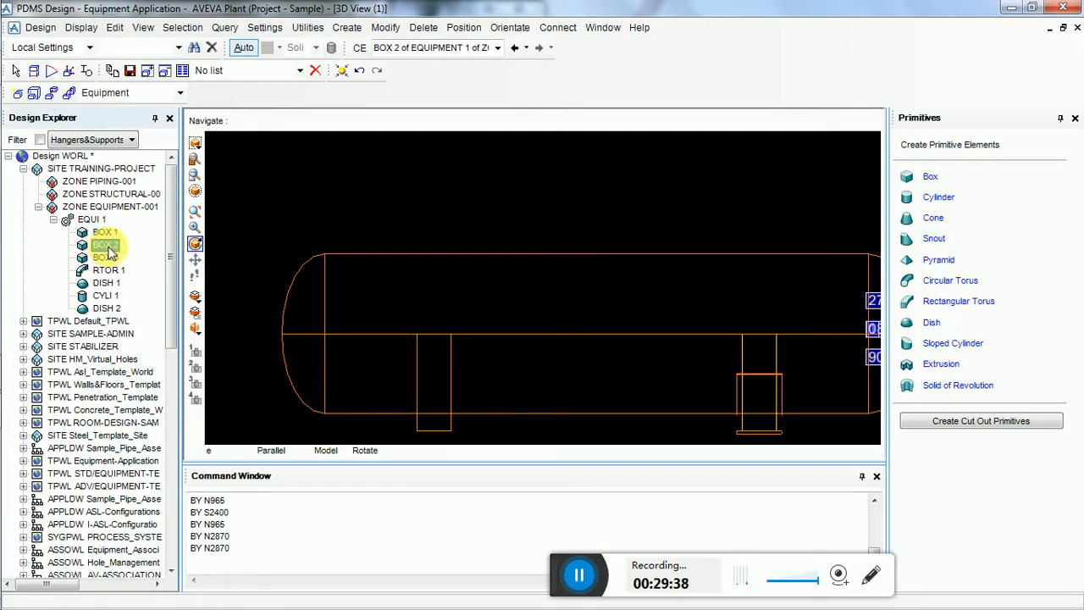
{"action": "left_click", "coordinate": [723, 324]}
{"action": "left_click", "coordinate": [105, 232]}
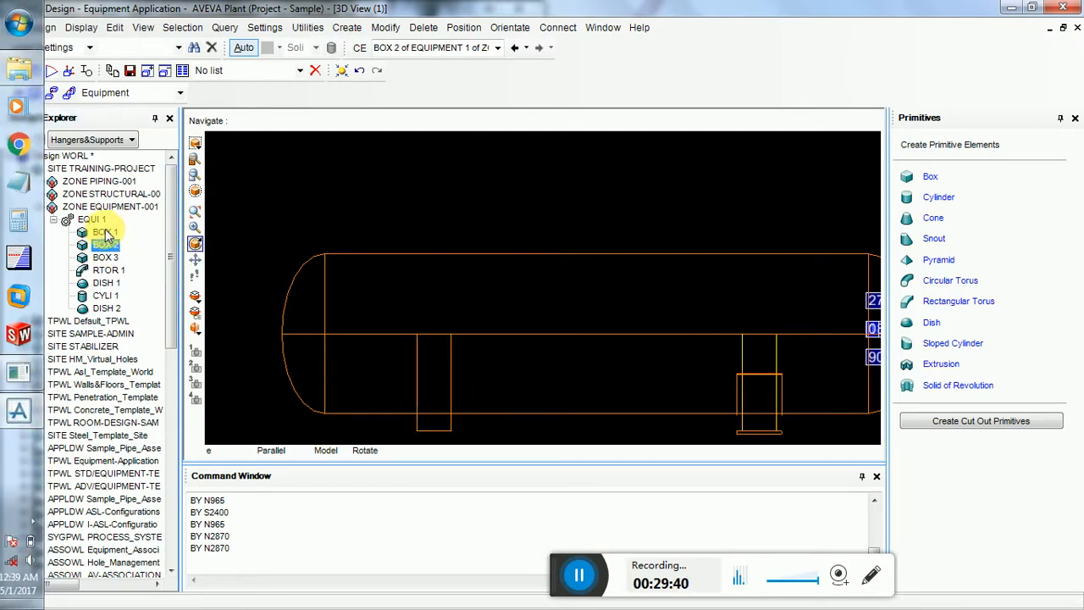
{"action": "left_click", "coordinate": [361, 344]}
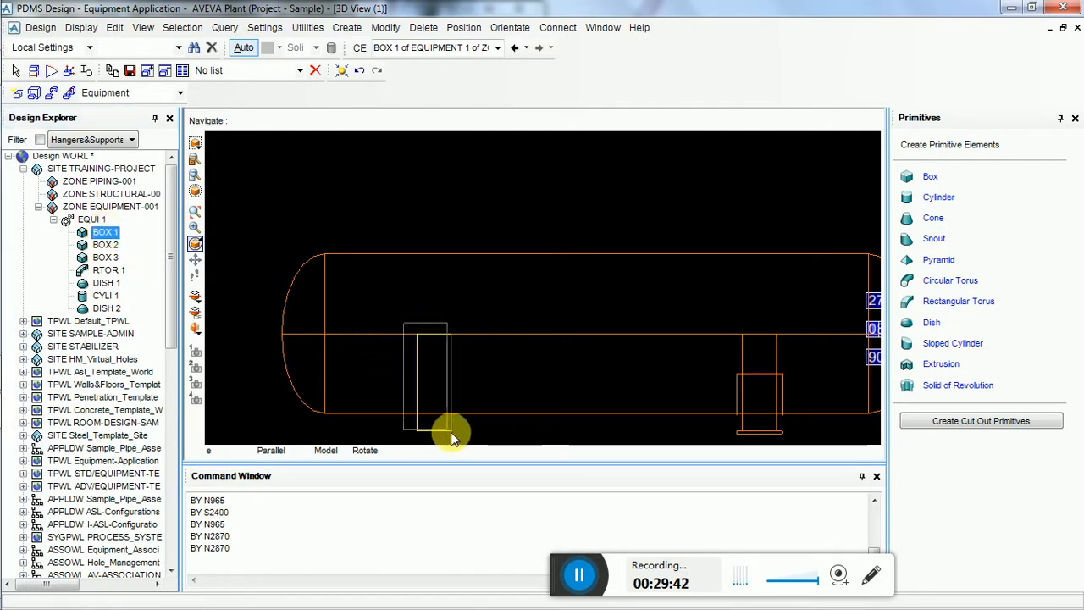
Step: Duplicate the saddle's base plate BOX 3 within EQUI 1 by copying and pasting it
{"action": "left_click", "coordinate": [105, 258]}
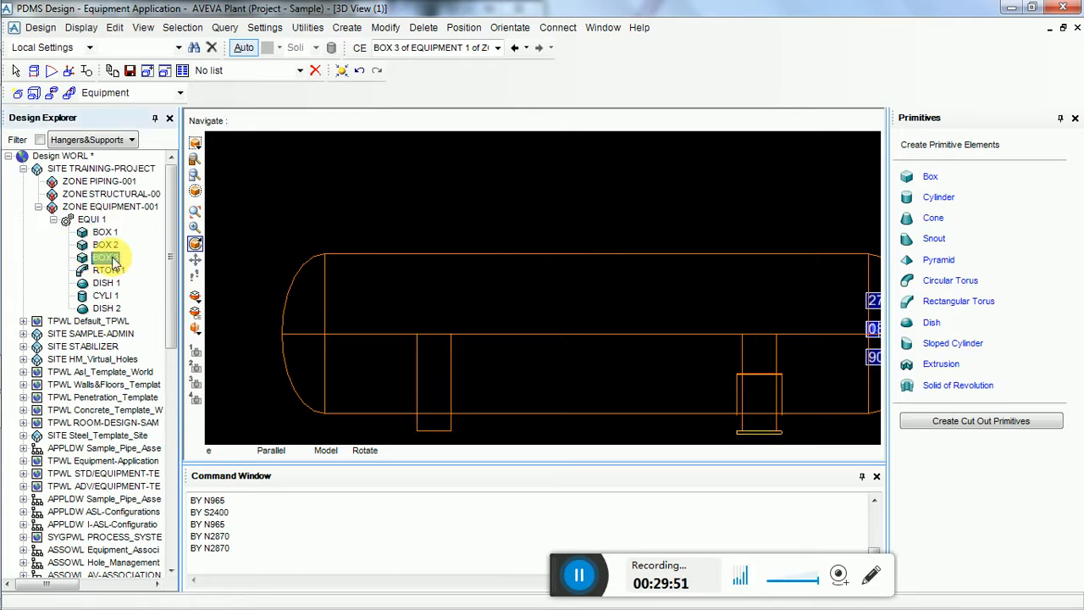
{"action": "right_click", "coordinate": [112, 262]}
{"action": "left_click", "coordinate": [142, 387]}
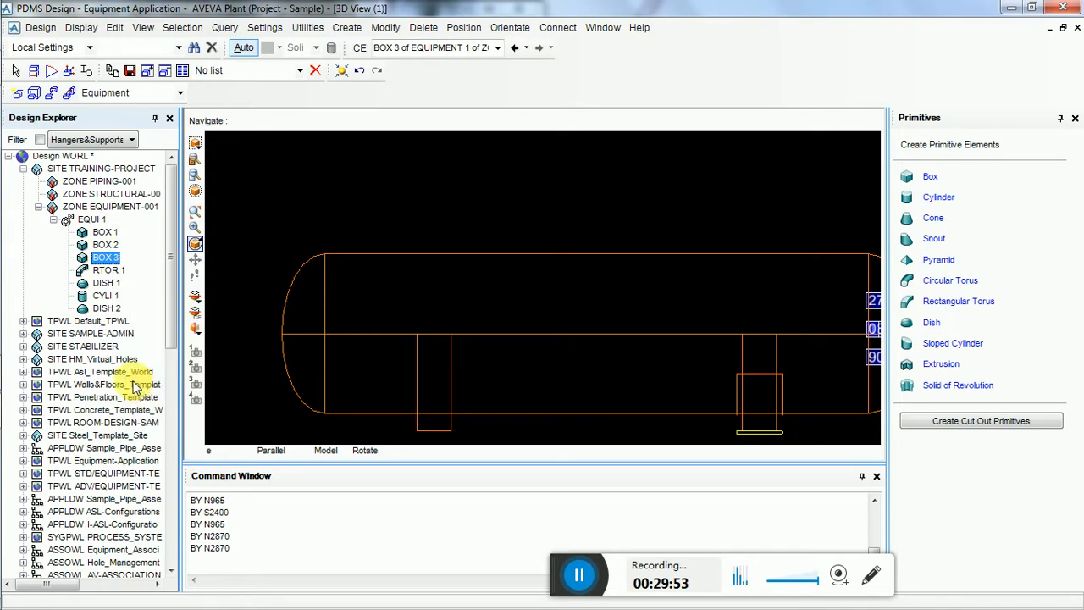
{"action": "right_click", "coordinate": [105, 259]}
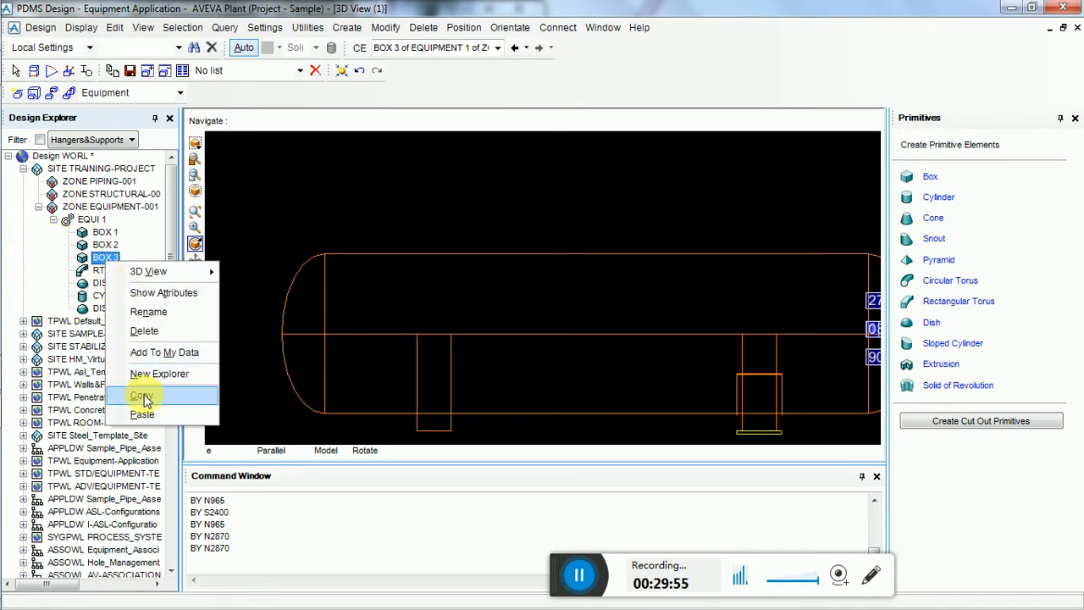
{"action": "right_click", "coordinate": [95, 257]}
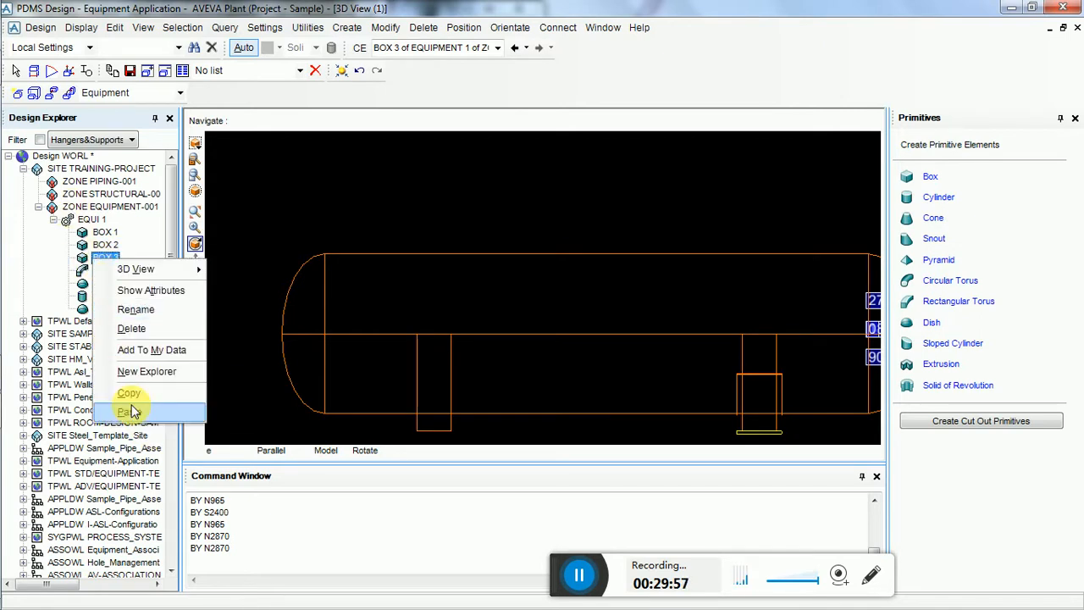
{"action": "left_click", "coordinate": [131, 413]}
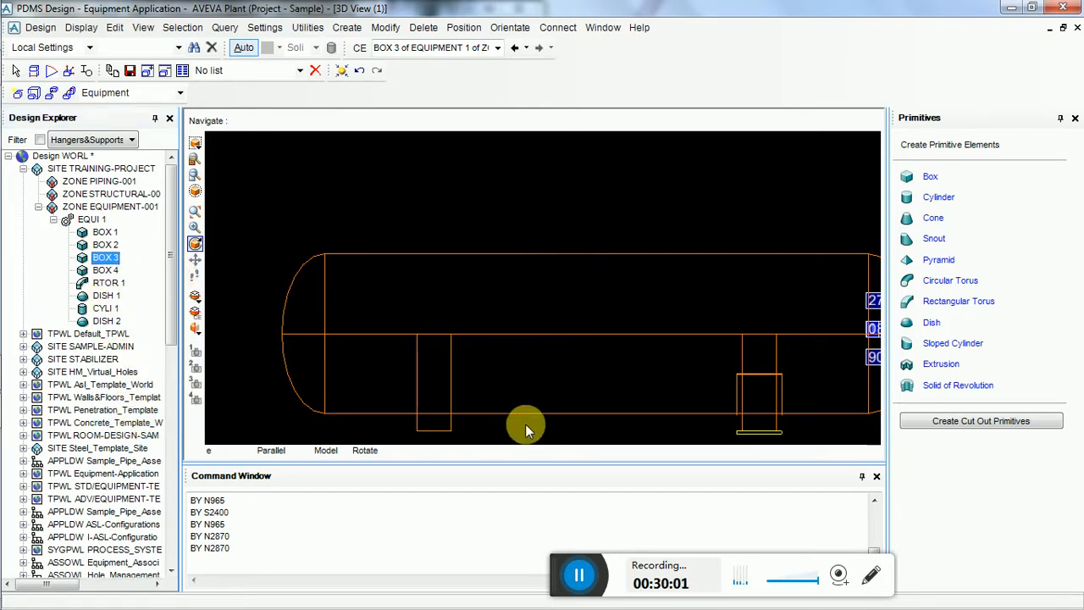
Step: Move the base plate BOX 3 north by 2870 using the command BY N2870
{"action": "left_click", "coordinate": [218, 563]}
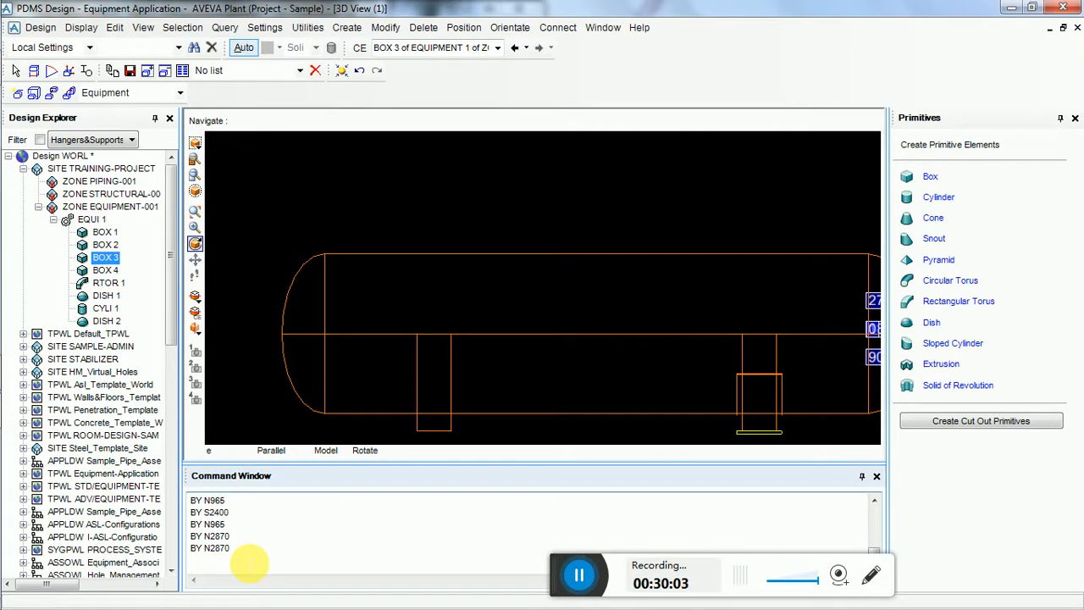
{"action": "type", "text": "BY N2870"}
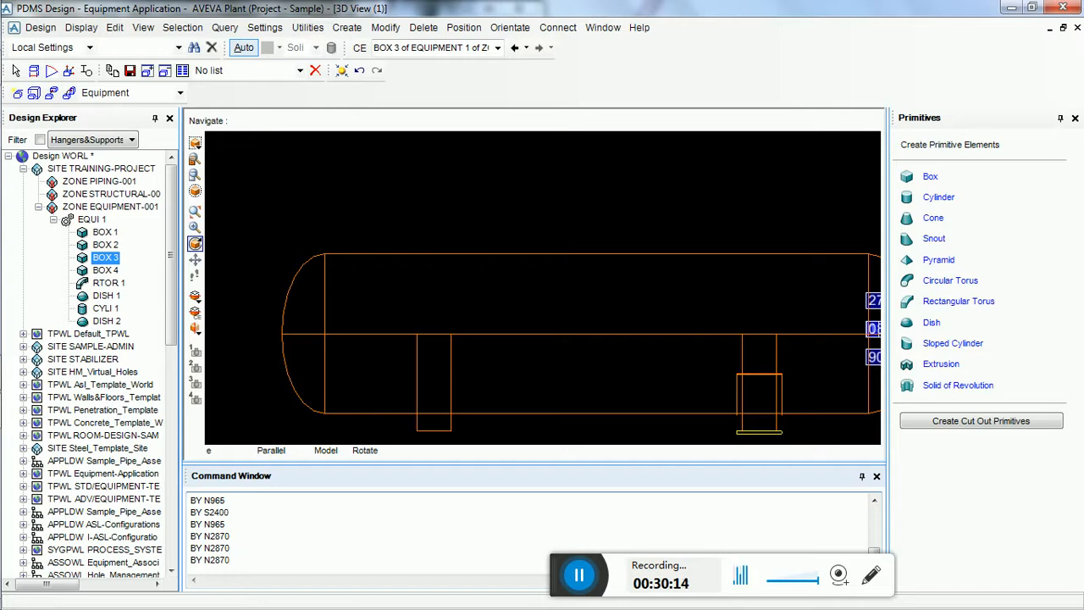
{"action": "key", "text": "Return"}
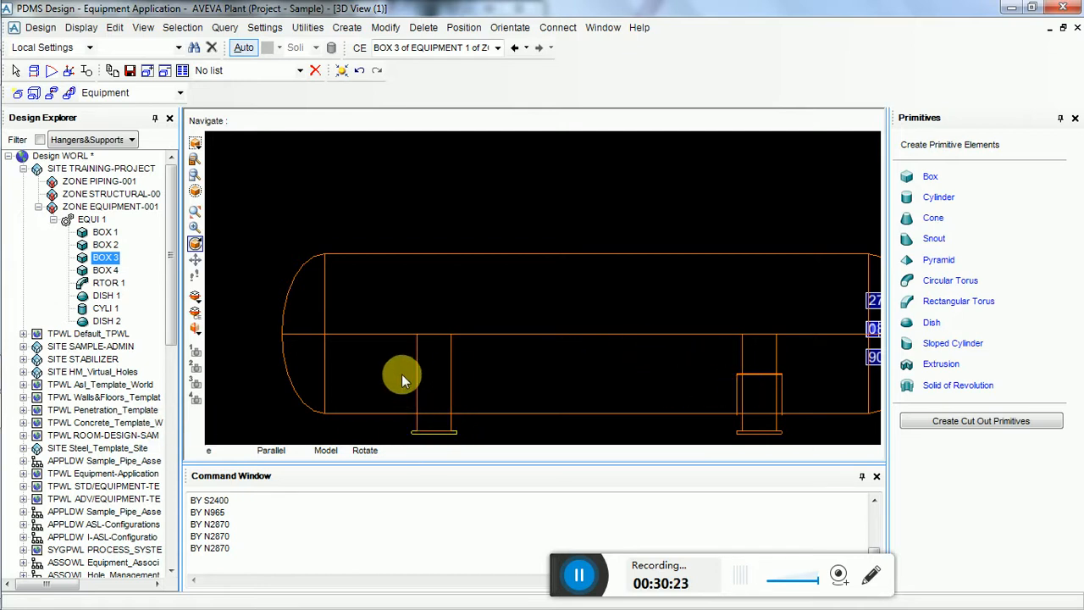
Step: Duplicate the saddle's rectangular torus RTOR 1 within EQUI 1 by copying and pasting it
{"action": "left_click", "coordinate": [107, 284]}
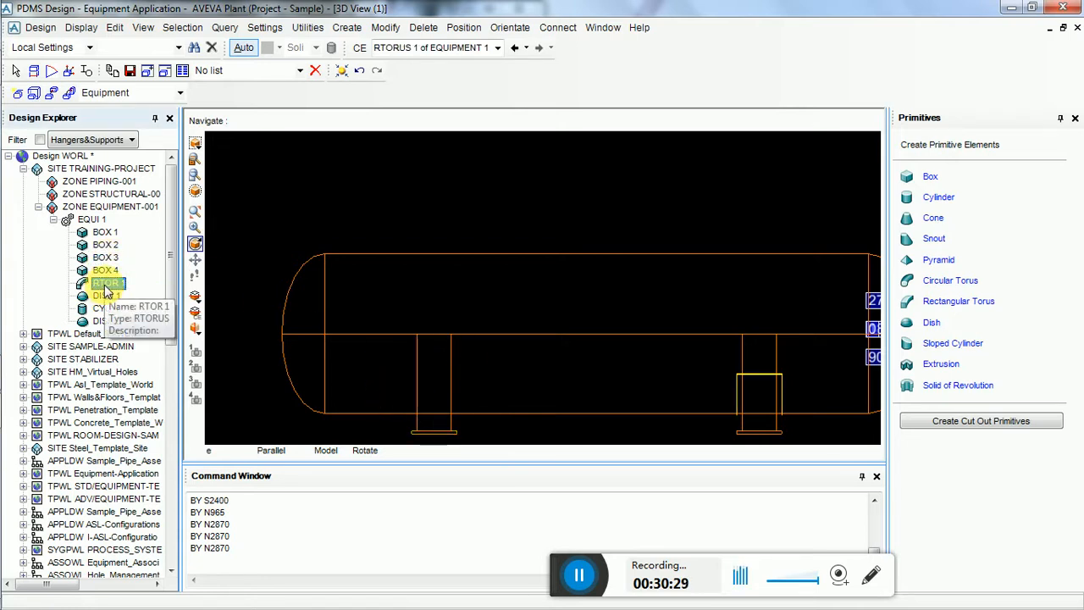
{"action": "right_click", "coordinate": [106, 291]}
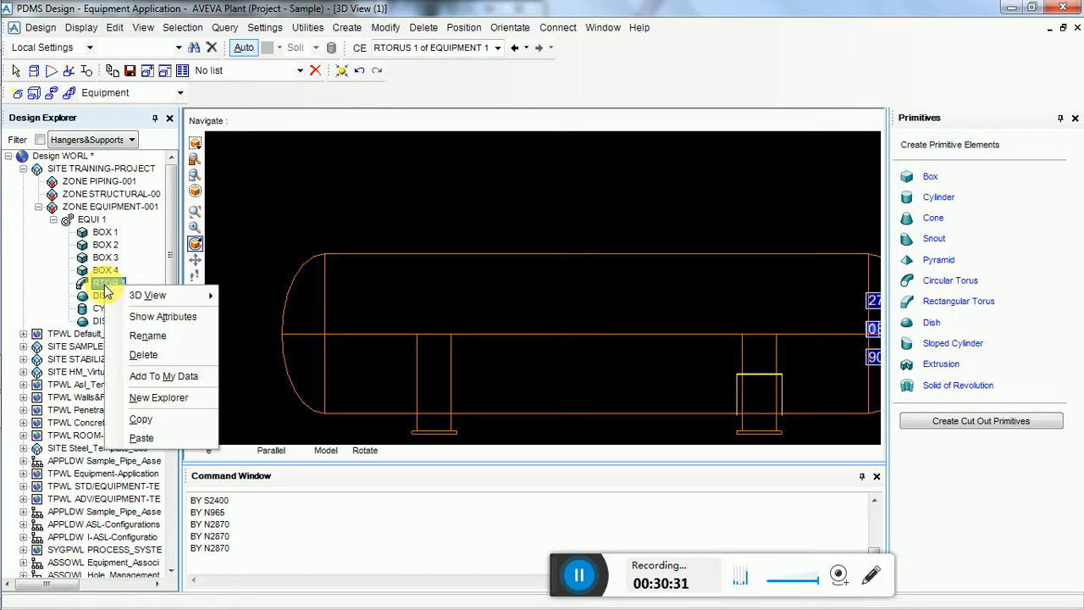
{"action": "left_click", "coordinate": [152, 421]}
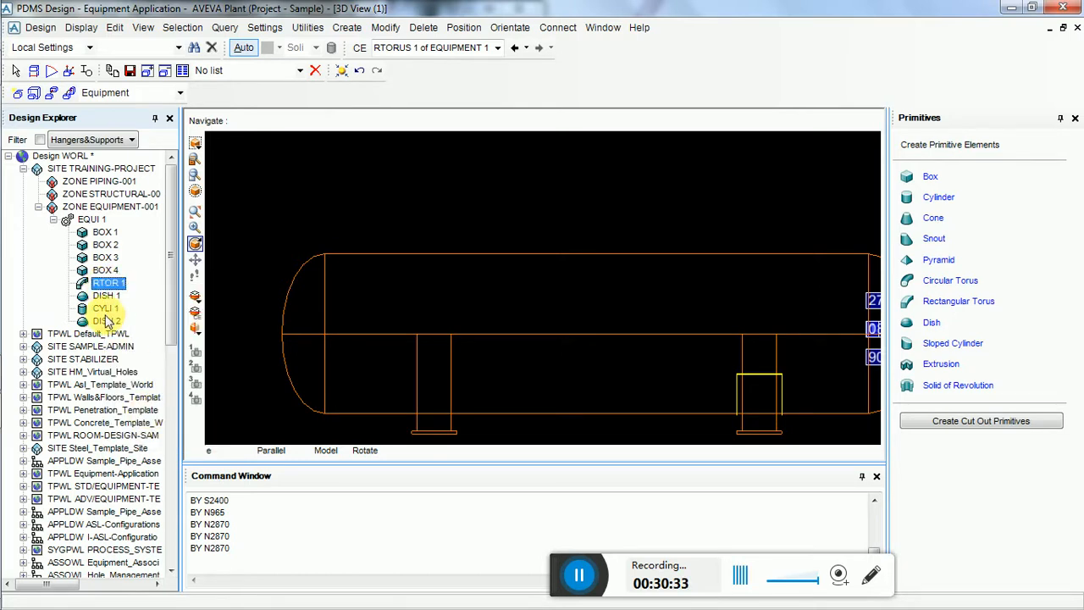
{"action": "right_click", "coordinate": [132, 285]}
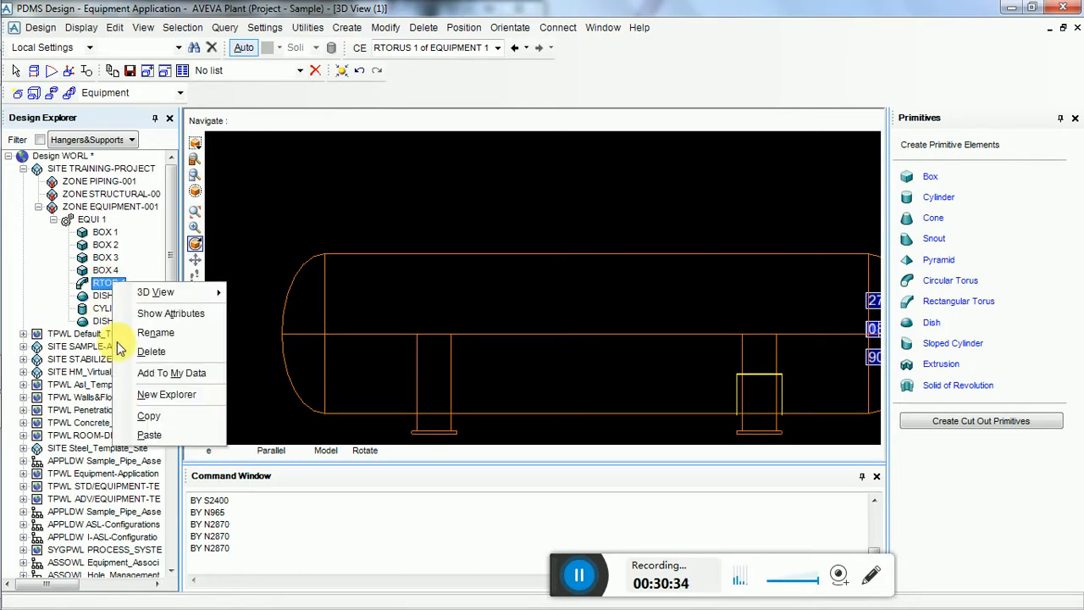
{"action": "left_click", "coordinate": [148, 435]}
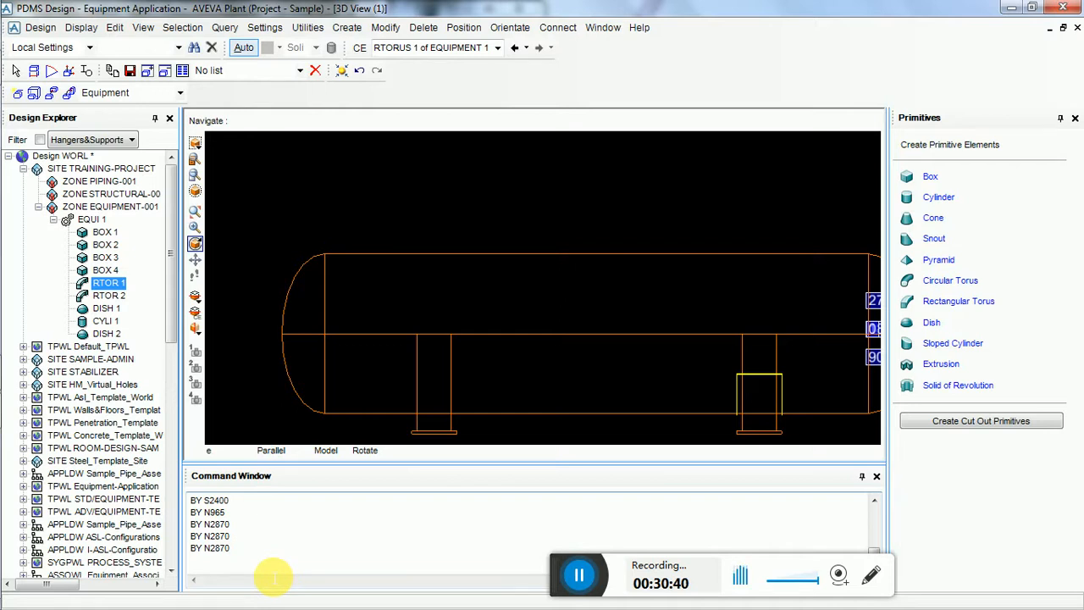
Step: Move the rectangular torus RTOR 1 north by 2870 using the command BY N2870
{"action": "left_click", "coordinate": [293, 566]}
{"action": "type", "text": "BY"}
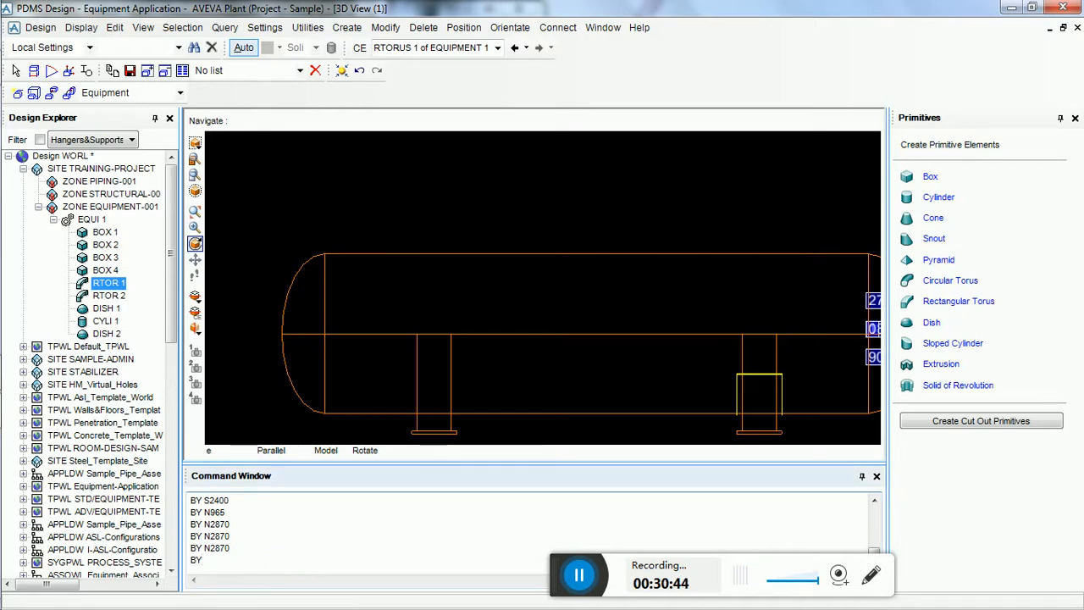
{"action": "type", "text": " N"}
{"action": "type", "text": "2870"}
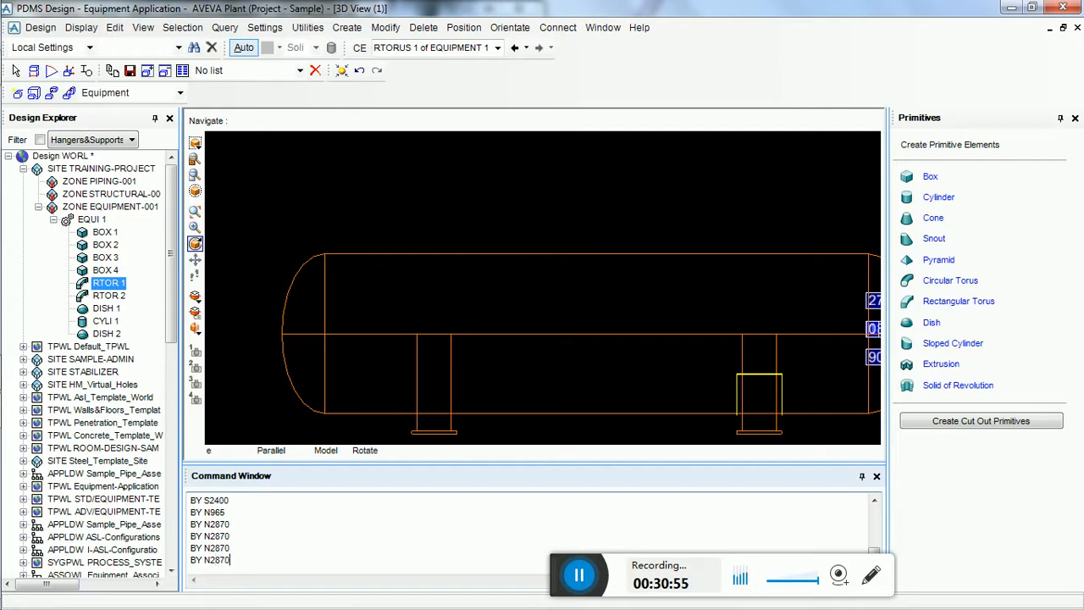
{"action": "key", "text": "Return"}
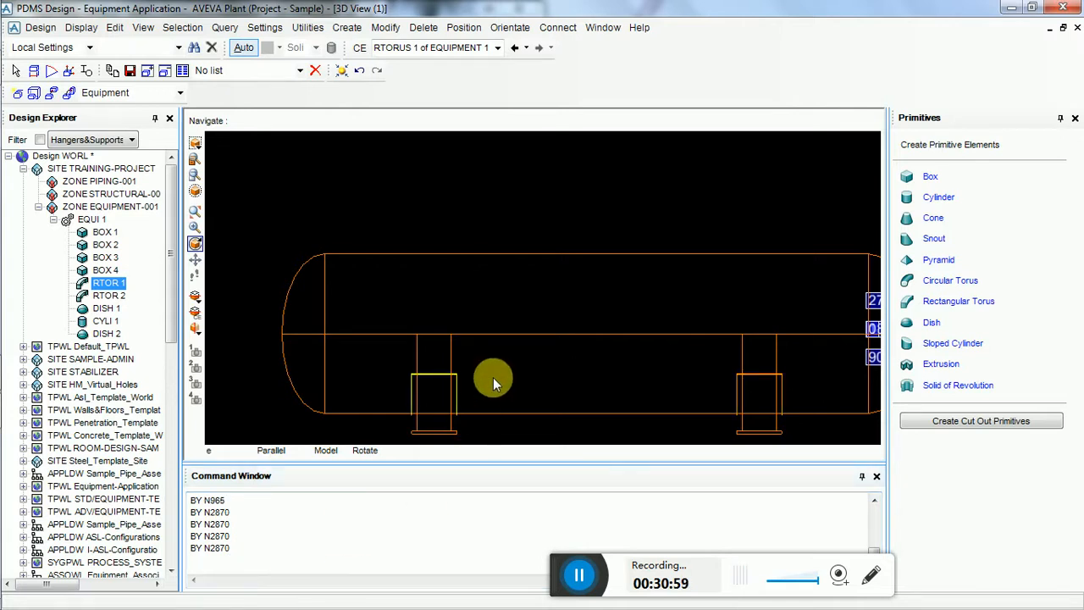
Step: Examine the vessel and its two saddle supports in the 3D view and set the view direction to Look East
{"action": "right_click", "coordinate": [514, 285]}
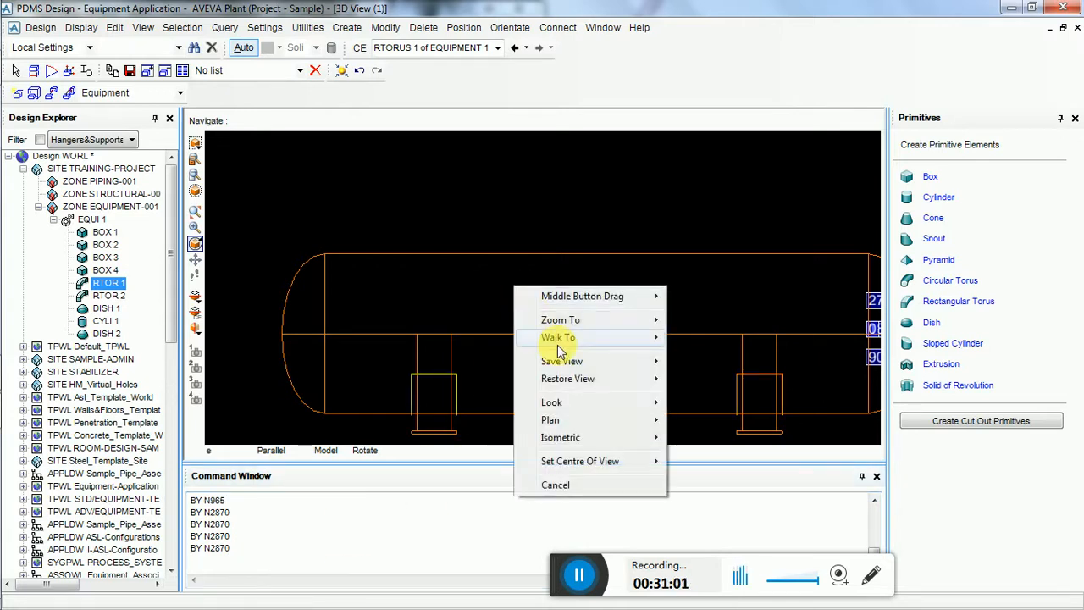
{"action": "left_click", "coordinate": [450, 296]}
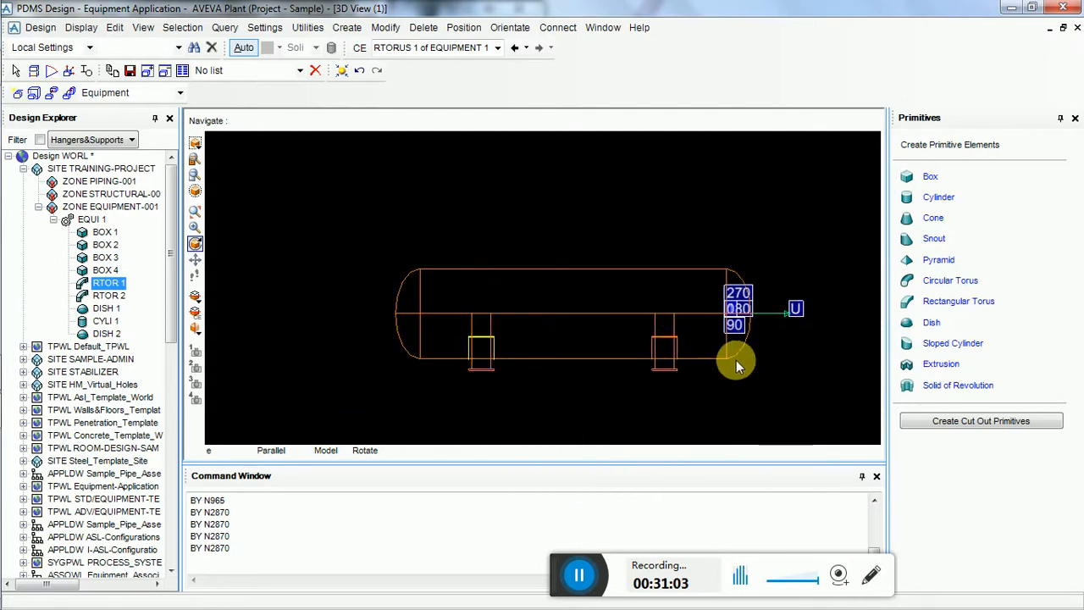
{"action": "right_click", "coordinate": [417, 153]}
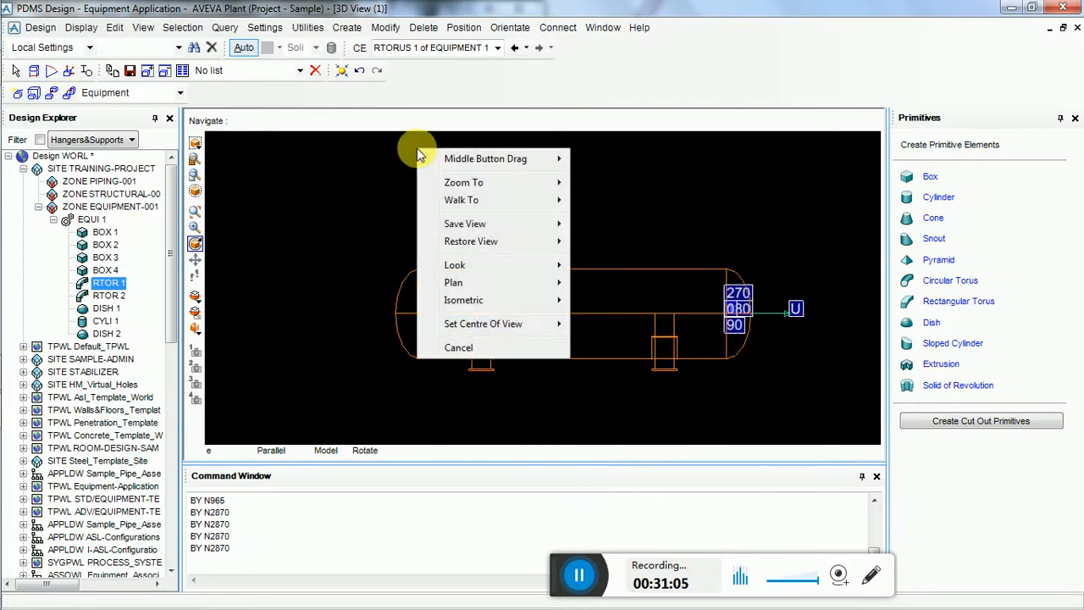
{"action": "left_click", "coordinate": [330, 189]}
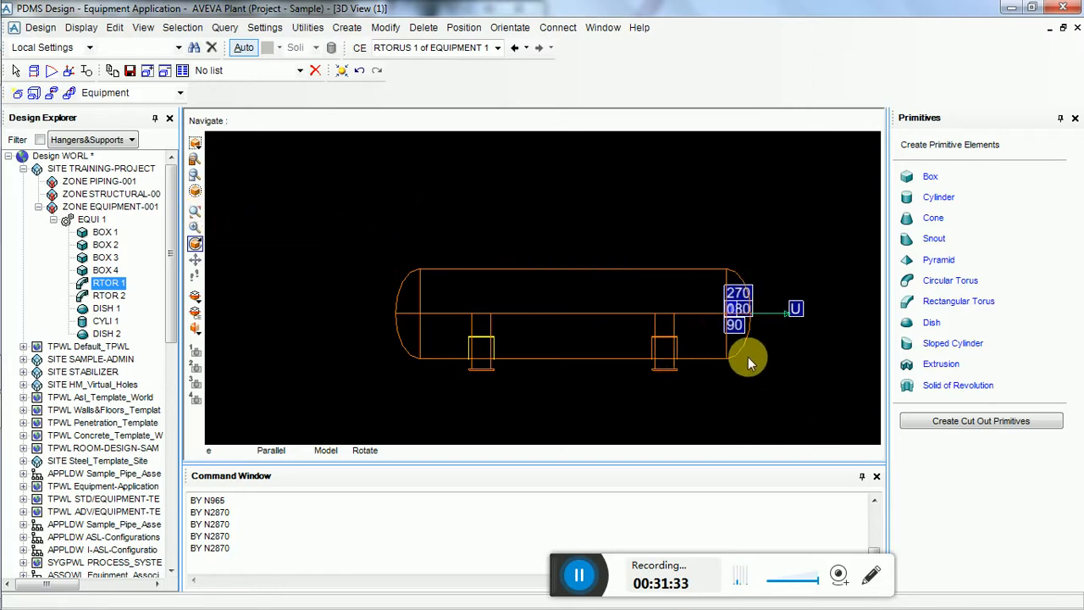
{"action": "scroll", "coordinate": [747, 360], "scroll_direction": "up", "scroll_amount": 4}
{"action": "scroll", "coordinate": [748, 360], "scroll_direction": "down", "scroll_amount": 5}
{"action": "scroll", "coordinate": [585, 320], "scroll_direction": "up", "scroll_amount": 3}
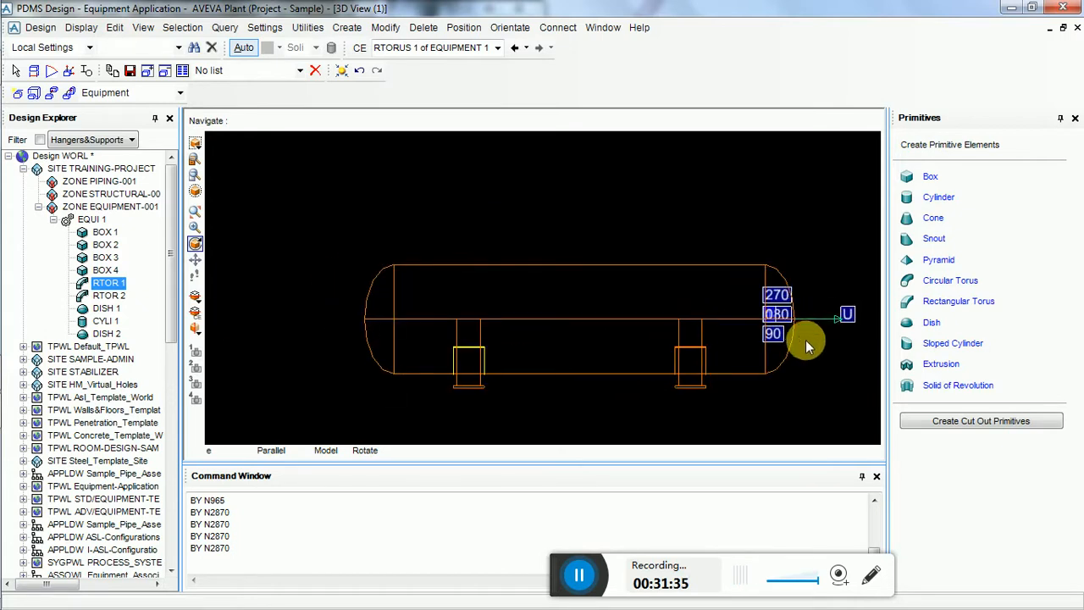
{"action": "middle_click", "coordinate": [805, 340]}
{"action": "scroll", "coordinate": [458, 223], "scroll_direction": "up", "scroll_amount": 5}
{"action": "scroll", "coordinate": [578, 339], "scroll_direction": "down", "scroll_amount": 3}
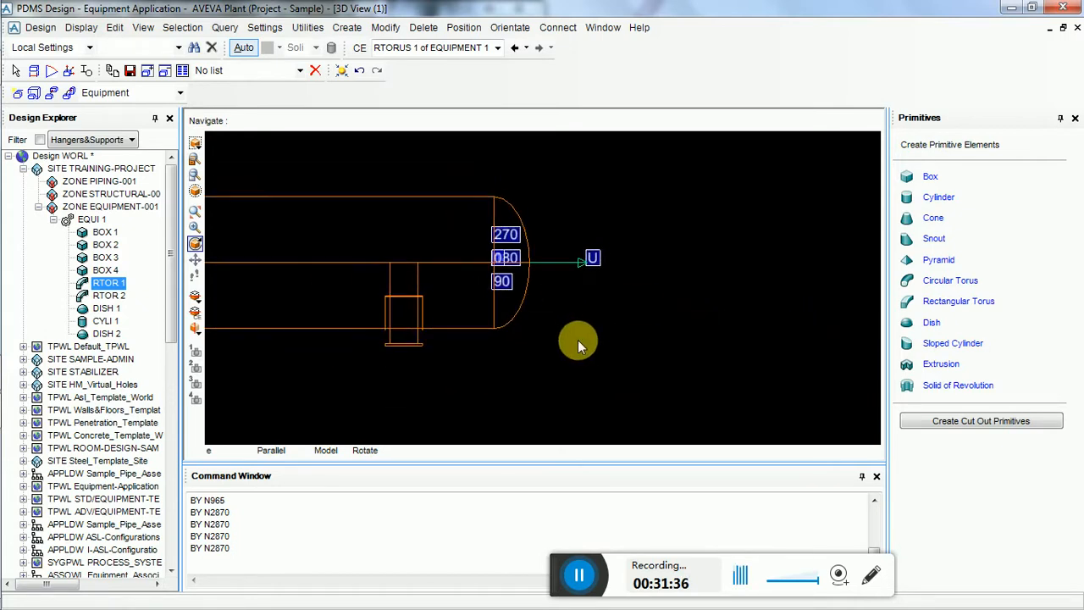
{"action": "middle_click", "coordinate": [387, 229]}
{"action": "scroll", "coordinate": [738, 373], "scroll_direction": "up", "scroll_amount": 7}
{"action": "scroll", "coordinate": [592, 312], "scroll_direction": "down", "scroll_amount": 1}
{"action": "scroll", "coordinate": [547, 289], "scroll_direction": "down", "scroll_amount": 5}
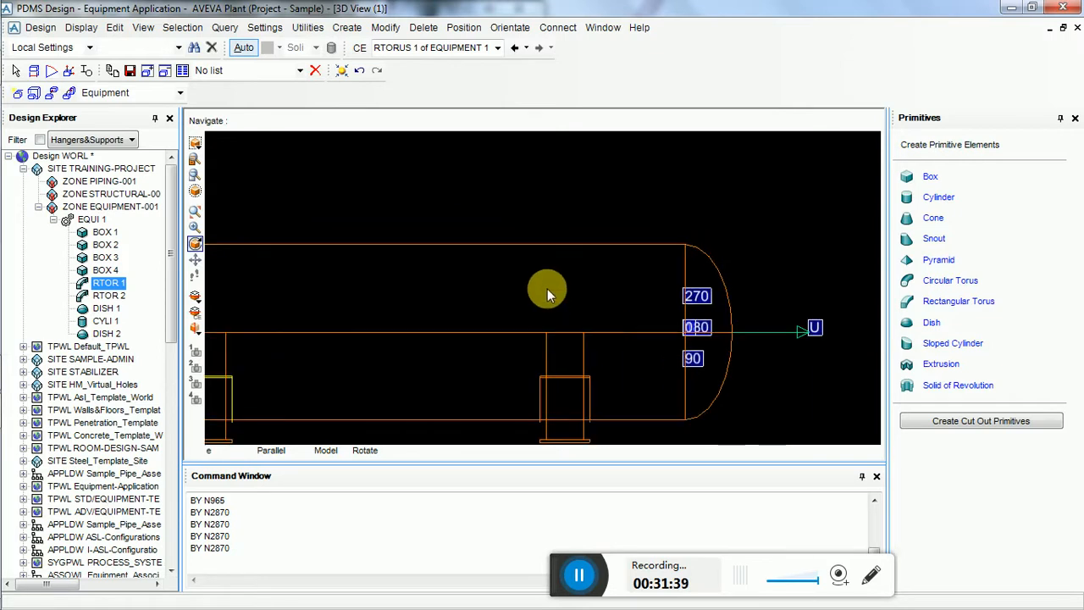
{"action": "scroll", "coordinate": [725, 322], "scroll_direction": "up", "scroll_amount": 1}
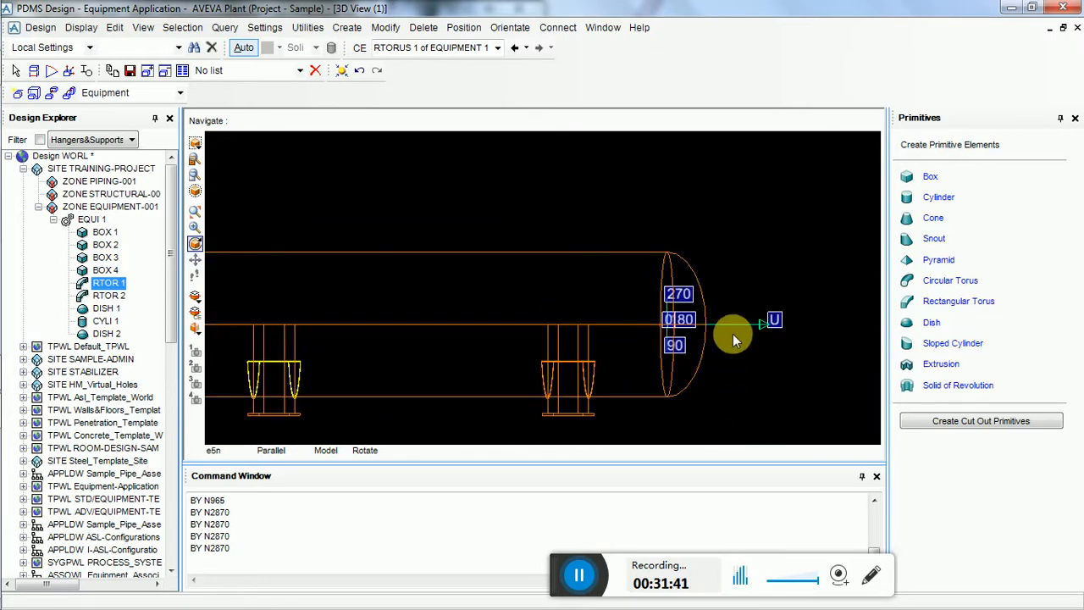
{"action": "right_click", "coordinate": [733, 333]}
{"action": "mouse_move", "coordinate": [800, 453]}
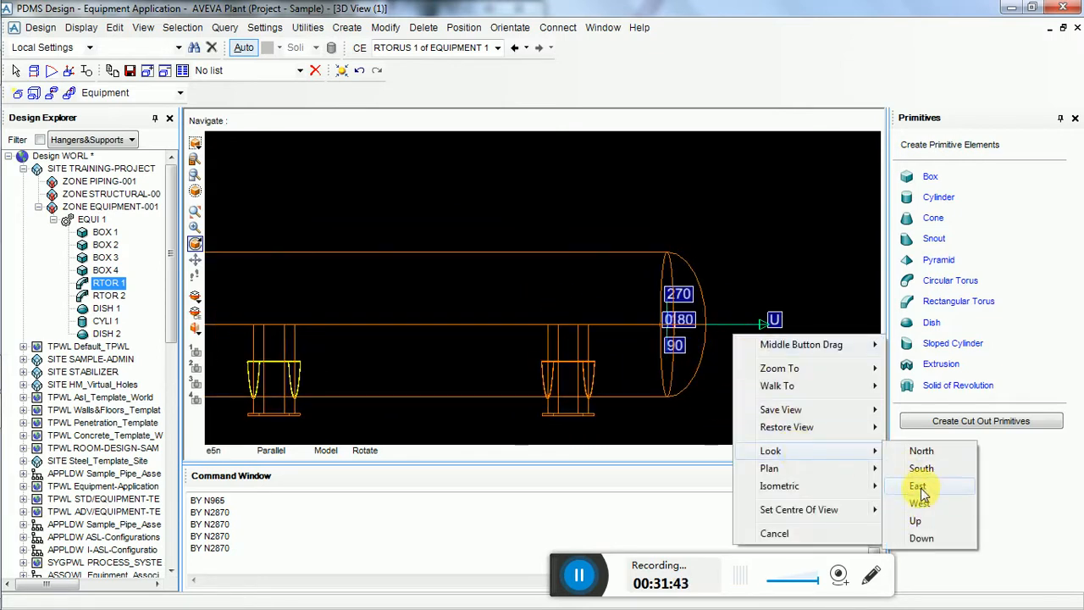
{"action": "left_click", "coordinate": [918, 486]}
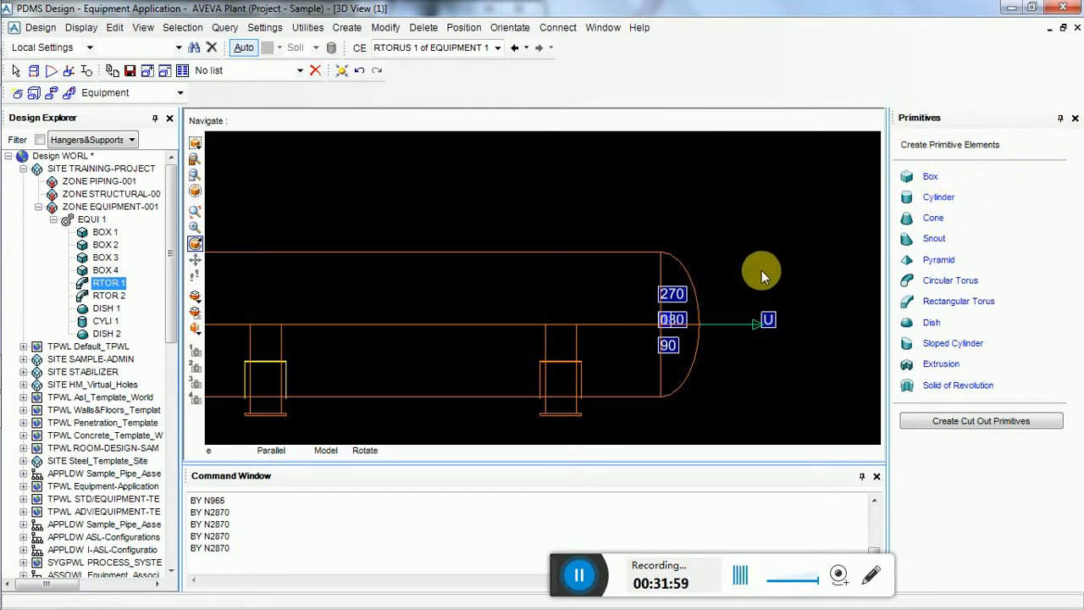
{"action": "scroll", "coordinate": [762, 264], "scroll_direction": "down", "scroll_amount": 3}
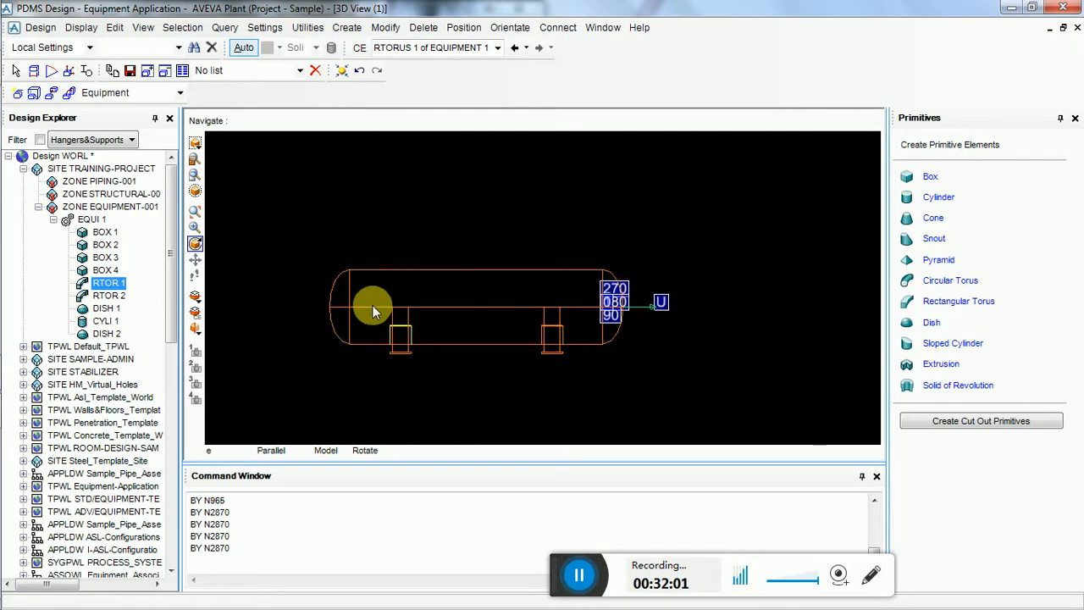
Step: Close the Primitives form
{"action": "left_click", "coordinate": [1075, 118]}
{"action": "scroll", "coordinate": [644, 327], "scroll_direction": "up", "scroll_amount": 3}
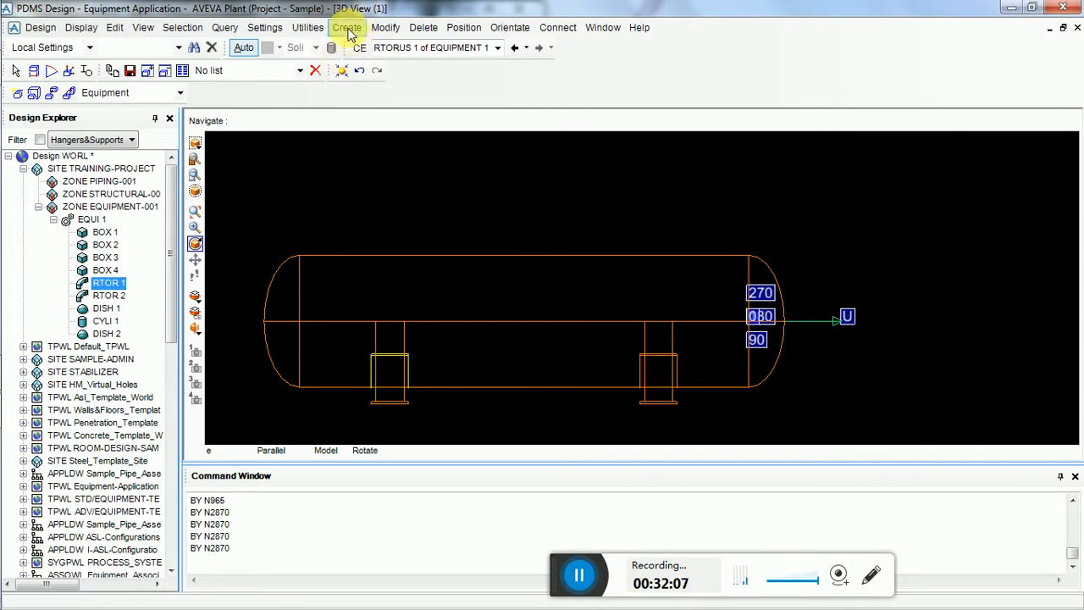
{"action": "left_click", "coordinate": [92, 220]}
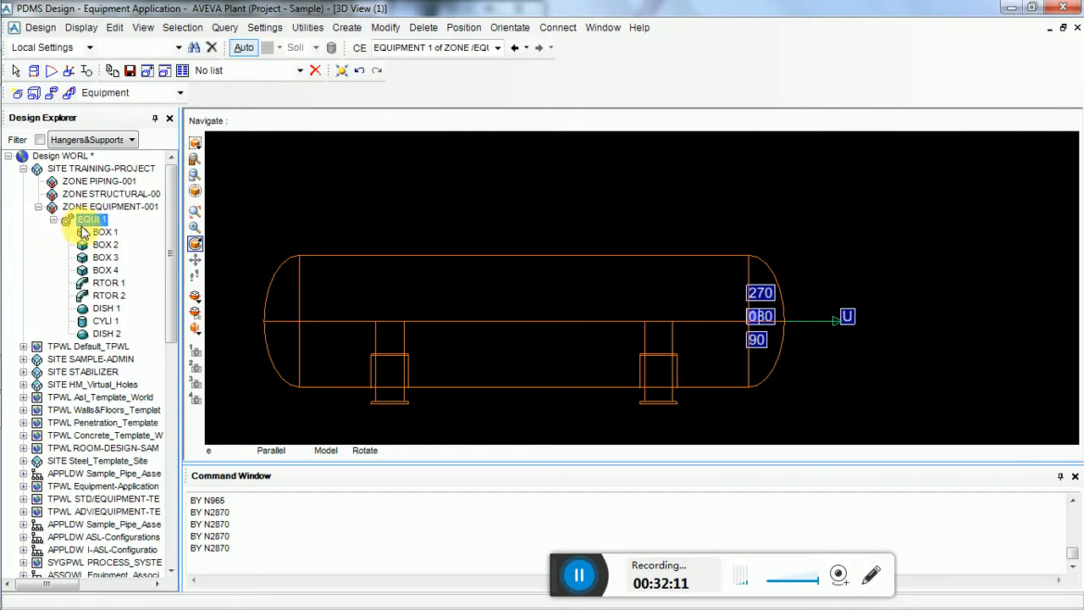
{"action": "left_click", "coordinate": [348, 27]}
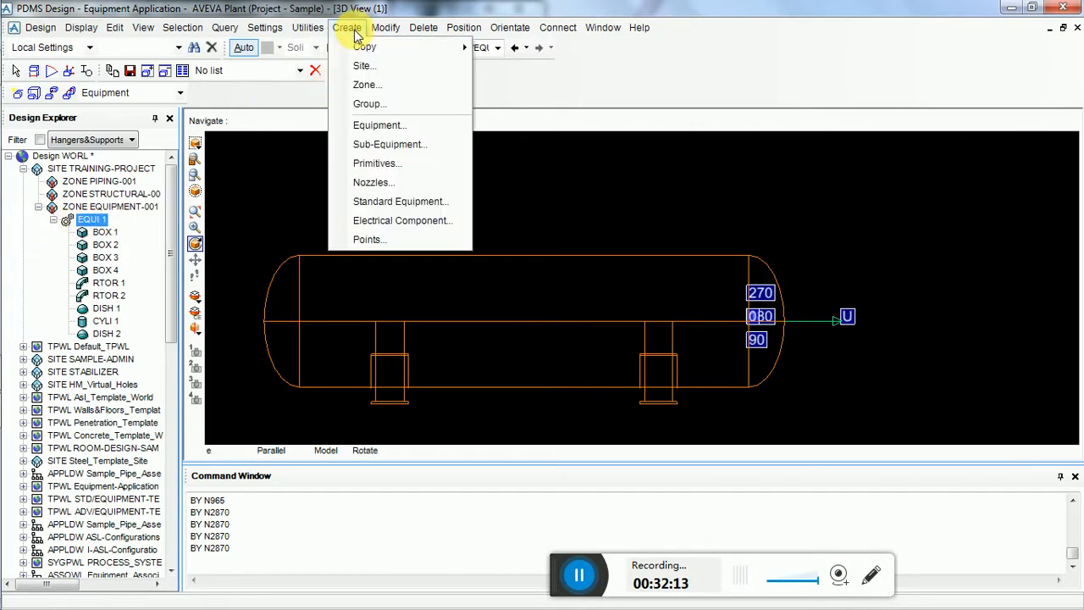
{"action": "mouse_move", "coordinate": [365, 51]}
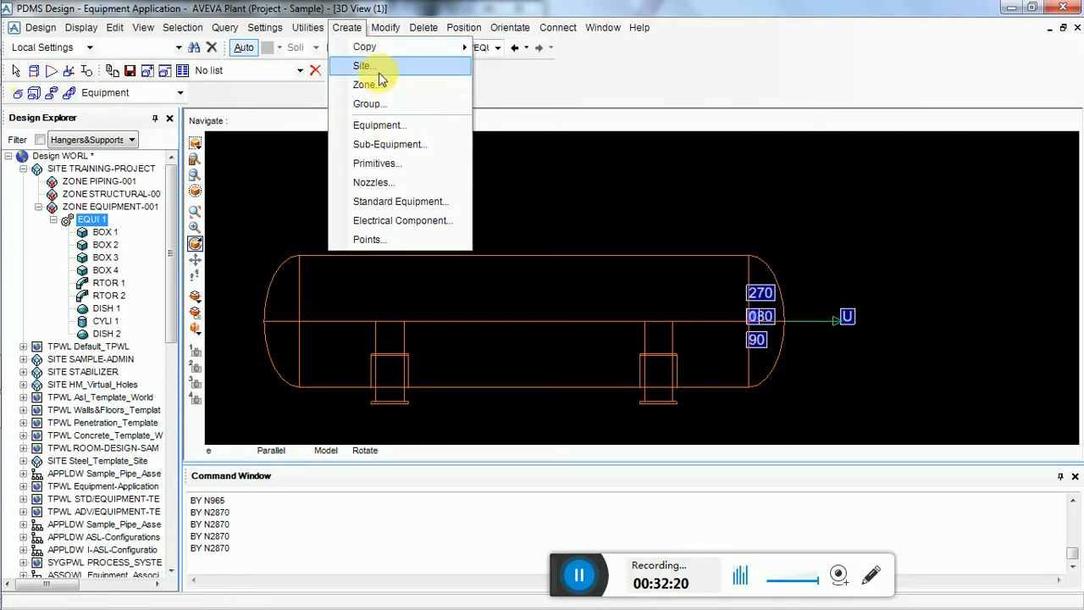
{"action": "left_click", "coordinate": [111, 210]}
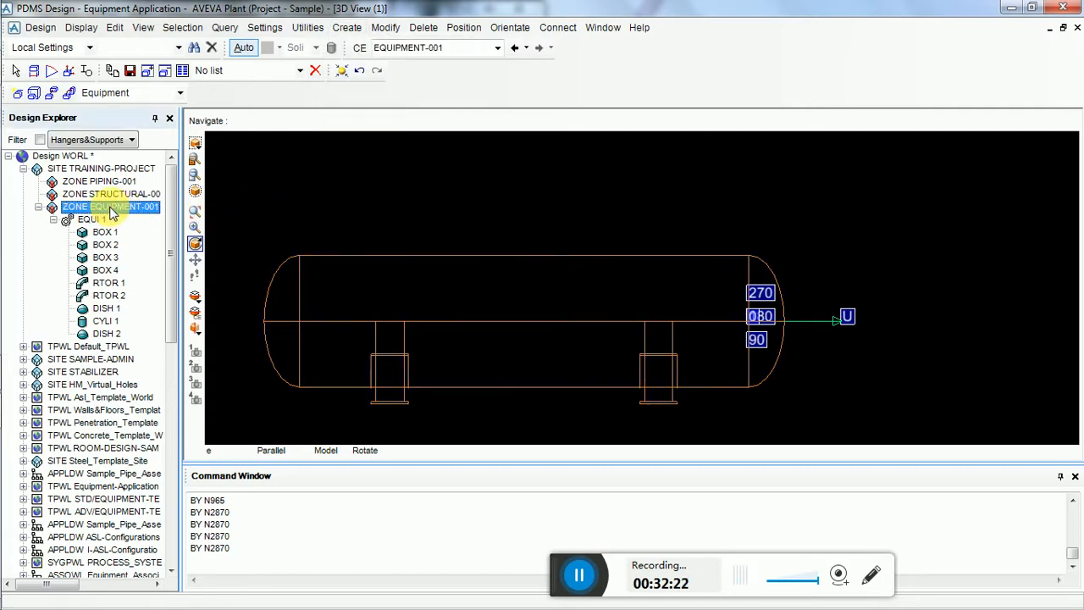
{"action": "right_click", "coordinate": [111, 210]}
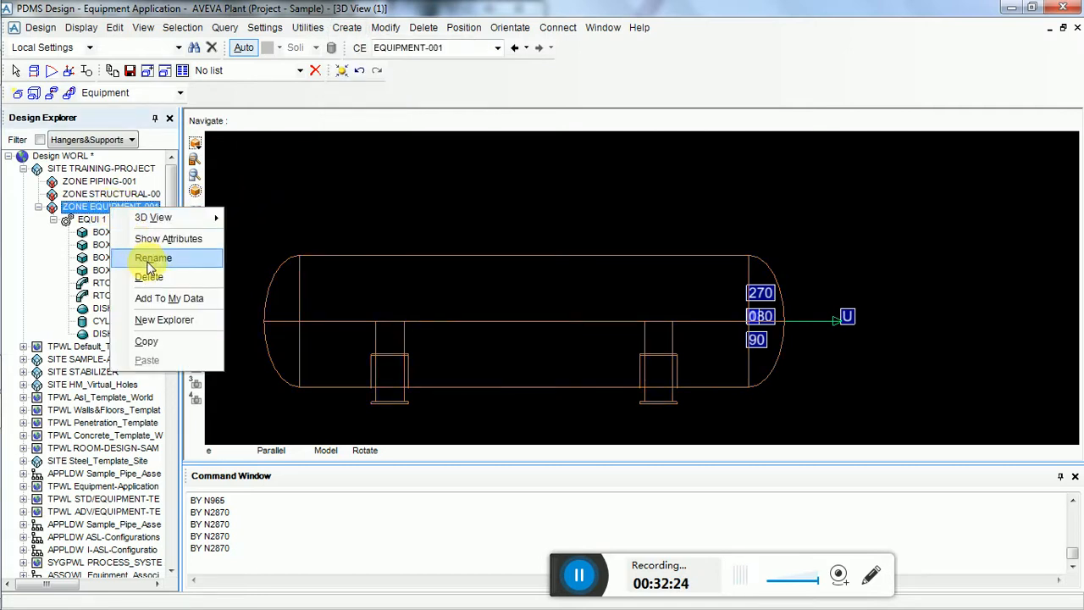
{"action": "left_click", "coordinate": [89, 210]}
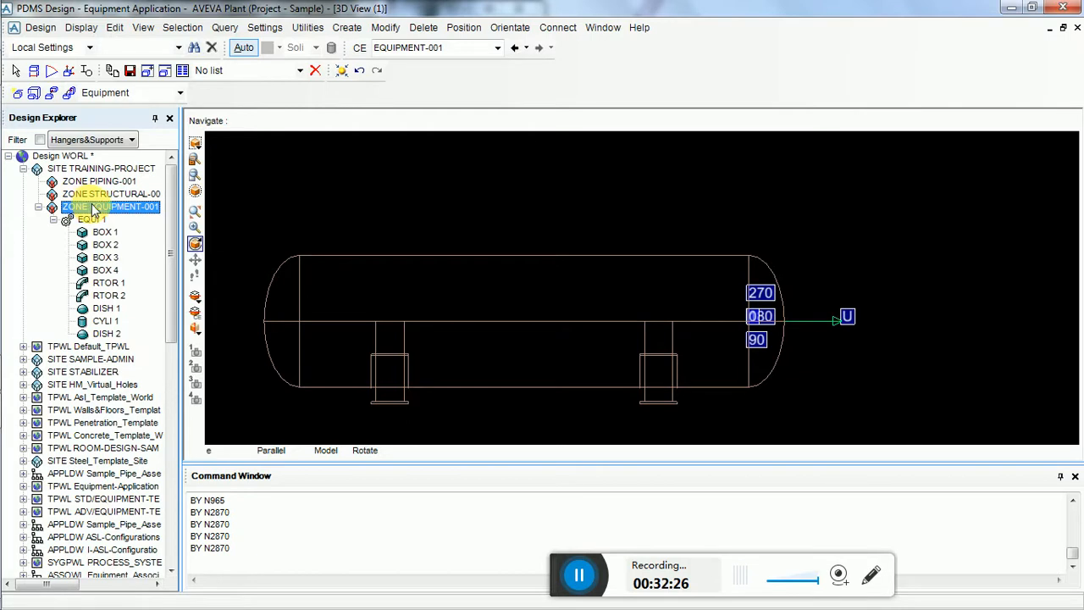
Step: Start a new nozzle under EQUI 1, name it D1201/N1 and open its nozzle type specification
{"action": "left_click", "coordinate": [95, 221]}
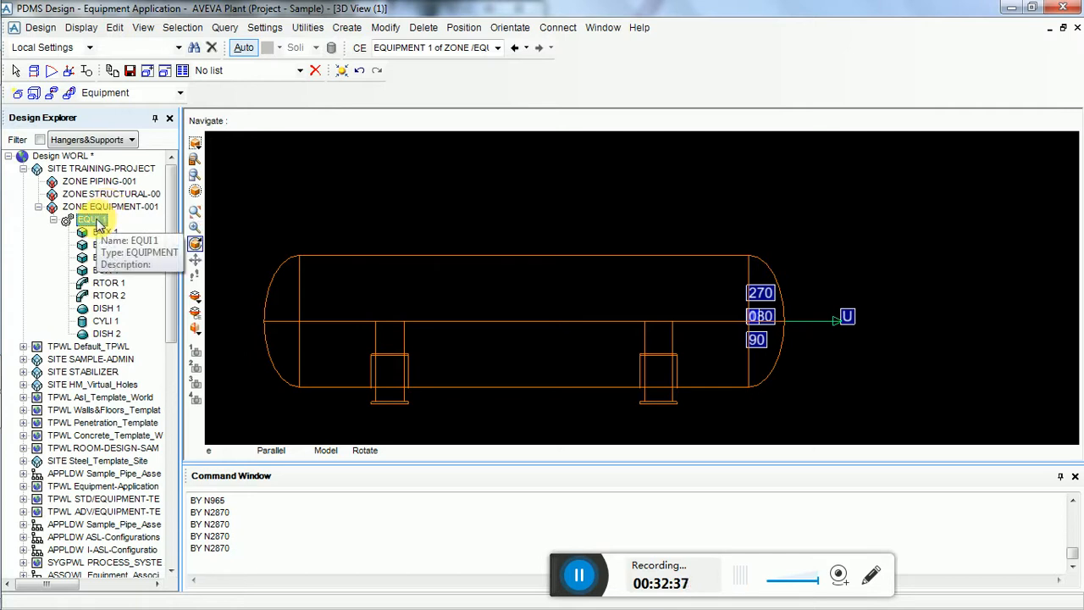
{"action": "left_click", "coordinate": [95, 221]}
{"action": "left_click", "coordinate": [345, 27]}
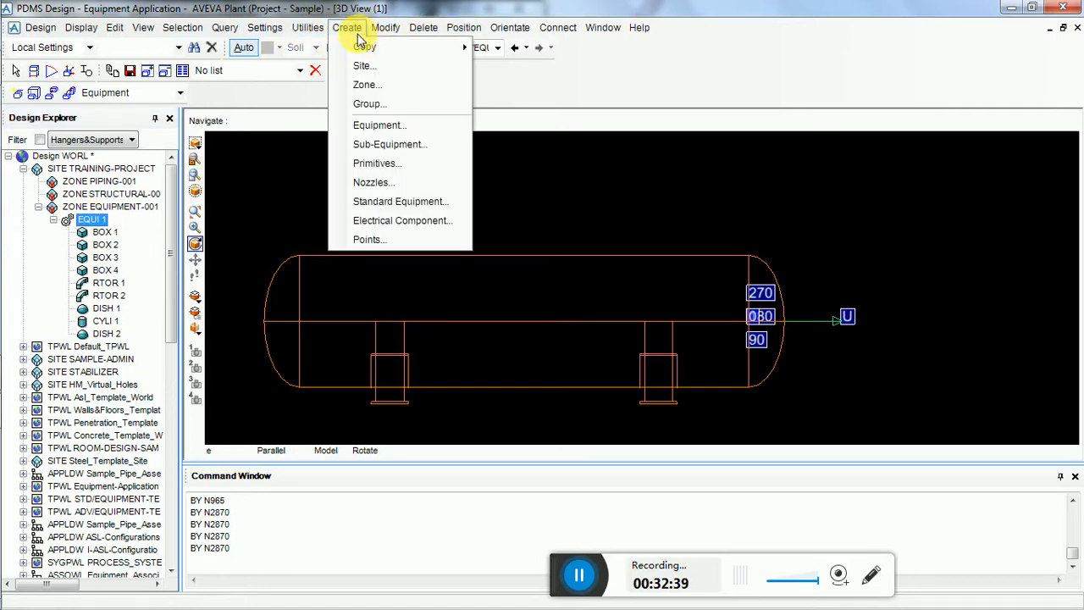
{"action": "left_click", "coordinate": [388, 185]}
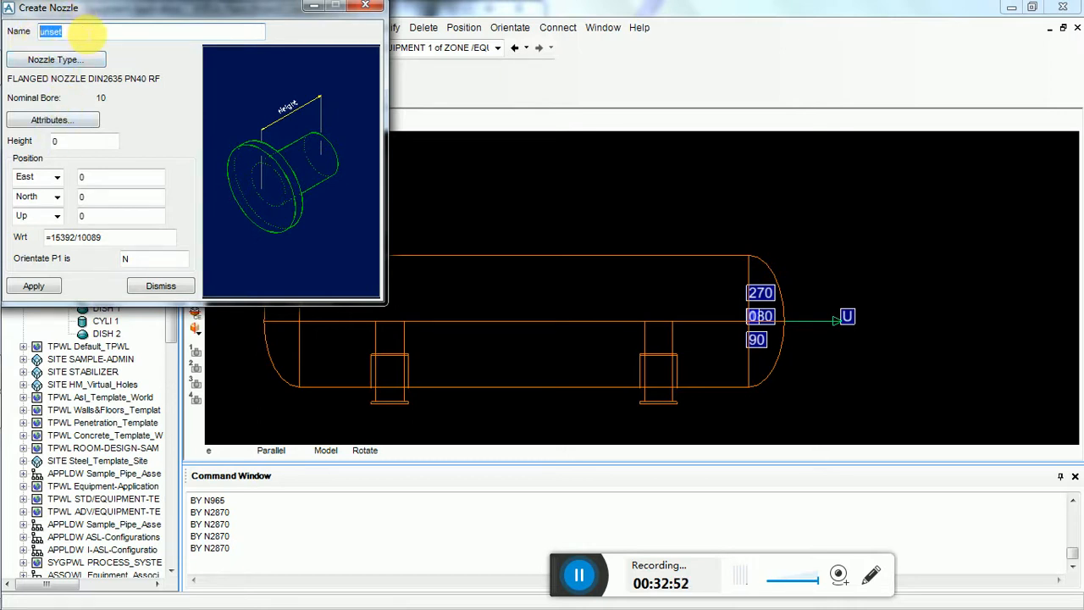
{"action": "type", "text": "D"}
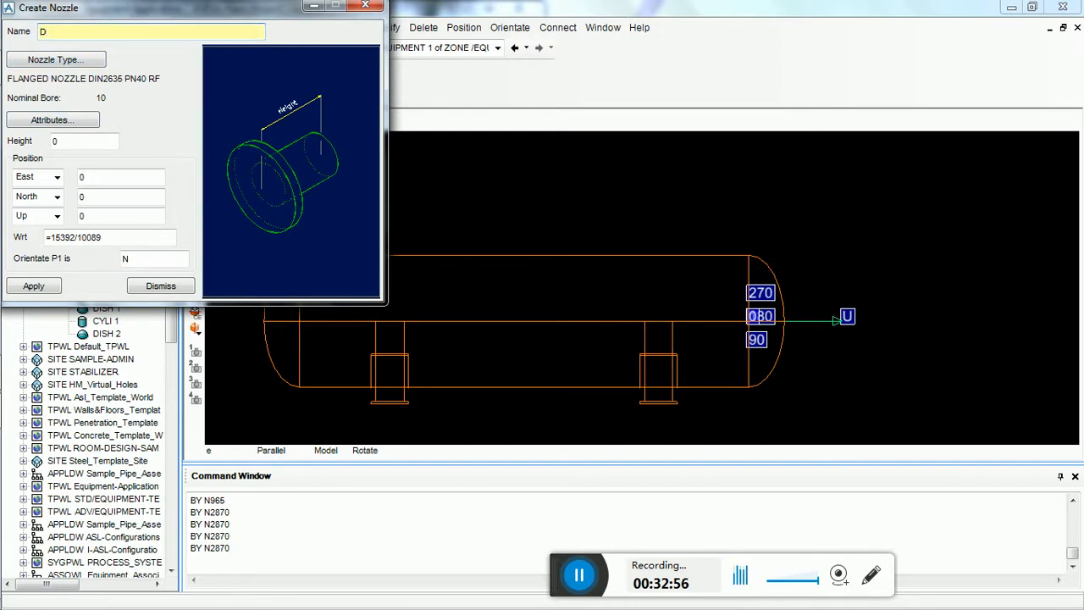
{"action": "type", "text": "1201/N1"}
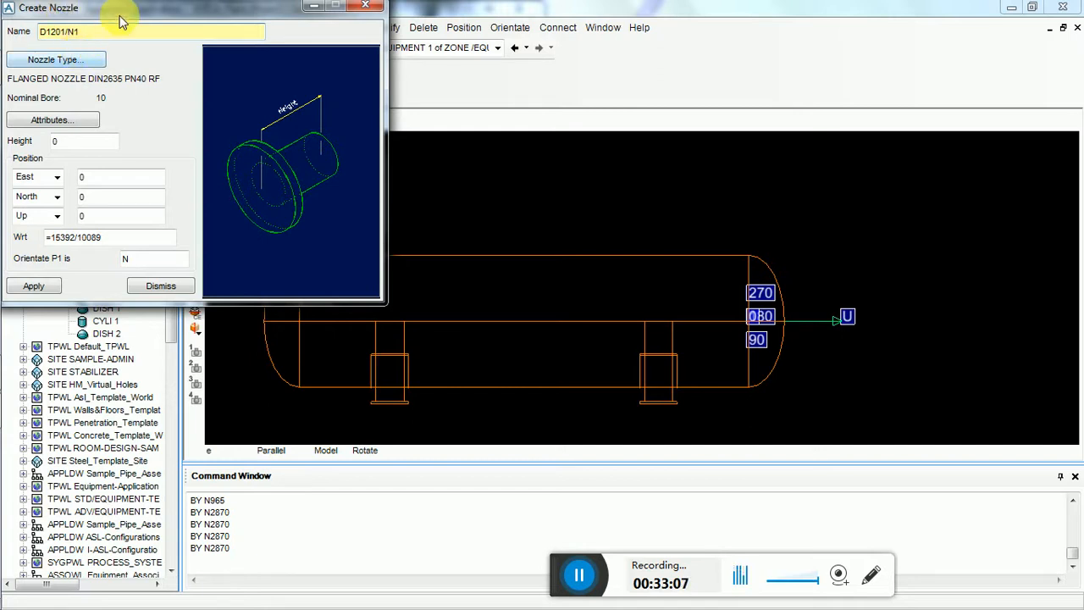
{"action": "left_click_drag", "start_coordinate": [213, 10], "coordinate": [507, 10]}
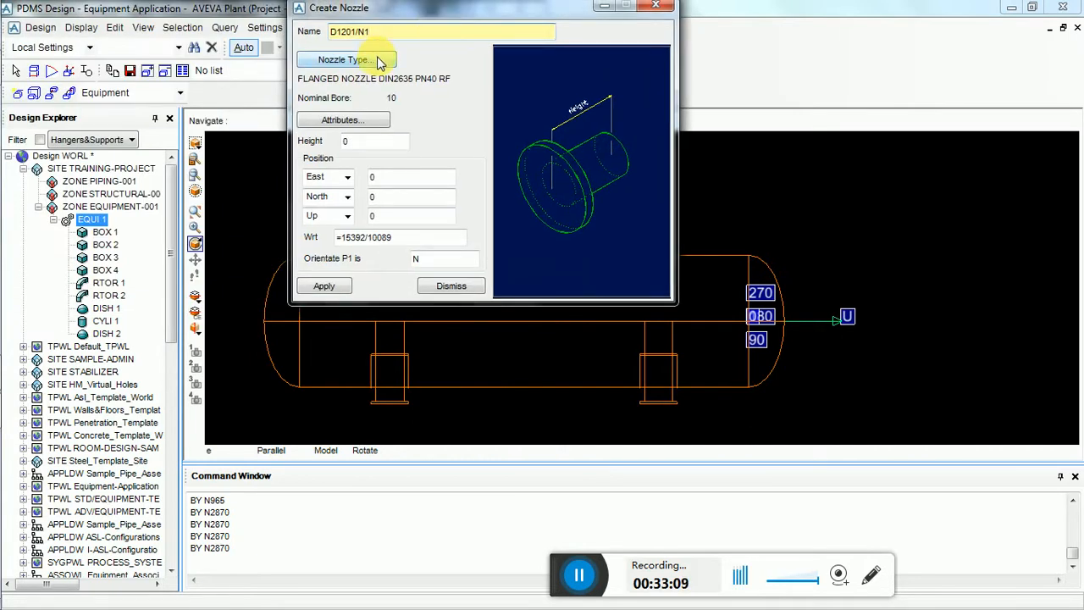
{"action": "left_click", "coordinate": [372, 60]}
{"action": "left_click_drag", "start_coordinate": [422, 7], "coordinate": [293, 238]}
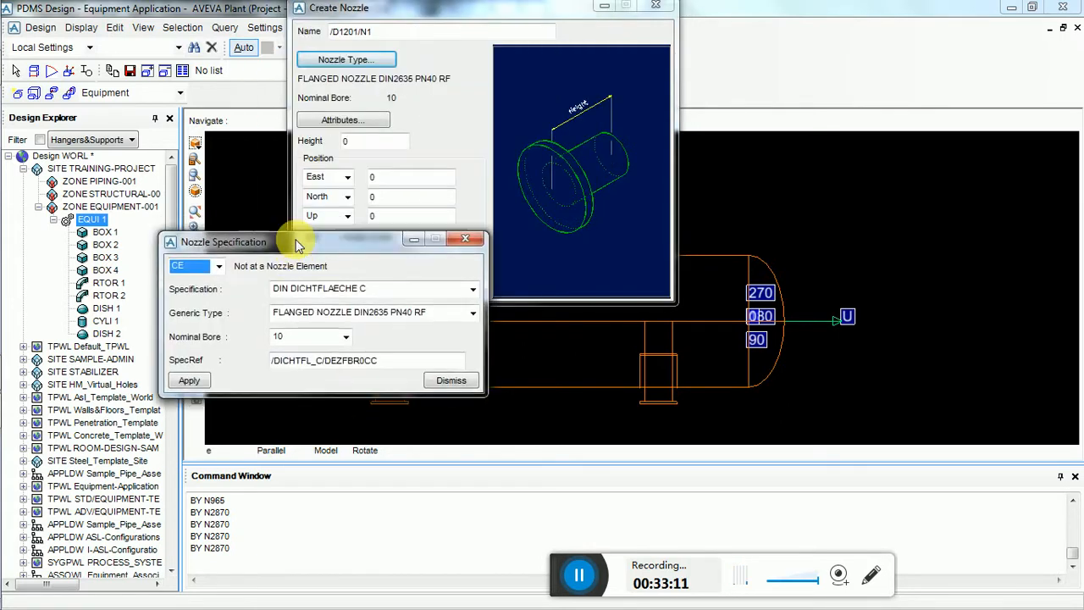
{"action": "left_click", "coordinate": [343, 312]}
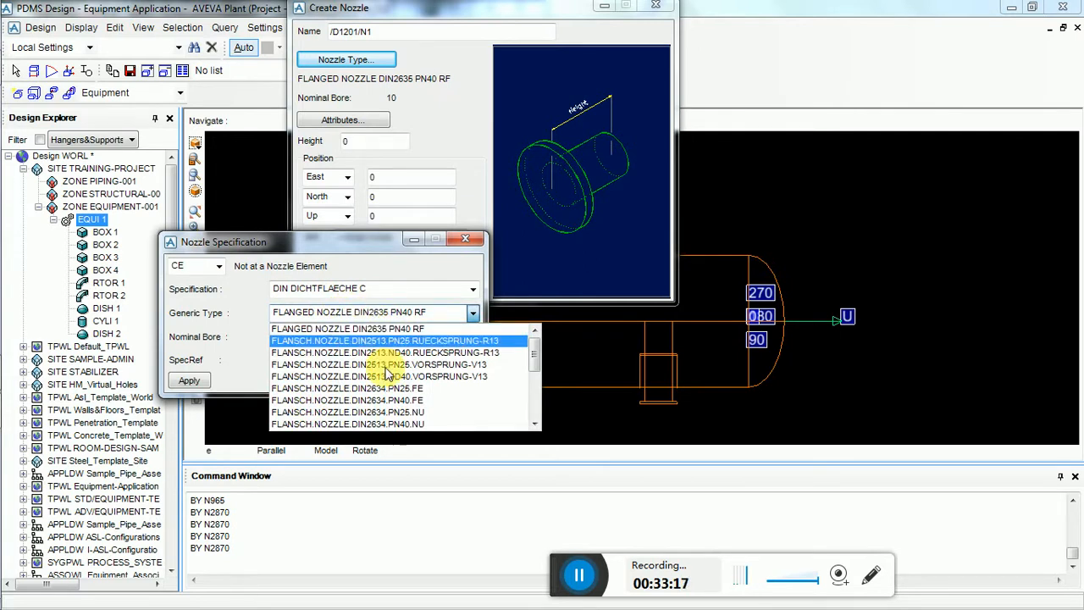
{"action": "left_click", "coordinate": [391, 315]}
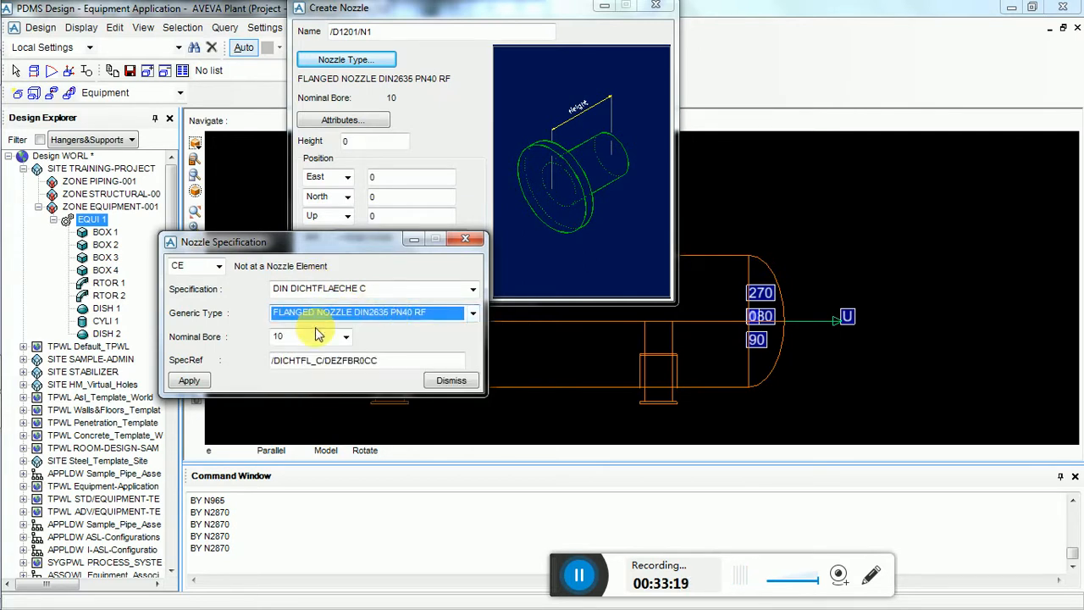
{"action": "left_click", "coordinate": [343, 336]}
{"action": "scroll", "coordinate": [296, 406], "scroll_direction": "down", "scroll_amount": 2}
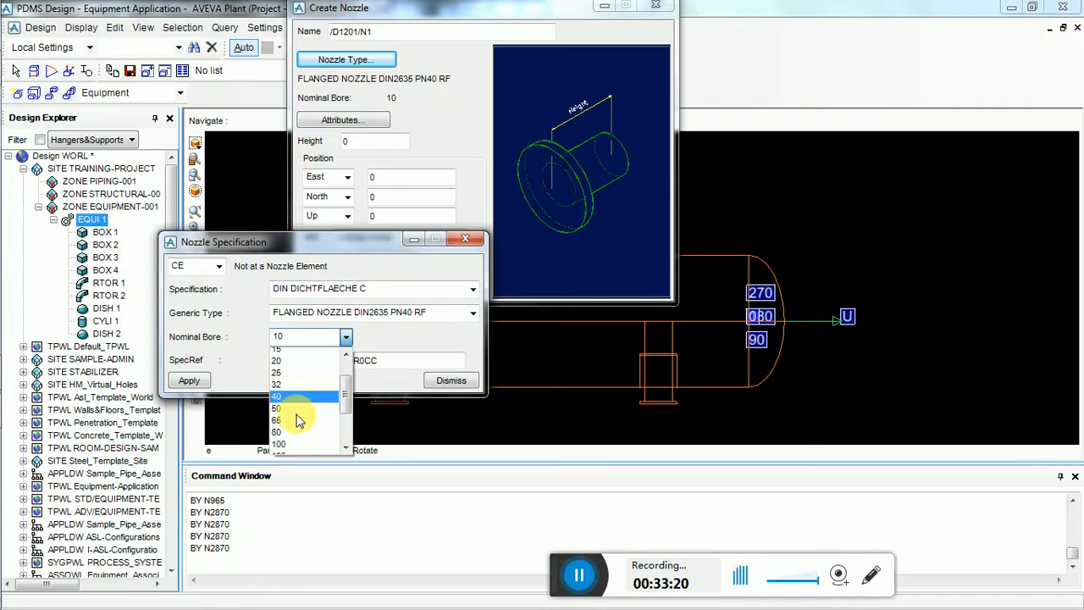
{"action": "left_click", "coordinate": [290, 414]}
Step: Try the ANSI-NOZZLES specification with generic type BUTT WELD PIPE NOZZLE and nominal bore 80, and review its other generic types
{"action": "left_click", "coordinate": [403, 291]}
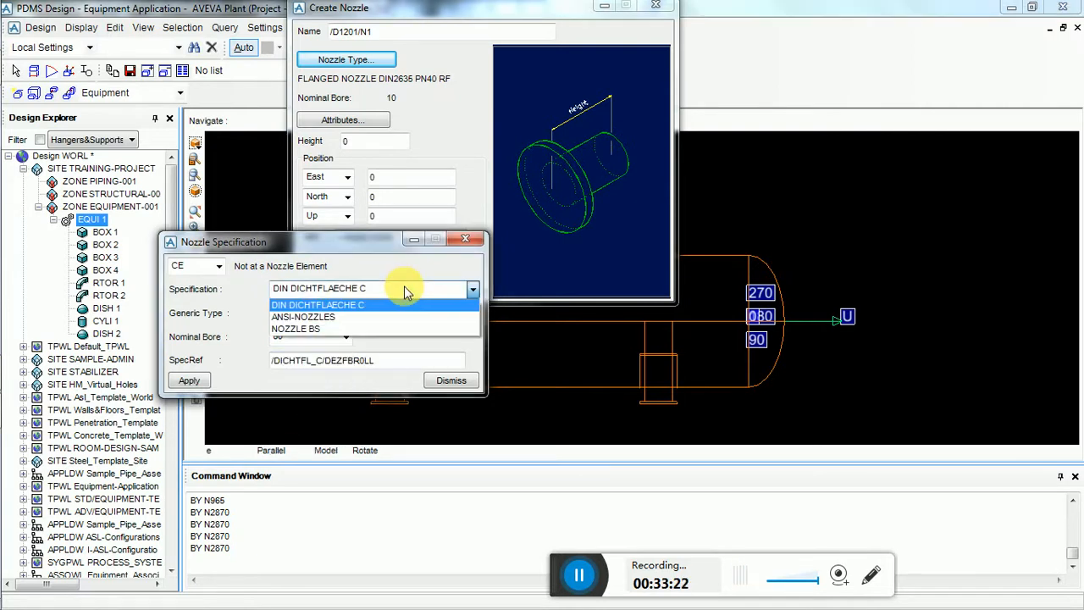
{"action": "left_click", "coordinate": [354, 320]}
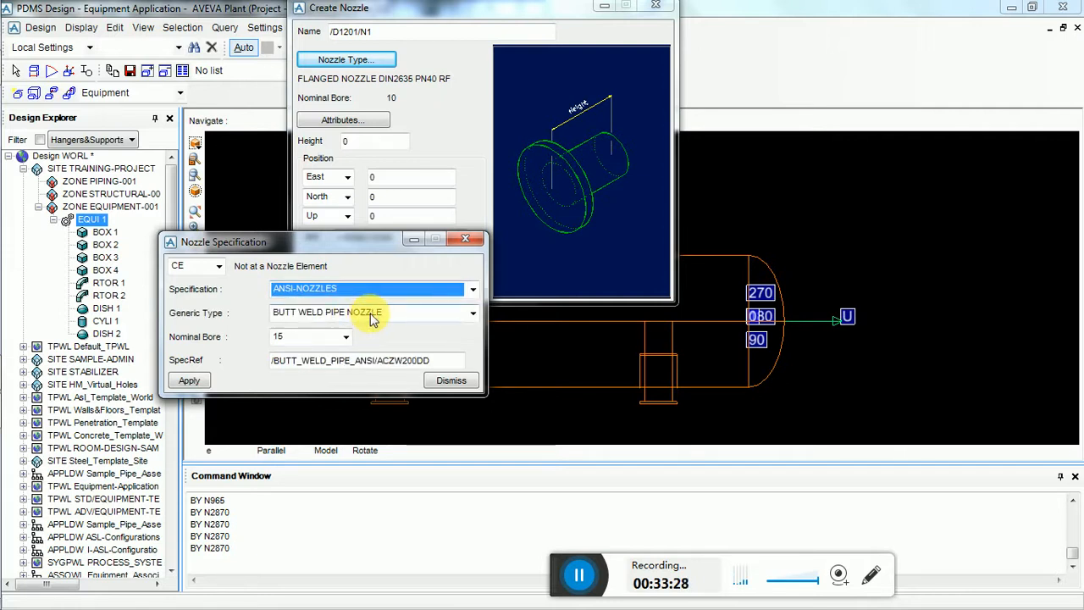
{"action": "left_click", "coordinate": [370, 313]}
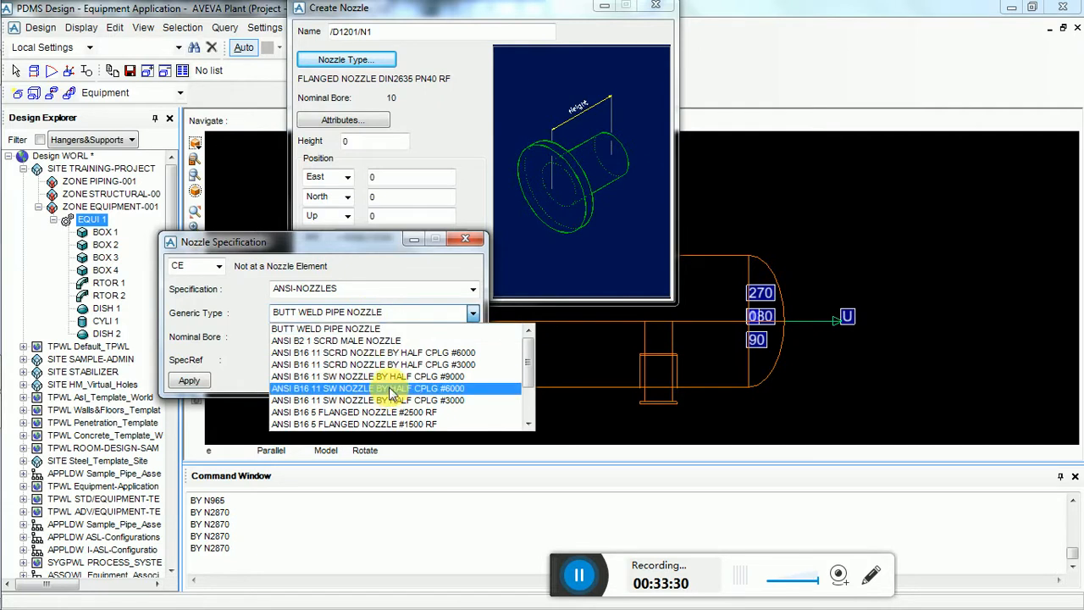
{"action": "scroll", "coordinate": [391, 394], "scroll_direction": "down", "scroll_amount": 2}
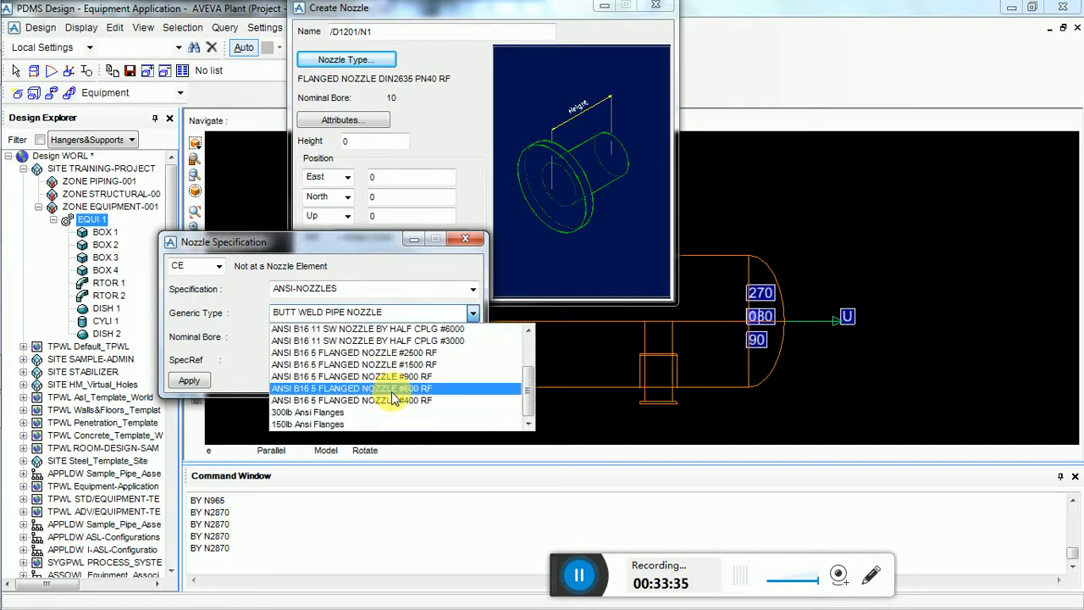
{"action": "scroll", "coordinate": [392, 398], "scroll_direction": "up", "scroll_amount": 2}
{"action": "scroll", "coordinate": [392, 398], "scroll_direction": "down", "scroll_amount": 2}
{"action": "scroll", "coordinate": [392, 398], "scroll_direction": "up", "scroll_amount": 3}
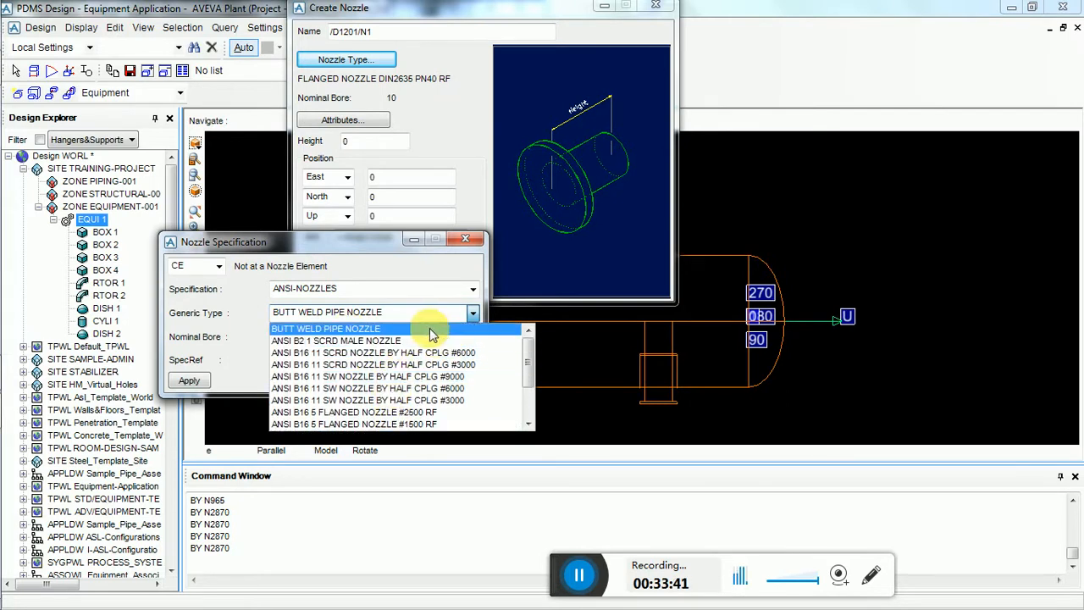
{"action": "scroll", "coordinate": [421, 341], "scroll_direction": "down", "scroll_amount": 2}
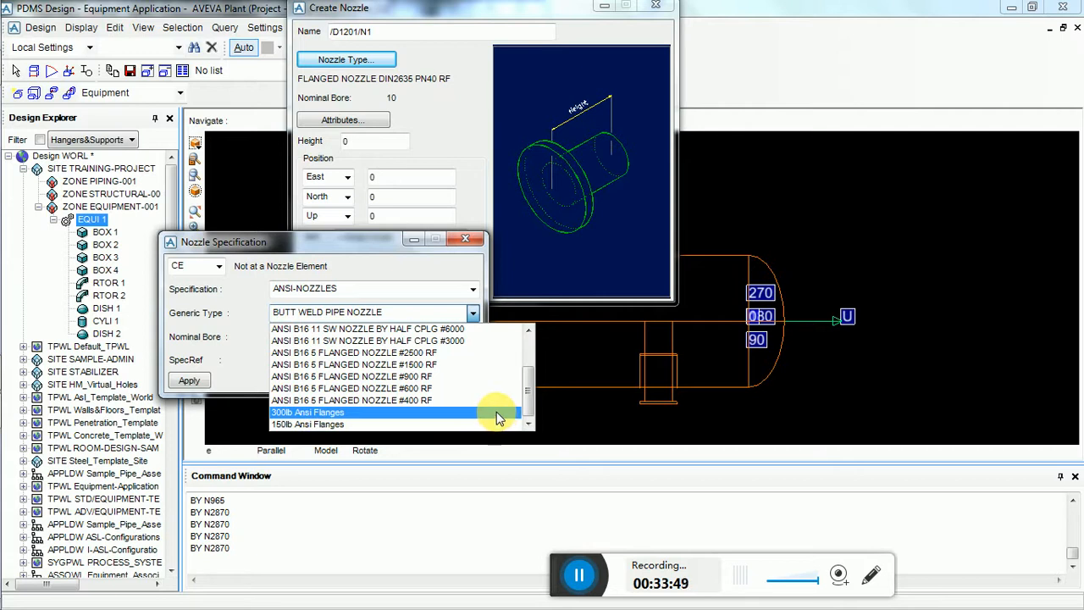
{"action": "scroll", "coordinate": [498, 418], "scroll_direction": "up", "scroll_amount": 2}
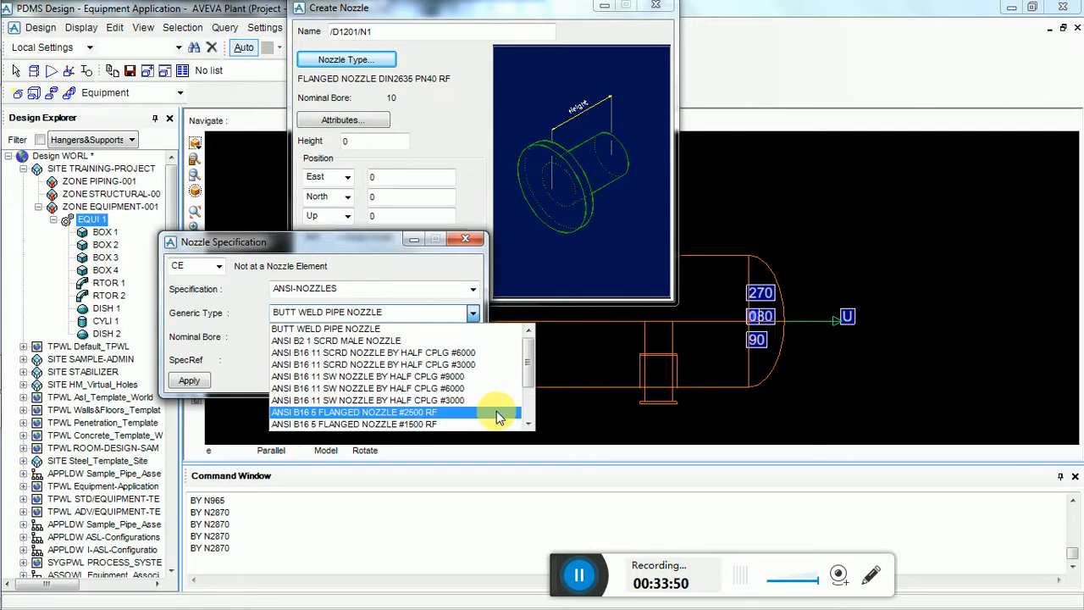
{"action": "left_click", "coordinate": [322, 329]}
{"action": "left_click", "coordinate": [342, 337]}
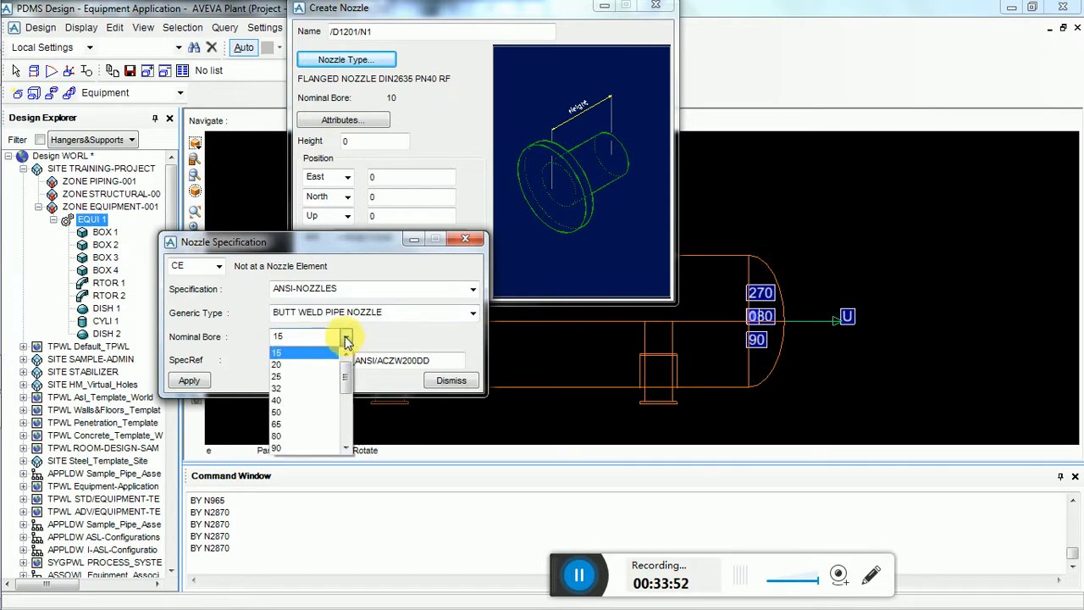
{"action": "left_click", "coordinate": [300, 436]}
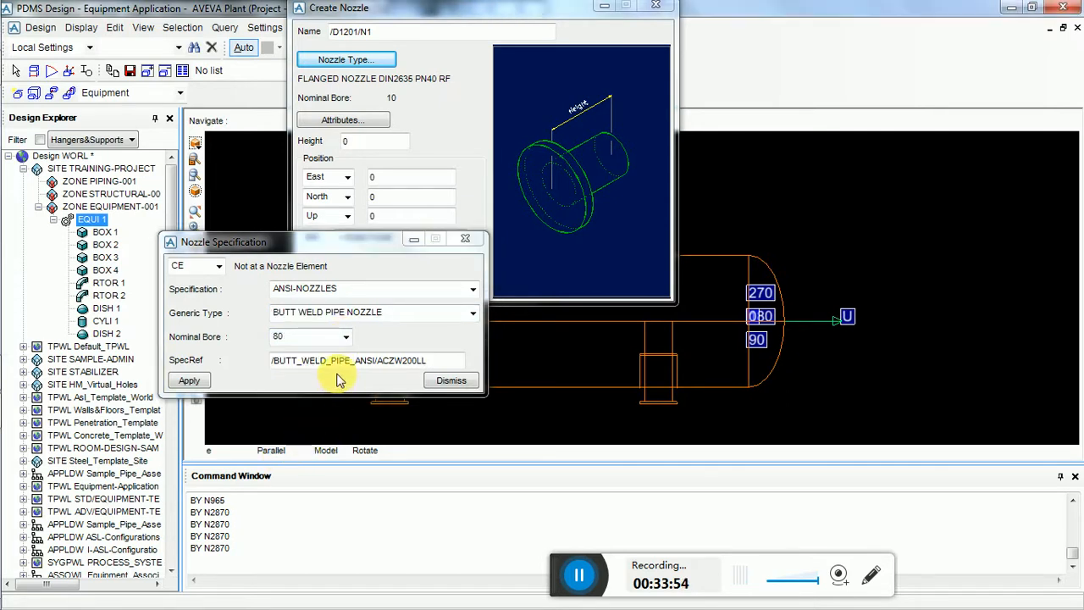
{"action": "left_click", "coordinate": [354, 317]}
{"action": "scroll", "coordinate": [354, 401], "scroll_direction": "down", "scroll_amount": 1}
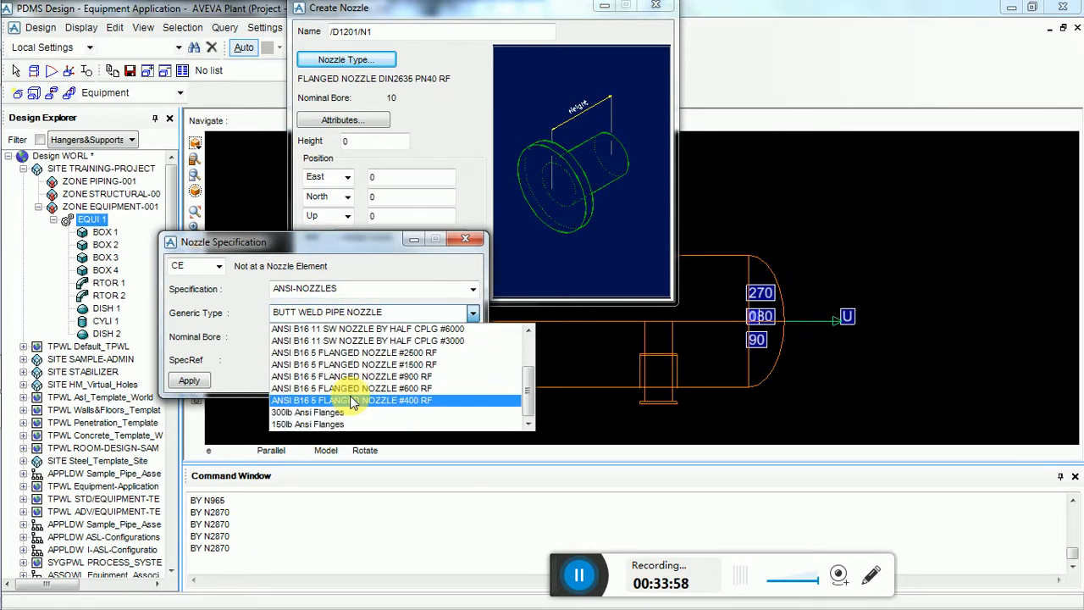
{"action": "left_click", "coordinate": [381, 313]}
Step: Apply specification NOZZLE BS with generic type BS1560 FLANGED NOZZLE #300 RF and nominal bore 80, and close the specification form
{"action": "left_click", "coordinate": [343, 288]}
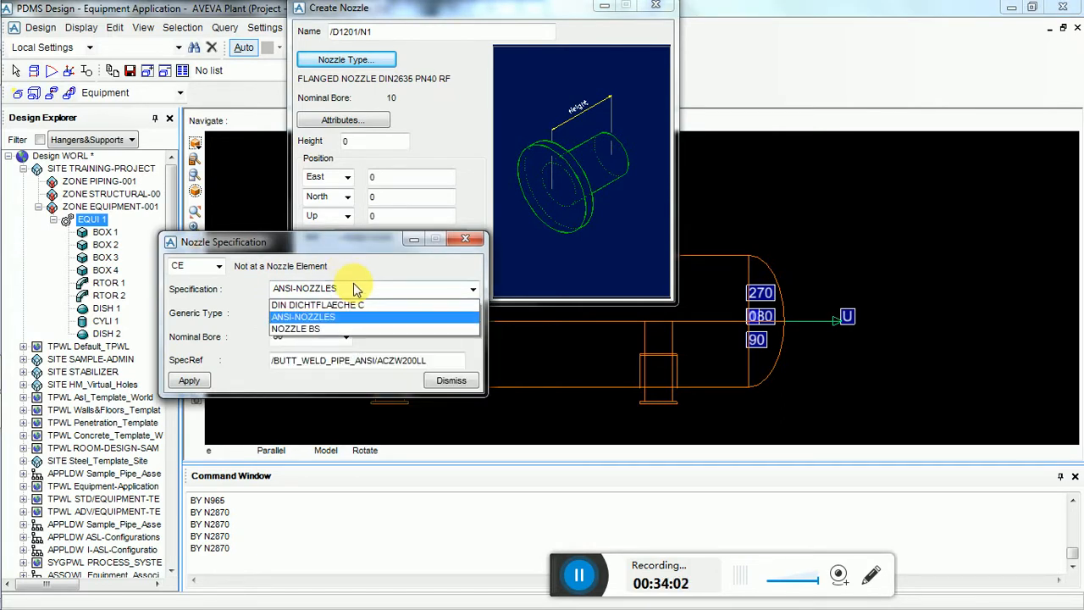
{"action": "left_click", "coordinate": [343, 328]}
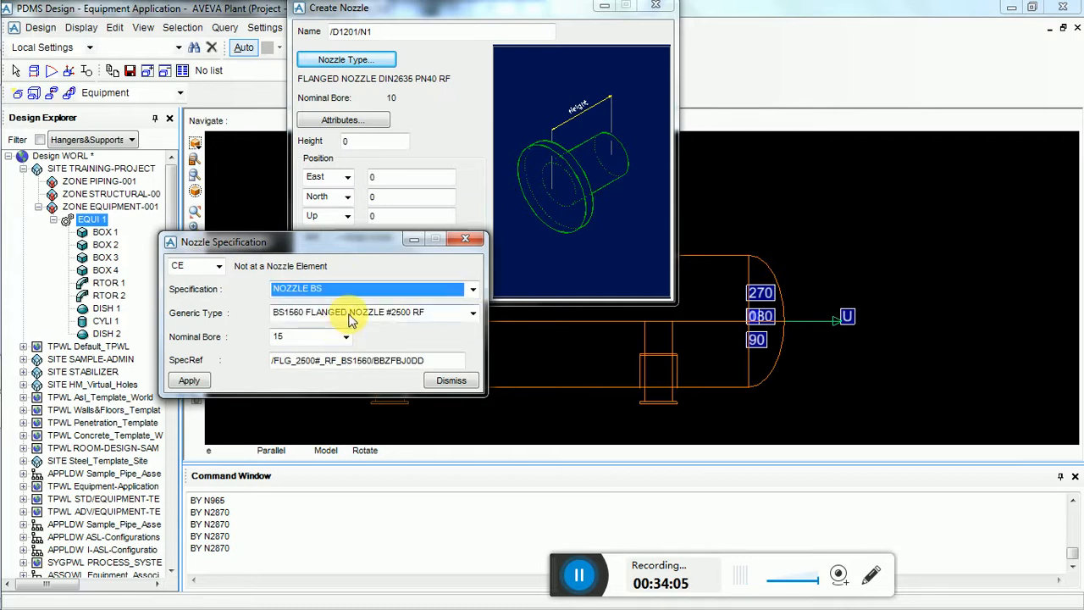
{"action": "left_click", "coordinate": [351, 313]}
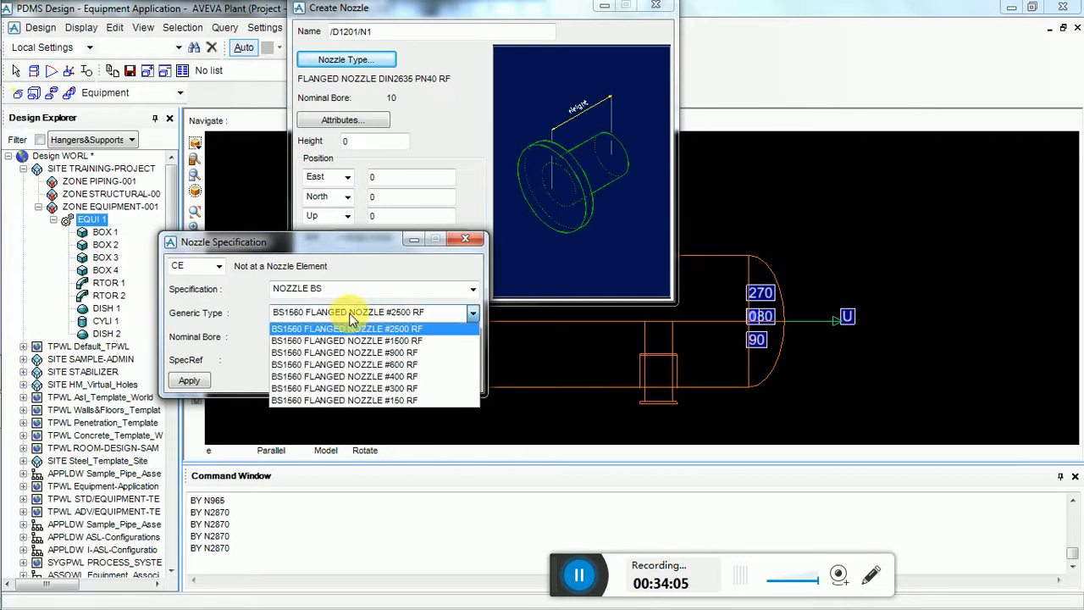
{"action": "left_click", "coordinate": [397, 390]}
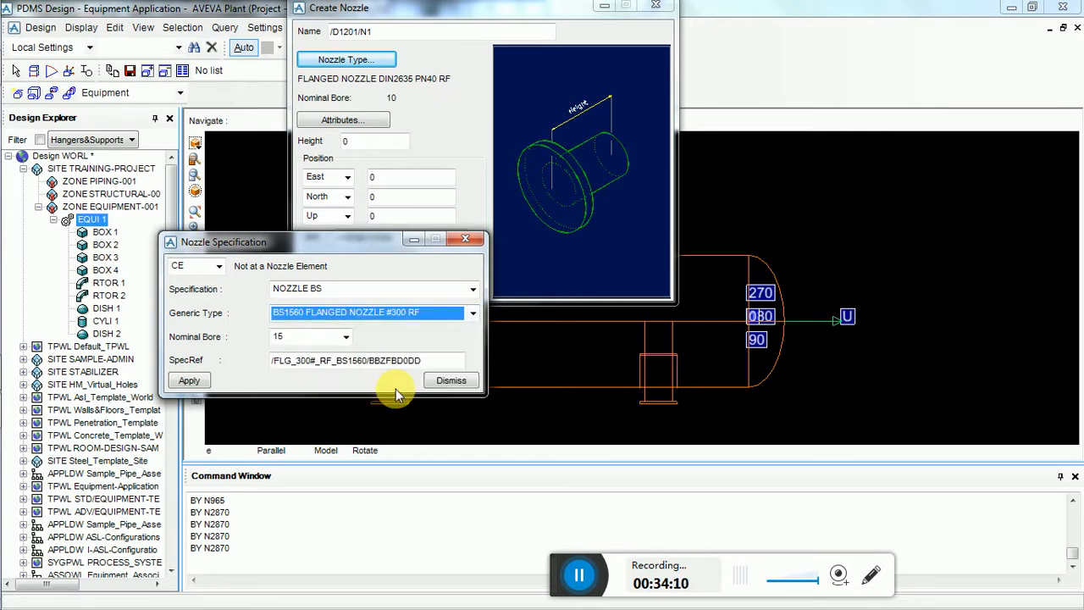
{"action": "left_click", "coordinate": [342, 337]}
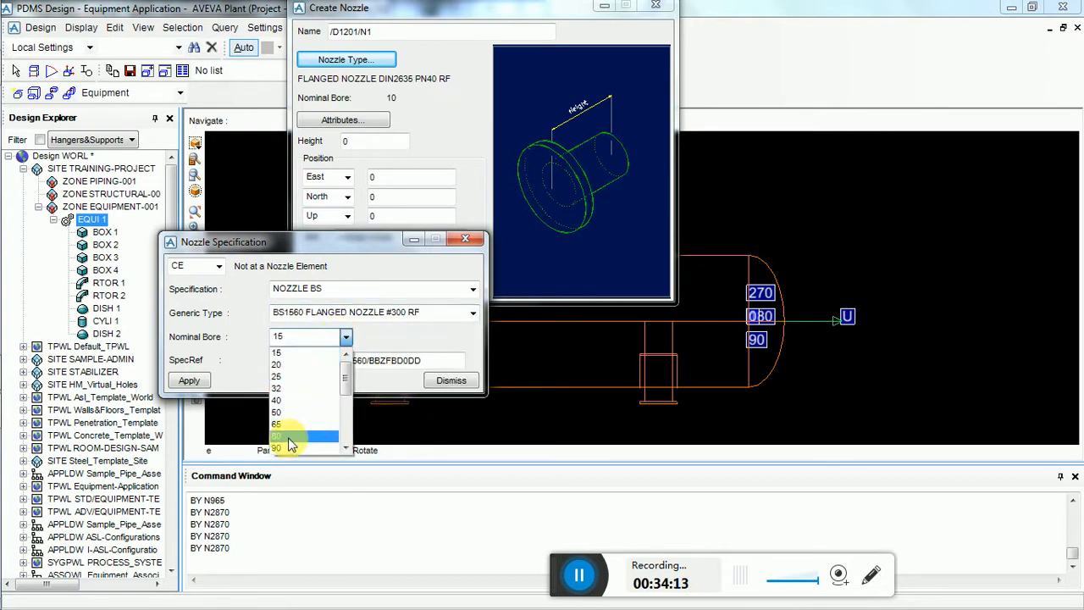
{"action": "left_click", "coordinate": [291, 436]}
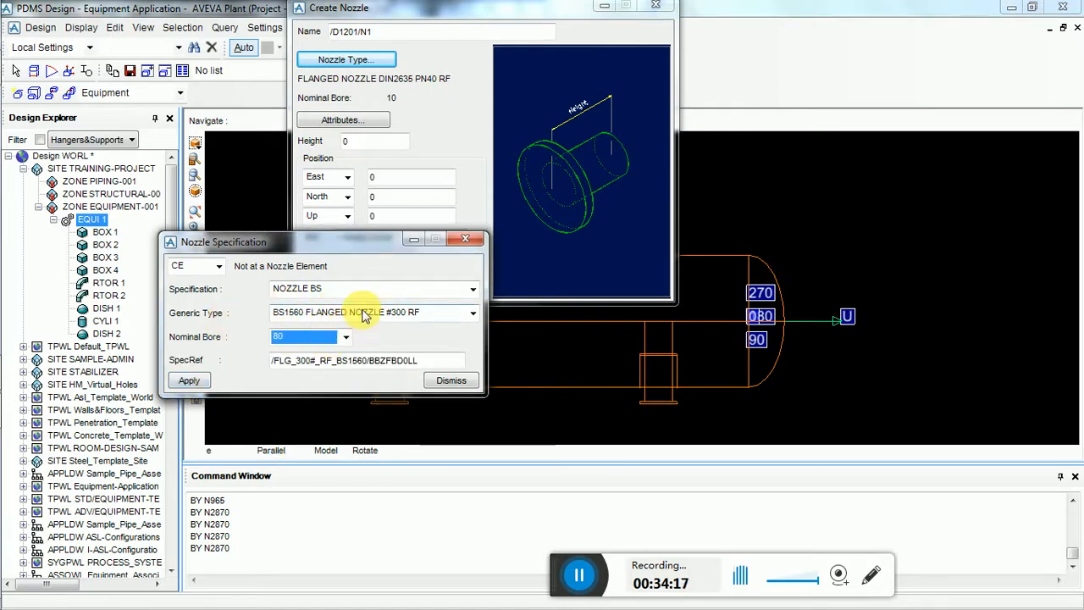
{"action": "left_click", "coordinate": [189, 382]}
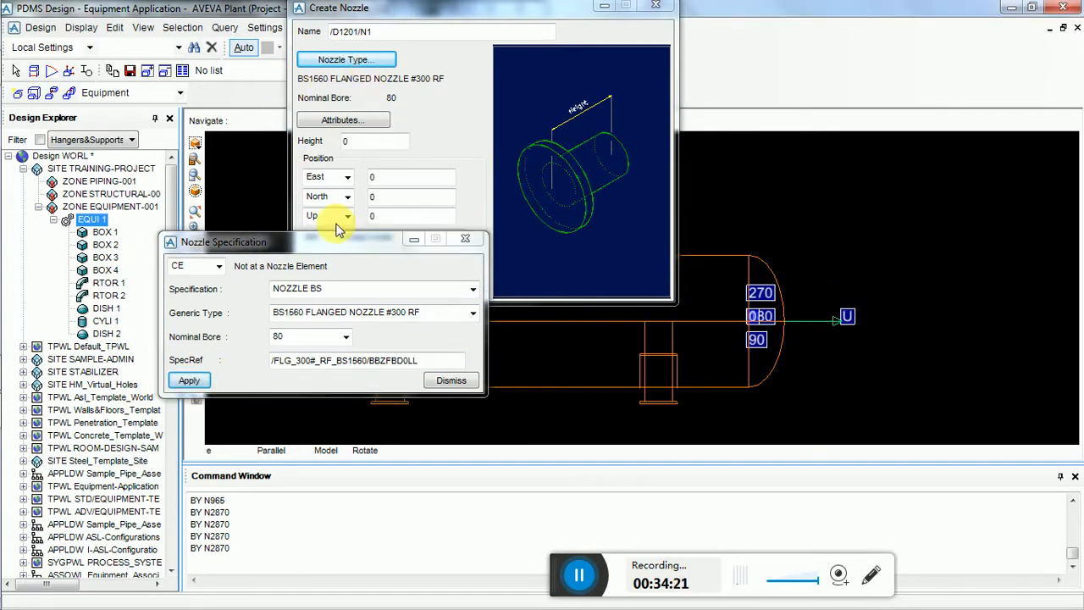
{"action": "left_click", "coordinate": [451, 380]}
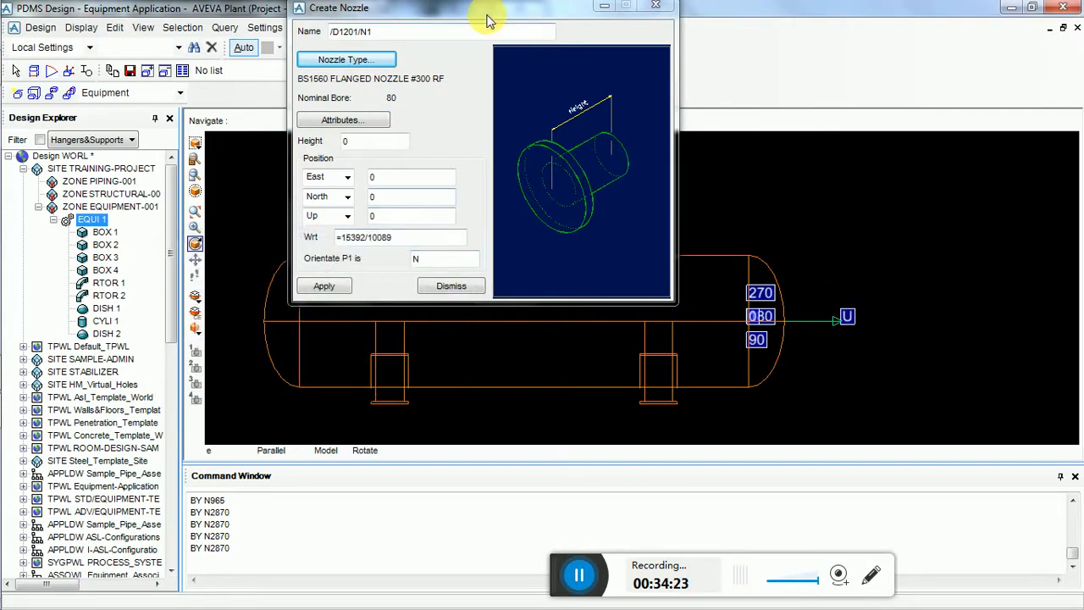
Step: Create nozzle D1201/N1 with height 800 and P1 orientated U, and close the Create Nozzle form
{"action": "left_click_drag", "start_coordinate": [486, 14], "coordinate": [333, 55]}
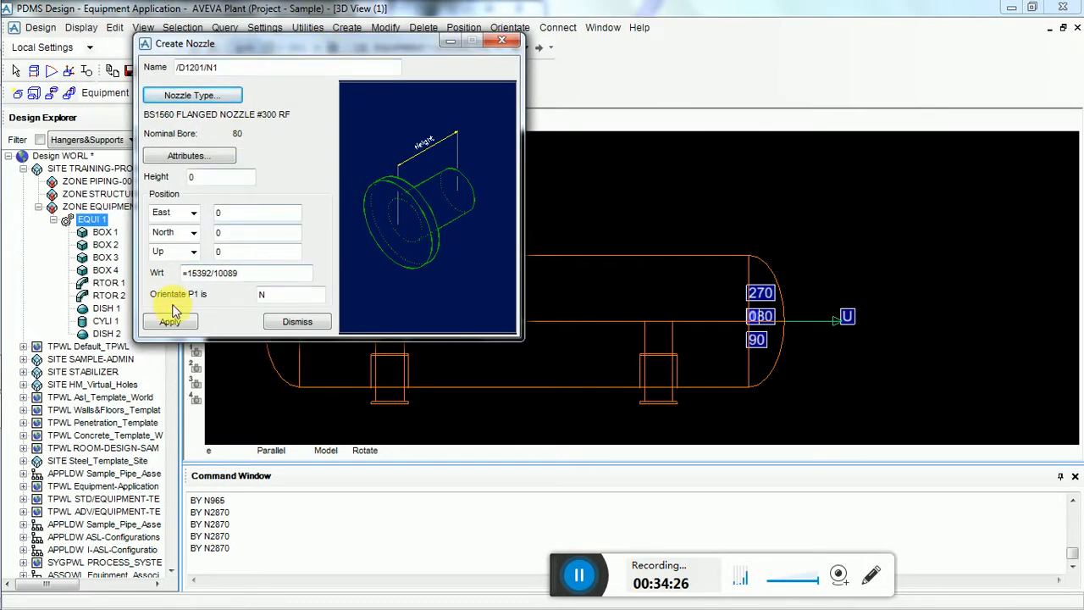
{"action": "double_click", "coordinate": [206, 176]}
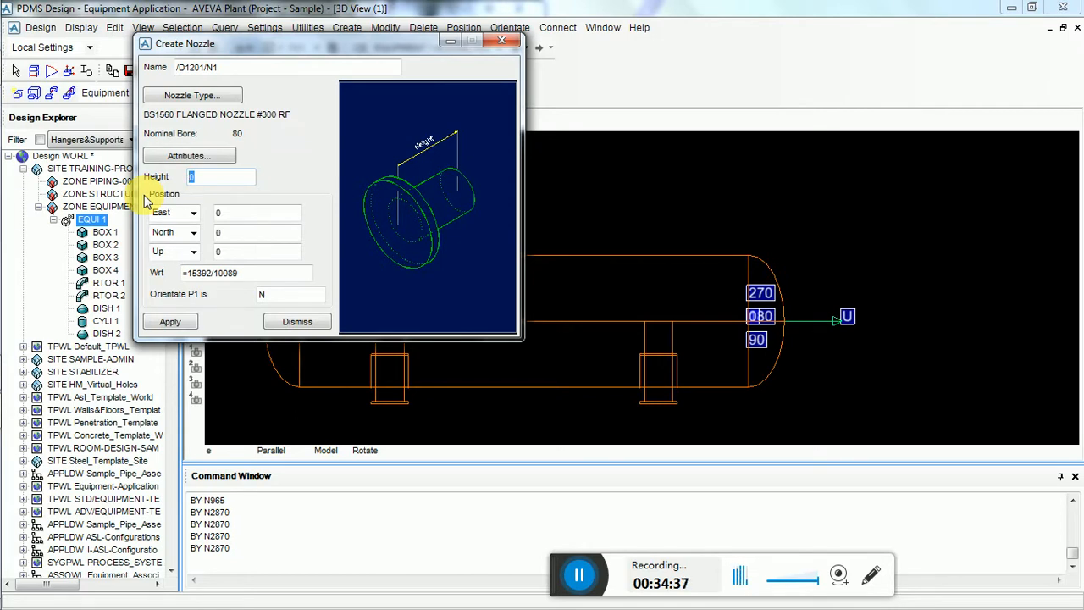
{"action": "type", "text": "800"}
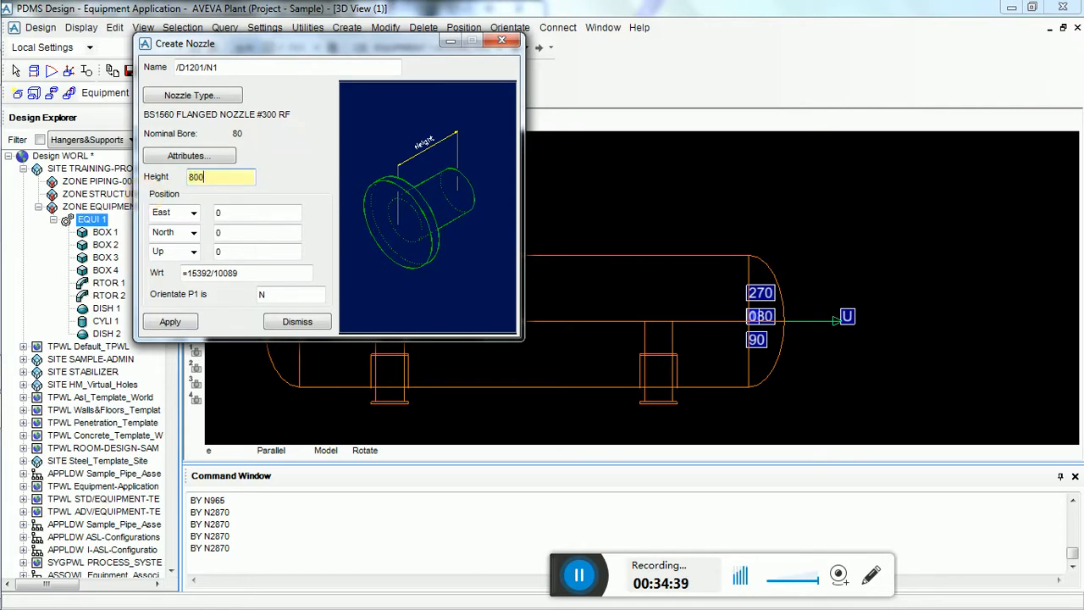
{"action": "left_click", "coordinate": [722, 263]}
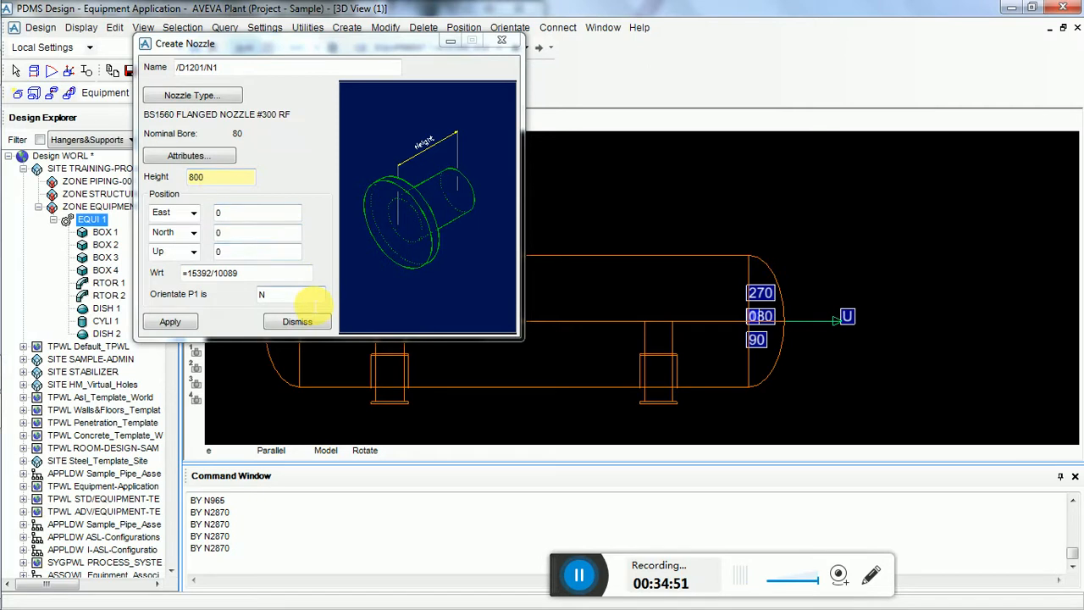
{"action": "left_click", "coordinate": [263, 294]}
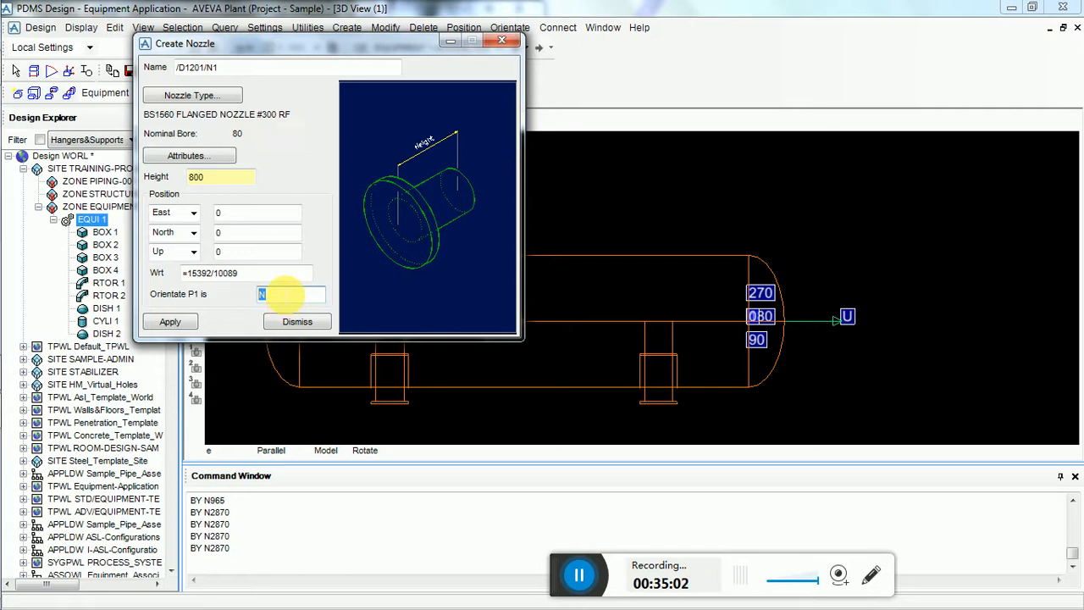
{"action": "type", "text": "U"}
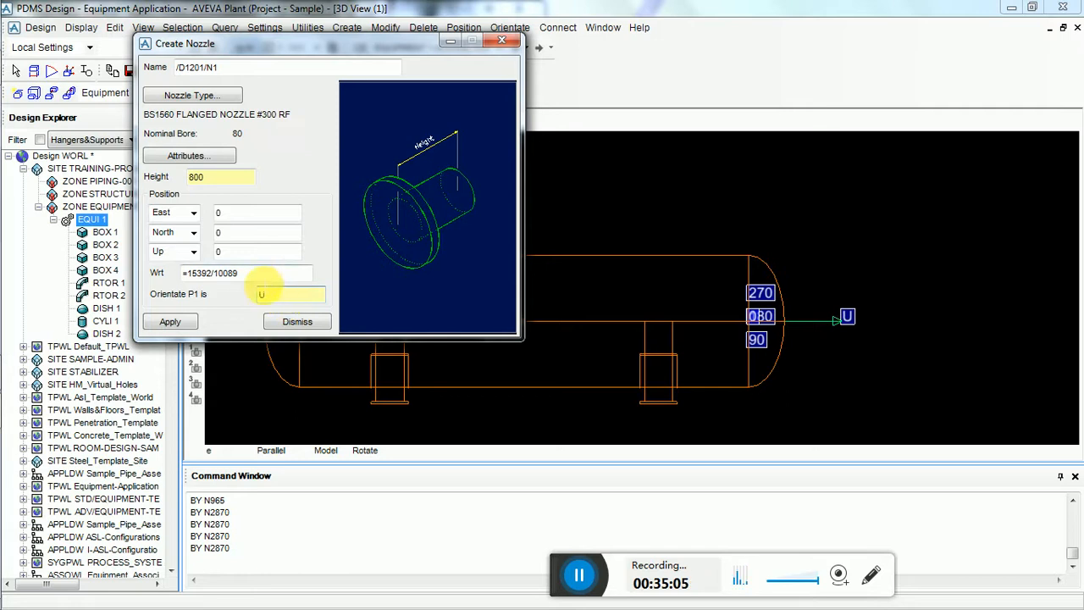
{"action": "key", "text": "Return"}
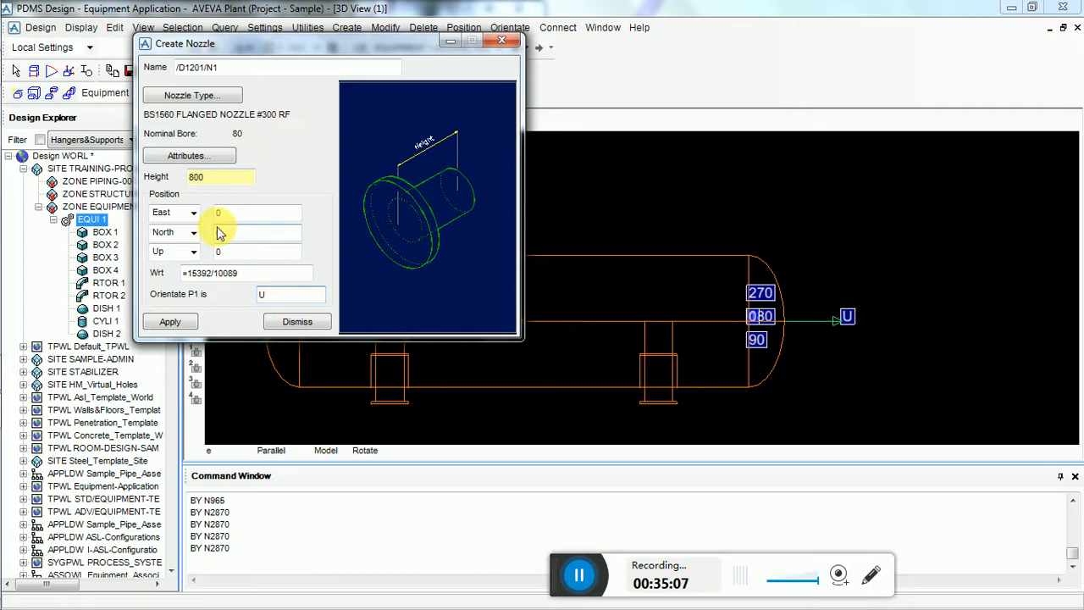
{"action": "left_click", "coordinate": [229, 182]}
{"action": "key", "text": "Return"}
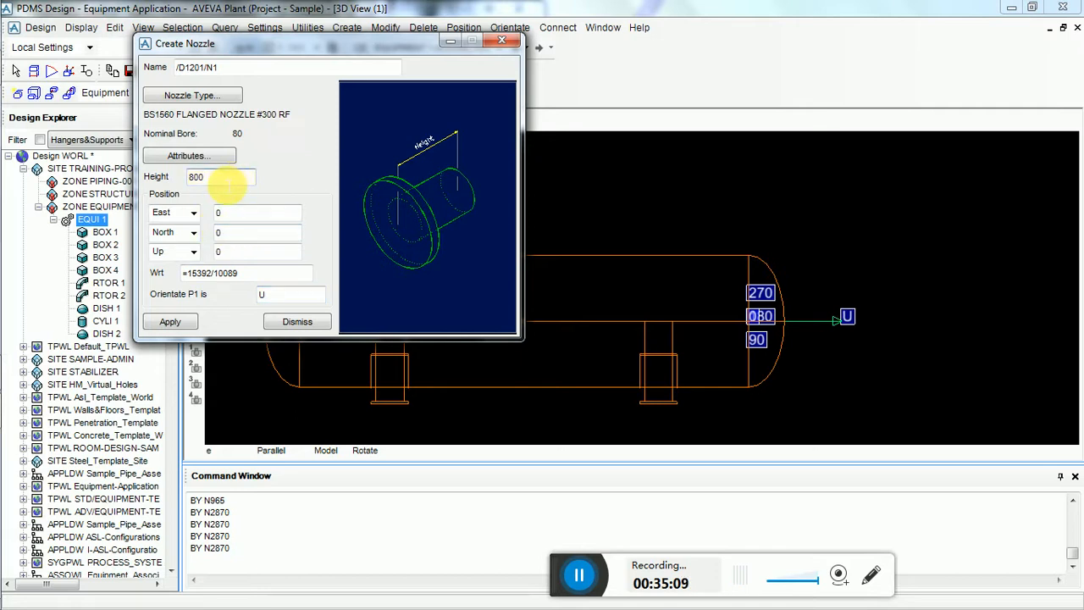
{"action": "left_click", "coordinate": [170, 322]}
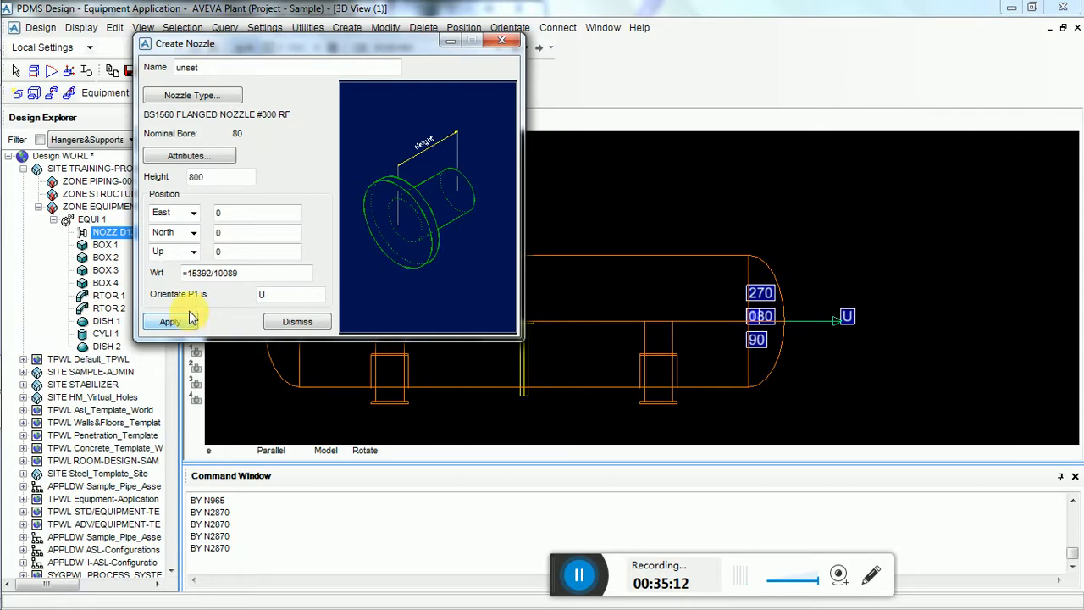
{"action": "left_click", "coordinate": [298, 322]}
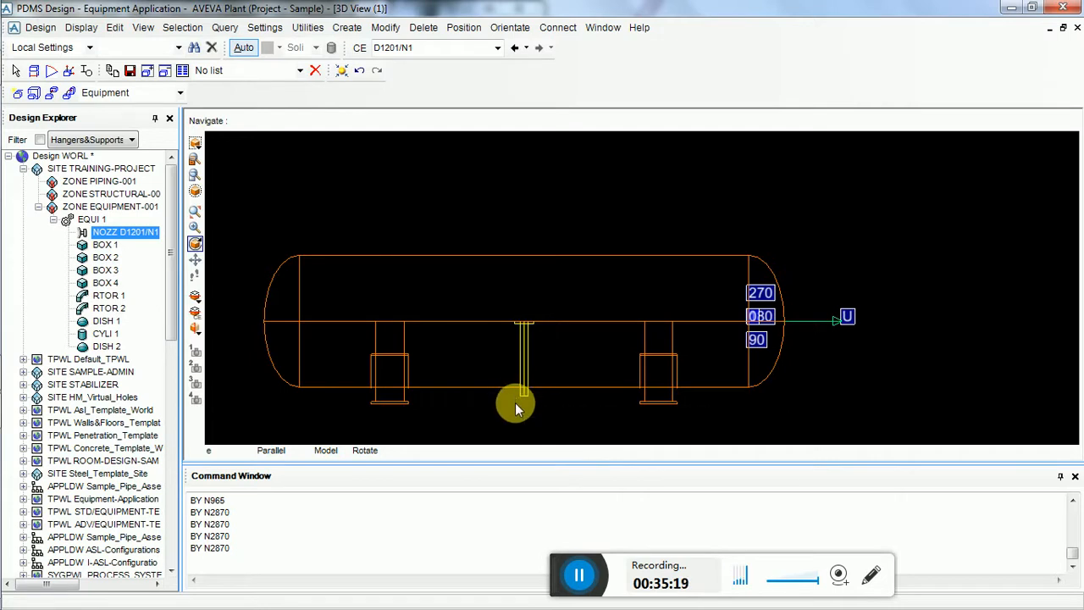
Step: Examine how nozzle D1201/N1 sits relative to the vessel's shell and centreline in the side view
{"action": "scroll", "coordinate": [508, 423], "scroll_direction": "up", "scroll_amount": 2}
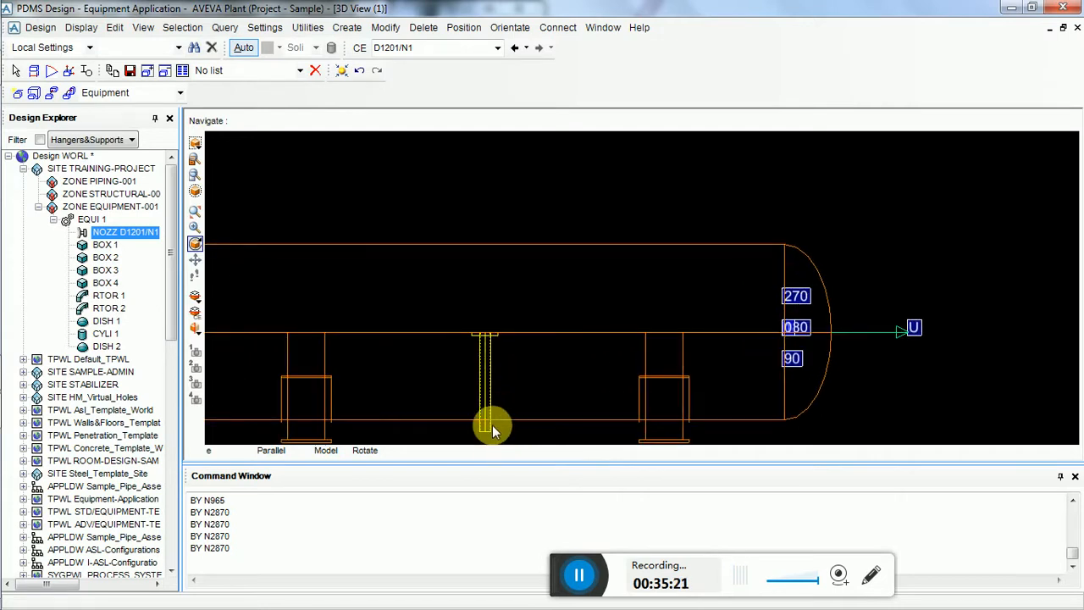
{"action": "scroll", "coordinate": [494, 426], "scroll_direction": "up", "scroll_amount": 2}
{"action": "scroll", "coordinate": [716, 183], "scroll_direction": "up", "scroll_amount": 2}
{"action": "middle_click", "coordinate": [701, 151]}
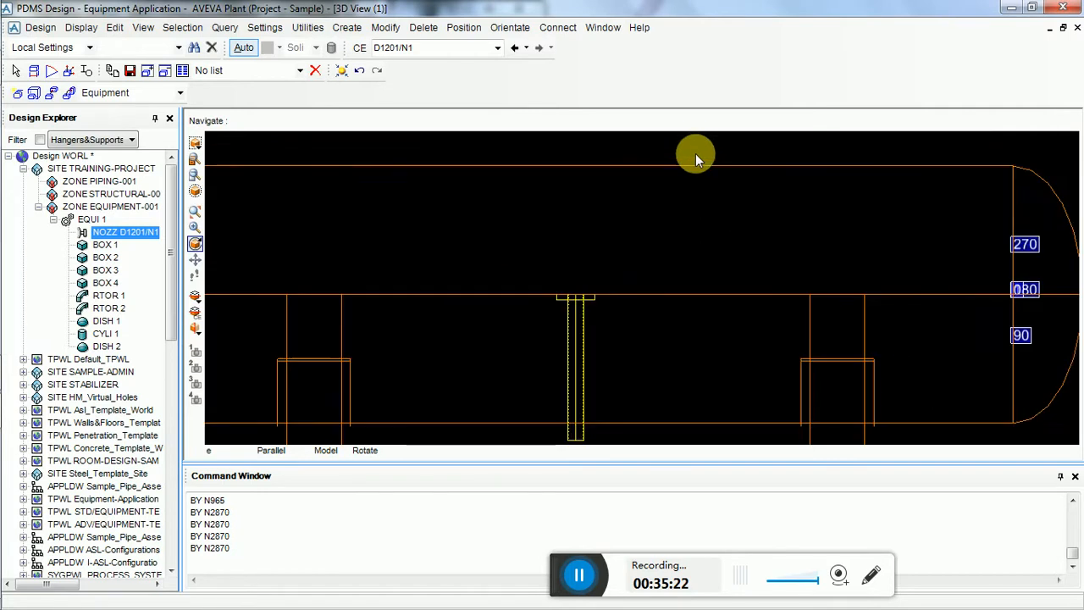
{"action": "scroll", "coordinate": [578, 303], "scroll_direction": "down", "scroll_amount": 1}
{"action": "scroll", "coordinate": [581, 322], "scroll_direction": "down", "scroll_amount": 1}
{"action": "scroll", "coordinate": [635, 423], "scroll_direction": "up", "scroll_amount": 2}
{"action": "middle_click", "coordinate": [598, 442]}
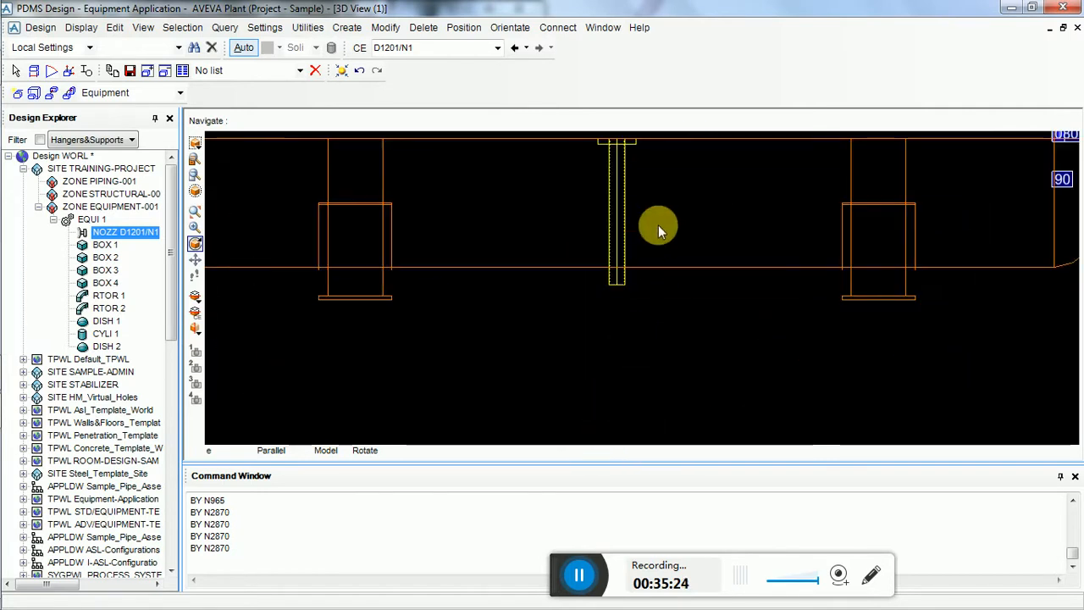
{"action": "middle_click", "coordinate": [675, 190]}
{"action": "scroll", "coordinate": [614, 382], "scroll_direction": "up", "scroll_amount": 3}
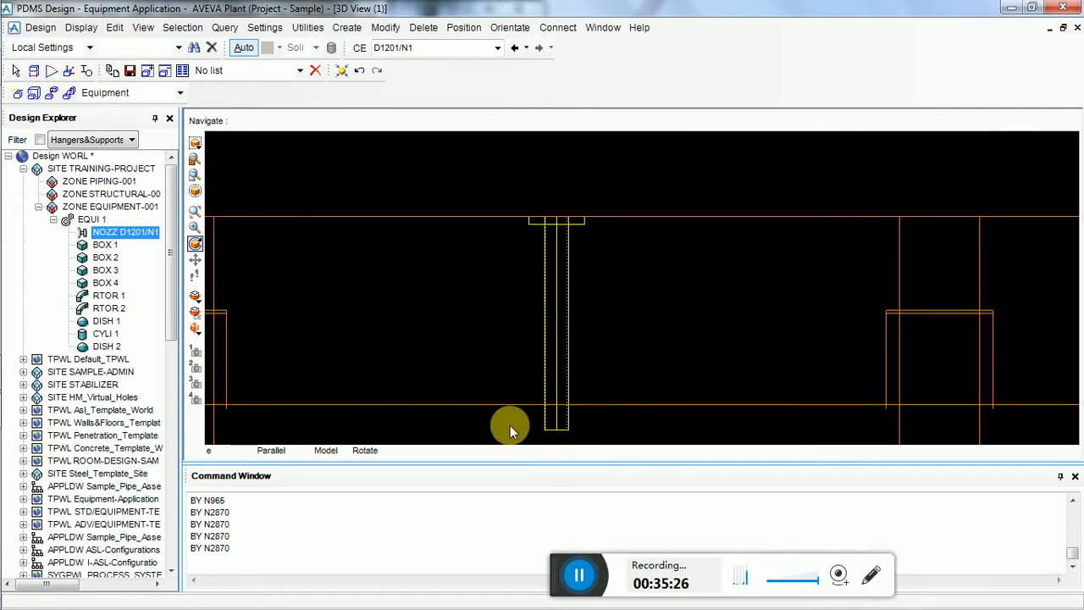
{"action": "left_click_drag", "start_coordinate": [624, 456], "coordinate": [597, 449]}
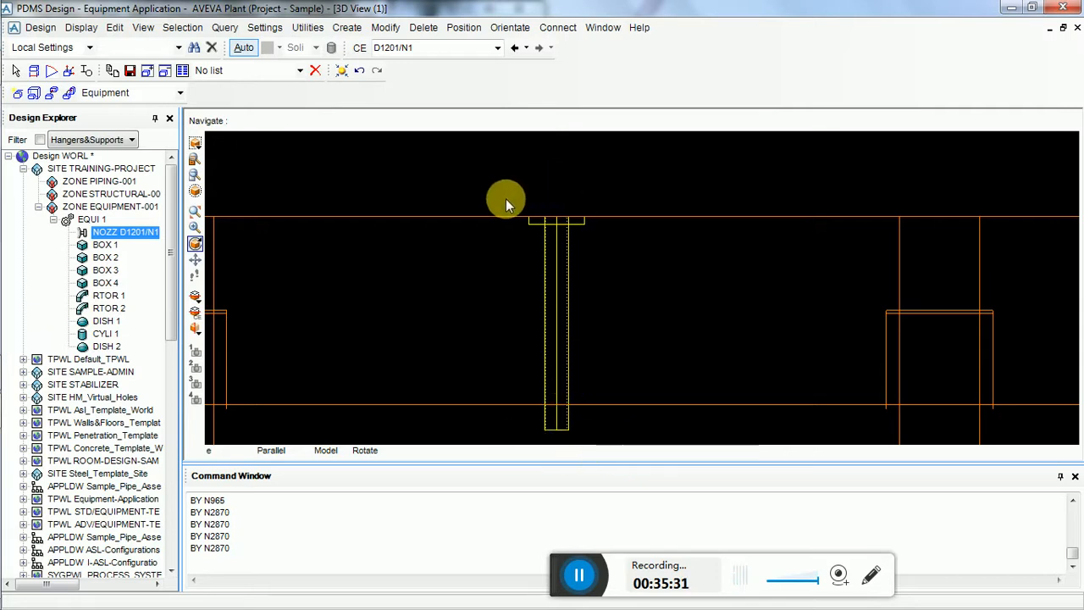
{"action": "left_click_drag", "start_coordinate": [506, 198], "coordinate": [707, 222]}
Step: Make EQUI 1 the current element by picking the vessel in the 3D view
{"action": "left_click", "coordinate": [714, 217]}
{"action": "left_click", "coordinate": [700, 169]}
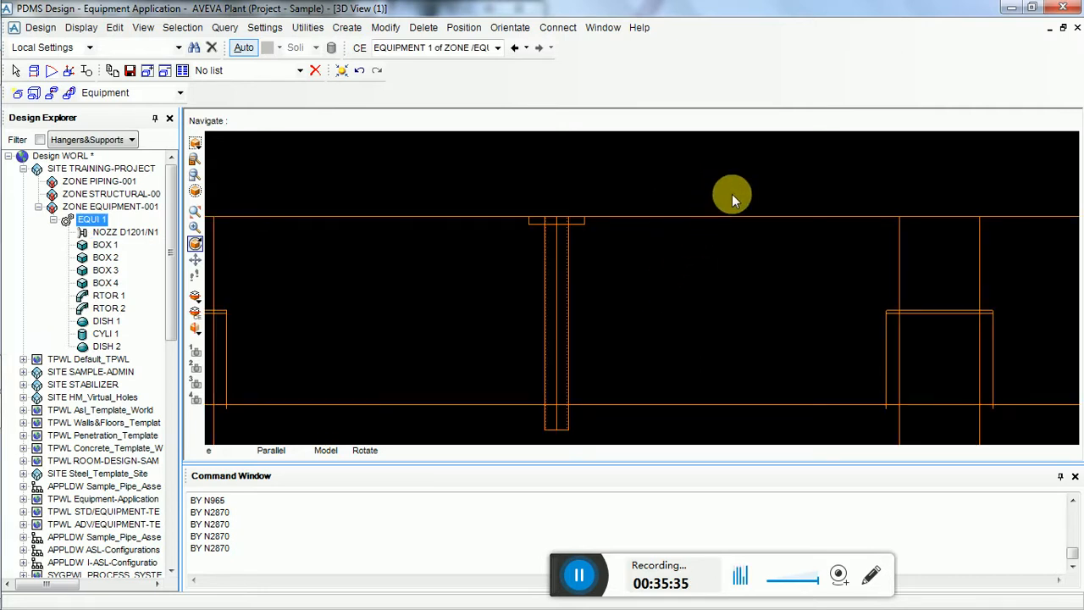
{"action": "scroll", "coordinate": [551, 296], "scroll_direction": "down", "scroll_amount": 4}
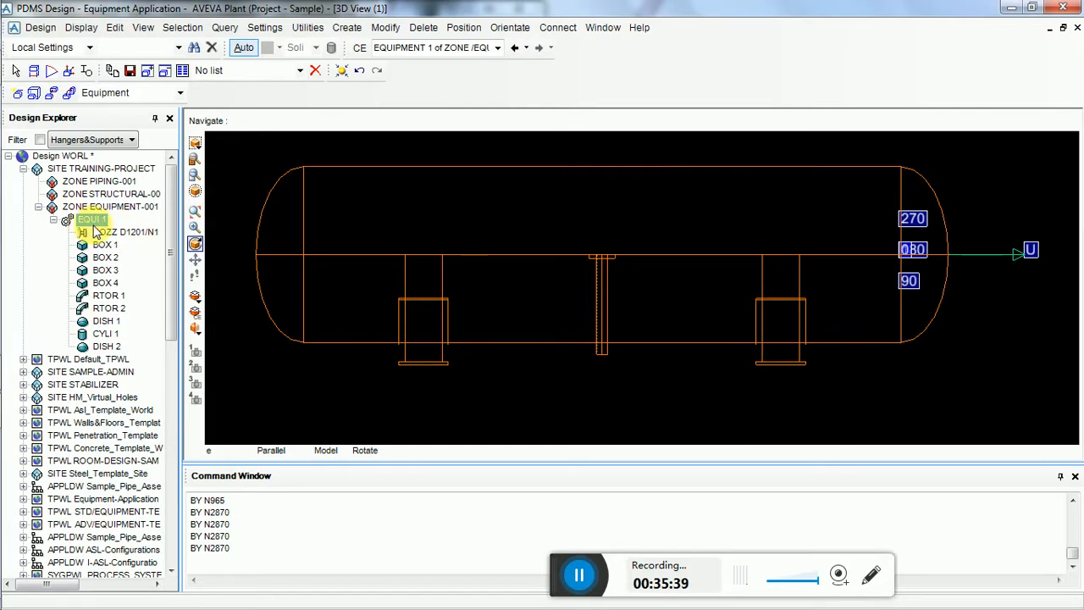
Step: Make nozzle D1201/N1 the current element and move it up by 800 with the command BY U800
{"action": "left_click", "coordinate": [126, 232]}
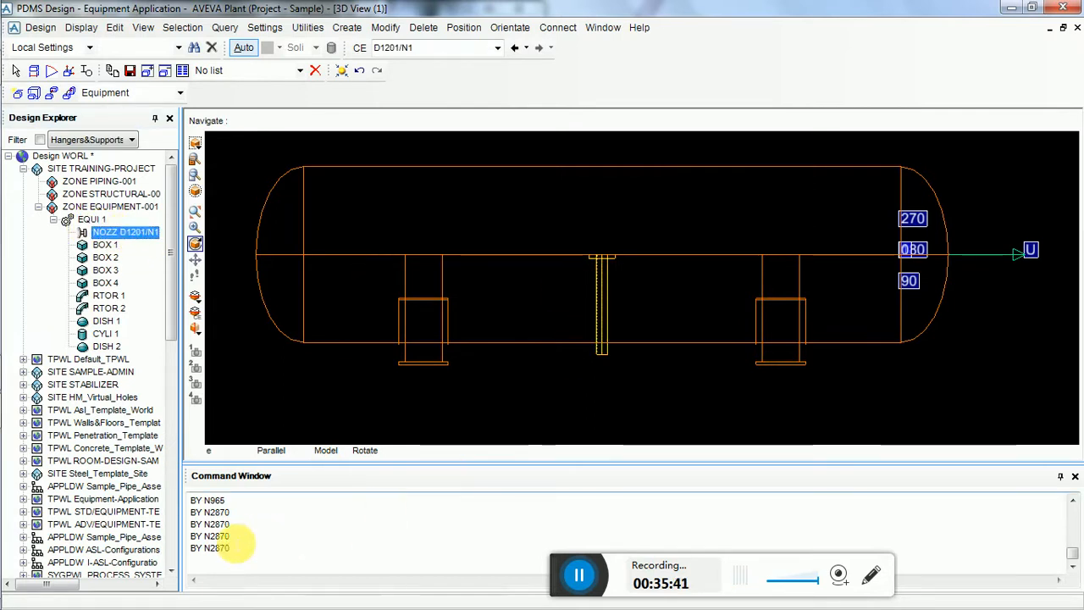
{"action": "left_click", "coordinate": [224, 561]}
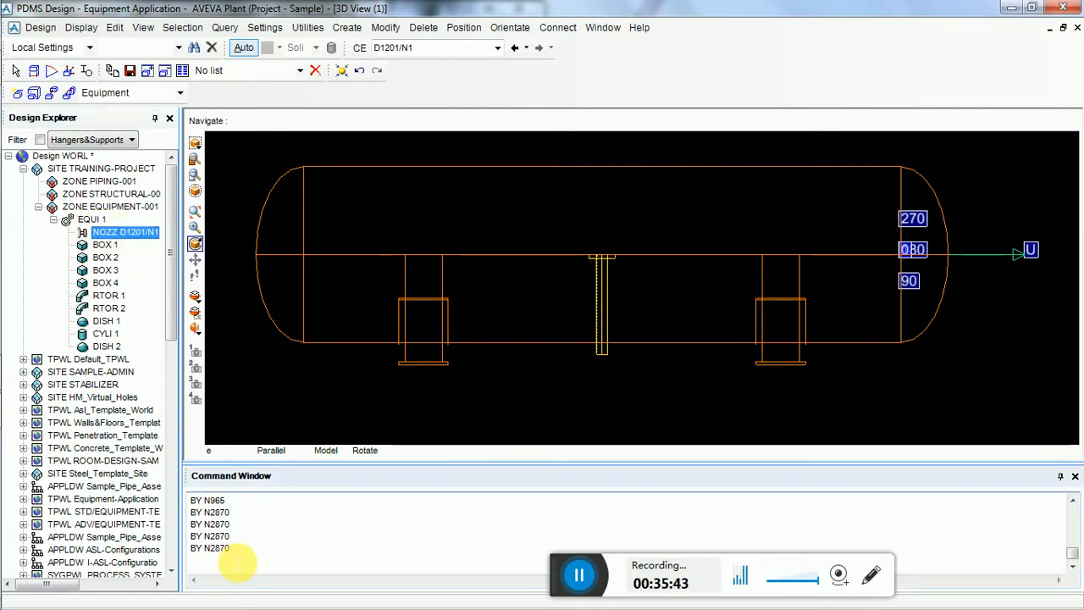
{"action": "type", "text": "NY"}
{"action": "key", "text": "BackSpace"}
{"action": "key", "text": "BackSpace"}
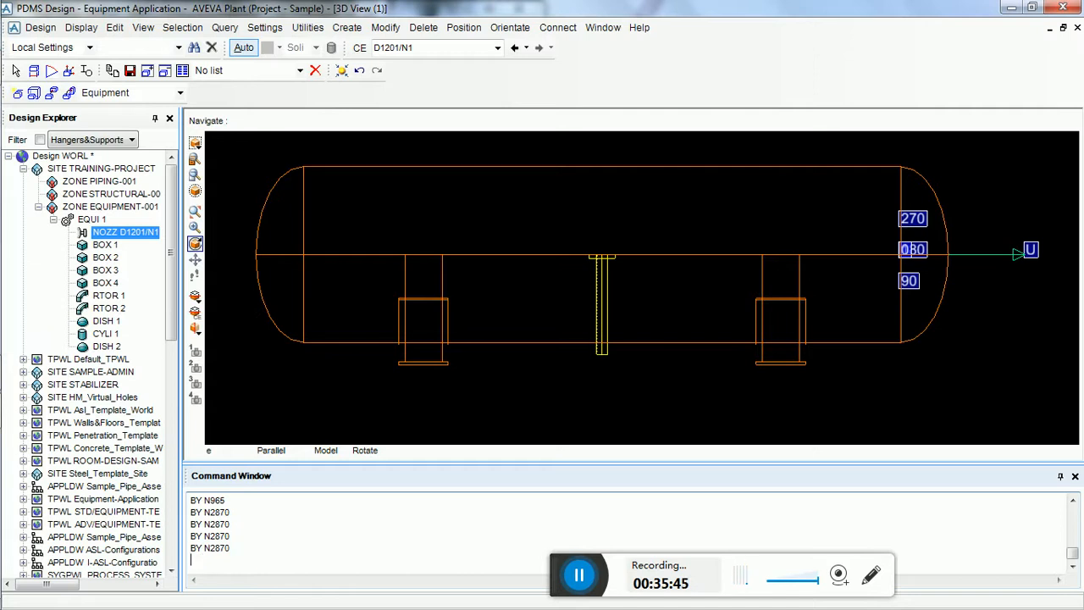
{"action": "type", "text": "BY U800"}
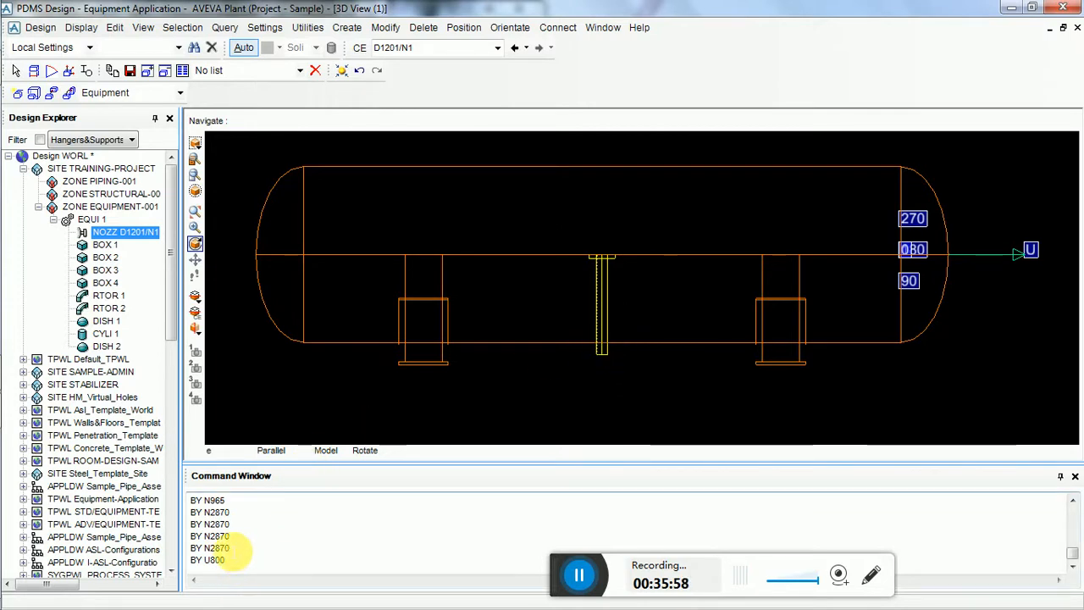
{"action": "left_click", "coordinate": [233, 559]}
{"action": "key", "text": "Return"}
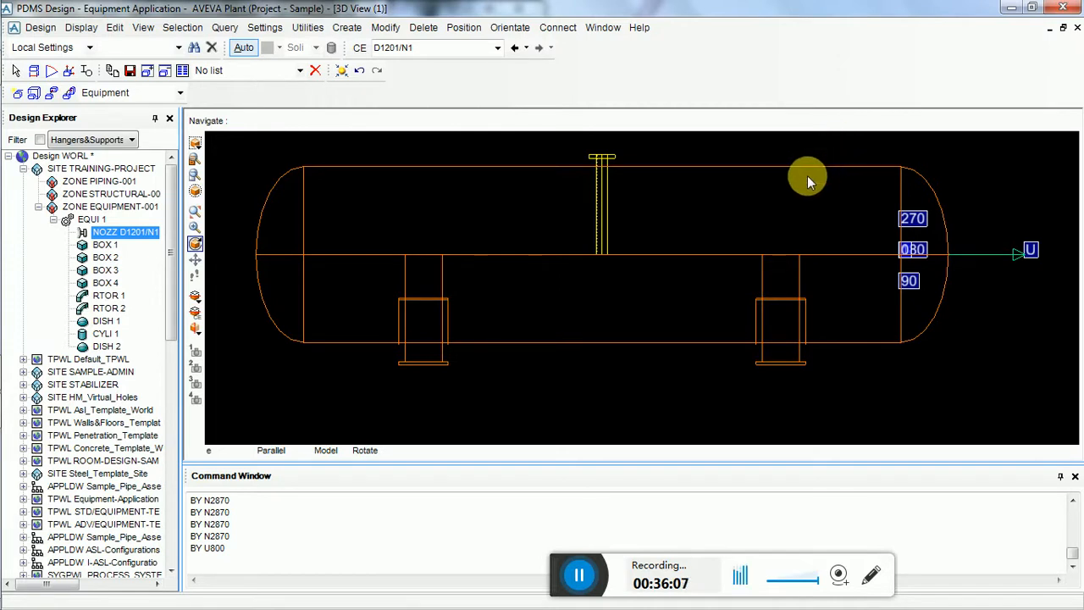
Step: Shift nozzle D1201/N1 along the vessel 2400 south and back 508 north with BY S2400 and BY N508
{"action": "left_click", "coordinate": [250, 555]}
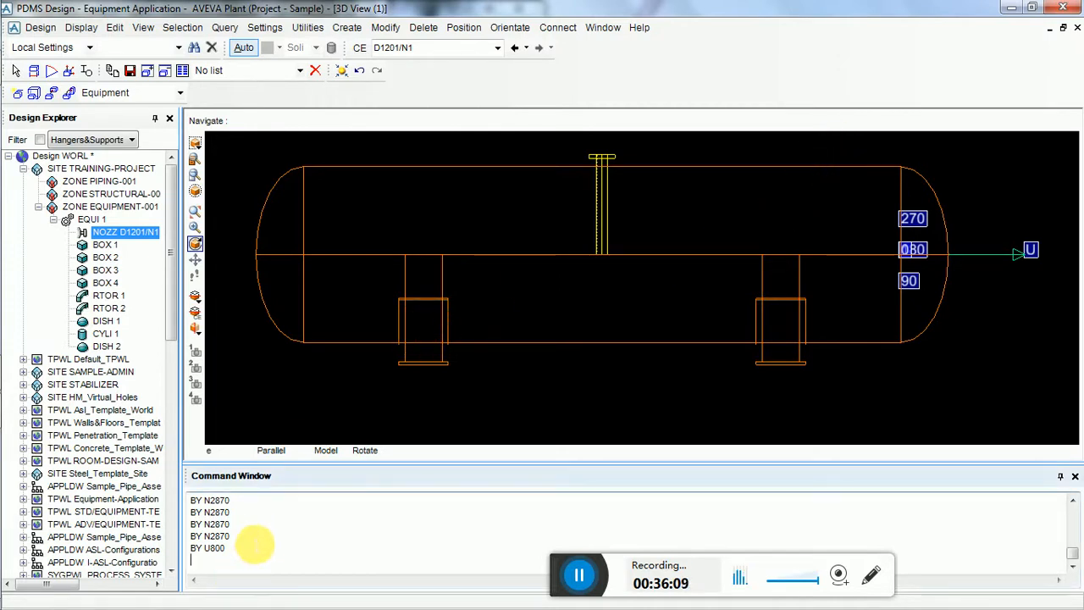
{"action": "type", "text": "BY S"}
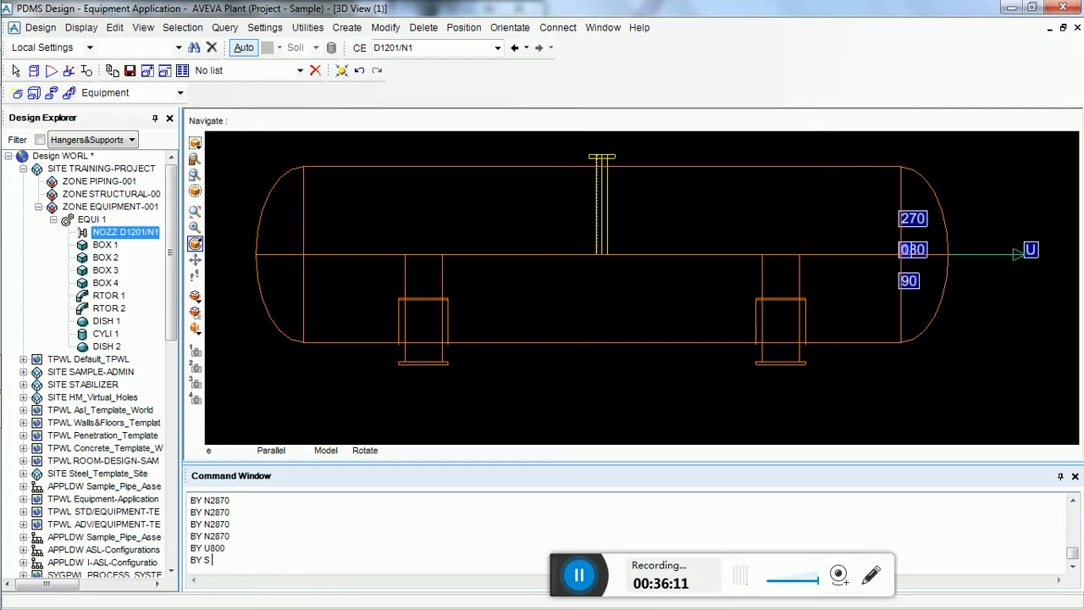
{"action": "type", "text": "2400"}
{"action": "key", "text": "Return"}
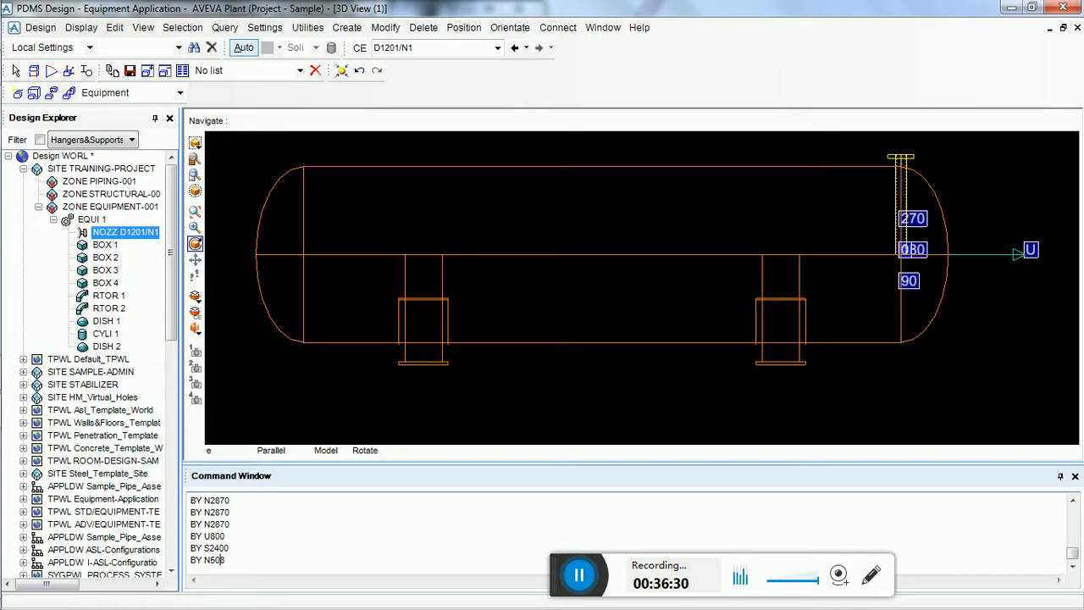
{"action": "key", "text": "Return"}
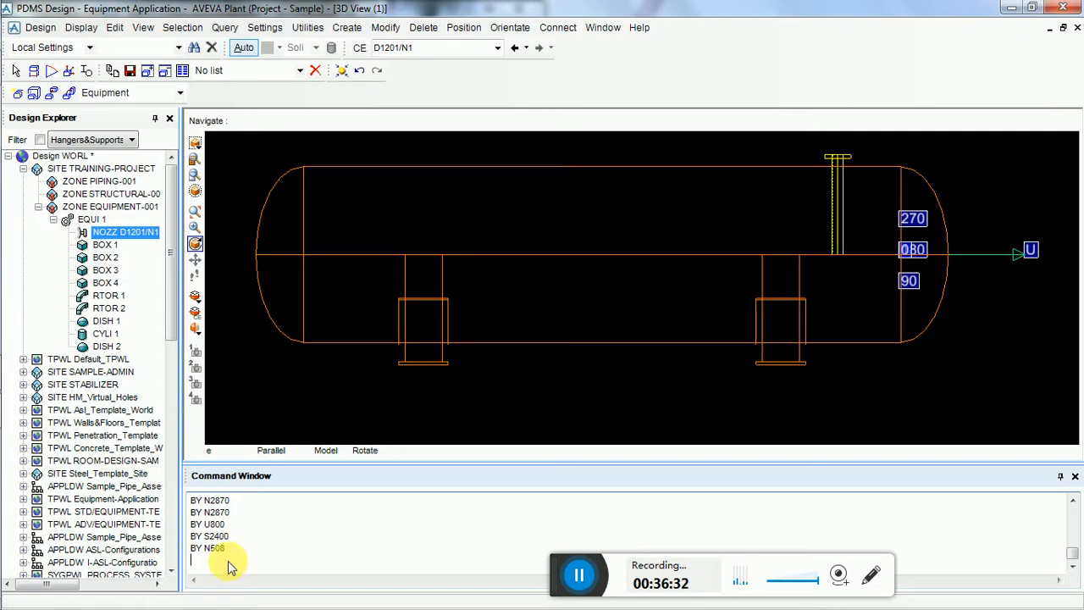
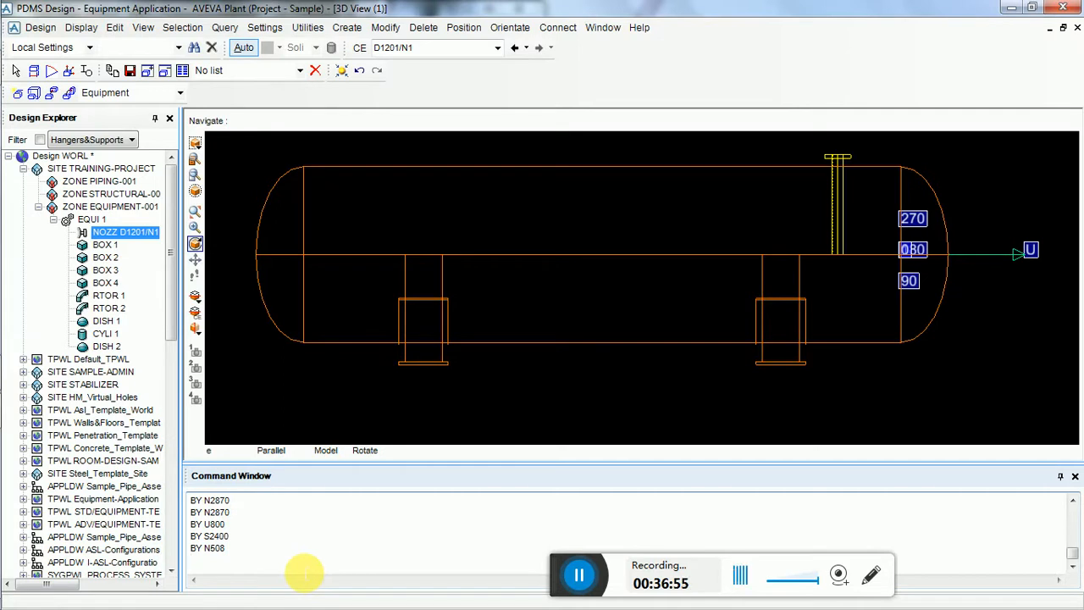
Step: Display the coordinate axes at nozzle D1201/N1 with the command AXES AT CE
{"action": "type", "text": "AXE"}
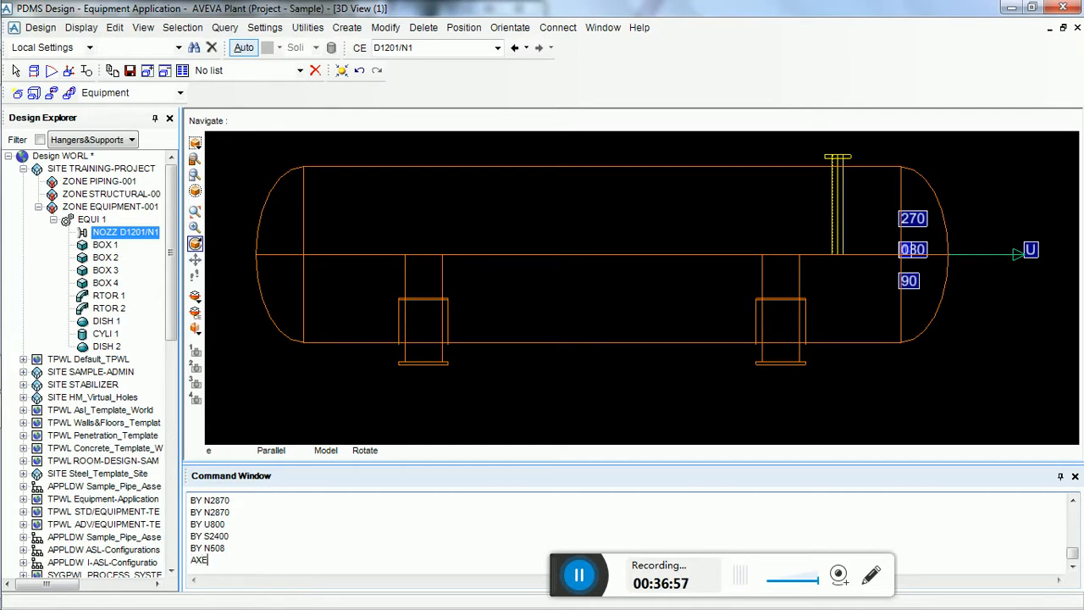
{"action": "type", "text": "S AT CE"}
{"action": "key", "text": "Return"}
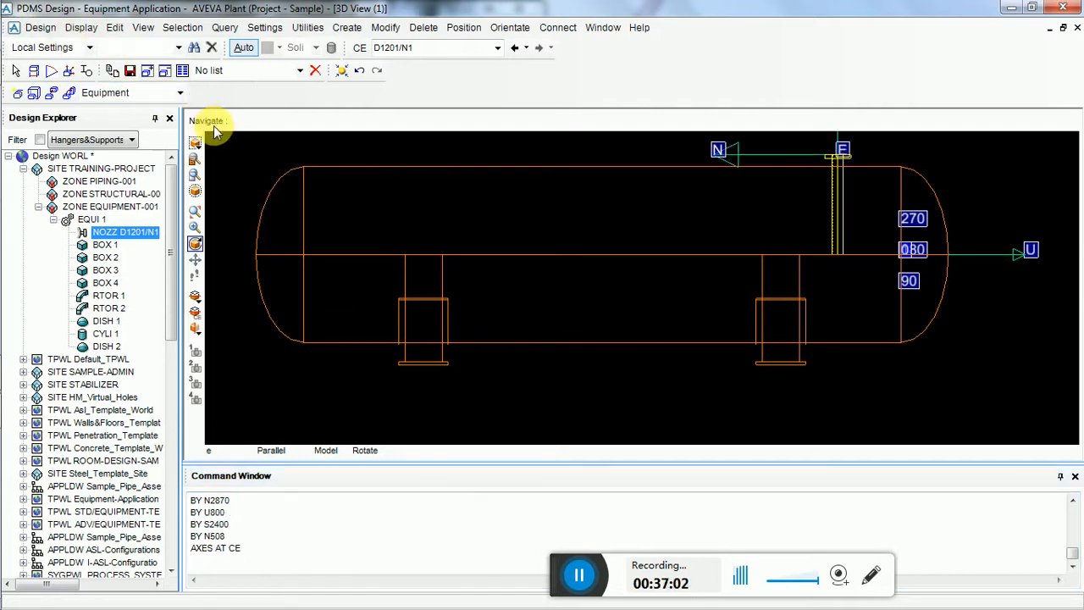
Step: Make EQUI 1 the current element and turn off the nozzle's axes with the command AXES AT CE OFF
{"action": "left_click", "coordinate": [93, 220]}
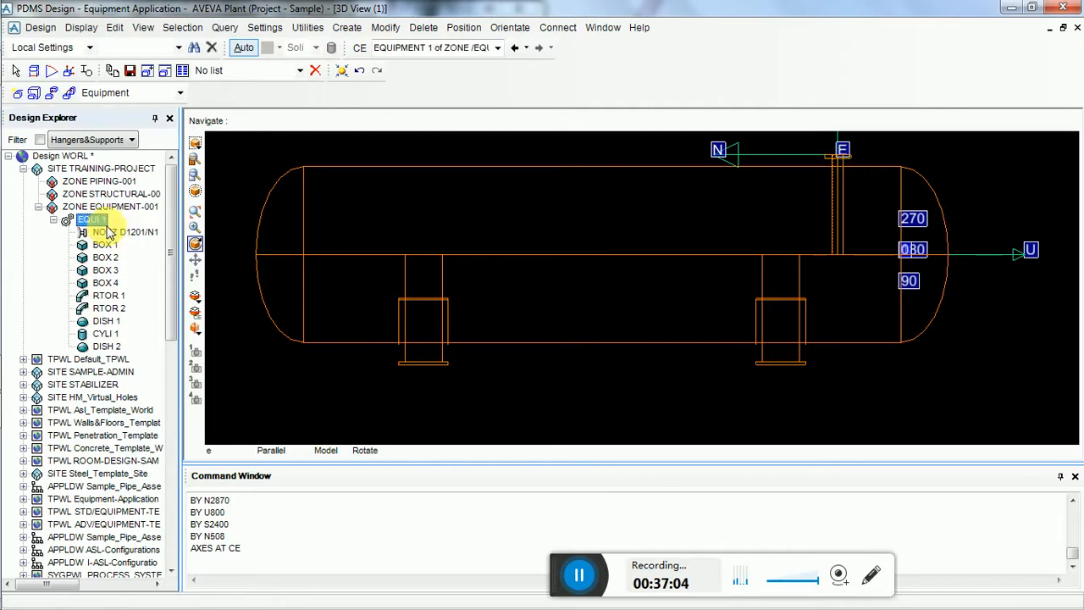
{"action": "double_click", "coordinate": [95, 221]}
{"action": "double_click", "coordinate": [95, 222]}
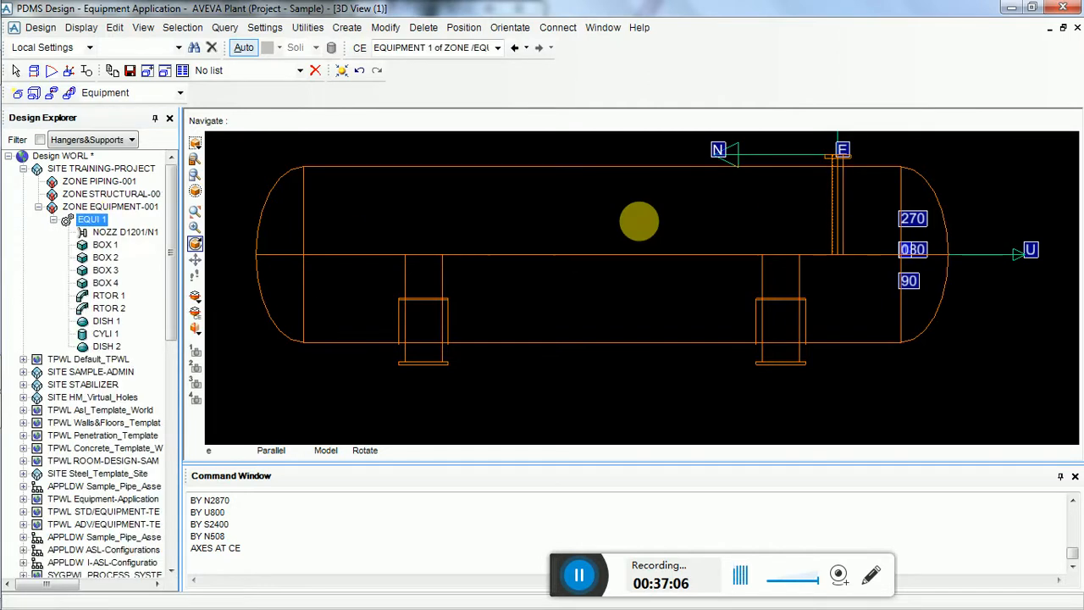
{"action": "left_click", "coordinate": [254, 558]}
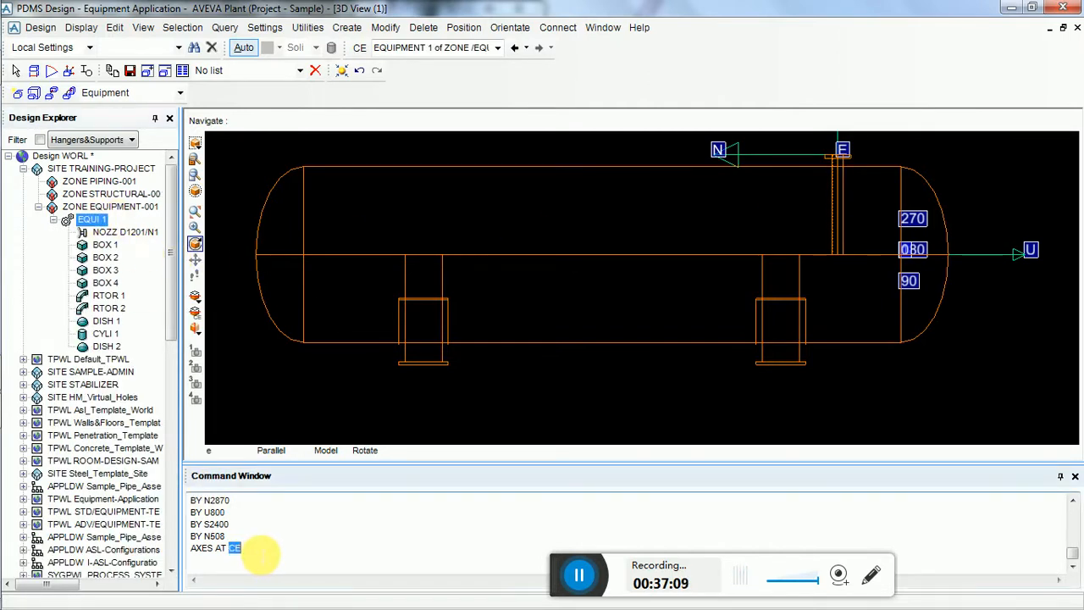
{"action": "type", "text": "AXES AT CEO"}
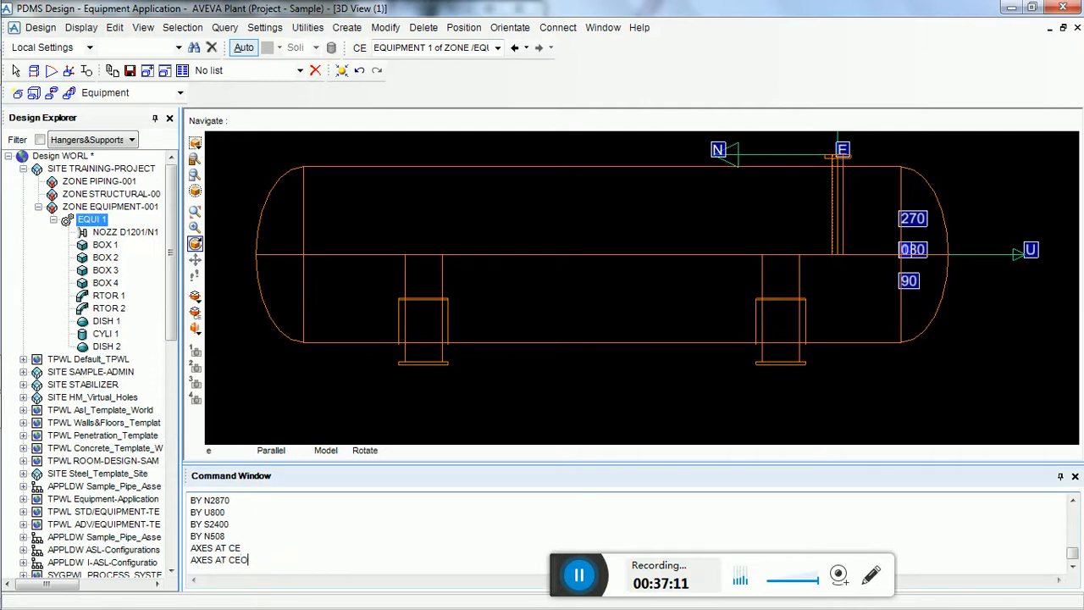
{"action": "type", "text": "FF"}
{"action": "key", "text": "BackSpace"}
{"action": "key", "text": "BackSpace"}
{"action": "key", "text": "BackSpace"}
{"action": "type", "text": "OFF"}
{"action": "key", "text": "Return"}
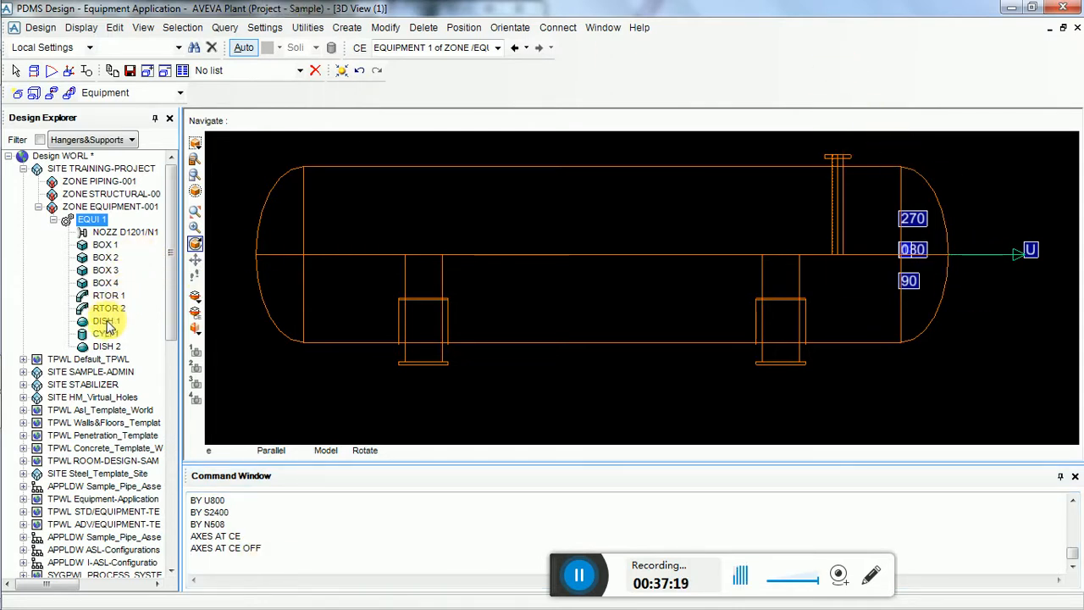
Step: Try to remove the remaining axes beside the vessel's end by running AXES AT CE OFF on DISH 1
{"action": "left_click", "coordinate": [106, 322]}
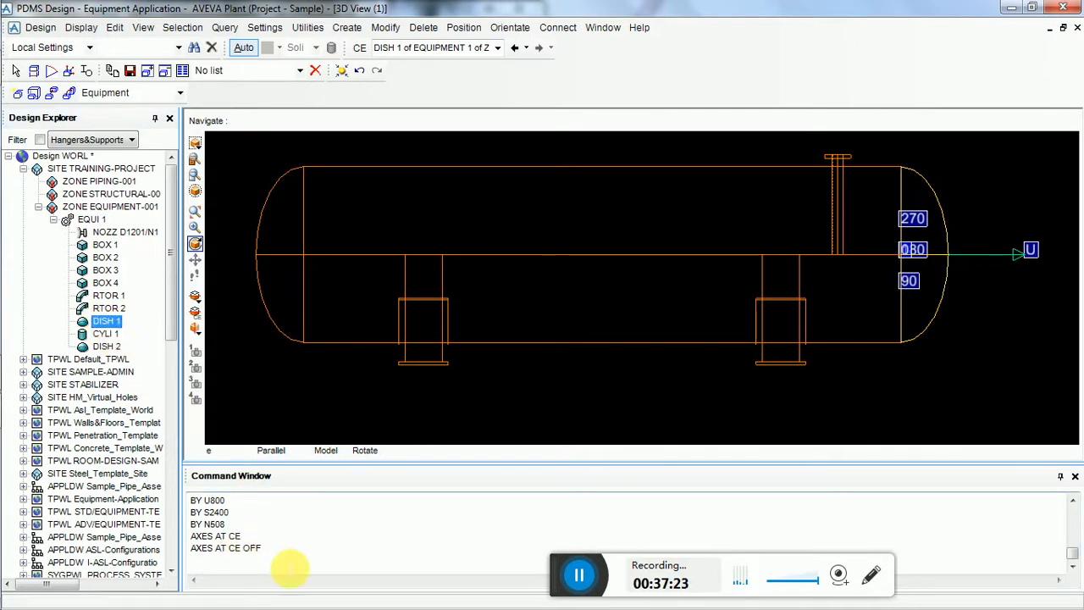
{"action": "left_click_drag", "start_coordinate": [263, 548], "coordinate": [195, 548]}
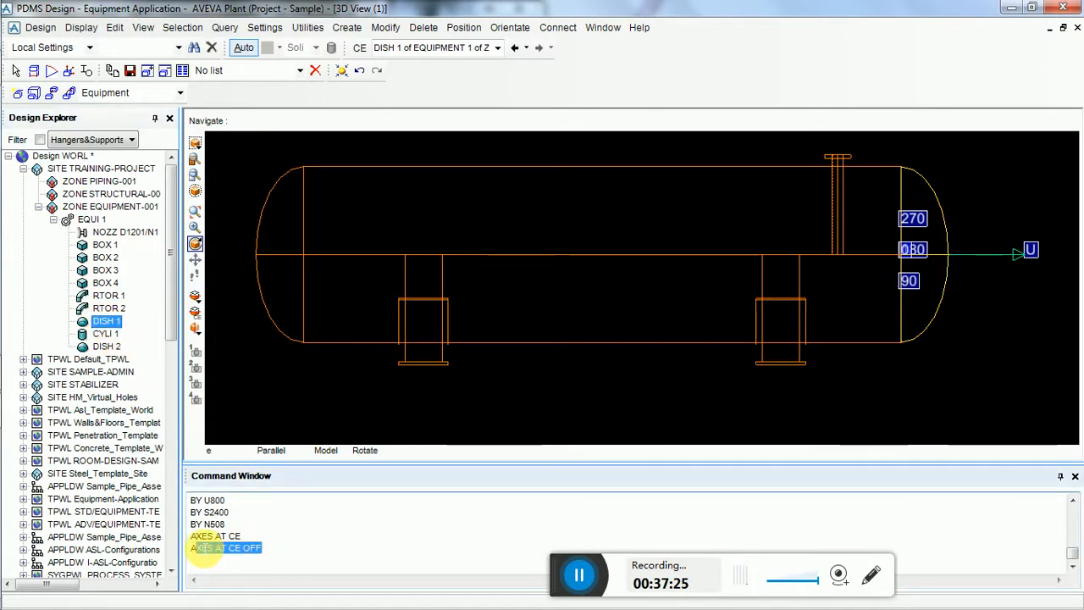
{"action": "left_click_drag", "start_coordinate": [285, 554], "coordinate": [196, 552]}
{"action": "key", "text": "ctrl+c"}
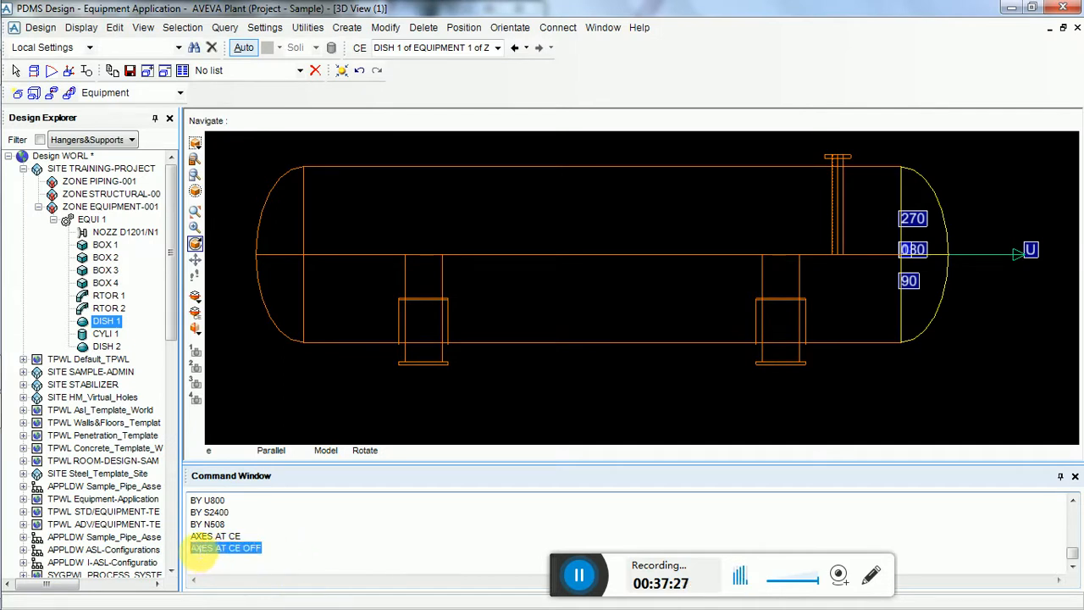
{"action": "left_click", "coordinate": [222, 573]}
{"action": "key", "text": "ctrl+v"}
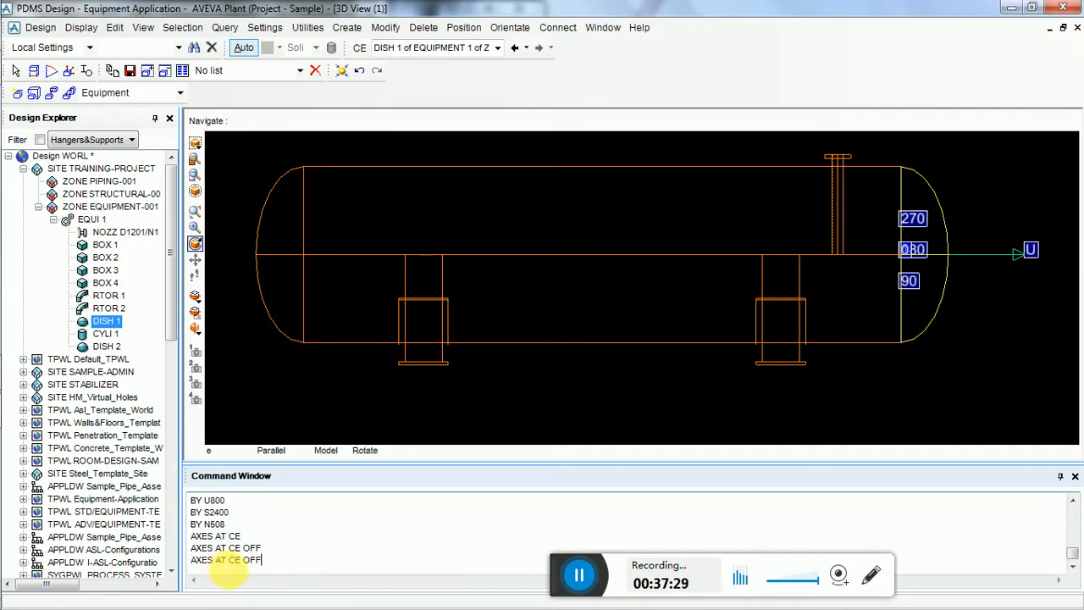
{"action": "key", "text": "Return"}
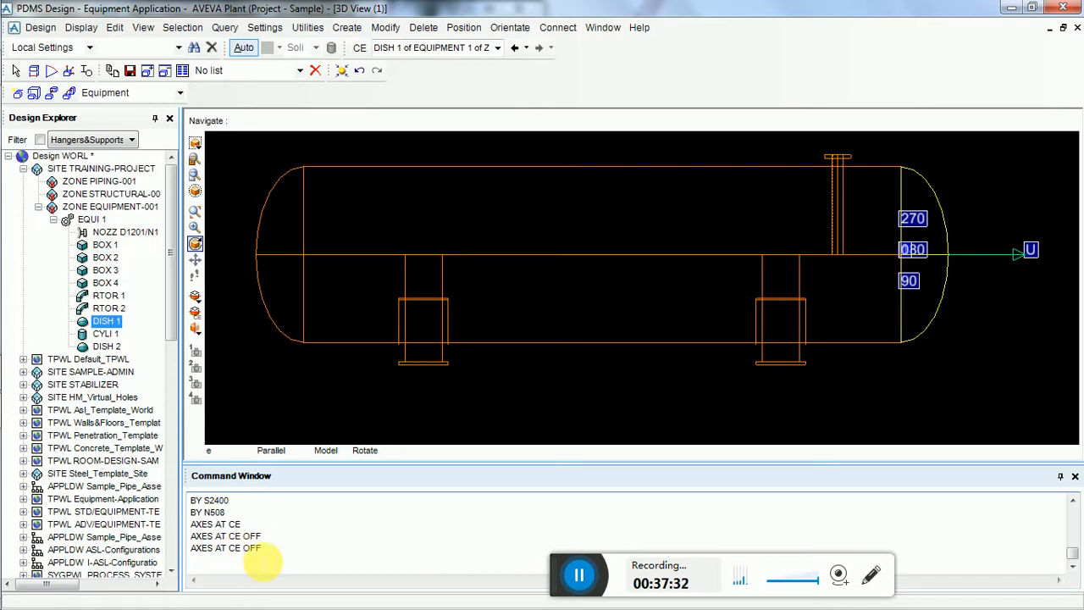
{"action": "type", "text": "AXE"}
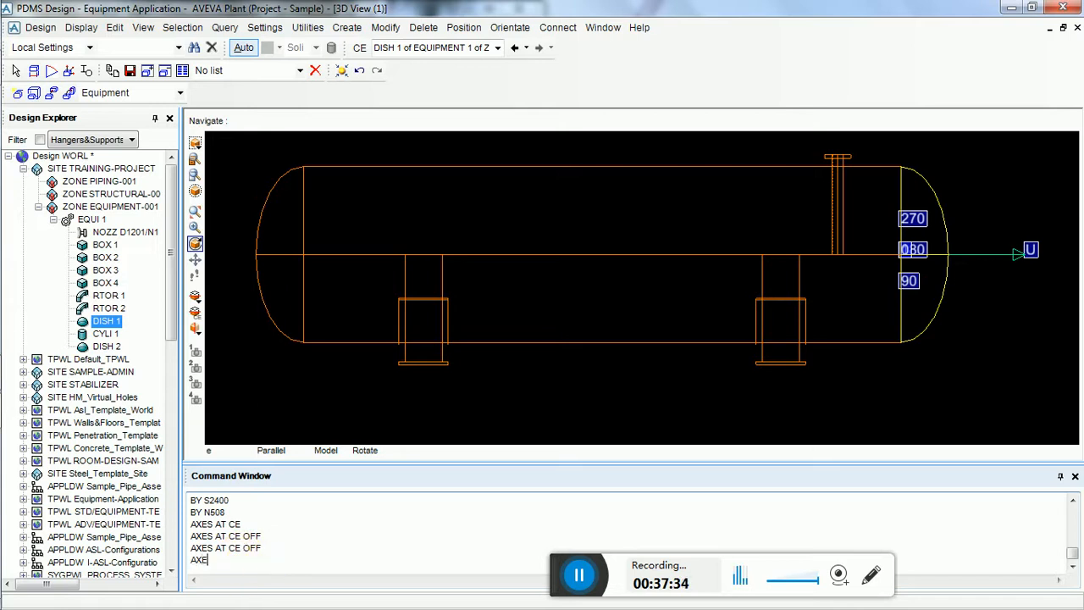
{"action": "type", "text": "S AT CE OFF"}
{"action": "key", "text": "Return"}
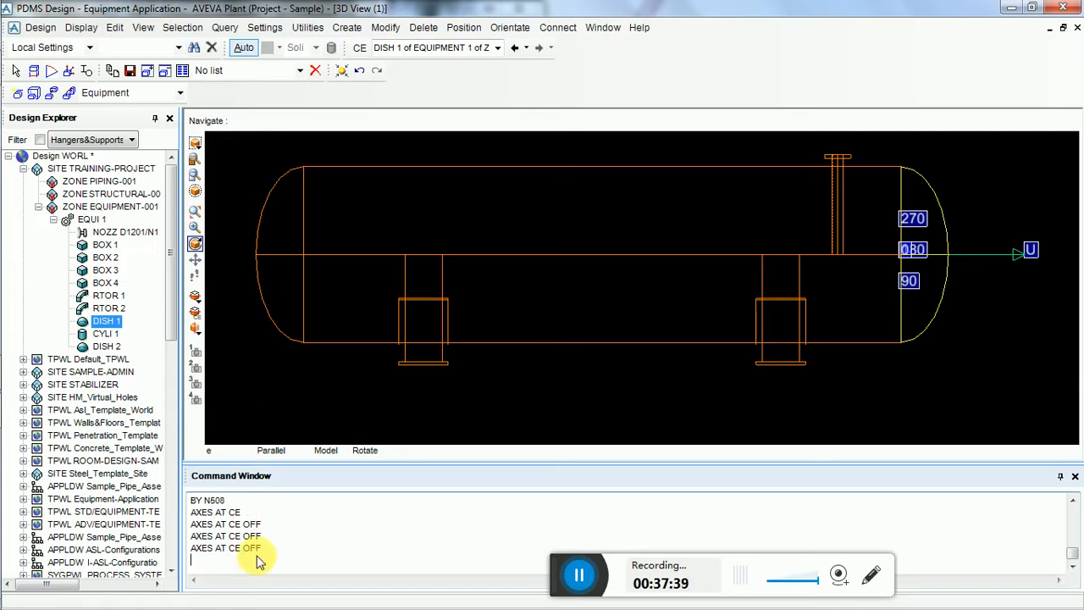
Step: Try to remove the remaining axes by running AXES AT CE OFF with DISH 2 as the current element
{"action": "left_click", "coordinate": [109, 345]}
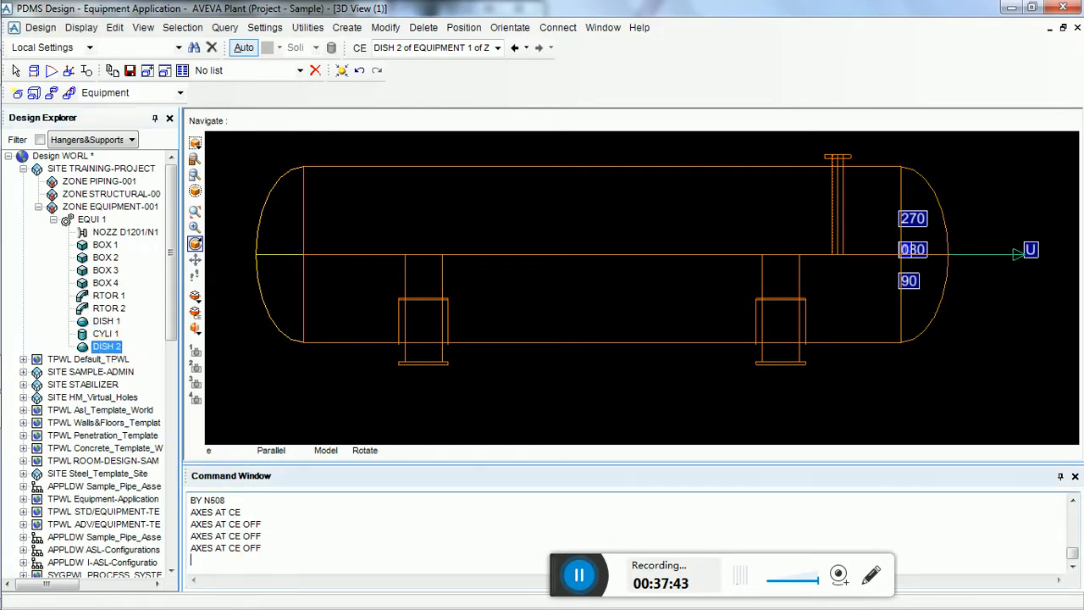
{"action": "type", "text": "AXES AT CE OFF"}
{"action": "key", "text": "Return"}
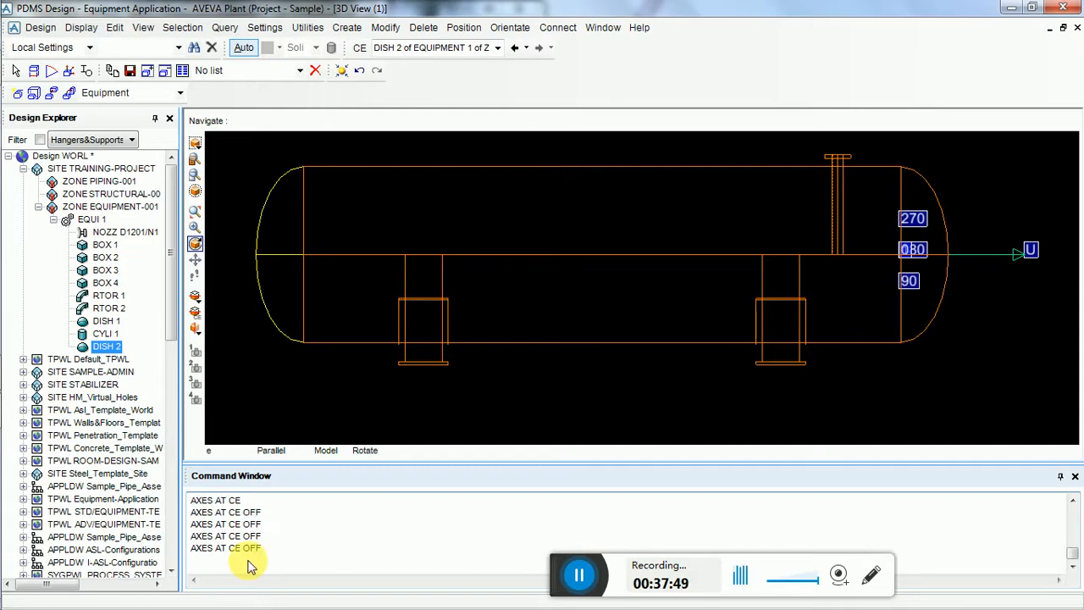
{"action": "left_click", "coordinate": [459, 457]}
{"action": "scroll", "coordinate": [257, 594], "scroll_direction": "up", "scroll_amount": 3}
{"action": "scroll", "coordinate": [261, 553], "scroll_direction": "down", "scroll_amount": 3}
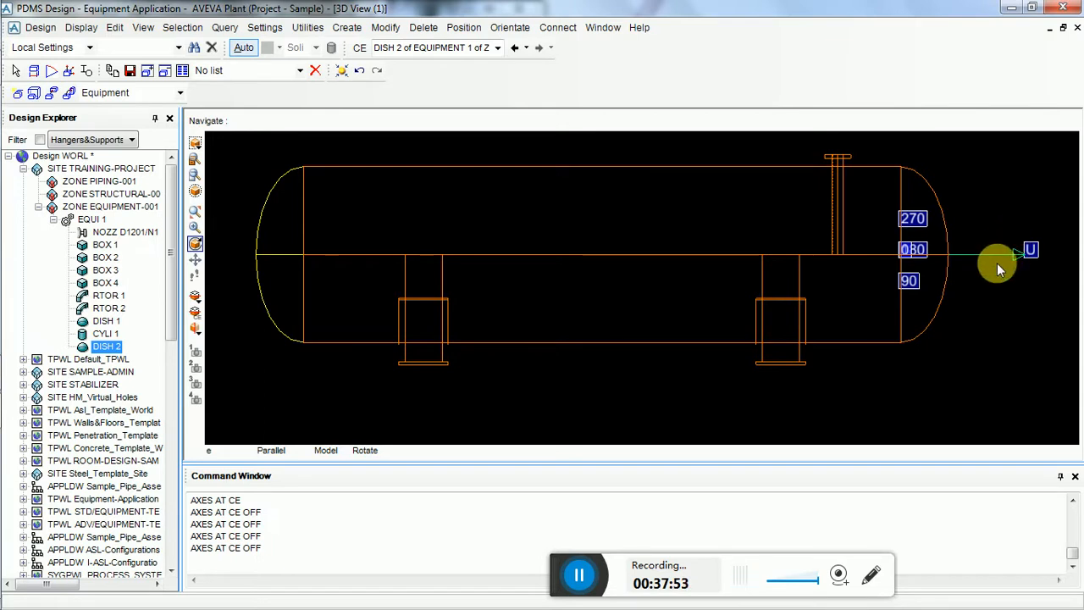
Step: Make EQUI 1 the current element and display the axes at its origin with the command AXES AT CE
{"action": "left_click", "coordinate": [95, 220]}
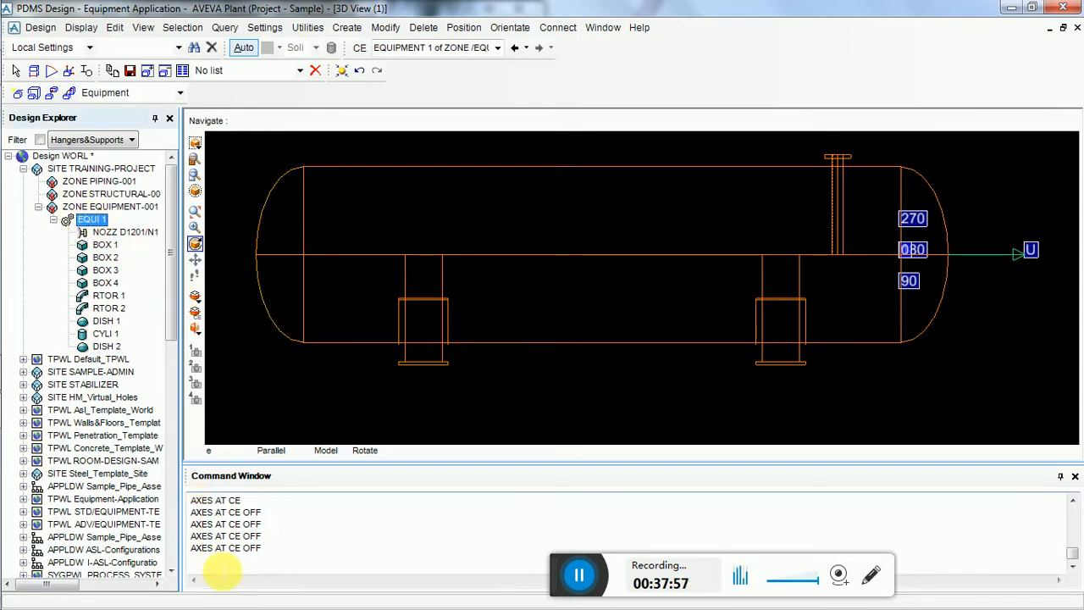
{"action": "left_click", "coordinate": [229, 551]}
{"action": "type", "text": "AXES"}
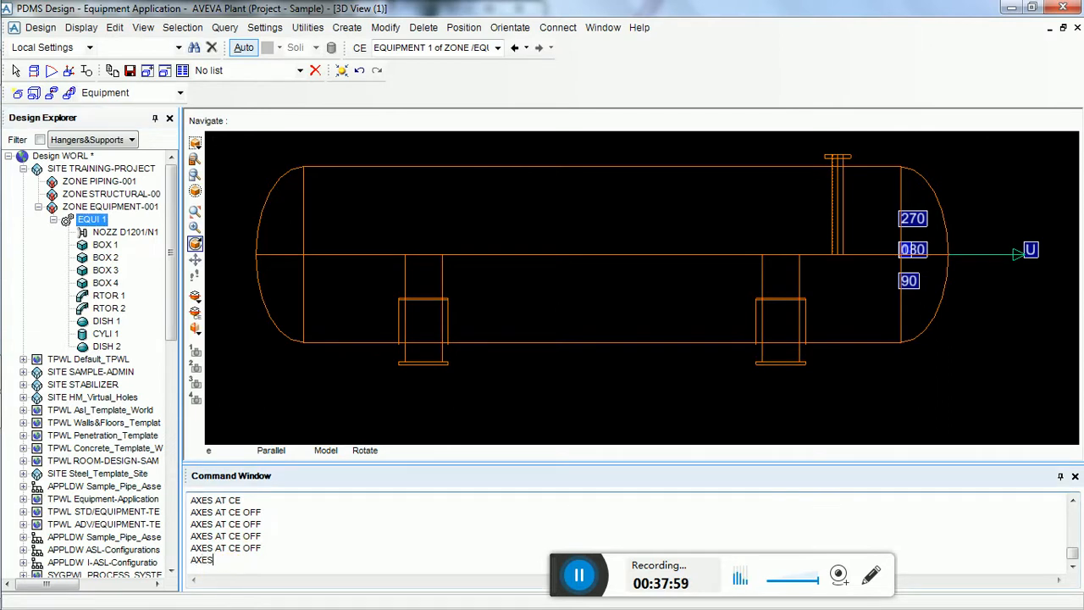
{"action": "type", "text": " AT CE"}
{"action": "key", "text": "Return"}
{"action": "scroll", "coordinate": [226, 548], "scroll_direction": "up", "scroll_amount": 1}
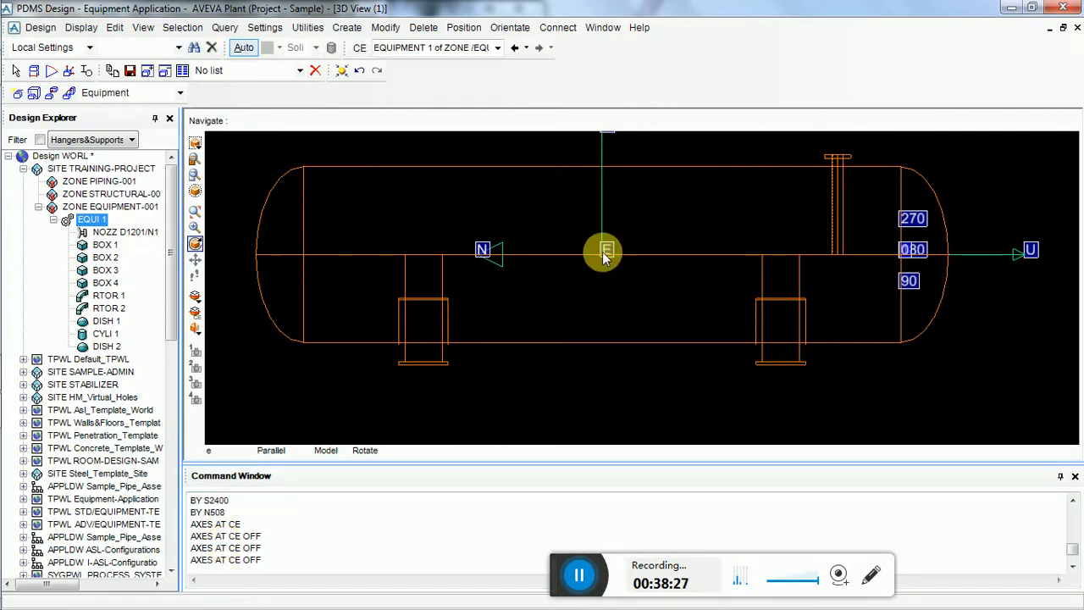
{"action": "scroll", "coordinate": [590, 344], "scroll_direction": "down", "scroll_amount": 1}
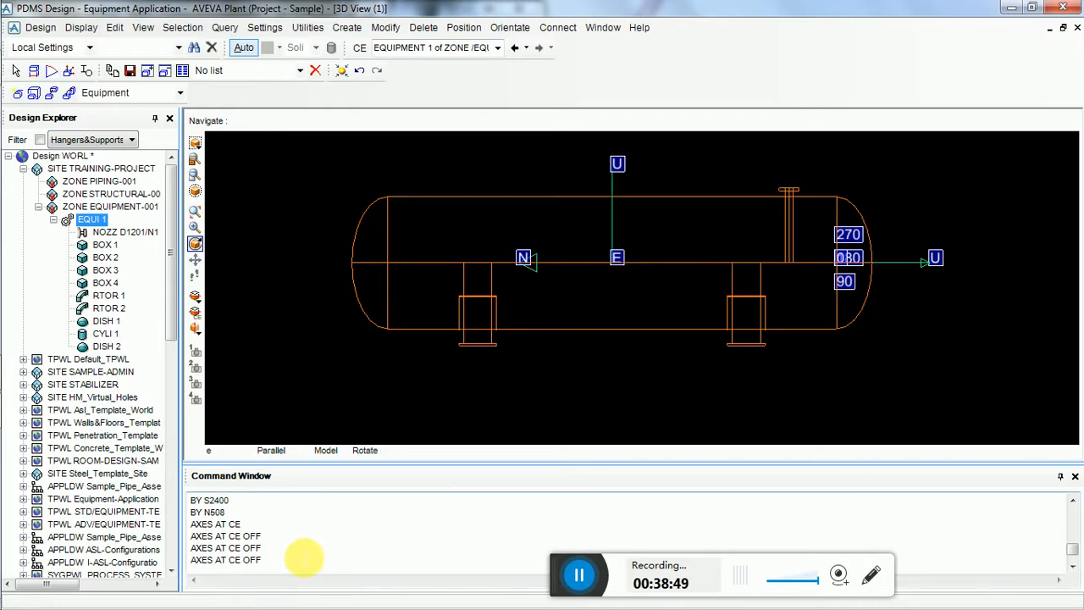
{"action": "left_click", "coordinate": [309, 562]}
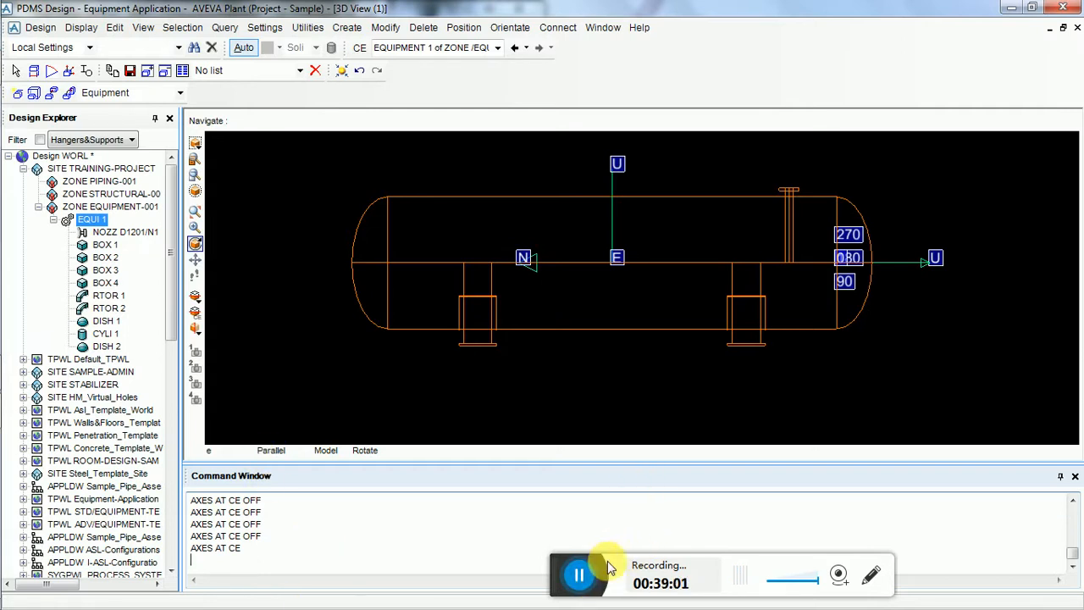
{"action": "left_click_drag", "start_coordinate": [569, 571], "coordinate": [701, 552]}
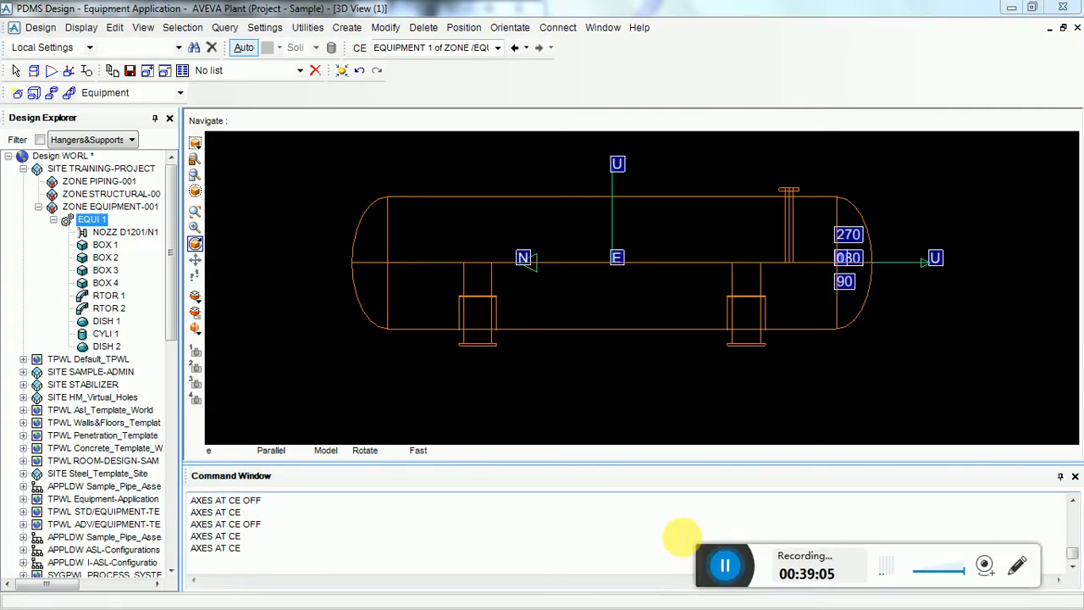
{"action": "left_click", "coordinate": [599, 258]}
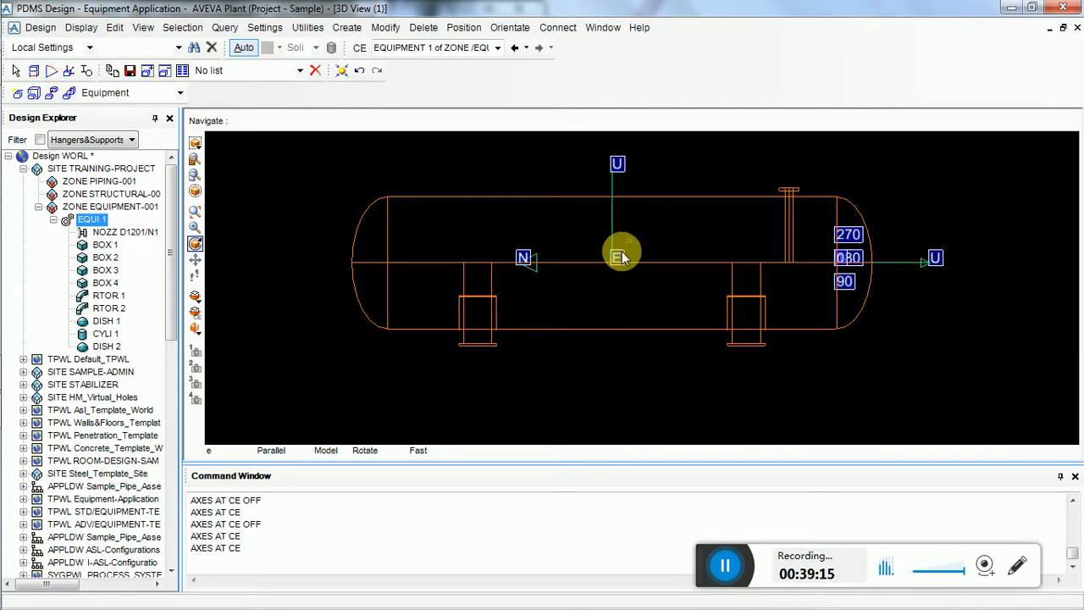
{"action": "scroll", "coordinate": [843, 259], "scroll_direction": "up", "scroll_amount": 1}
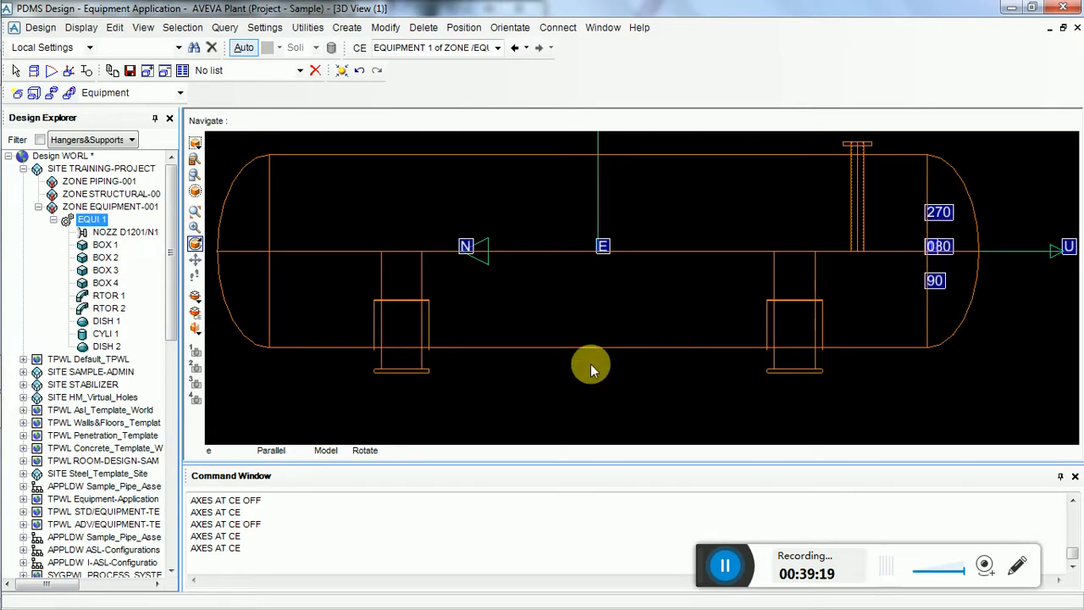
Step: Move EQUI 1's equipment origin to point P2 of DISH 1 by identifying the point, and decline returning to the initial origin
{"action": "scroll", "coordinate": [593, 302], "scroll_direction": "down", "scroll_amount": 1}
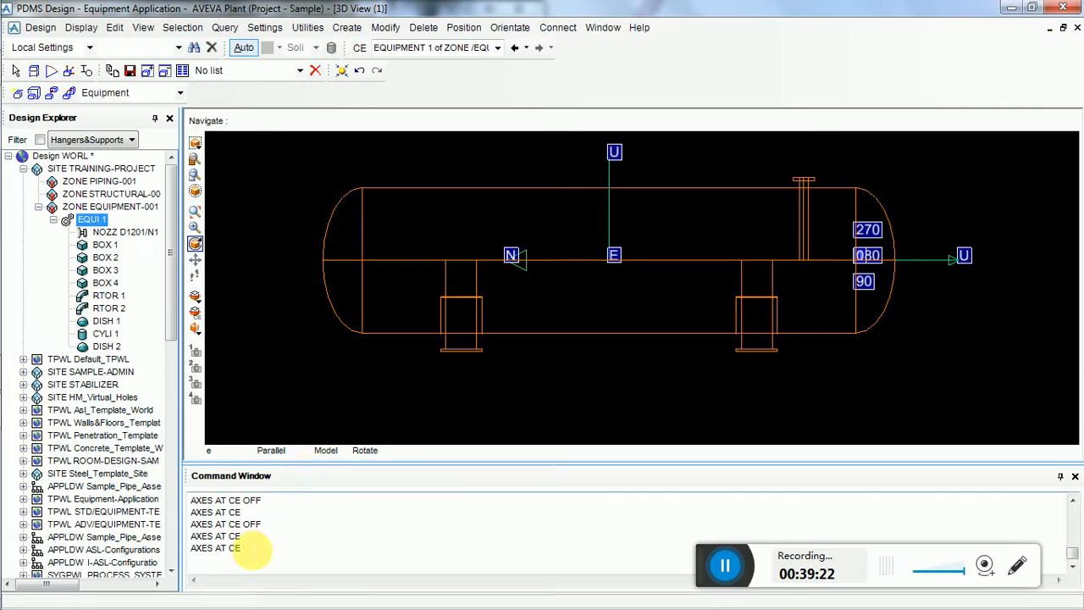
{"action": "left_click", "coordinate": [271, 524]}
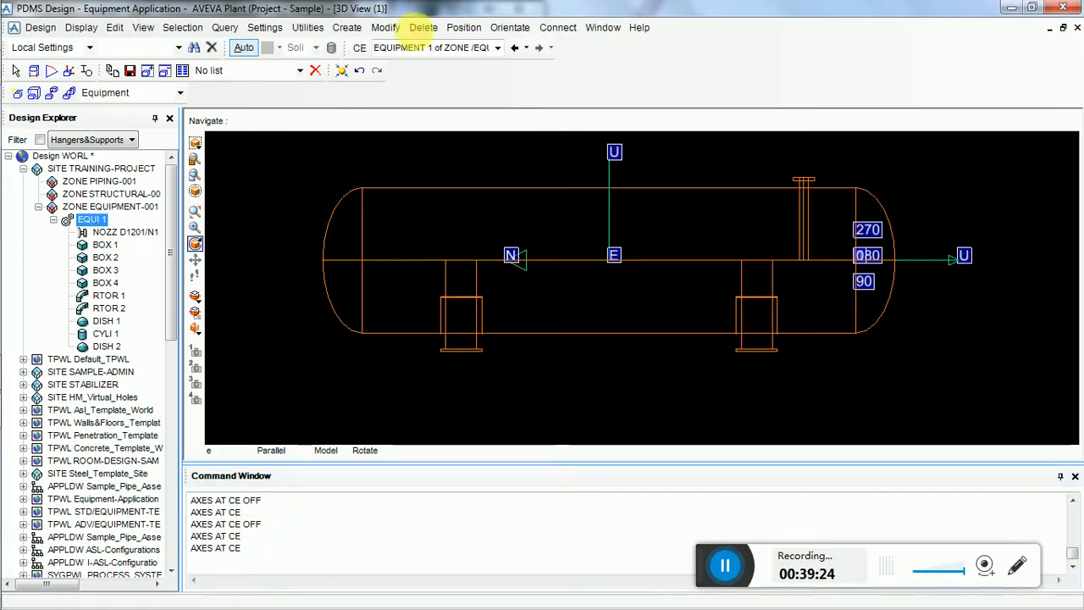
{"action": "left_click", "coordinate": [386, 28]}
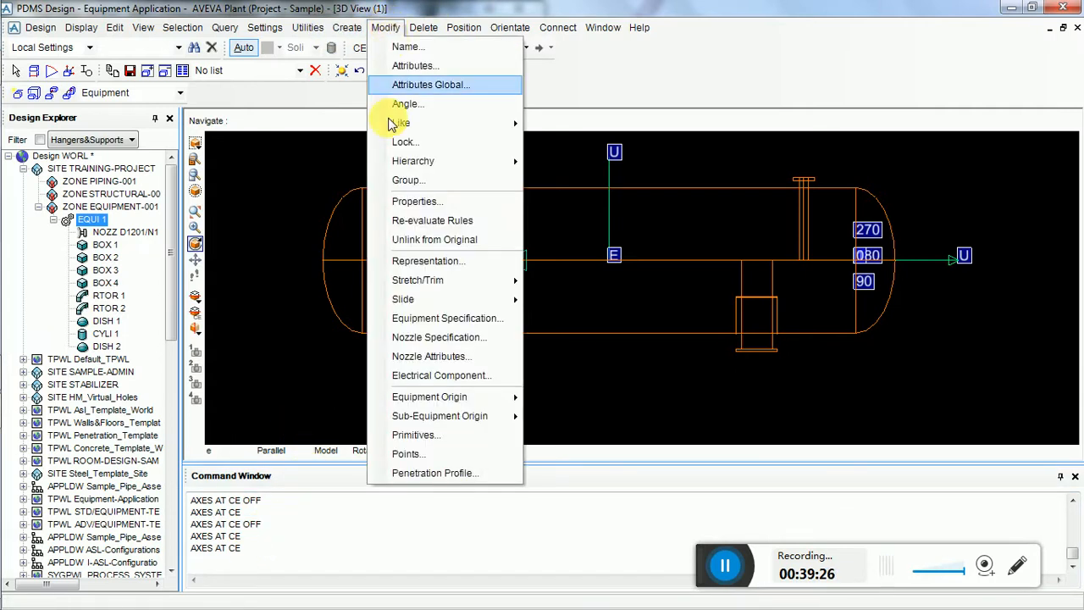
{"action": "mouse_move", "coordinate": [508, 399]}
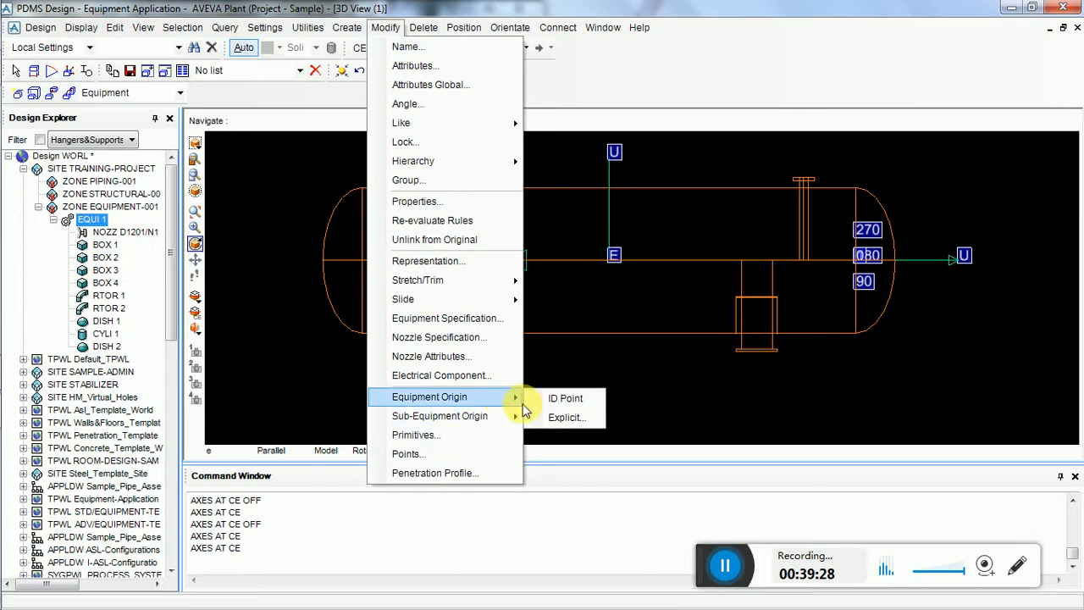
{"action": "left_click", "coordinate": [559, 398]}
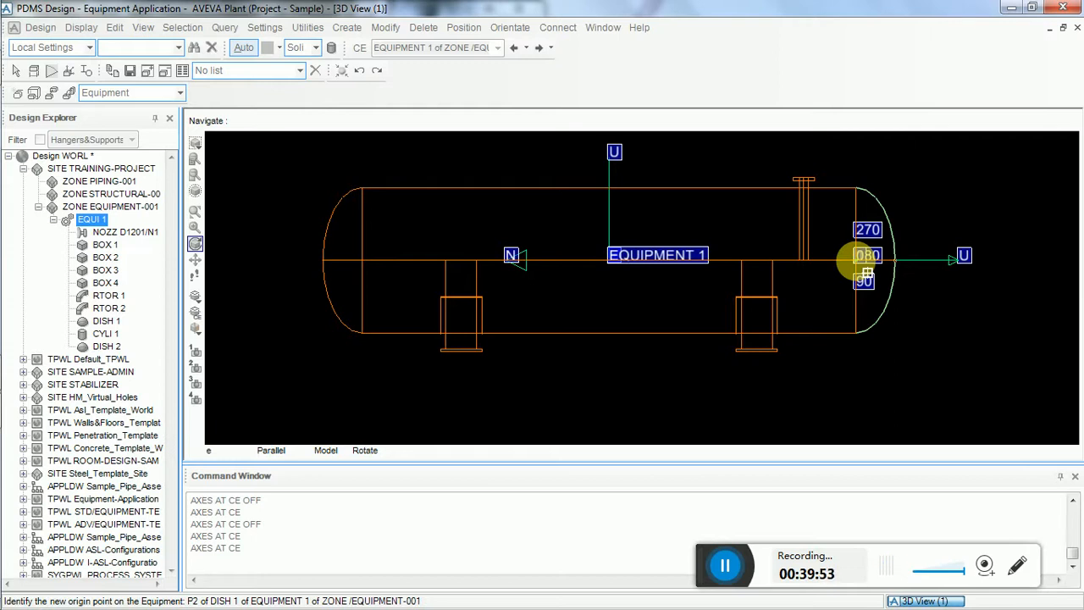
{"action": "left_click", "coordinate": [865, 269]}
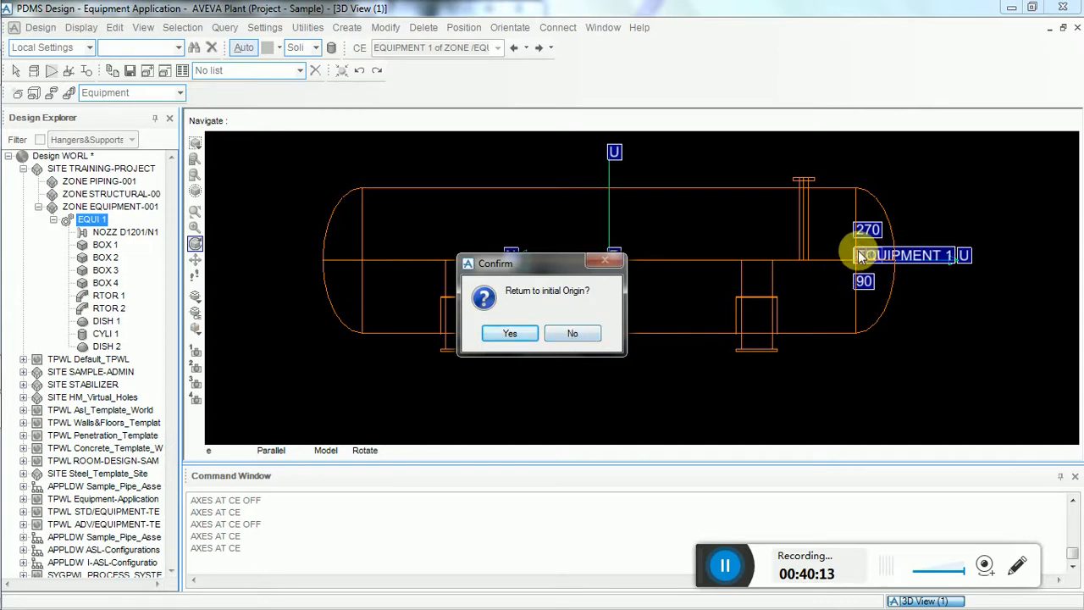
{"action": "left_click", "coordinate": [579, 334]}
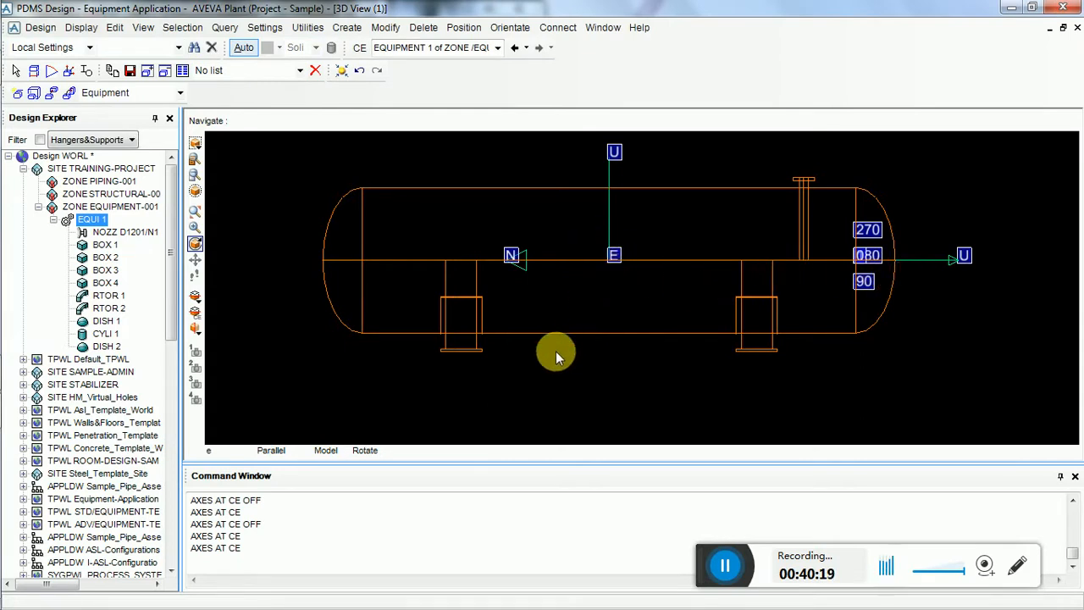
Step: Turn off the axes at EQUI 1's former origin with the command AXES AT CE OFF
{"action": "left_click_drag", "start_coordinate": [266, 526], "coordinate": [184, 529]}
{"action": "key", "text": "ctrl+c"}
{"action": "left_click", "coordinate": [214, 559]}
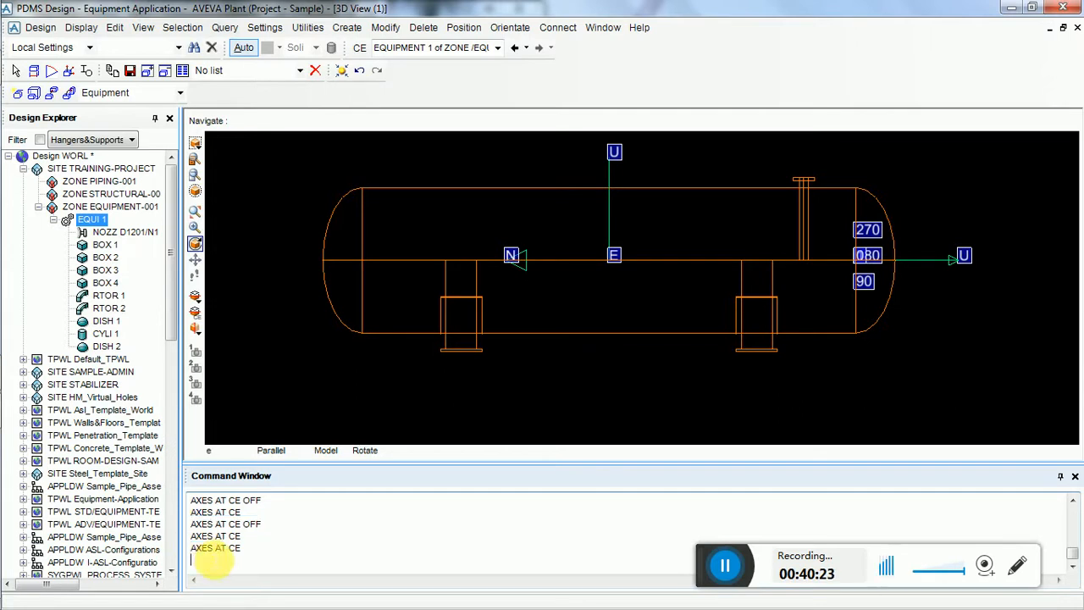
{"action": "key", "text": "ctrl+v"}
{"action": "key", "text": "Return"}
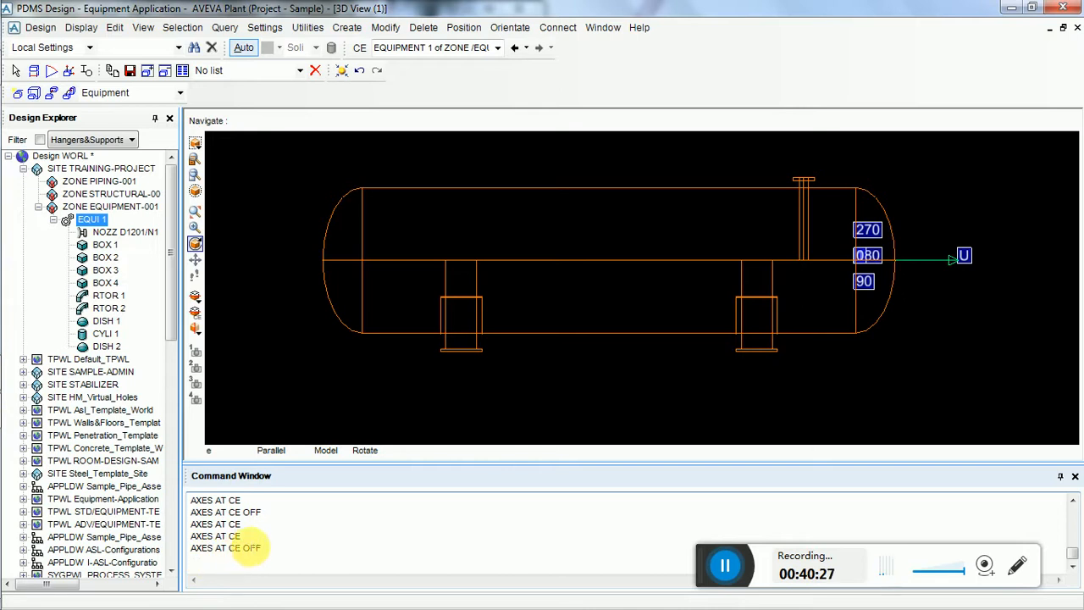
Step: Display the axes at EQUI 1's new origin with the command AXES AT CE and examine their location on the vessel
{"action": "left_click_drag", "start_coordinate": [248, 544], "coordinate": [199, 546]}
{"action": "key", "text": "ctrl+c"}
{"action": "left_click", "coordinate": [221, 575]}
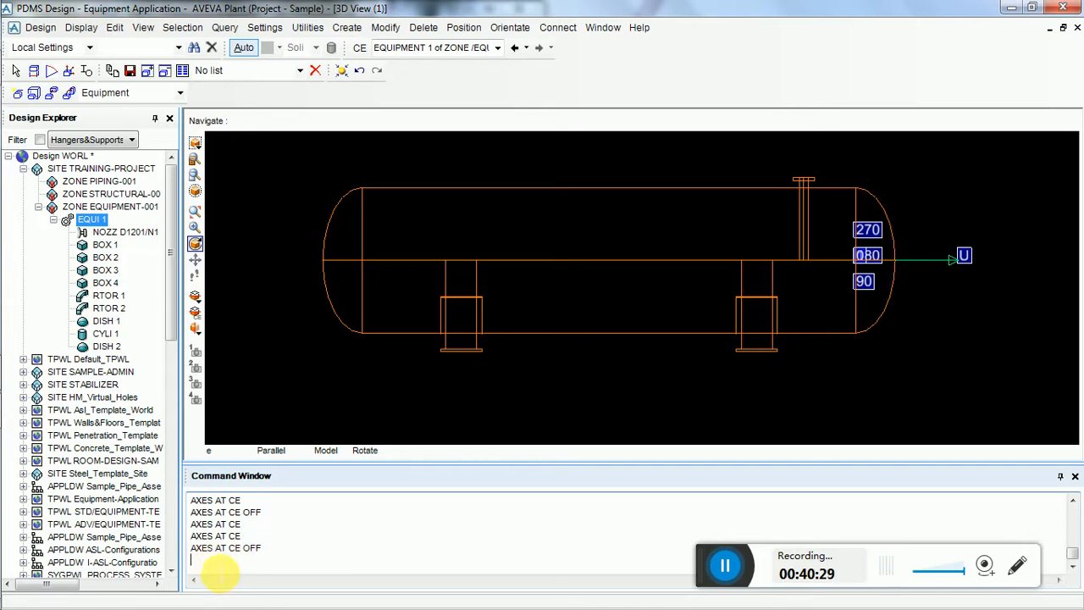
{"action": "key", "text": "ctrl+v"}
{"action": "key", "text": "Return"}
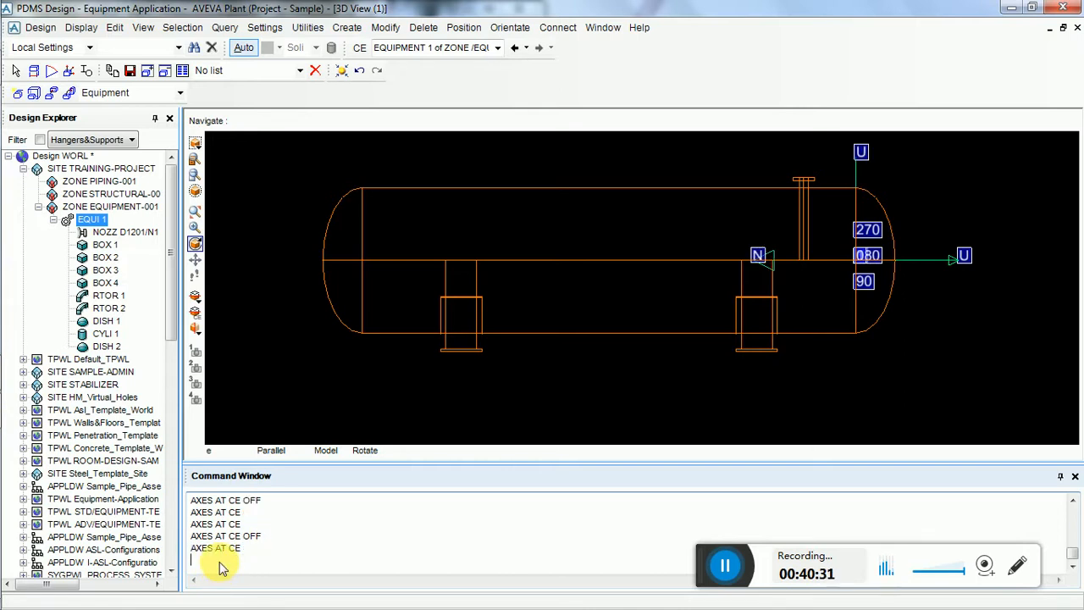
{"action": "scroll", "coordinate": [819, 258], "scroll_direction": "up", "scroll_amount": 3}
{"action": "scroll", "coordinate": [620, 412], "scroll_direction": "down", "scroll_amount": 3}
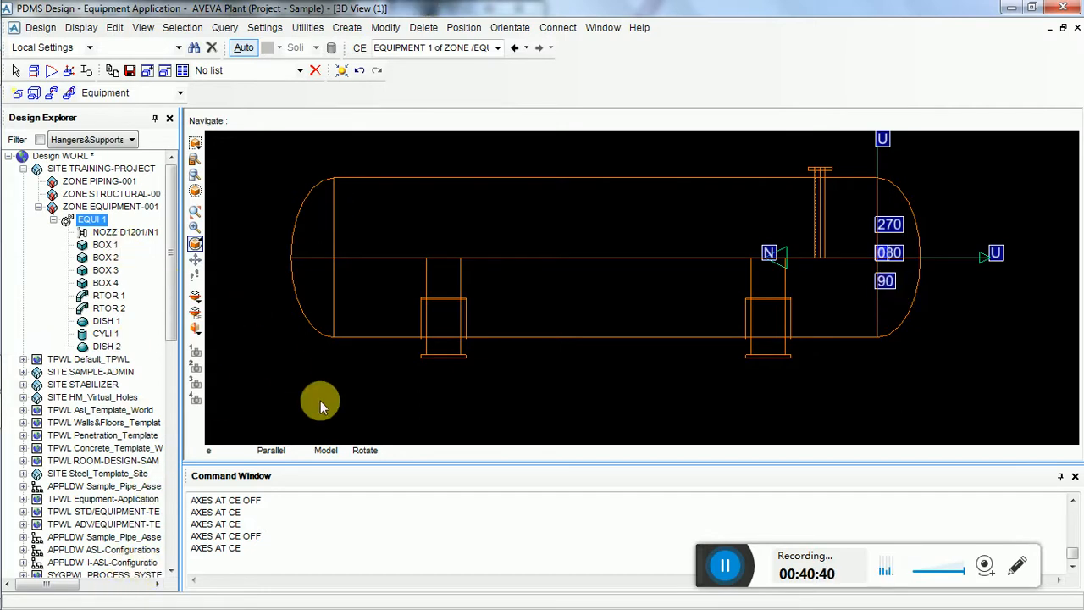
Step: Turn off the axes at the new equipment origin by running AXES AT CE OFF again
{"action": "left_click", "coordinate": [283, 566]}
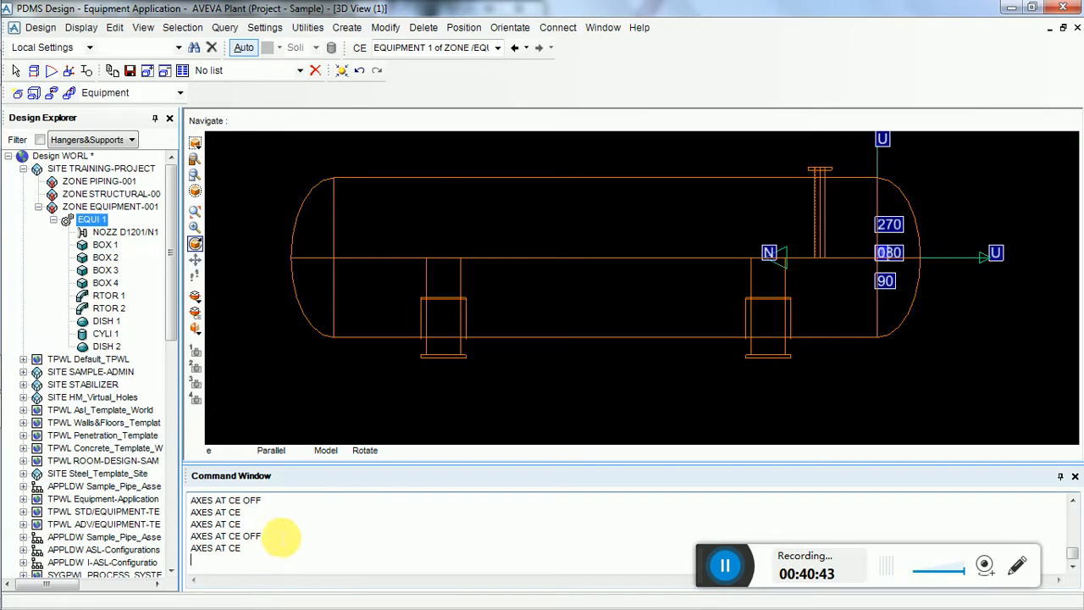
{"action": "left_click_drag", "start_coordinate": [192, 537], "coordinate": [272, 535]}
{"action": "key", "text": "ctrl+c"}
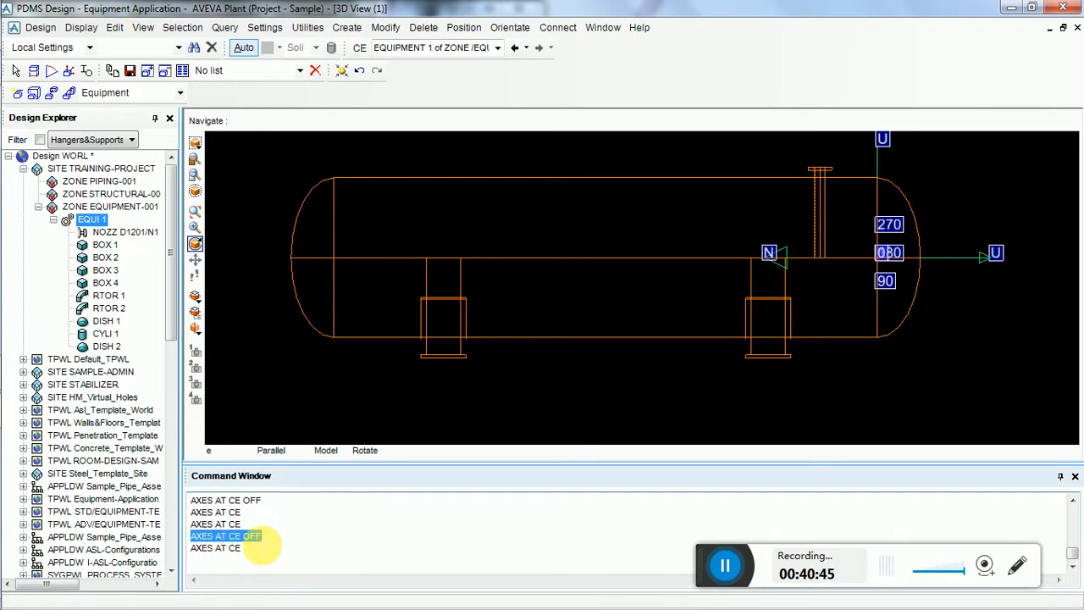
{"action": "left_click", "coordinate": [245, 565]}
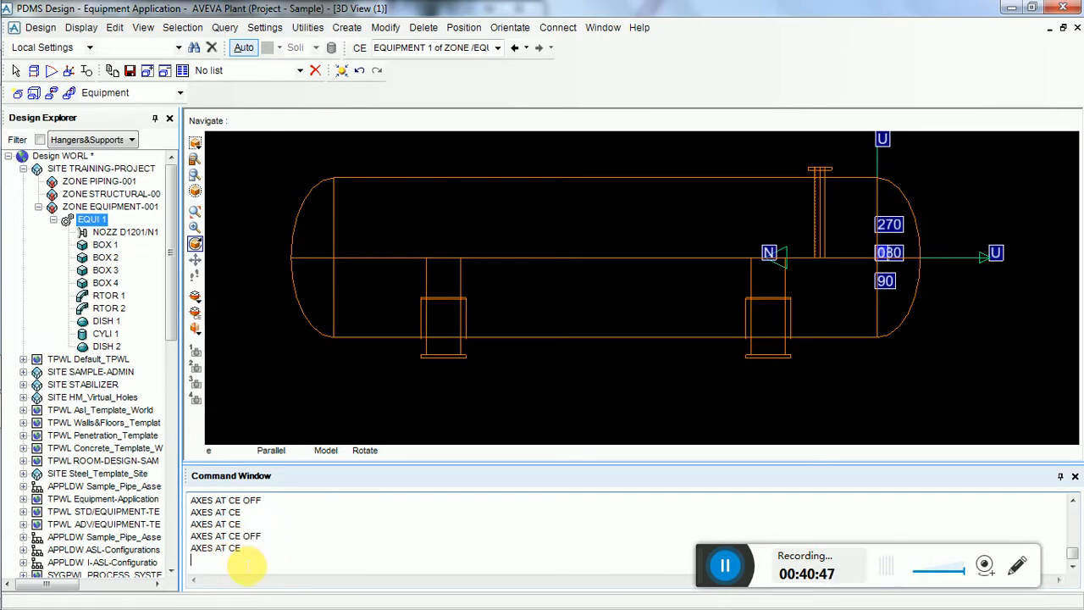
{"action": "key", "text": "ctrl+v"}
{"action": "key", "text": "Return"}
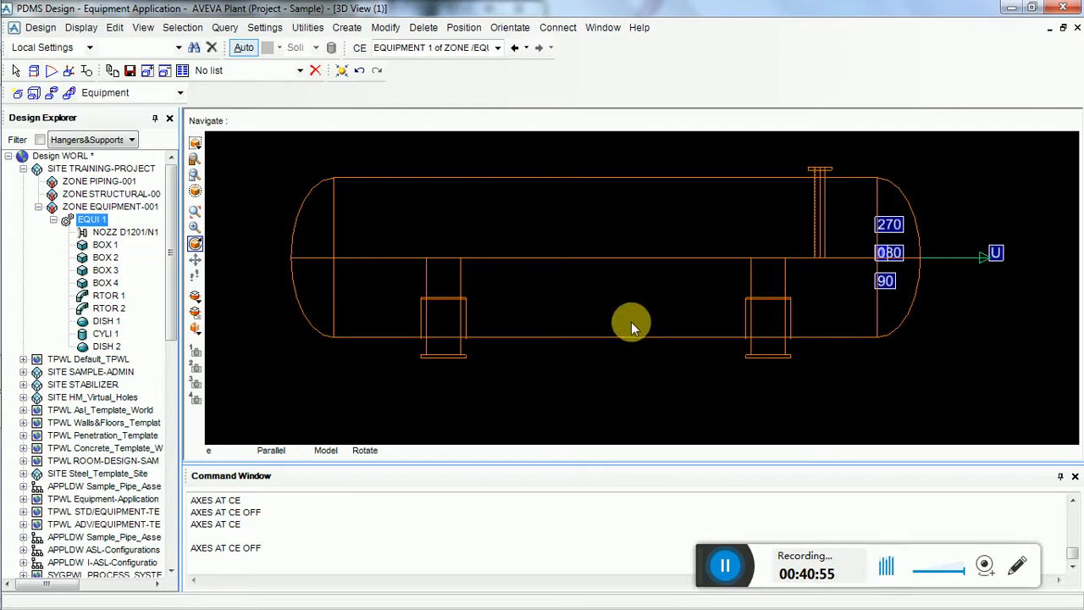
Step: Try to obtain EQUI 1's position relative to the world with the command POS WRT/* and dismiss the error
{"action": "left_click", "coordinate": [307, 573]}
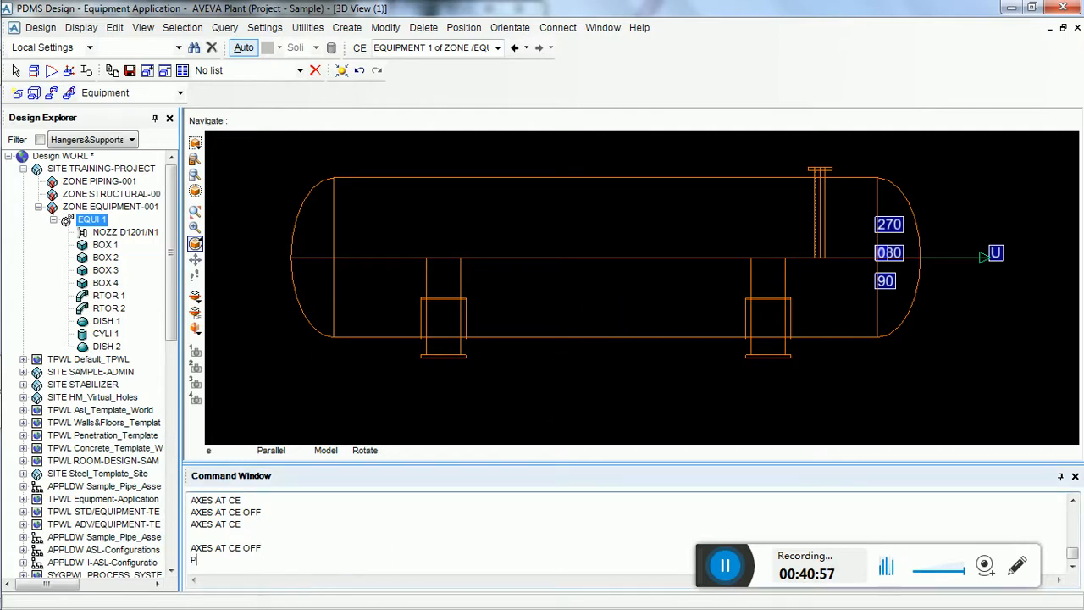
{"action": "type", "text": "POS WRT/*"}
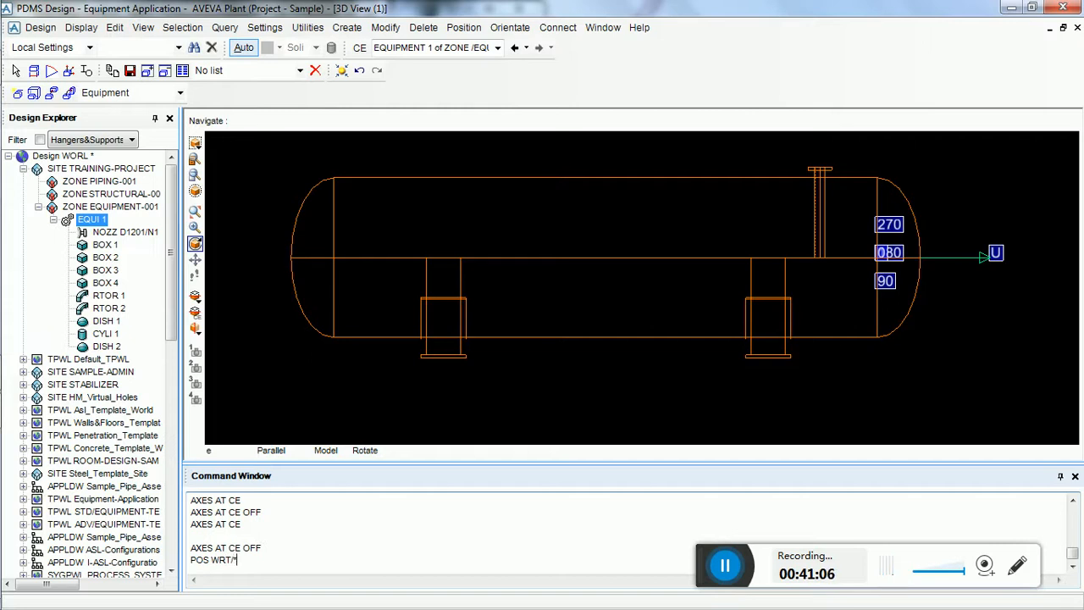
{"action": "key", "text": "Return"}
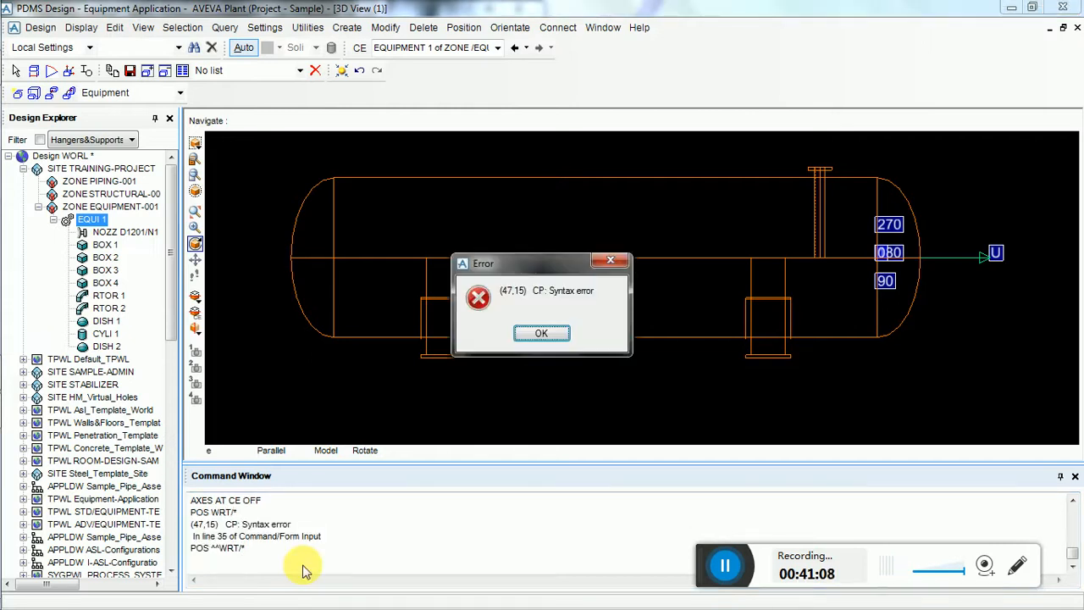
{"action": "left_click", "coordinate": [549, 332]}
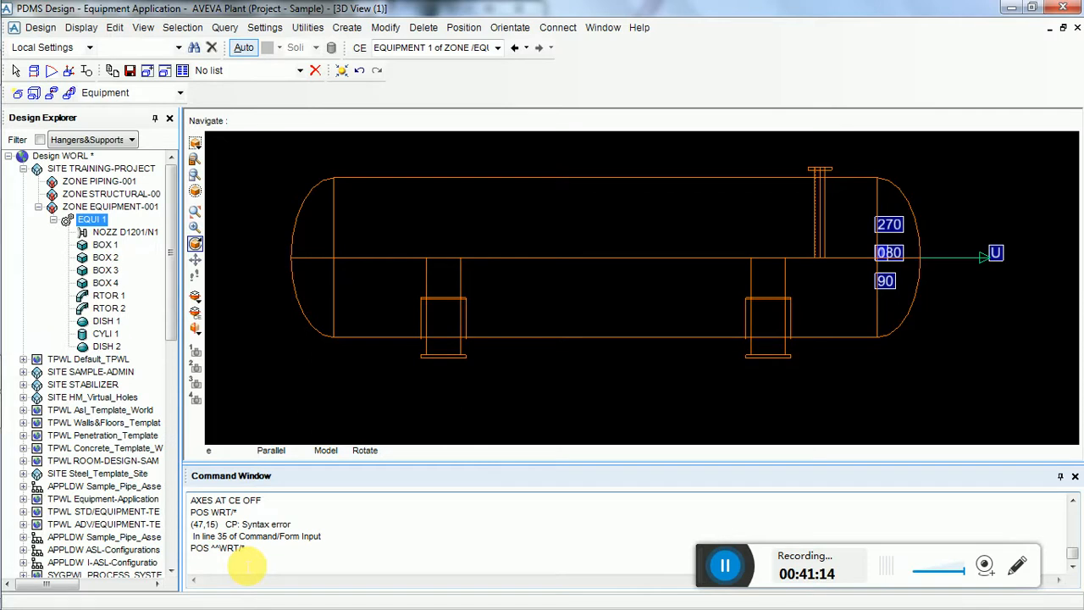
Step: Query EQUI 1's position relative to the world with the command Q POS WRT/*
{"action": "type", "text": "POS"}
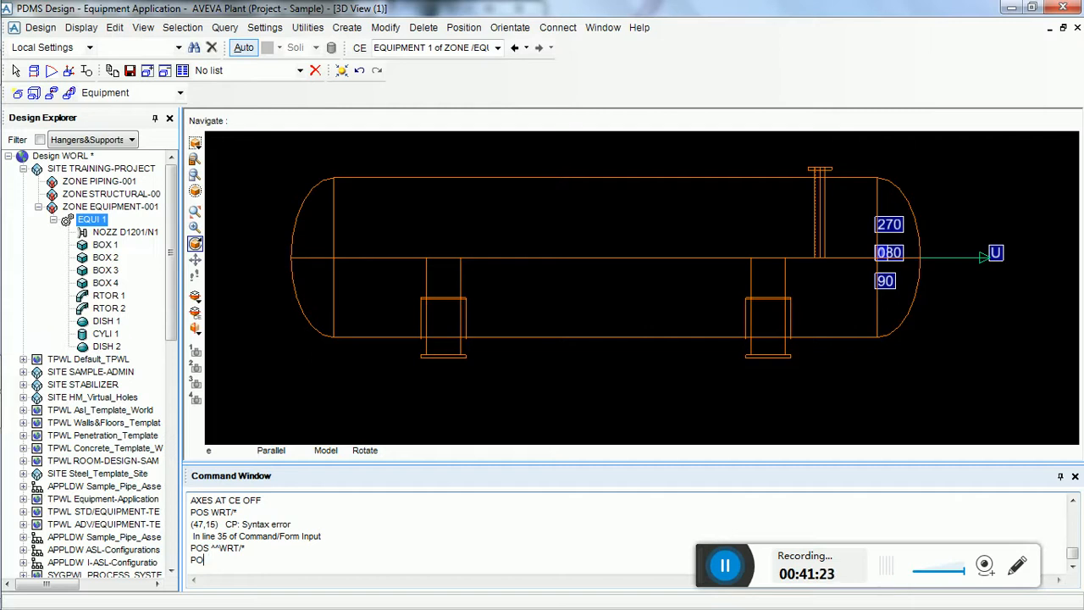
{"action": "key", "text": "BackSpace"}
{"action": "key", "text": "BackSpace"}
{"action": "type", "text": "Q POS WRT/*"}
{"action": "key", "text": "Return"}
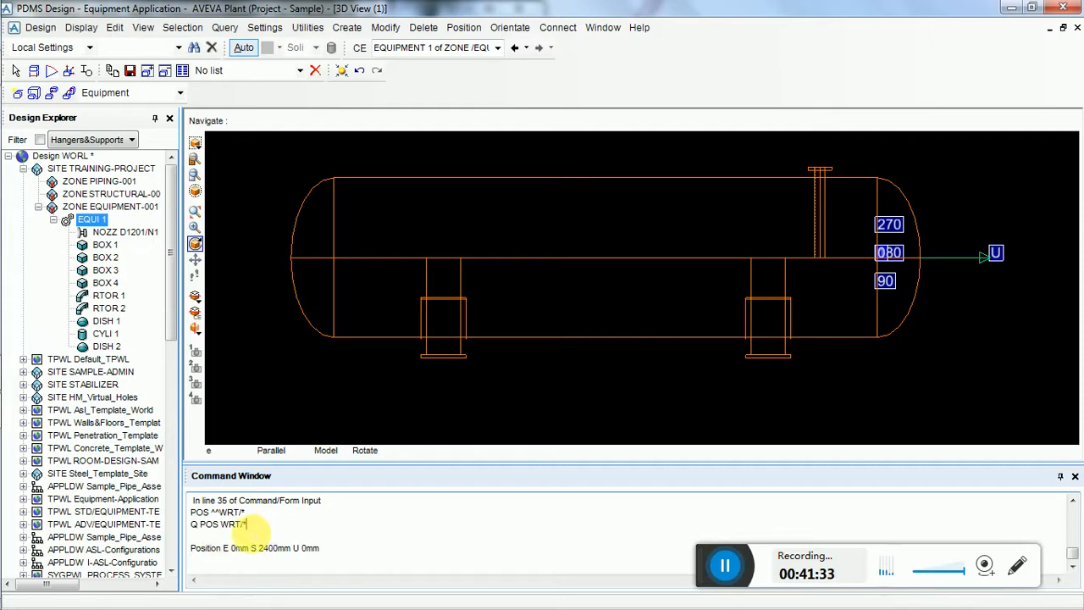
{"action": "left_click_drag", "start_coordinate": [206, 537], "coordinate": [193, 527]}
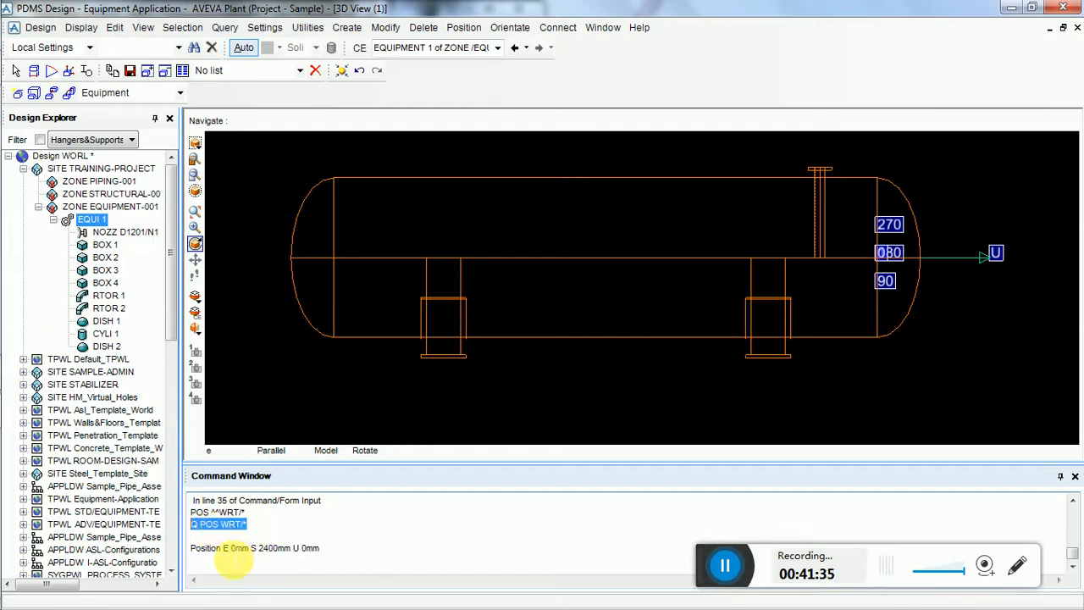
{"action": "left_click", "coordinate": [230, 552]}
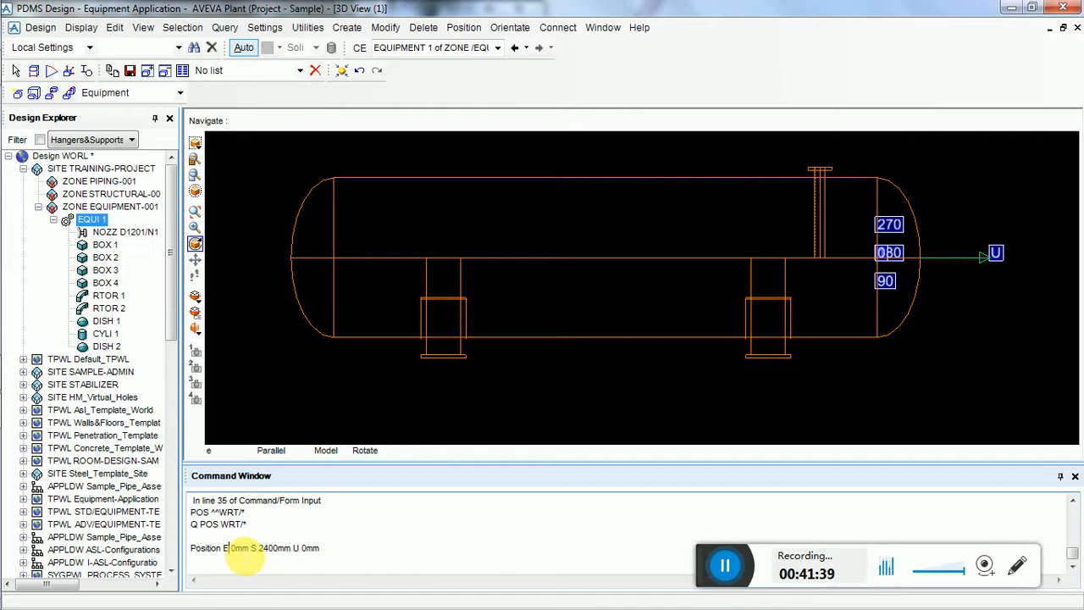
Step: Copy the queried position line as a new command and set its E coordinate to -312370 mm
{"action": "left_click_drag", "start_coordinate": [338, 549], "coordinate": [197, 561]}
{"action": "key", "text": "ctrl+c"}
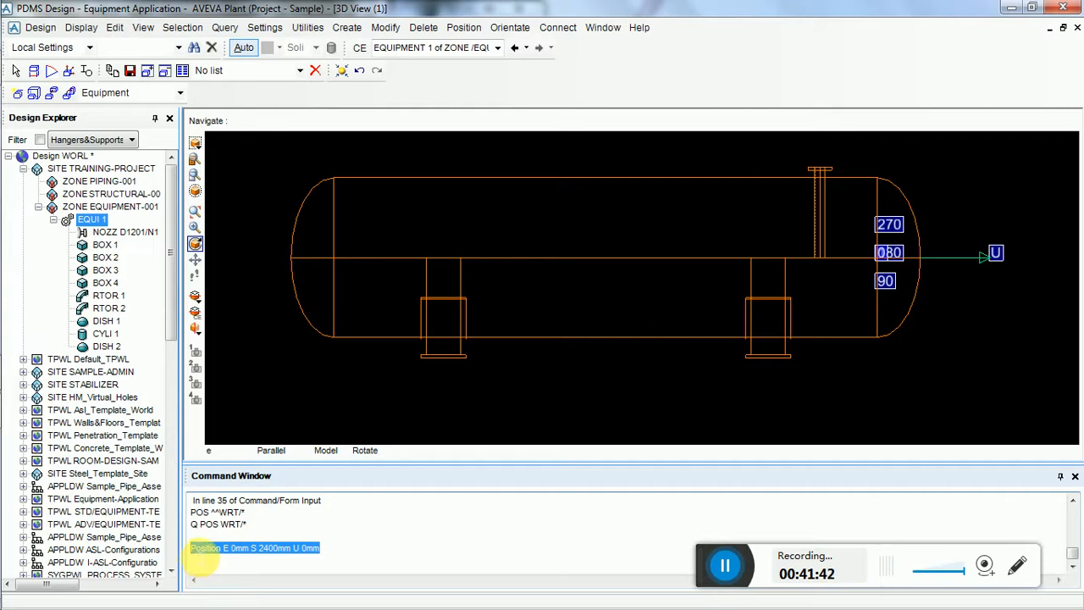
{"action": "left_click", "coordinate": [218, 566]}
{"action": "key", "text": "ctrl+v"}
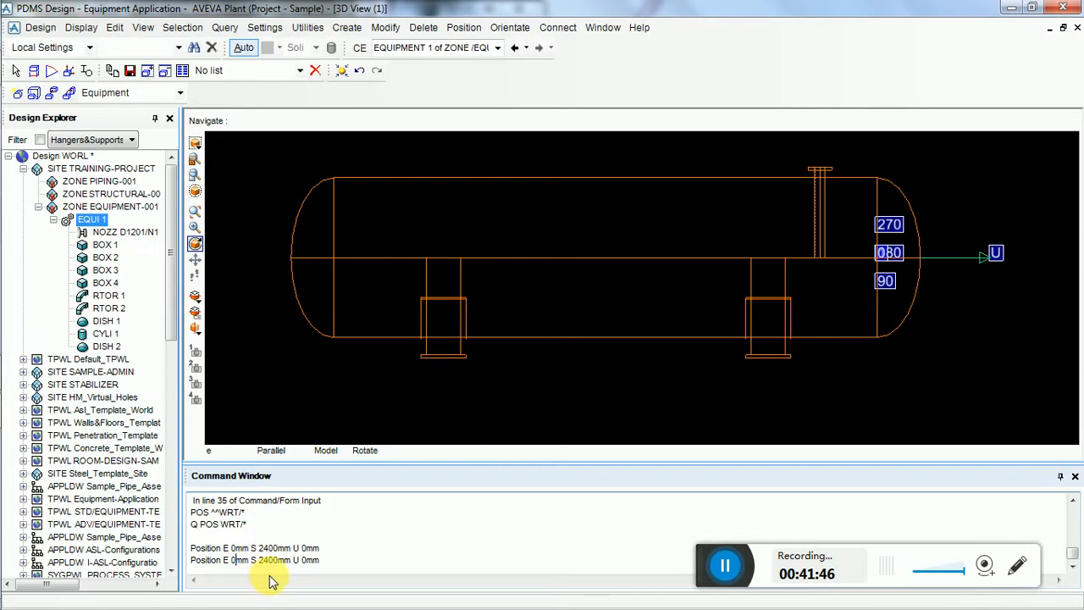
{"action": "key", "text": "BackSpace"}
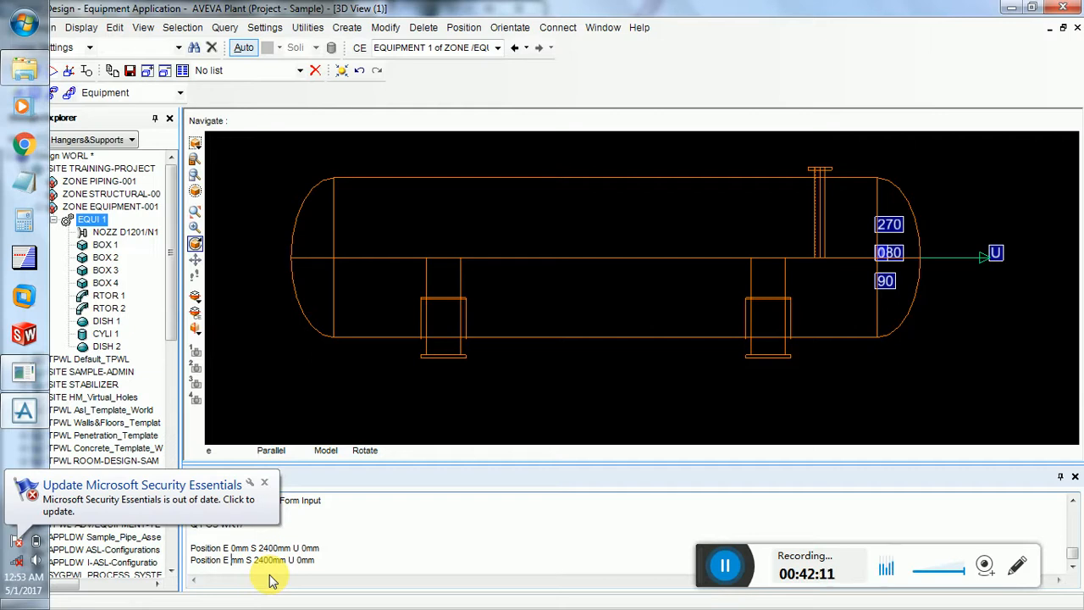
{"action": "type", "text": "-31"}
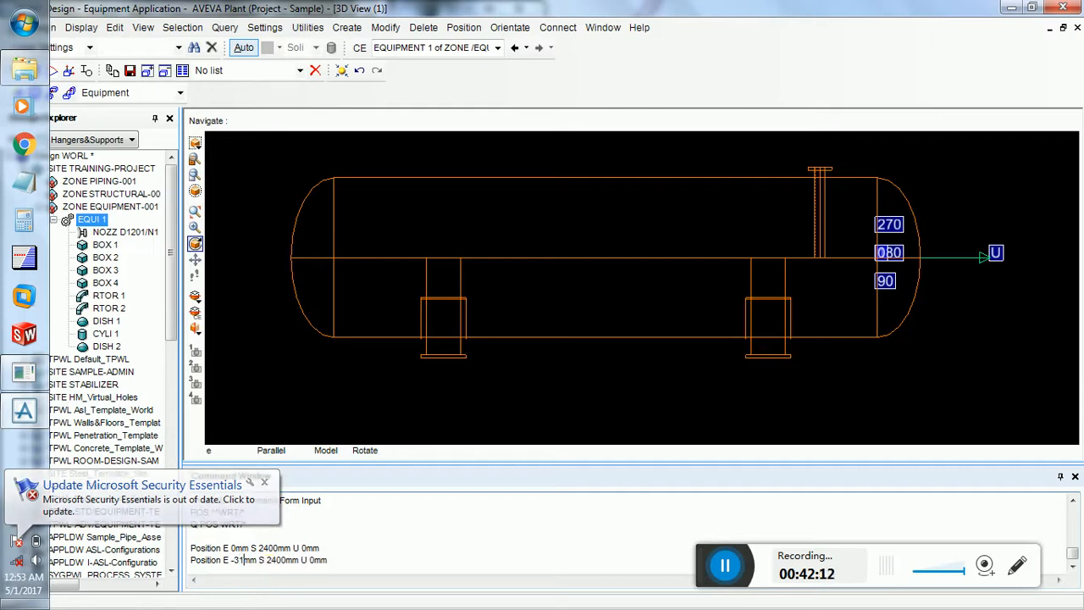
{"action": "type", "text": "2370"}
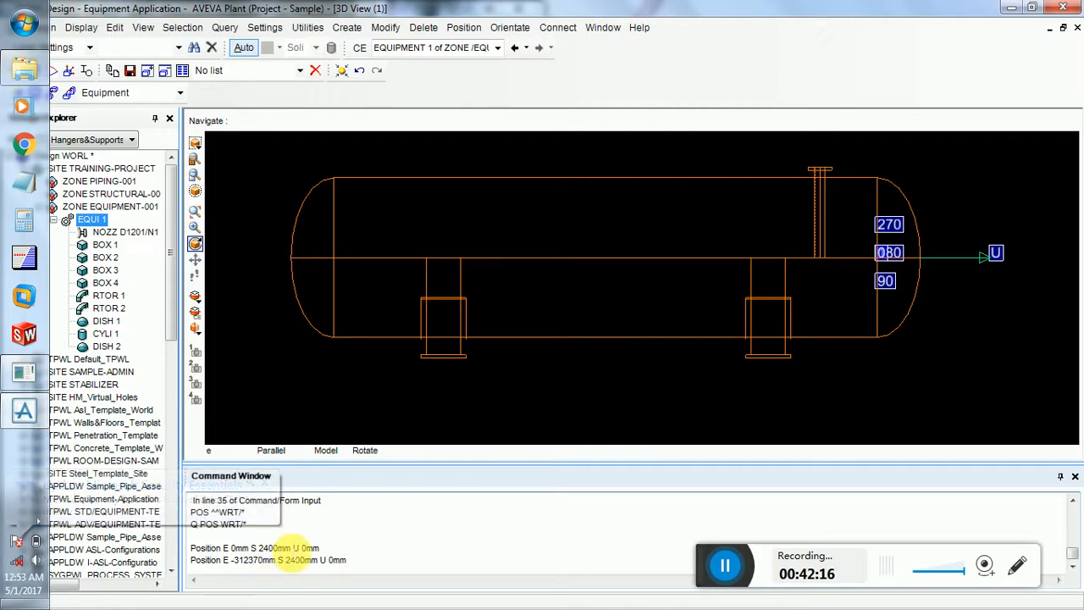
Step: Replace the south coordinate in the position command with N 294502 mm
{"action": "left_click", "coordinate": [305, 560]}
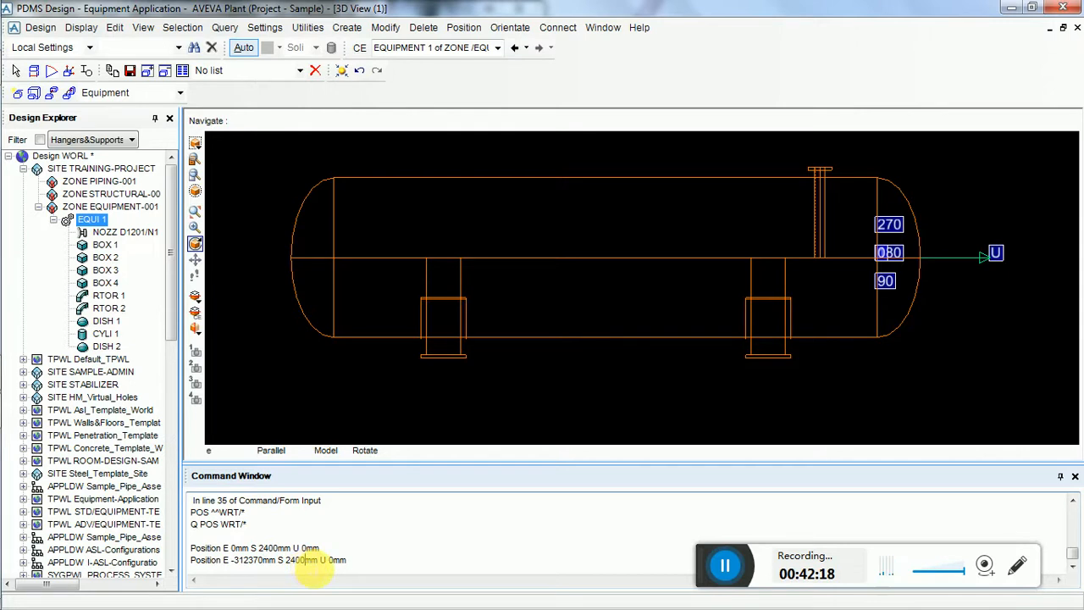
{"action": "key", "text": "BackSpace"}
{"action": "key", "text": "BackSpace"}
{"action": "key", "text": "BackSpace"}
{"action": "key", "text": "BackSpace"}
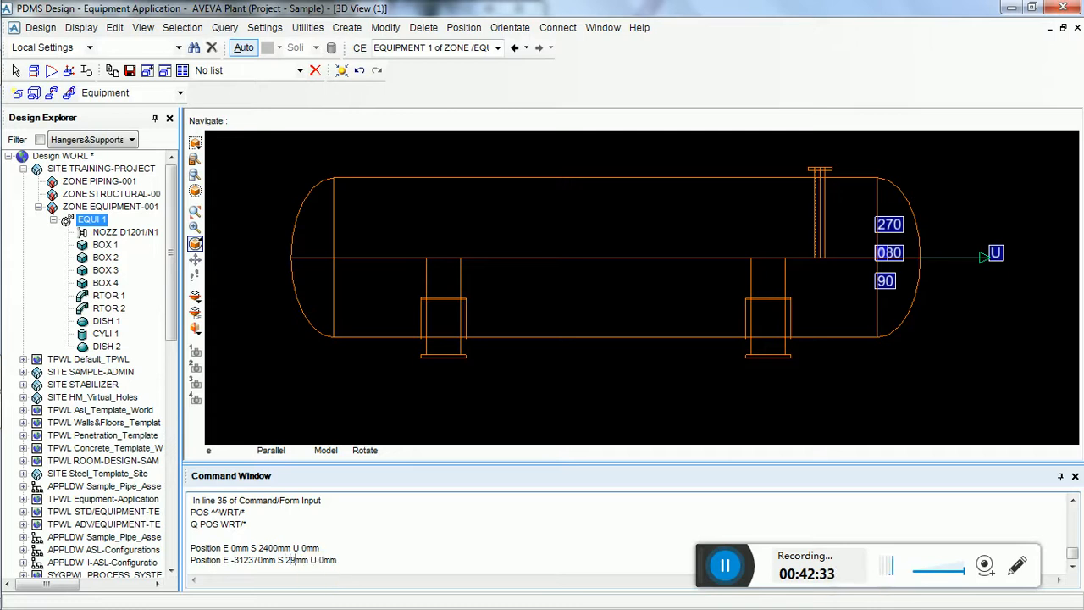
{"action": "type", "text": "294502"}
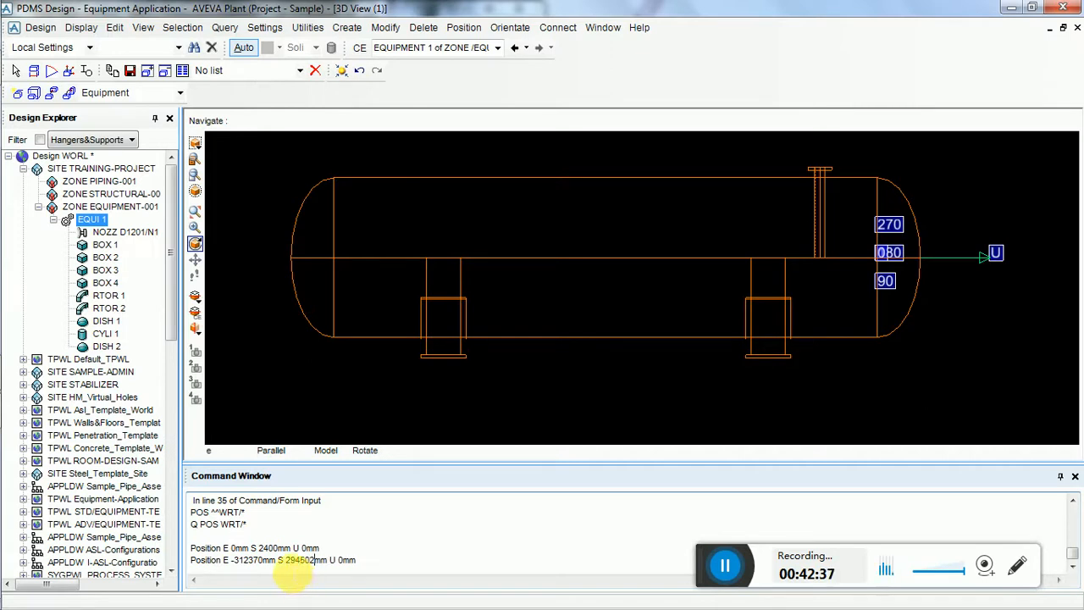
{"action": "left_click", "coordinate": [285, 562]}
{"action": "key", "text": "BackSpace"}
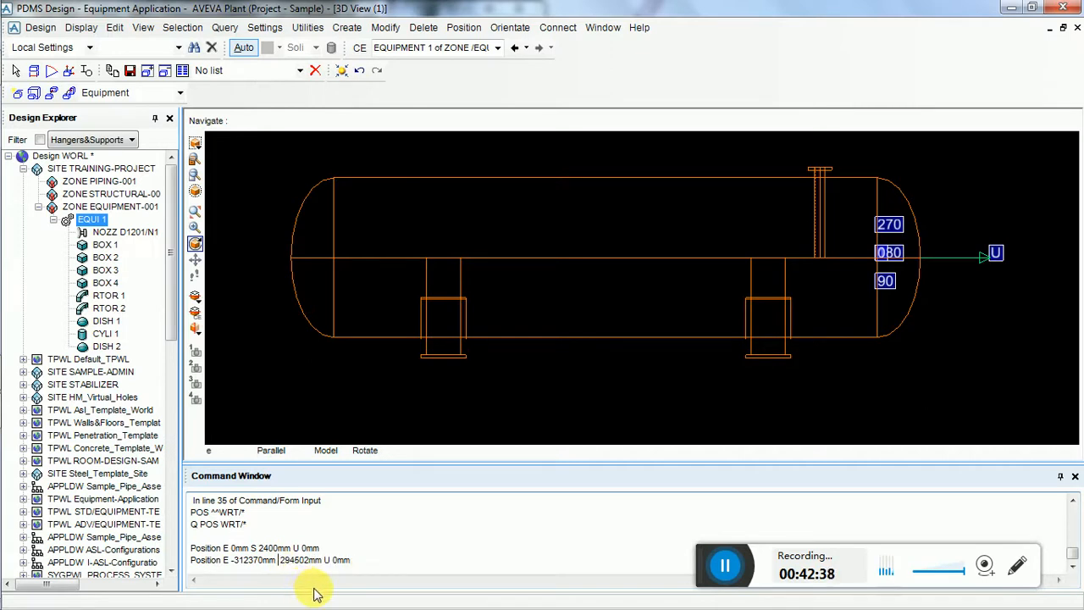
{"action": "type", "text": "N"}
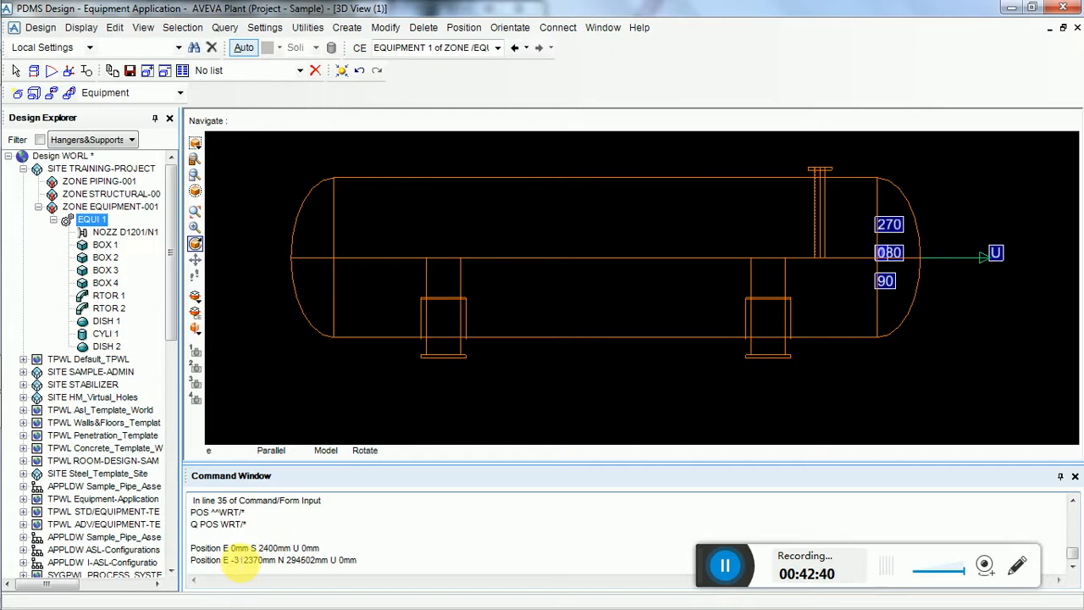
Step: Rewrite the negative east coordinate in the position command as W 312370 mm
{"action": "left_click", "coordinate": [228, 560]}
{"action": "key", "text": "BackSpace"}
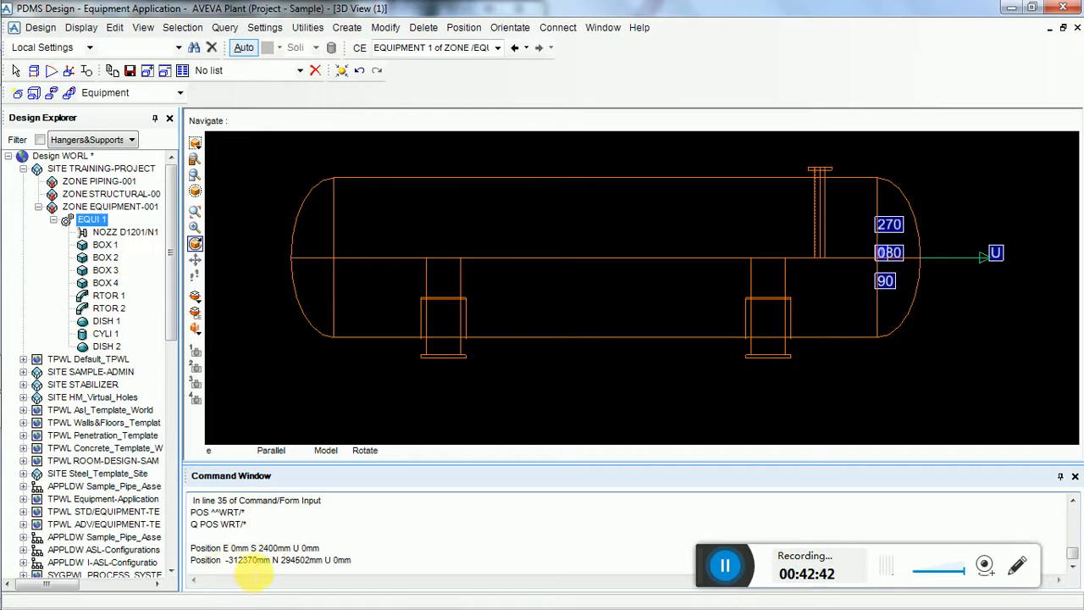
{"action": "type", "text": "W"}
{"action": "left_click", "coordinate": [238, 561]}
{"action": "key", "text": "BackSpace"}
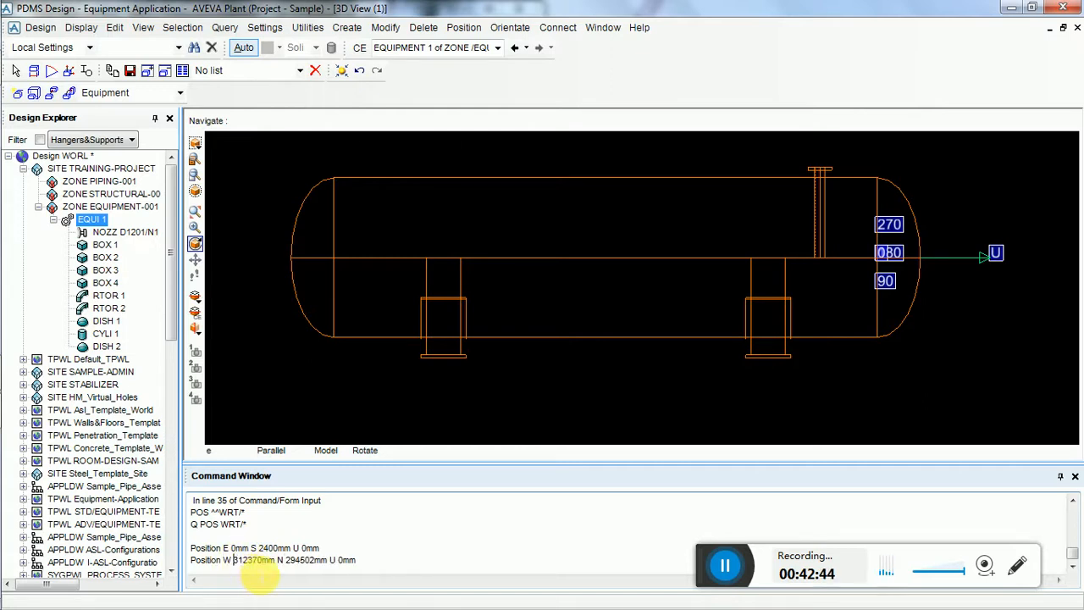
Step: Set the U coordinate in the position command to 106170 mm and run it to move EQUI 1
{"action": "left_click", "coordinate": [355, 560]}
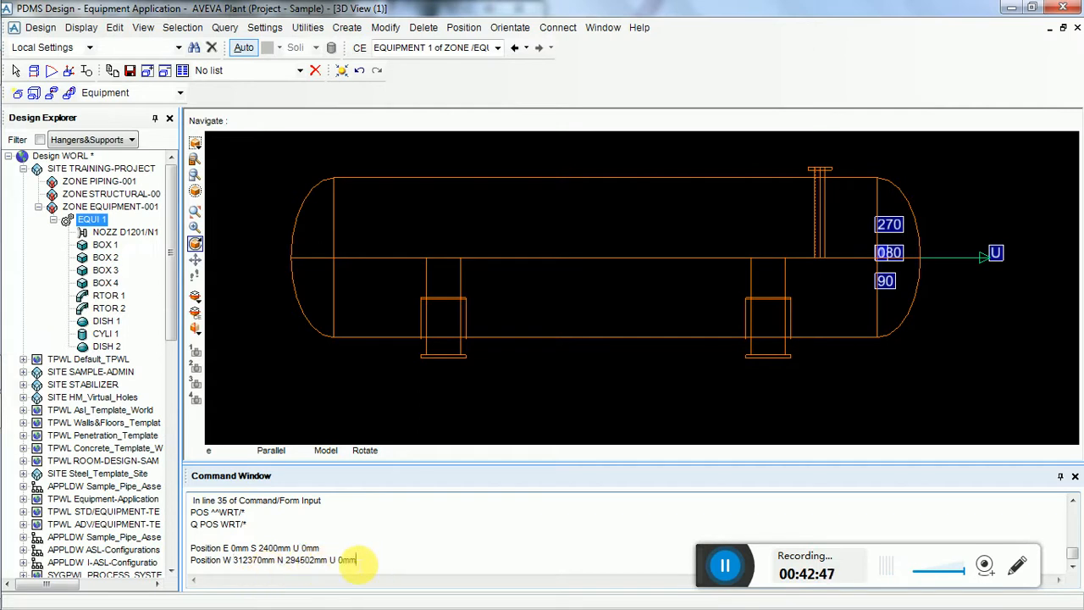
{"action": "key", "text": "Left"}
{"action": "key", "text": "Left"}
{"action": "key", "text": "BackSpace"}
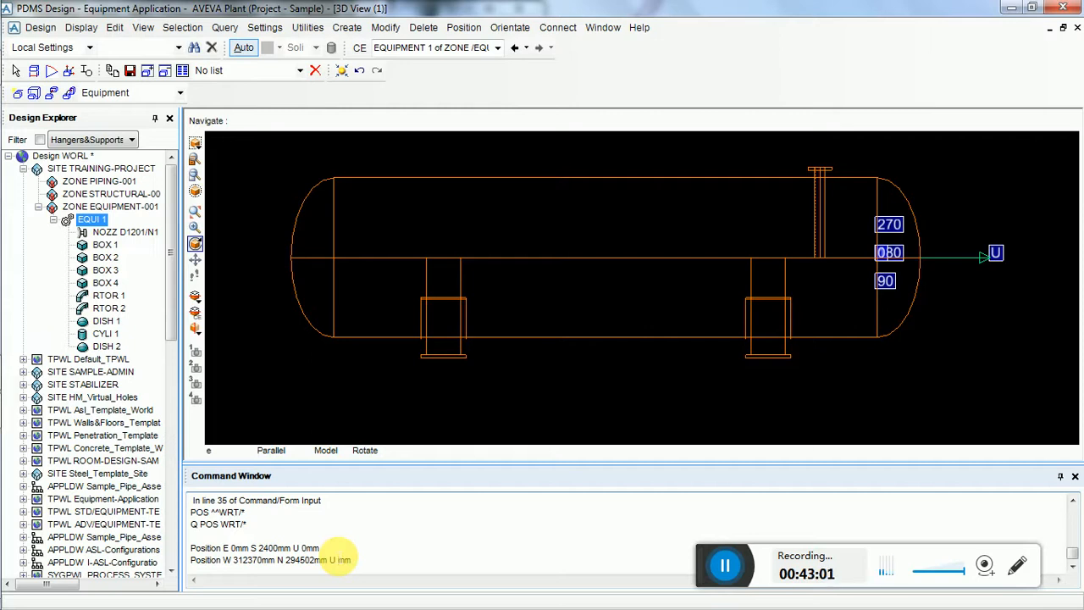
{"action": "type", "text": "106170"}
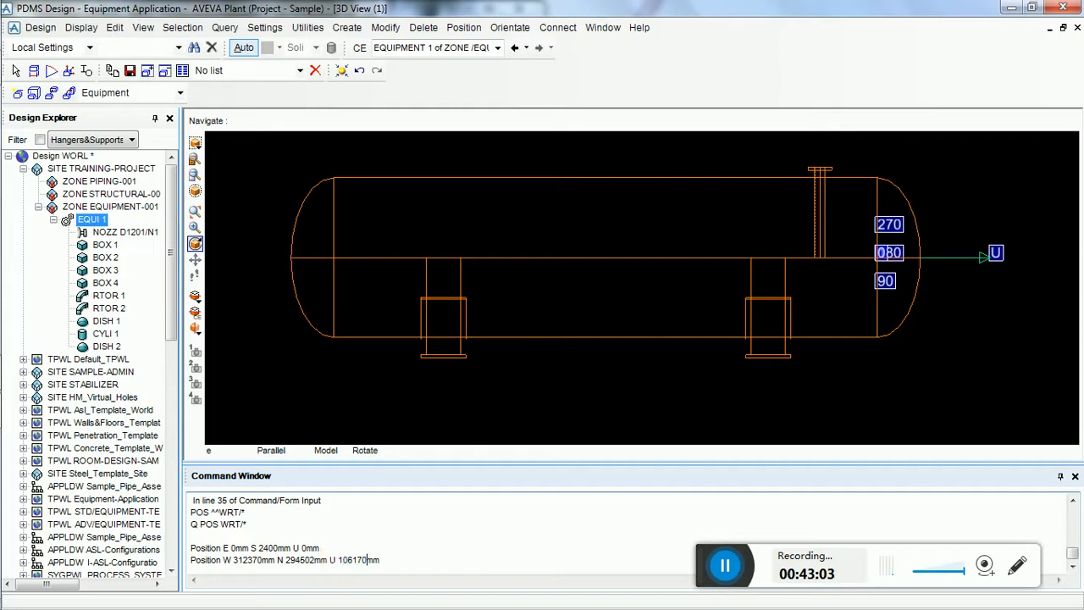
{"action": "key", "text": "Return"}
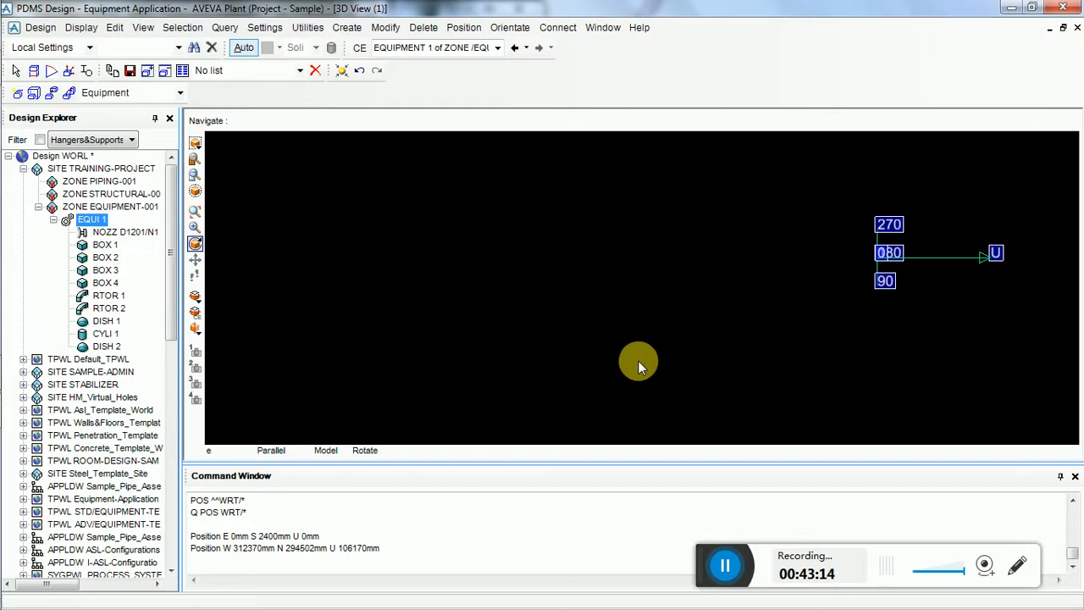
Step: Walk the 3D view to the entire draw list to bring the moved vessel back into view
{"action": "scroll", "coordinate": [637, 360], "scroll_direction": "down", "scroll_amount": 5}
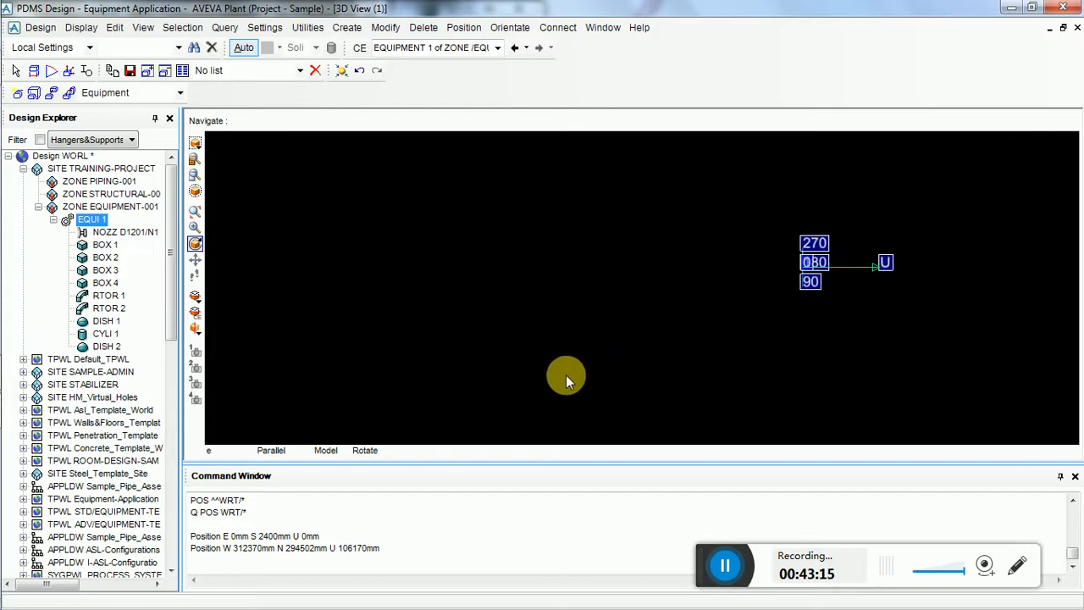
{"action": "right_click", "coordinate": [549, 281]}
{"action": "mouse_move", "coordinate": [606, 335]}
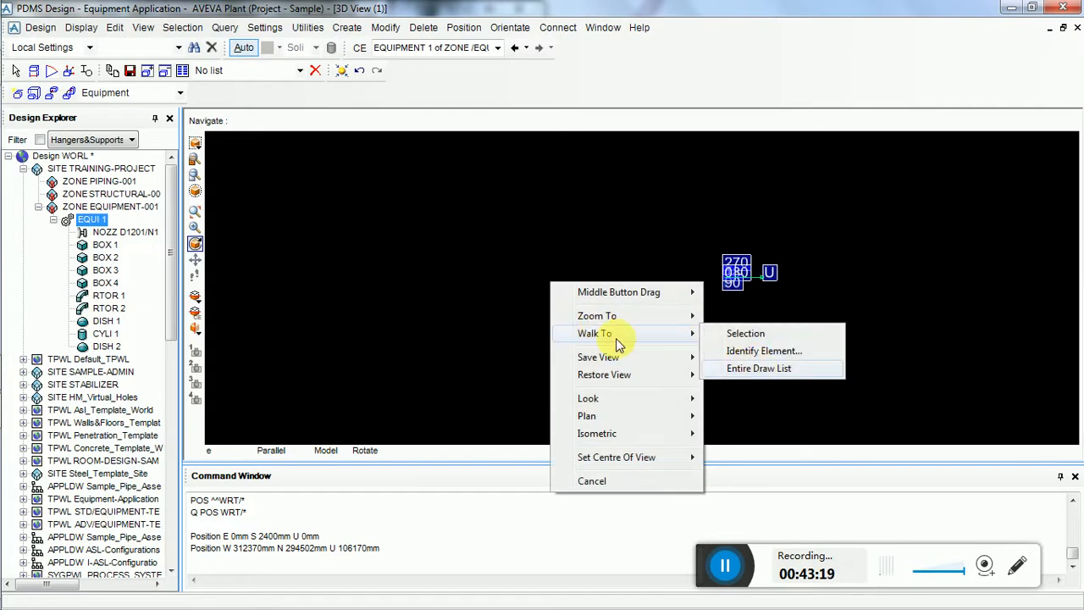
{"action": "right_click", "coordinate": [294, 212]}
{"action": "mouse_move", "coordinate": [398, 265]}
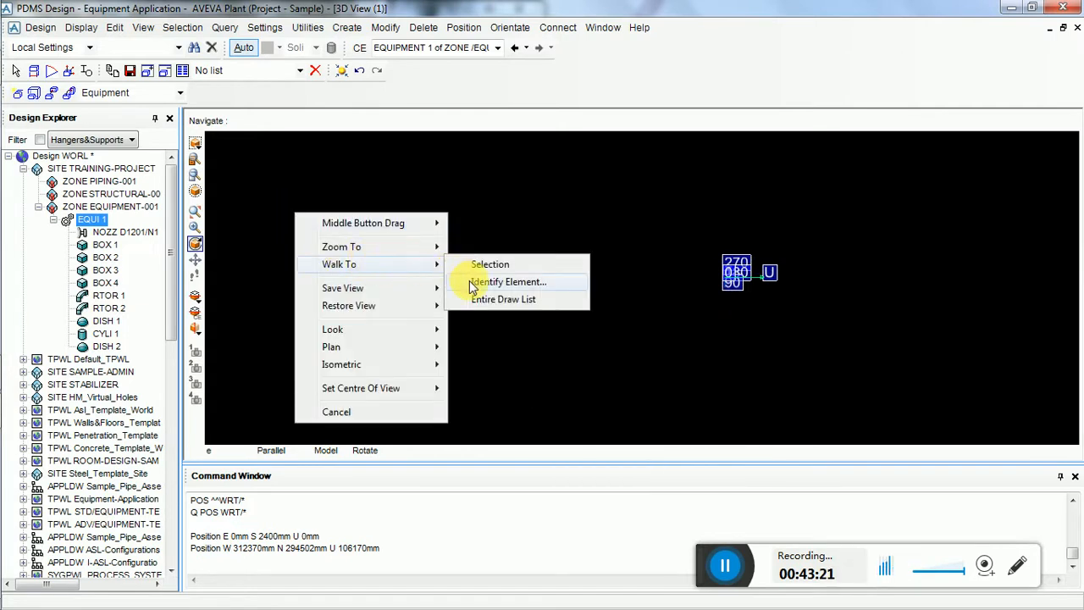
{"action": "left_click", "coordinate": [498, 299]}
{"action": "scroll", "coordinate": [823, 338], "scroll_direction": "up", "scroll_amount": 3}
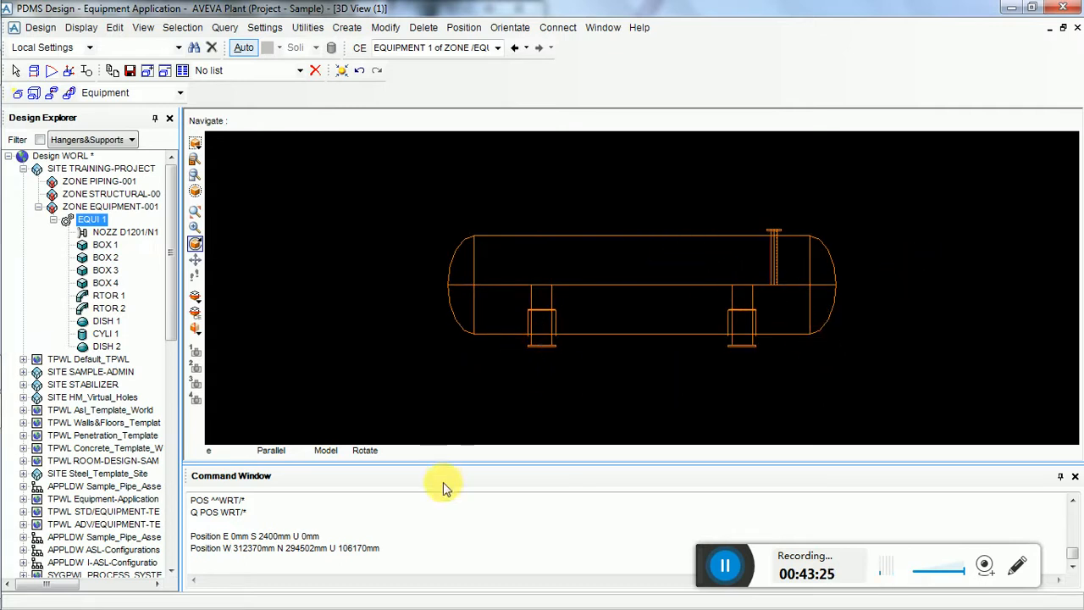
Step: Reuse the earlier command Q POS WRT/* to query EQUI 1's position relative to the world
{"action": "left_click", "coordinate": [412, 547]}
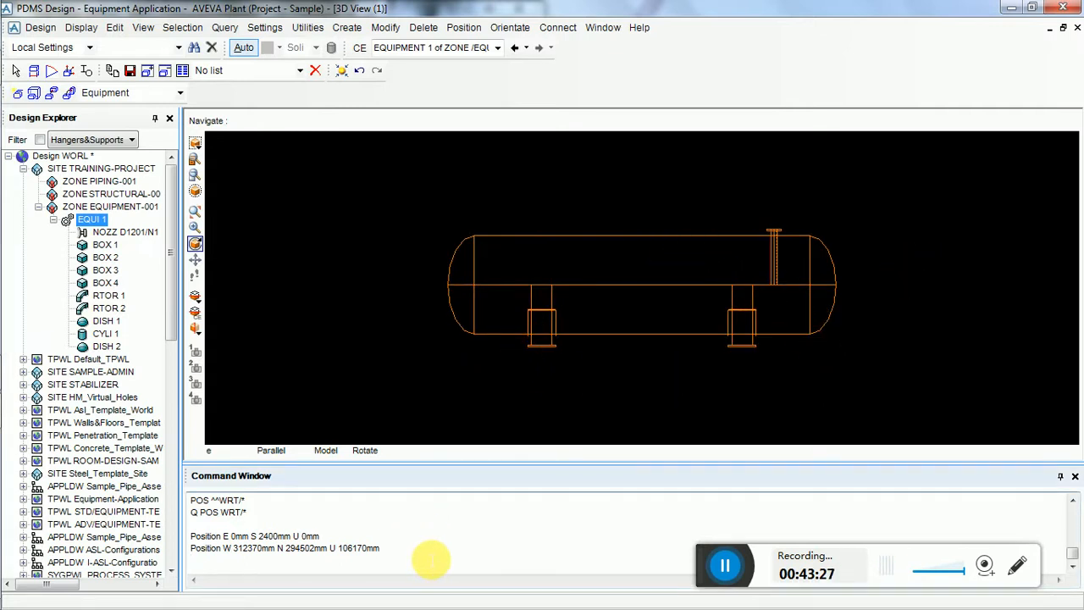
{"action": "left_click_drag", "start_coordinate": [254, 512], "coordinate": [190, 513]}
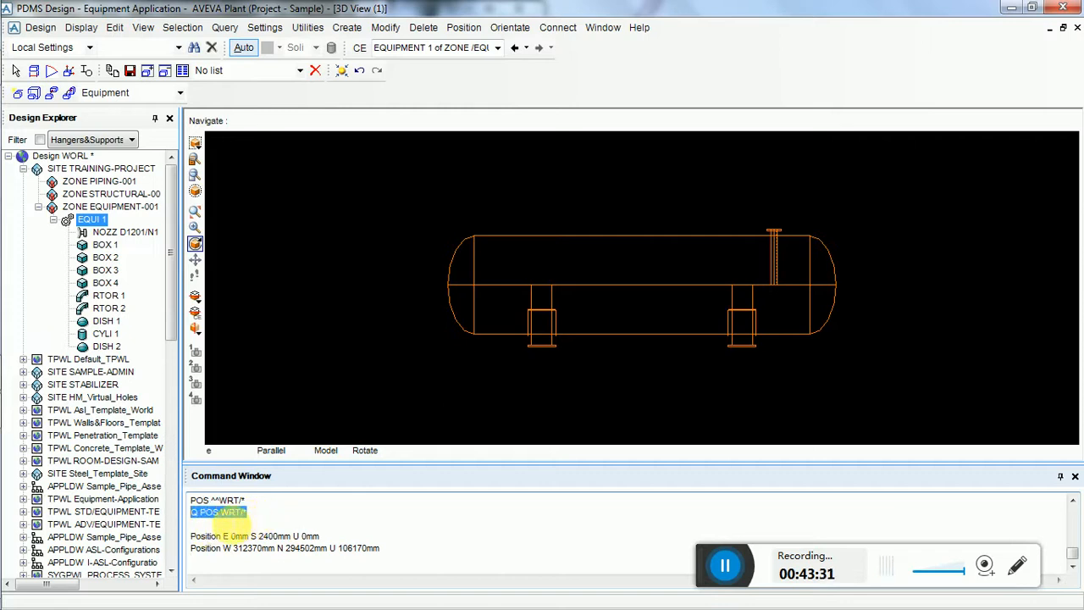
{"action": "left_click", "coordinate": [220, 557]}
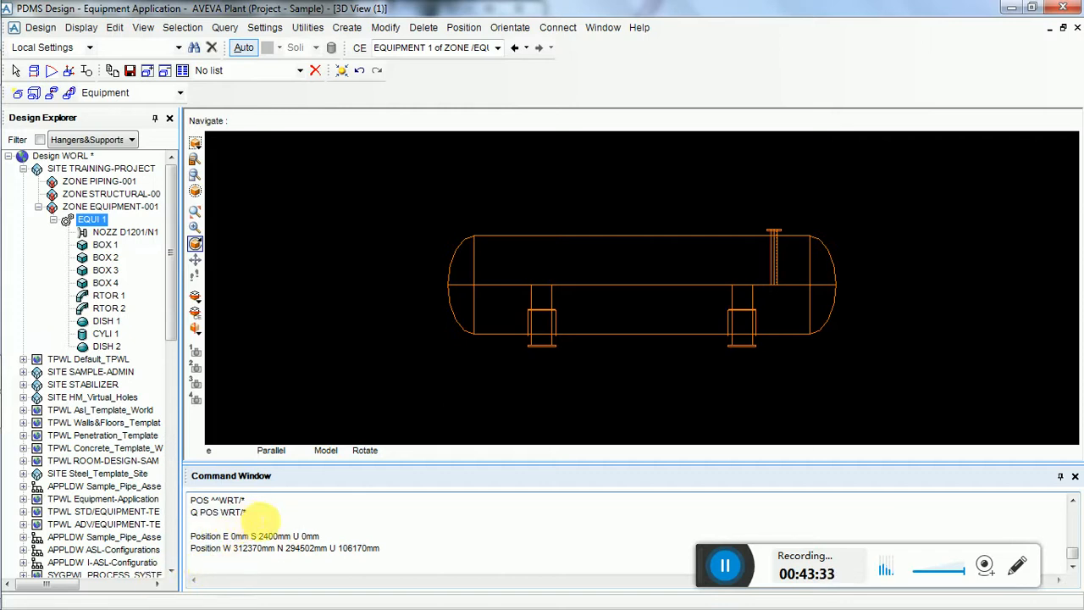
{"action": "double_click", "coordinate": [222, 513]}
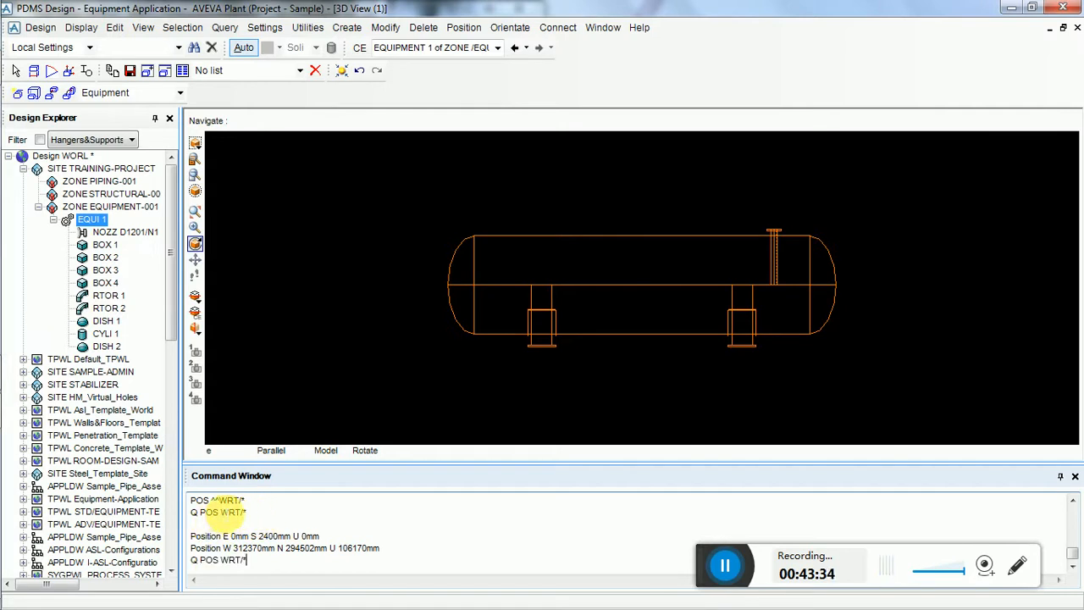
{"action": "key", "text": "Return"}
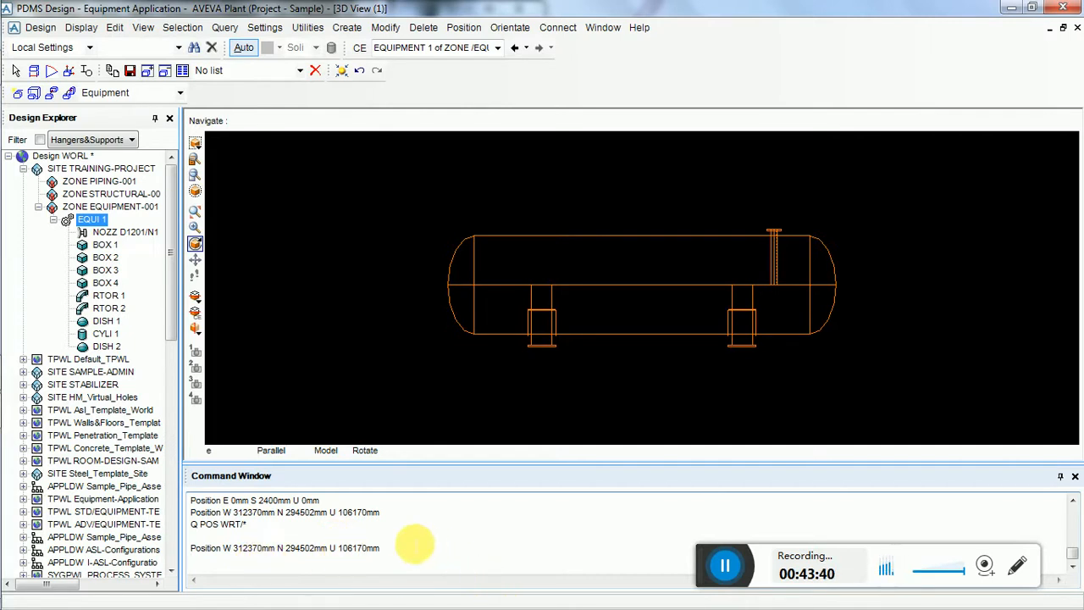
Step: Display the coordinate axes at EQUI 1's origin with the command AXES AT CE
{"action": "type", "text": "AX"}
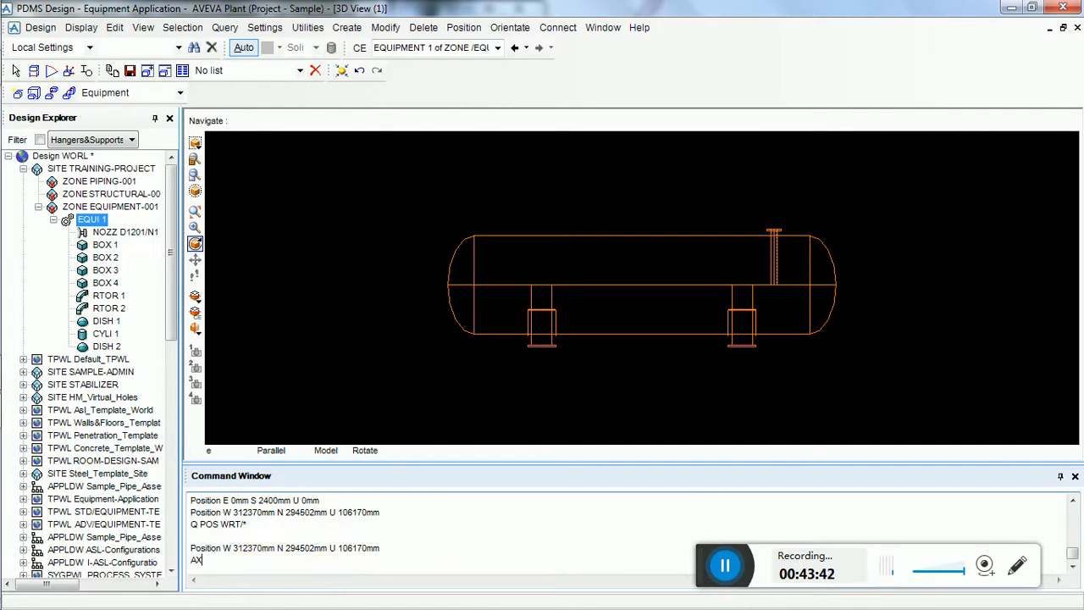
{"action": "type", "text": "ES AT CE"}
{"action": "key", "text": "Return"}
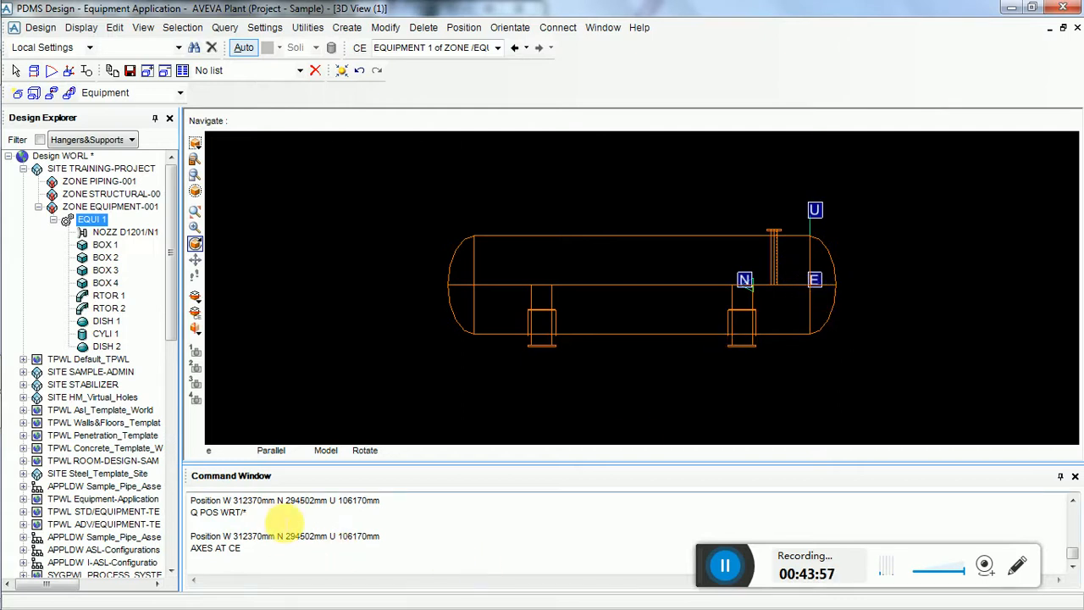
{"action": "left_click", "coordinate": [282, 575]}
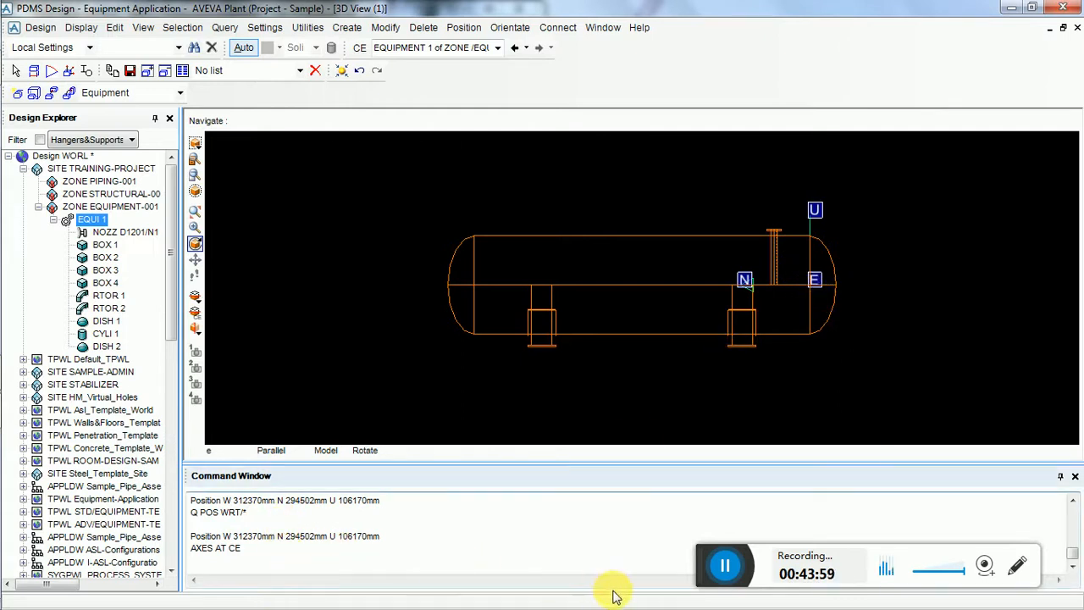
{"action": "left_click", "coordinate": [604, 374]}
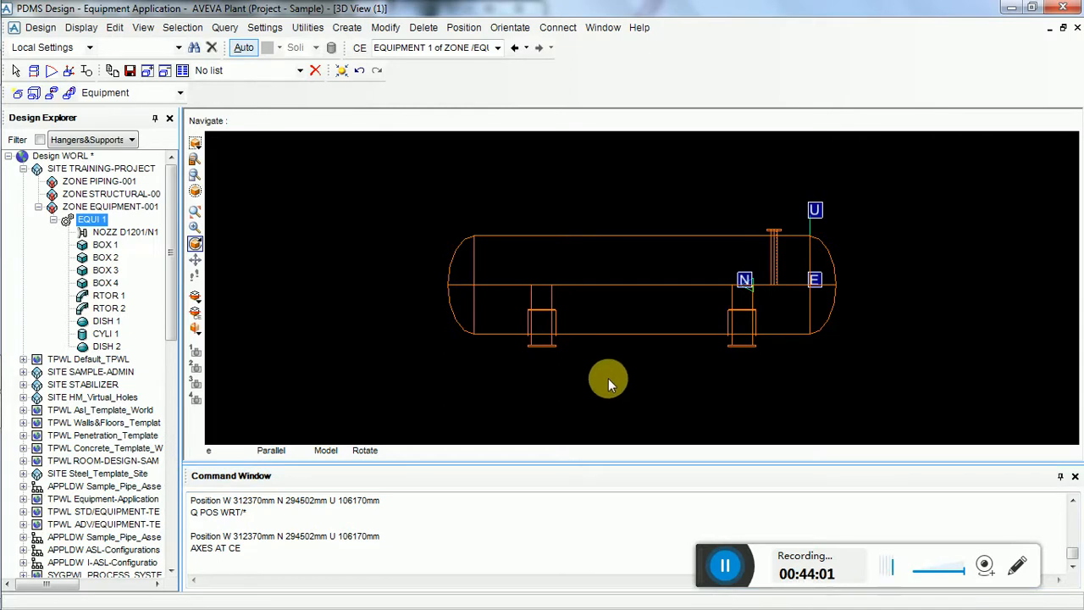